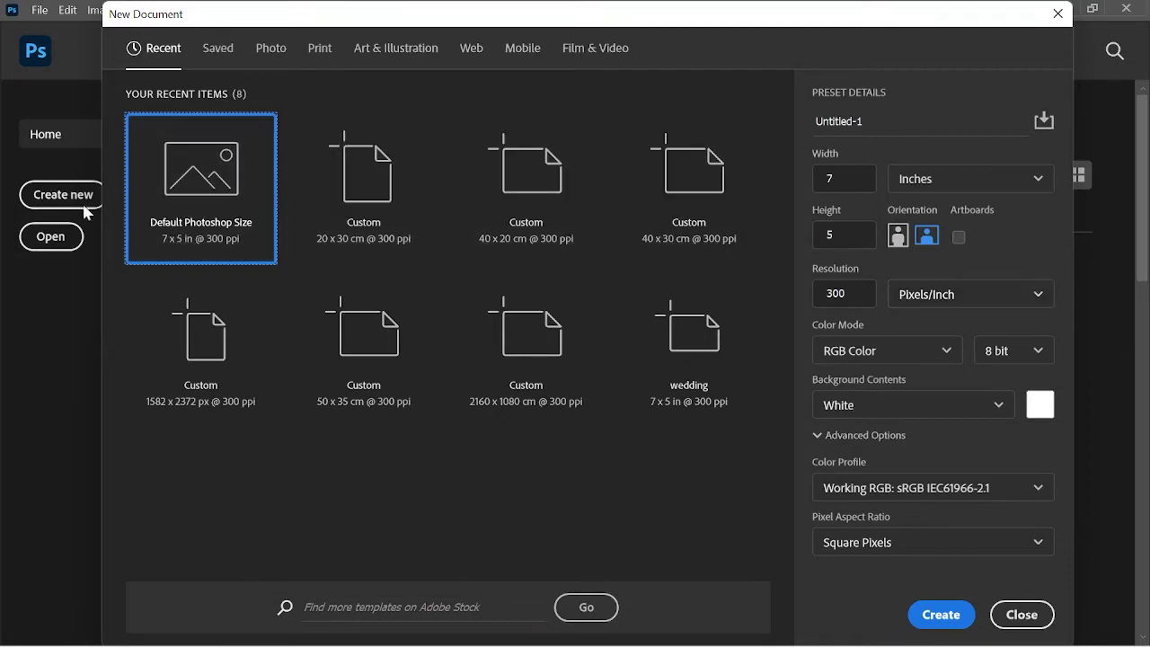
# - Create a blank 2100 x 1500 px, 300 ppi document from the Default Photoshop Size preset
pyautogui.doubleClick(222, 164)
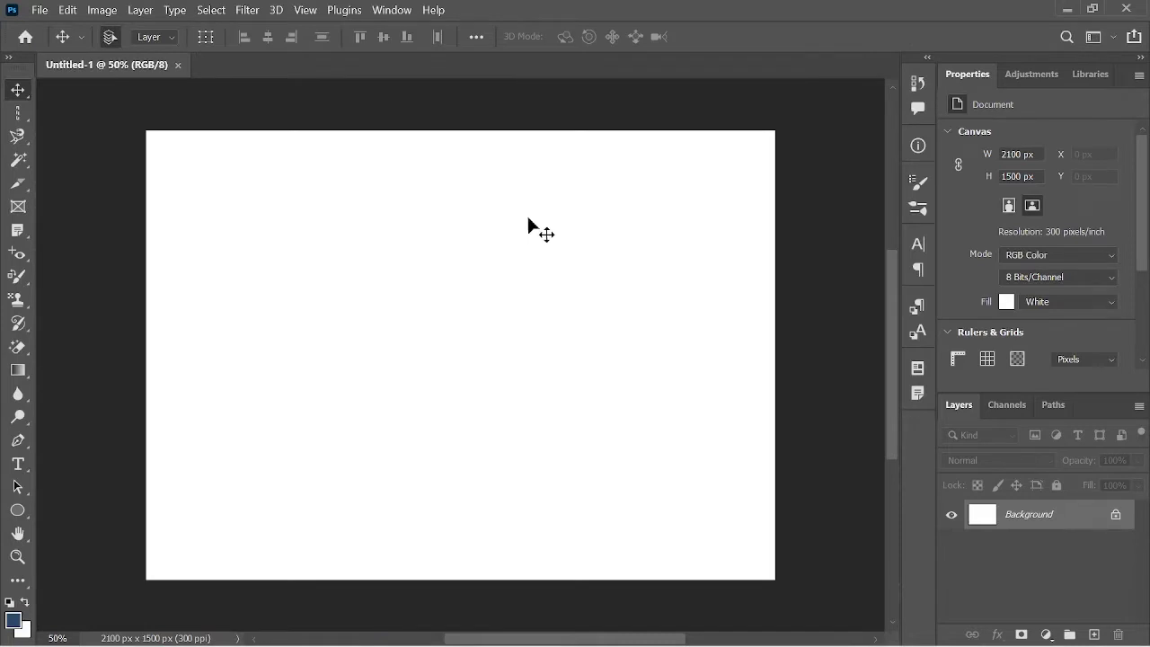
# - Open new-york-2336596.jpg from Downloads as a second document
pyautogui.click(43, 10)
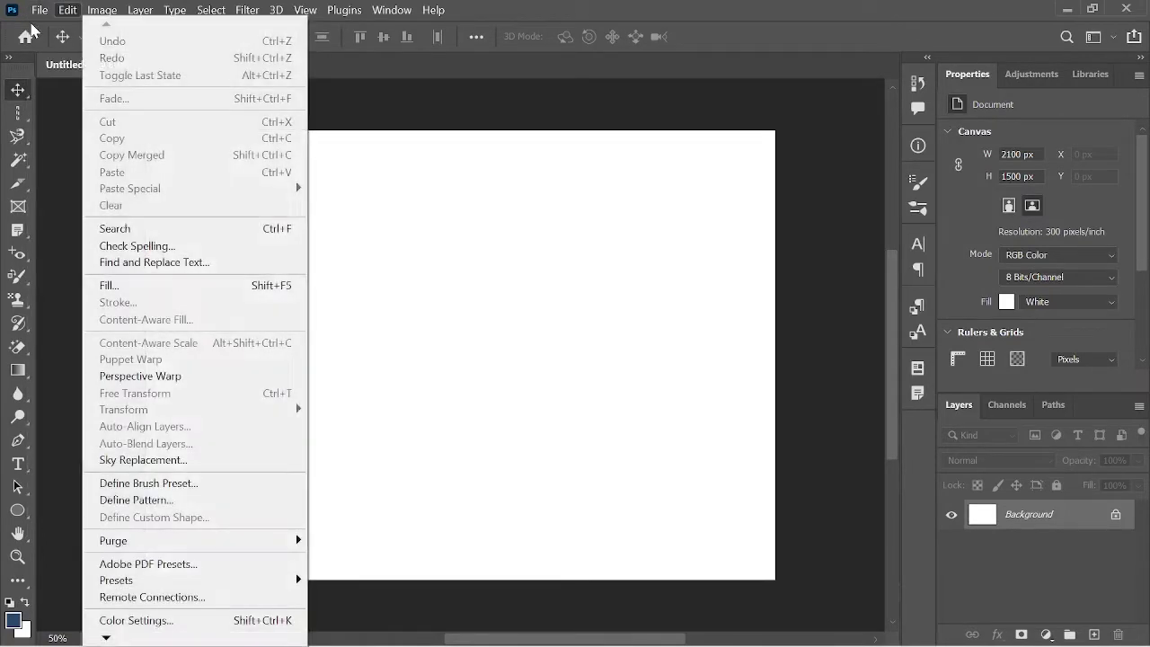
pyautogui.click(63, 45)
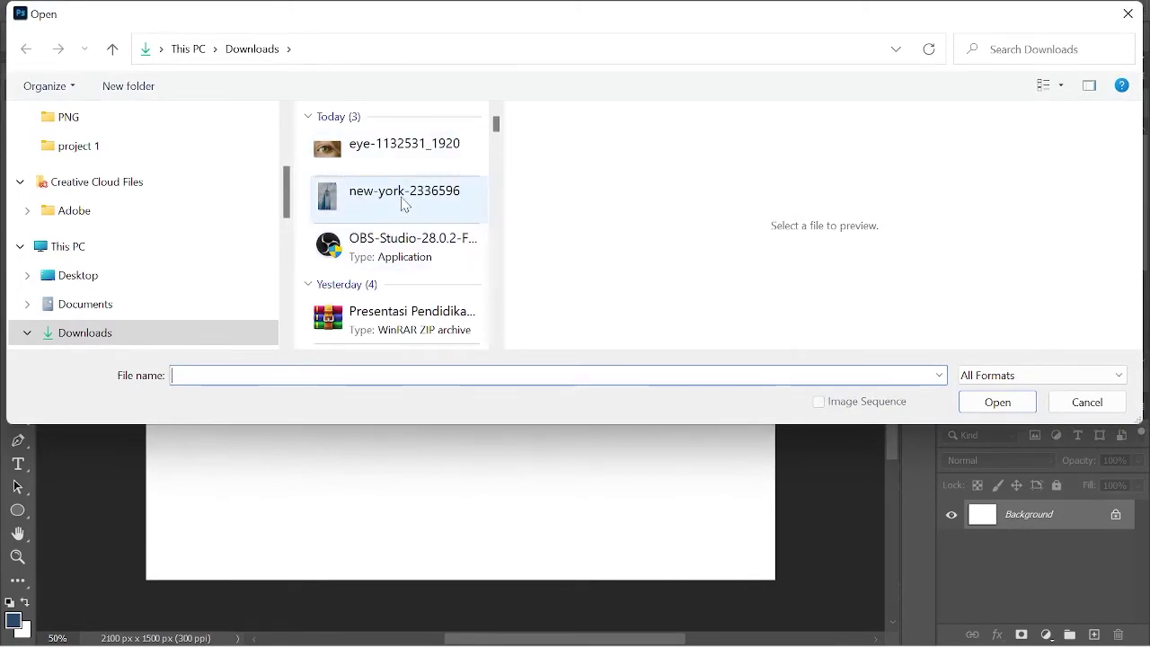
pyautogui.doubleClick(334, 209)
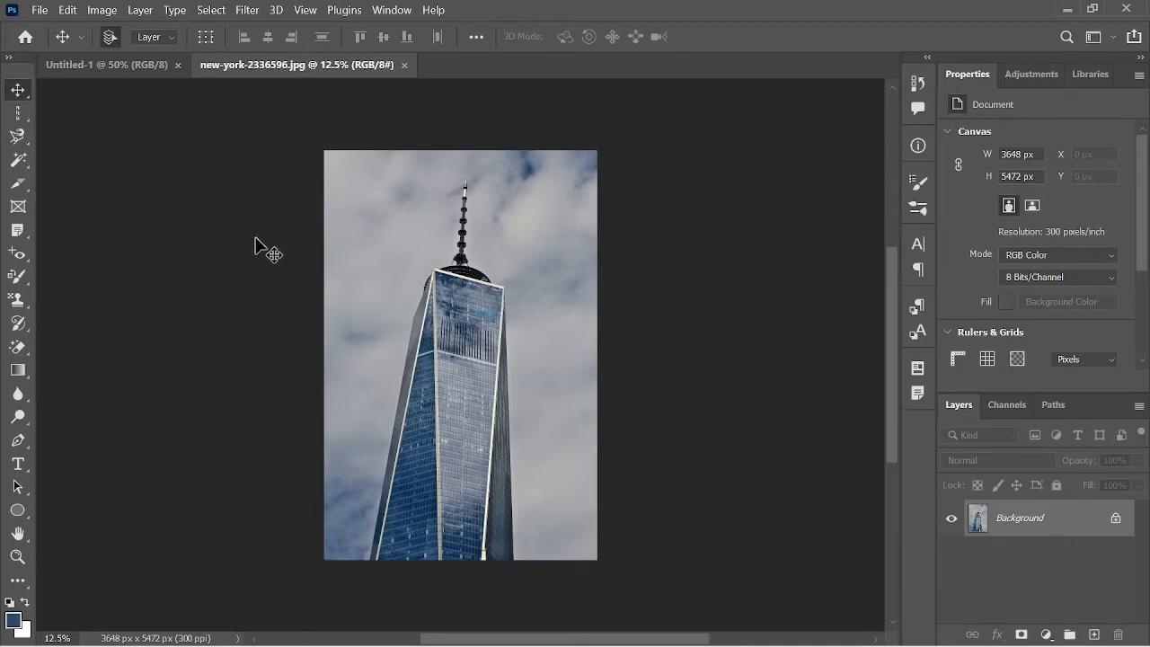
pyautogui.scroll(-1, 460, 329)
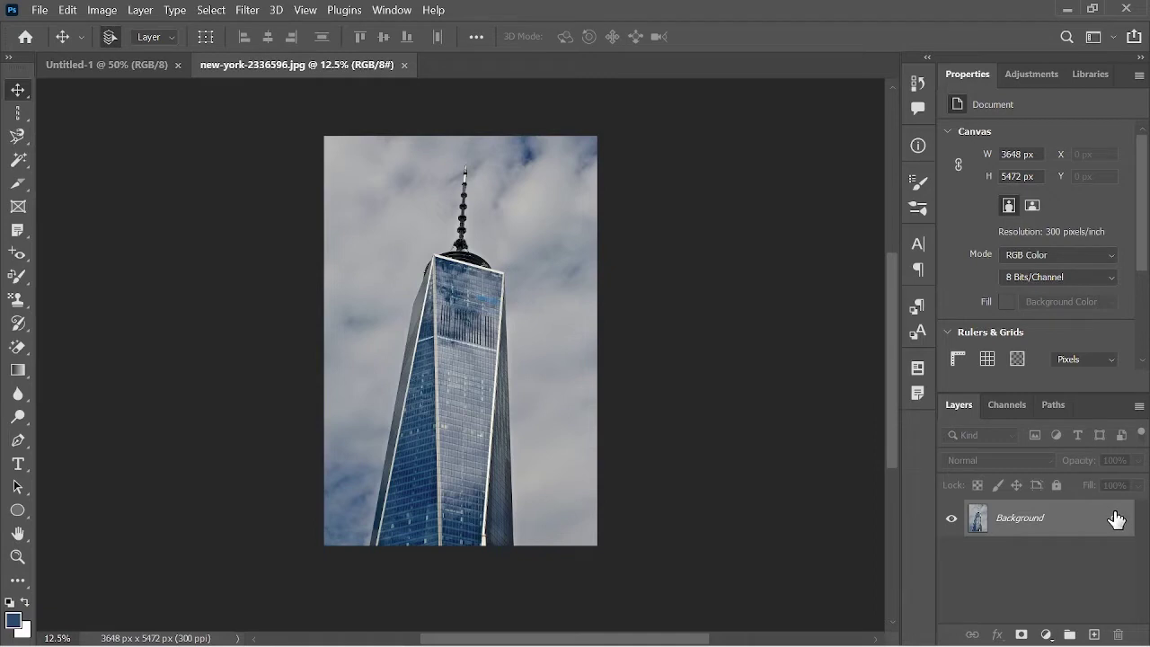
# - Unlock the photo's Background layer and drag the skyscraper image into Untitled-1
pyautogui.click(1116, 518)
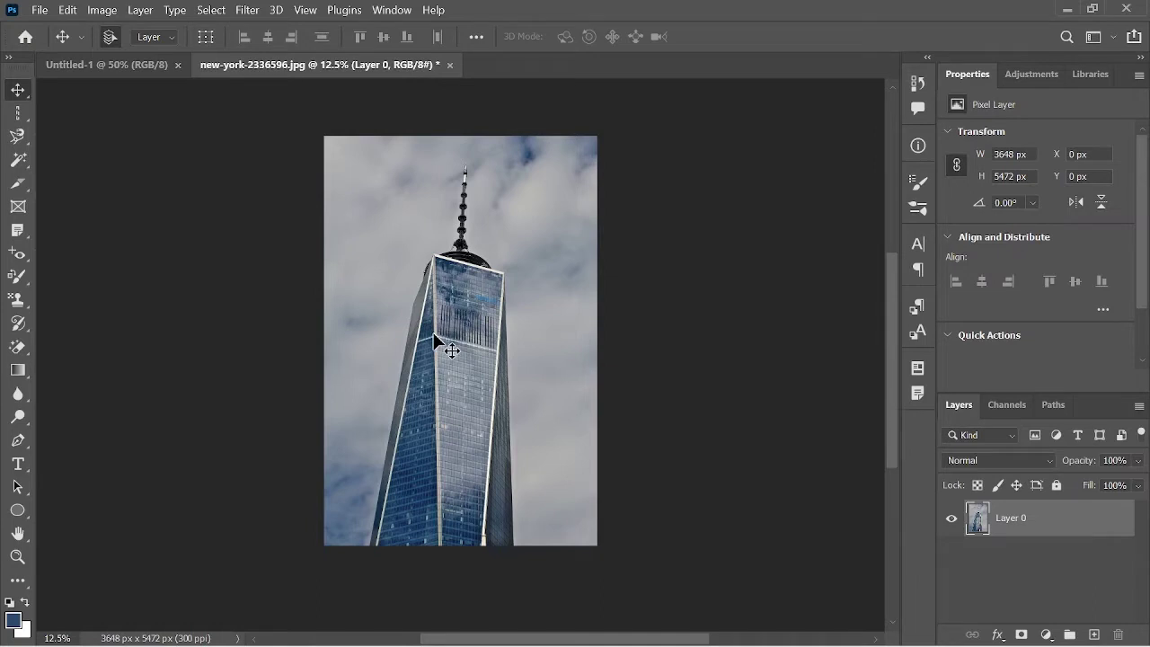
pyautogui.moveTo(434, 342)
pyautogui.mouseDown()
pyautogui.moveTo(496, 345)
pyautogui.moveTo(440, 329)
pyautogui.moveTo(435, 339)
pyautogui.moveTo(488, 321)
pyautogui.moveTo(221, 185)
pyautogui.moveTo(174, 93)
pyautogui.moveTo(416, 255)
pyautogui.moveTo(134, 43)
pyautogui.moveTo(139, 81)
pyautogui.moveTo(125, 69)
pyautogui.moveTo(411, 266)
pyautogui.moveTo(437, 362)
pyautogui.mouseUp()
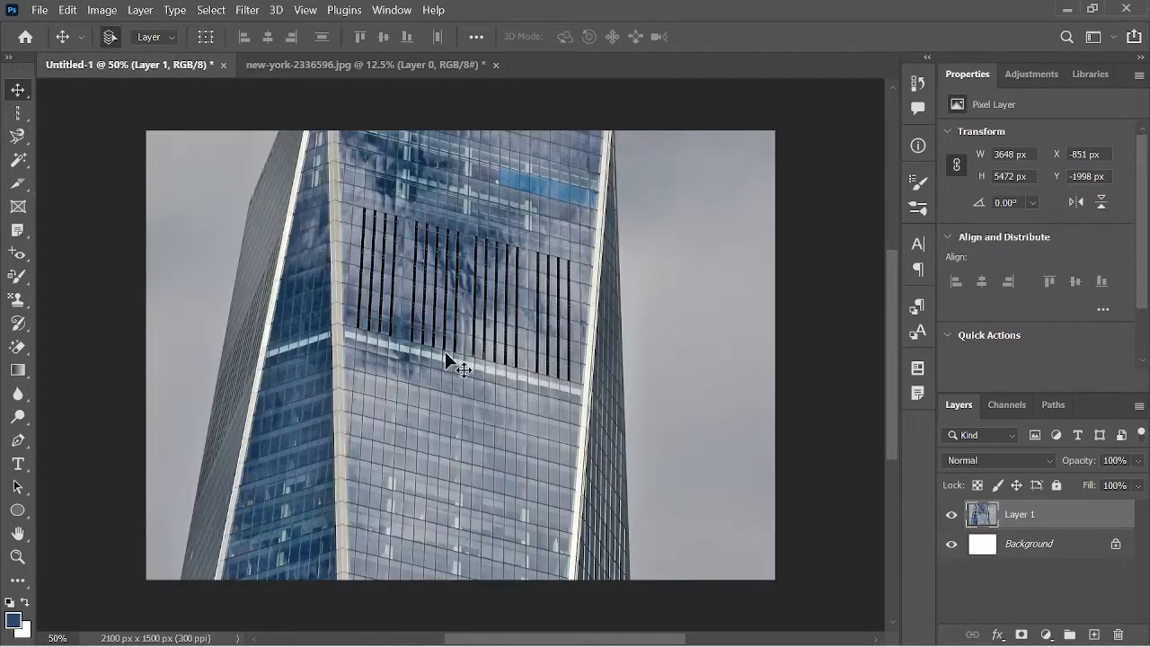
pyautogui.scroll(-1, 457, 305)
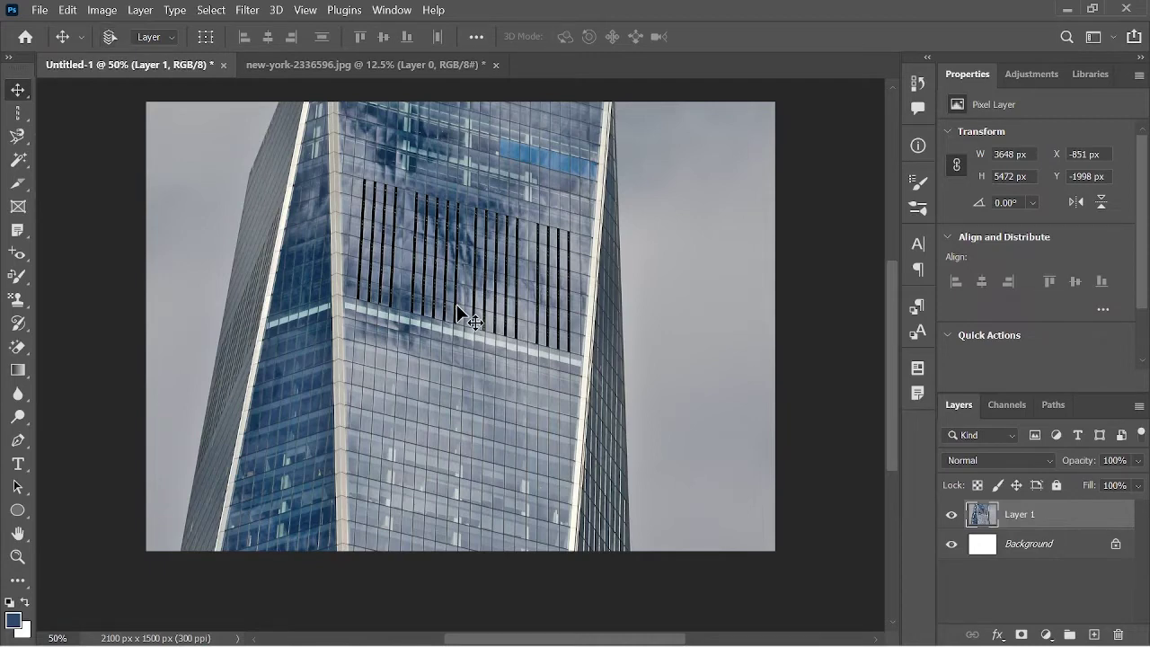
# - Scale the placed copy down to 710 x 1066 px, centre it, and return to the photo
pyautogui.hotkey('ctrl', 't')
pyautogui.scroll(-2, 574, 325)
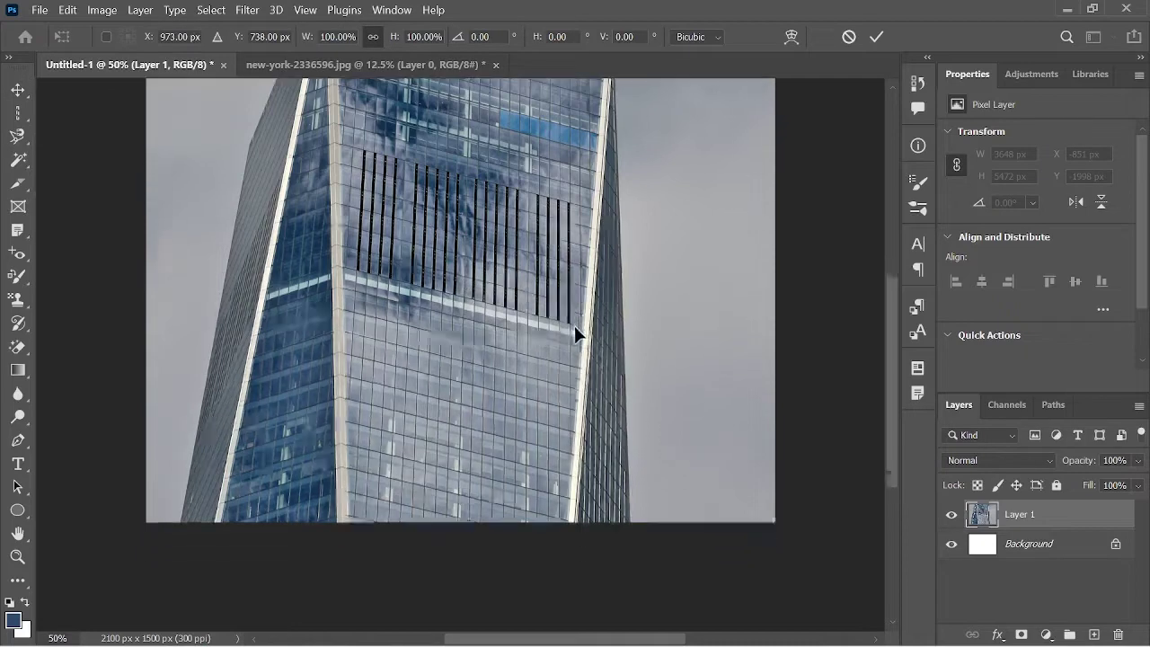
pyautogui.scroll(-2, 567, 317)
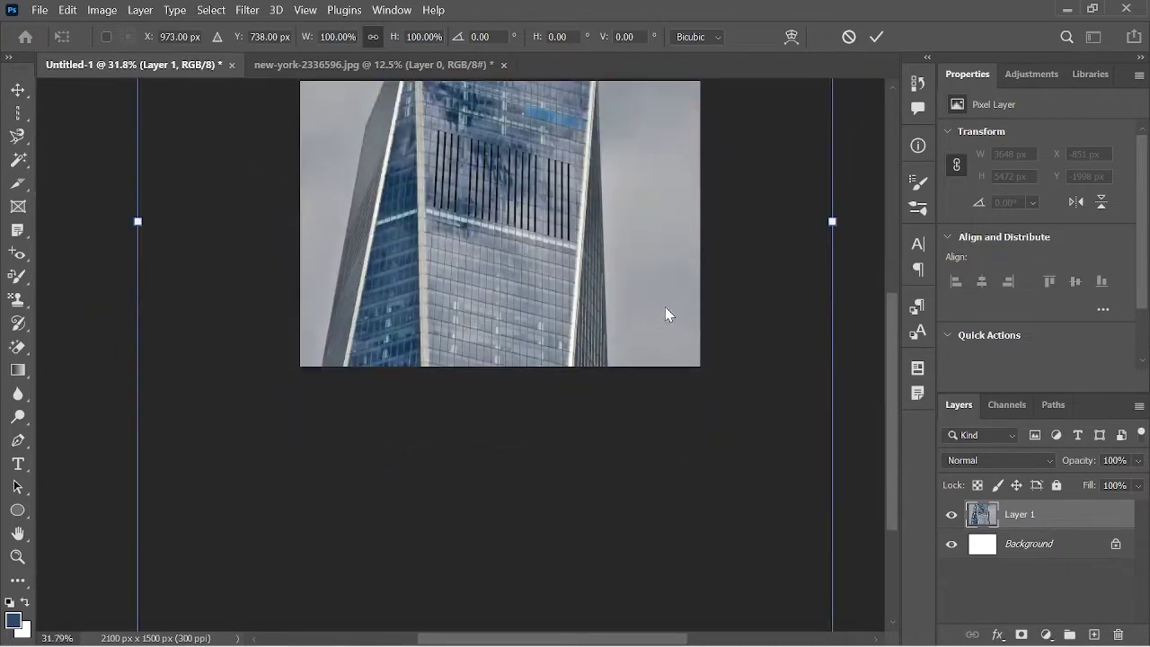
pyautogui.moveTo(829, 224)
pyautogui.mouseDown()
pyautogui.moveTo(362, 257)
pyautogui.moveTo(404, 297)
pyautogui.moveTo(611, 380)
pyautogui.mouseUp()
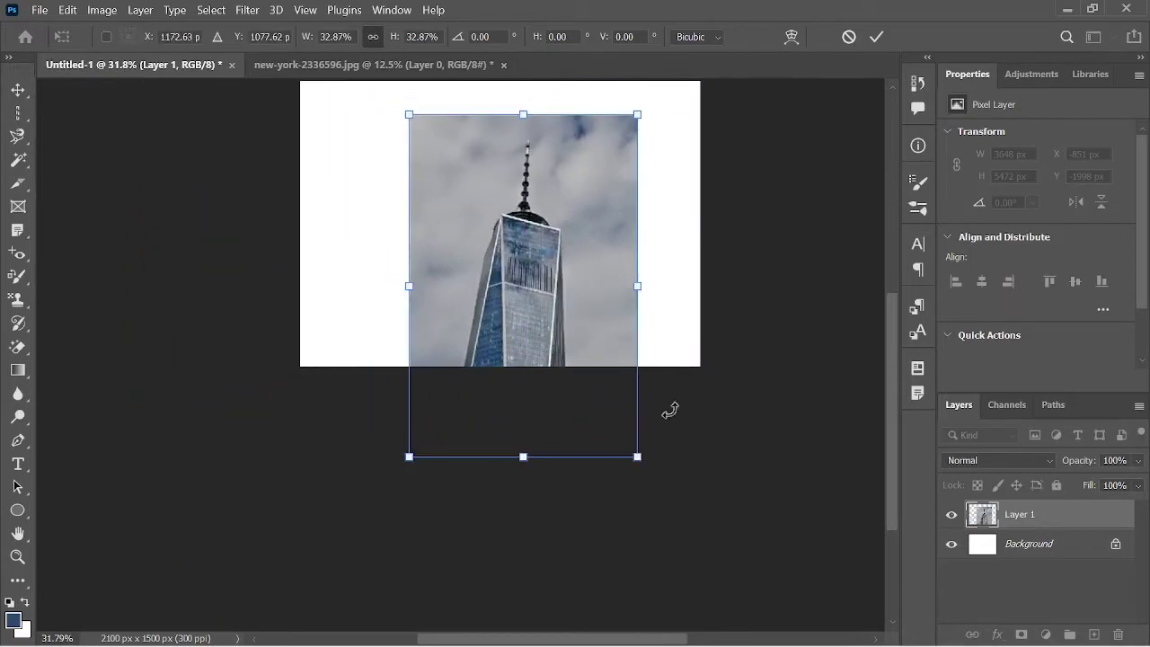
pyautogui.moveTo(637, 457); pyautogui.dragTo(570, 341)
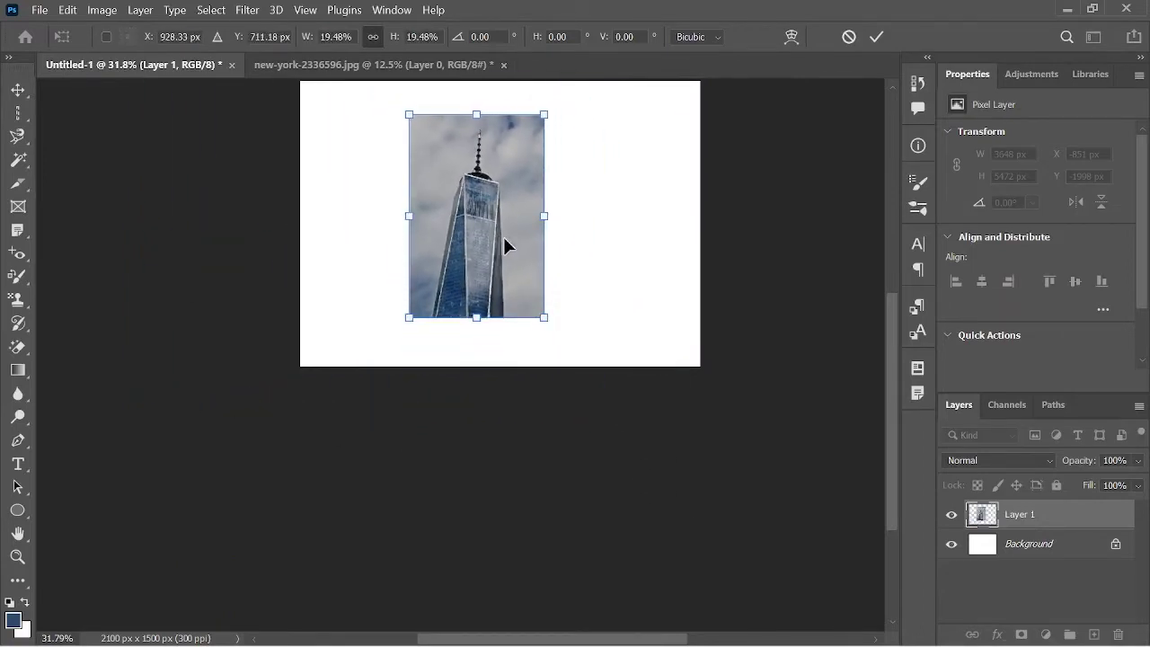
pyautogui.moveTo(492, 244); pyautogui.dragTo(526, 254)
pyautogui.press('Return')
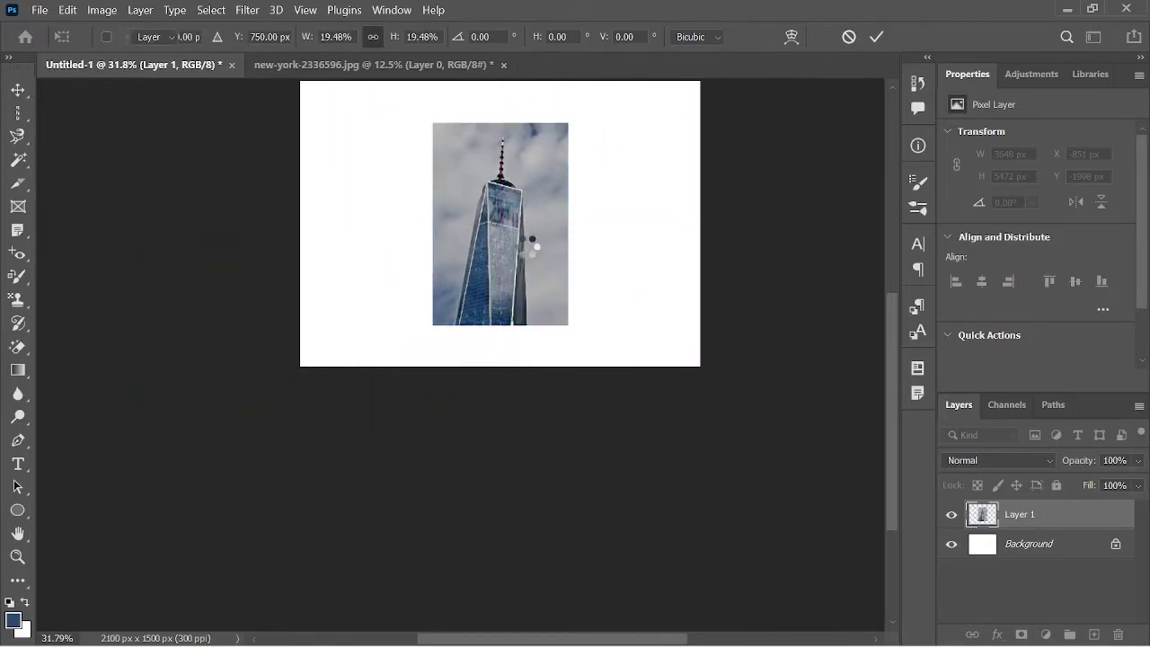
pyautogui.scroll(2, 528, 274)
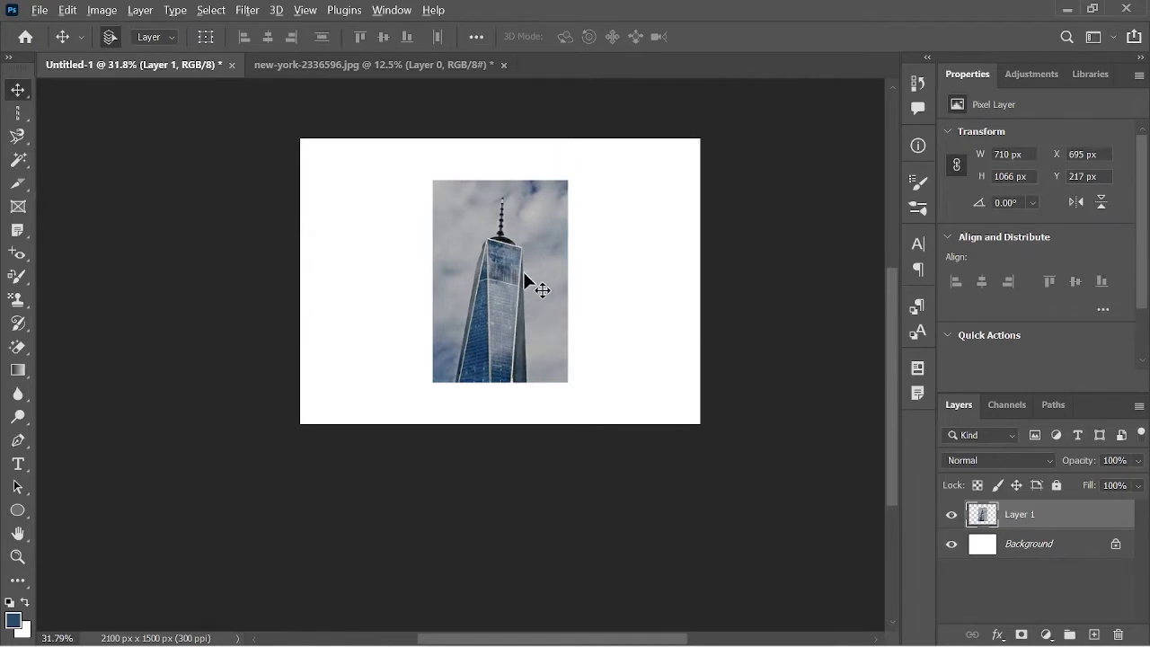
pyautogui.scroll(2, 526, 270)
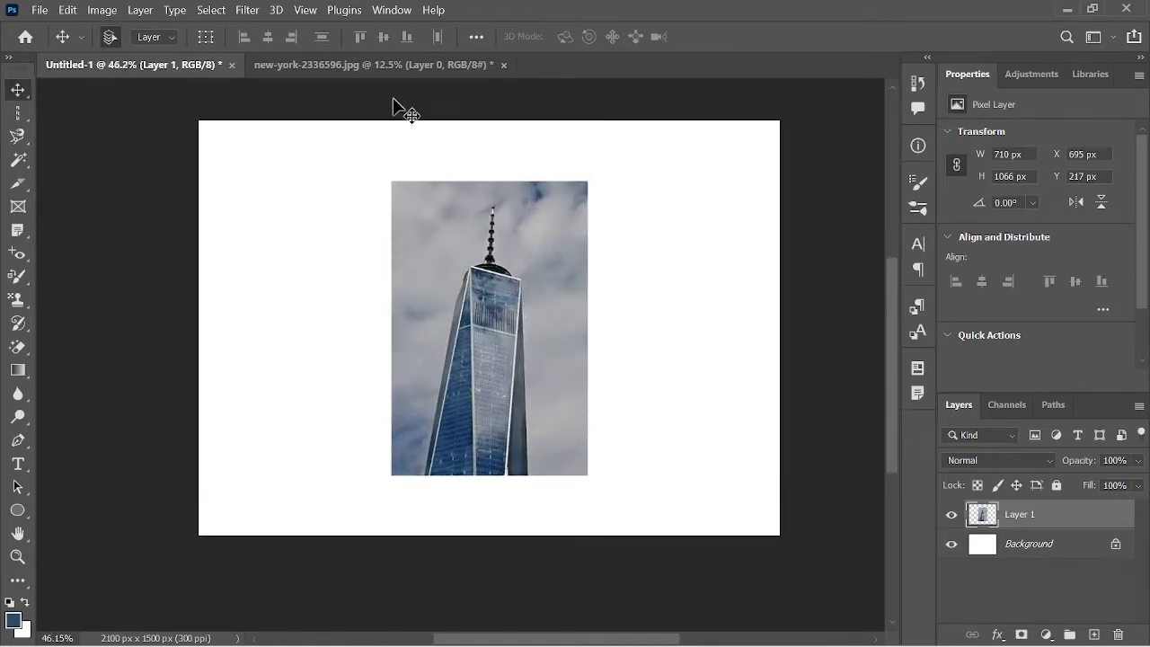
pyautogui.click(389, 74)
pyautogui.scroll(-2, 561, 431)
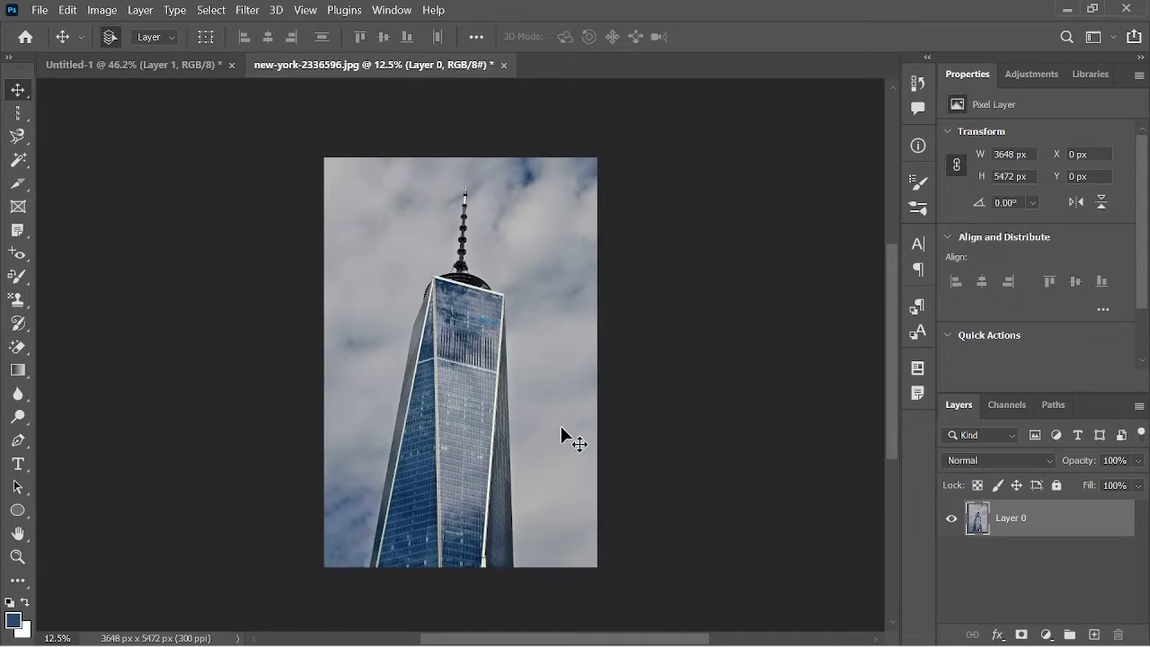
# - Draw a tall Rectangular Marquee selection around the skyscraper down to the photo's bottom
pyautogui.scroll(-1, 529, 378)
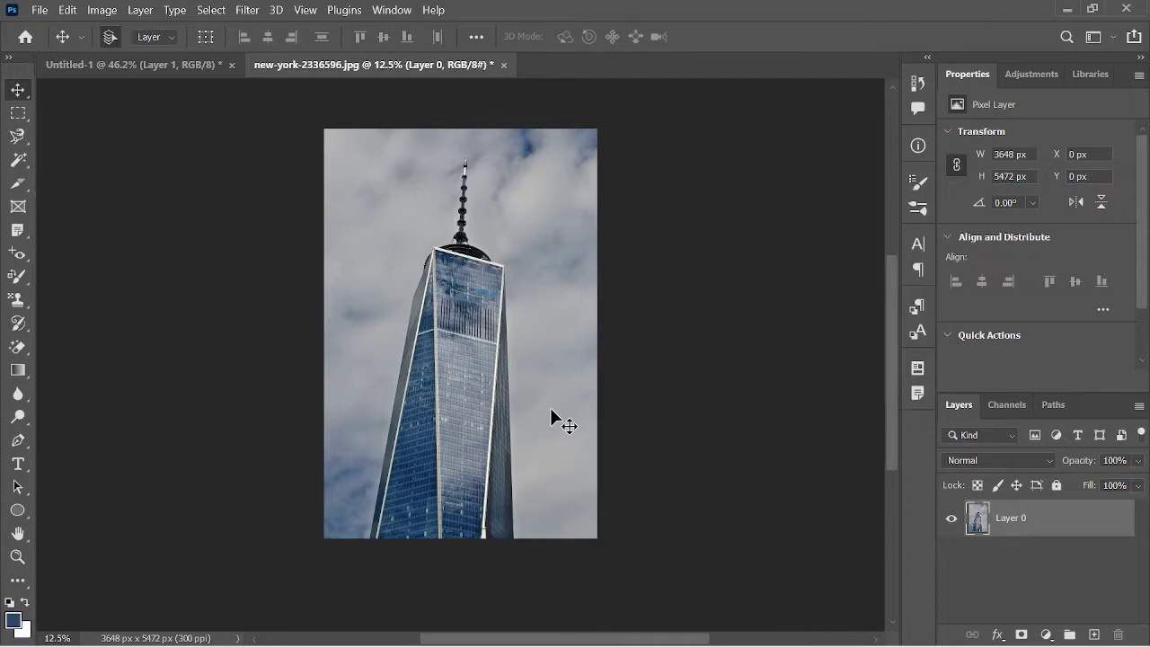
pyautogui.rightClick(26, 112)
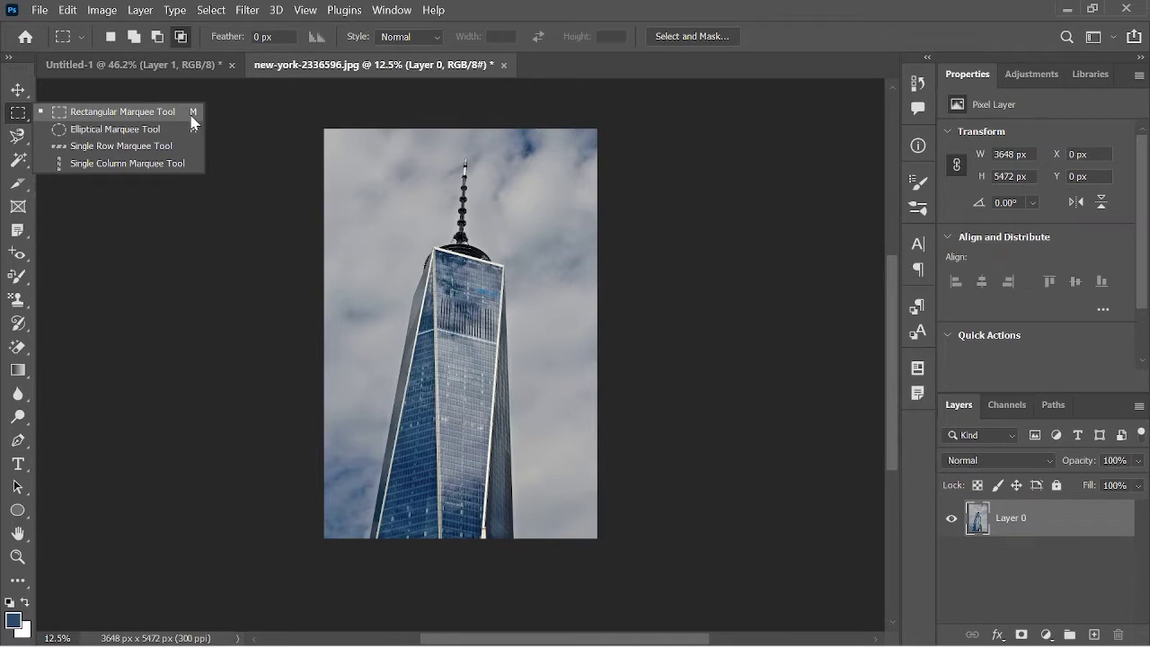
pyautogui.click(370, 156)
pyautogui.moveTo(366, 151)
pyautogui.mouseDown()
pyautogui.moveTo(525, 260)
pyautogui.moveTo(577, 475)
pyautogui.moveTo(540, 539)
pyautogui.mouseUp()
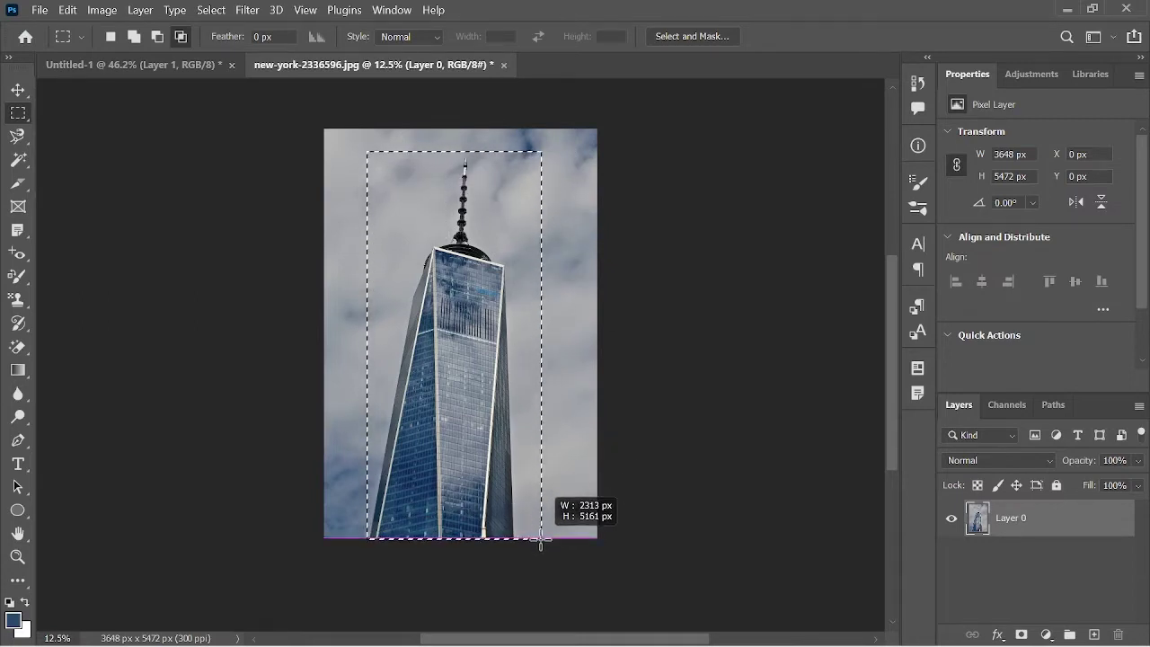
pyautogui.moveTo(540, 539); pyautogui.dragTo(540, 539)
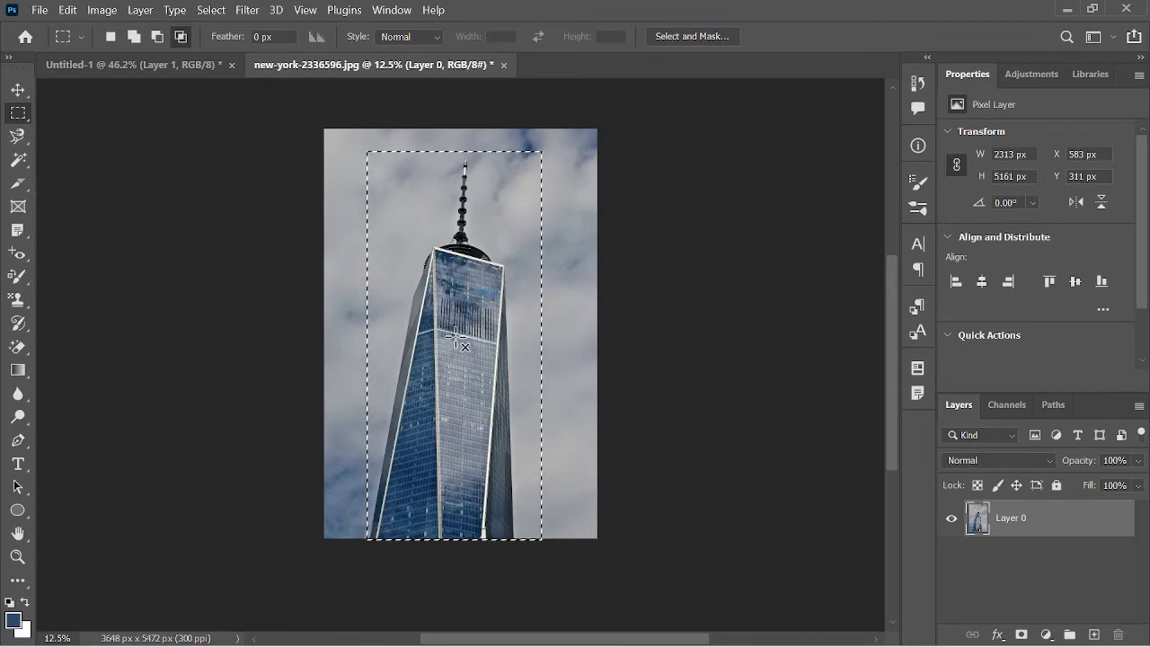
# - Move the selected tower into Untitled-1, then undo the dropped copy and return to the photo
pyautogui.press('v')
pyautogui.moveTo(445, 349)
pyautogui.mouseDown()
pyautogui.moveTo(334, 336)
pyautogui.moveTo(429, 489)
pyautogui.moveTo(453, 488)
pyautogui.moveTo(444, 407)
pyautogui.moveTo(464, 386)
pyautogui.moveTo(174, 124)
pyautogui.moveTo(153, 82)
pyautogui.moveTo(442, 274)
pyautogui.mouseUp()
pyautogui.moveTo(628, 341); pyautogui.dragTo(510, 360)
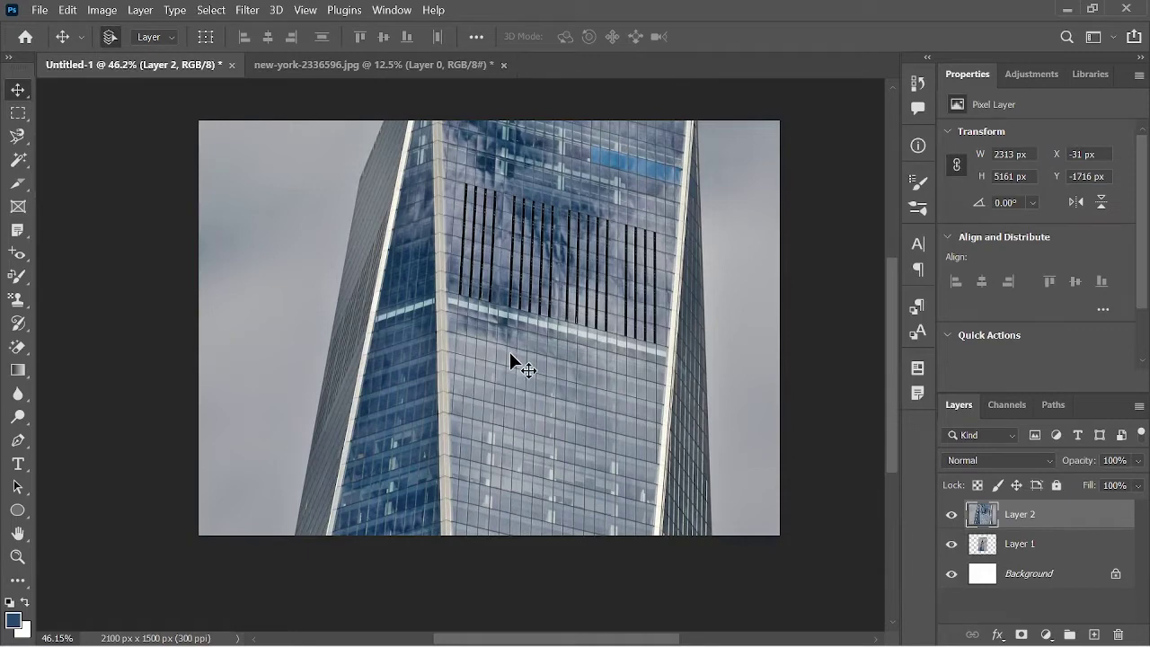
pyautogui.hotkey('ctrl', 'z')
pyautogui.hotkey('ctrl', 'z')
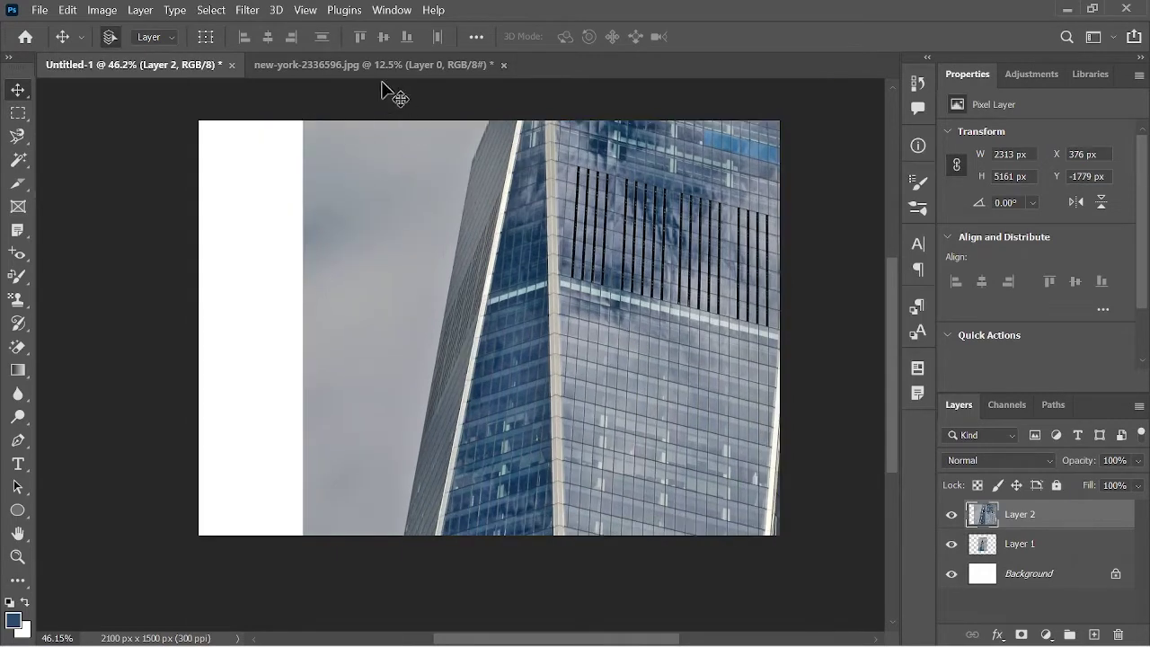
pyautogui.hotkey('ctrl', 'z')
pyautogui.click(374, 70)
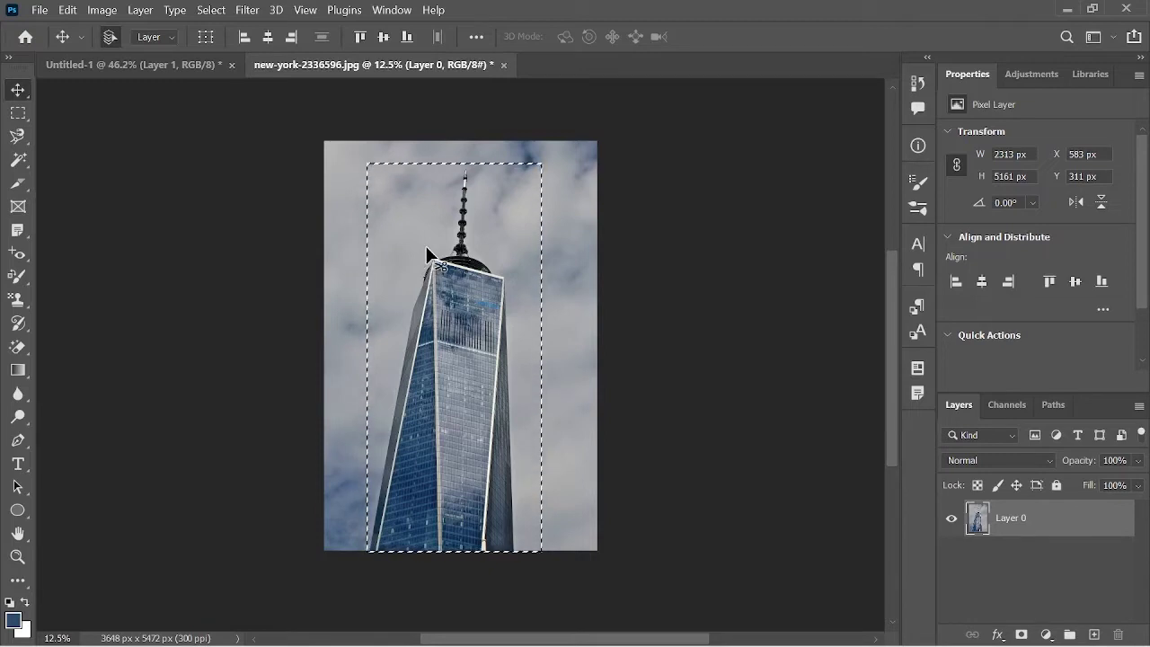
# - Deselect, then draw a 2945 px square marquee over the tower's top
pyautogui.scroll(-1, 423, 254)
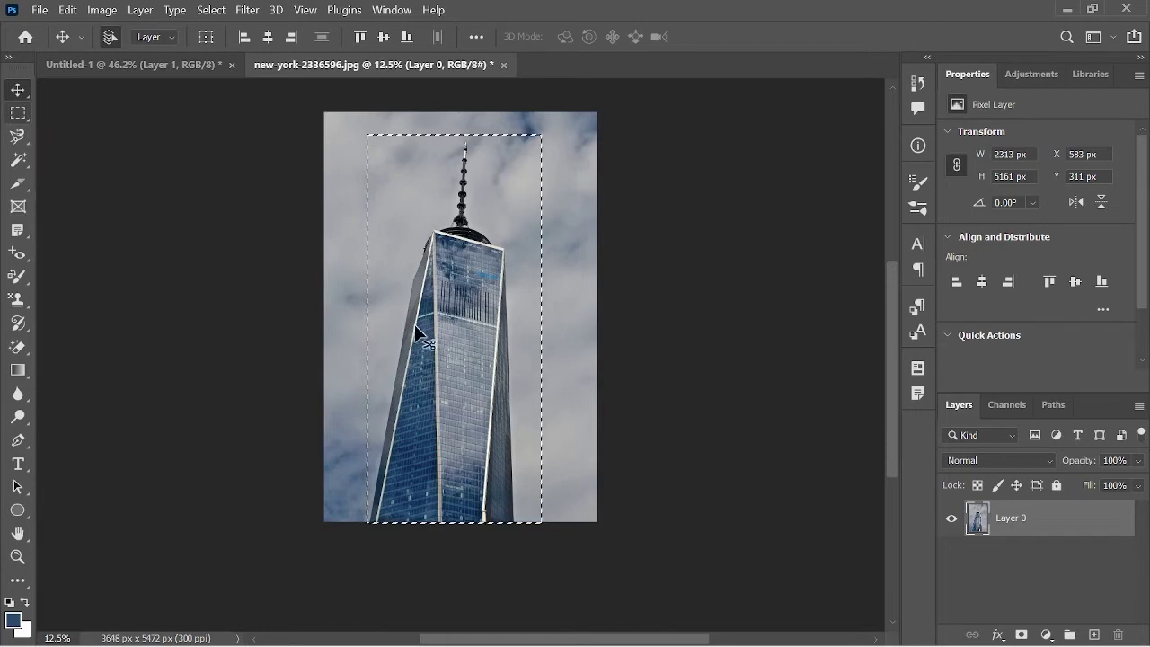
pyautogui.hotkey('ctrl', 'd')
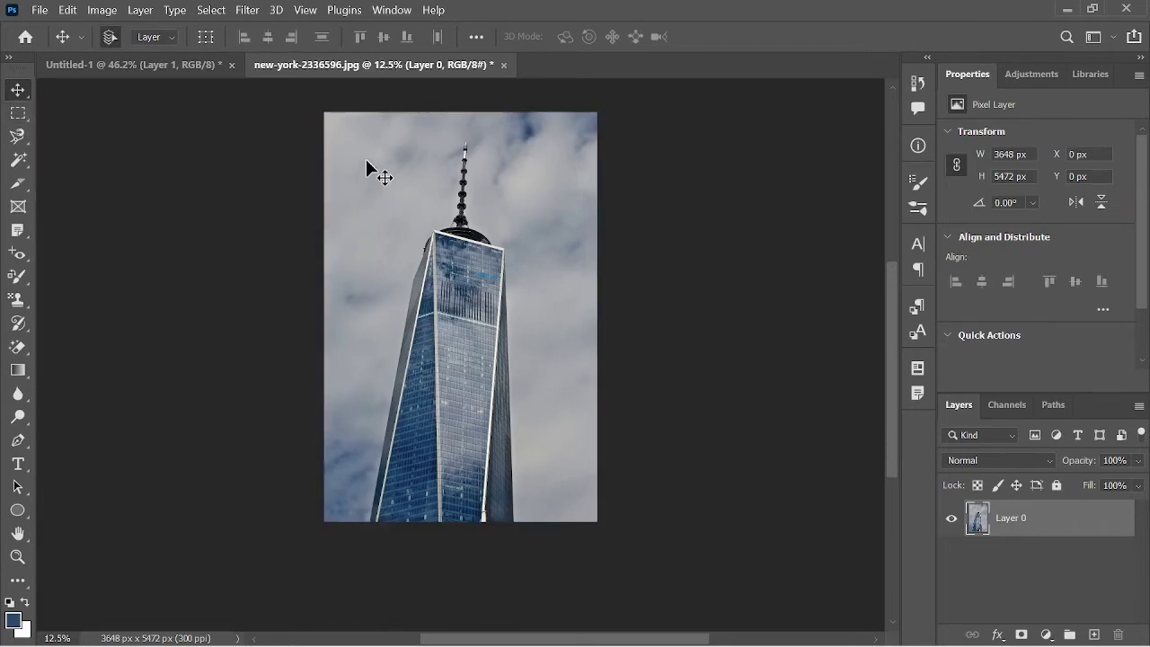
pyautogui.click(18, 113)
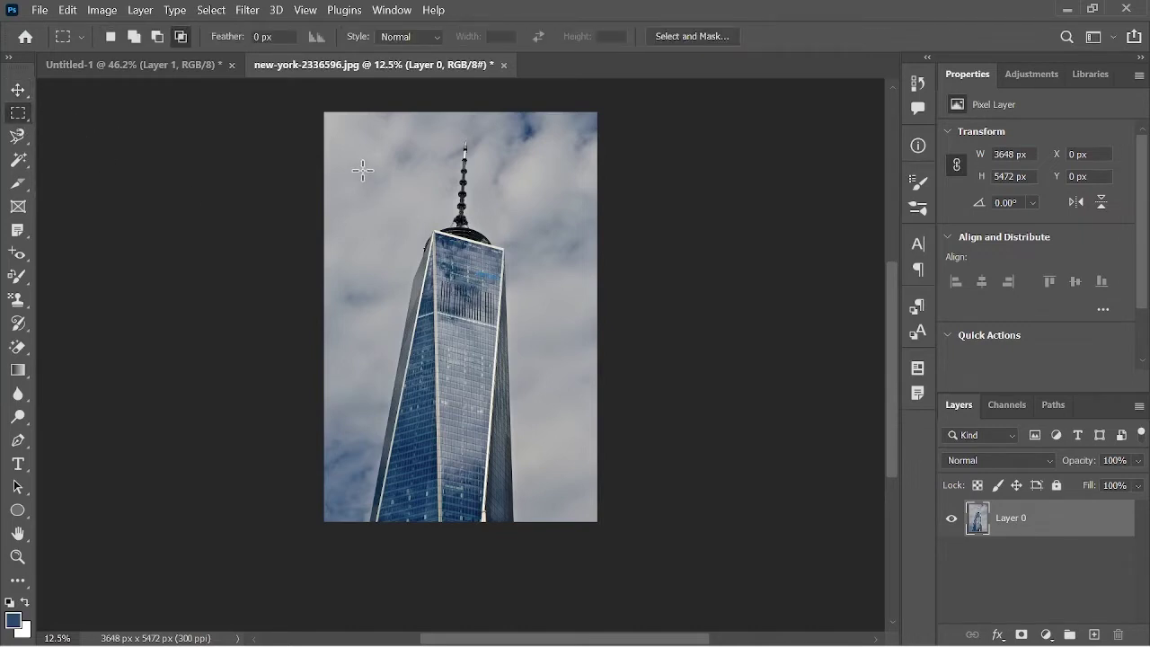
pyautogui.moveTo(362, 170); pyautogui.dragTo(524, 286)
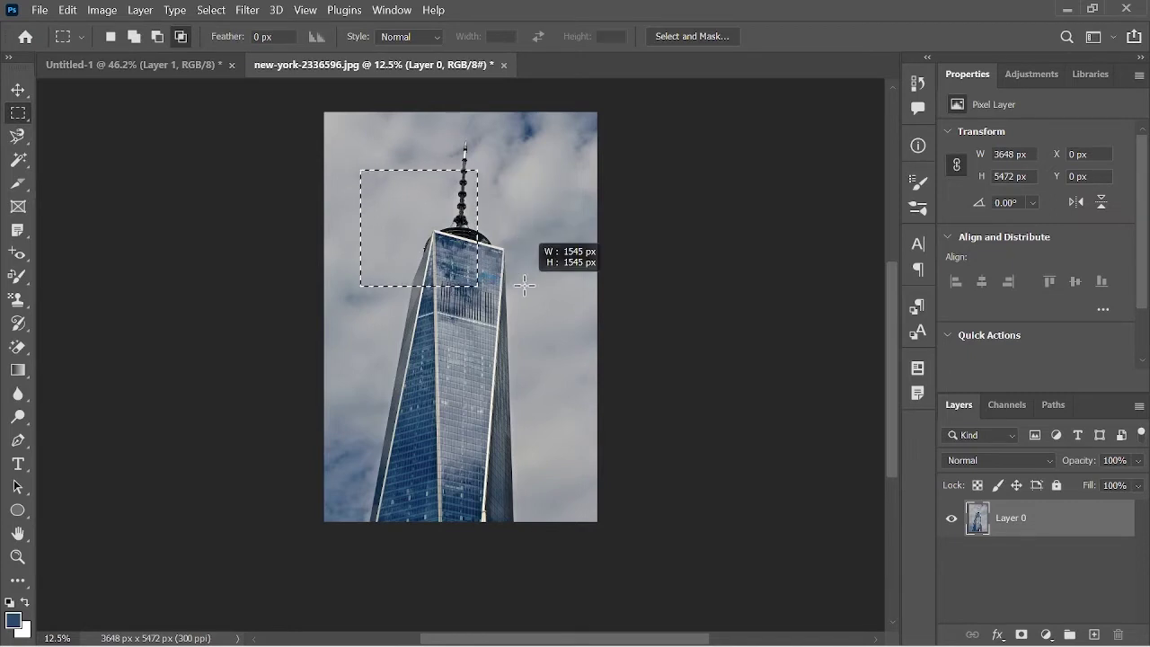
pyautogui.moveTo(524, 285); pyautogui.dragTo(620, 389)
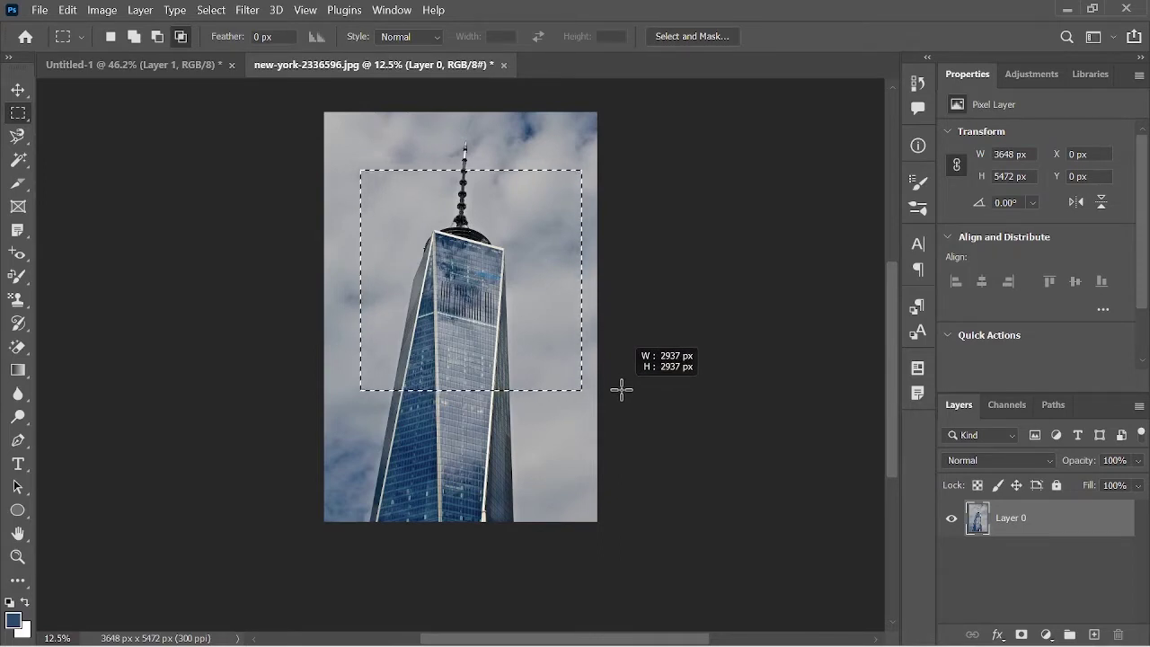
pyautogui.moveTo(621, 388); pyautogui.dragTo(619, 390)
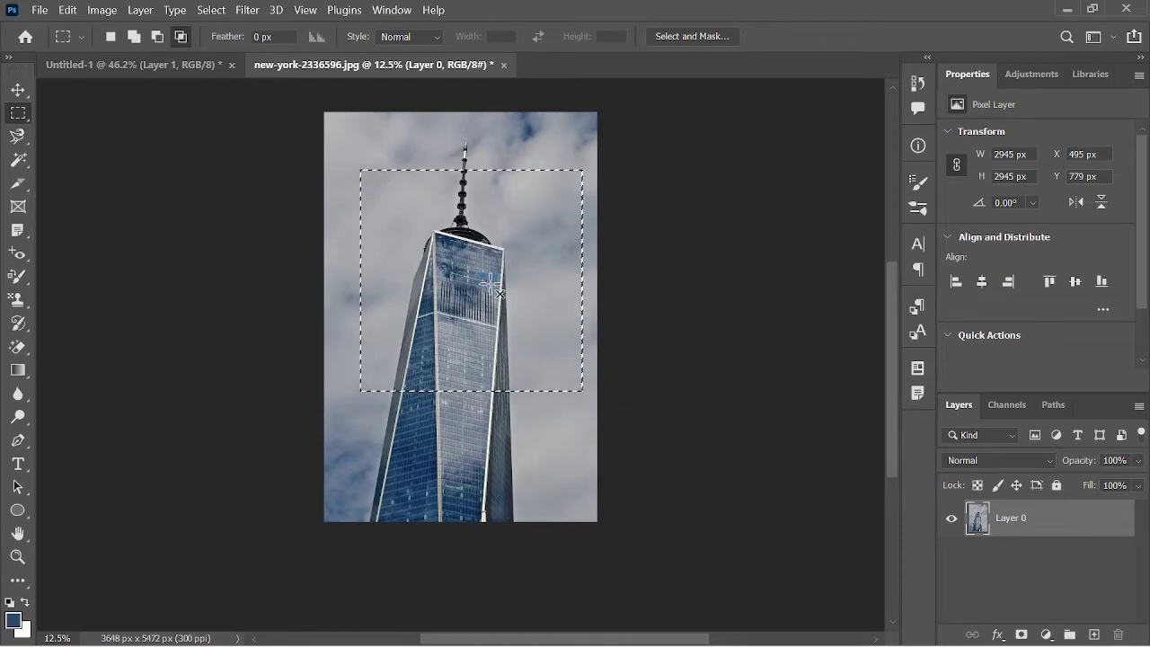
# - Shift the selected square down about 90 px, undo it, and deselect
pyautogui.press('v')
pyautogui.moveTo(488, 281)
pyautogui.mouseDown()
pyautogui.moveTo(490, 381)
pyautogui.moveTo(480, 339)
pyautogui.mouseUp()
pyautogui.hotkey('ctrl', 'z')
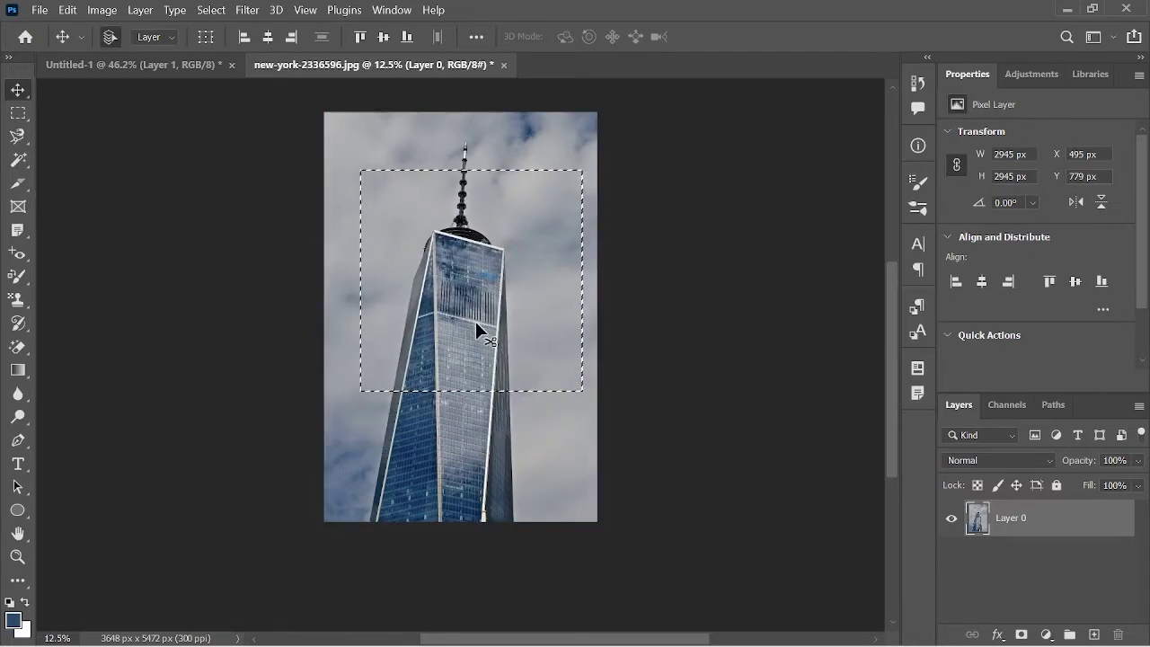
pyautogui.hotkey('ctrl', 'd')
pyautogui.click(18, 113)
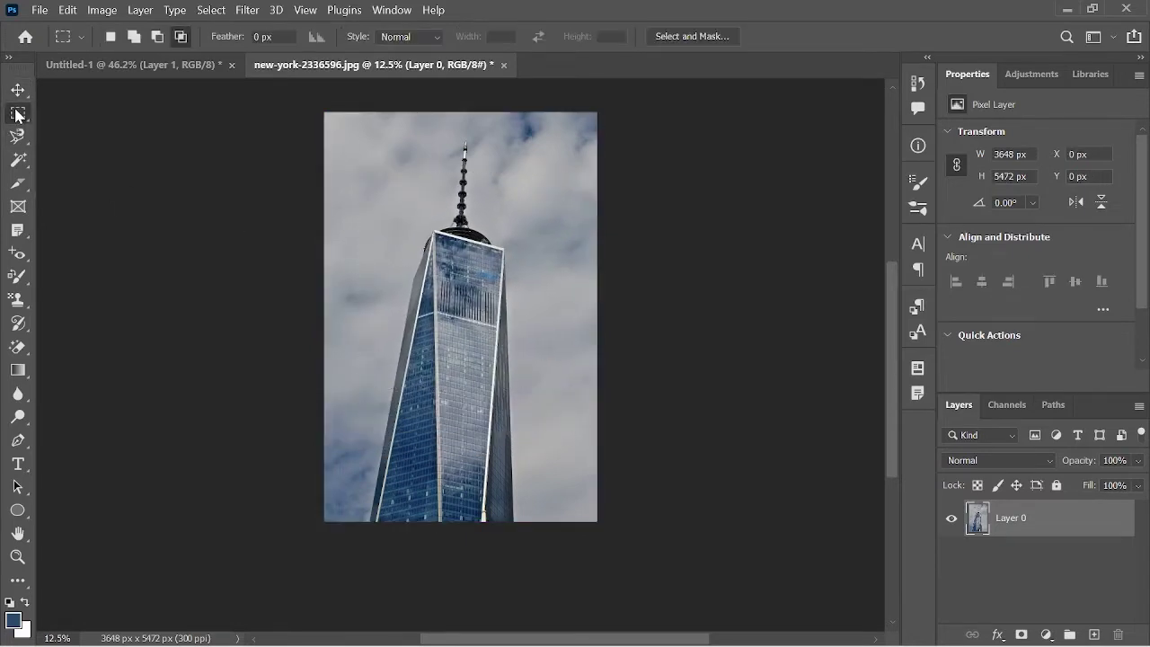
pyautogui.rightClick(18, 113)
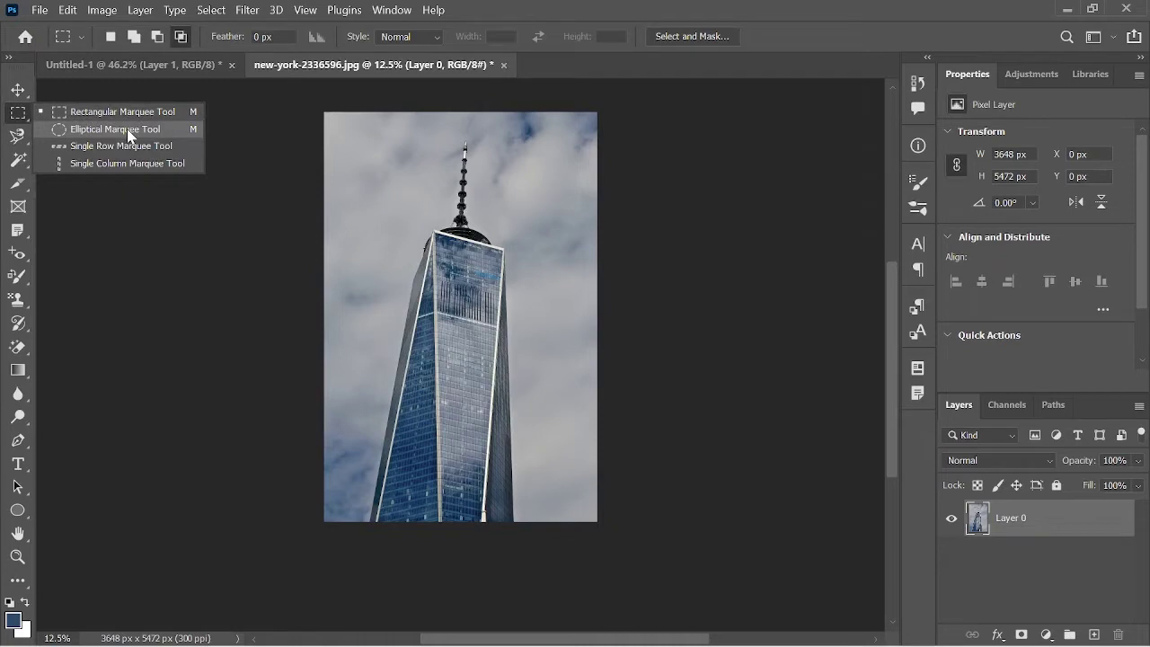
pyautogui.click(129, 131)
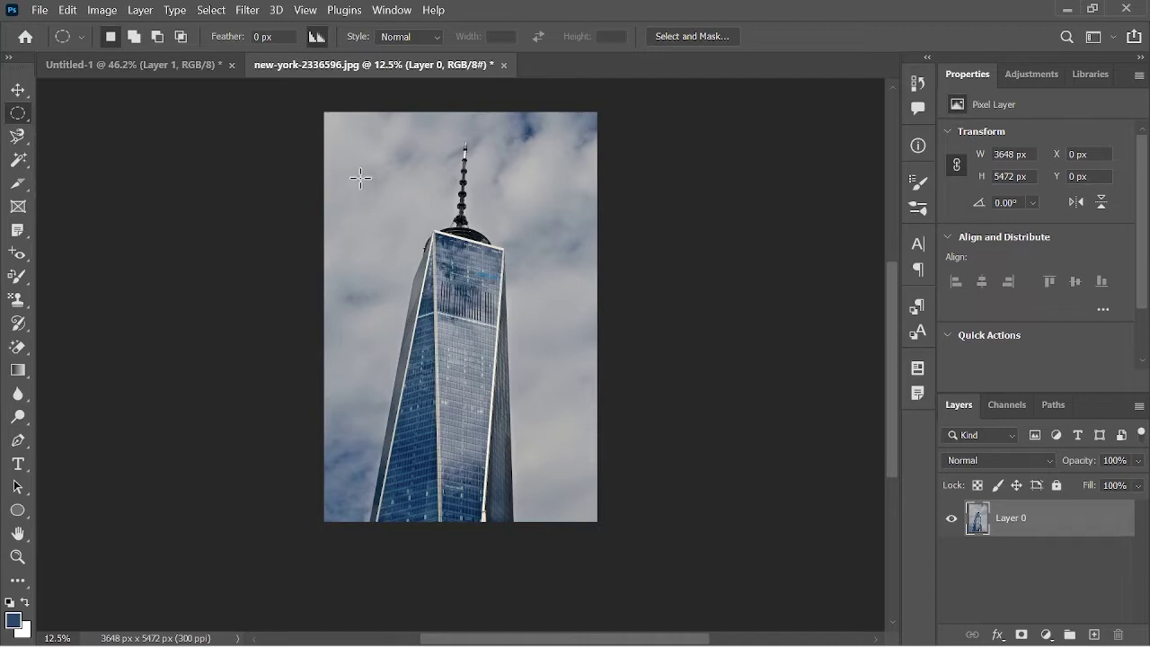
pyautogui.moveTo(347, 153)
pyautogui.mouseDown()
pyautogui.moveTo(411, 382)
pyautogui.moveTo(539, 323)
pyautogui.moveTo(577, 419)
pyautogui.mouseUp()
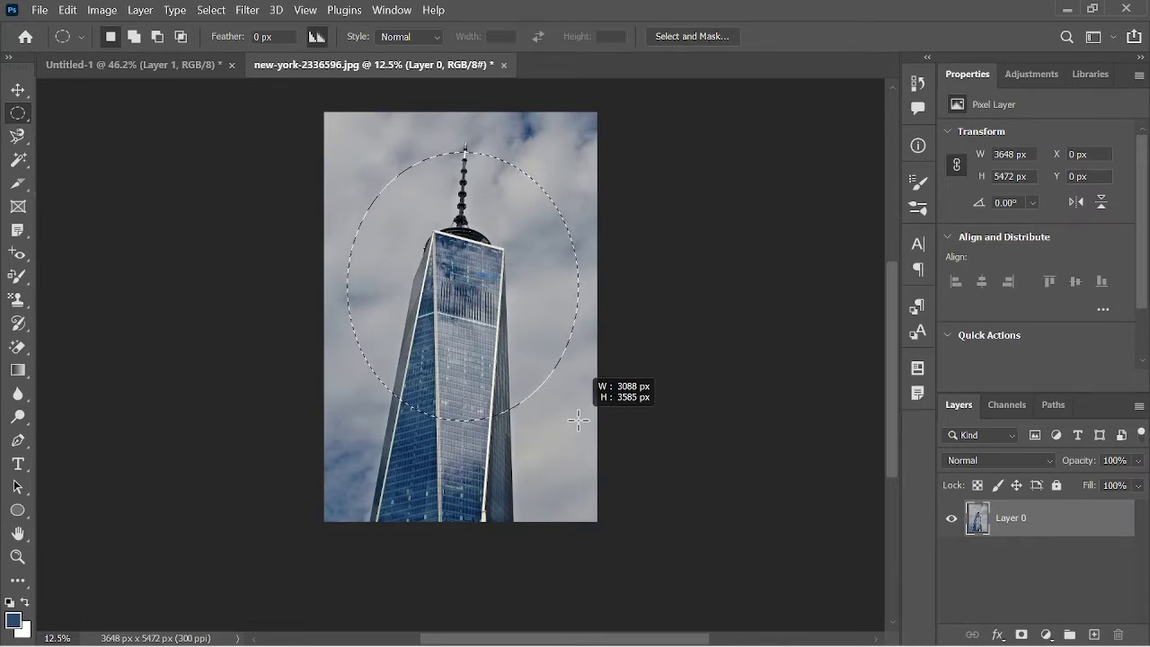
pyautogui.moveTo(578, 419); pyautogui.dragTo(583, 410)
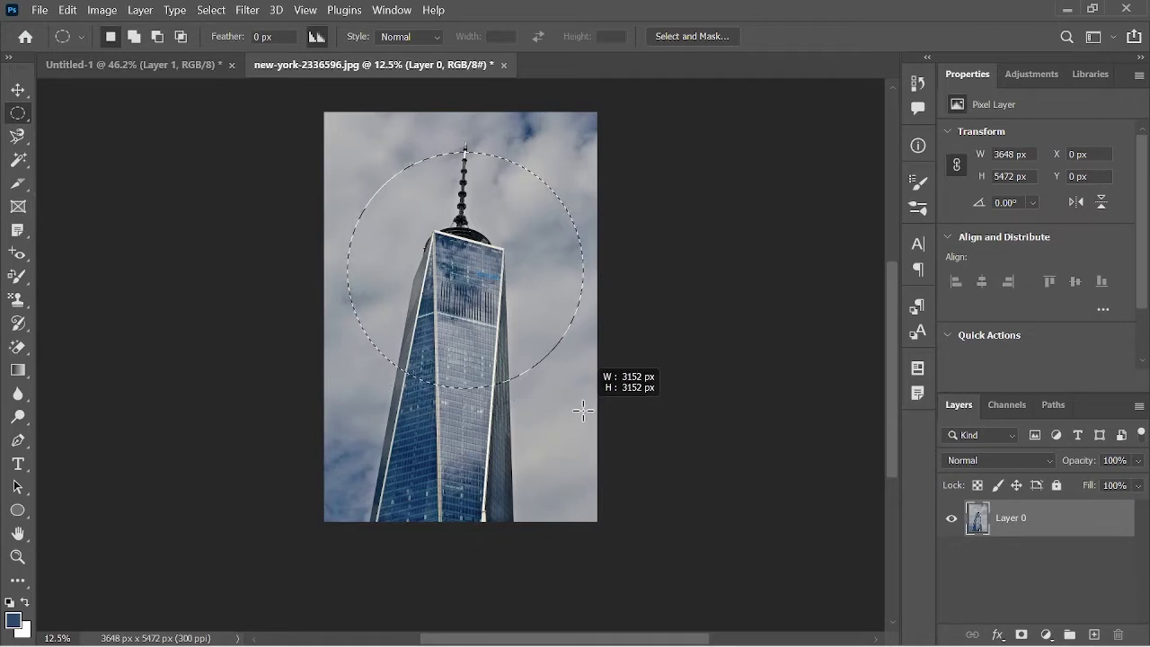
pyautogui.moveTo(583, 410); pyautogui.dragTo(583, 411)
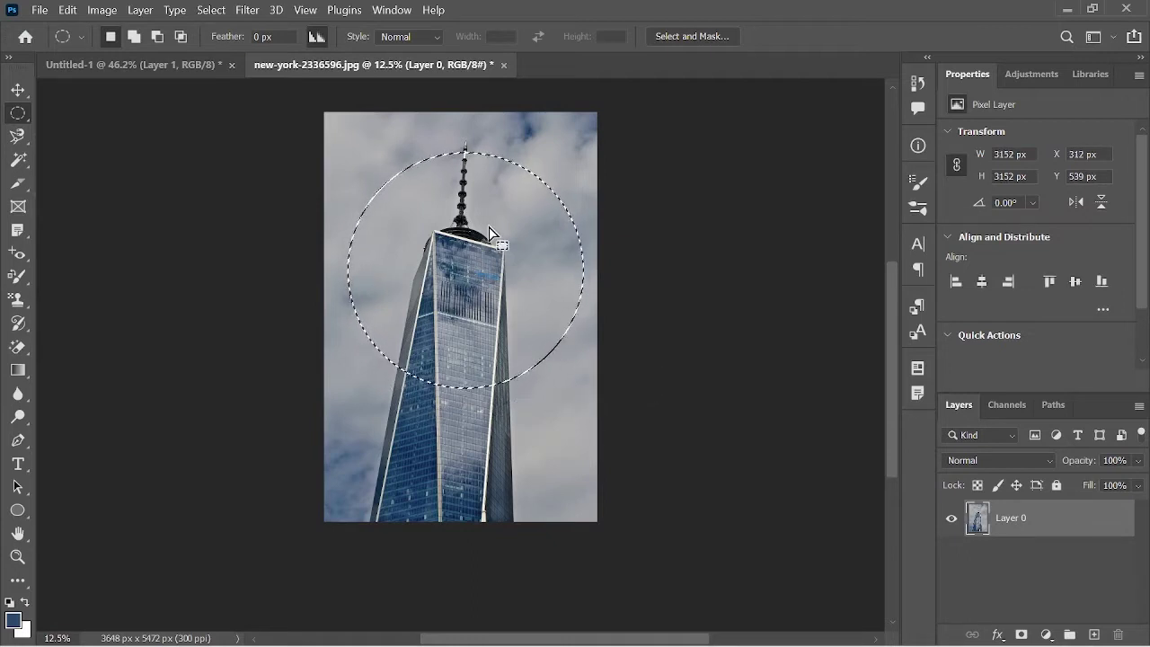
pyautogui.press('v')
pyautogui.moveTo(483, 239)
pyautogui.mouseDown()
pyautogui.moveTo(507, 387)
pyautogui.moveTo(480, 311)
pyautogui.mouseUp()
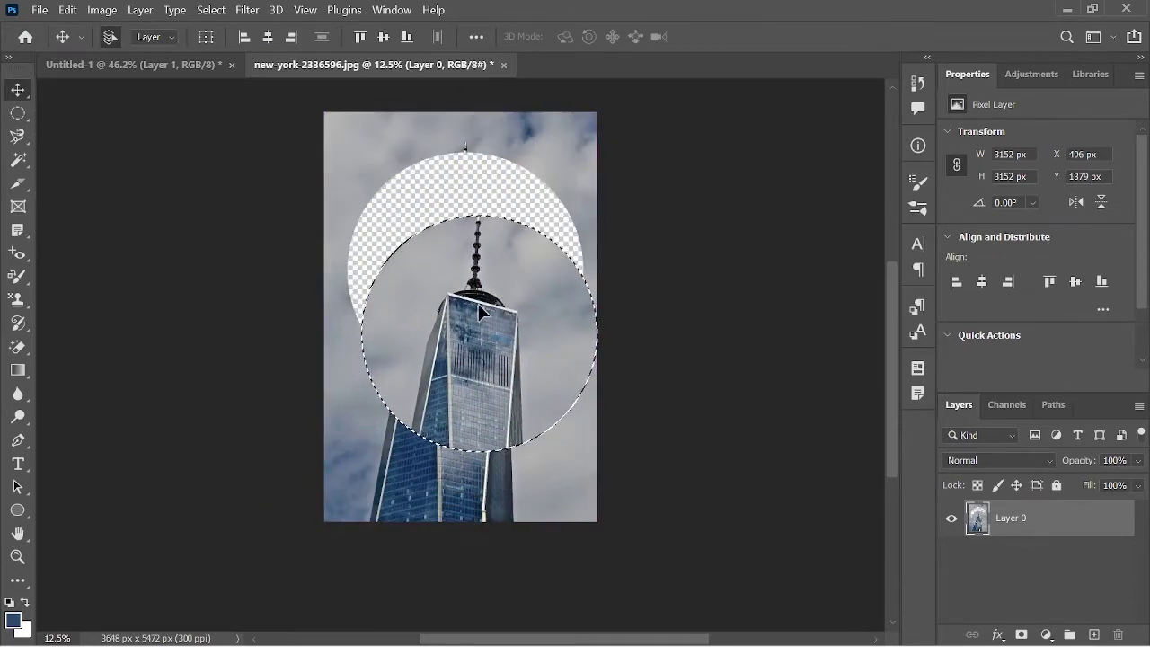
pyautogui.hotkey('ctrl', 'z')
pyautogui.hotkey('ctrl', 'd')
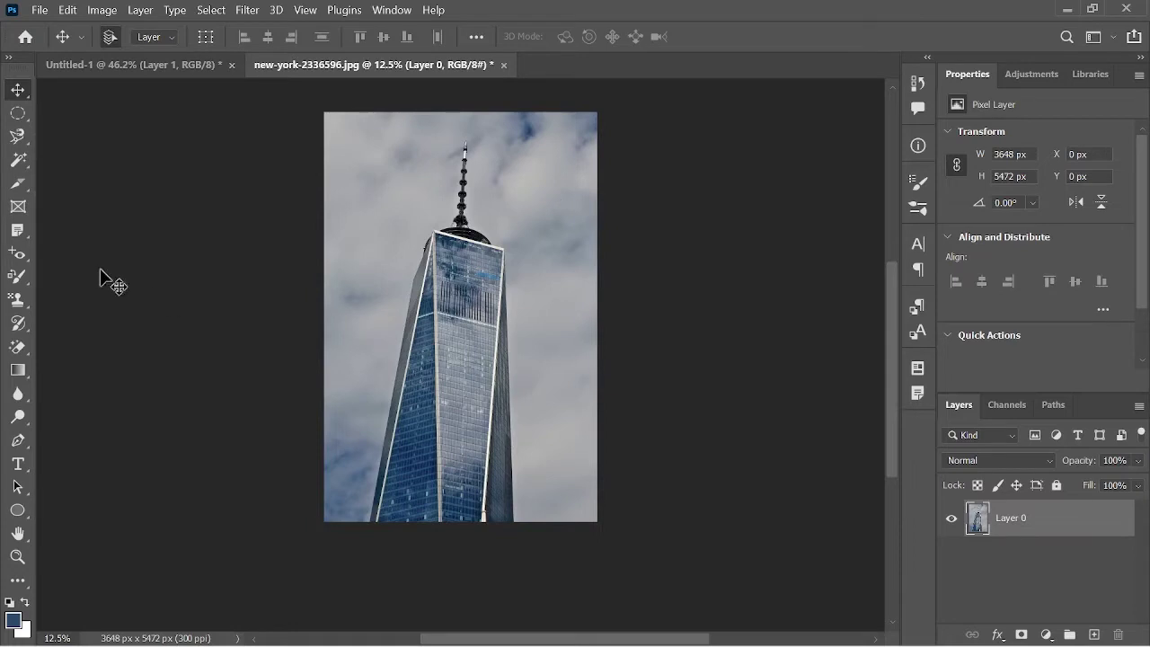
pyautogui.click(27, 120)
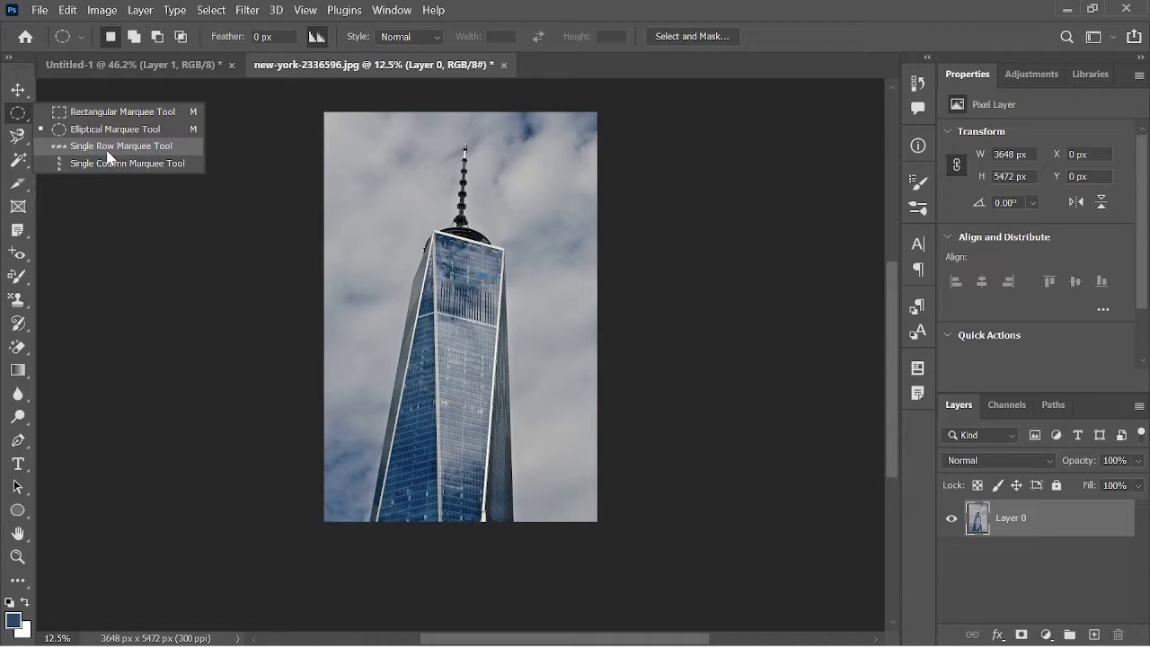
pyautogui.click(107, 149)
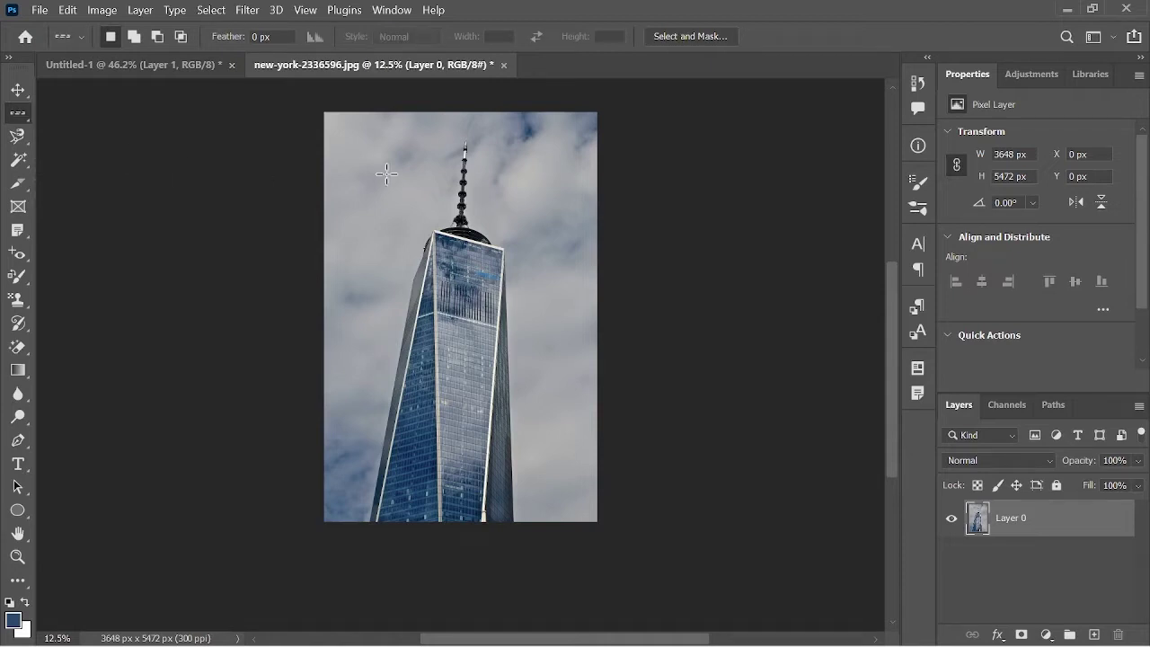
pyautogui.click(365, 197)
pyautogui.moveTo(364, 198)
pyautogui.mouseDown()
pyautogui.moveTo(357, 279)
pyautogui.moveTo(373, 343)
pyautogui.mouseUp()
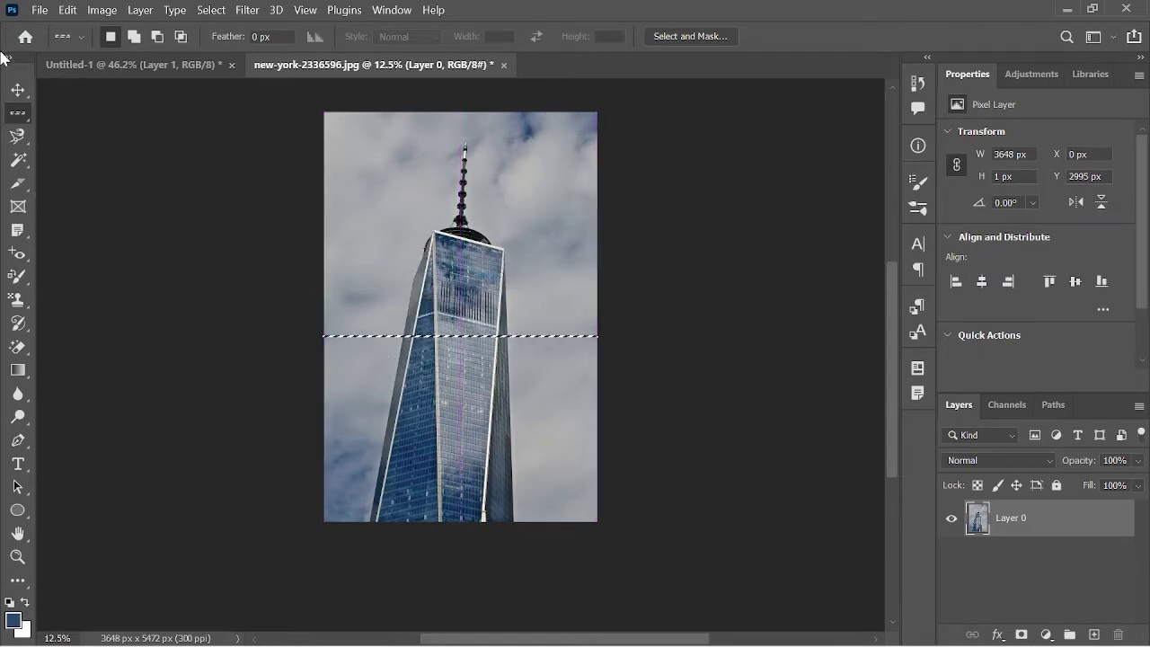
pyautogui.rightClick(16, 112)
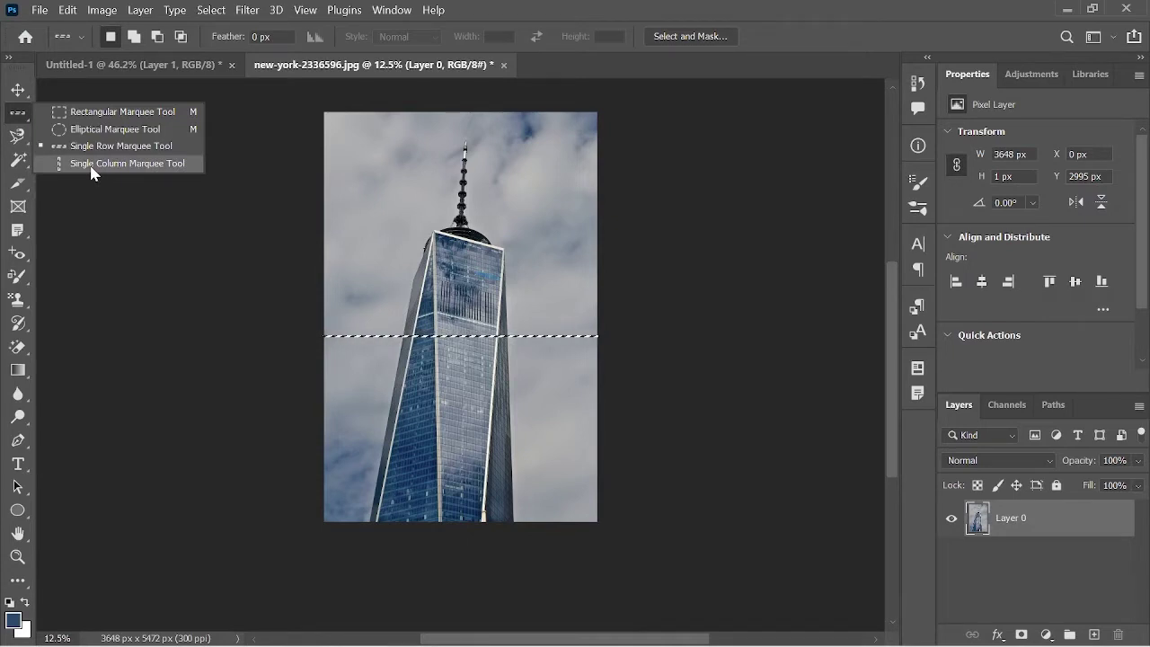
pyautogui.click(91, 167)
pyautogui.click(384, 205)
pyautogui.moveTo(385, 206)
pyautogui.mouseDown()
pyautogui.moveTo(554, 223)
pyautogui.moveTo(371, 224)
pyautogui.mouseUp()
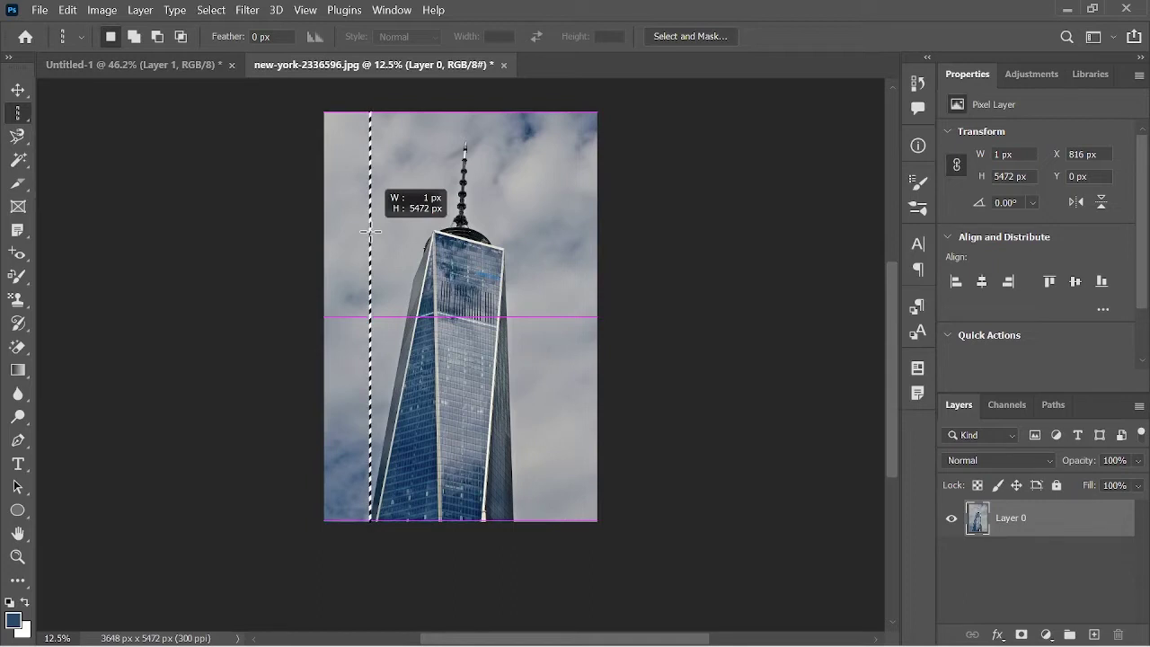
pyautogui.hotkey('ctrl', 'd')
pyautogui.click(371, 238)
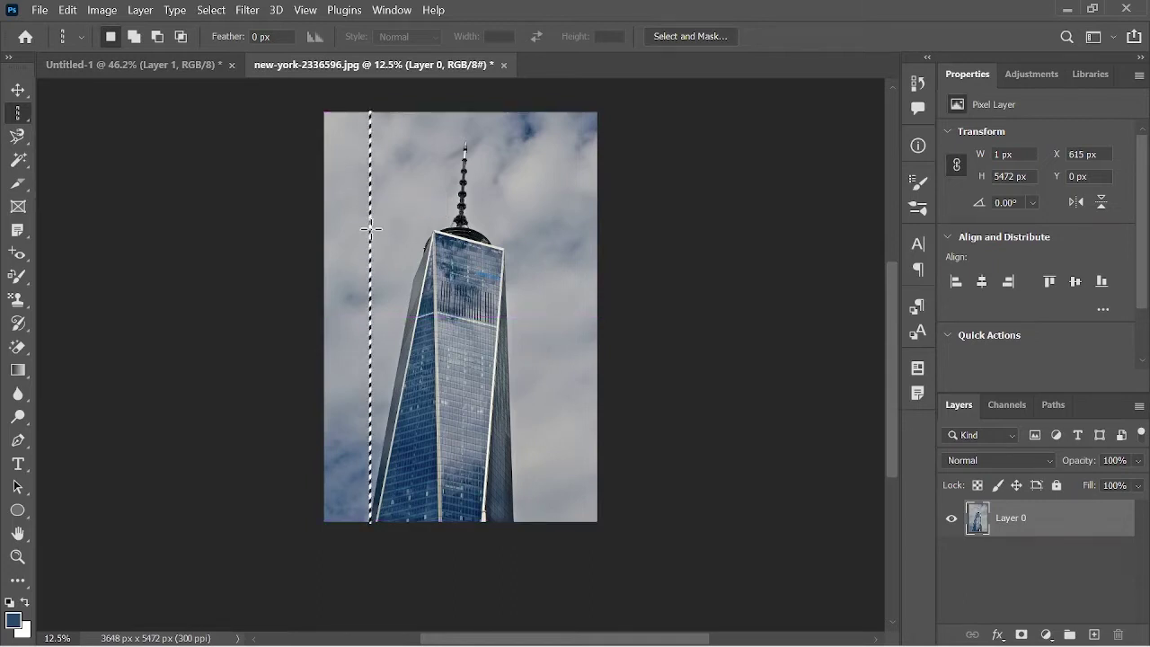
pyautogui.press('v')
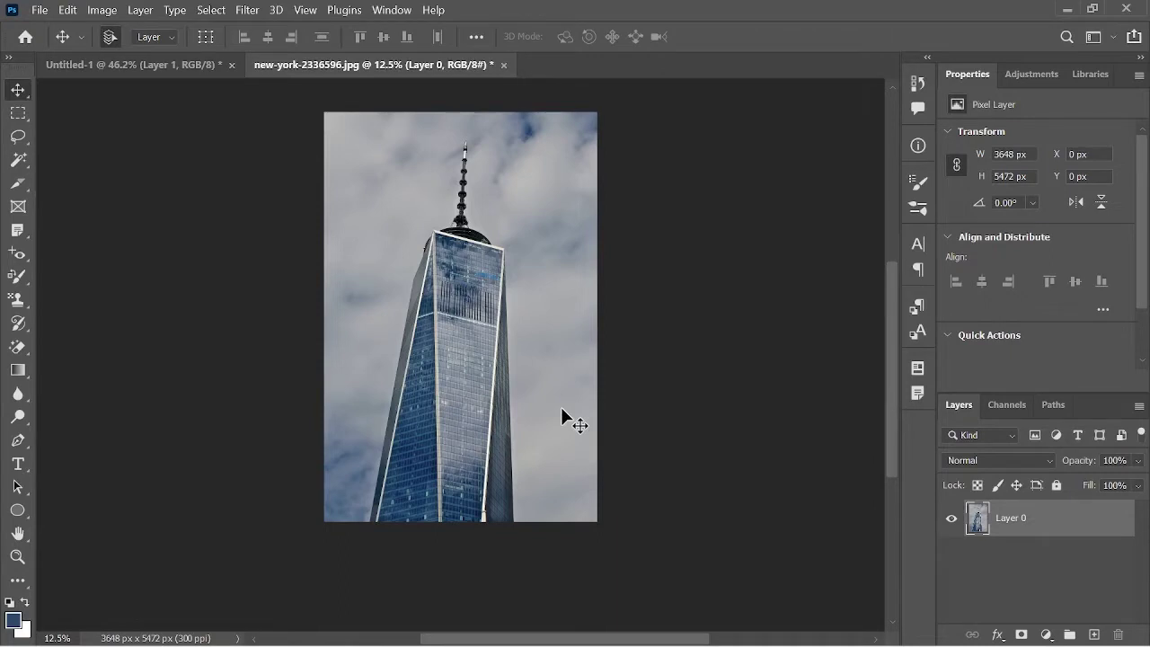
pyautogui.click(17, 140)
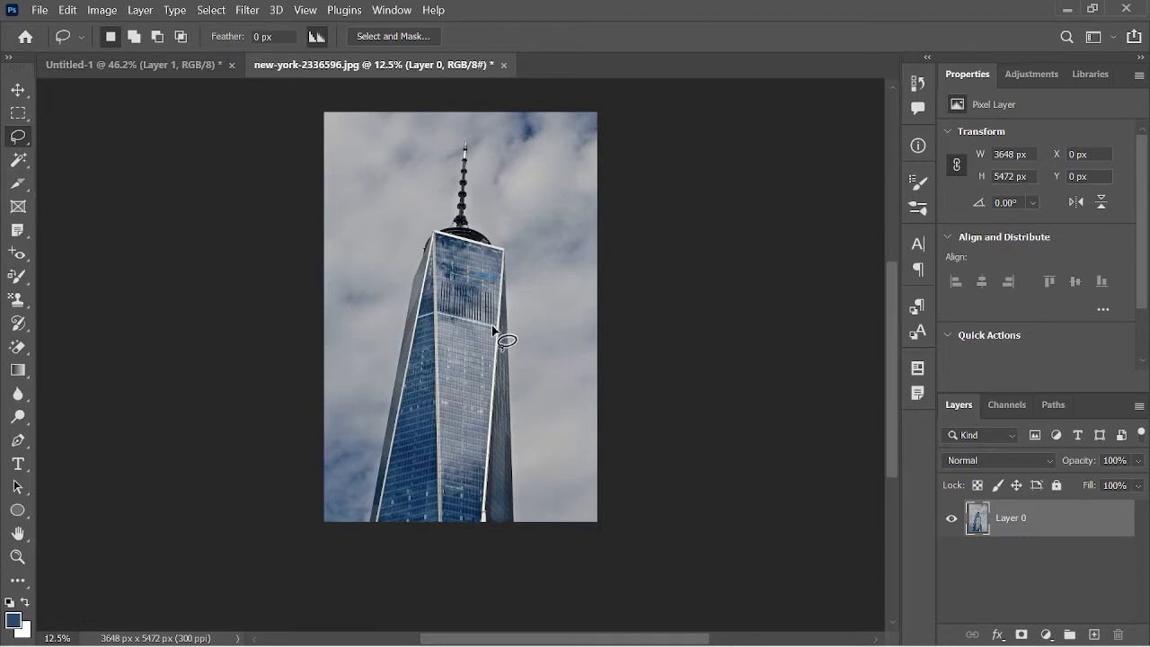
pyautogui.moveTo(515, 387); pyautogui.dragTo(509, 165)
pyautogui.moveTo(425, 137); pyautogui.dragTo(370, 220)
pyautogui.moveTo(359, 332); pyautogui.dragTo(526, 390)
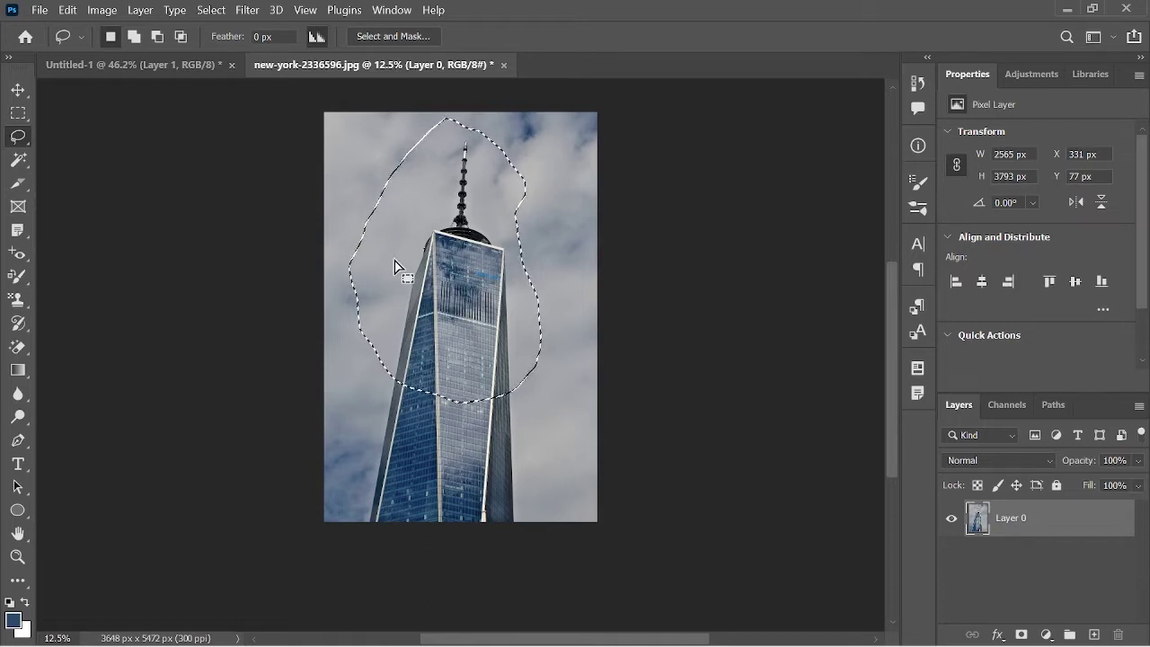
pyautogui.press('v')
pyautogui.moveTo(451, 294)
pyautogui.mouseDown()
pyautogui.moveTo(495, 403)
pyautogui.moveTo(494, 347)
pyautogui.mouseUp()
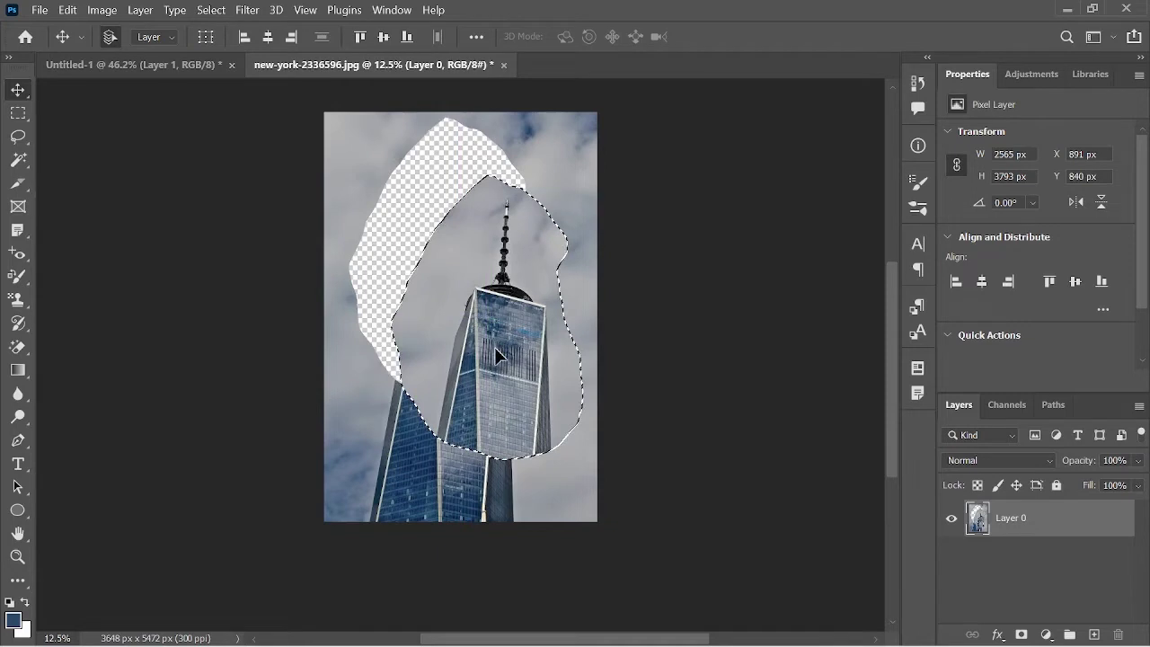
pyautogui.hotkey('ctrl', 'z')
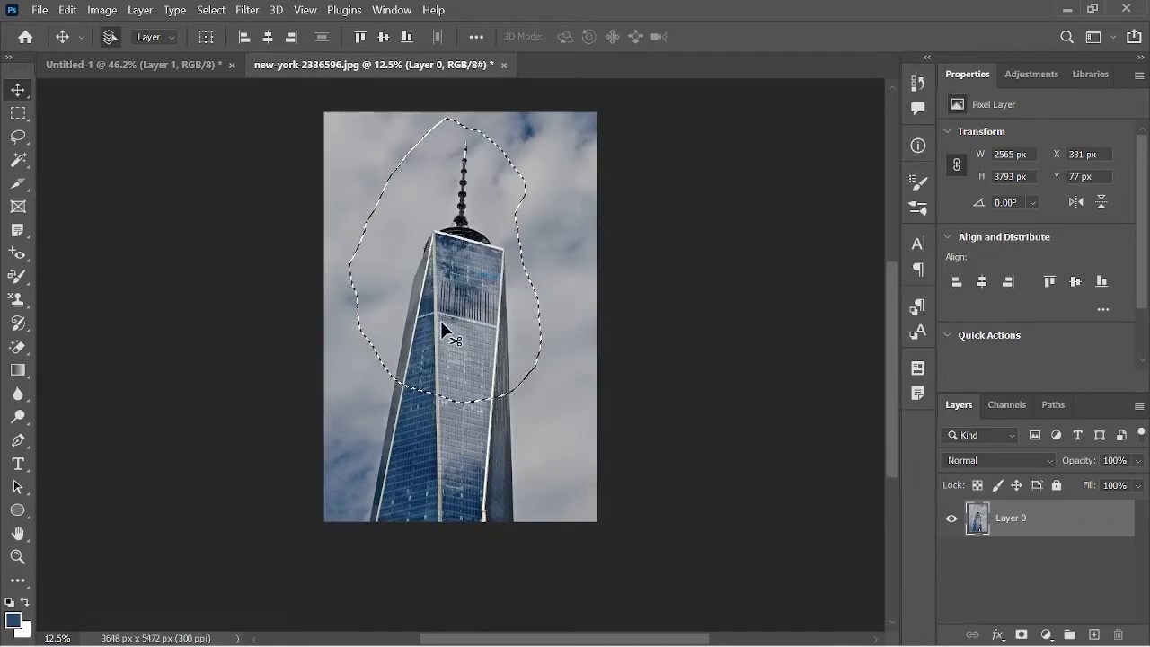
pyautogui.hotkey('ctrl', 'd')
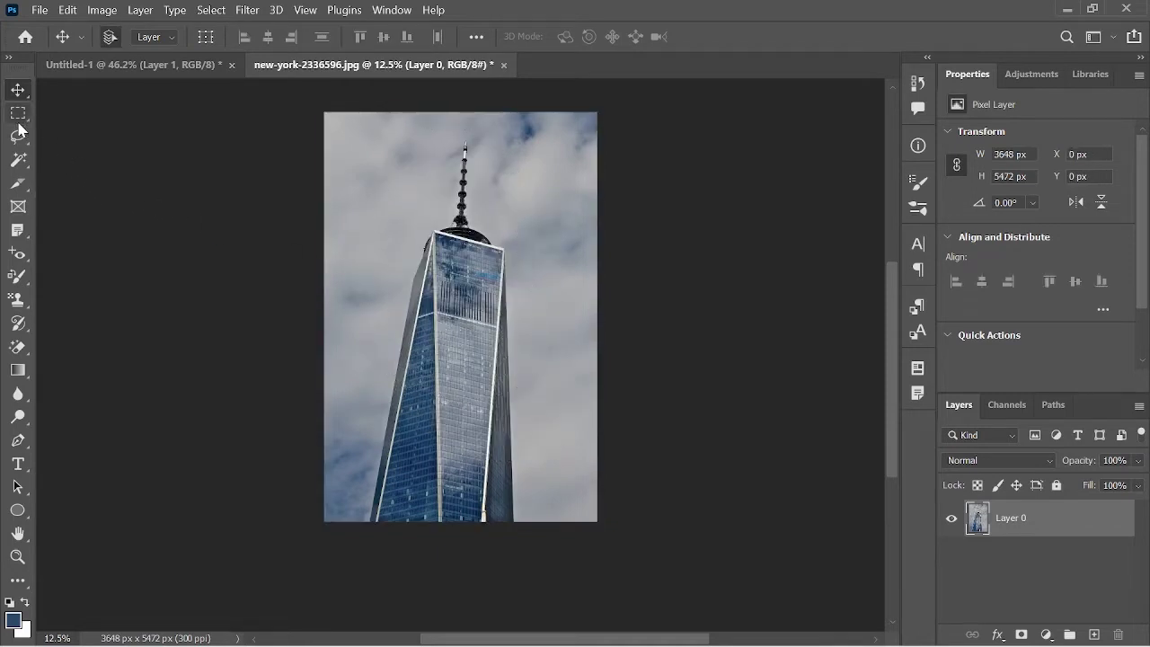
pyautogui.click(19, 136)
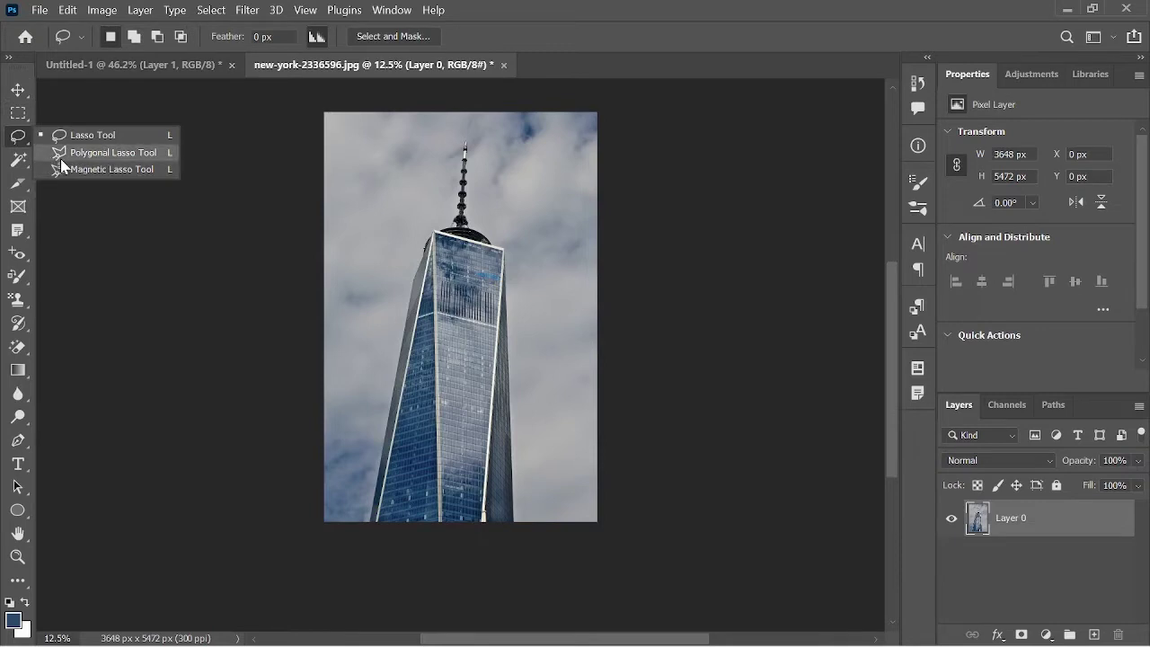
pyautogui.click(66, 153)
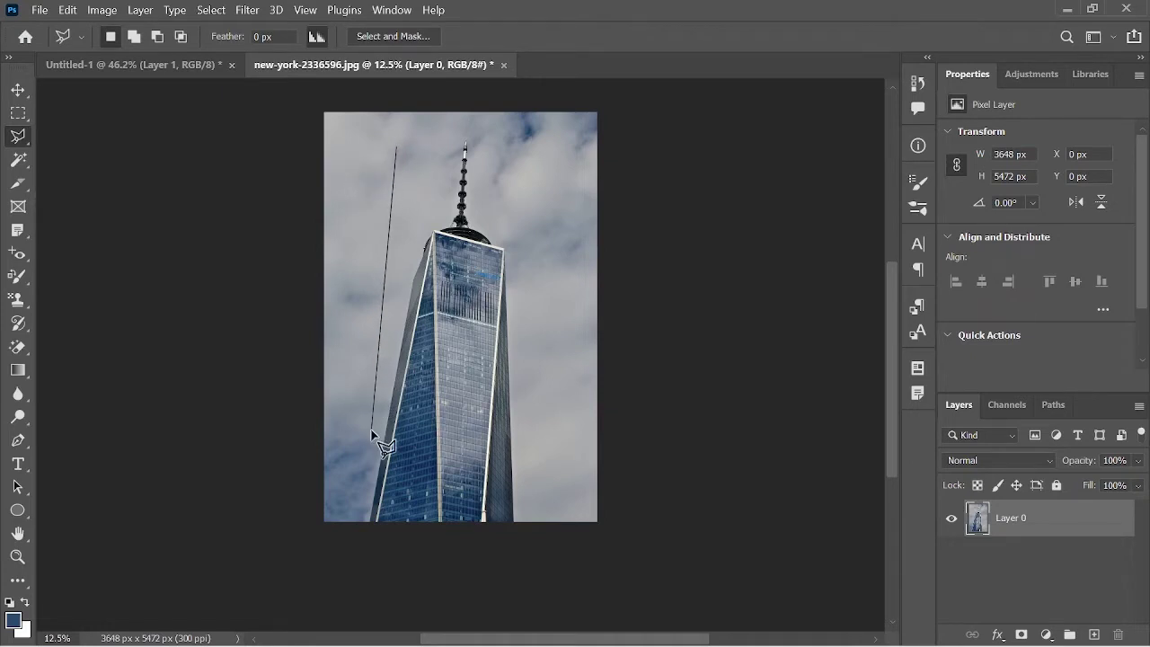
pyautogui.click(563, 450)
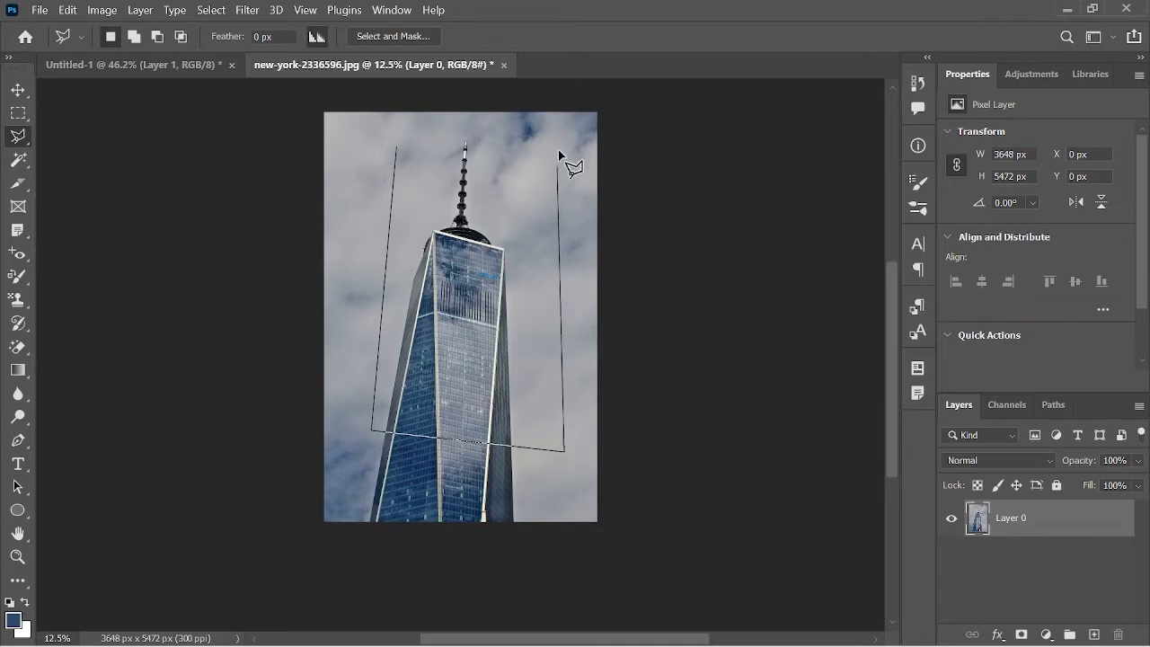
pyautogui.click(396, 147)
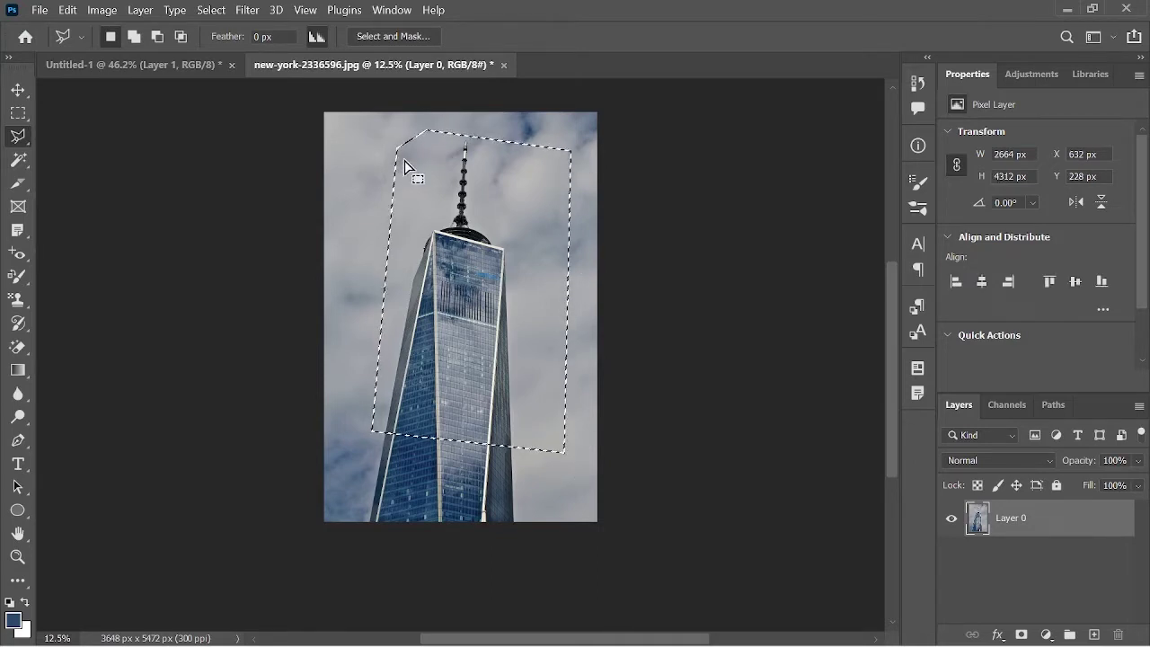
pyautogui.press('v')
pyautogui.moveTo(480, 283)
pyautogui.mouseDown()
pyautogui.moveTo(467, 319)
pyautogui.moveTo(406, 333)
pyautogui.moveTo(458, 329)
pyautogui.mouseUp()
pyautogui.hotkey('ctrl', 'z')
pyautogui.hotkey('ctrl', 'd')
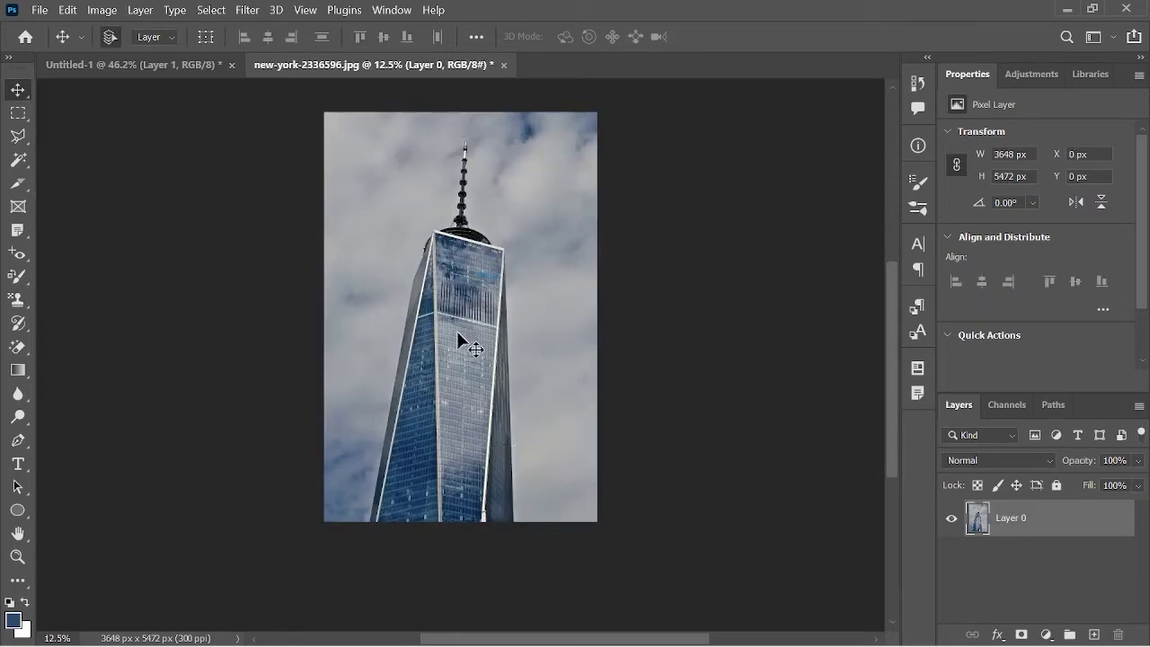
pyautogui.click(18, 138)
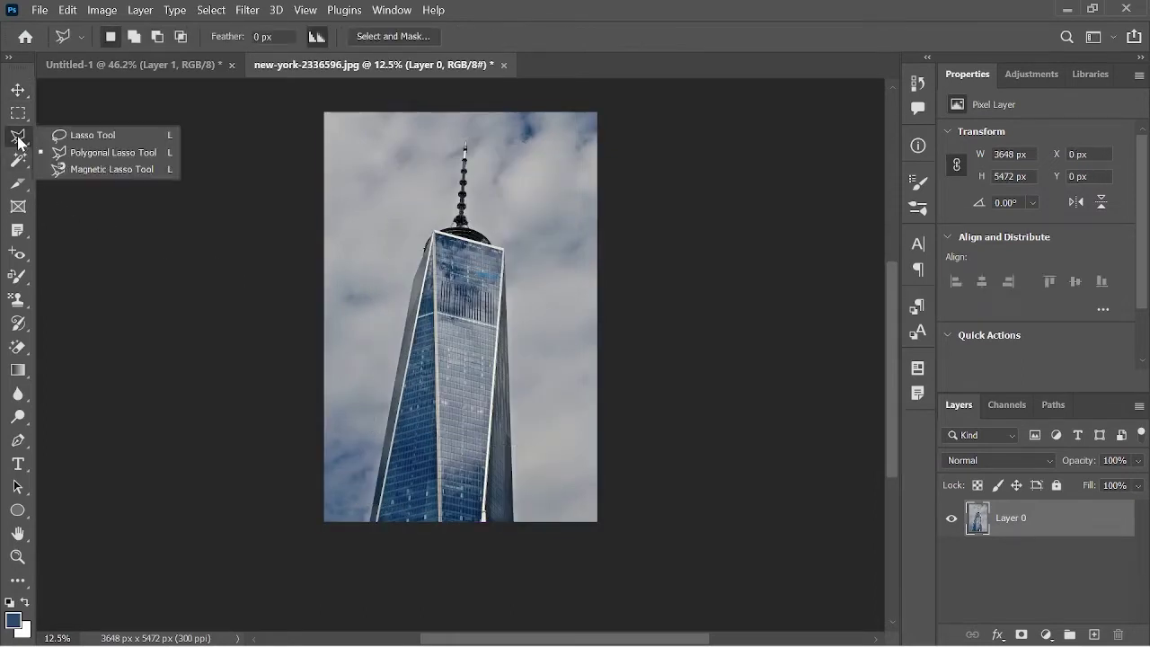
# - Switch to the Magnetic Lasso and frame the tower's base in view
pyautogui.click(99, 169)
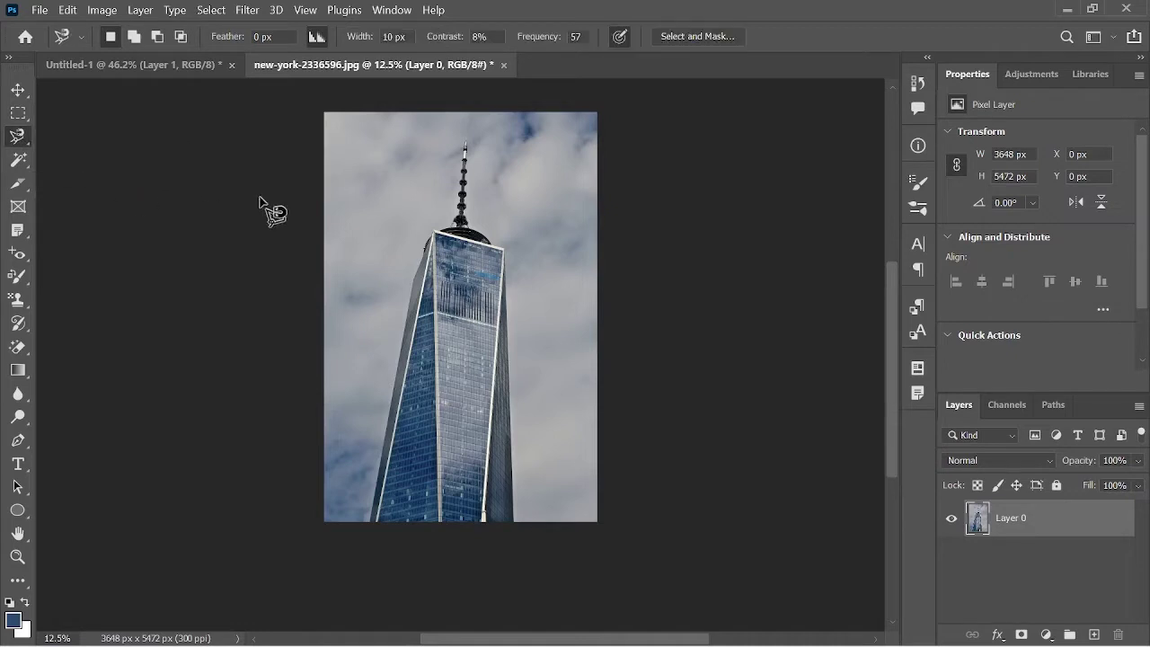
pyautogui.scroll(-2, 442, 302)
pyautogui.keyDown('alt'); pyautogui.scroll(2, 448, 268); pyautogui.keyUp('alt')
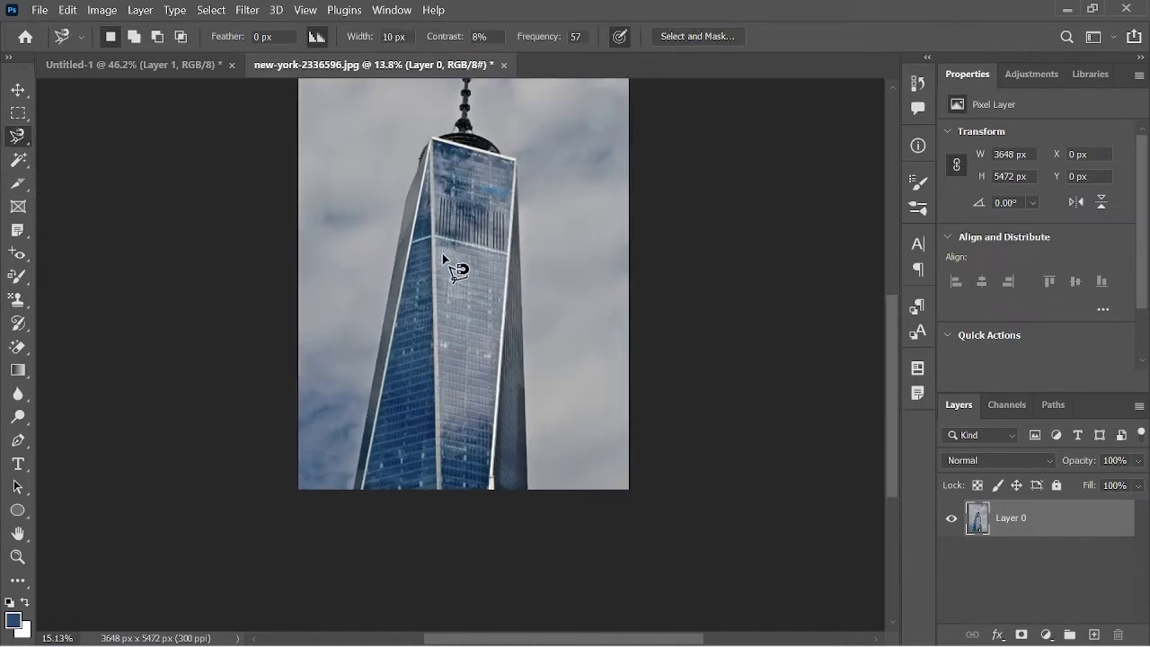
pyautogui.keyDown('alt'); pyautogui.scroll(2, 447, 267); pyautogui.keyUp('alt')
pyautogui.keyDown('alt'); pyautogui.scroll(2, 447, 268); pyautogui.keyUp('alt')
pyautogui.scroll(1, 415, 290)
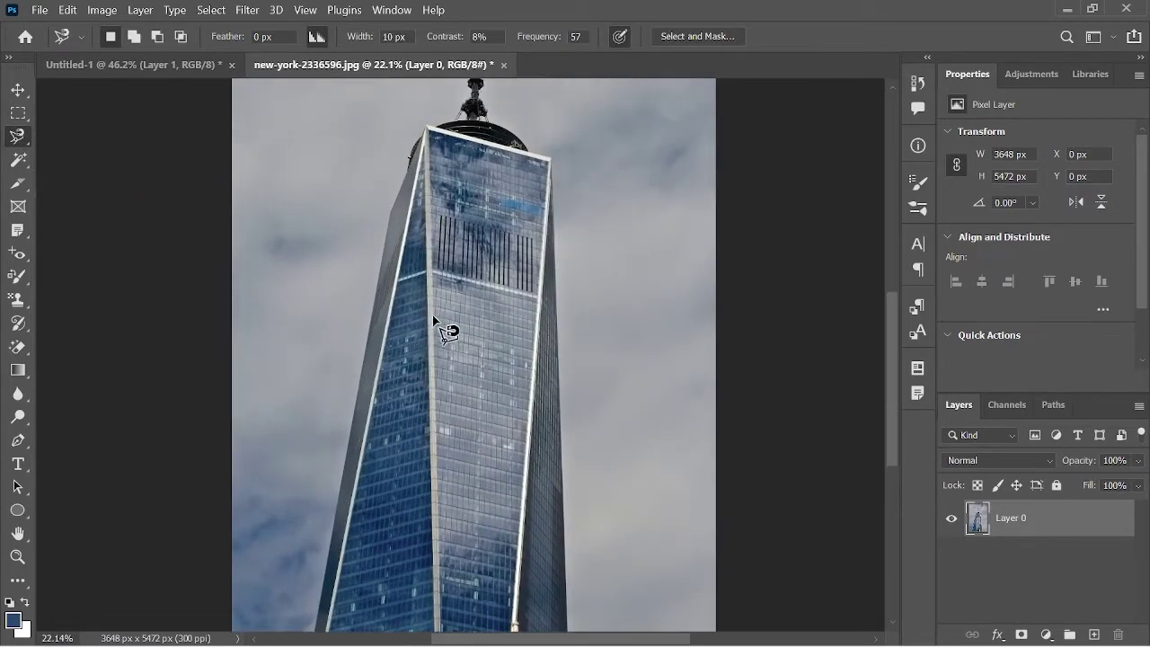
pyautogui.scroll(-2, 410, 258)
pyautogui.scroll(-1, 410, 259)
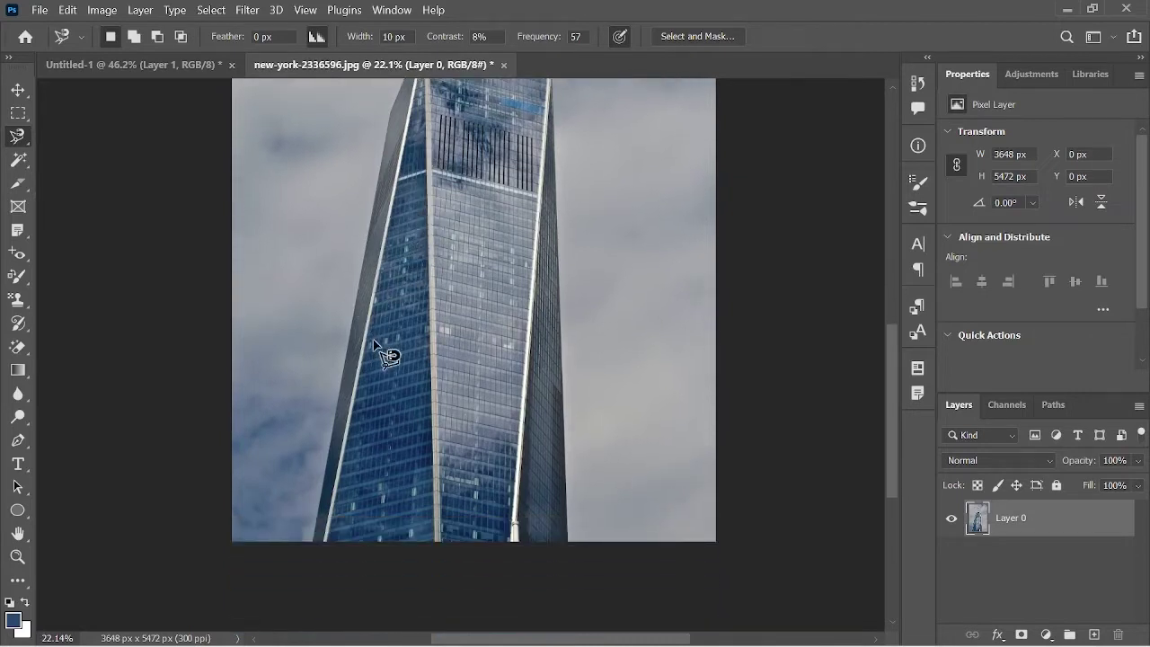
# - Trace the tower's outline into a closed 1881 x 5123 px magnetic lasso selection
pyautogui.click(313, 540)
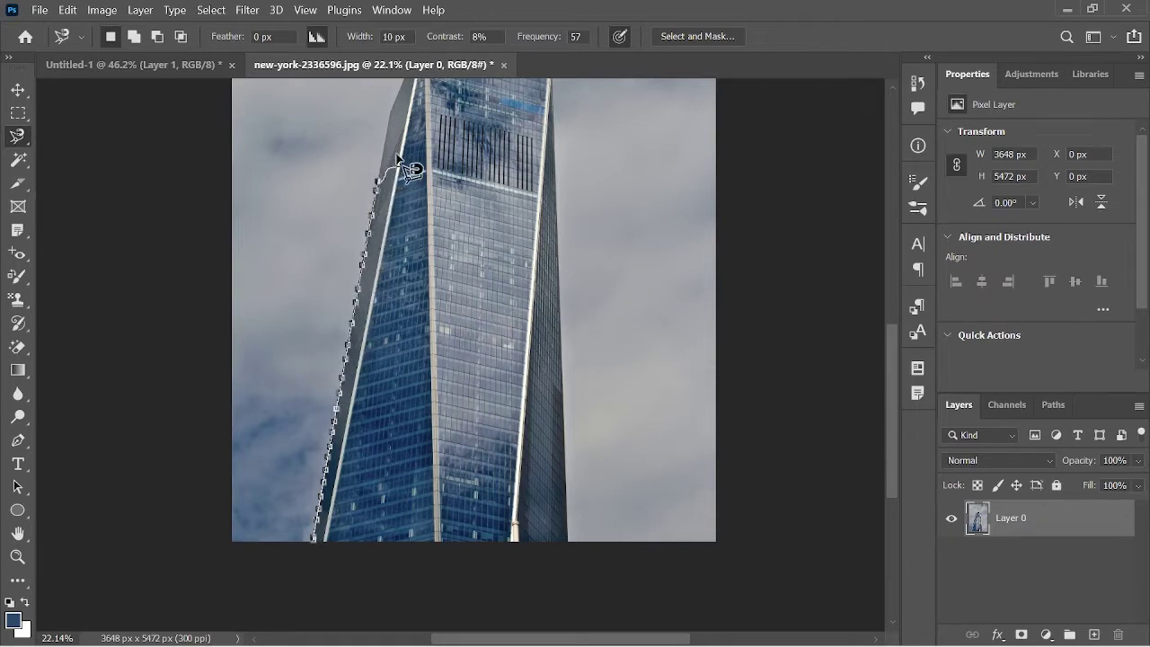
pyautogui.scroll(3, 426, 92)
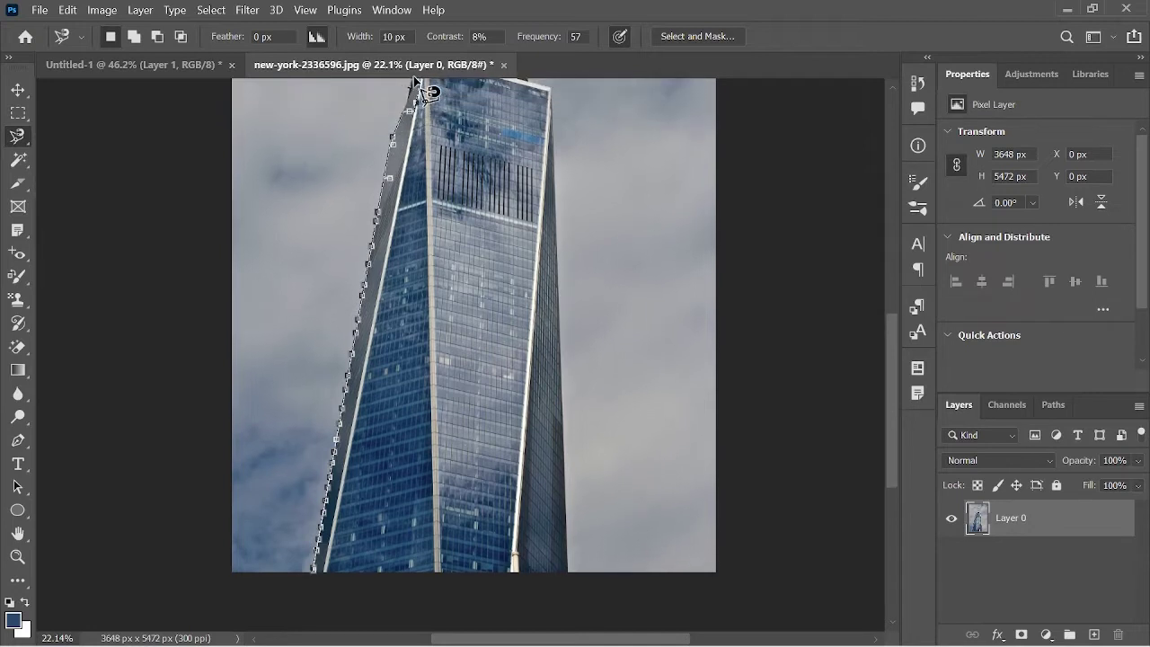
pyautogui.scroll(3, 429, 90)
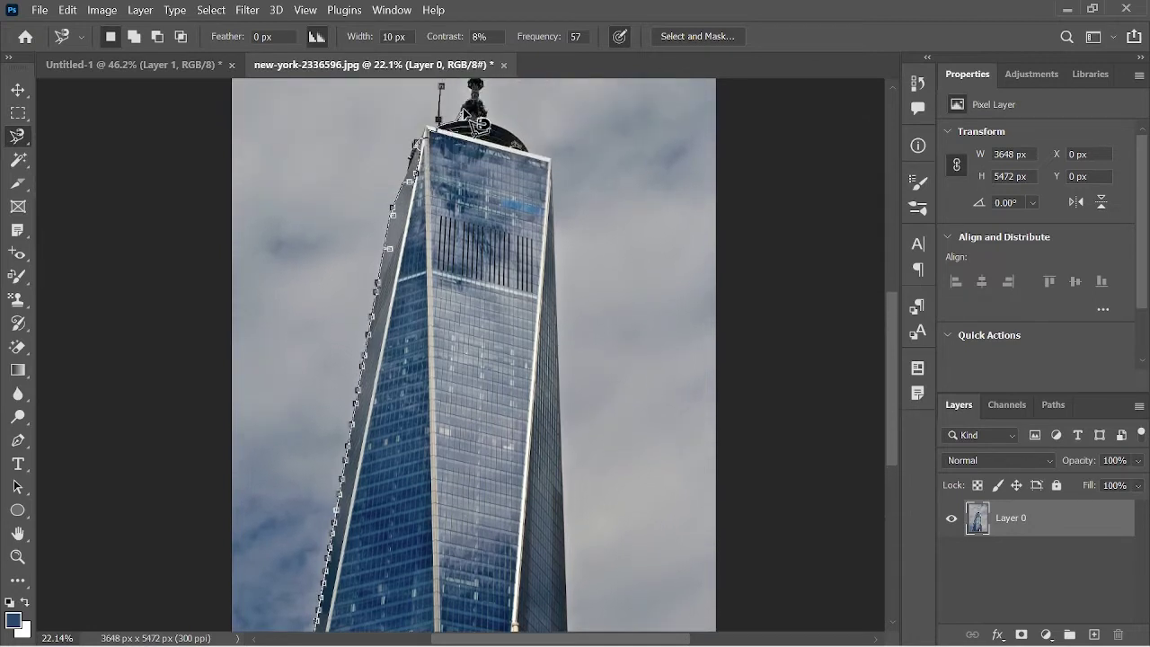
pyautogui.scroll(1, 487, 90)
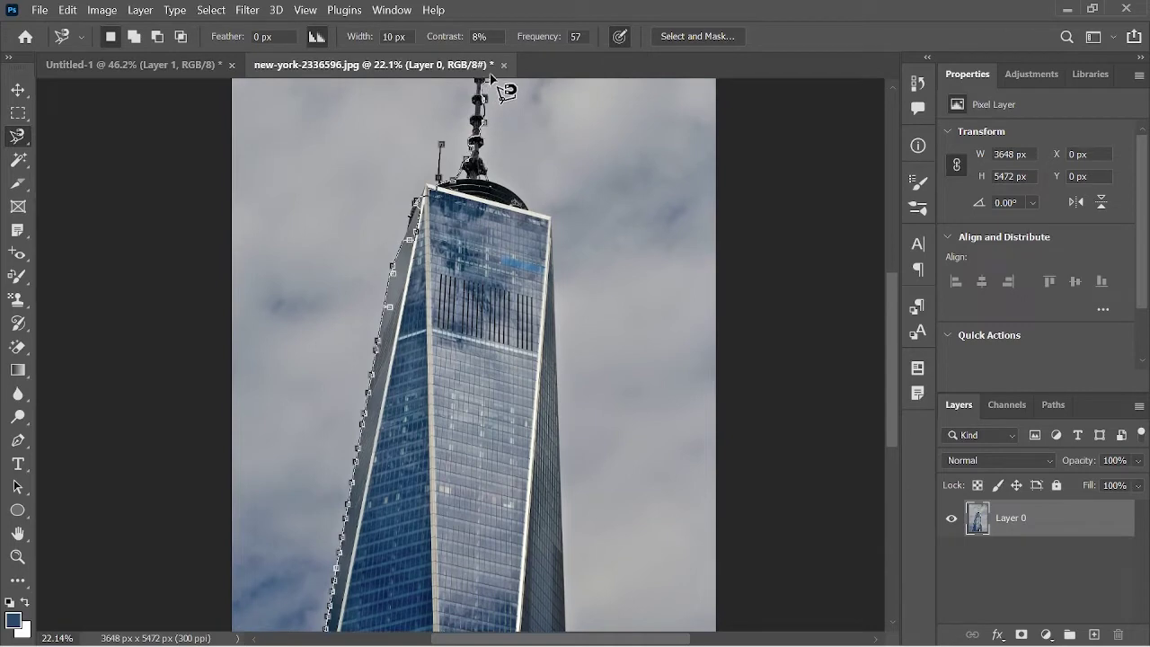
pyautogui.scroll(2, 506, 95)
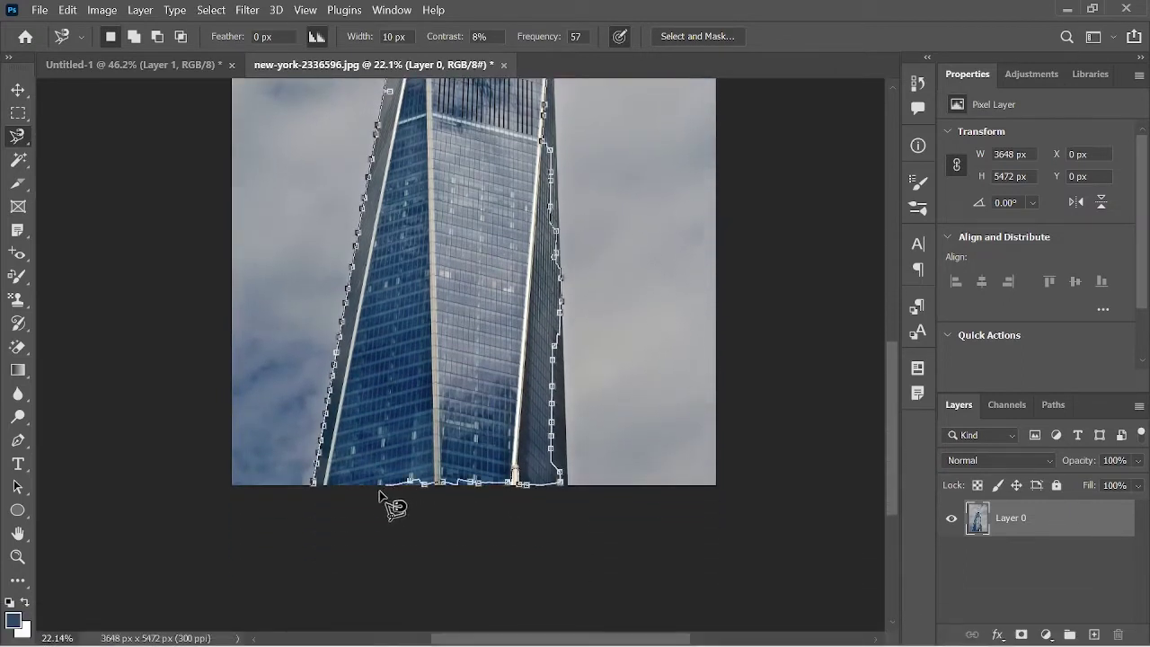
pyautogui.click(312, 485)
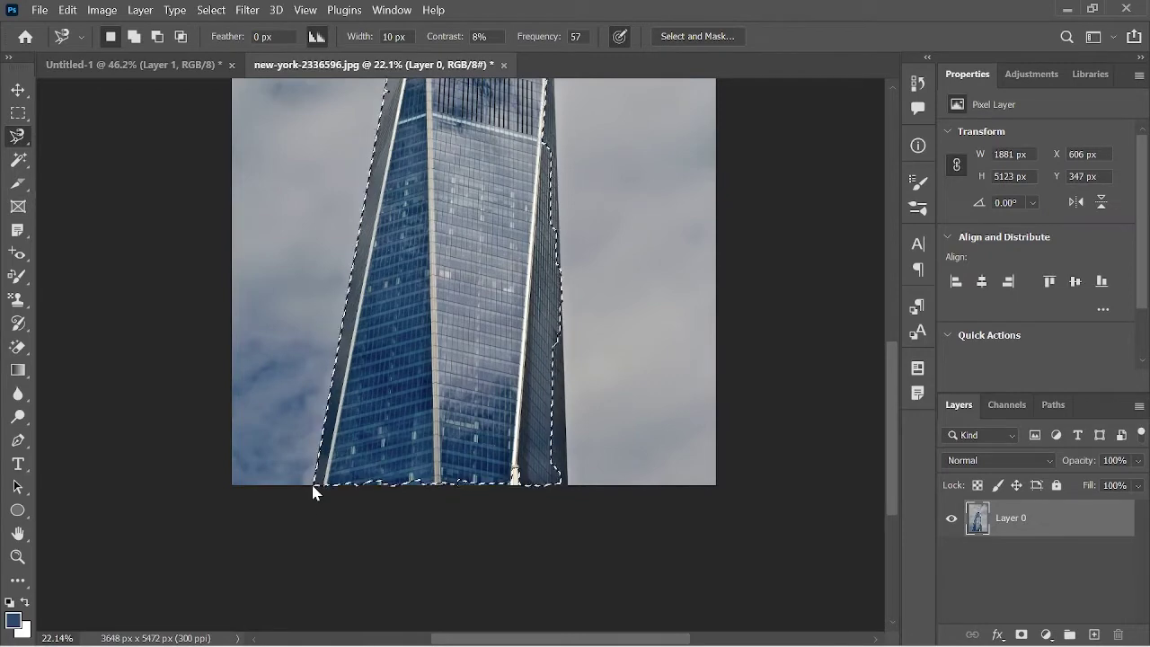
# - Undo the accidental shift of the selection outline off the building
pyautogui.moveTo(427, 305); pyautogui.dragTo(512, 352)
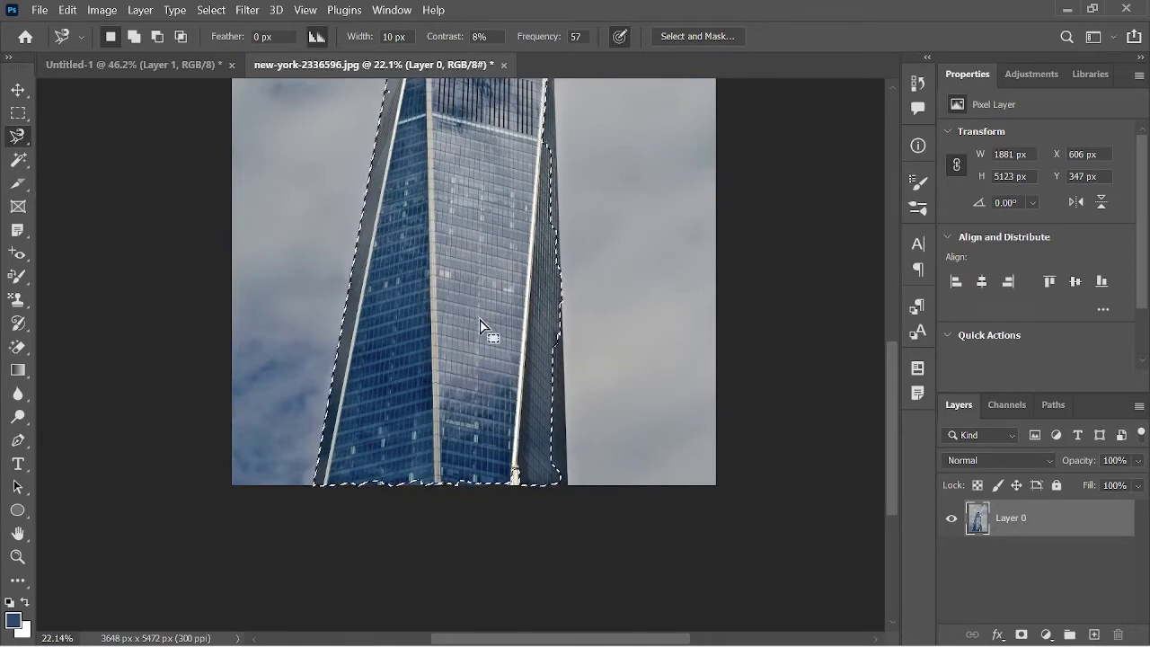
pyautogui.moveTo(512, 352); pyautogui.dragTo(588, 386)
pyautogui.hotkey('ctrl', 'z')
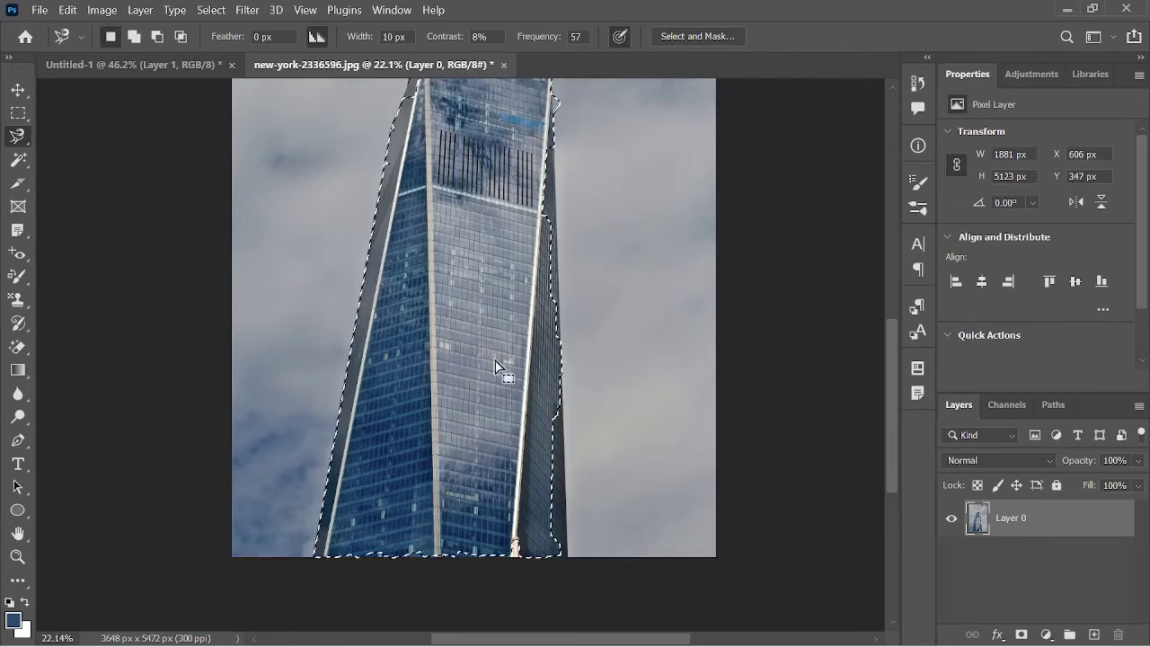
pyautogui.scroll(1, 482, 313)
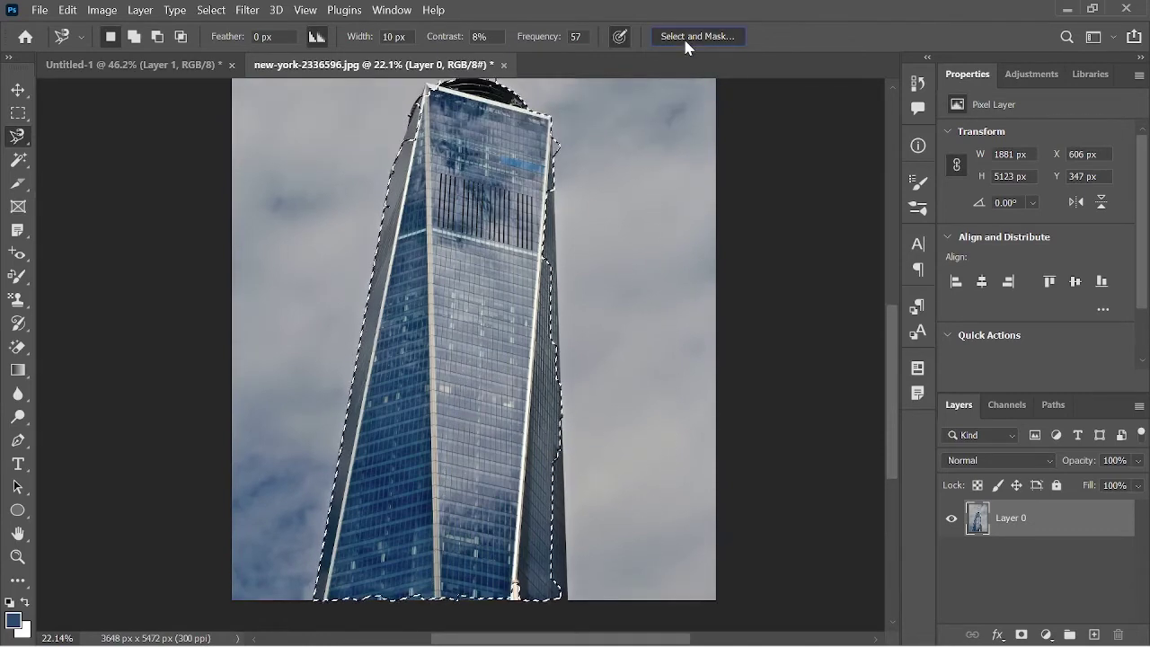
pyautogui.click(685, 38)
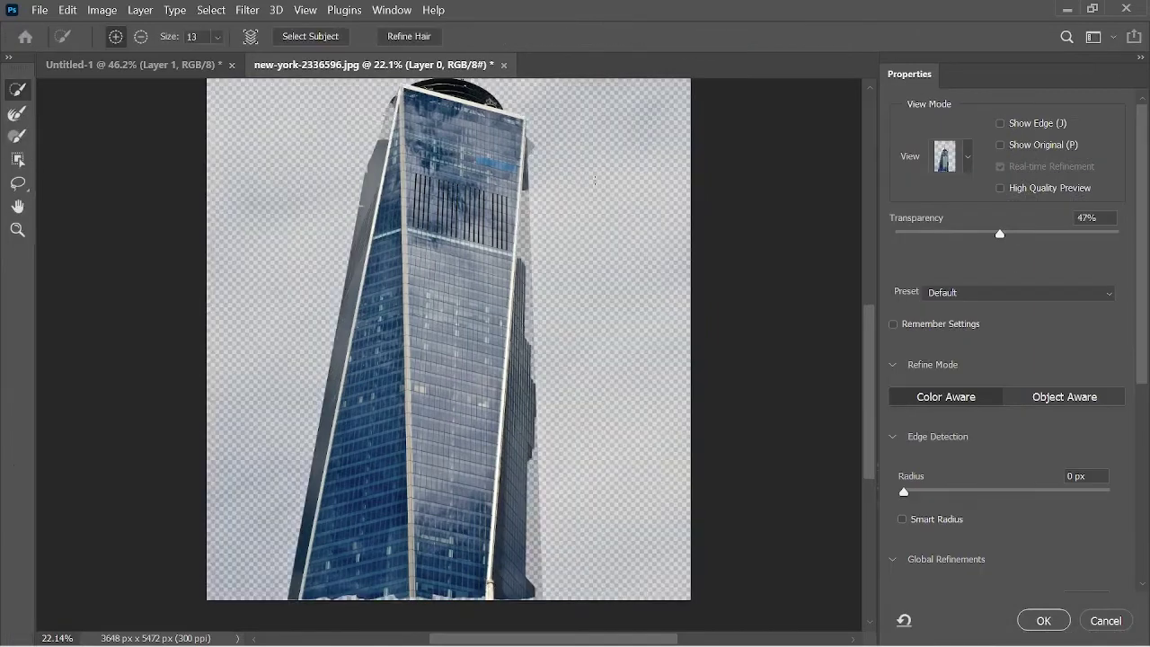
pyautogui.scroll(2, 464, 300)
pyautogui.scroll(-1, 404, 288)
pyautogui.scroll(-2, 456, 296)
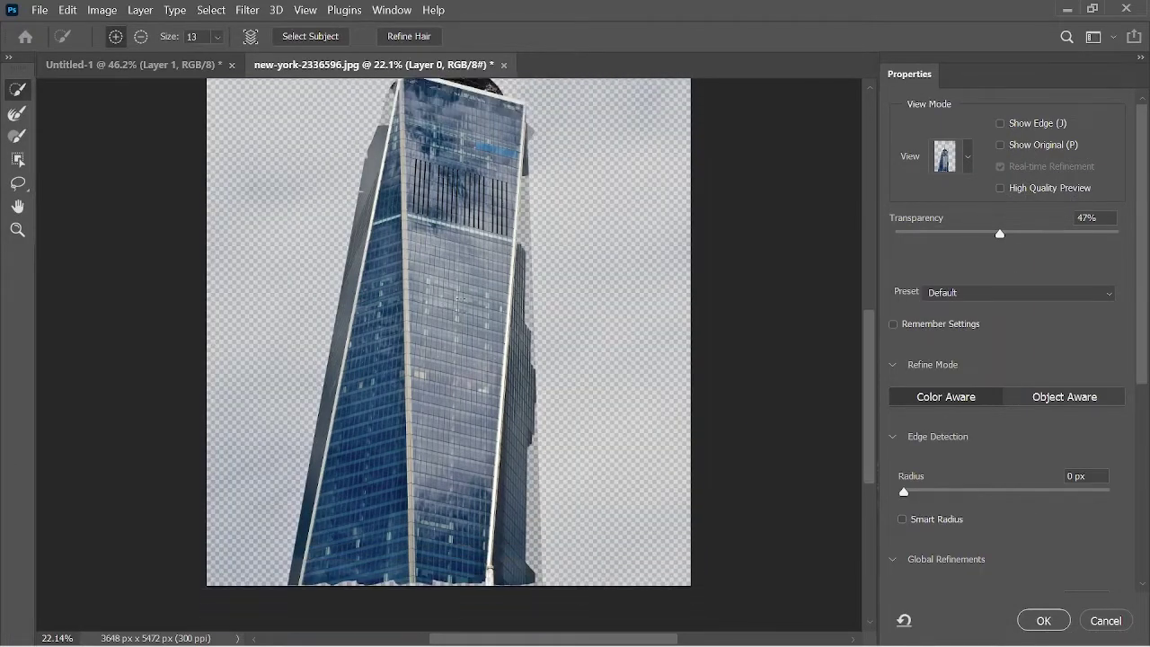
pyautogui.scroll(2, 462, 296)
pyautogui.scroll(2, 462, 296)
pyautogui.scroll(1, 461, 296)
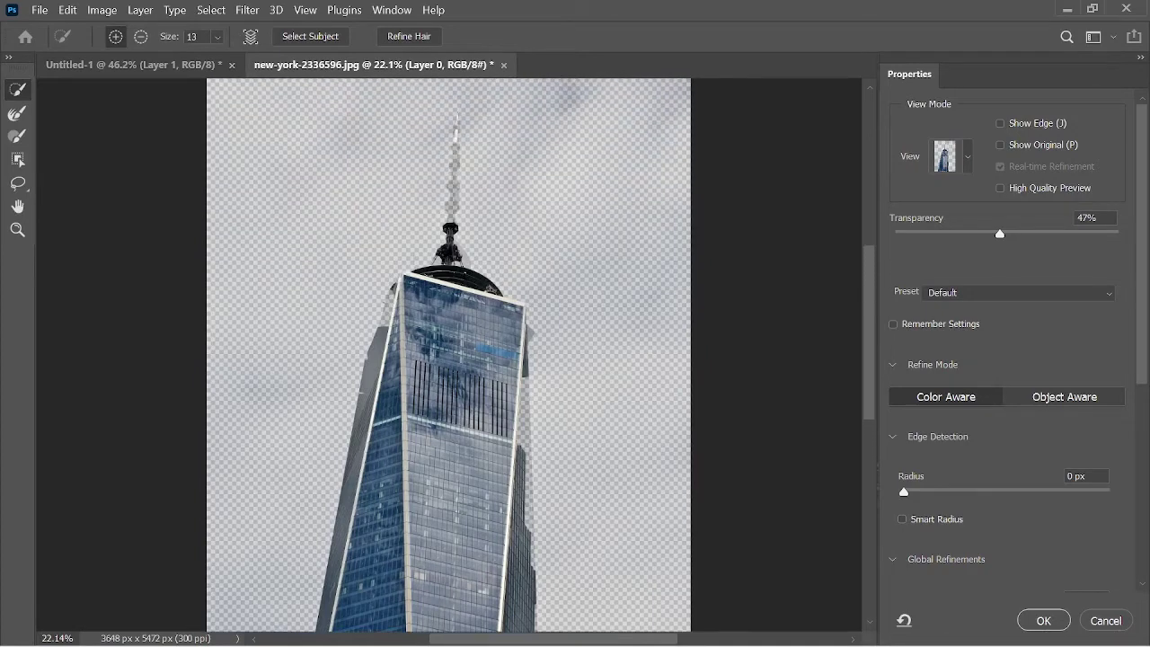
pyautogui.scroll(1, 450, 277)
pyautogui.scroll(-1, 450, 276)
pyautogui.scroll(-1, 445, 270)
pyautogui.scroll(-1, 446, 270)
pyautogui.scroll(-1, 446, 270)
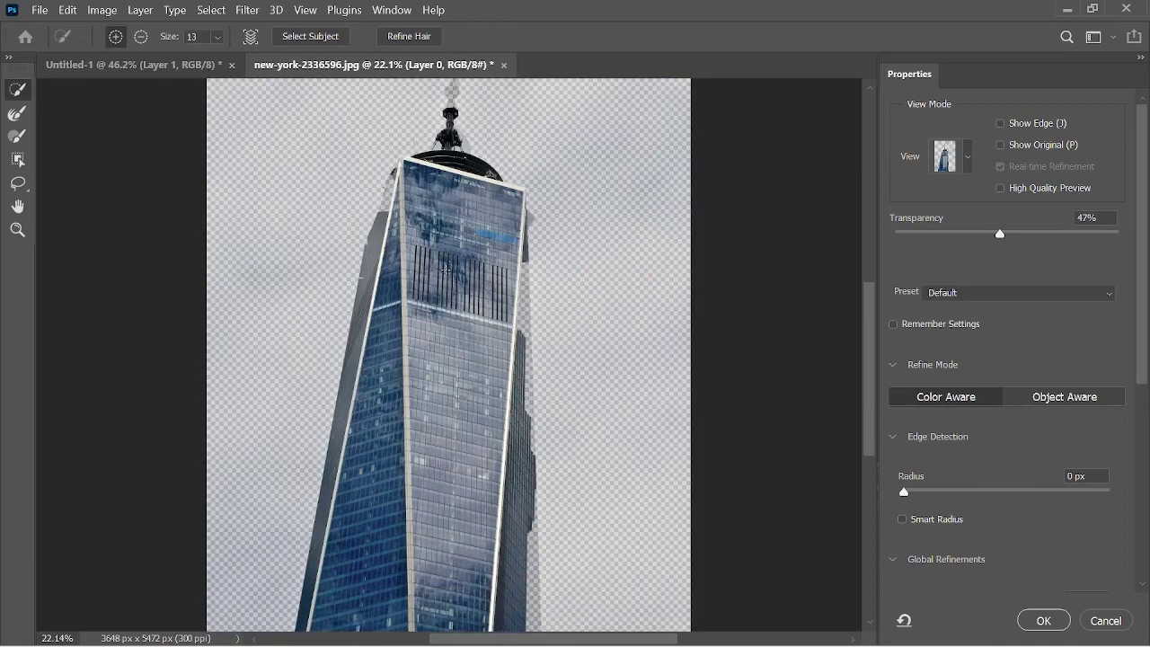
pyautogui.scroll(-1, 449, 266)
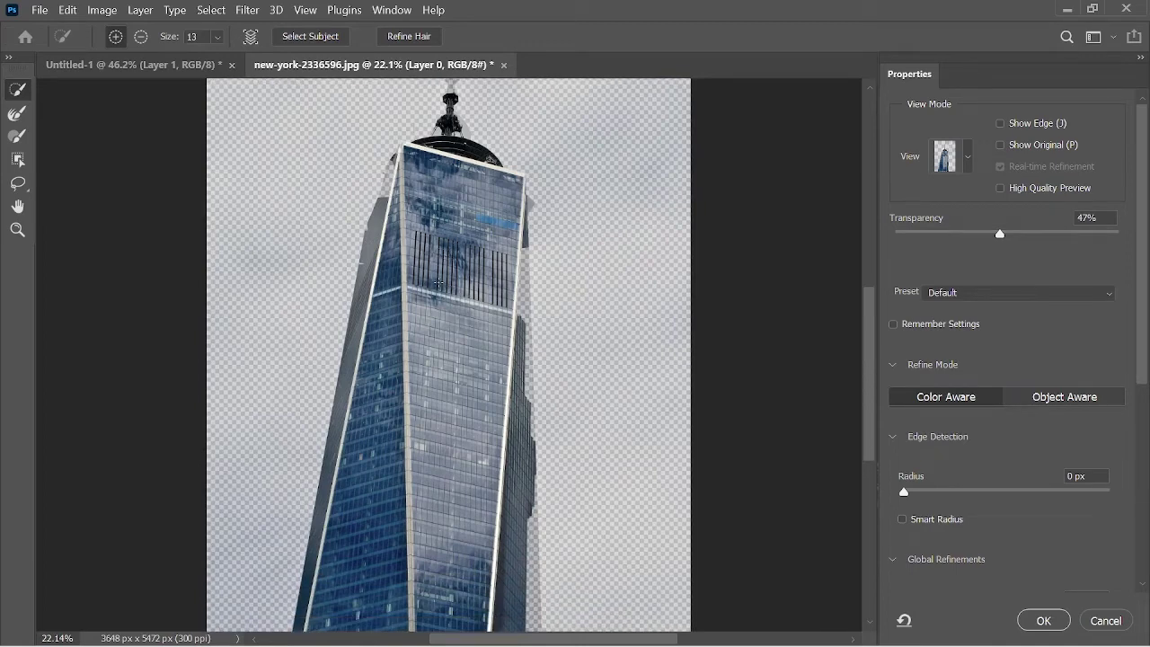
pyautogui.scroll(-1, 438, 271)
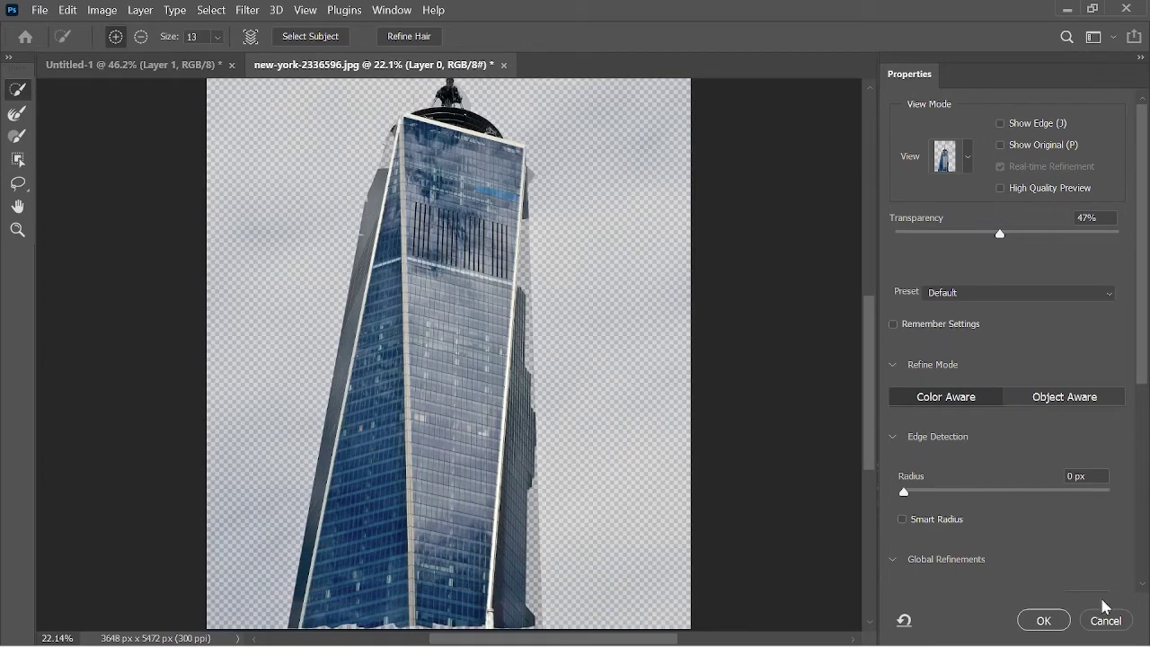
pyautogui.click(1105, 620)
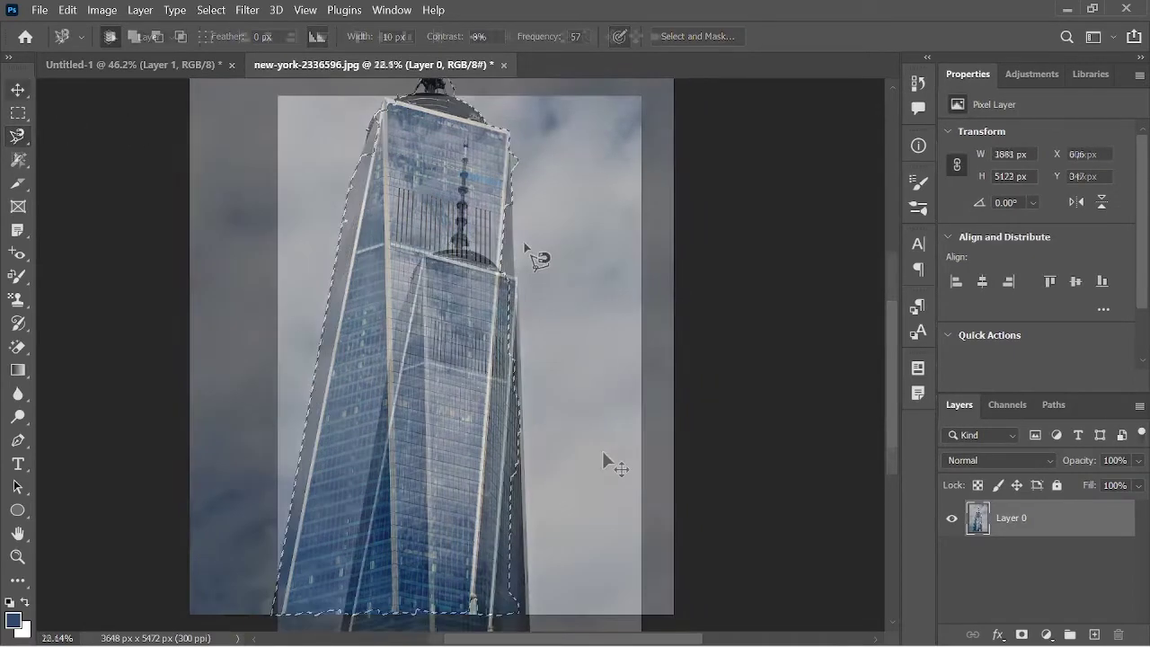
# - Activate the Object Selection tool with W, zoom out, and show the selection tools flyout
pyautogui.scroll(-1, 597, 454)
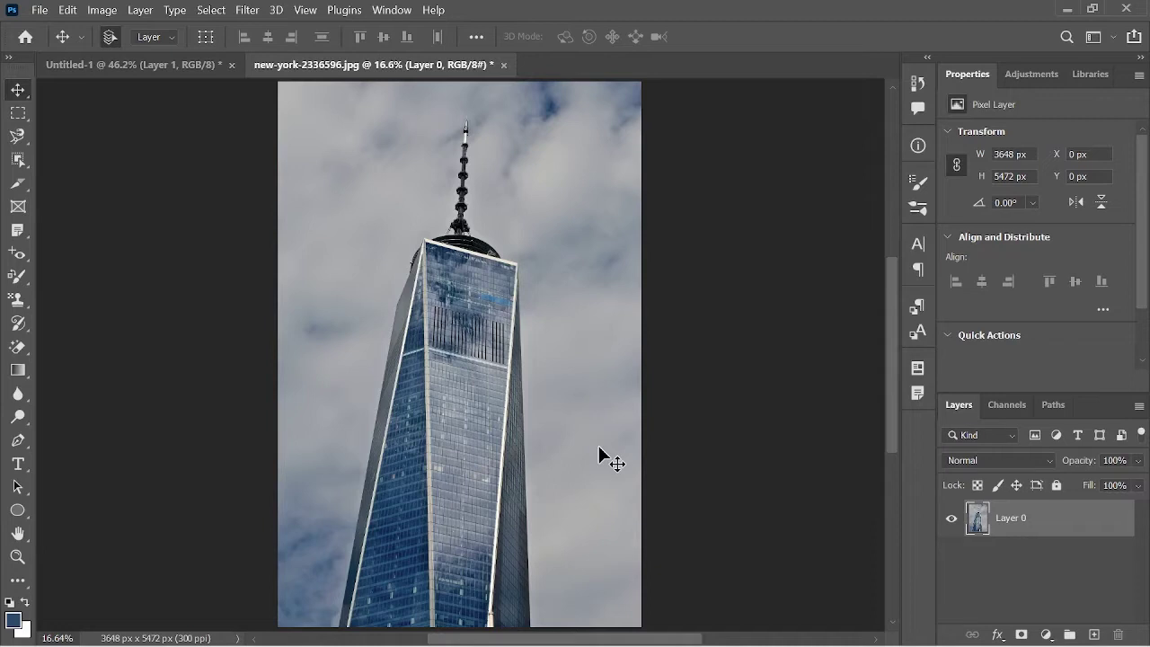
pyautogui.press('w')
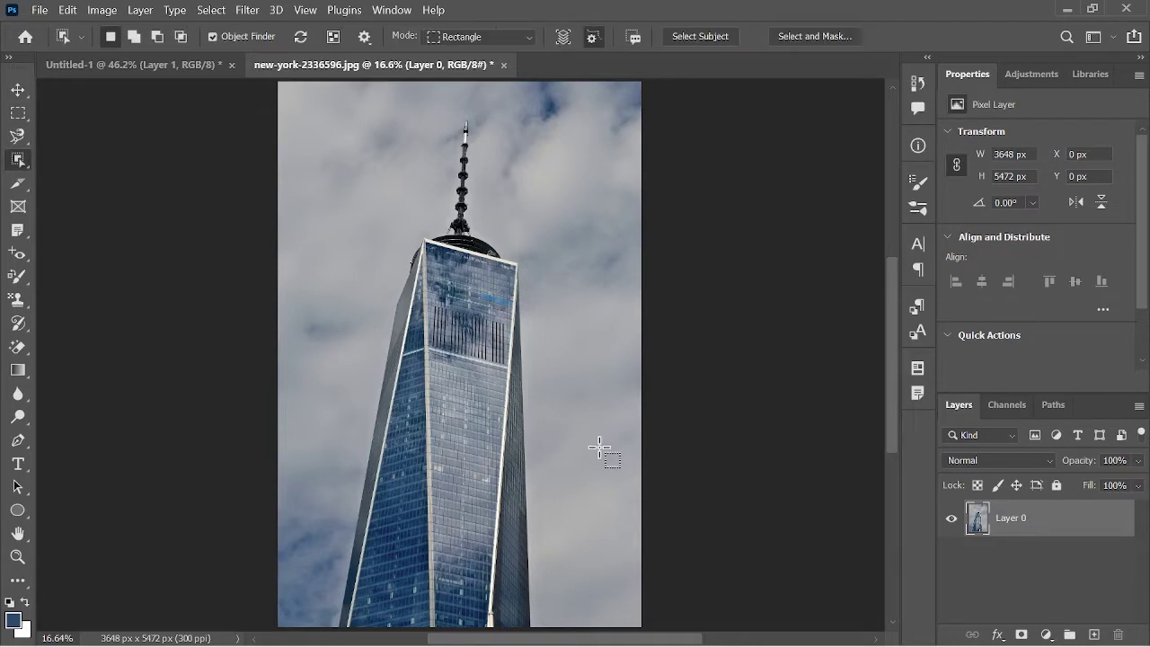
pyautogui.scroll(-1, 498, 386)
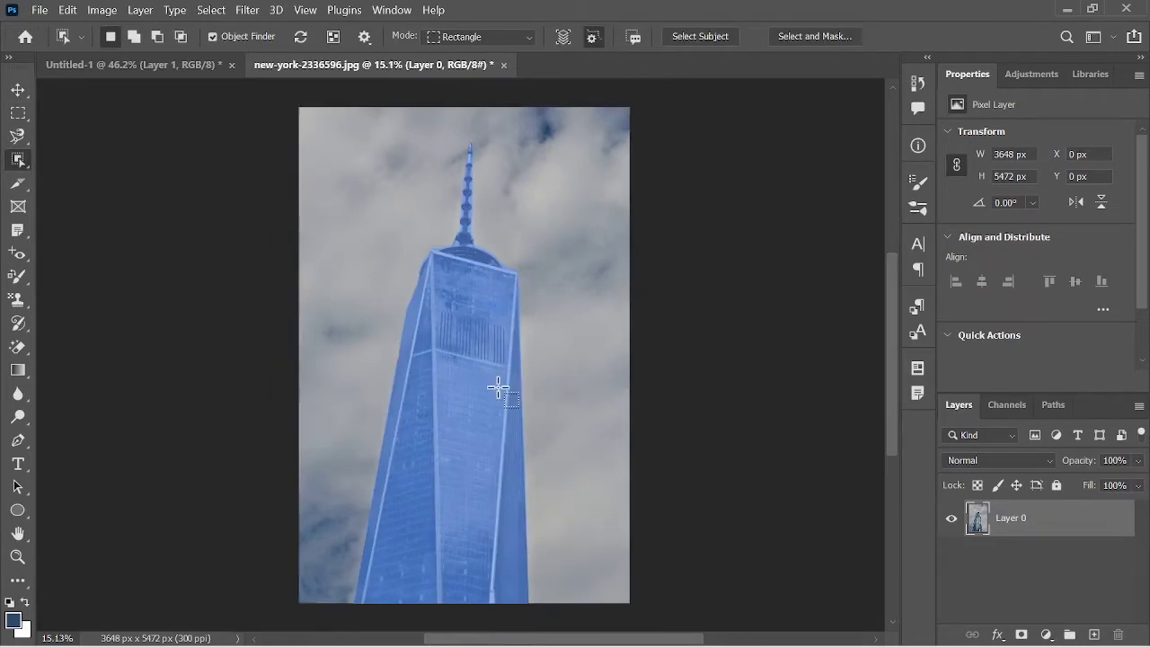
pyautogui.scroll(-1, 497, 394)
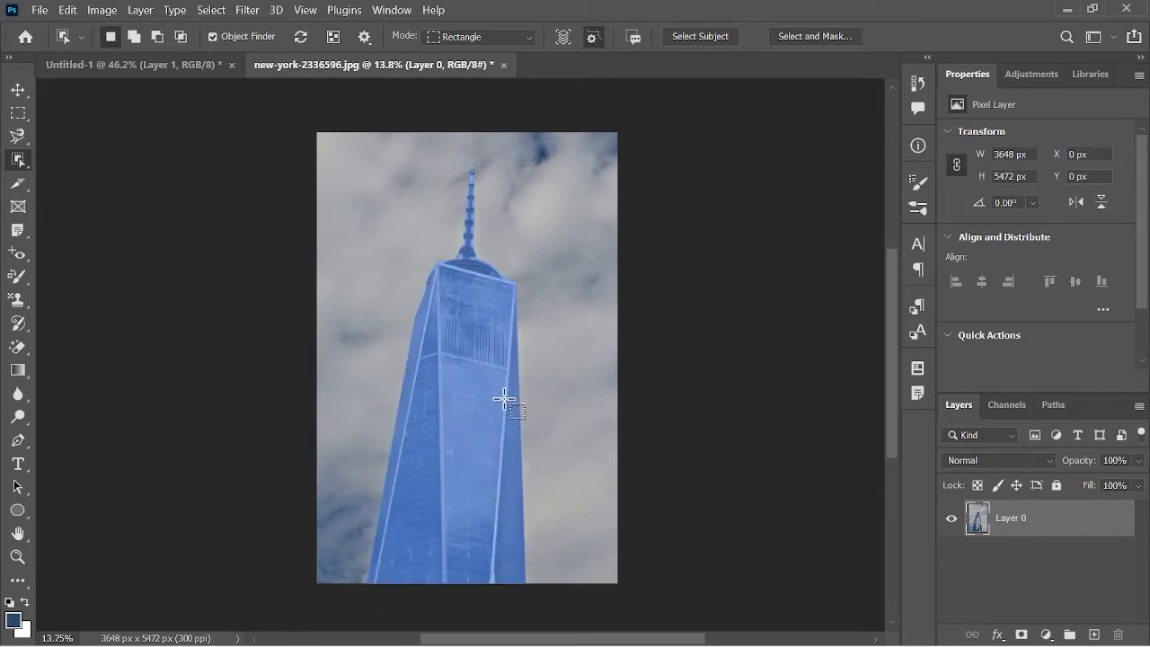
pyautogui.rightClick(23, 160)
# - Paint a Quick Selection over the tower's front and left faces
pyautogui.click(56, 176)
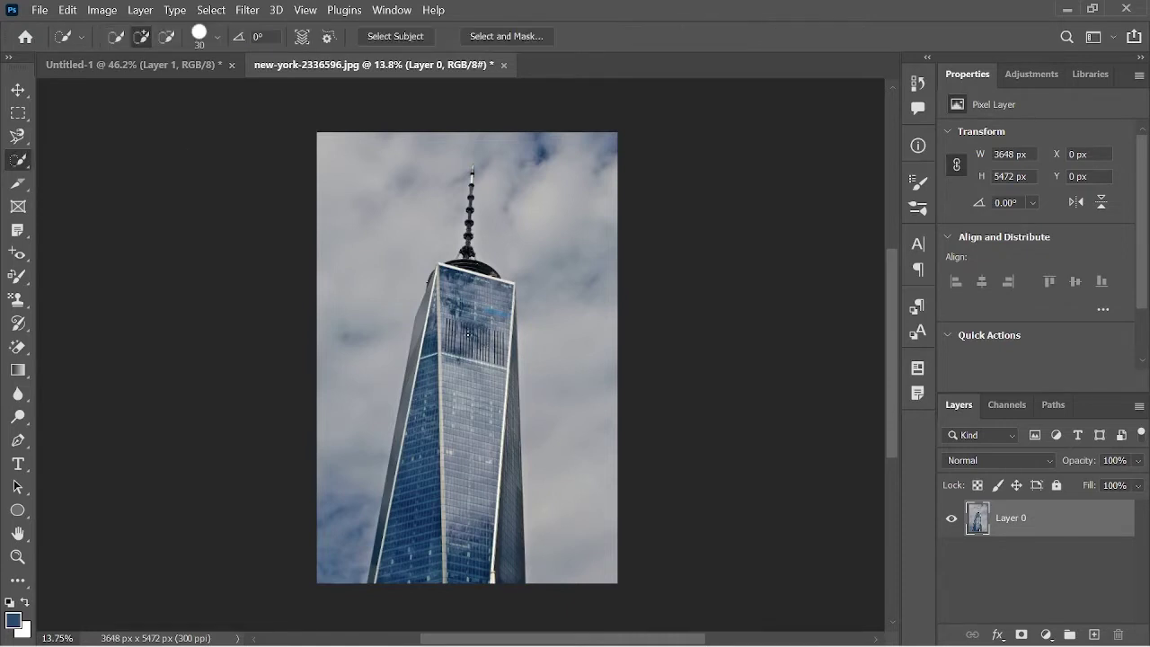
pyautogui.scroll(-1, 467, 337)
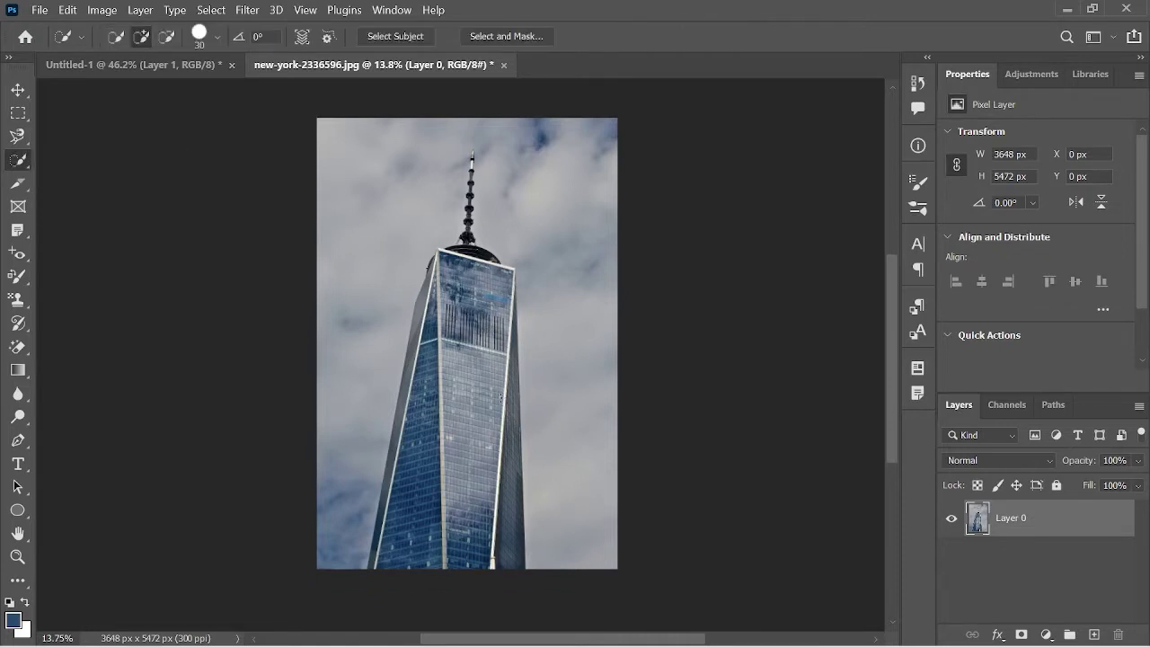
pyautogui.scroll(1, 467, 399)
pyautogui.scroll(2, 467, 399)
pyautogui.scroll(2, 472, 404)
pyautogui.scroll(2, 480, 418)
pyautogui.moveTo(478, 339)
pyautogui.mouseDown()
pyautogui.moveTo(483, 354)
pyautogui.moveTo(454, 210)
pyautogui.mouseUp()
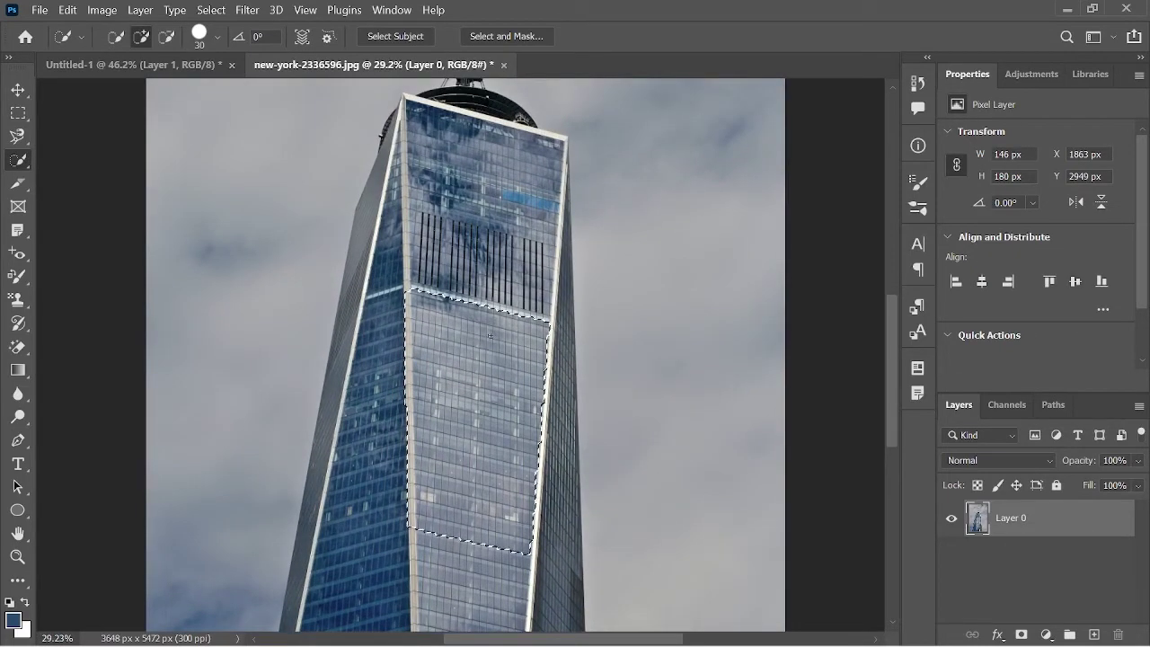
pyautogui.moveTo(407, 249); pyautogui.dragTo(409, 420)
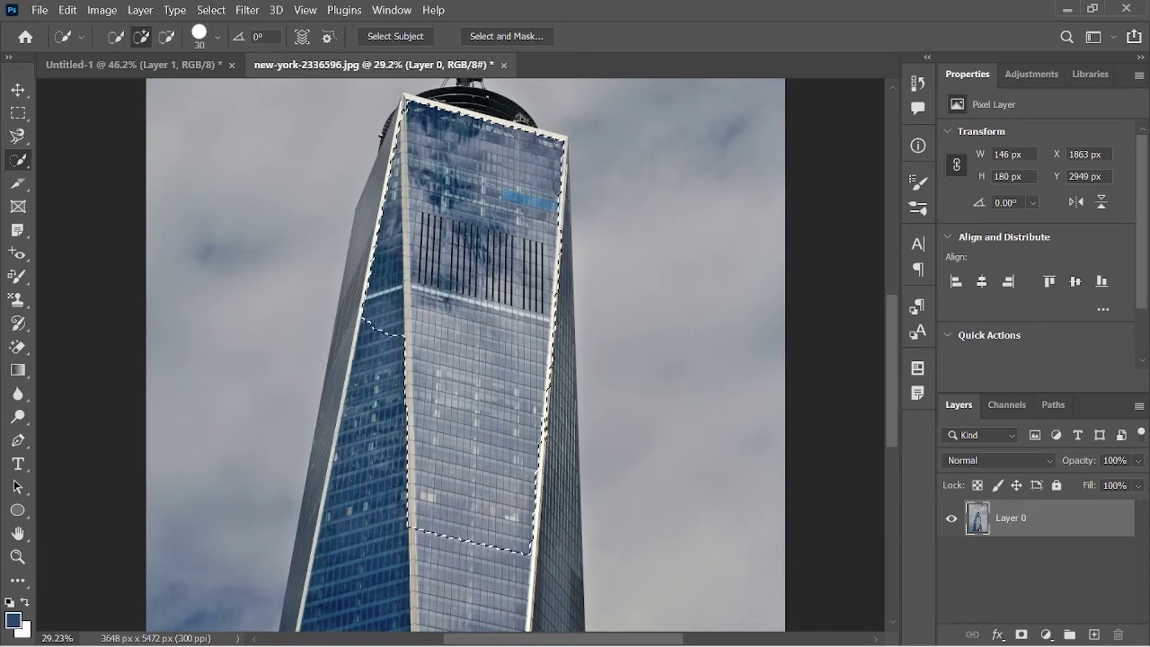
# - Extend the quick selection over the tower's upper faces and down its left edge
pyautogui.scroll(-5, 410, 420)
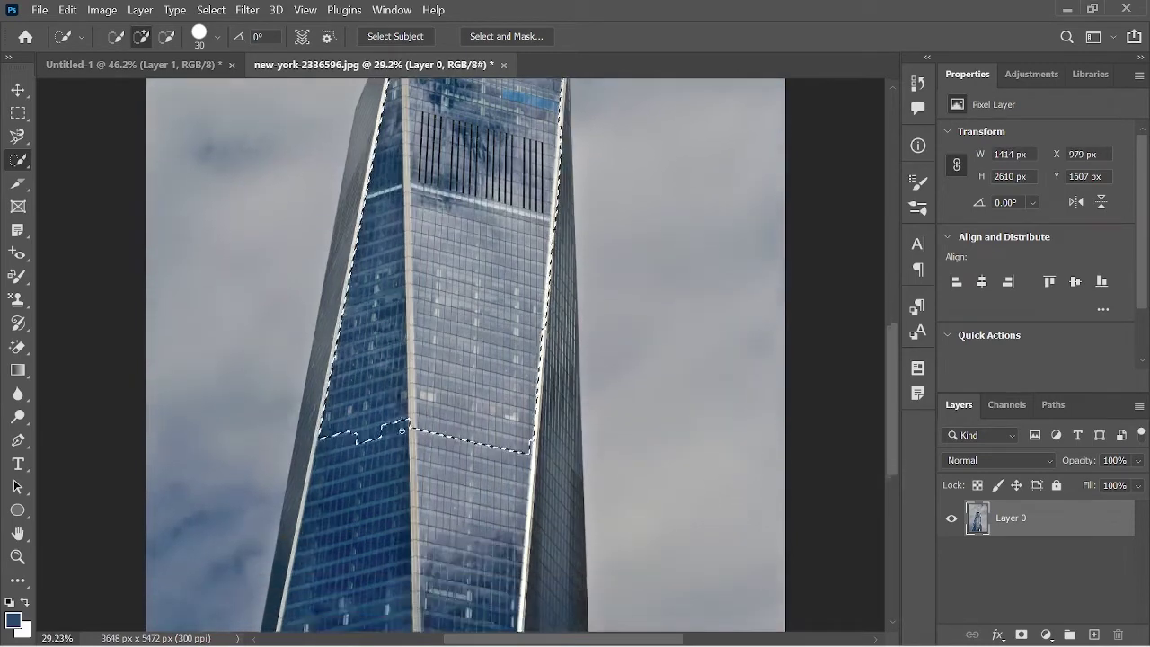
pyautogui.moveTo(364, 346)
pyautogui.mouseDown()
pyautogui.moveTo(370, 511)
pyautogui.moveTo(545, 487)
pyautogui.mouseUp()
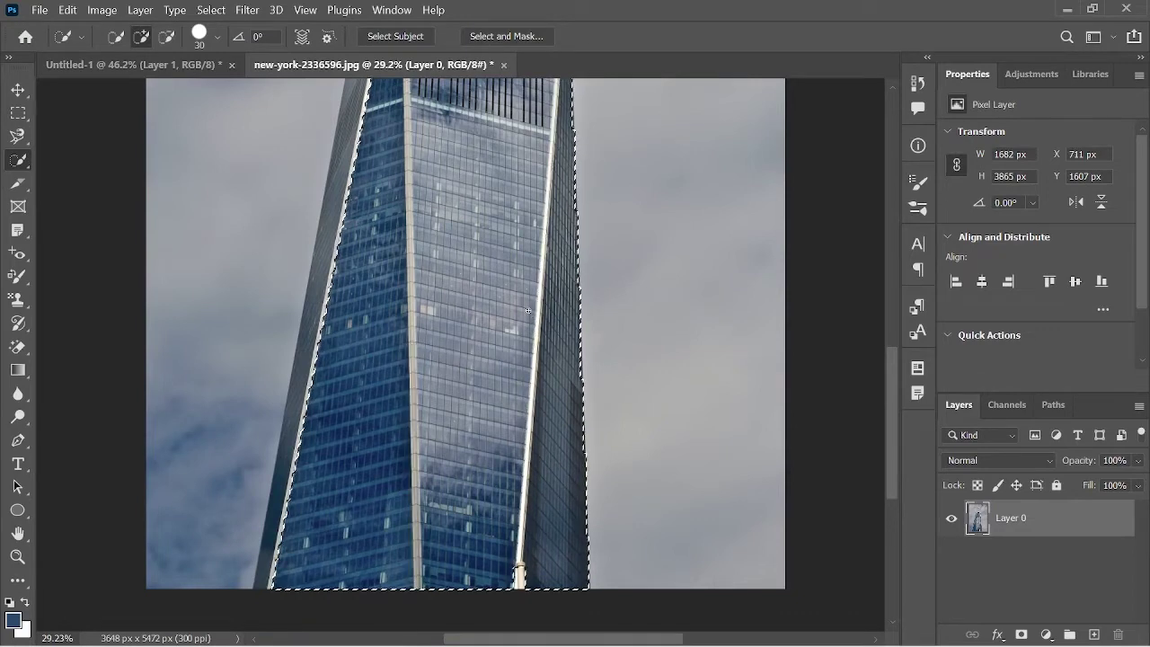
pyautogui.scroll(5, 528, 311)
pyautogui.scroll(5, 528, 311)
pyautogui.moveTo(440, 130); pyautogui.dragTo(482, 137)
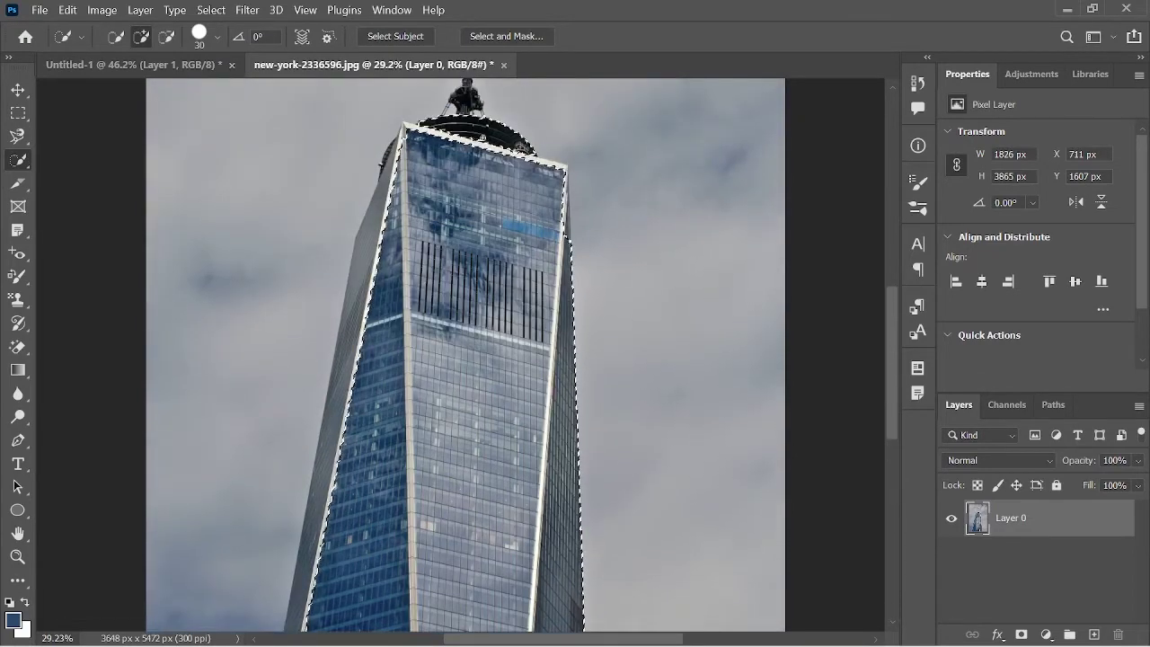
pyautogui.moveTo(384, 191); pyautogui.dragTo(344, 269)
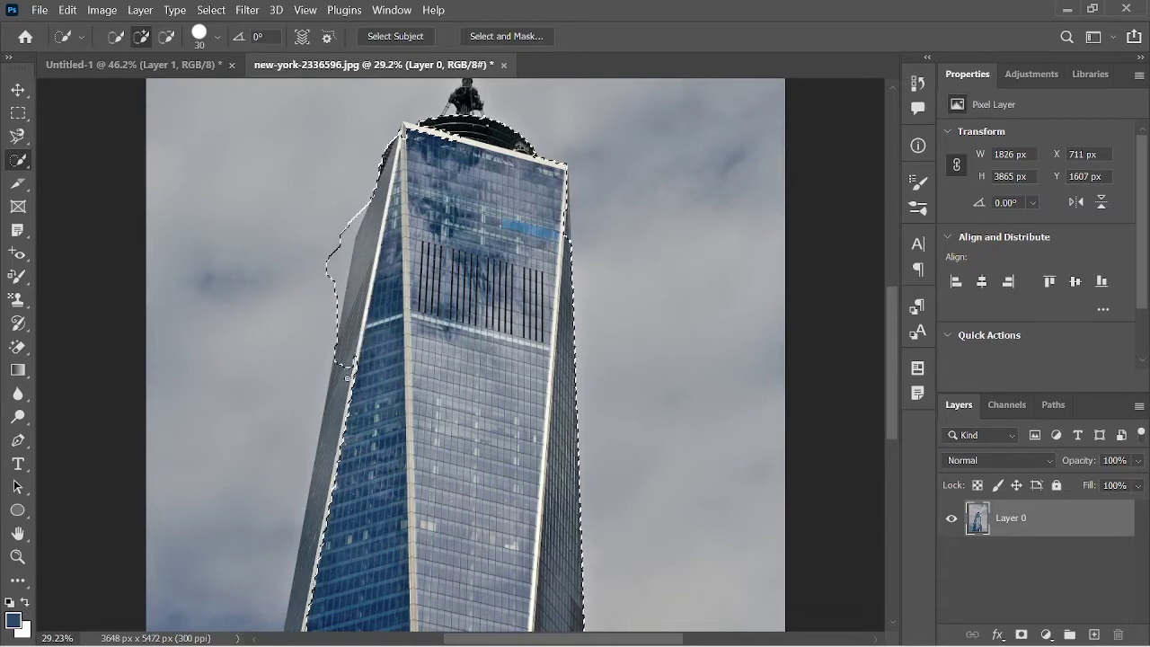
pyautogui.moveTo(347, 378); pyautogui.dragTo(338, 455)
pyautogui.scroll(-1, 296, 386)
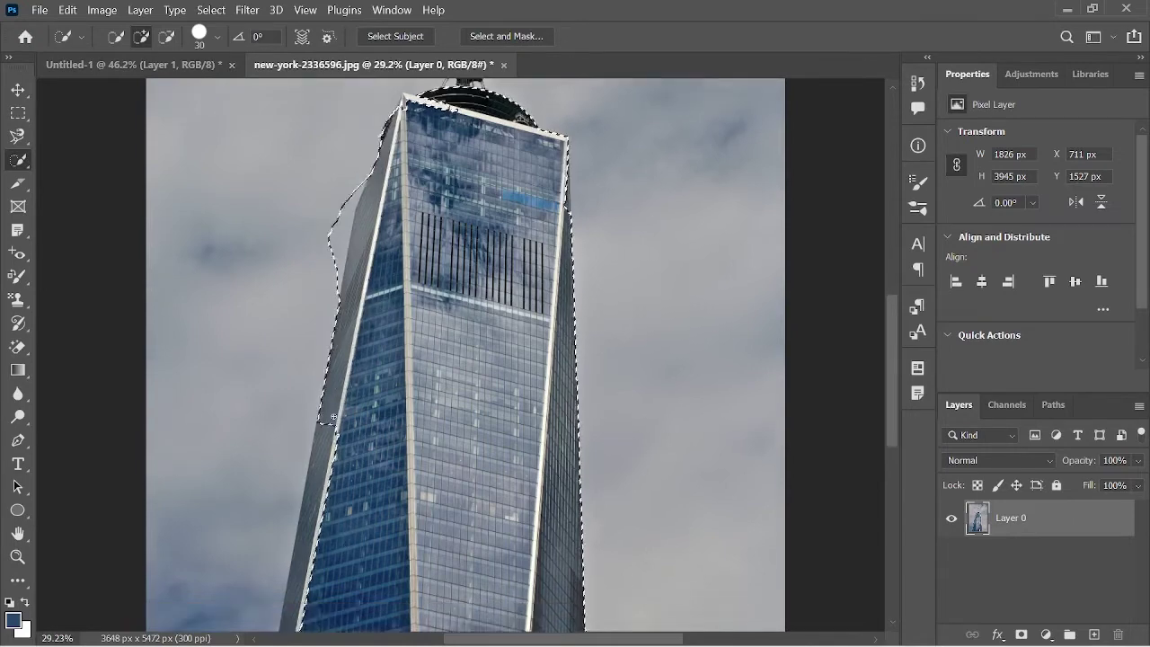
pyautogui.scroll(-1, 243, 269)
pyautogui.scroll(-1, 197, 166)
pyautogui.scroll(1, 198, 166)
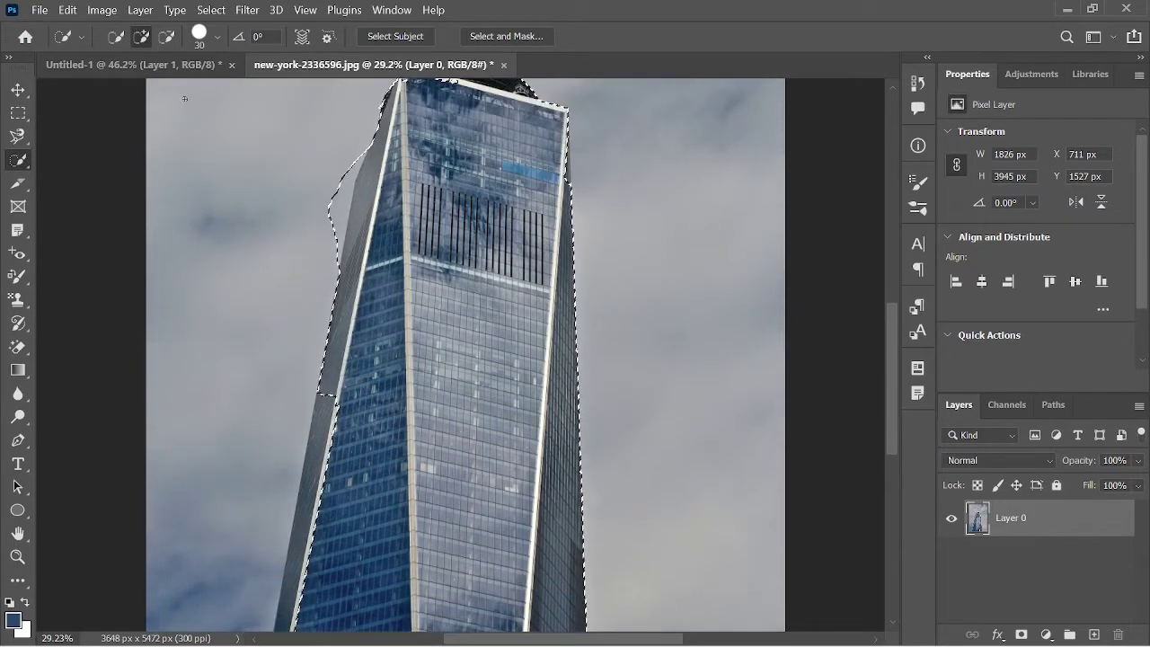
# - Subtract the sky bulge from the selection, then open Select and Mask
pyautogui.click(167, 36)
pyautogui.moveTo(334, 216)
pyautogui.mouseDown()
pyautogui.moveTo(355, 162)
pyautogui.moveTo(327, 218)
pyautogui.moveTo(355, 261)
pyautogui.mouseUp()
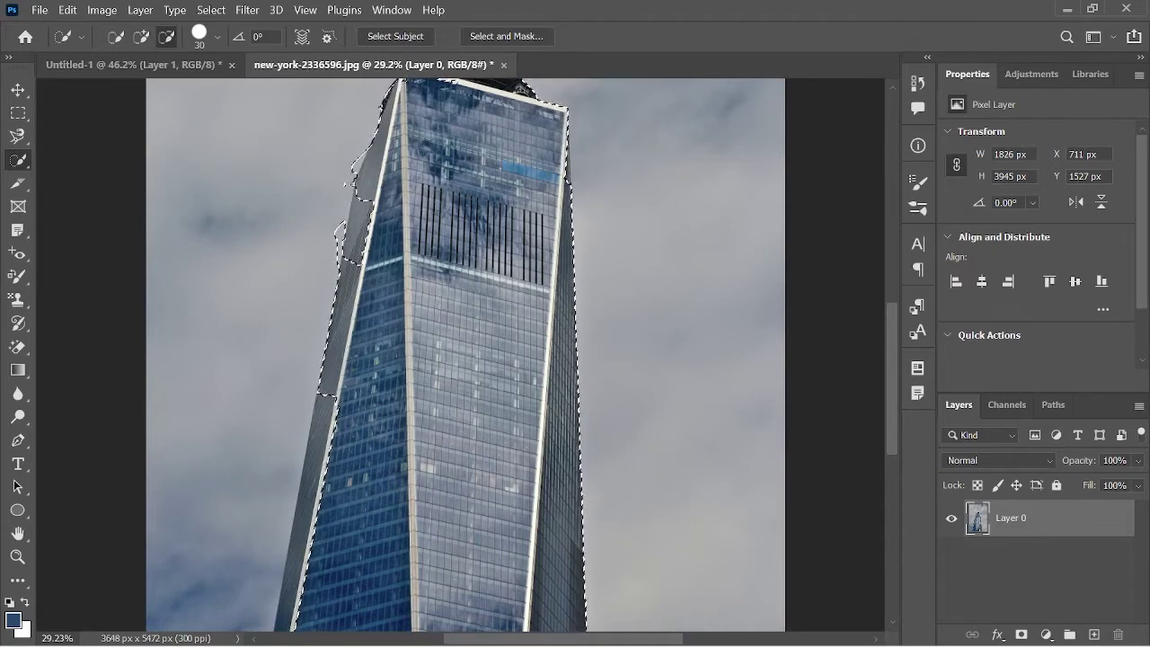
pyautogui.scroll(-2, 458, 270)
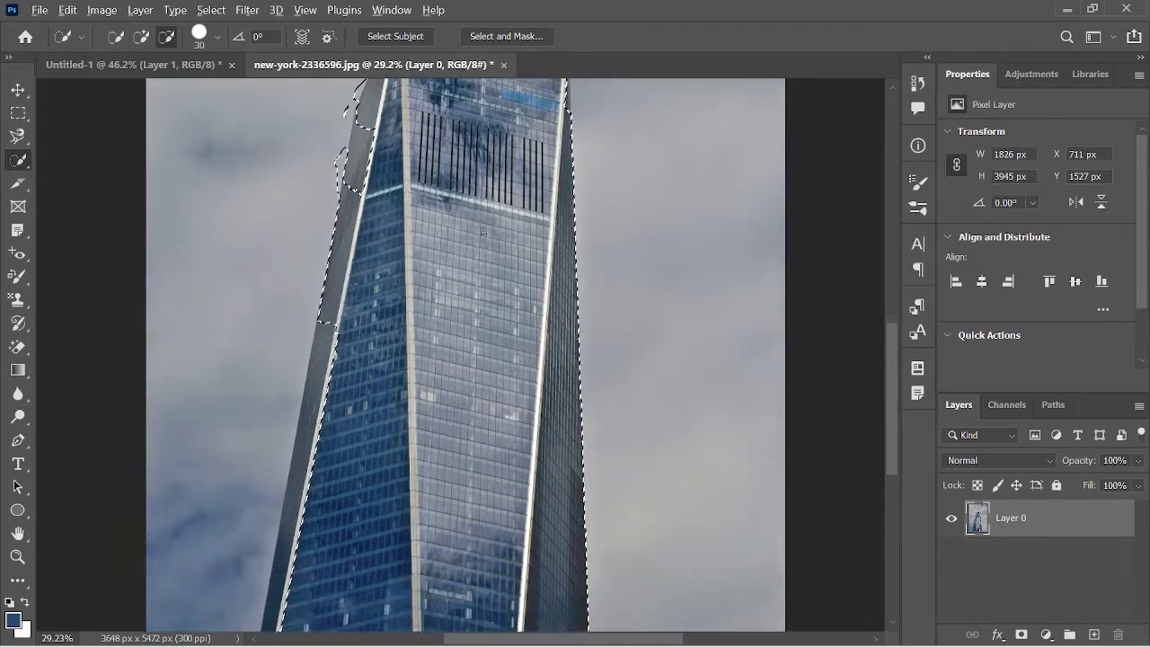
pyautogui.scroll(-1, 458, 269)
pyautogui.scroll(-4, 458, 269)
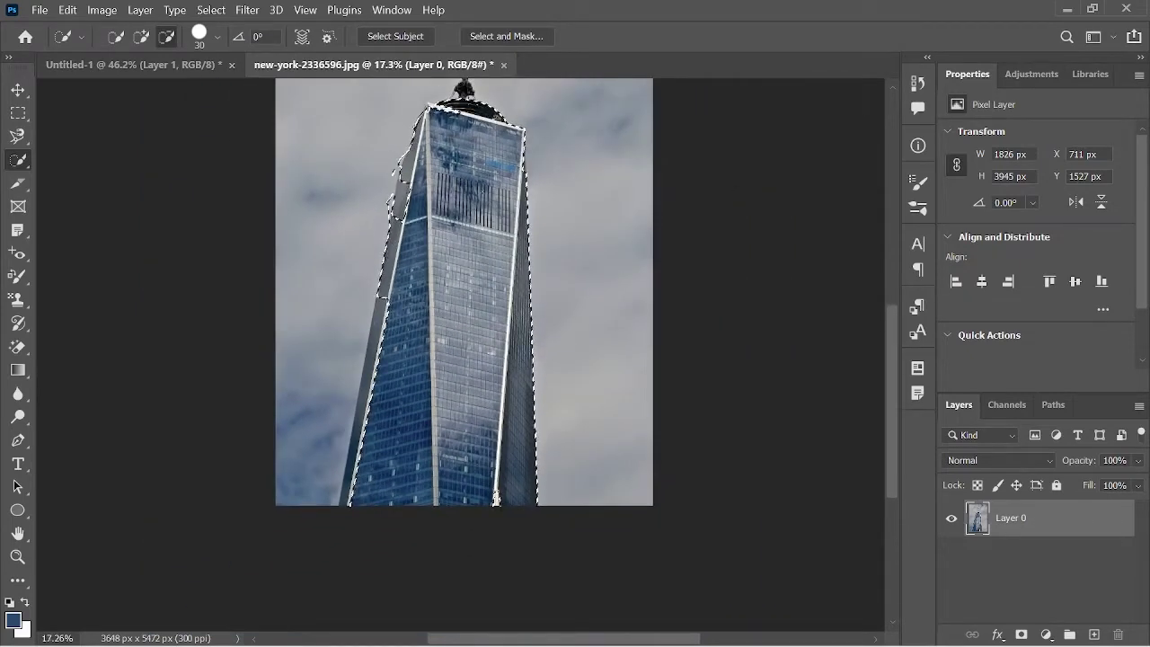
pyautogui.scroll(2, 587, 300)
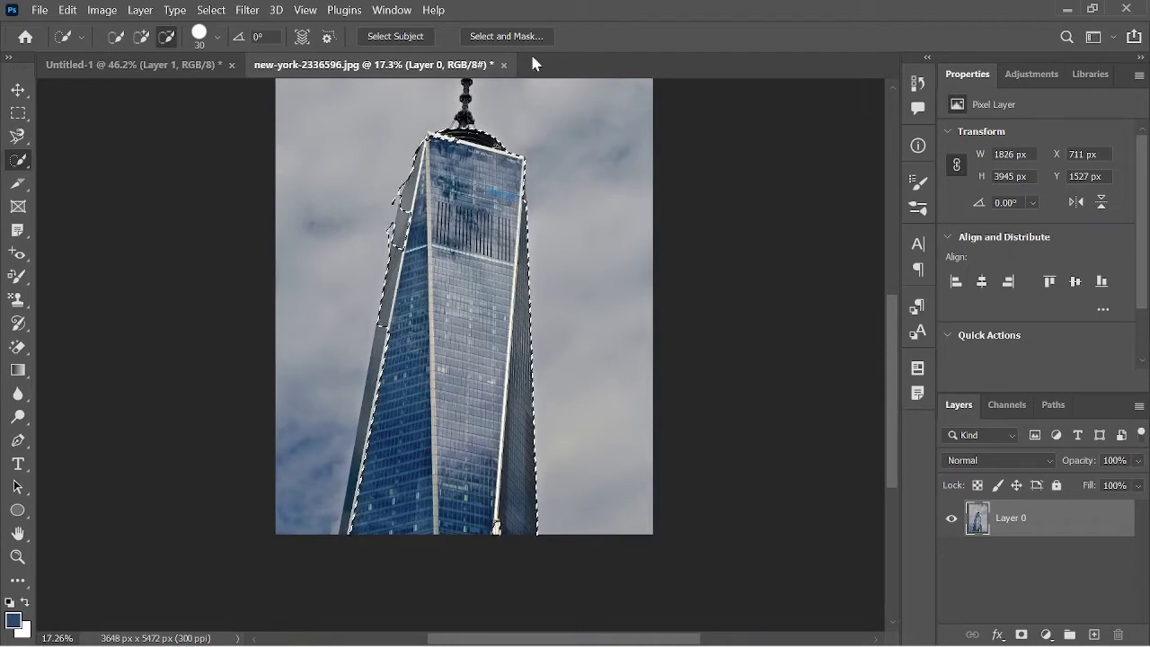
pyautogui.click(508, 36)
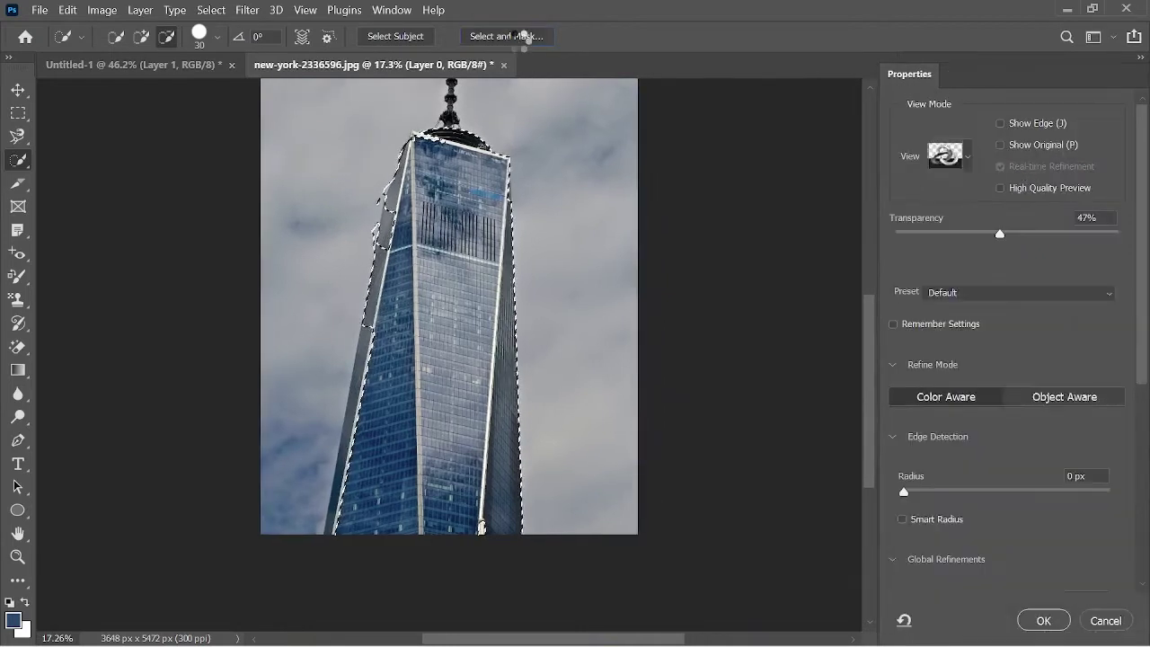
# - Set the Select and Mask overlay Transparency to 44%, then exit without applying
pyautogui.scroll(-1, 450, 306)
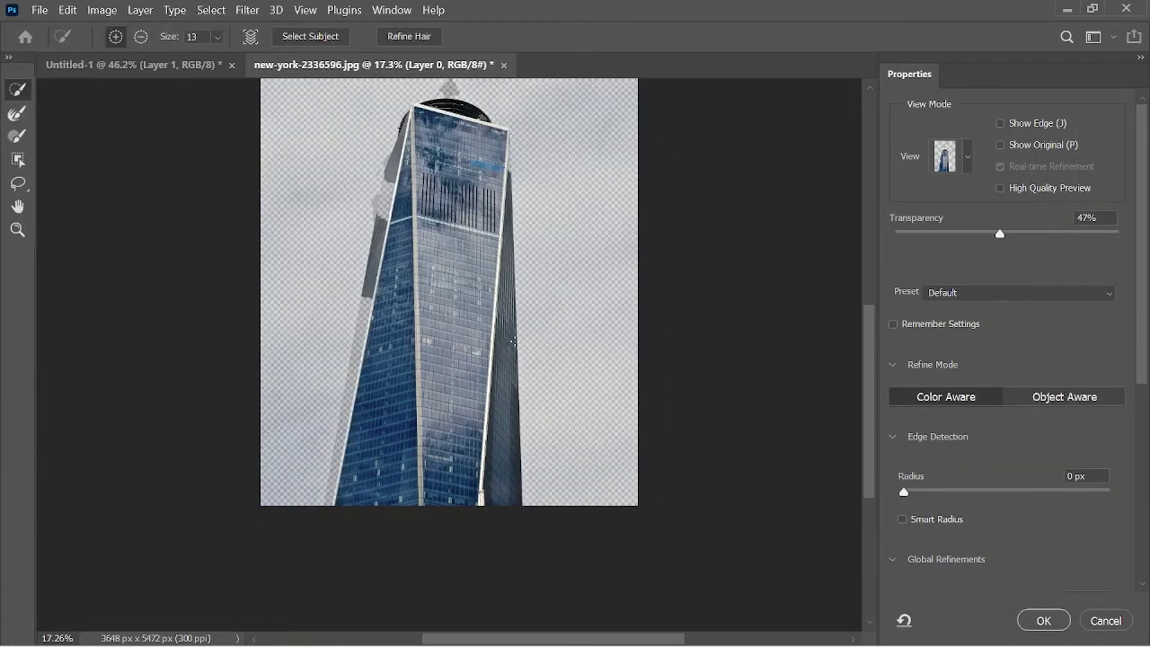
pyautogui.scroll(1, 449, 305)
pyautogui.scroll(2, 449, 305)
pyautogui.scroll(-1, 449, 332)
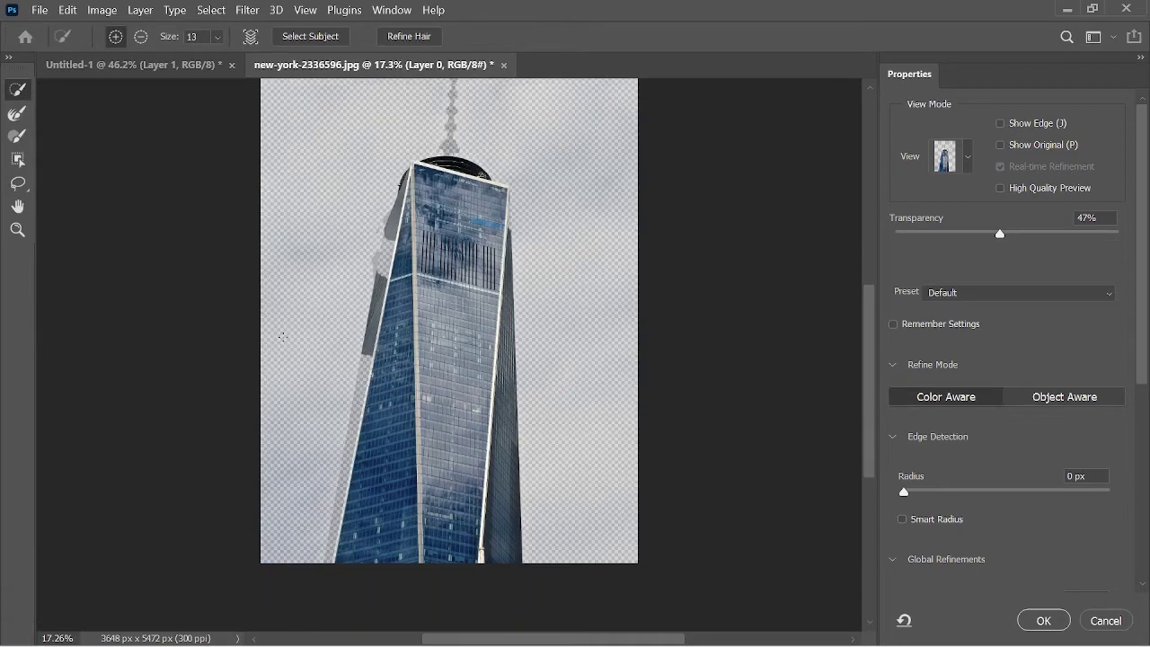
pyautogui.scroll(1, 282, 336)
pyautogui.scroll(-1, 449, 332)
pyautogui.moveTo(1001, 235)
pyautogui.mouseDown()
pyautogui.moveTo(1017, 241)
pyautogui.moveTo(796, 241)
pyautogui.moveTo(994, 300)
pyautogui.mouseUp()
pyautogui.click(1042, 620)
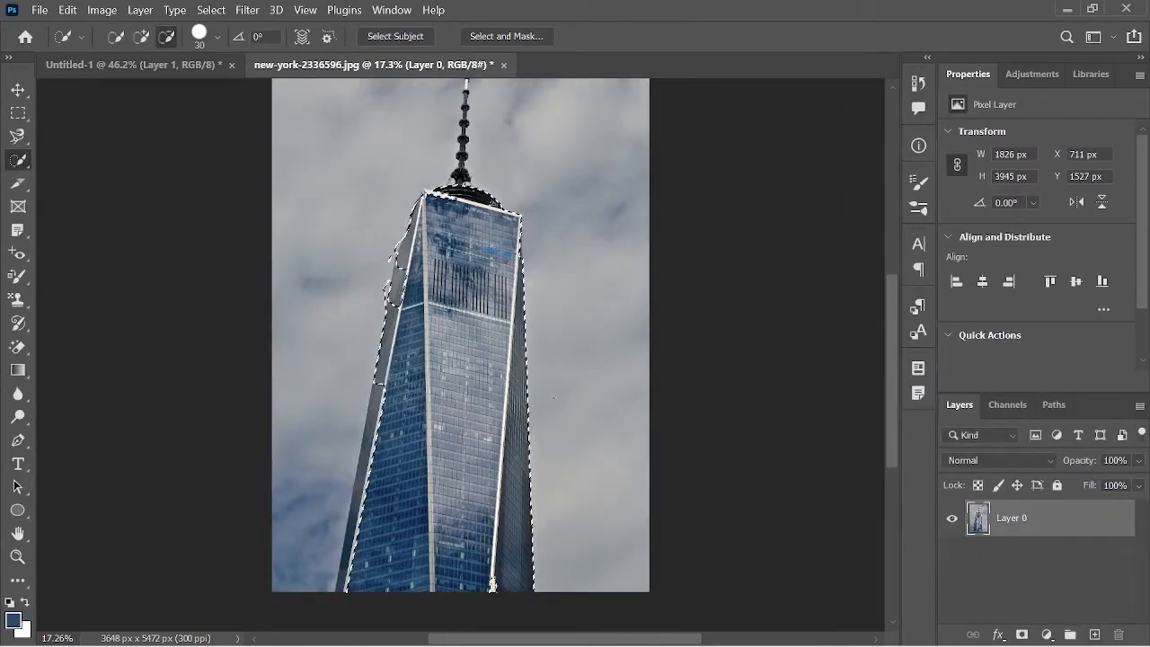
# - Subtract the lower building, drop the selection, and switch to the Magic Wand
pyautogui.moveTo(404, 538); pyautogui.dragTo(485, 530)
pyautogui.click(479, 340)
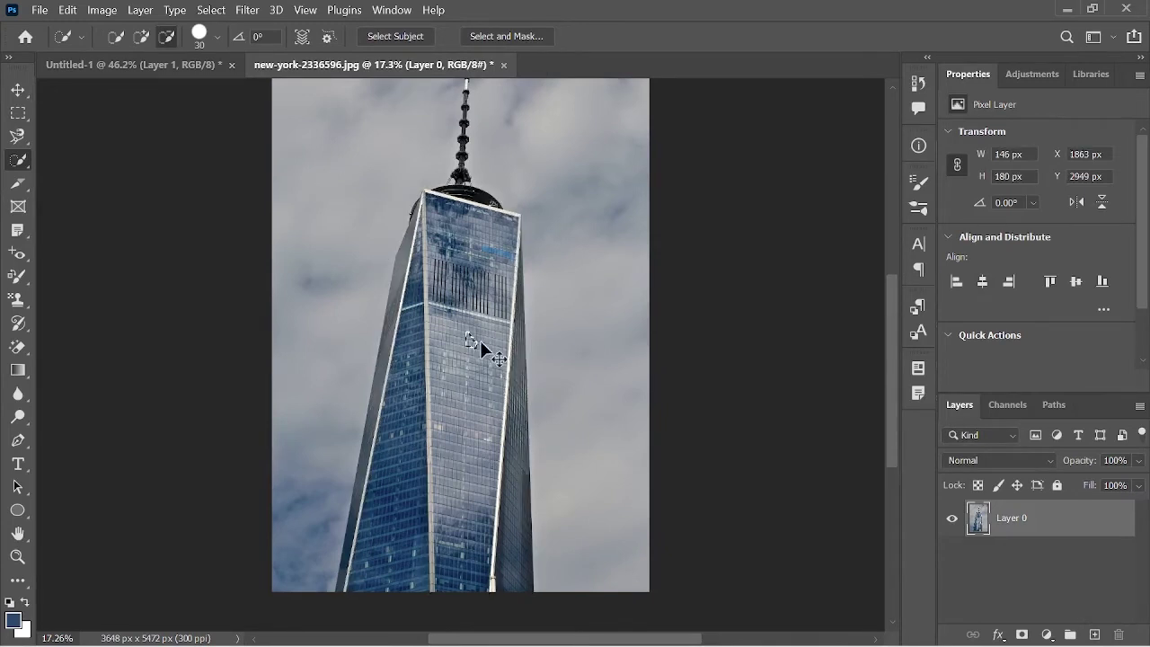
pyautogui.rightClick(18, 161)
pyautogui.click(63, 194)
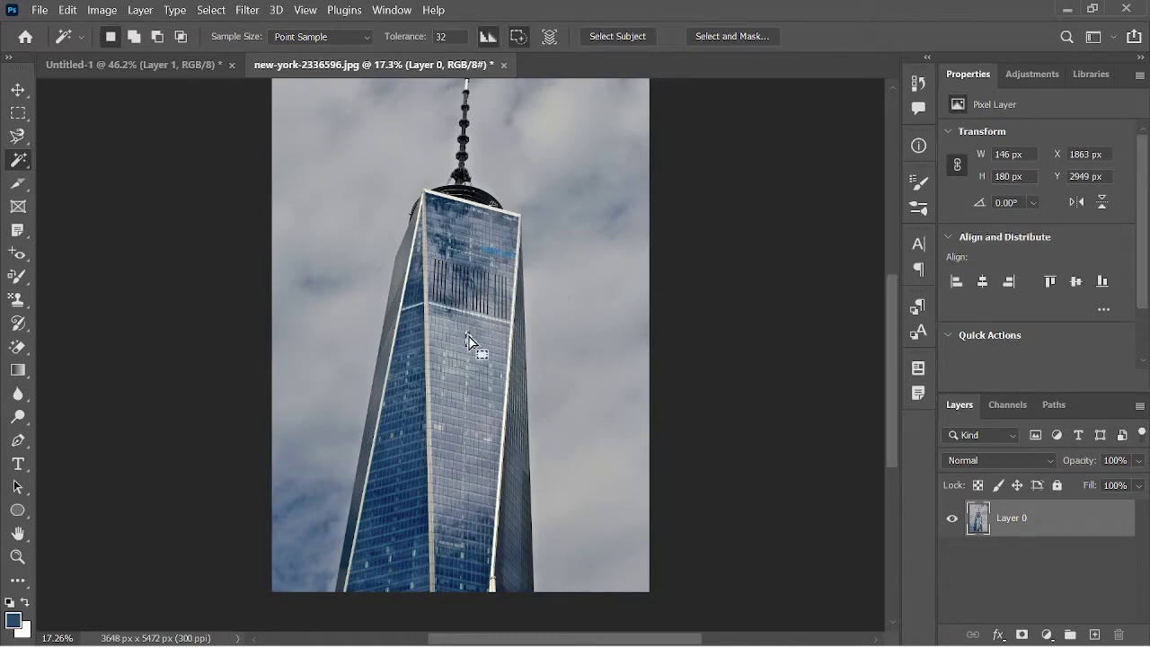
# - Magic-wand select a single window pane on the tower facade
pyautogui.keyDown('alt'); pyautogui.scroll(1, 424, 332); pyautogui.keyUp('alt')
pyautogui.keyDown('alt'); pyautogui.scroll(2, 424, 332); pyautogui.keyUp('alt')
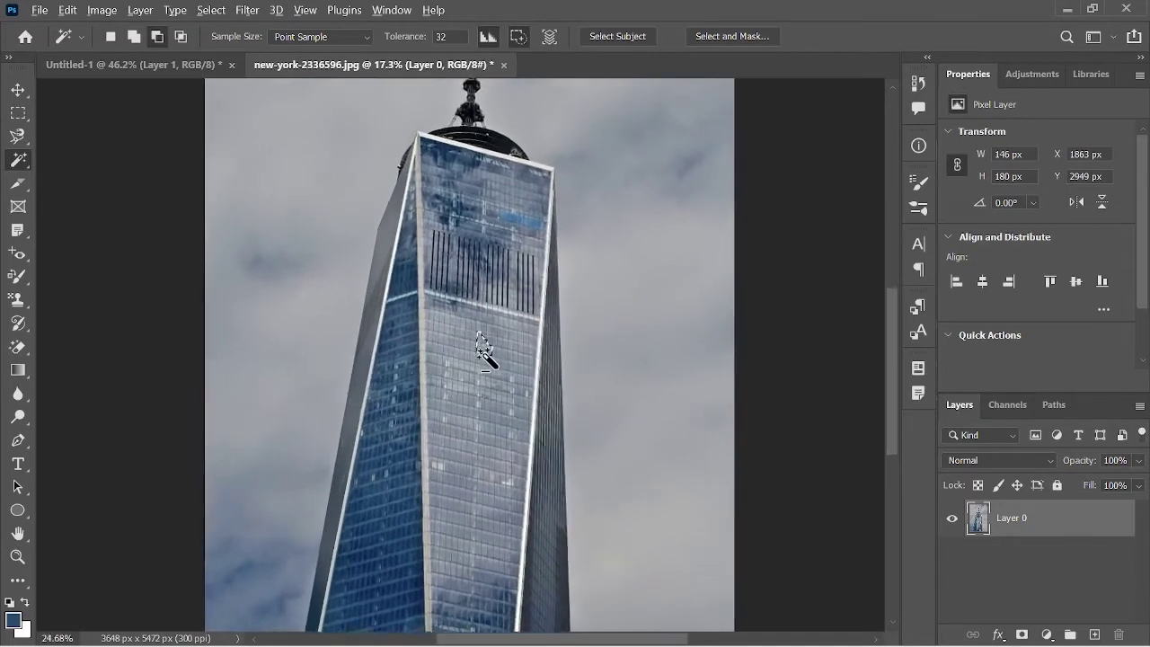
pyautogui.keyDown('alt'); pyautogui.scroll(2, 483, 352); pyautogui.keyUp('alt')
pyautogui.keyDown('alt'); pyautogui.scroll(2, 482, 372); pyautogui.keyUp('alt')
pyautogui.keyDown('alt'); pyautogui.scroll(2, 480, 380); pyautogui.keyUp('alt')
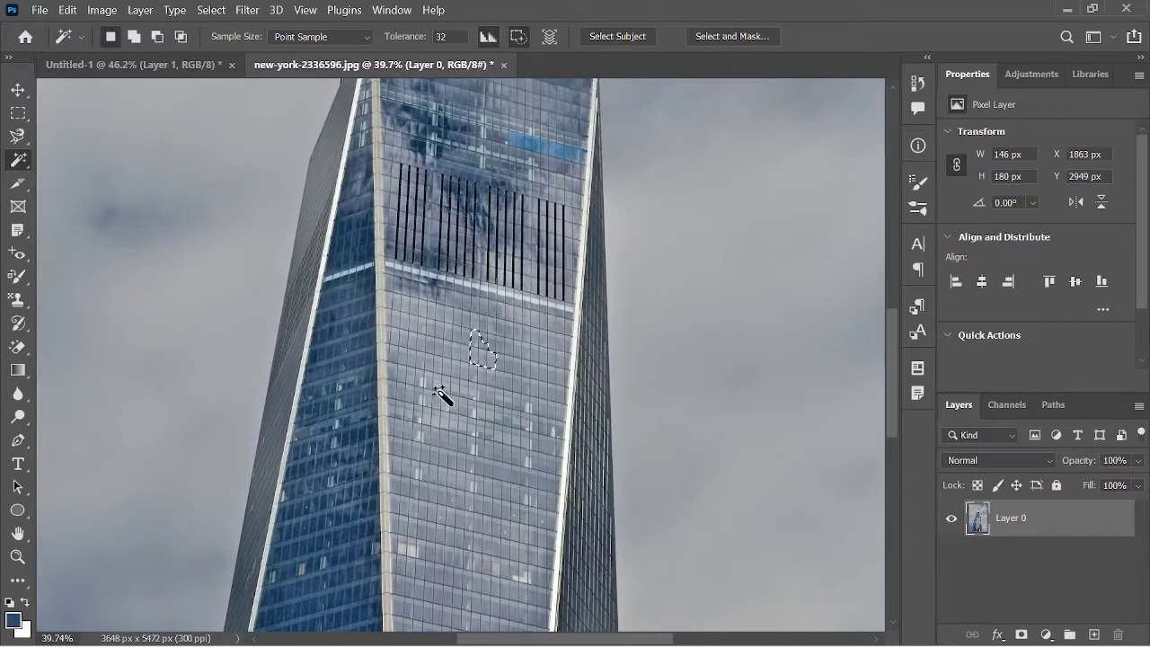
pyautogui.click(436, 379)
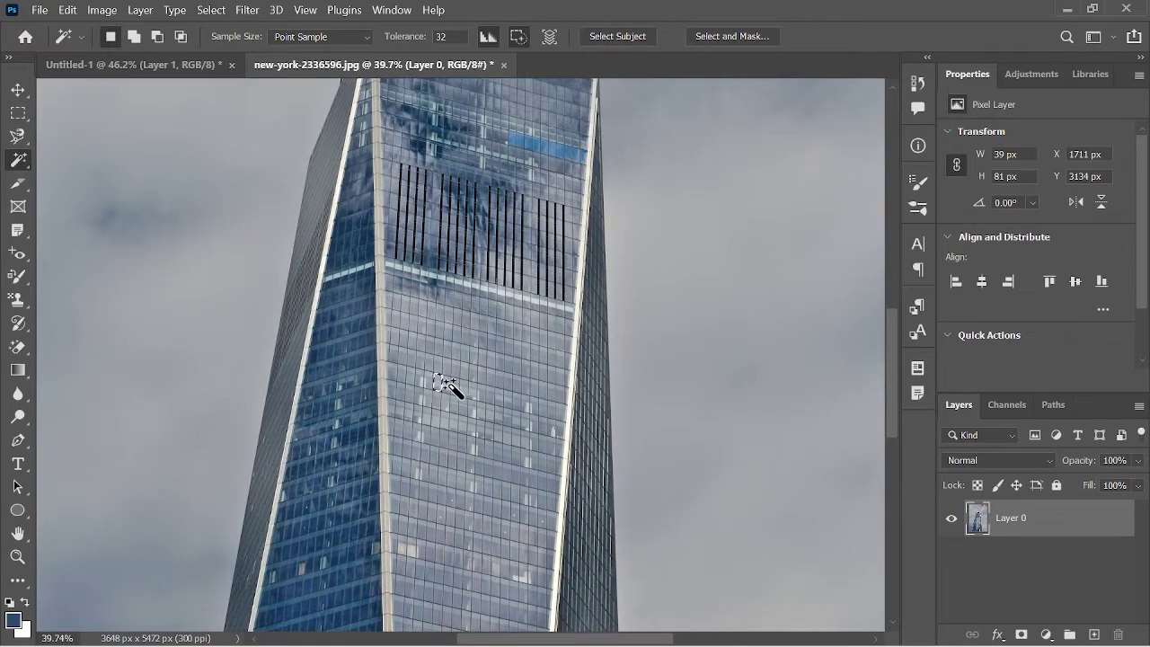
# - Magic-wand several more window panes, then switch to the Move tool
pyautogui.scroll(1, 490, 386)
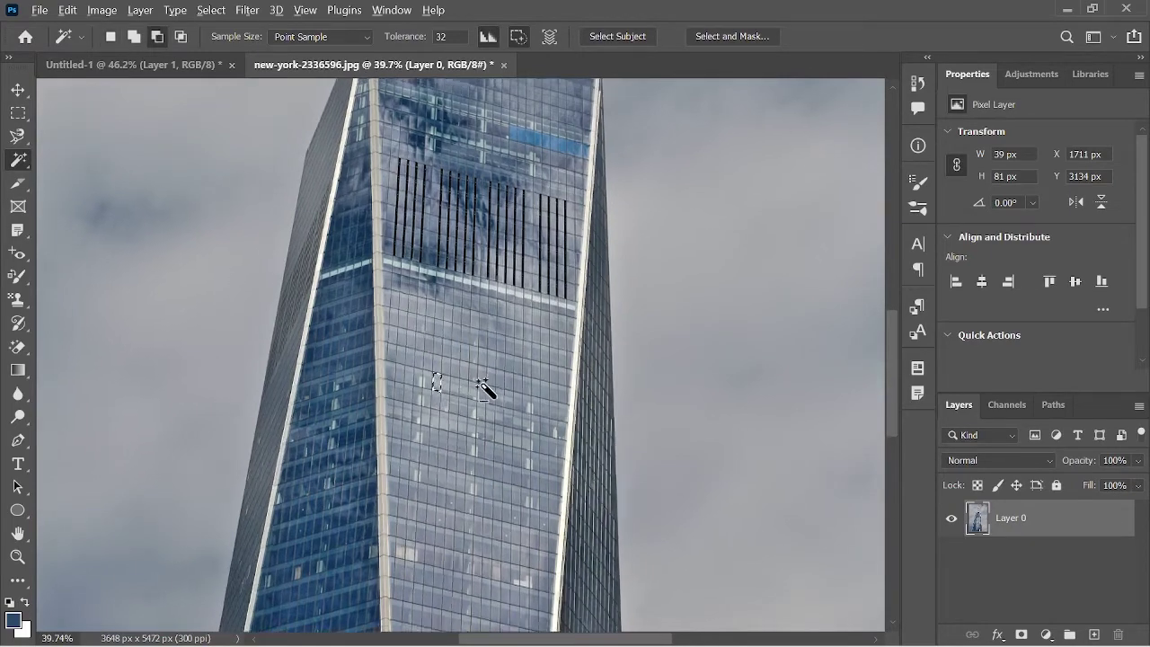
pyautogui.scroll(1, 479, 385)
pyautogui.scroll(2, 462, 405)
pyautogui.scroll(1, 461, 408)
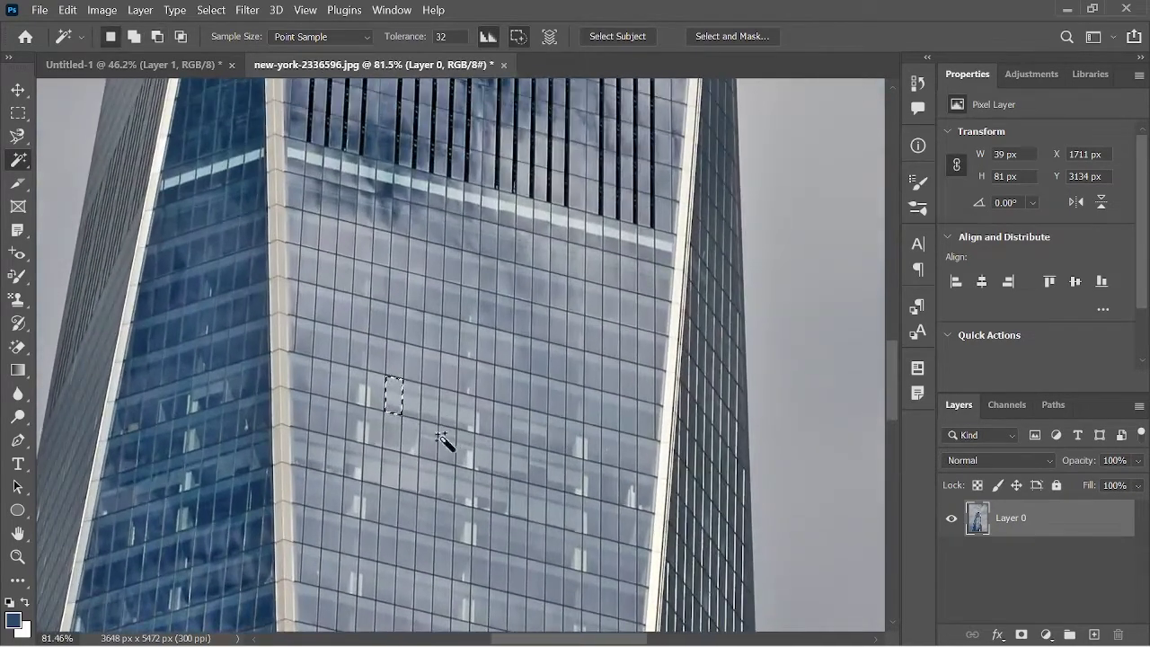
pyautogui.click(411, 403)
pyautogui.click(388, 400)
pyautogui.click(384, 401)
pyautogui.scroll(-1, 521, 359)
pyautogui.scroll(-4, 496, 377)
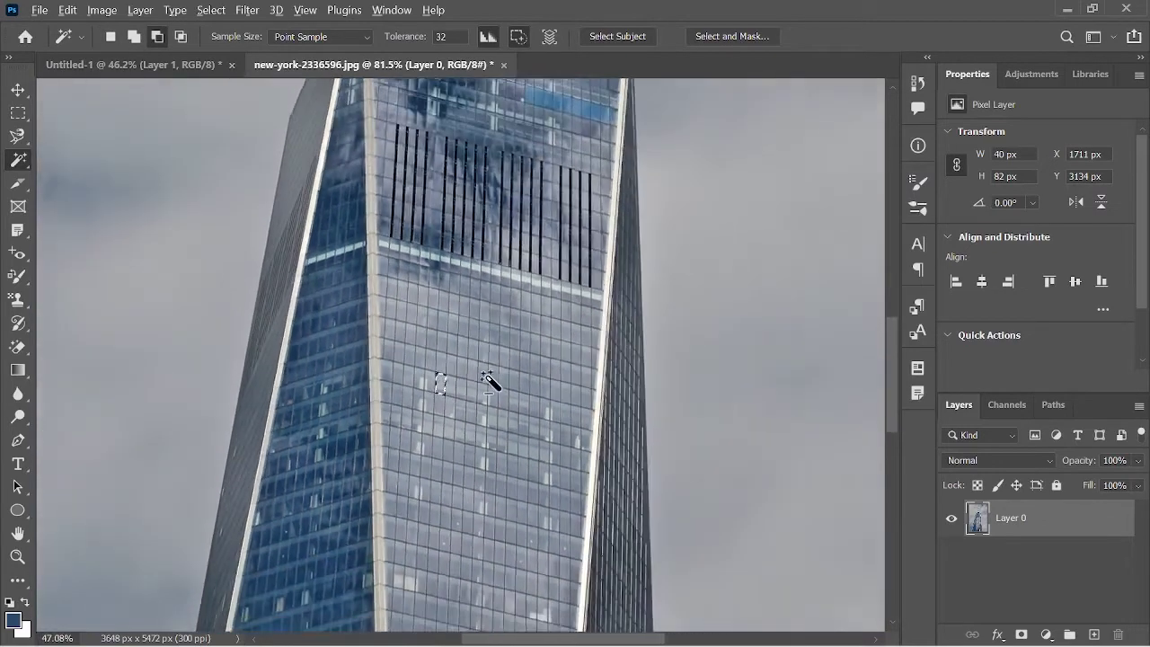
pyautogui.scroll(-3, 496, 377)
pyautogui.press('v')
pyautogui.scroll(-6, 492, 384)
pyautogui.scroll(-3, 484, 380)
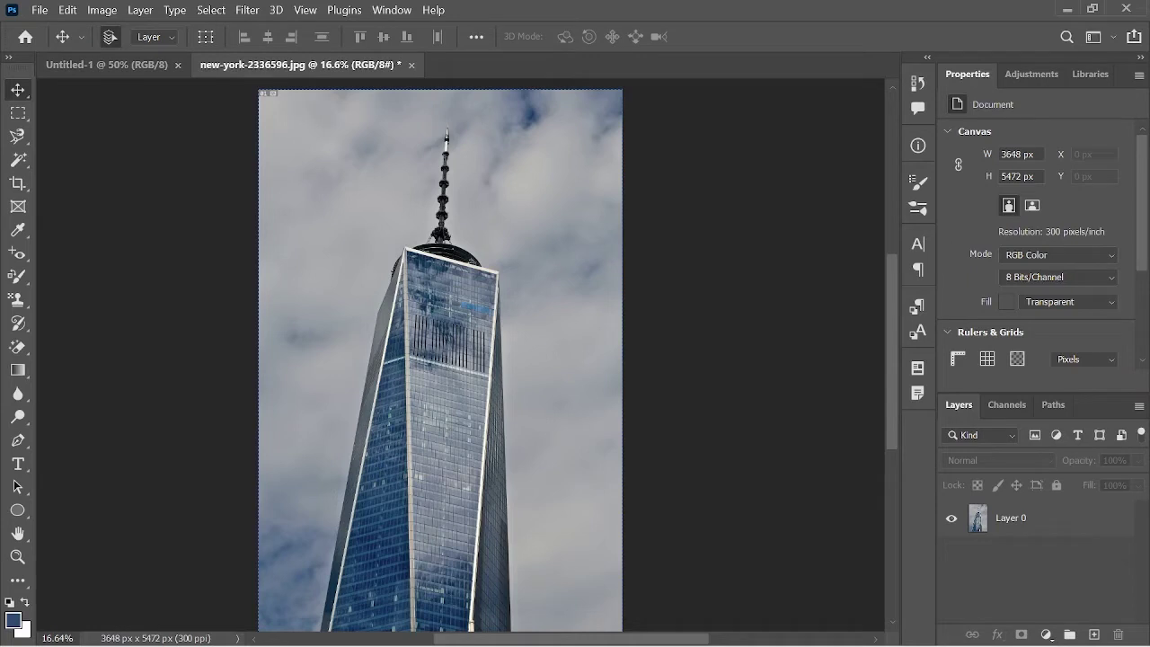
pyautogui.press('c')
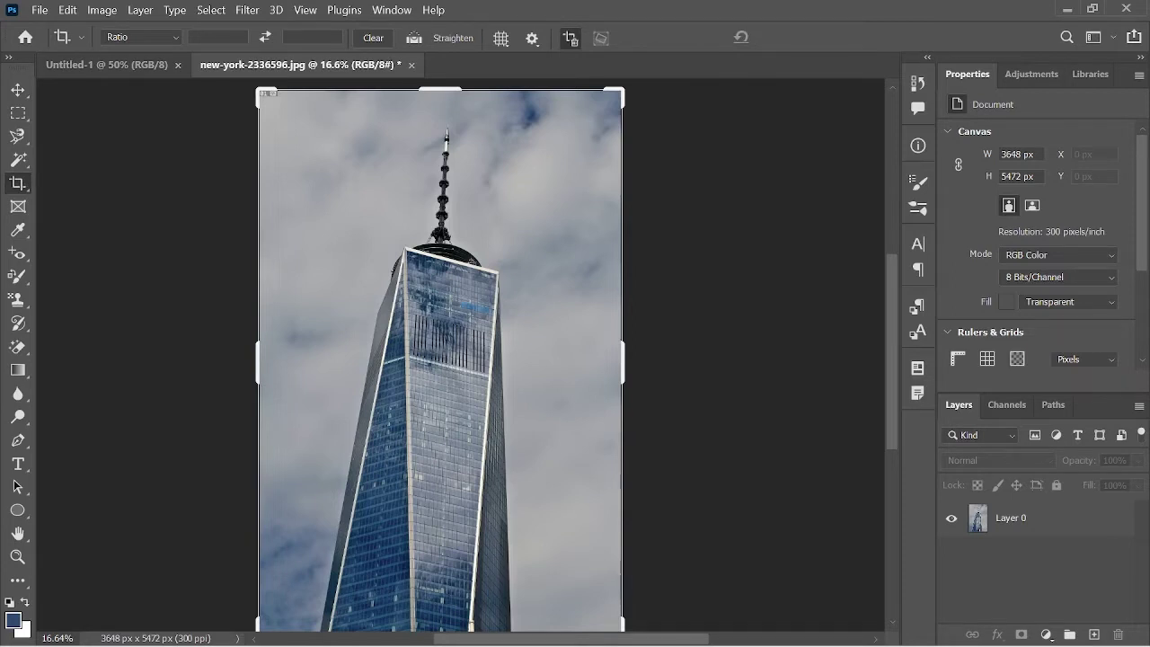
pyautogui.scroll(1, 440, 360)
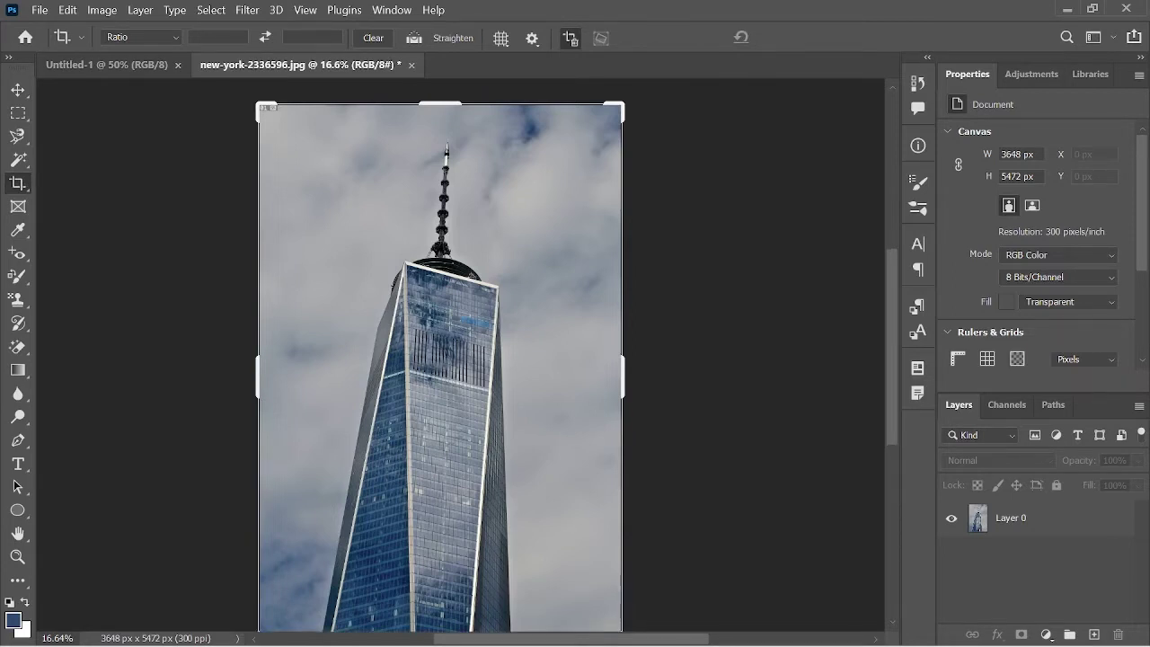
pyautogui.moveTo(258, 105)
pyautogui.mouseDown()
pyautogui.moveTo(284, 124)
pyautogui.moveTo(284, 148)
pyautogui.mouseUp()
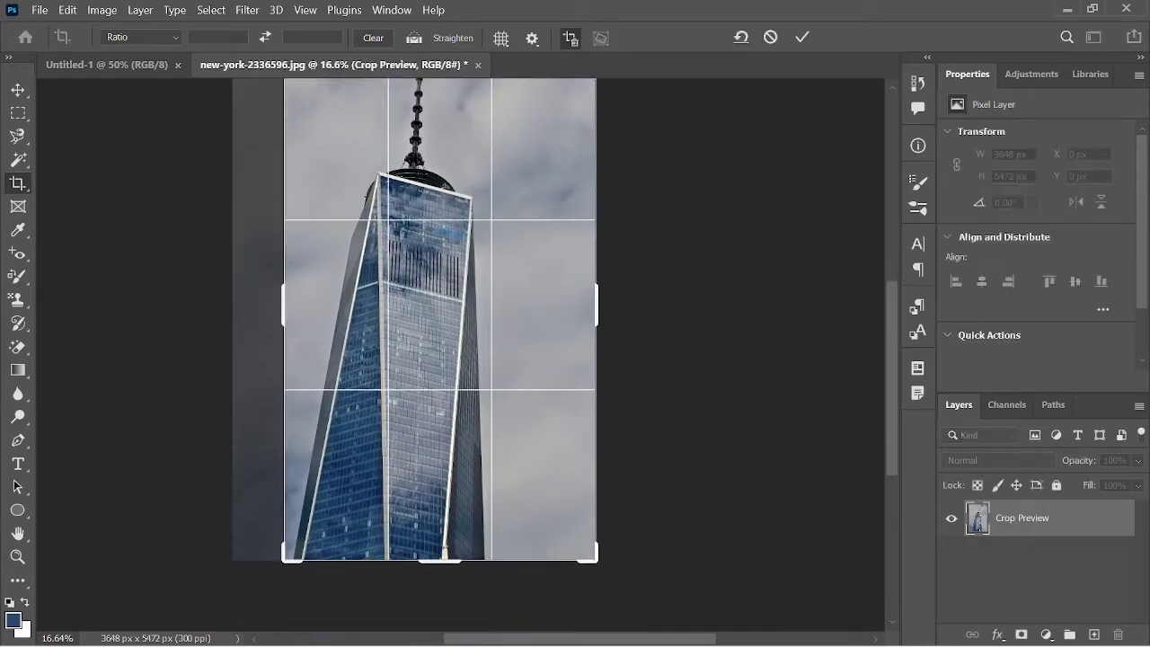
pyautogui.moveTo(595, 558); pyautogui.dragTo(558, 556)
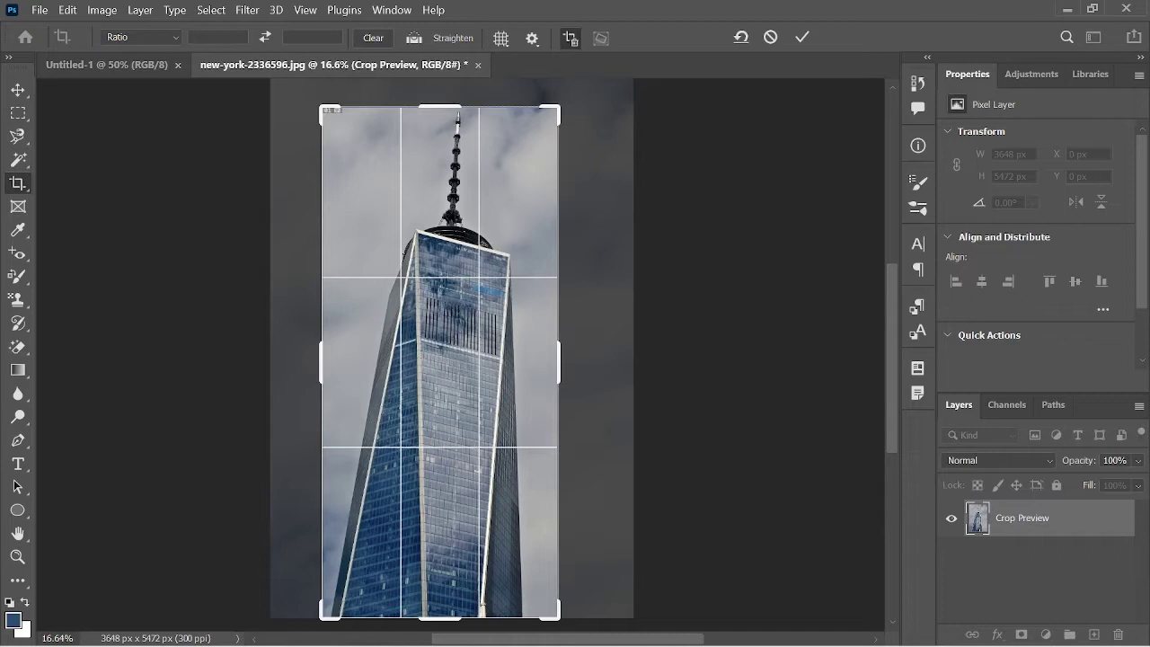
pyautogui.press('Return')
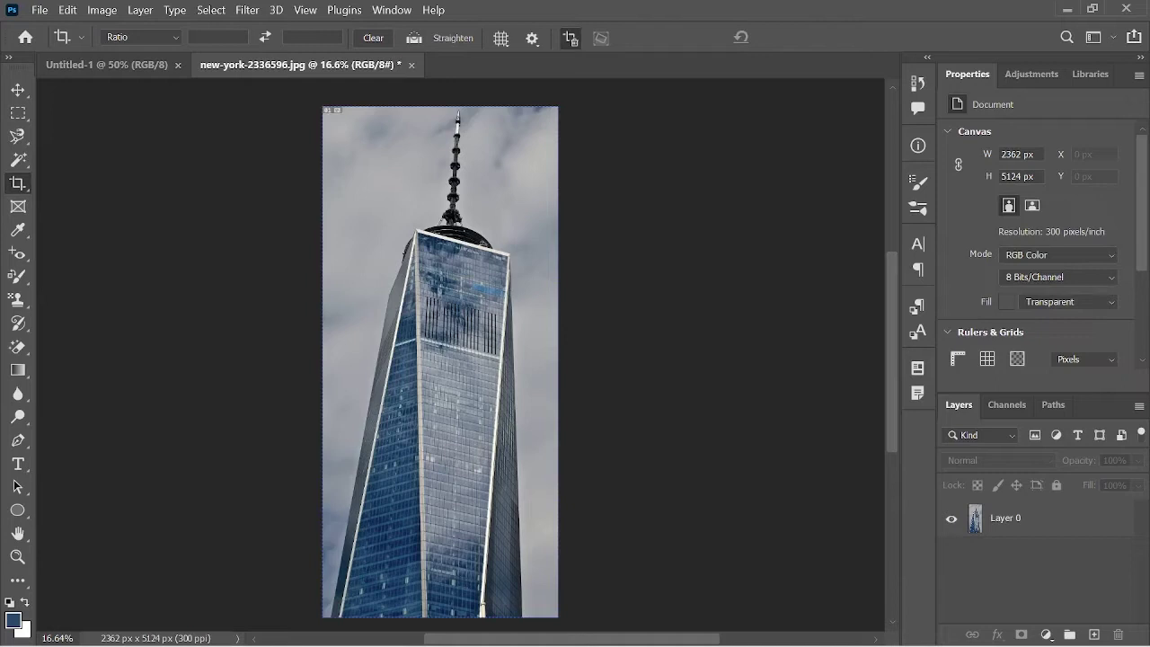
pyautogui.hotkey('ctrl', 'z')
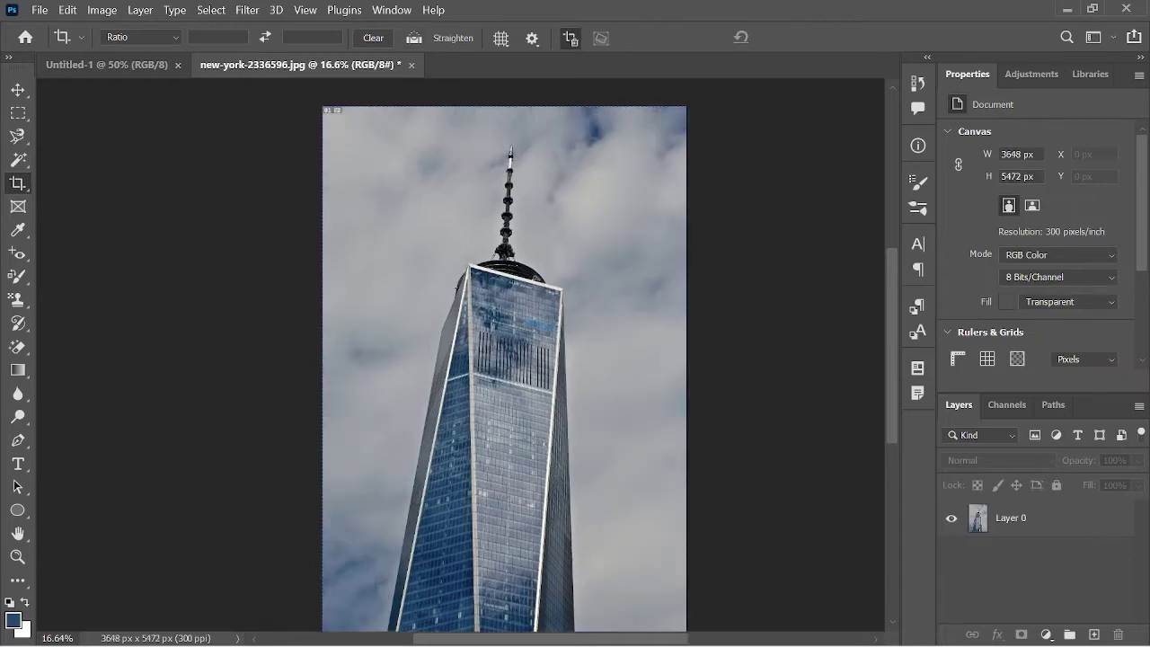
pyautogui.scroll(3, 504, 359)
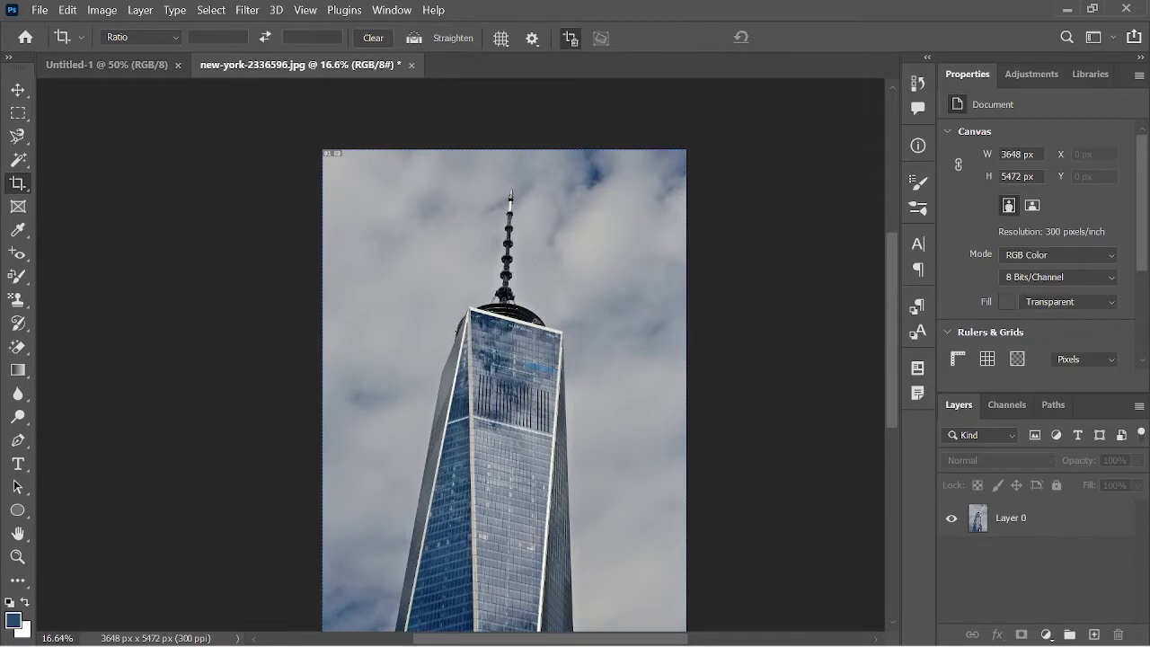
pyautogui.moveTo(352, 185); pyautogui.dragTo(638, 469)
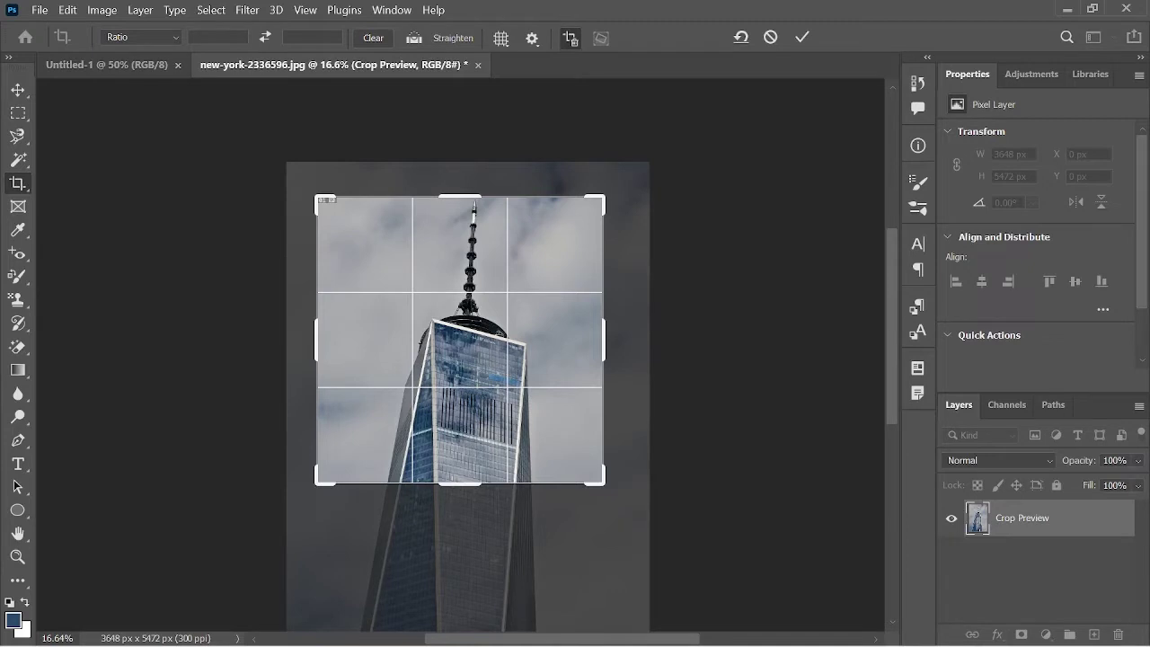
pyautogui.click(770, 37)
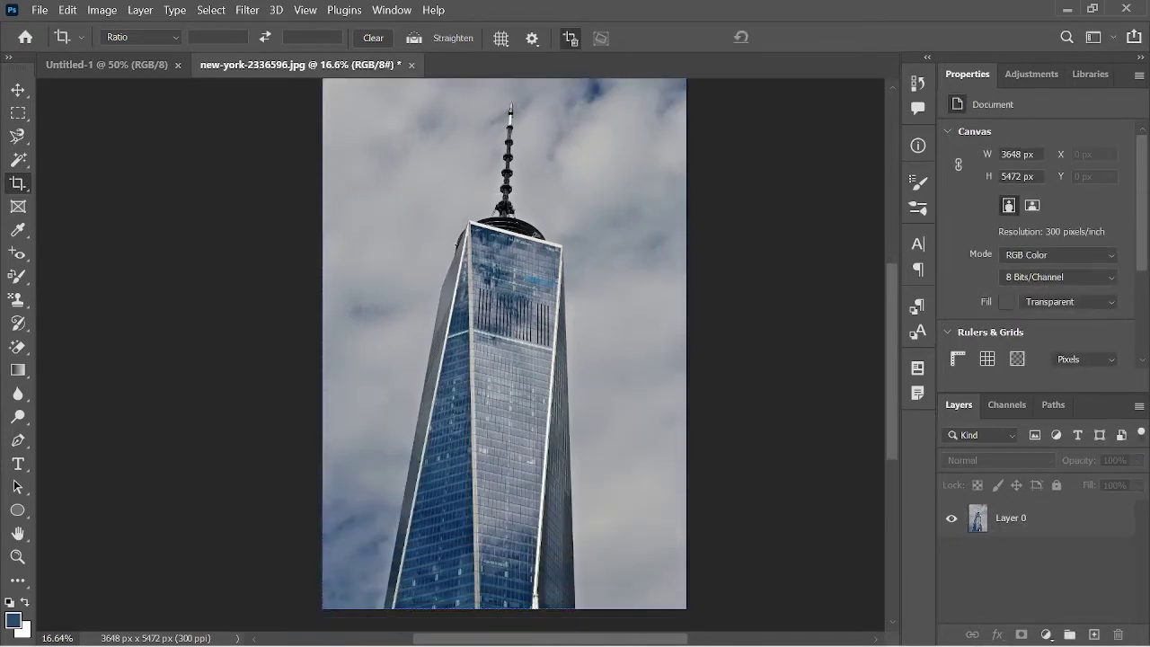
# - Draw a user slice of about 2338 x 3310 px around the spire and upper tower
pyautogui.rightClick(17, 183)
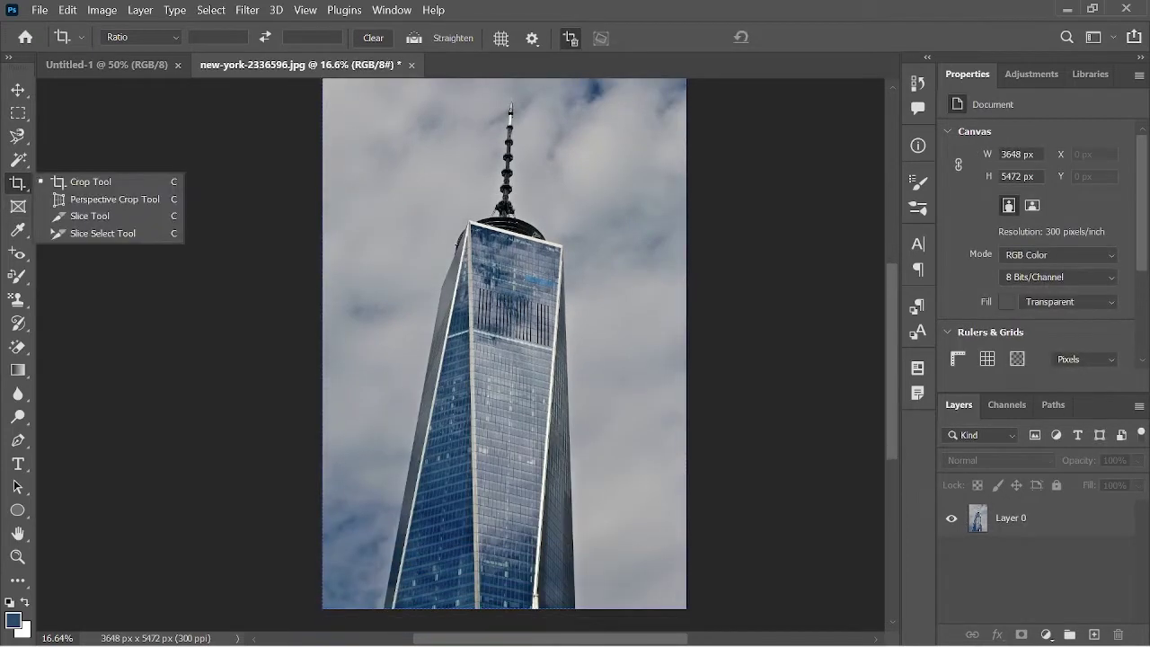
pyautogui.click(90, 216)
pyautogui.scroll(1, 503, 355)
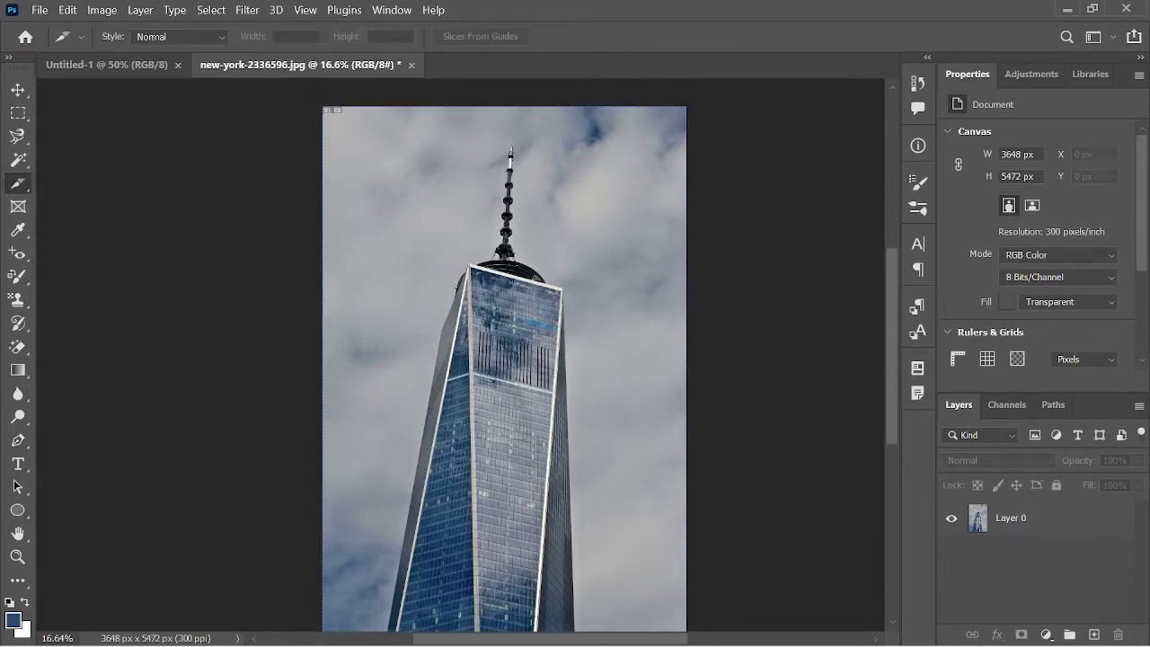
pyautogui.moveTo(396, 130)
pyautogui.mouseDown()
pyautogui.moveTo(561, 291)
pyautogui.moveTo(640, 424)
pyautogui.mouseUp()
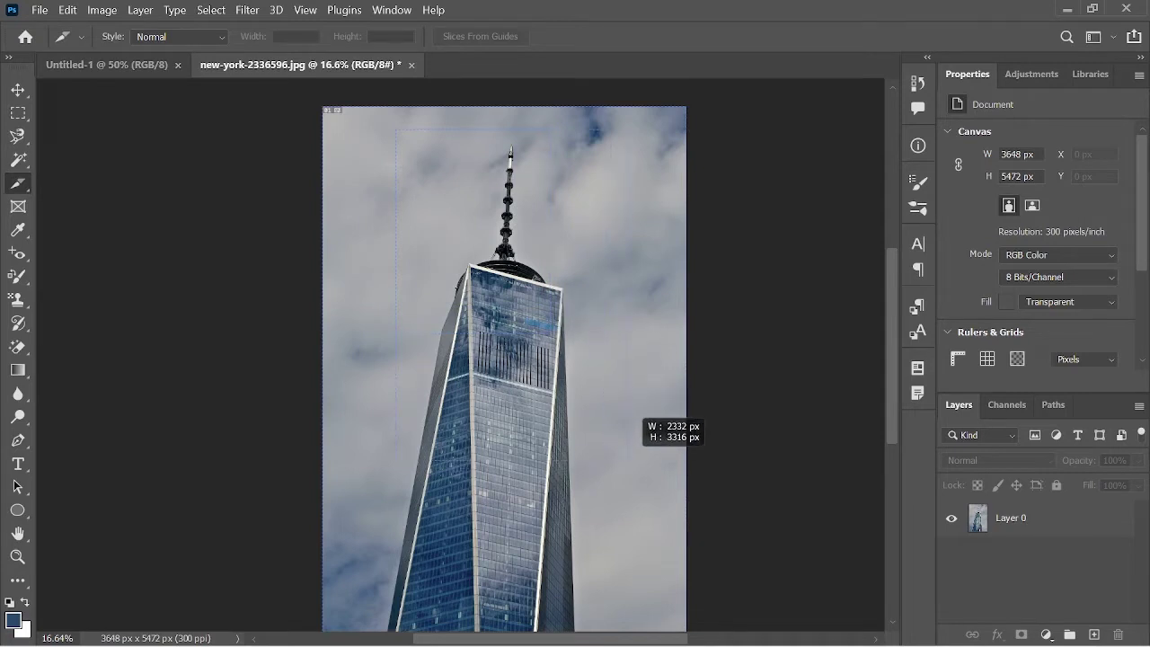
pyautogui.moveTo(640, 424); pyautogui.dragTo(641, 423)
pyautogui.scroll(1, 640, 423)
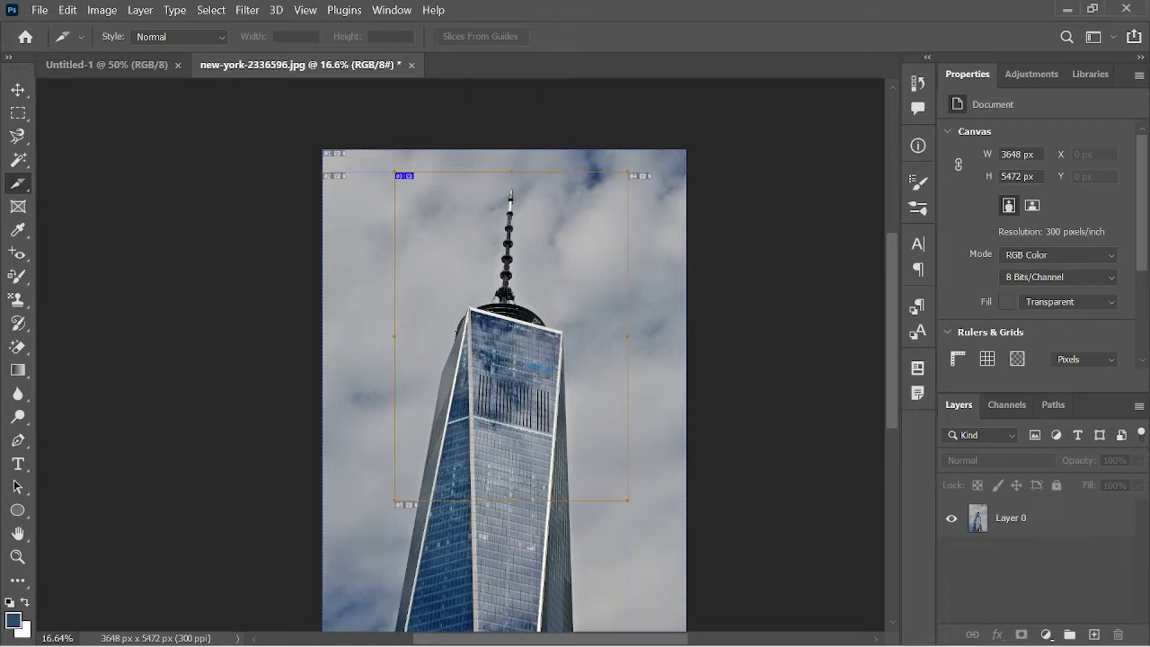
pyautogui.rightClick(529, 295)
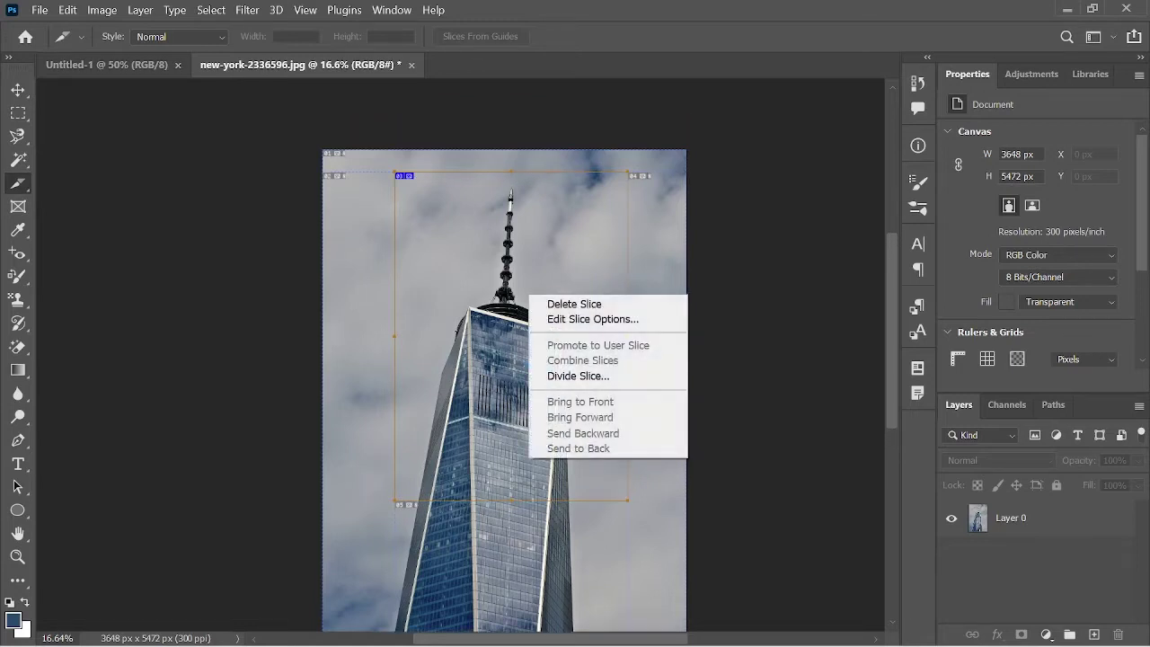
pyautogui.press('Escape')
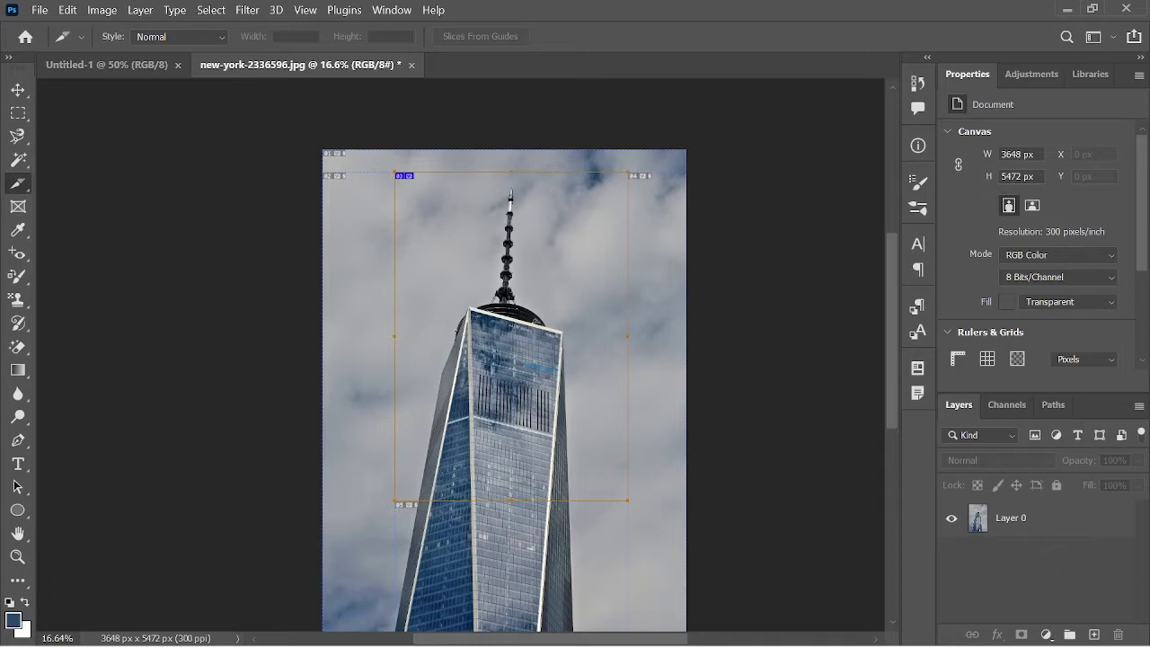
# - Divide the spire slice evenly into 3 slices down and 3 slices across
pyautogui.rightClick(579, 280)
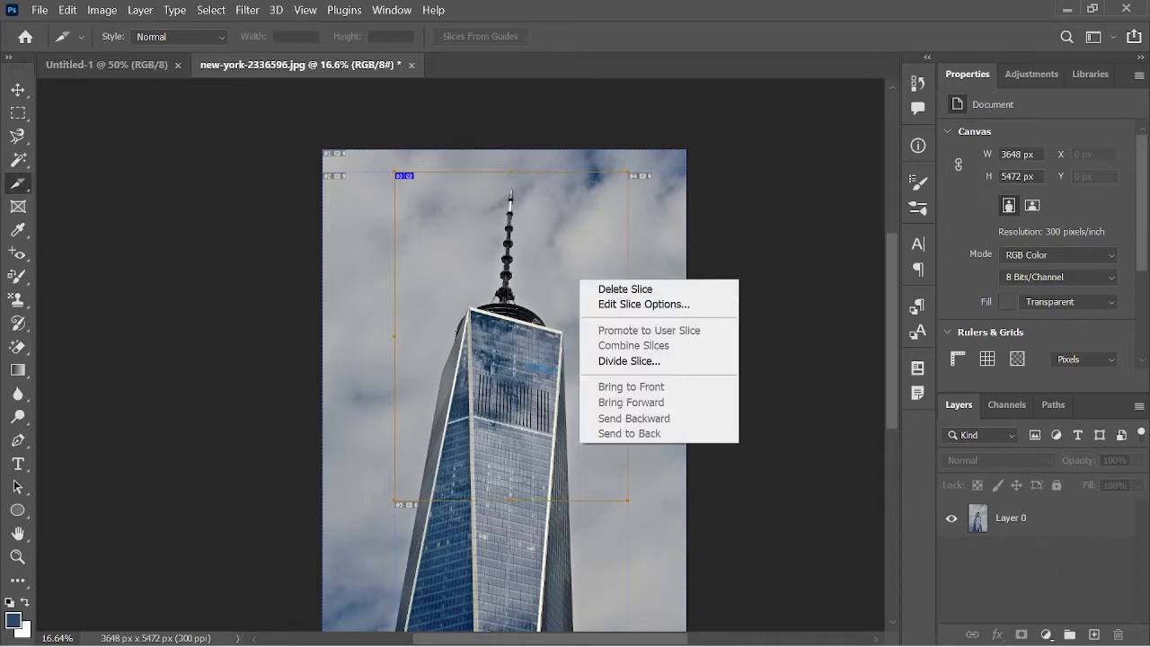
pyautogui.click(628, 360)
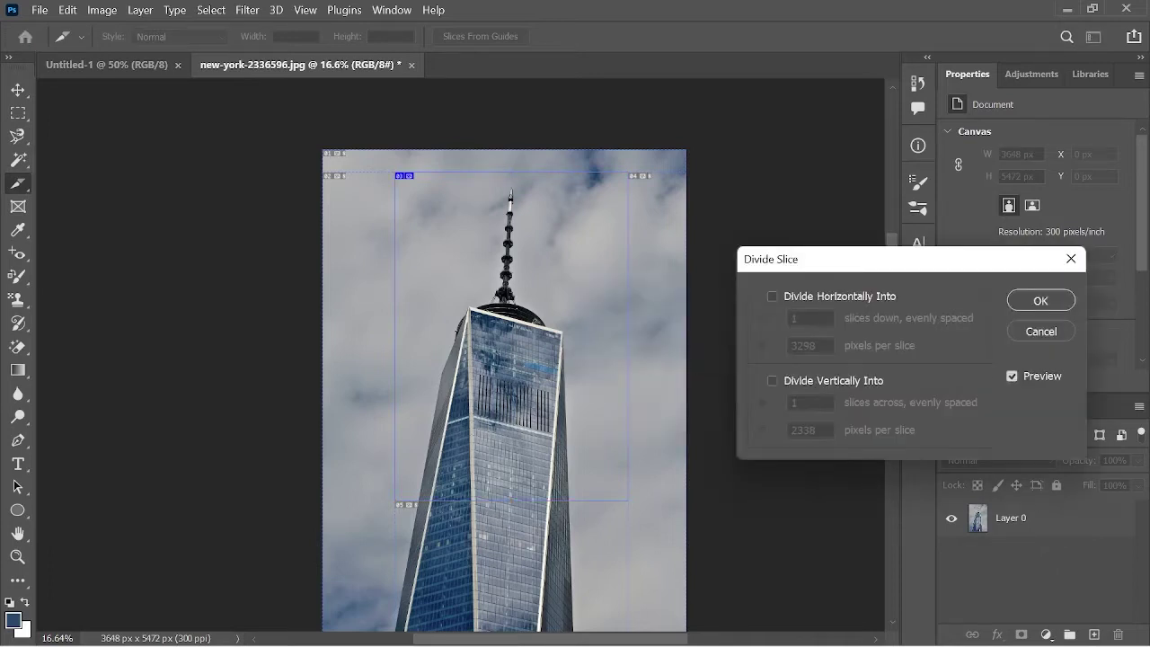
pyautogui.click(771, 296)
pyautogui.click(772, 380)
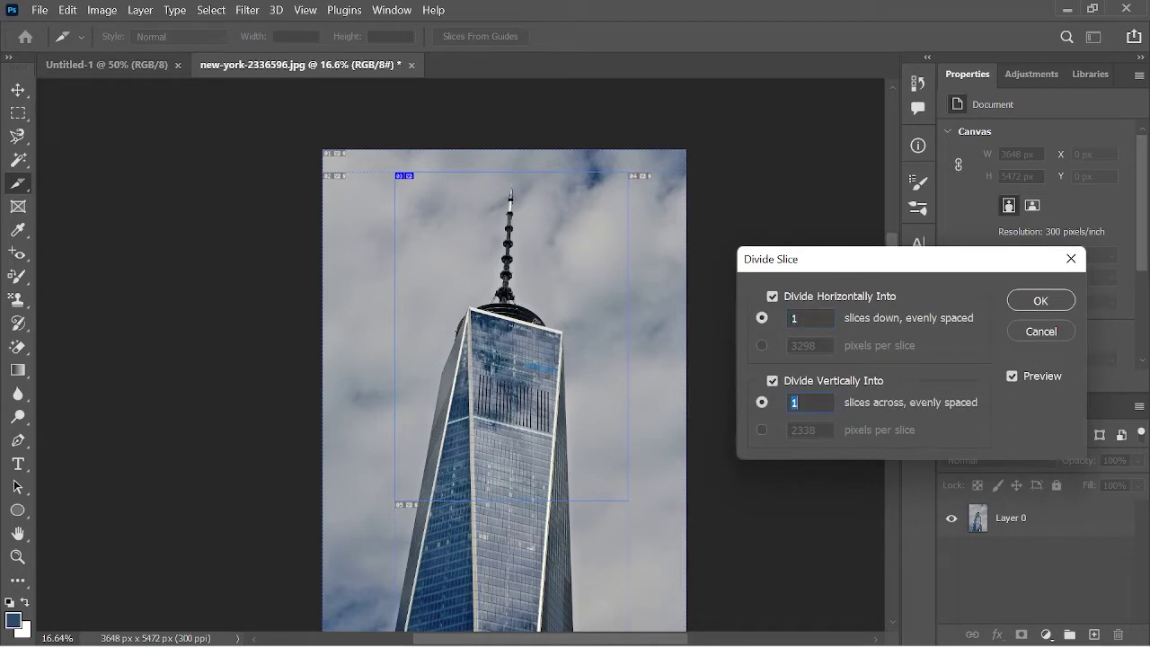
pyautogui.click(793, 318)
pyautogui.press('BackSpace')
pyautogui.write('3')
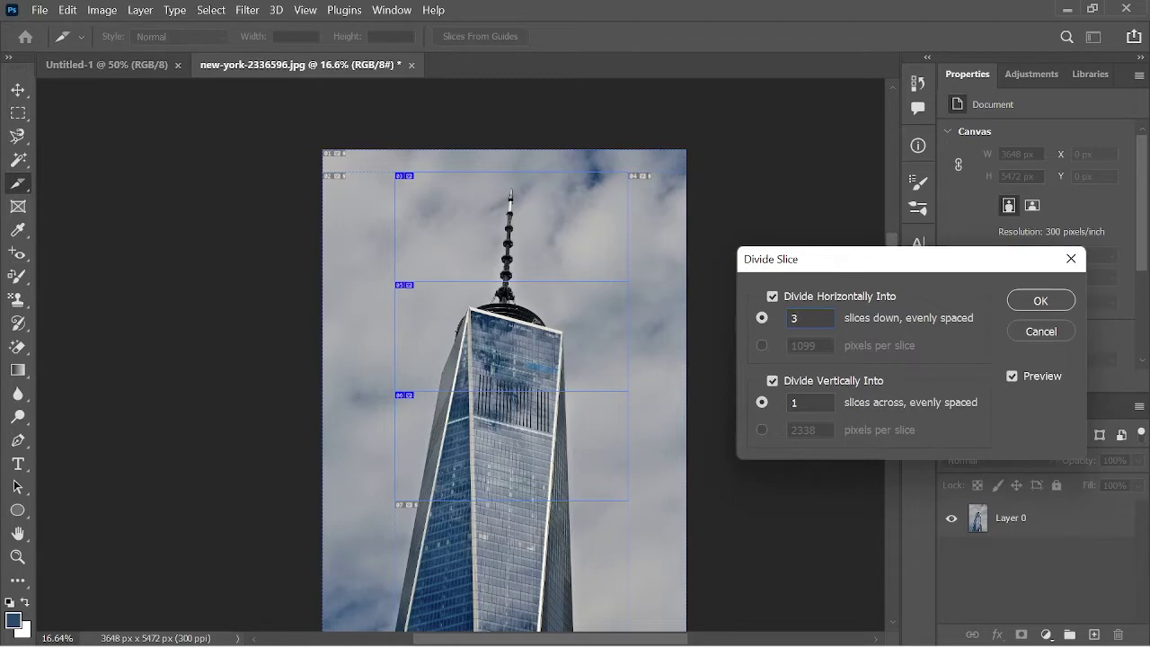
pyautogui.press('Tab')
pyautogui.press('BackSpace')
pyautogui.write('3')
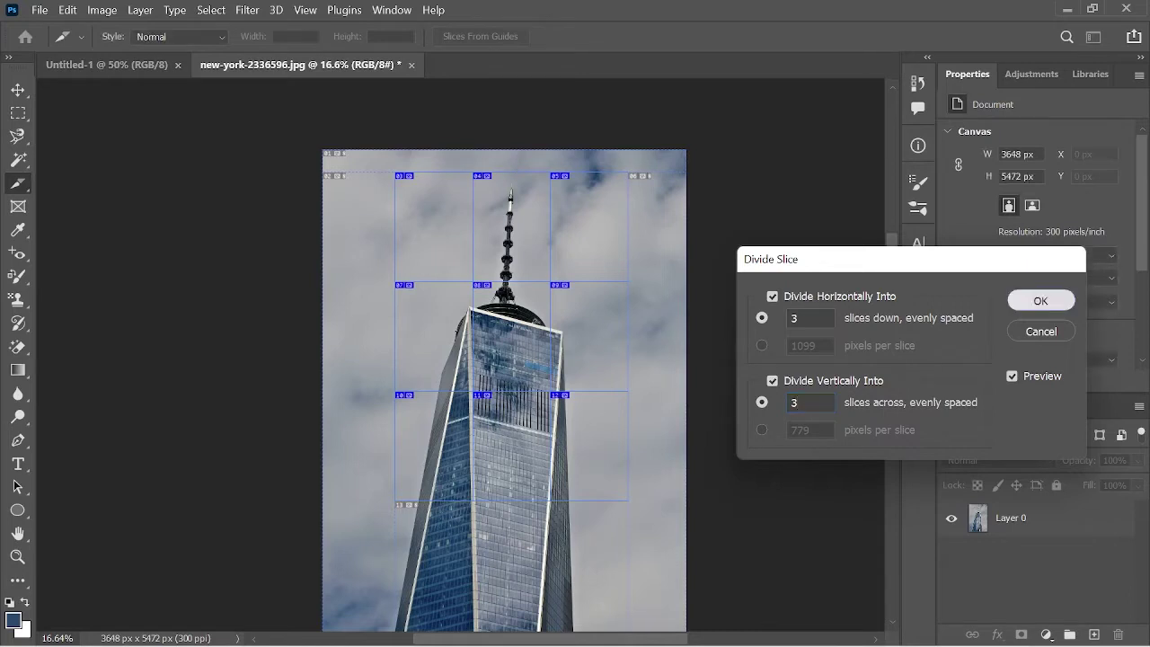
pyautogui.press('Return')
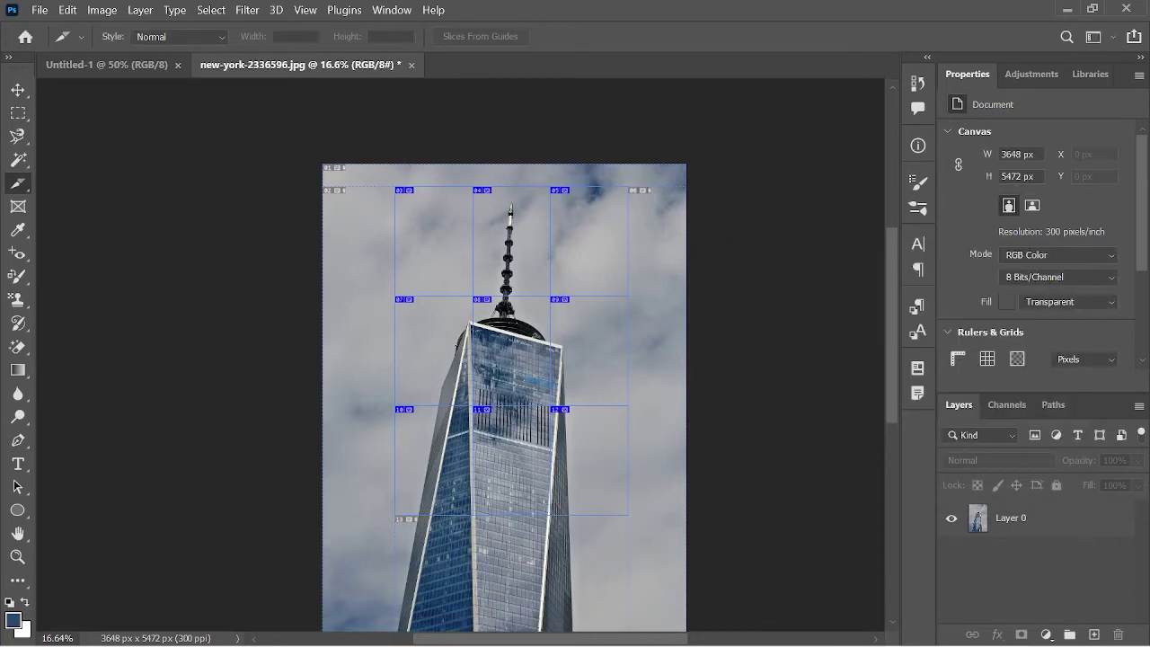
pyautogui.press('v')
pyautogui.click(39, 10)
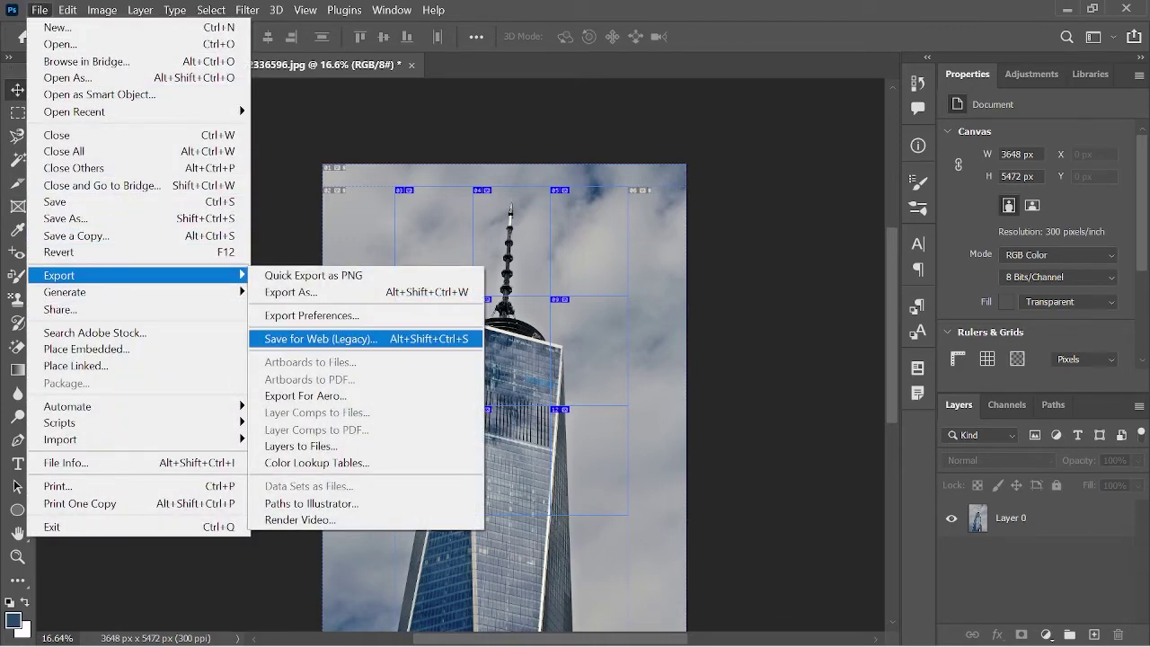
pyautogui.click(320, 339)
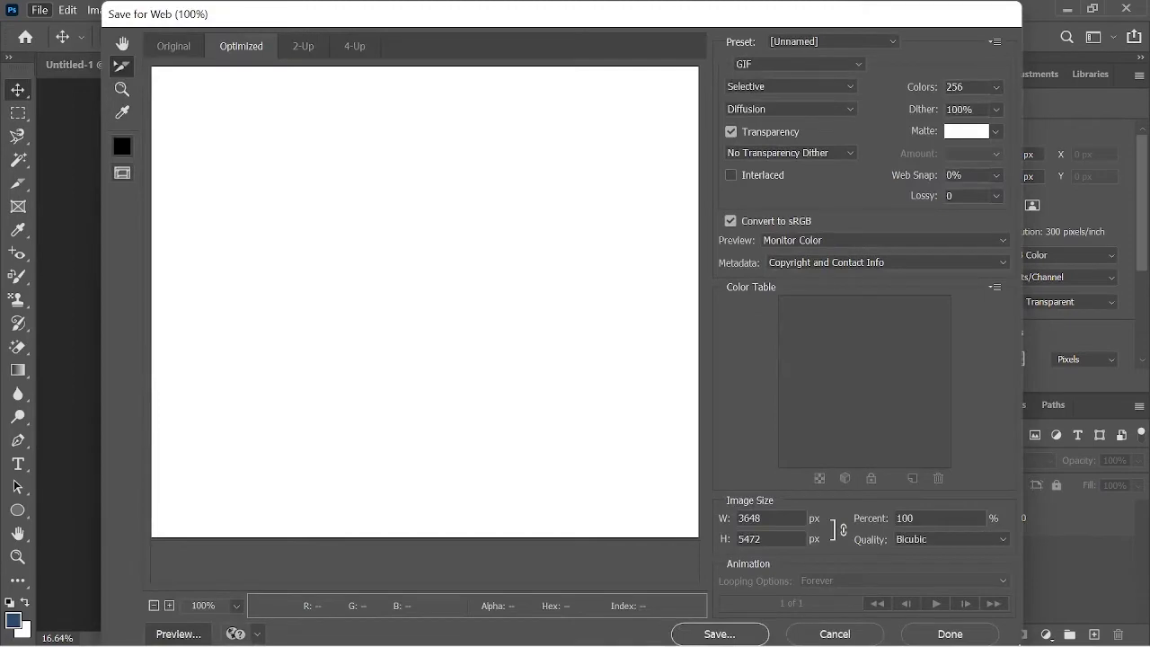
pyautogui.scroll(-1, 425, 301)
pyautogui.scroll(-1, 425, 301)
pyautogui.scroll(-1, 425, 300)
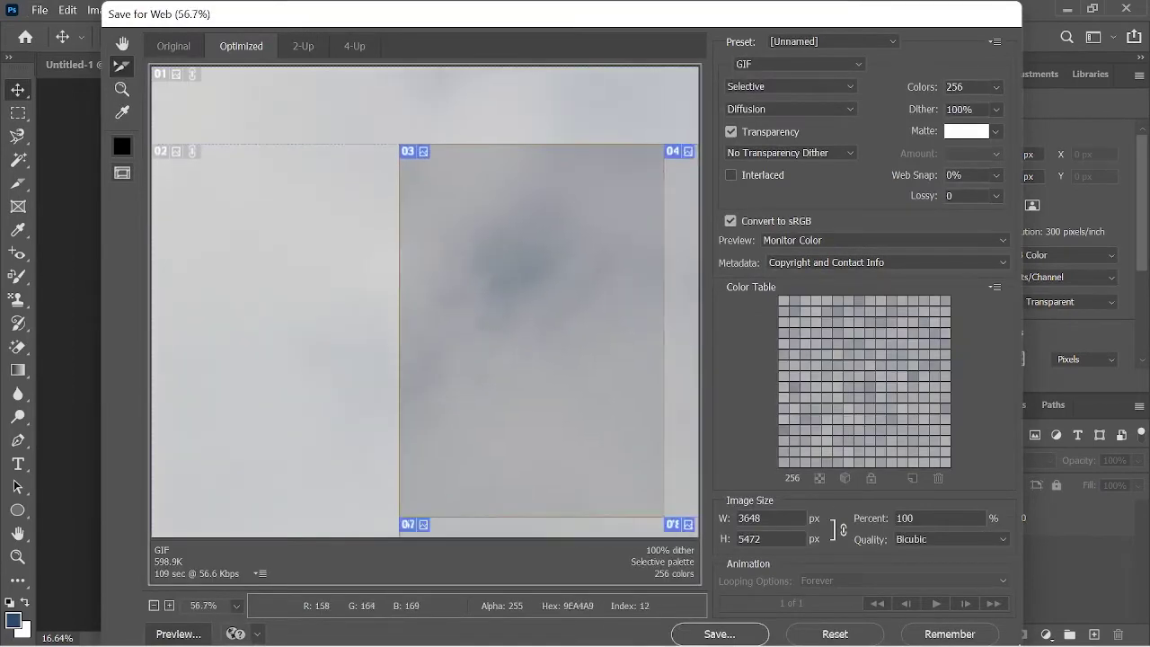
pyautogui.scroll(-2, 425, 301)
pyautogui.scroll(-2, 425, 301)
pyautogui.scroll(-2, 425, 301)
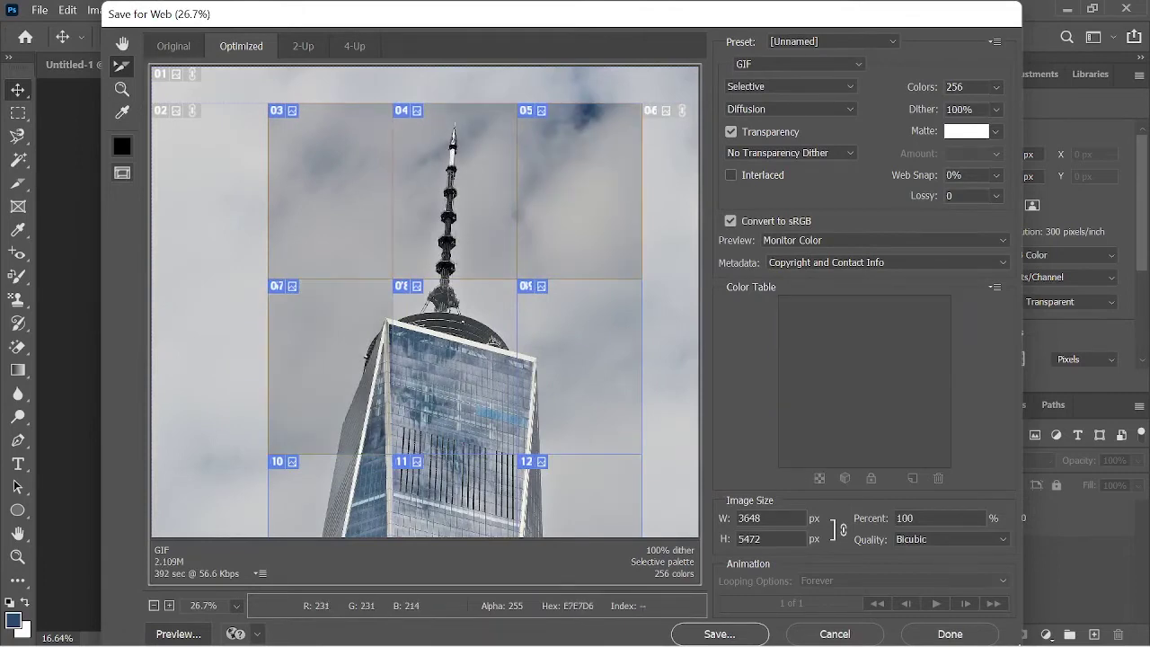
pyautogui.scroll(-2, 425, 301)
pyautogui.scroll(-2, 425, 301)
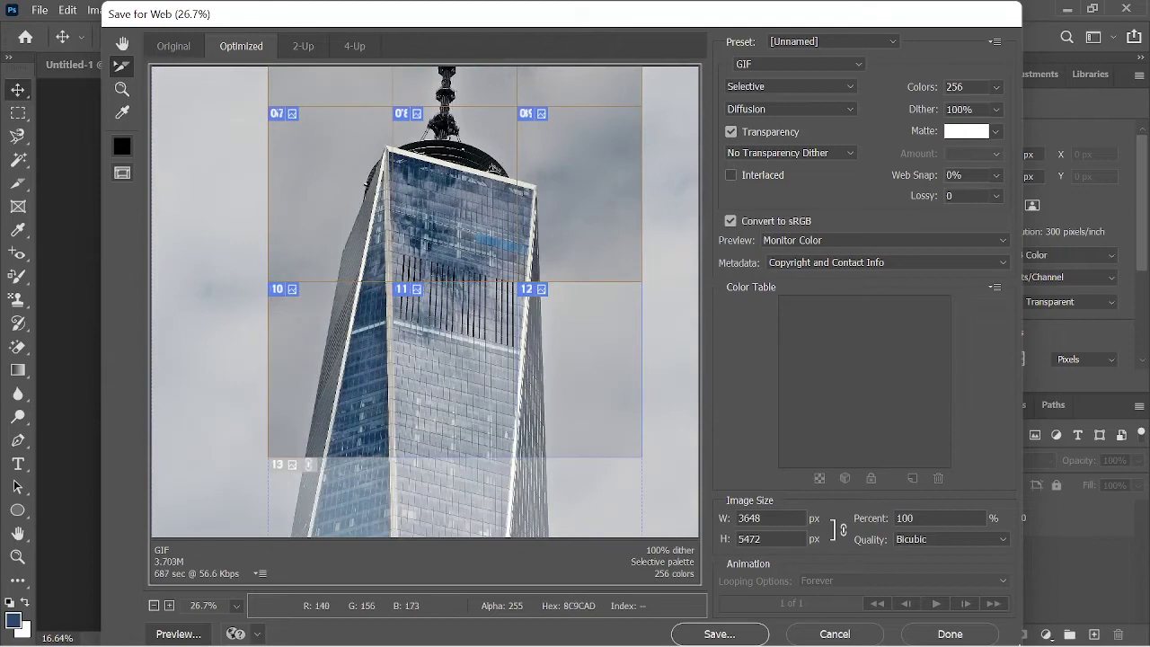
pyautogui.scroll(3, 425, 300)
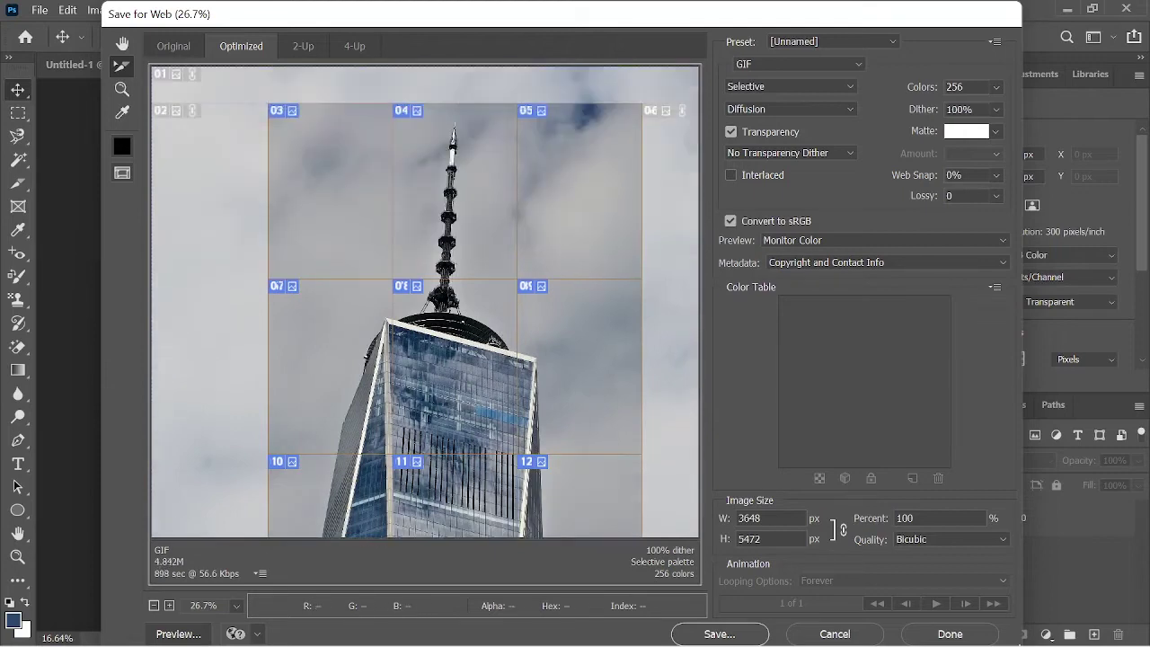
pyautogui.click(934, 633)
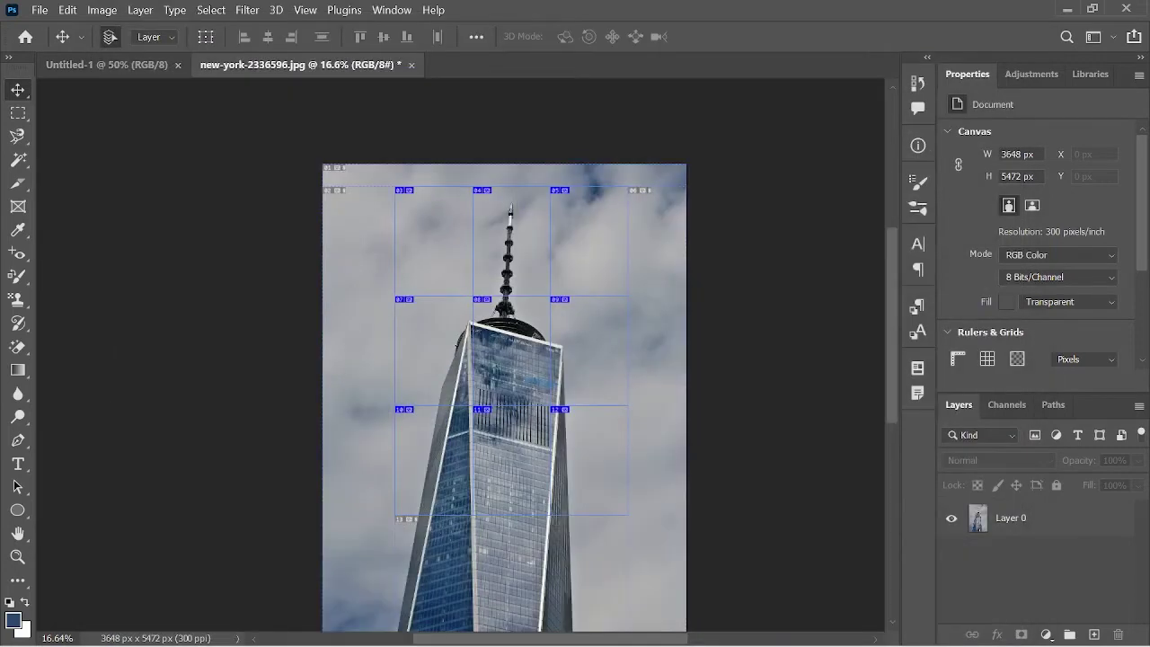
# - Move slice 07 lower down the tower with the Slice Select Tool
pyautogui.moveTo(18, 183); pyautogui.dragTo(90, 232)
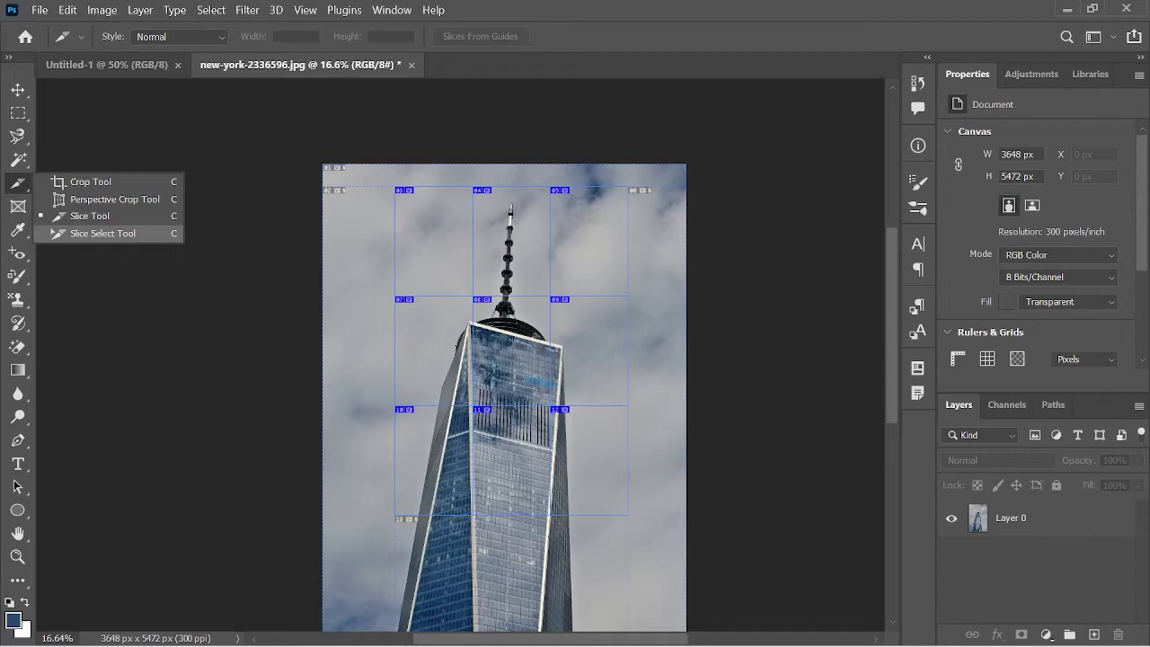
pyautogui.click(100, 233)
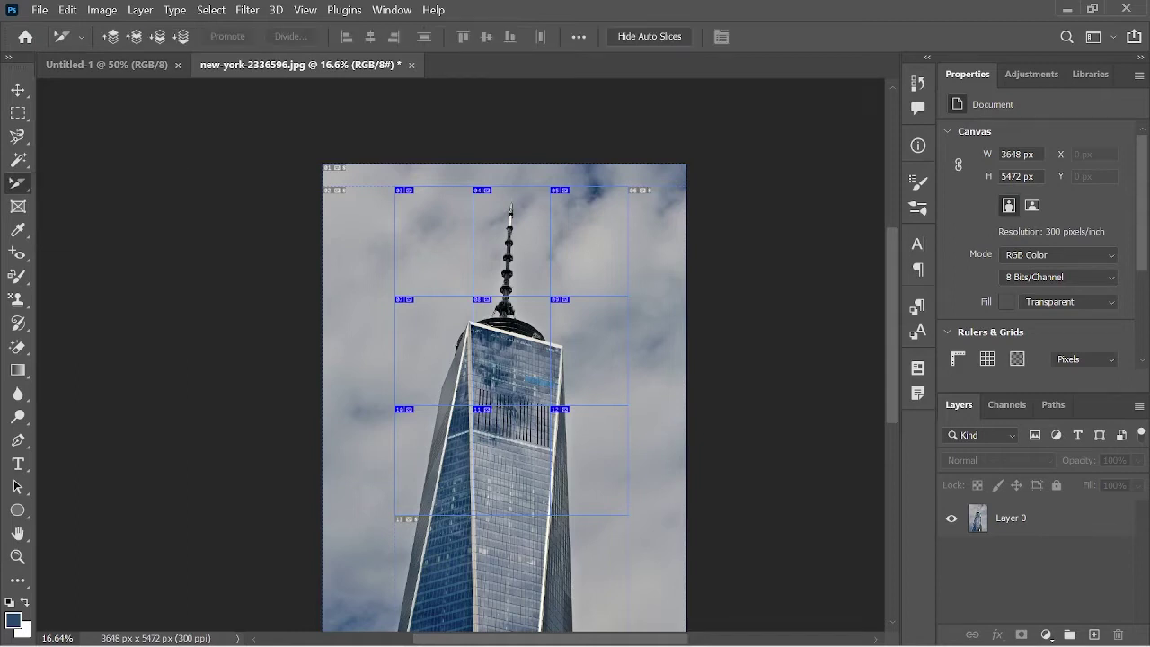
pyautogui.scroll(-1, 504, 383)
pyautogui.moveTo(435, 287); pyautogui.dragTo(467, 498)
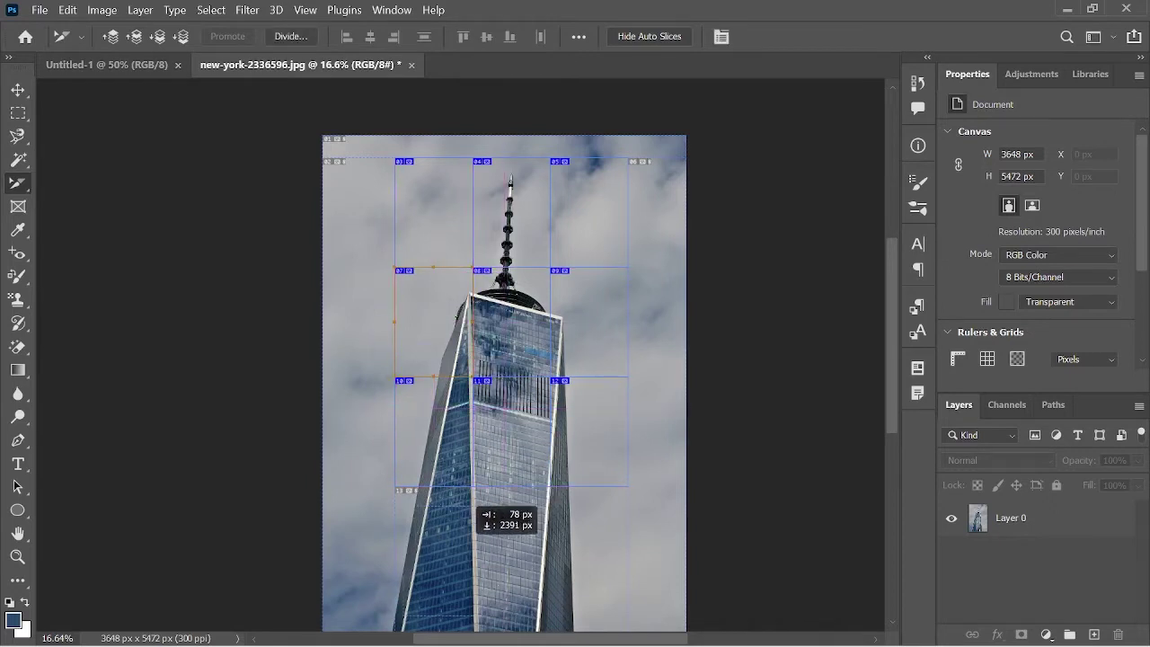
pyautogui.moveTo(467, 498); pyautogui.dragTo(467, 503)
pyautogui.scroll(-2, 467, 503)
pyautogui.scroll(-1, 467, 503)
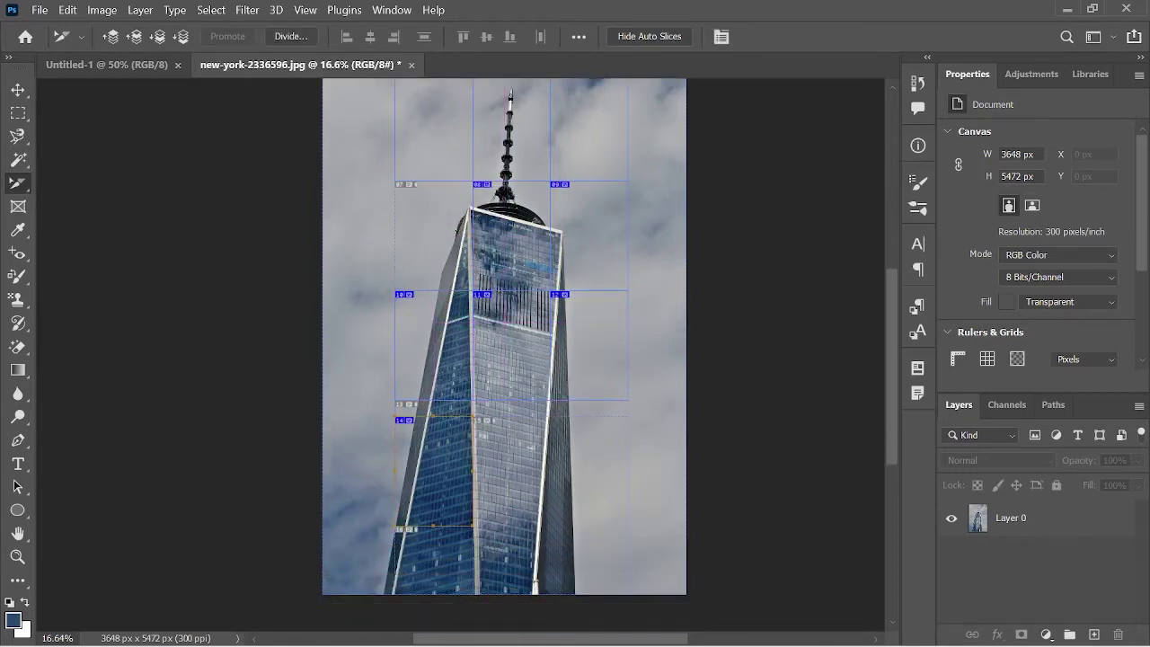
pyautogui.scroll(1, 504, 344)
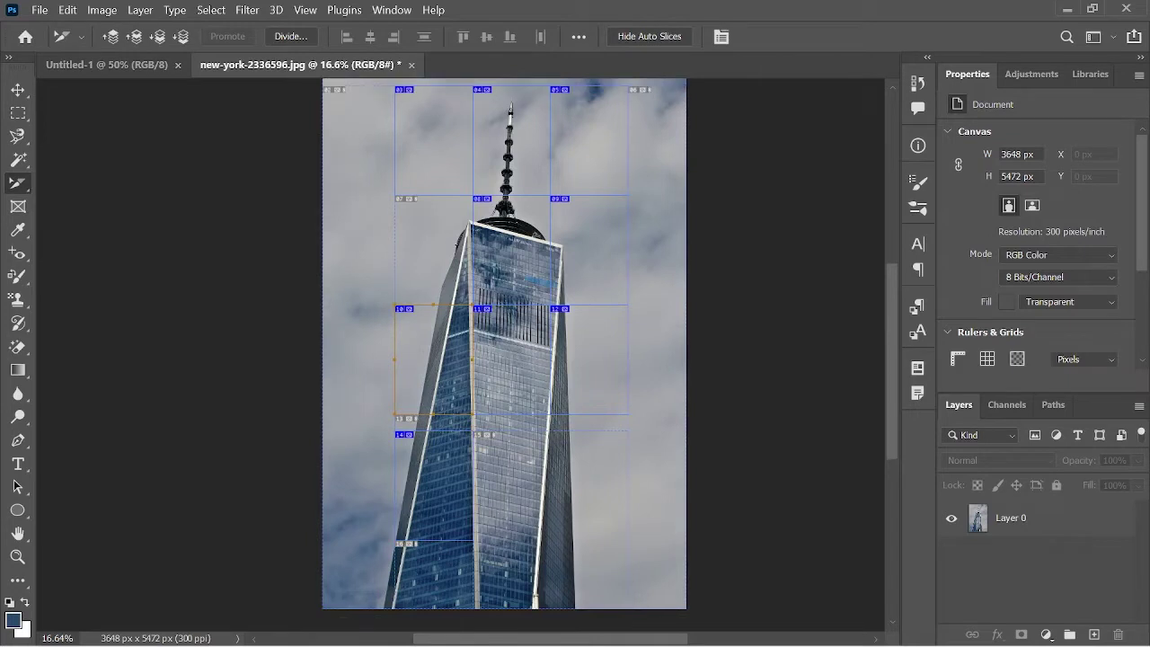
pyautogui.scroll(1, 504, 344)
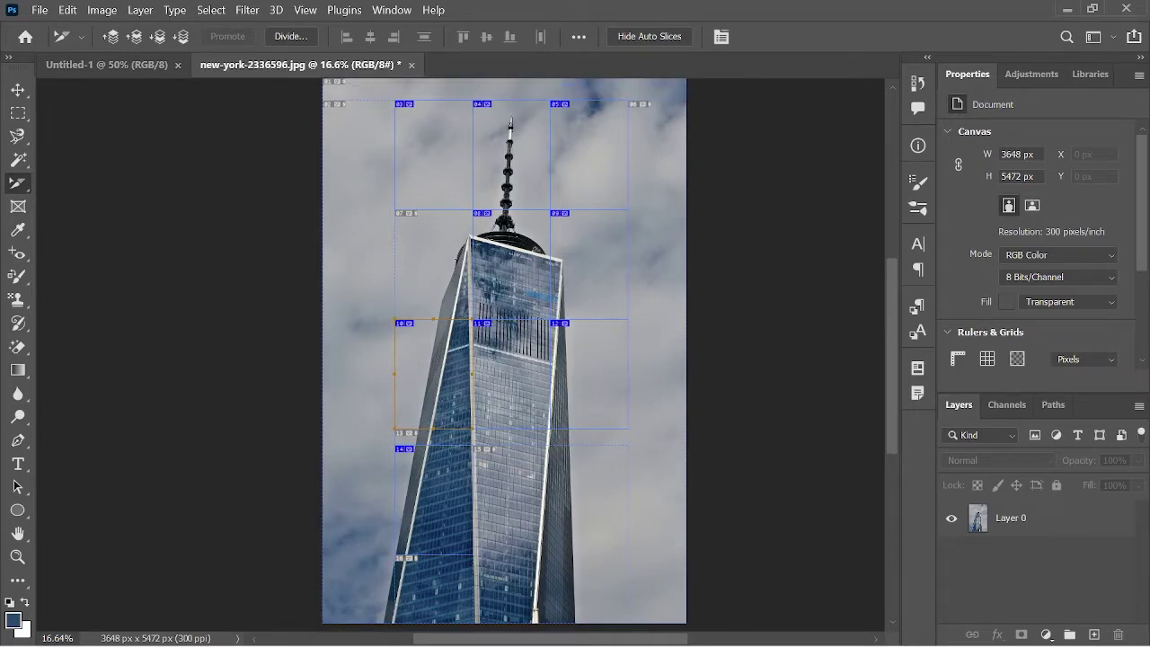
# - Widen slice 07 and slice 08 leftward by dragging their edges
pyautogui.moveTo(395, 374); pyautogui.dragTo(395, 373)
pyautogui.moveTo(368, 429); pyautogui.dragTo(344, 430)
pyautogui.scroll(1, 344, 431)
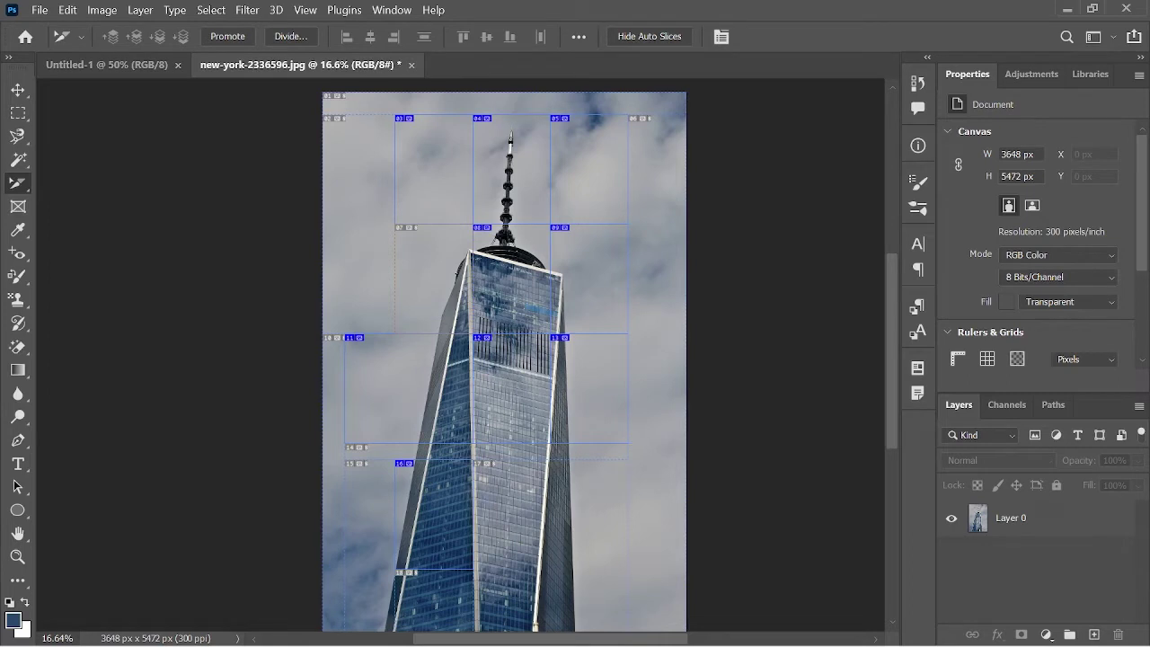
pyautogui.click(512, 278)
pyautogui.scroll(1, 512, 279)
pyautogui.moveTo(473, 294); pyautogui.dragTo(344, 294)
pyautogui.scroll(2, 344, 293)
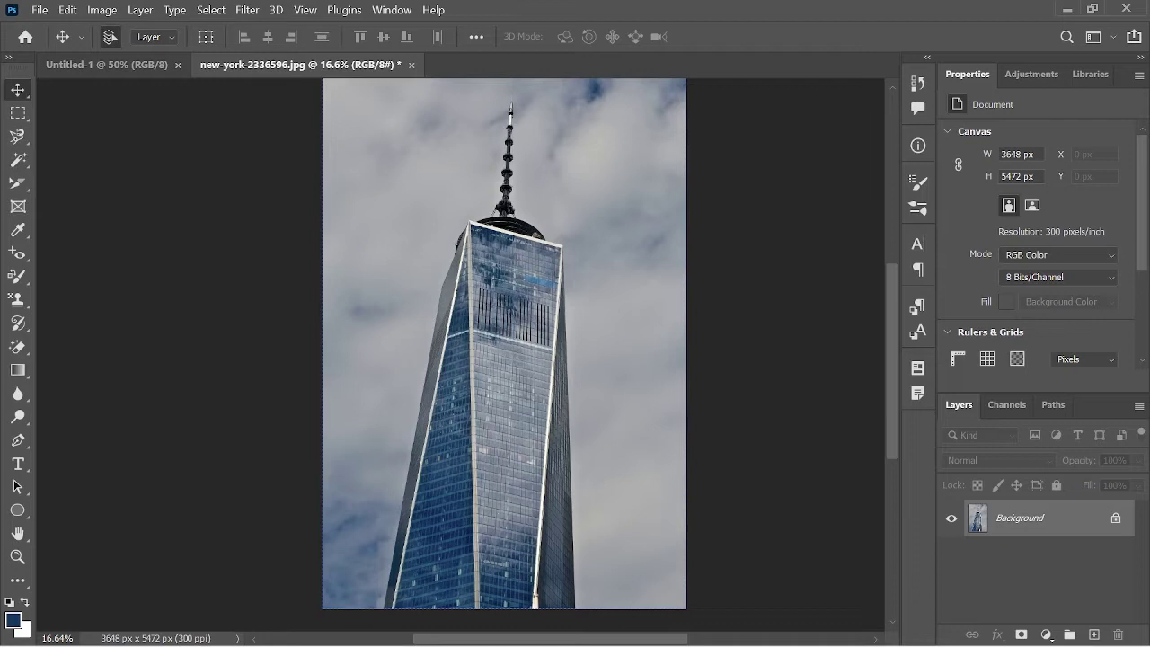
pyautogui.press('i')
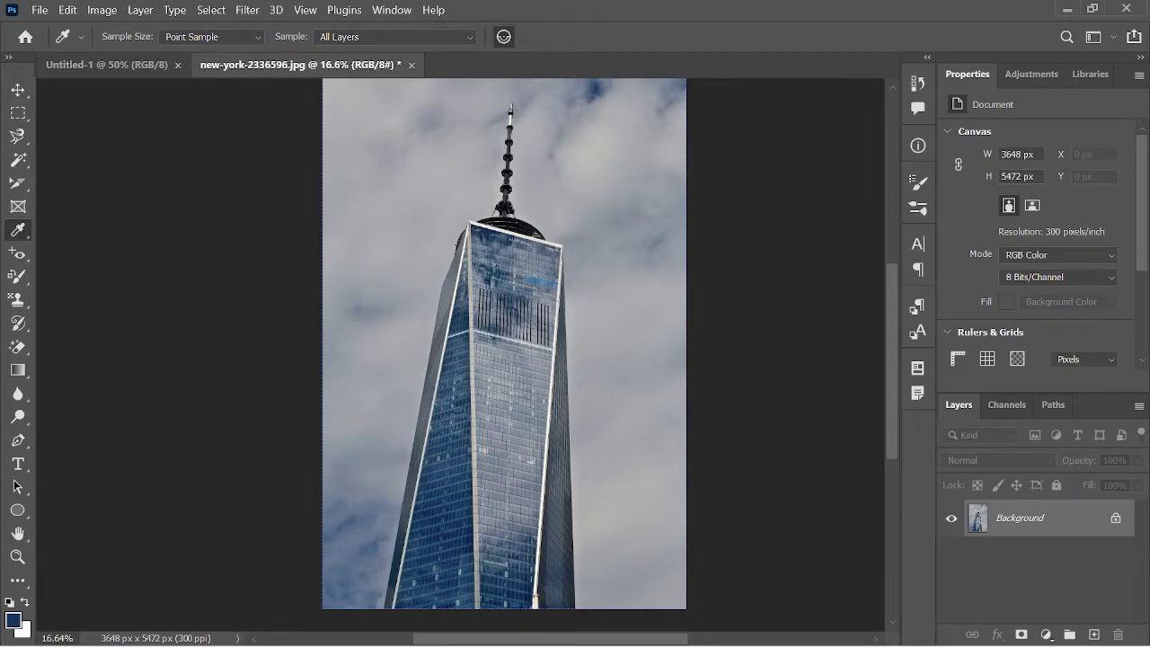
# - Sample the tower's blue glass as the foreground colour with the Eyedropper
pyautogui.scroll(-2, 504, 344)
pyautogui.scroll(3, 553, 369)
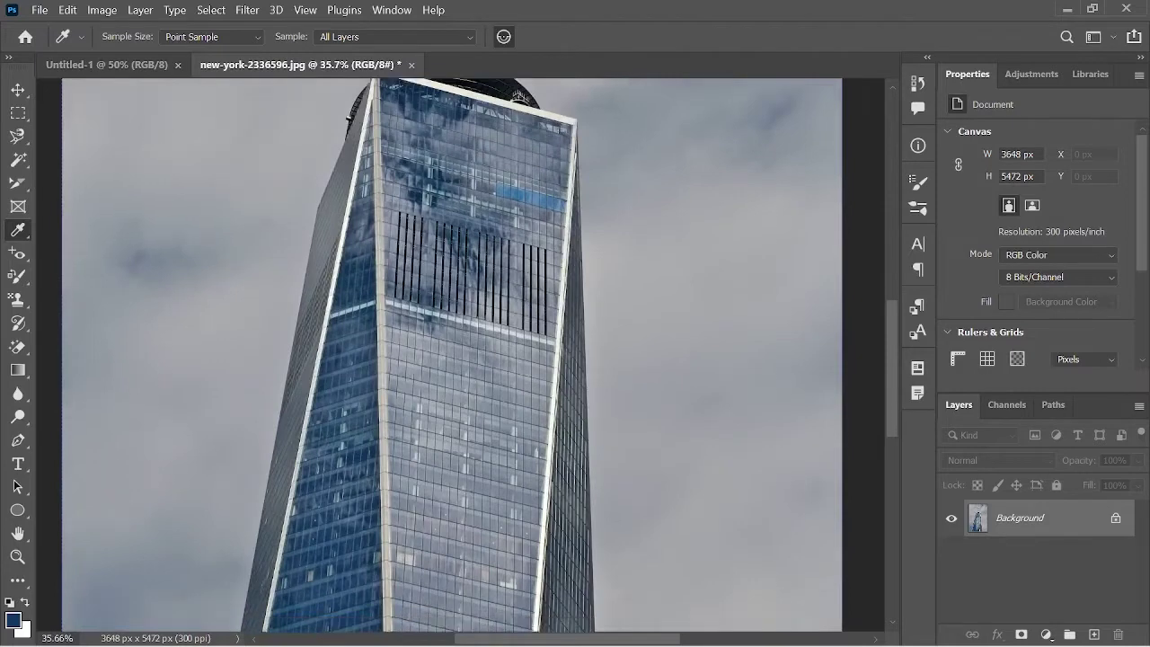
pyautogui.scroll(1, 521, 359)
pyautogui.scroll(-2, 451, 355)
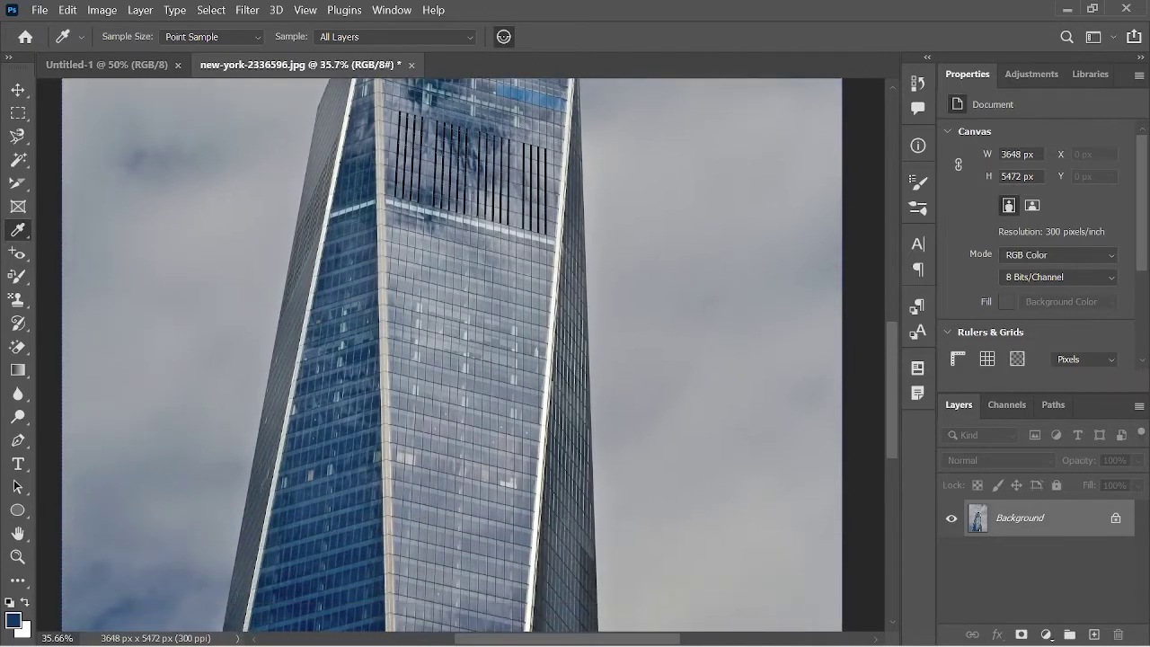
pyautogui.scroll(-1, 481, 355)
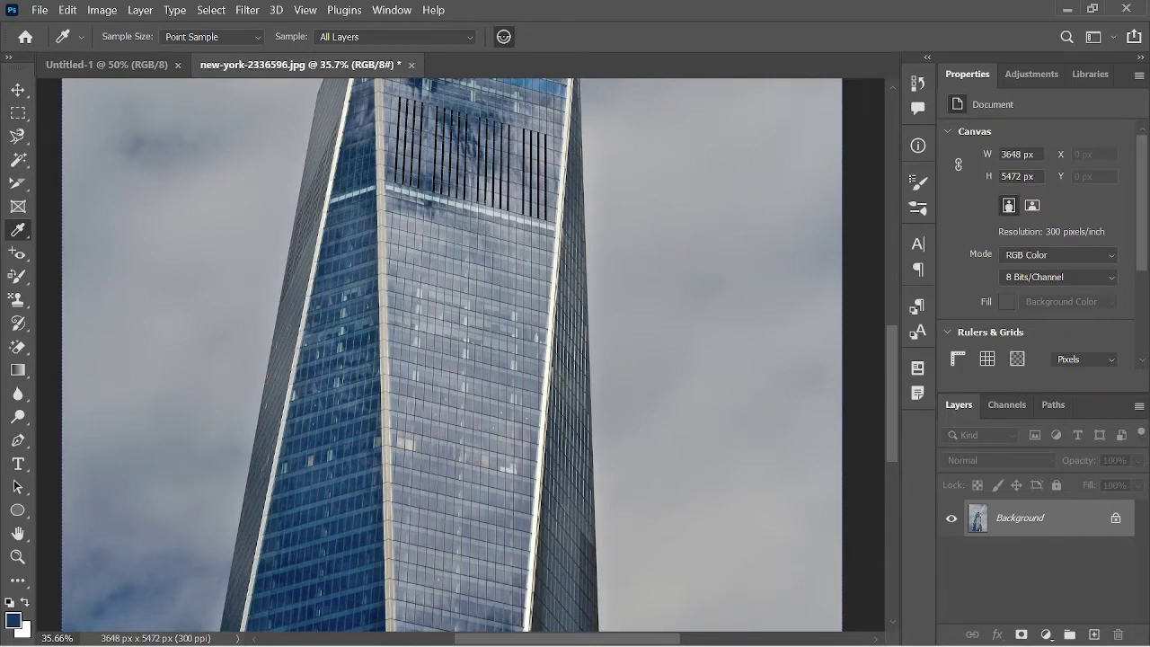
pyautogui.click(364, 340)
# - Confirm in the Color Picker that the foreground hex is 02335e, without changing it
pyautogui.click(12, 619)
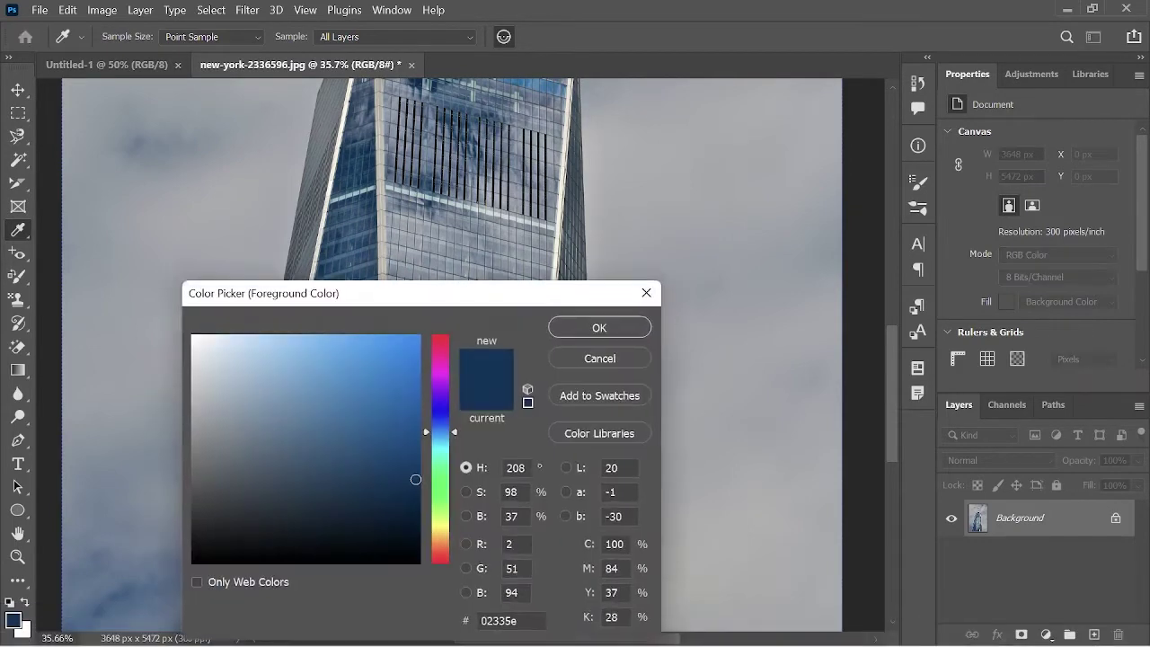
pyautogui.click(503, 620)
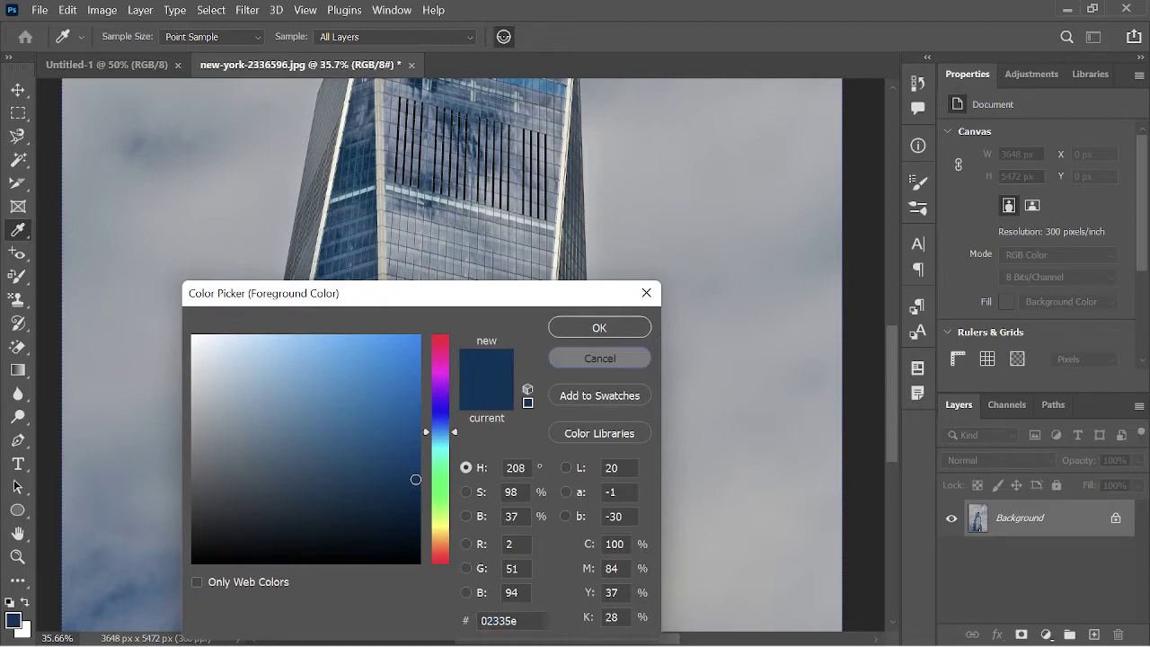
pyautogui.click(599, 357)
pyautogui.scroll(3, 449, 359)
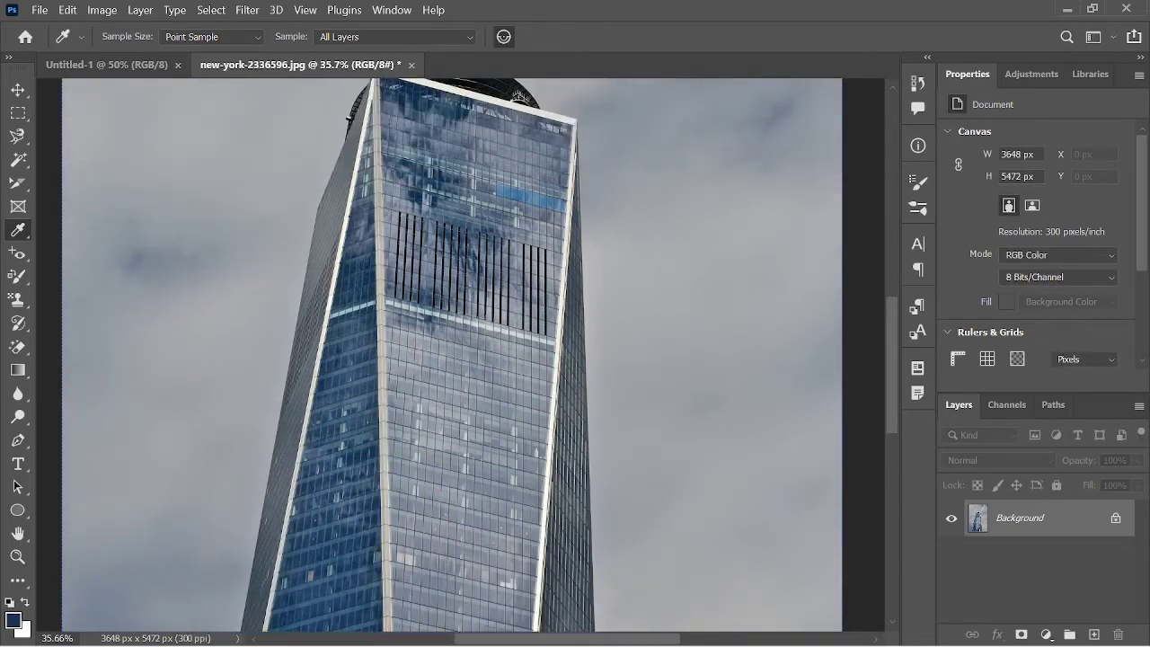
pyautogui.rightClick(17, 230)
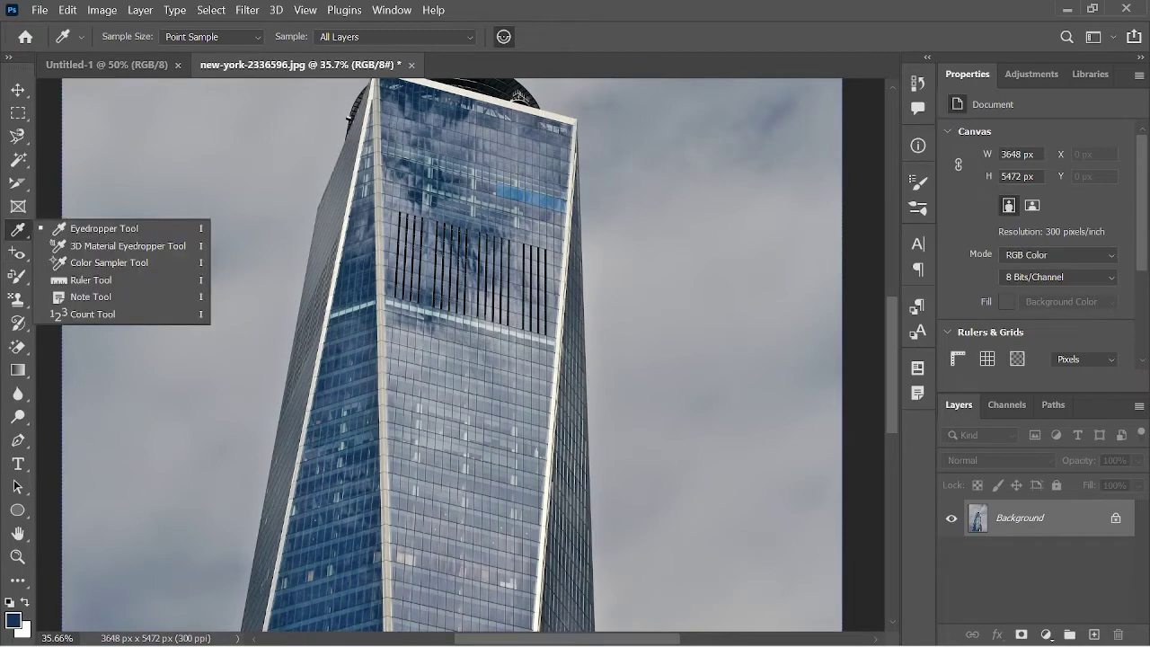
# - Place a colour sampler point on the tower's glass, reading RGB 39/73/118
pyautogui.click(108, 262)
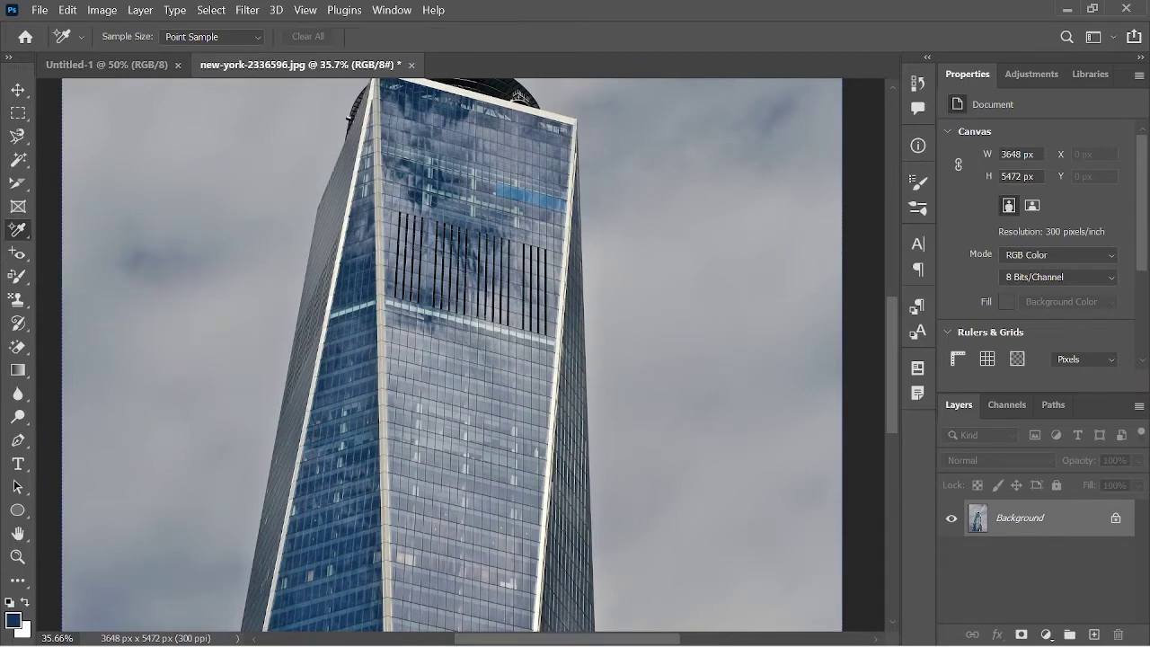
pyautogui.scroll(-2, 453, 354)
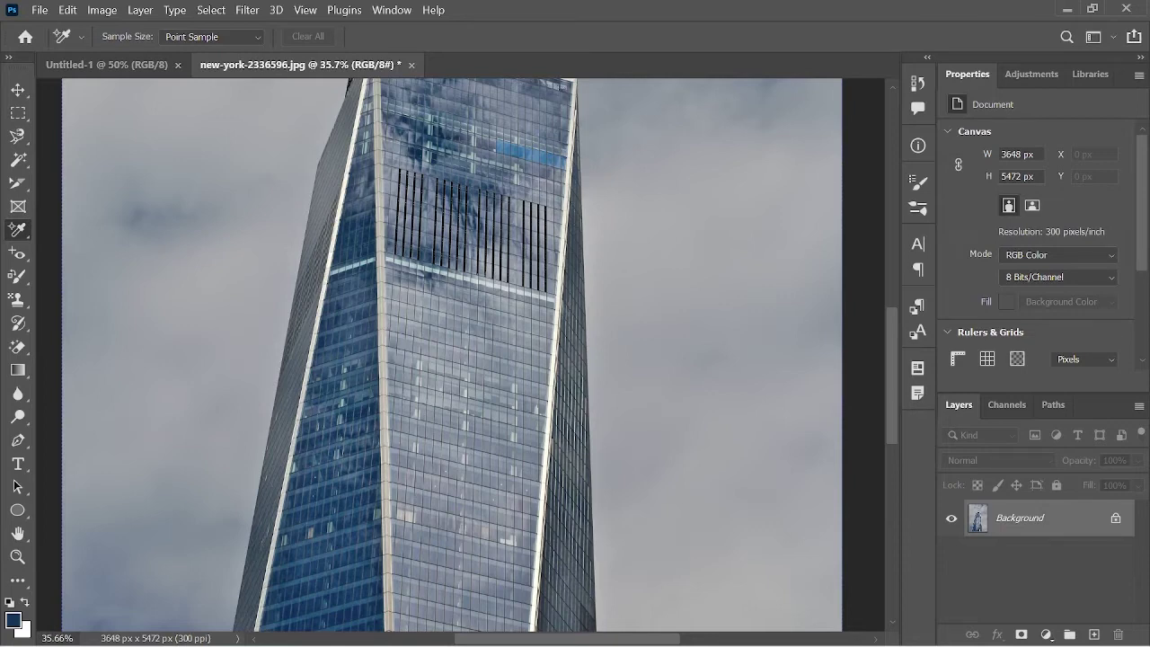
pyautogui.scroll(1, 450, 355)
pyautogui.scroll(1, 450, 355)
pyautogui.scroll(2, 449, 355)
pyautogui.scroll(1, 449, 355)
pyautogui.scroll(1, 449, 355)
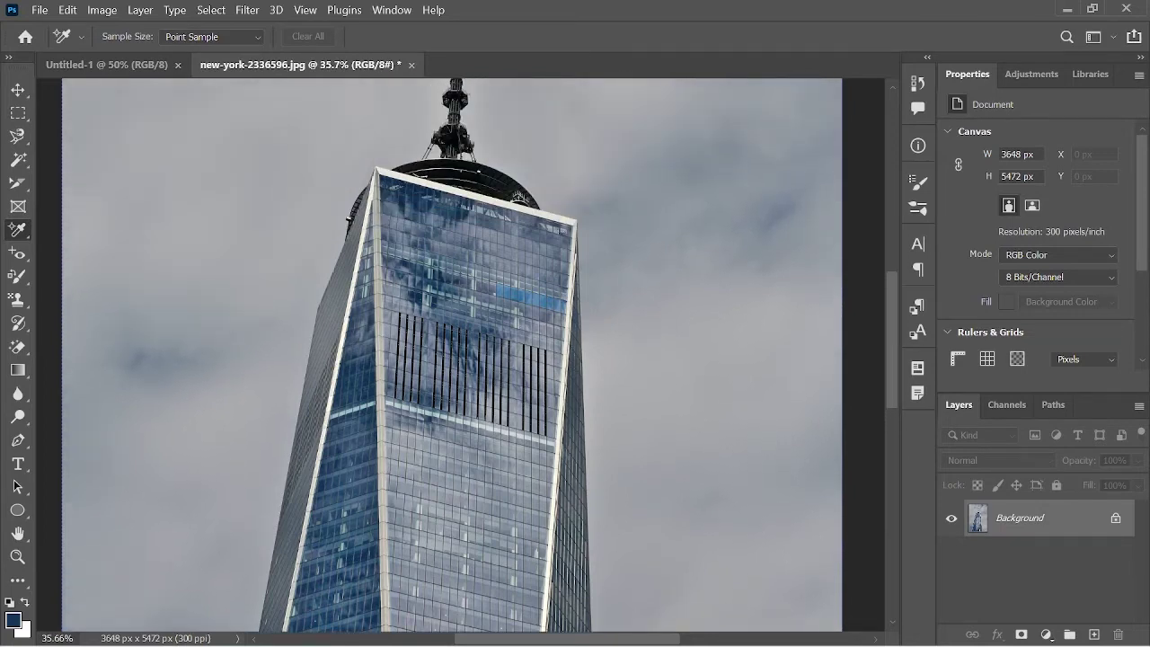
pyautogui.scroll(1, 449, 355)
pyautogui.scroll(-5, 449, 355)
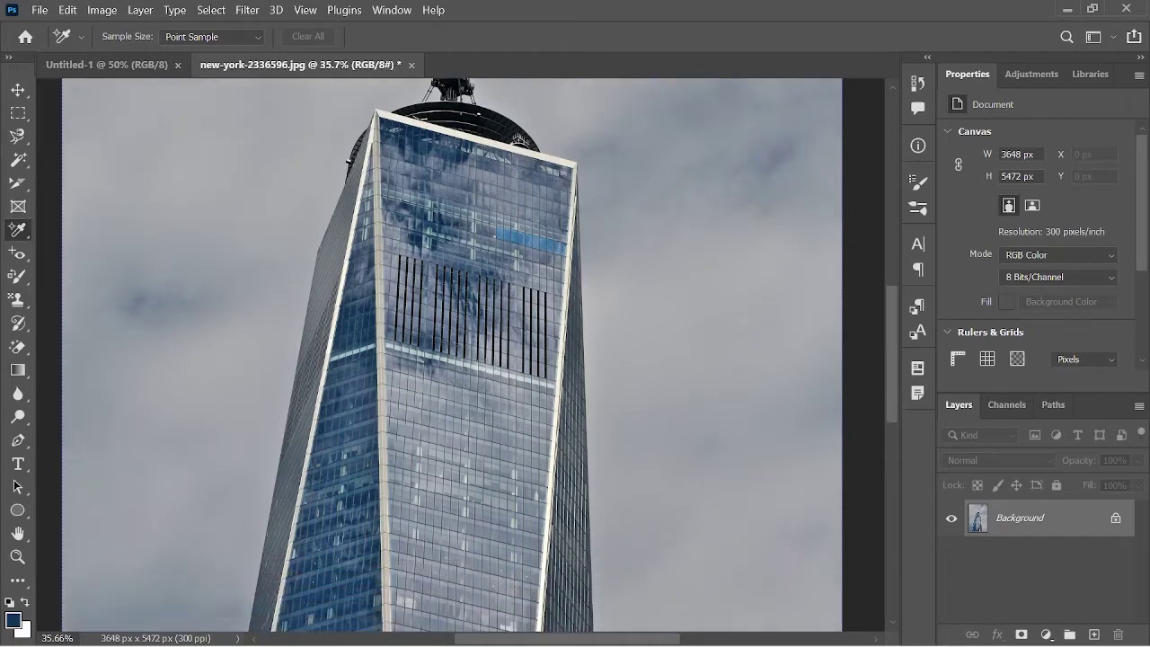
pyautogui.scroll(-3, 449, 355)
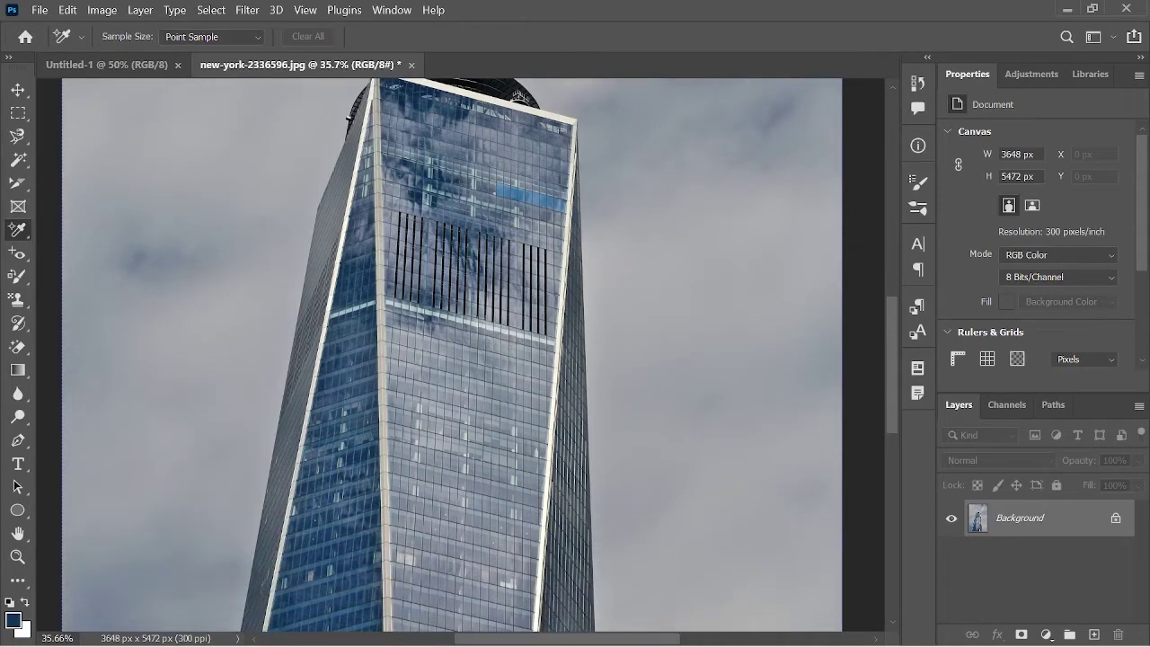
pyautogui.click(360, 312)
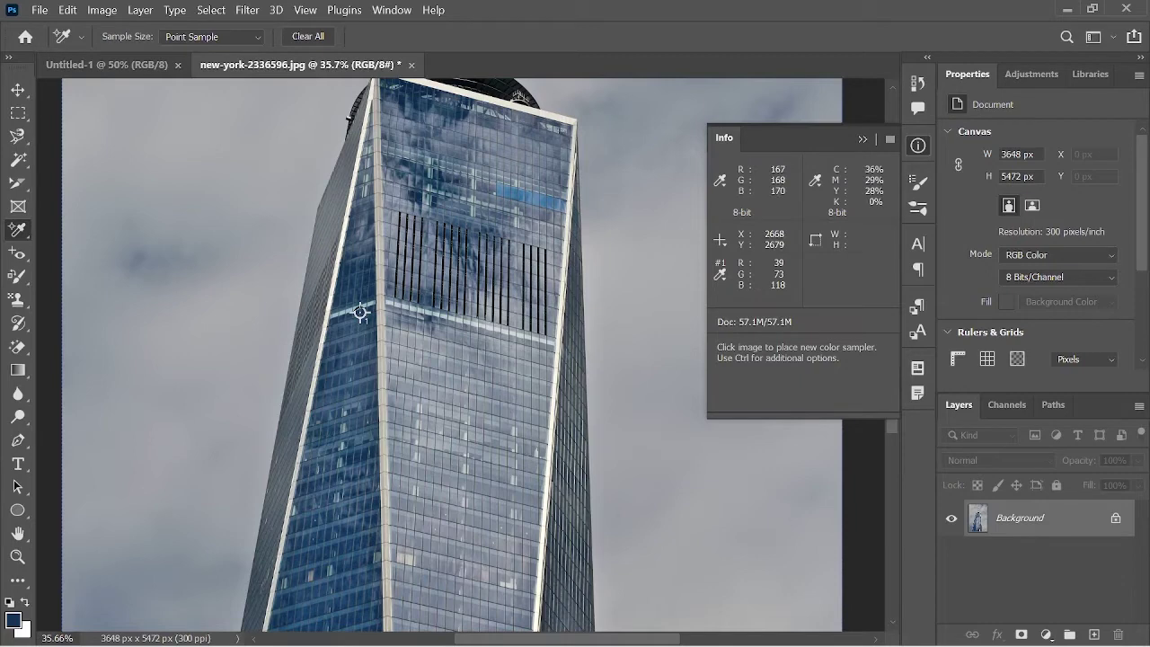
# - Add four extra colour samplers on the sky
pyautogui.click(630, 267)
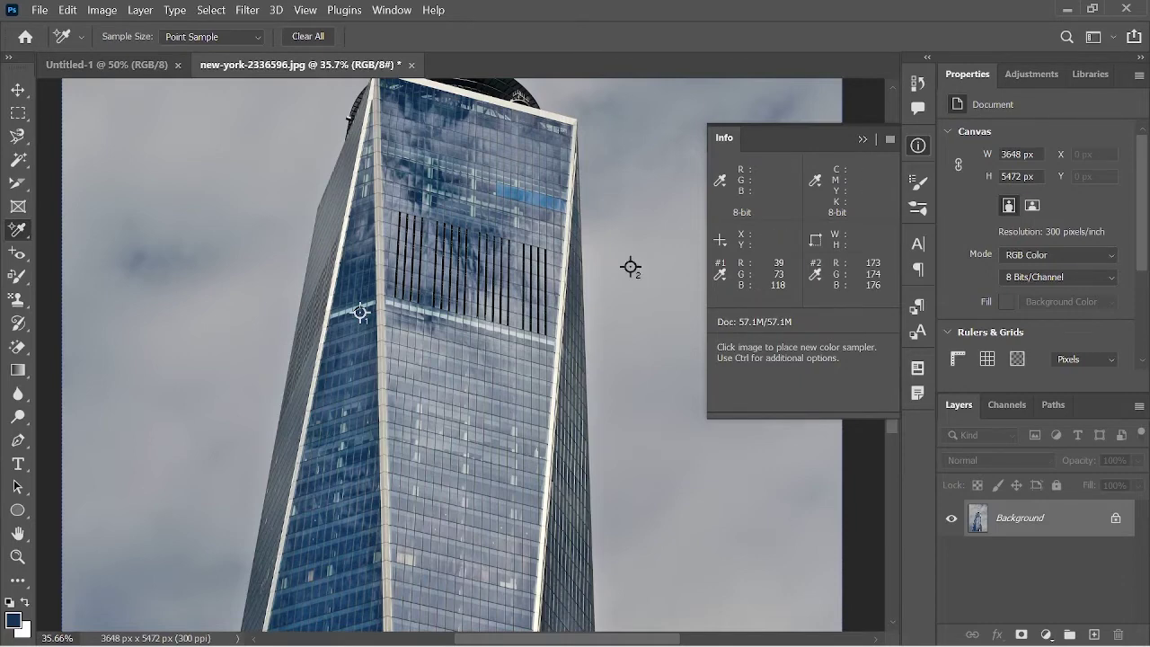
pyautogui.click(605, 162)
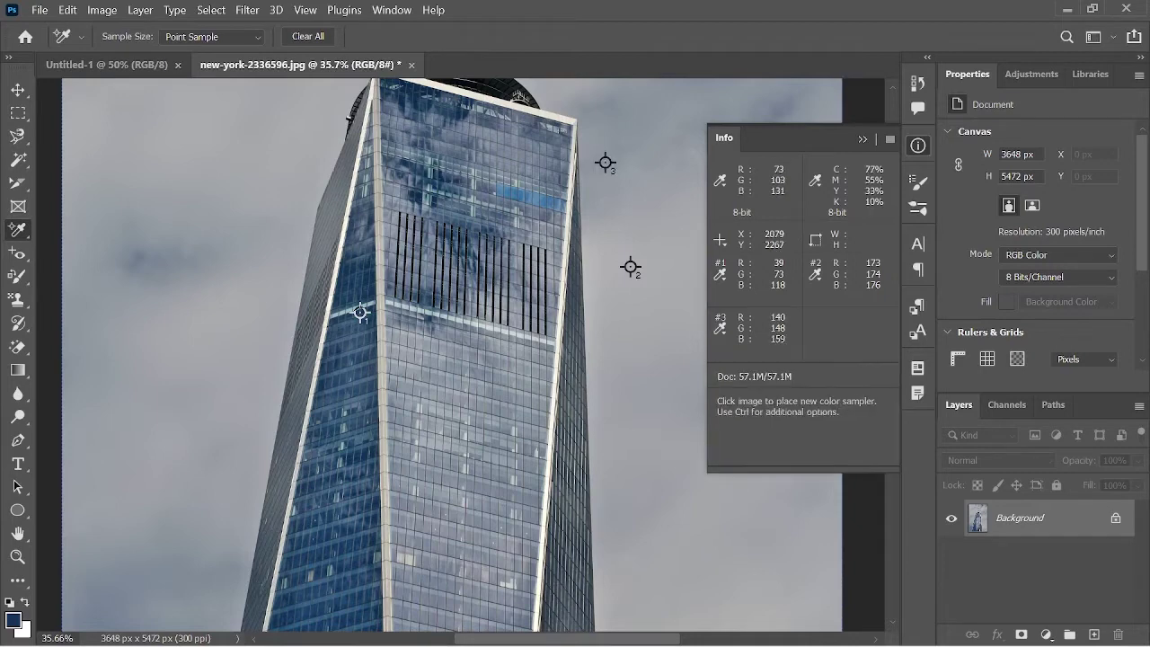
pyautogui.click(309, 195)
pyautogui.click(284, 327)
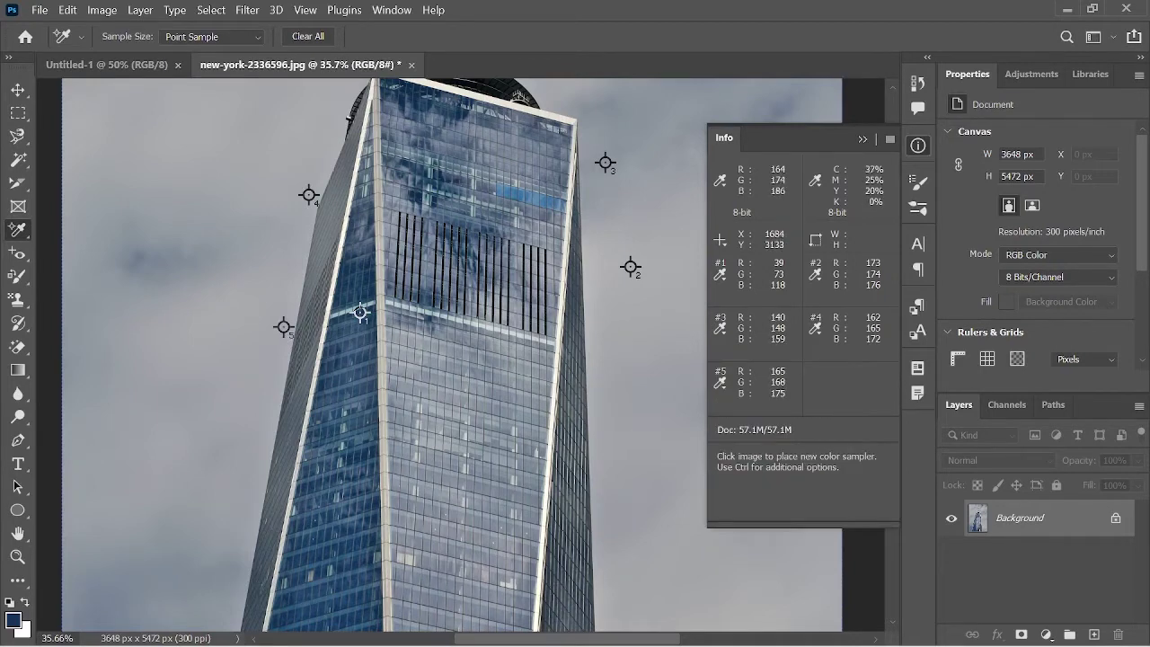
# - Delete the four sky samplers and close the Info panel
pyautogui.keyDown('alt'); pyautogui.click(284, 327); pyautogui.keyUp('alt')
pyautogui.keyDown('alt'); pyautogui.click(309, 194); pyautogui.keyUp('alt')
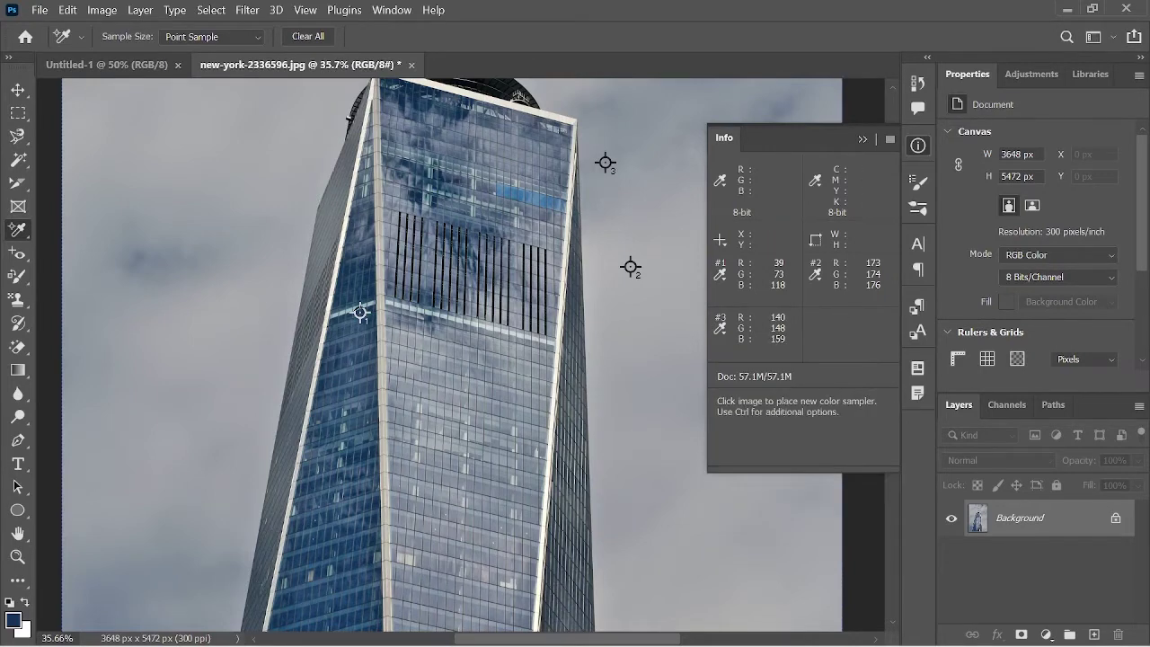
pyautogui.keyDown('alt'); pyautogui.click(605, 162); pyautogui.keyUp('alt')
pyautogui.keyDown('alt'); pyautogui.click(631, 267); pyautogui.keyUp('alt')
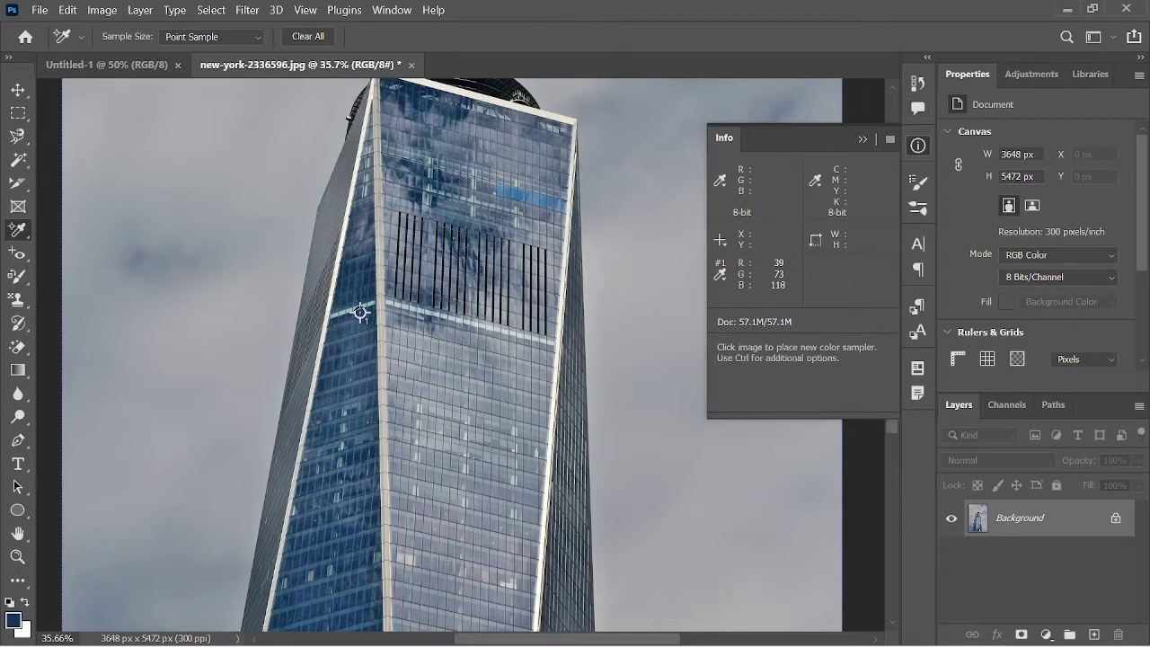
pyautogui.click(862, 140)
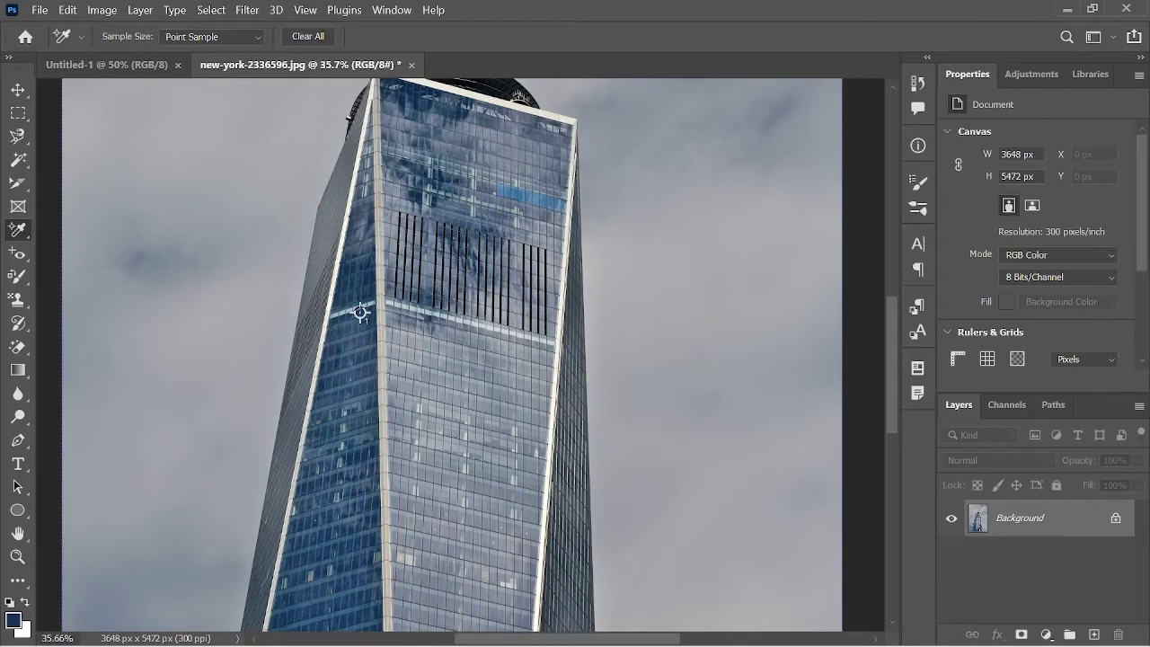
pyautogui.rightClick(17, 229)
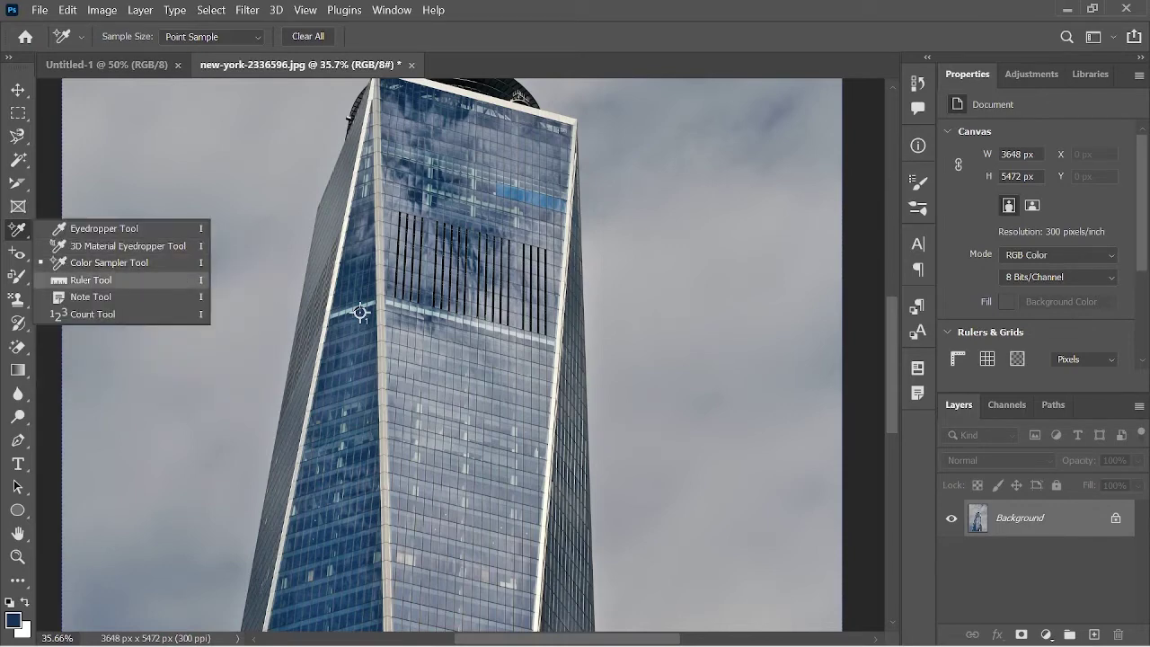
# - Choose the Ruler Tool and navigate the view along the tower from spire to base
pyautogui.click(91, 279)
pyautogui.scroll(5, 449, 360)
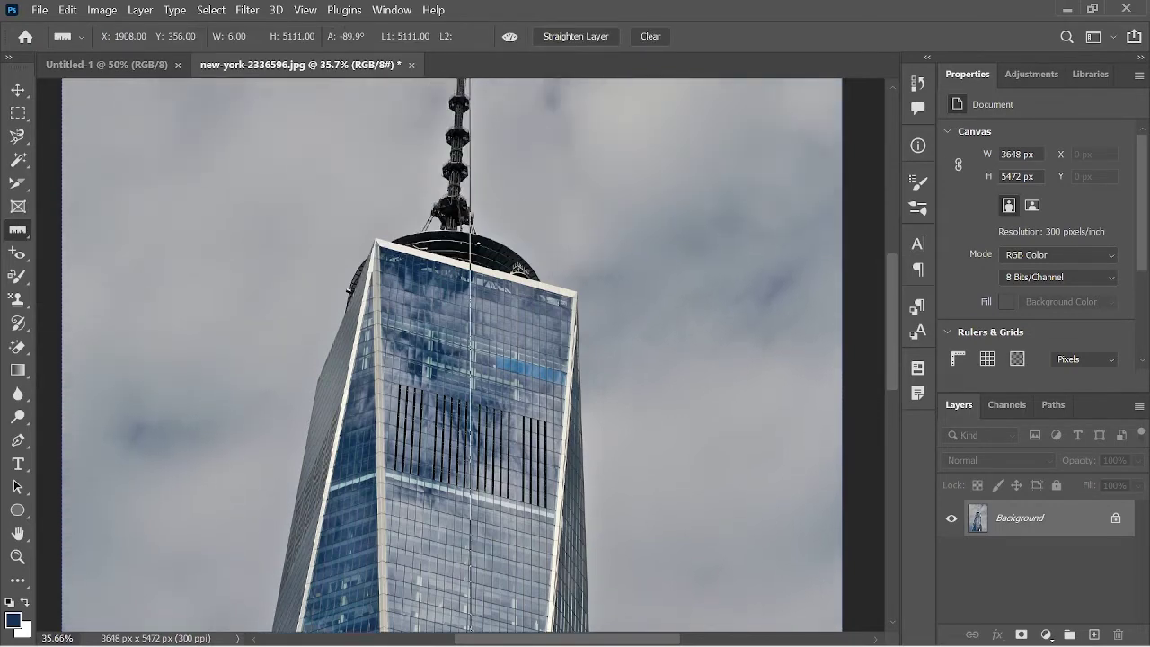
pyautogui.scroll(-2, 567, 523)
pyautogui.scroll(-2, 567, 524)
pyautogui.scroll(-2, 568, 523)
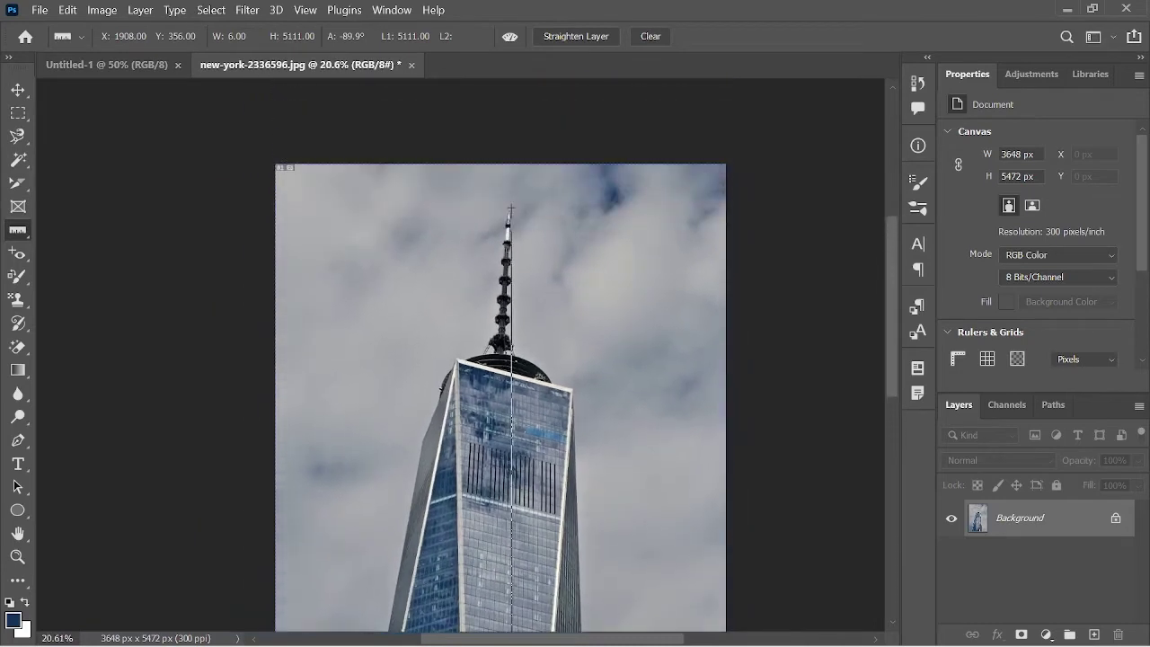
pyautogui.scroll(-2, 567, 524)
pyautogui.scroll(-1, 568, 524)
pyautogui.scroll(-1, 567, 523)
pyautogui.scroll(-1, 568, 523)
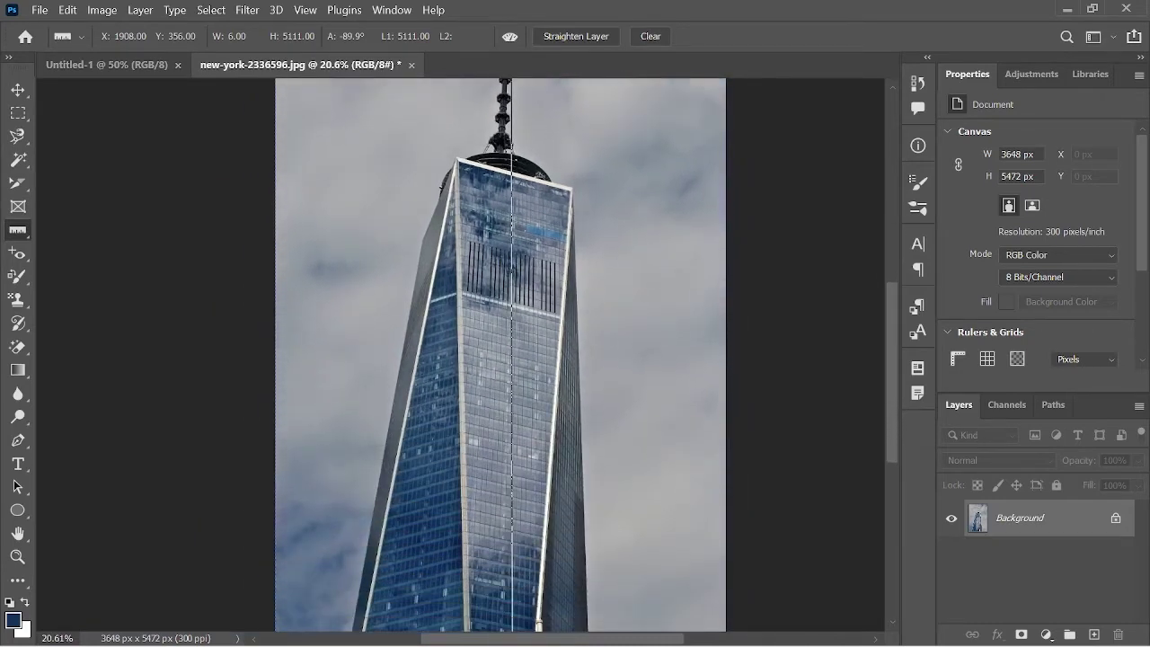
pyautogui.scroll(-1, 568, 524)
pyautogui.scroll(1, 500, 352)
pyautogui.scroll(1, 500, 352)
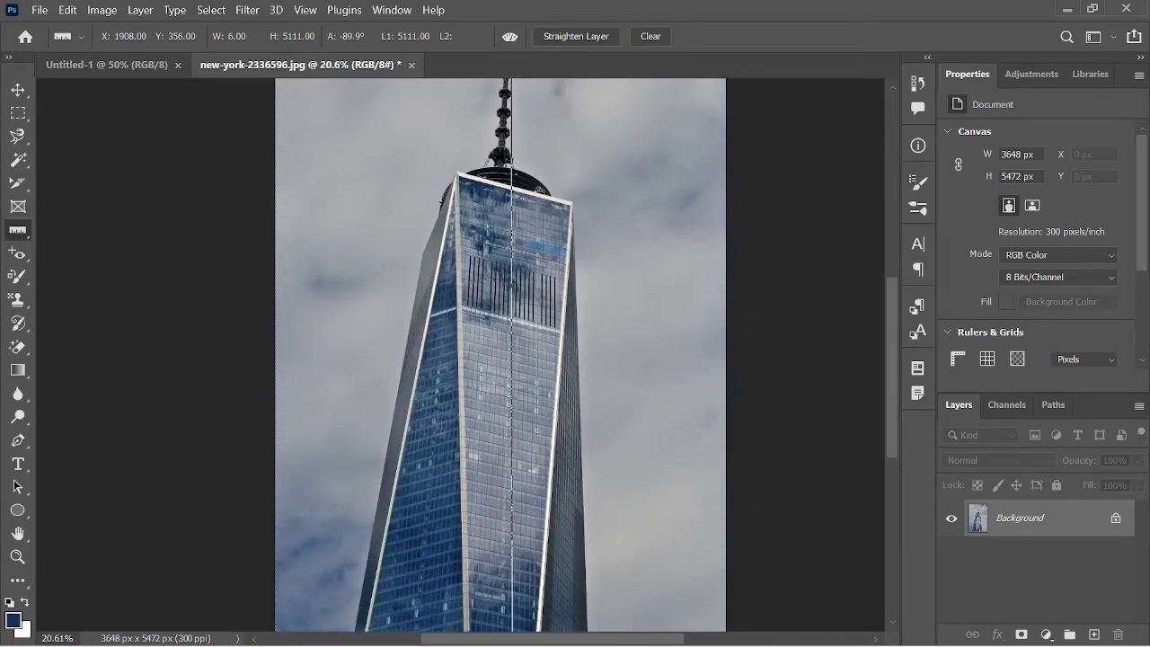
pyautogui.scroll(1, 500, 355)
pyautogui.scroll(1, 500, 355)
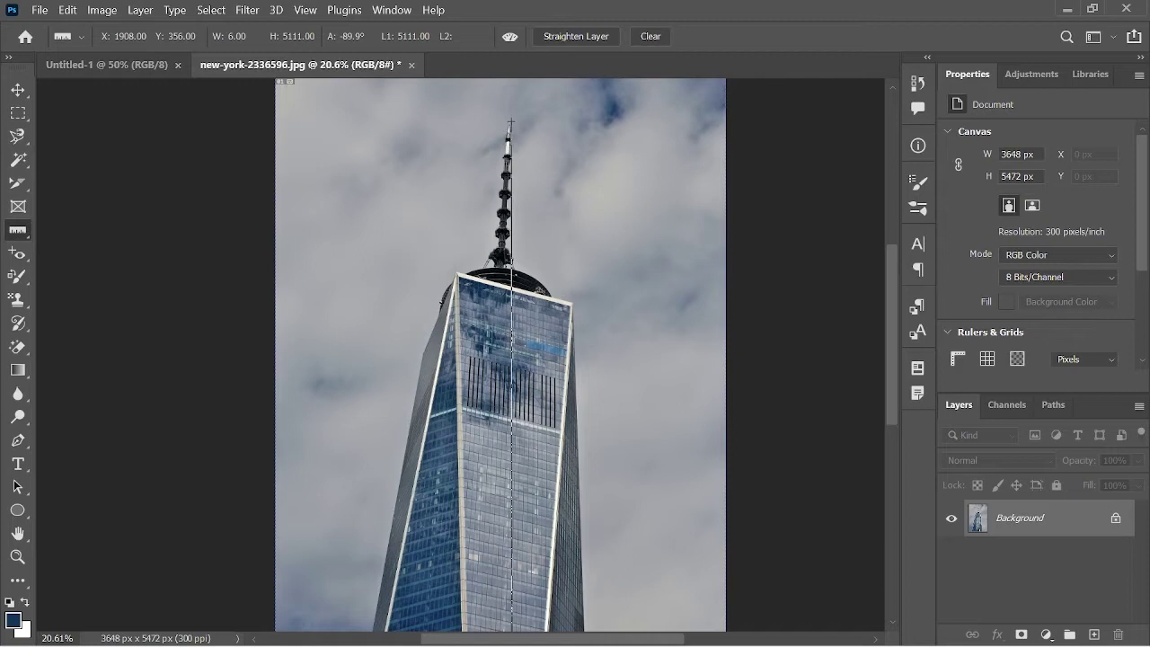
pyautogui.scroll(-2, 500, 355)
pyautogui.scroll(-3, 500, 355)
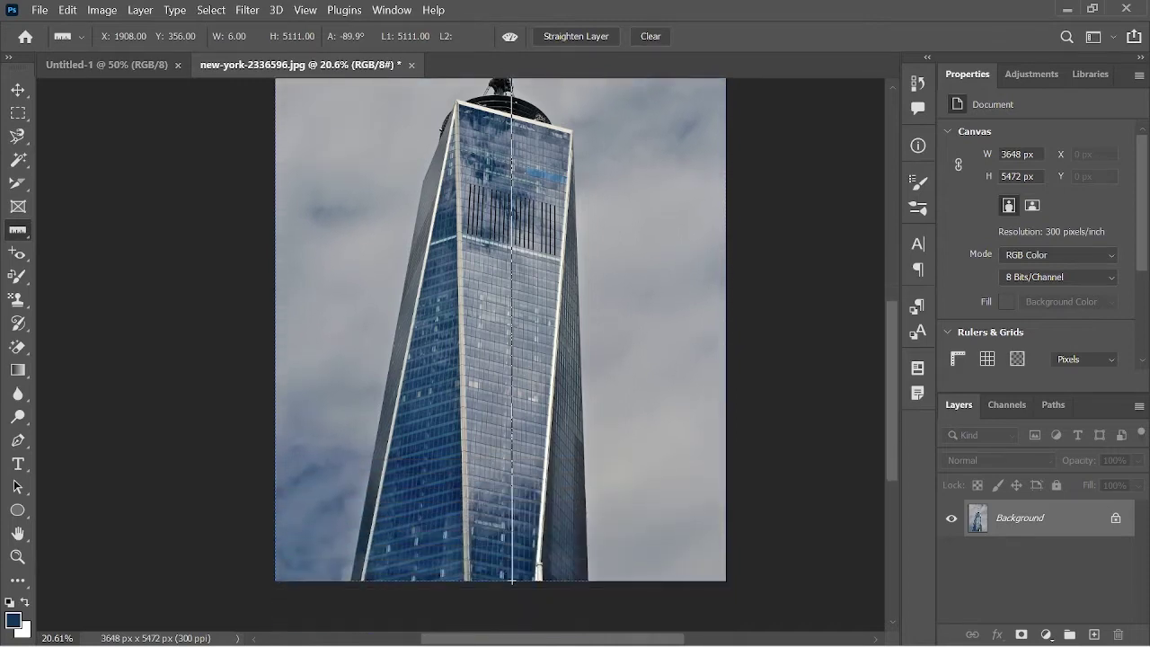
pyautogui.scroll(-2, 500, 355)
# - Adjust the ruler's bottom endpoint so it measures 5111 px at exactly -90.0°
pyautogui.moveTo(512, 480); pyautogui.dragTo(509, 480)
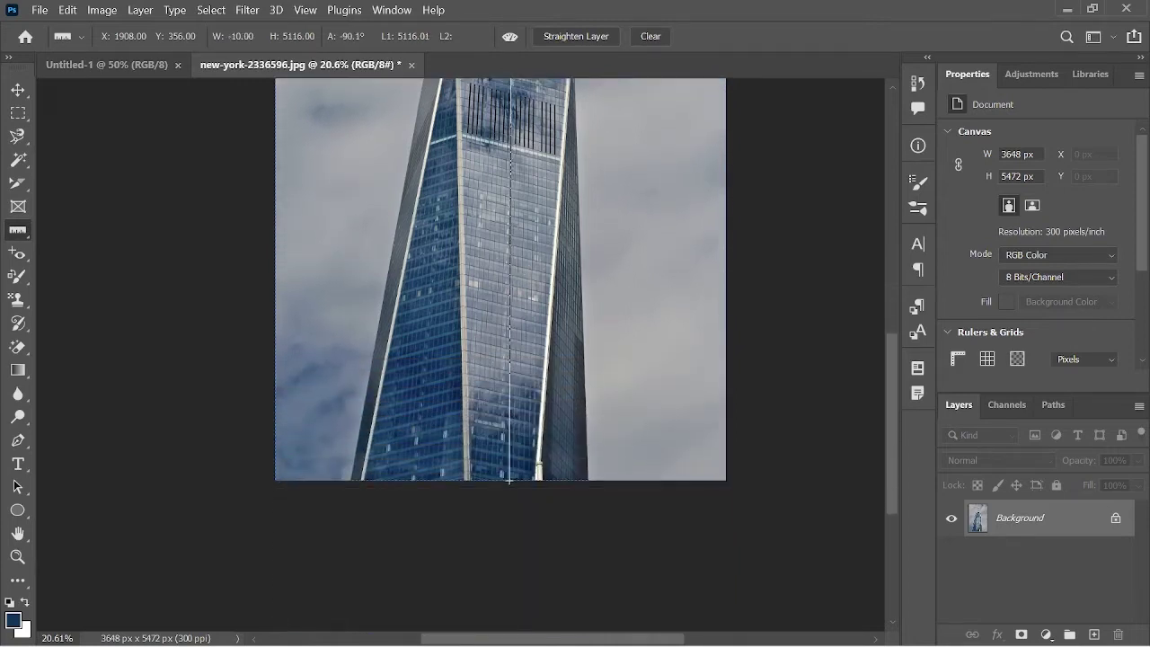
pyautogui.moveTo(509, 480); pyautogui.dragTo(510, 480)
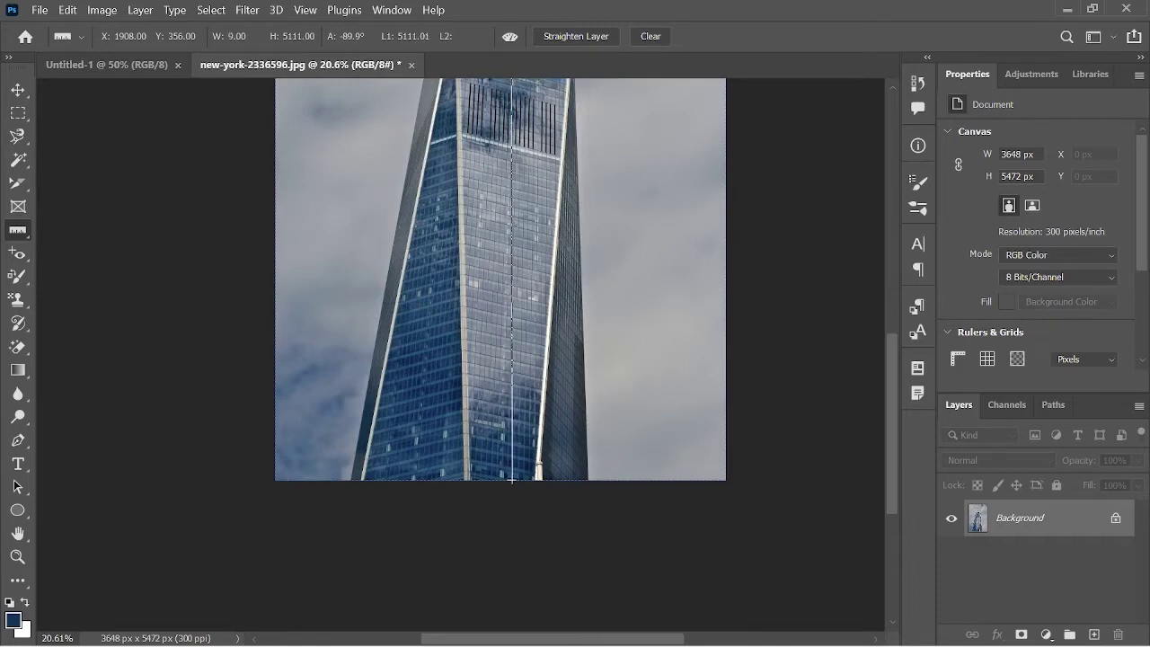
pyautogui.scroll(5, 510, 481)
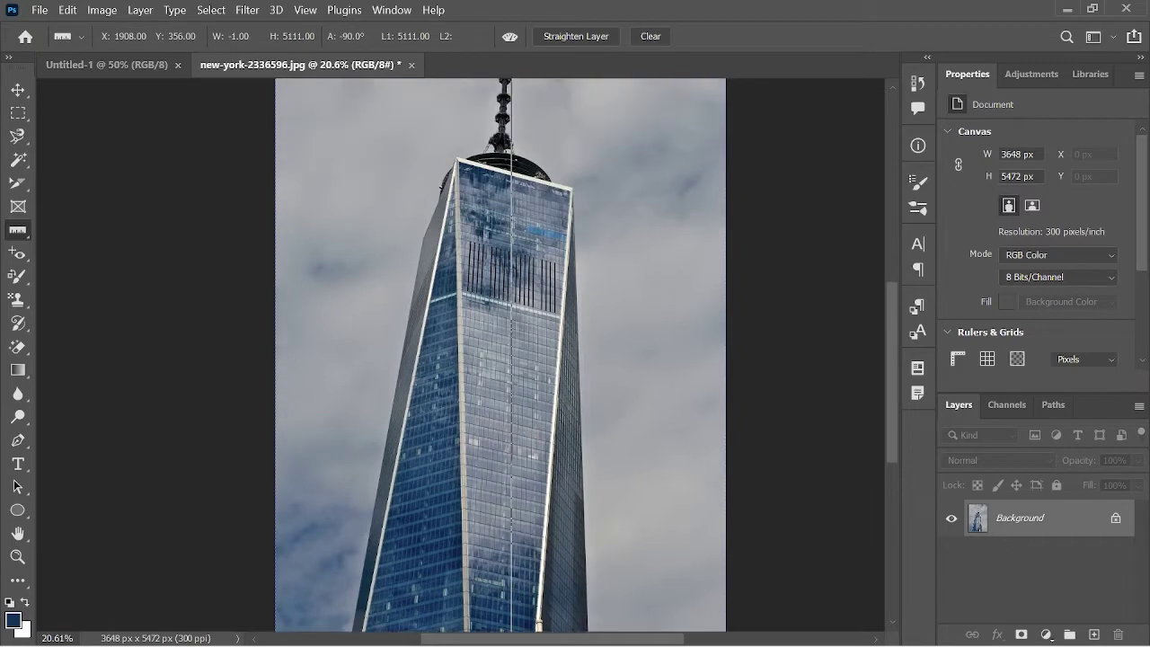
pyautogui.scroll(2, 510, 480)
pyautogui.scroll(3, 510, 481)
pyautogui.scroll(-1, 510, 480)
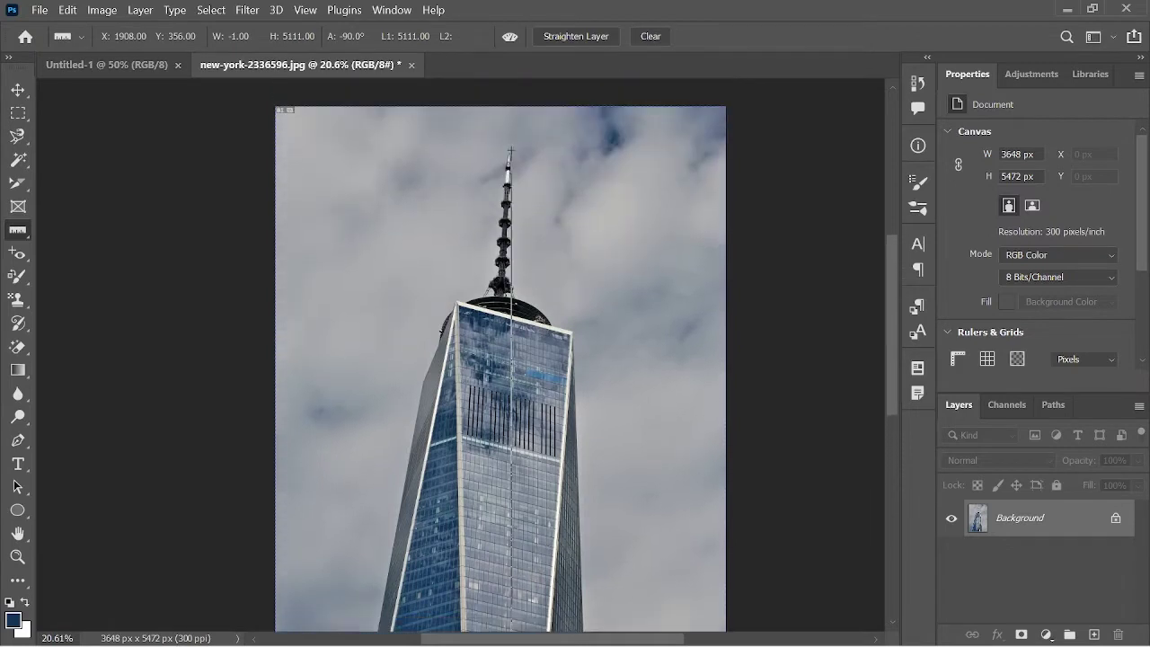
pyautogui.rightClick(17, 230)
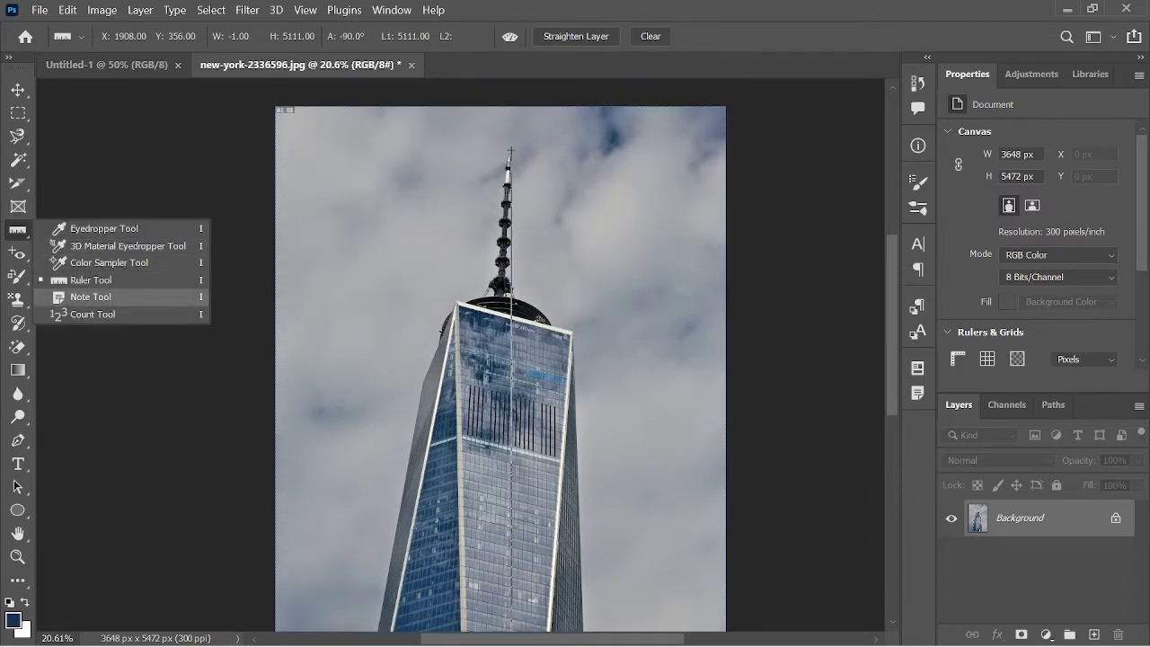
pyautogui.click(90, 297)
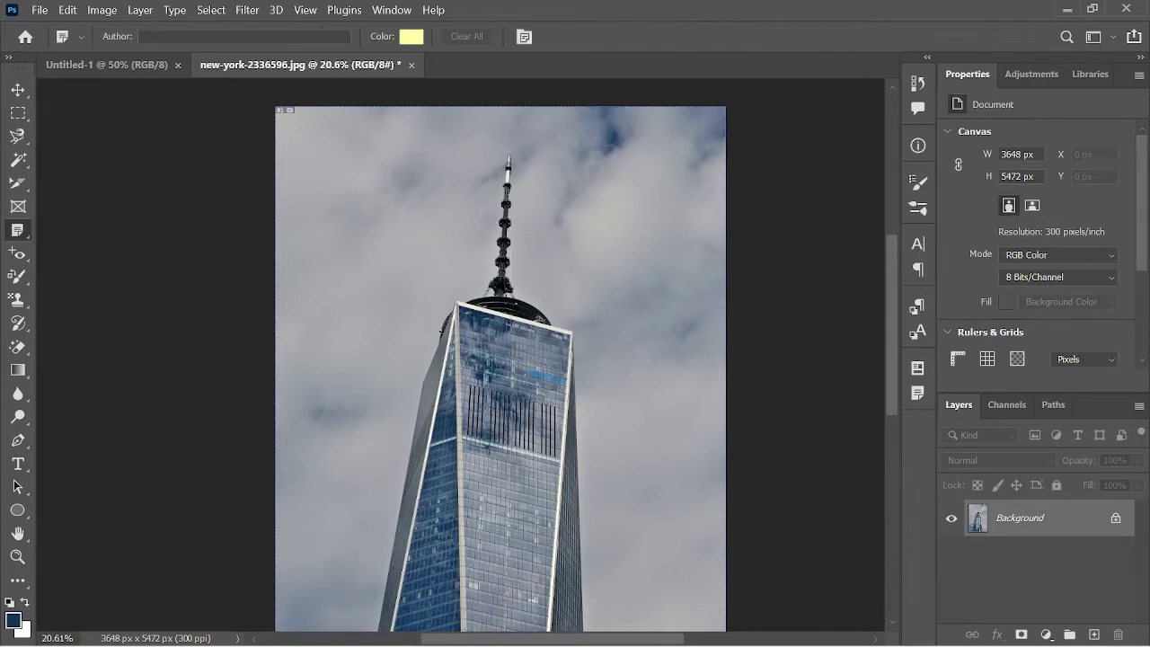
# - Place a note on the tower's facade with the Note Tool
pyautogui.scroll(-5, 501, 359)
pyautogui.scroll(-3, 500, 359)
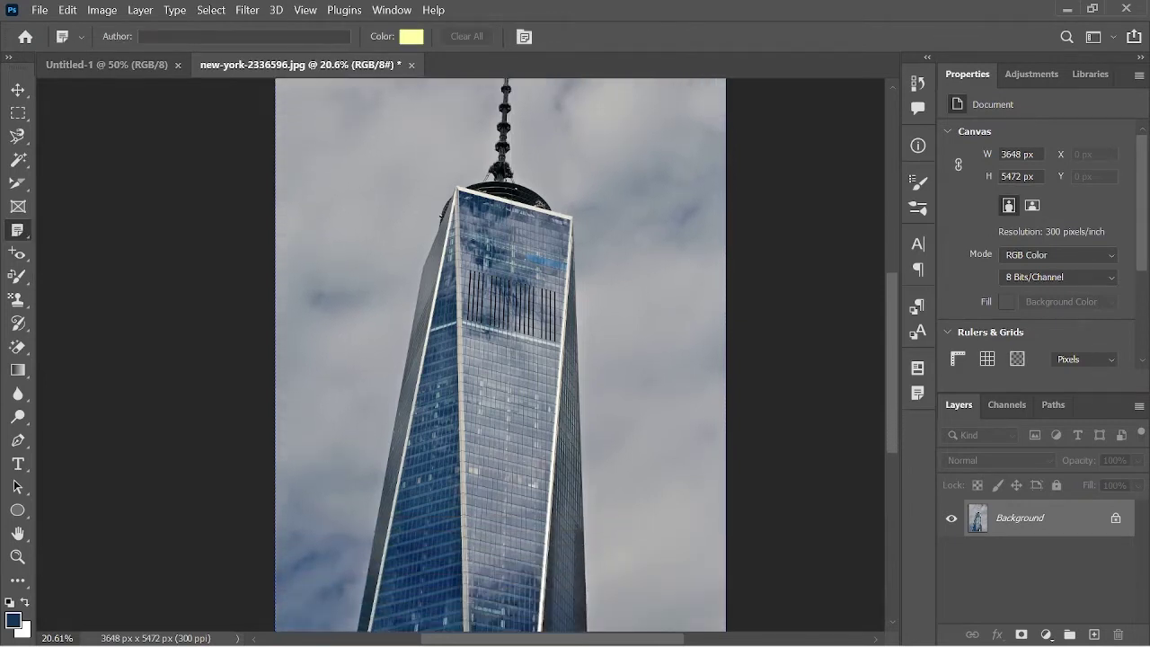
pyautogui.scroll(-5, 501, 359)
pyautogui.scroll(1, 500, 342)
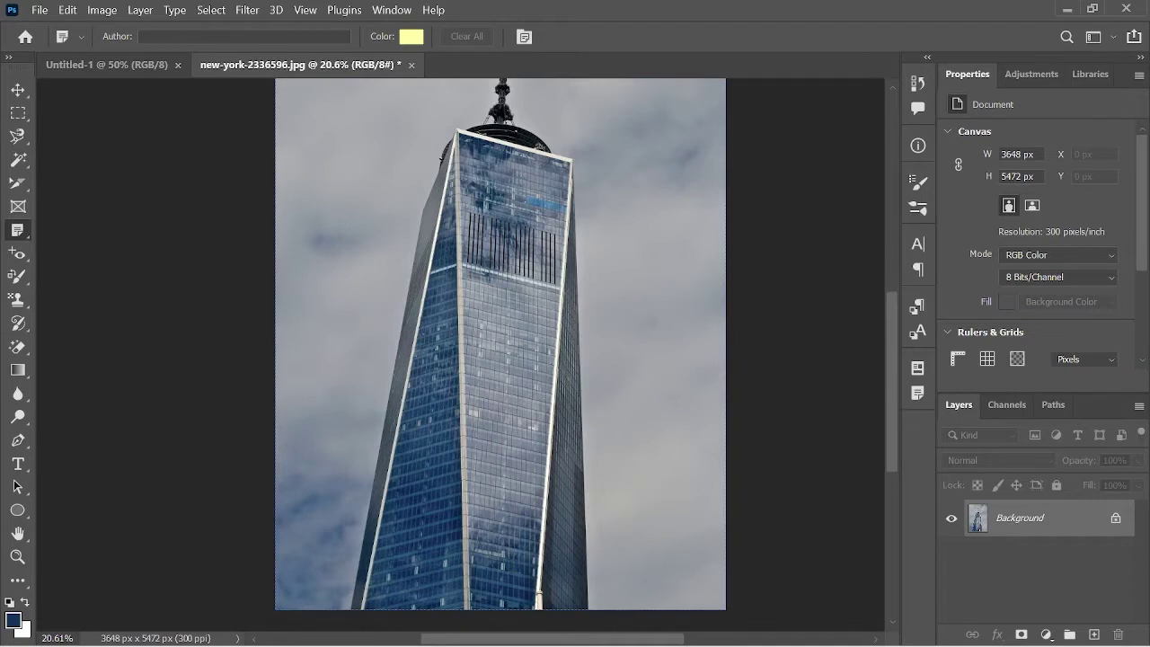
pyautogui.scroll(1, 500, 350)
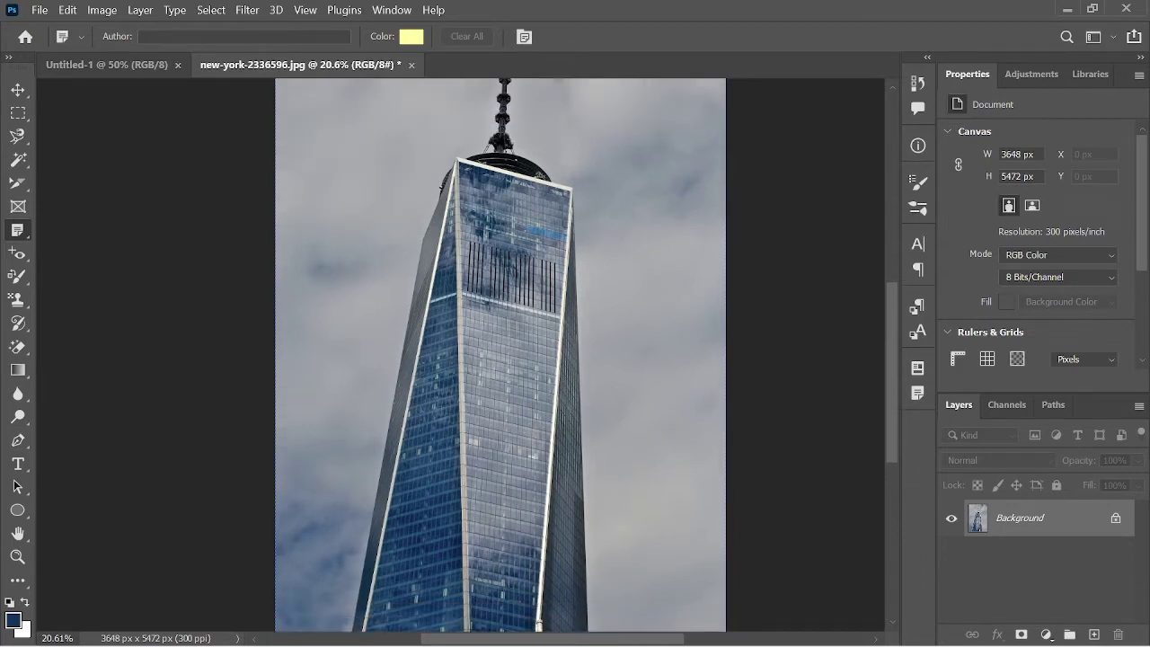
pyautogui.click(485, 323)
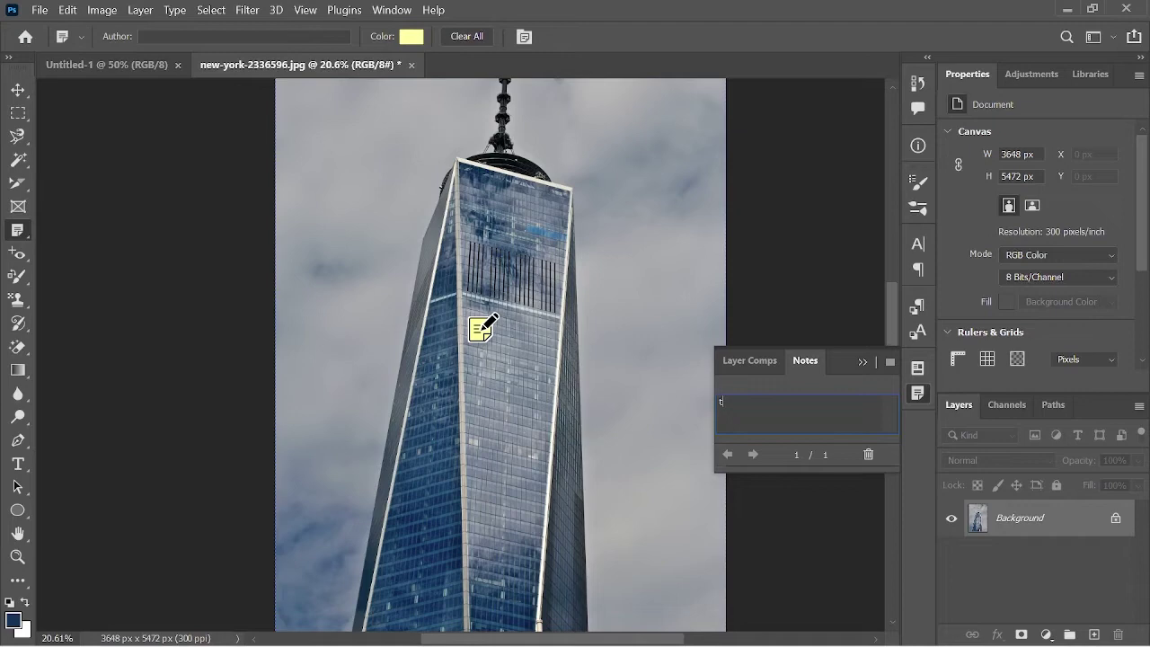
# - Enter 'saya mau ganti warna di tower' as the note text and close the Notes panel
pyautogui.write('Hi')
pyautogui.press('BackSpace')
pyautogui.press('BackSpace')
pyautogui.write('saya mau ganti warna di toer')
pyautogui.press('BackSpace')
pyautogui.press('BackSpace')
pyautogui.write('wer')
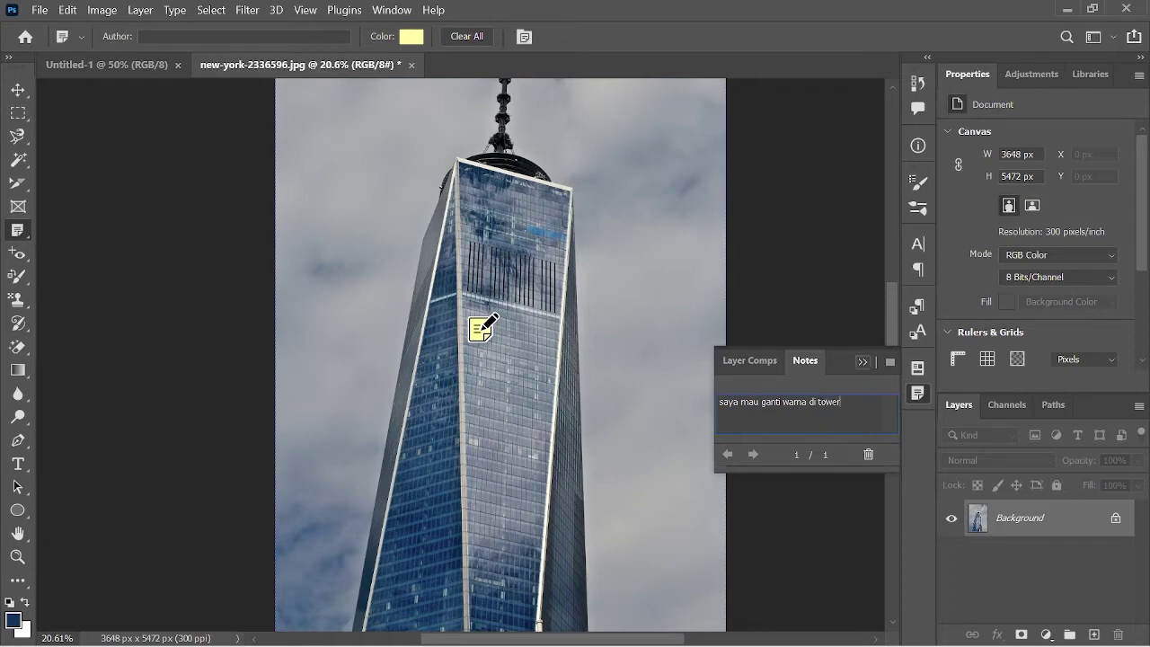
pyautogui.click(862, 361)
# - Convert the skyscraper's Background into Layer 0 and test moving it, undoing each trial move
pyautogui.press('v')
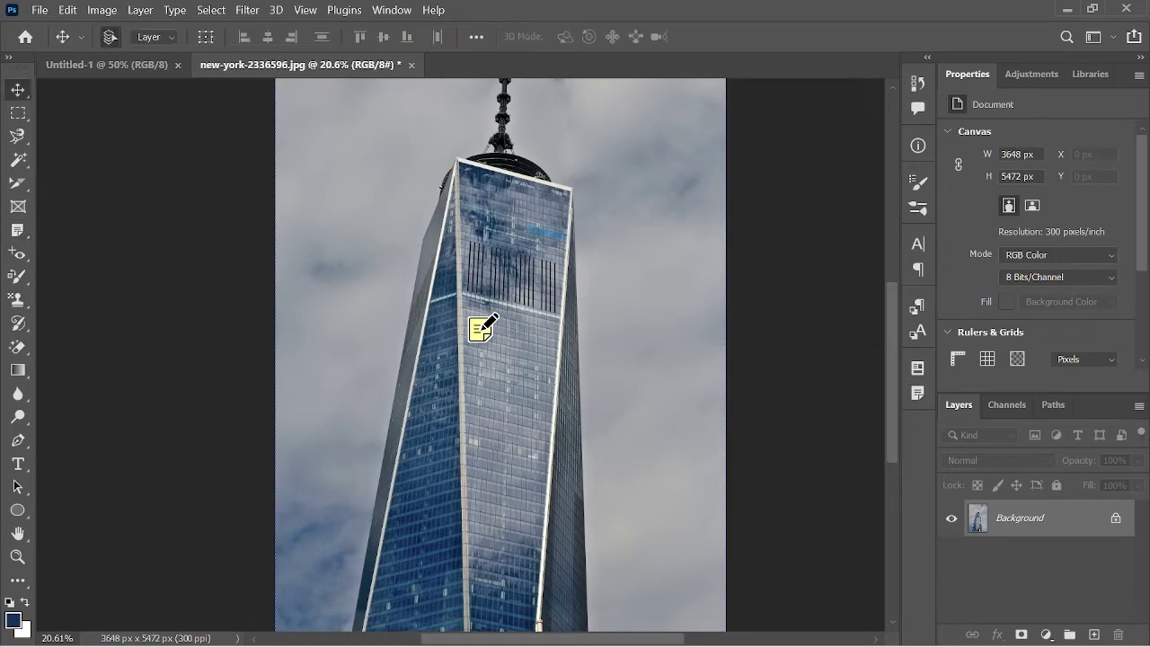
pyautogui.moveTo(485, 285); pyautogui.dragTo(539, 373)
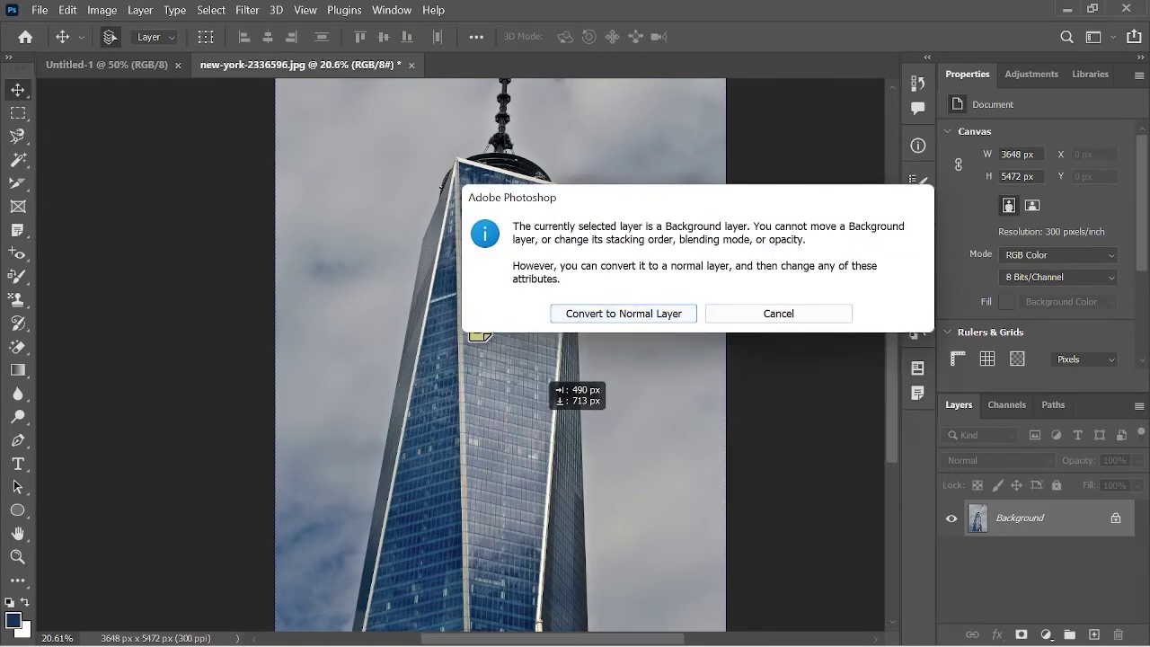
pyautogui.click(623, 314)
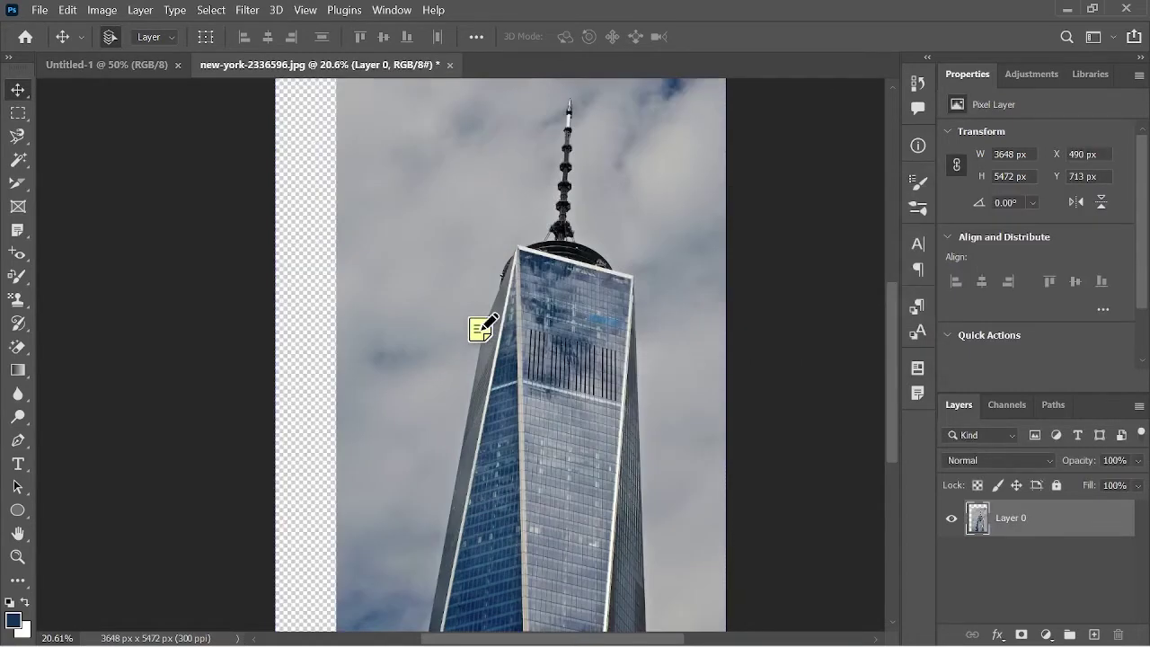
pyautogui.moveTo(480, 328)
pyautogui.mouseDown()
pyautogui.moveTo(481, 442)
pyautogui.moveTo(480, 264)
pyautogui.moveTo(480, 313)
pyautogui.mouseUp()
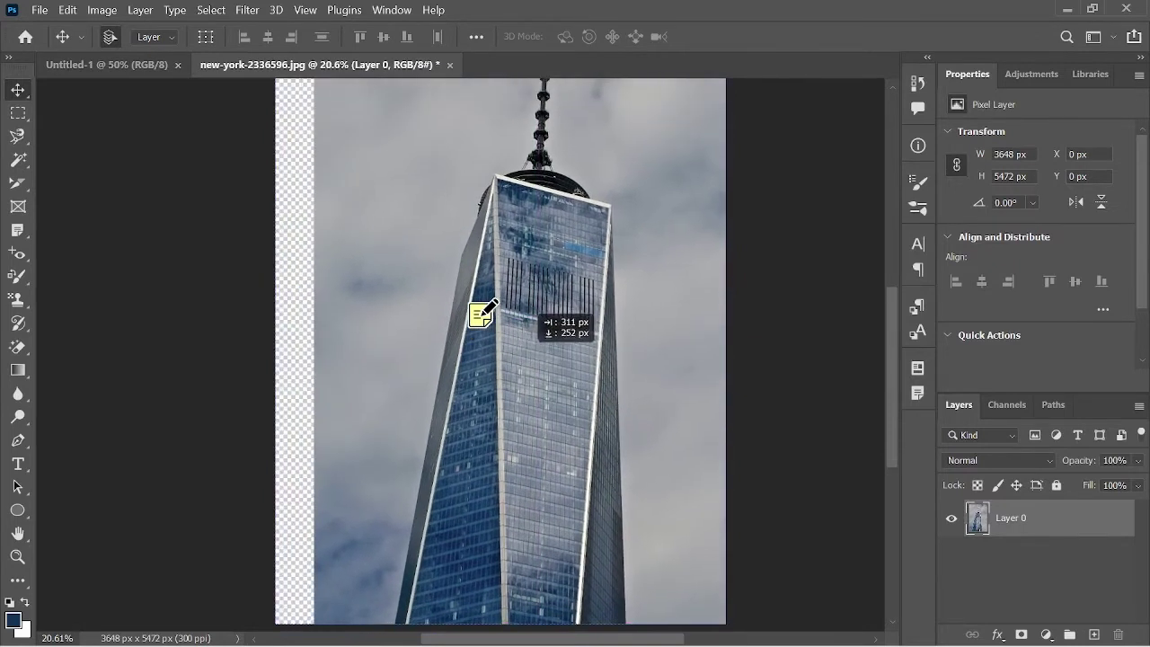
pyautogui.hotkey('ctrl', 'z')
pyautogui.hotkey('ctrl', 'z')
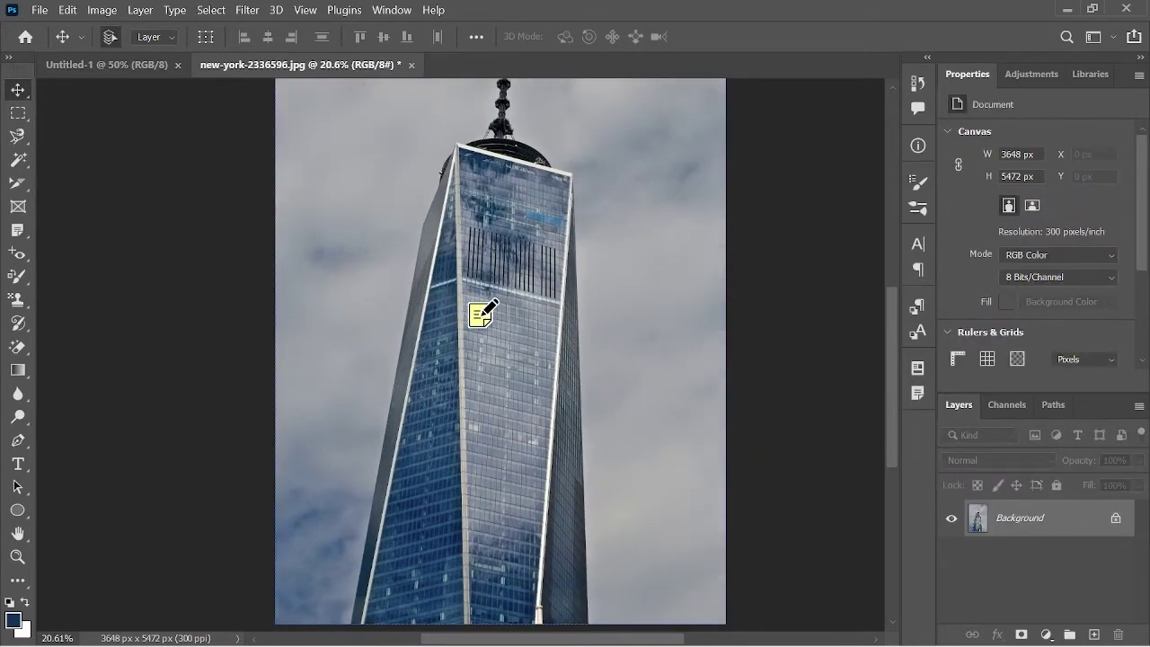
pyautogui.click(546, 503)
pyautogui.press('Escape')
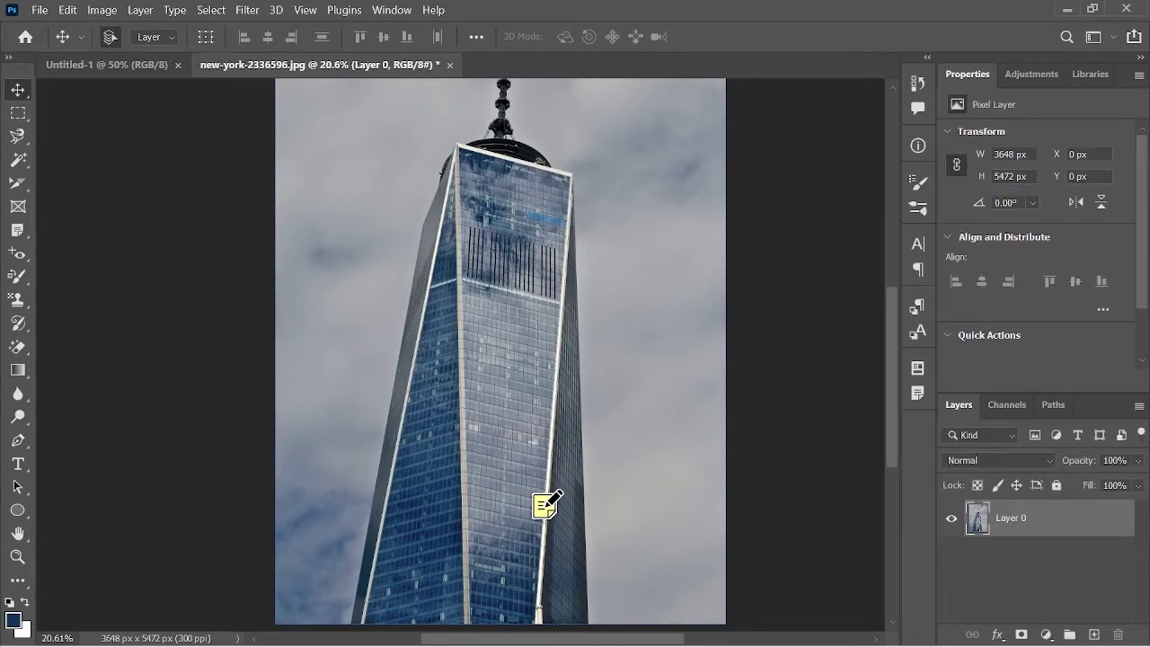
pyautogui.moveTo(546, 504); pyautogui.dragTo(546, 359)
pyautogui.hotkey('ctrl', 'z')
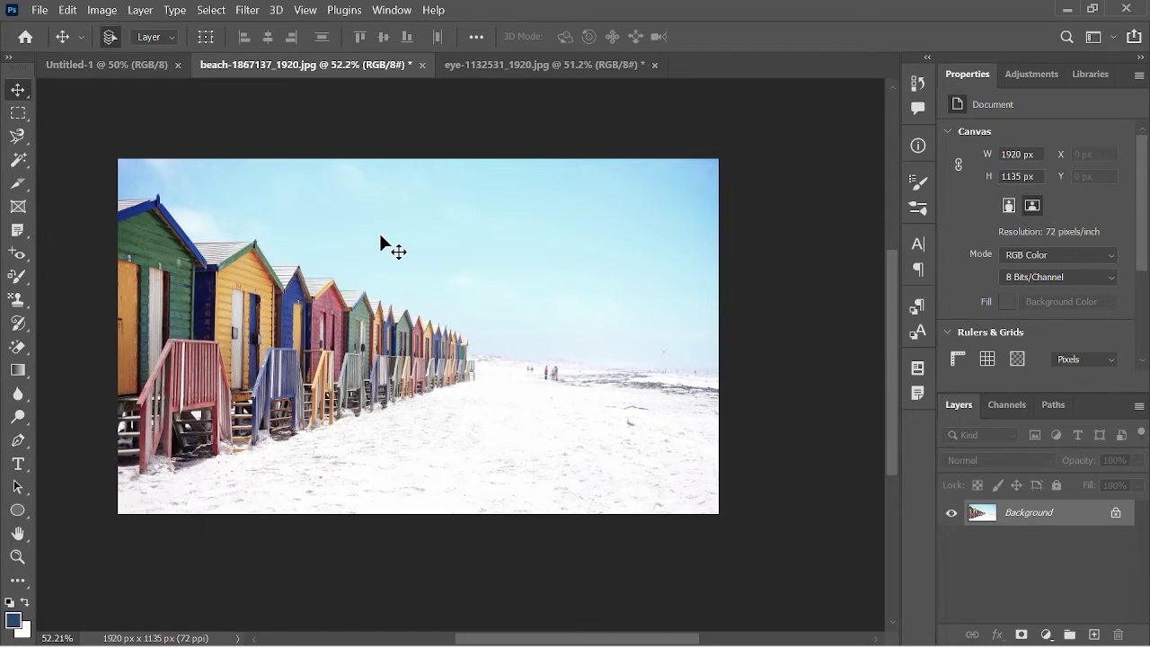
# - Select the Spot Healing Brush Tool and zoom into the beach sand
pyautogui.click(18, 235)
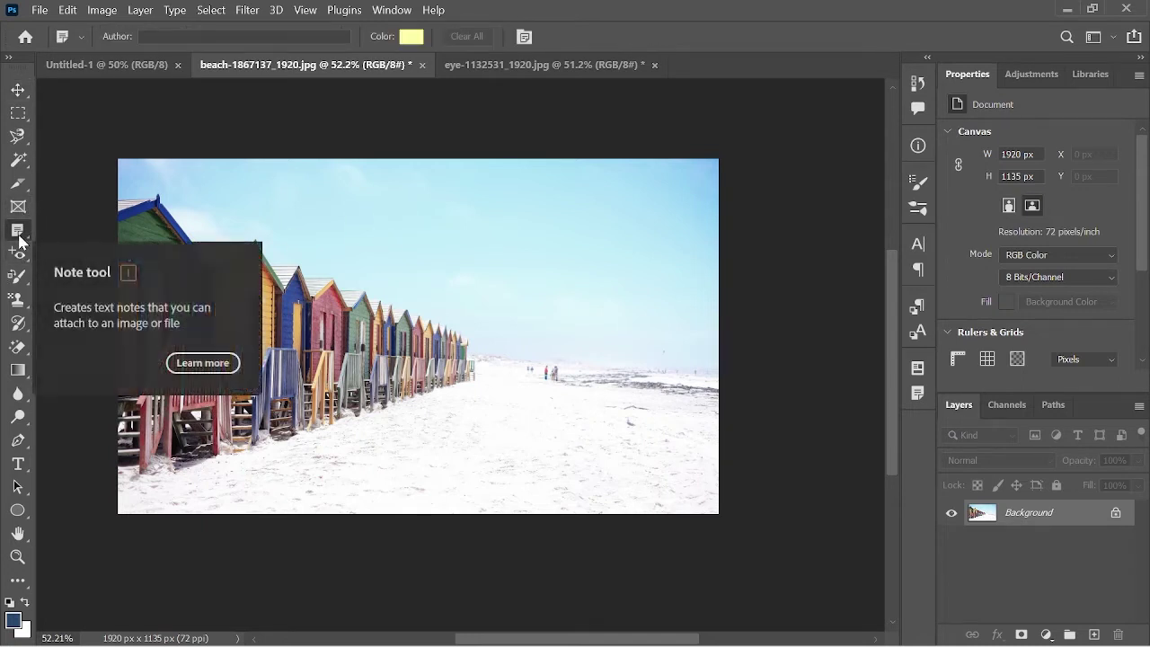
pyautogui.click(19, 254)
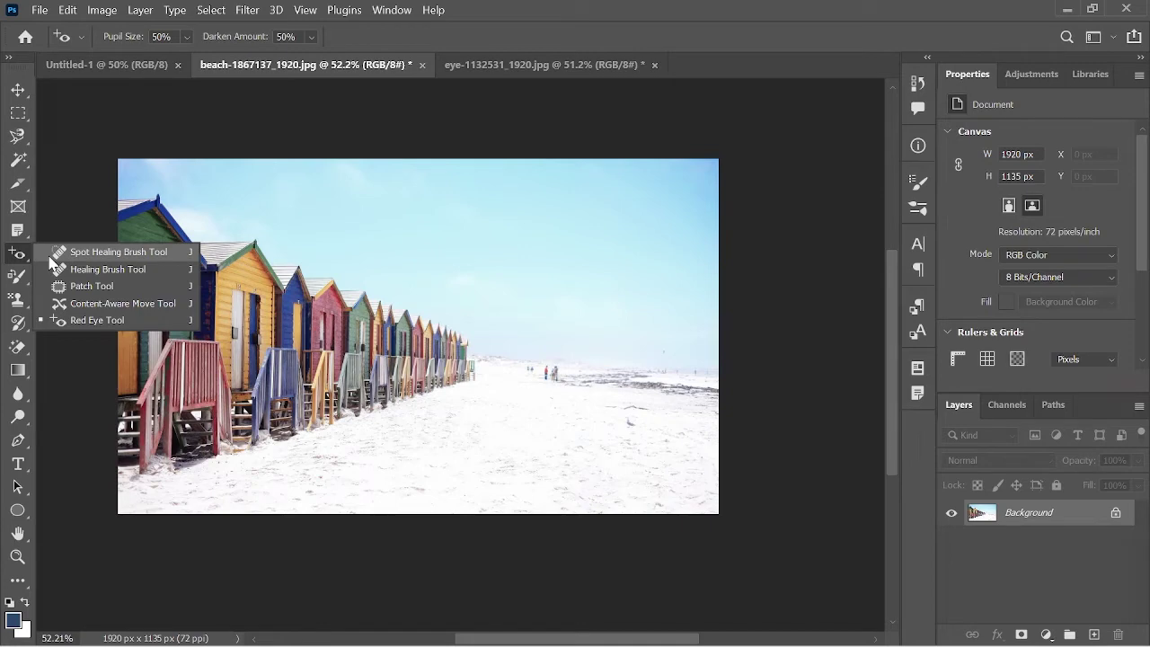
pyautogui.click(63, 256)
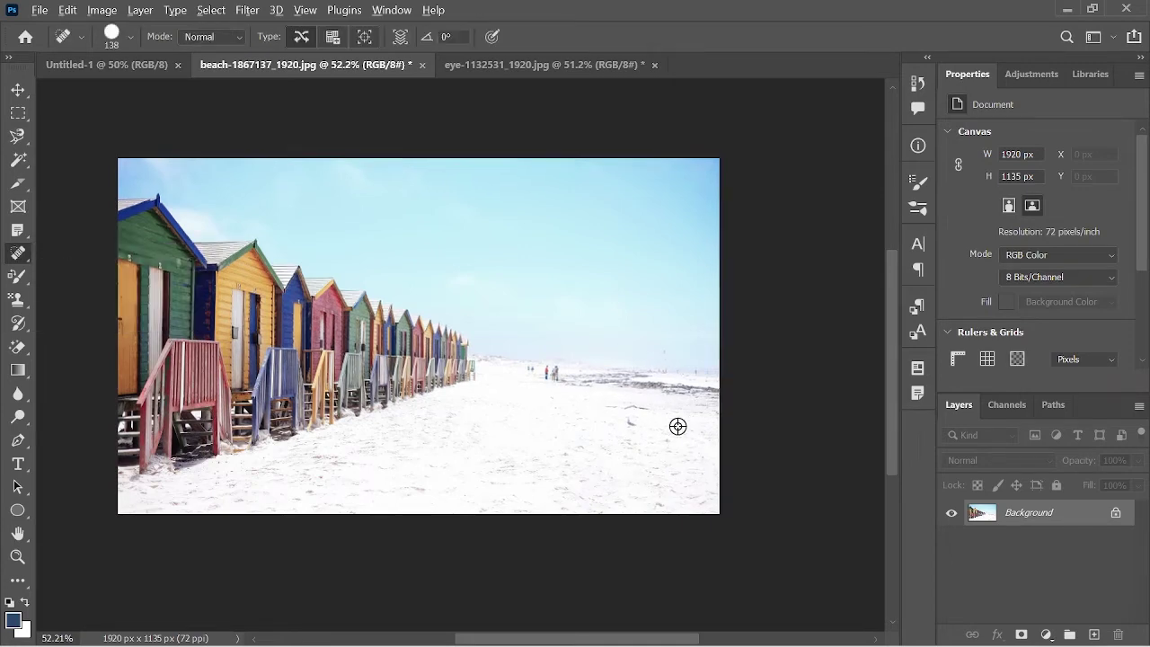
pyautogui.scroll(5, 629, 419)
pyautogui.scroll(2, 626, 389)
pyautogui.scroll(2, 602, 437)
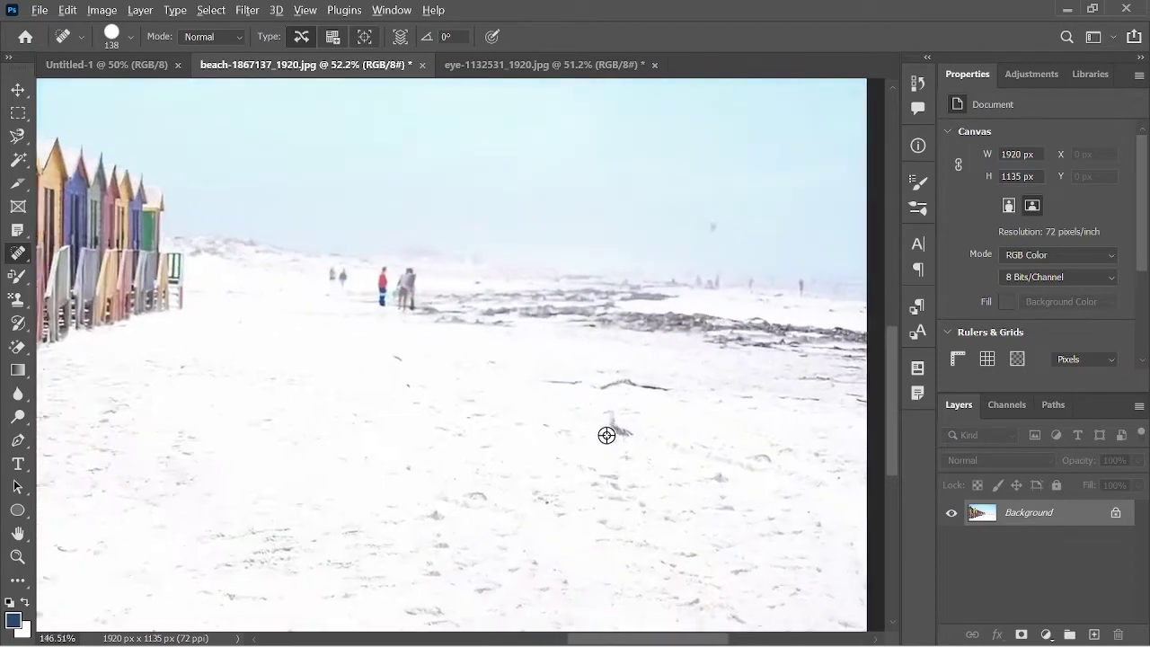
pyautogui.scroll(2, 608, 433)
pyautogui.scroll(1, 634, 419)
pyautogui.scroll(-2, 611, 490)
pyautogui.scroll(-1, 588, 484)
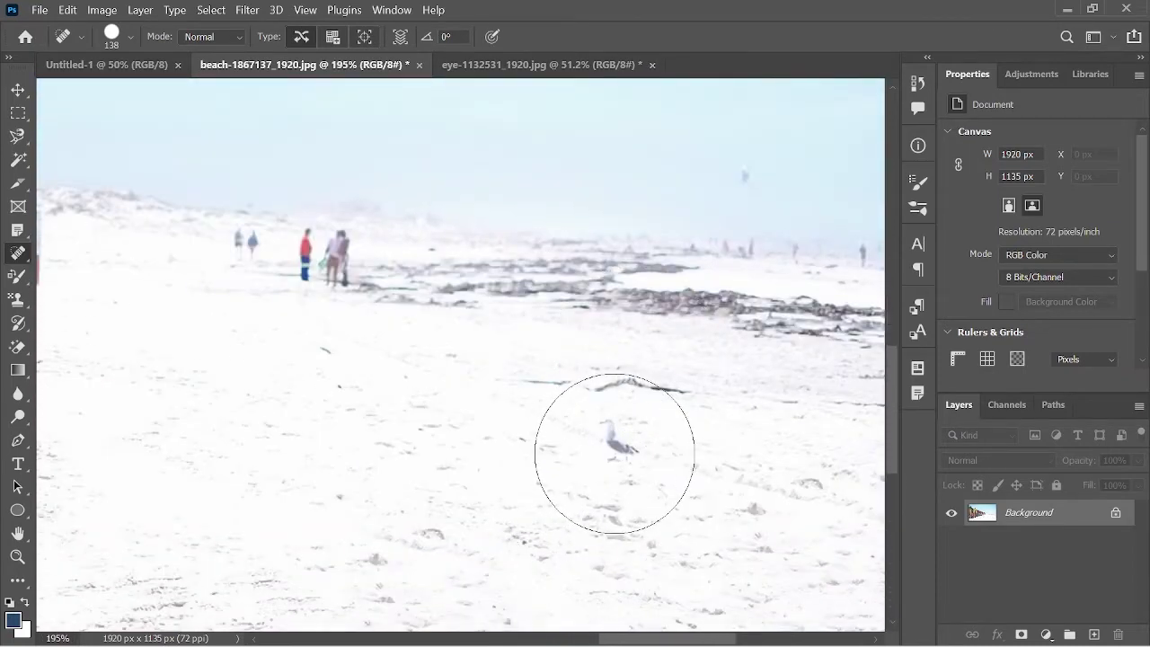
# - Heal away the seagull and the group of people on the beach
pyautogui.click(614, 450)
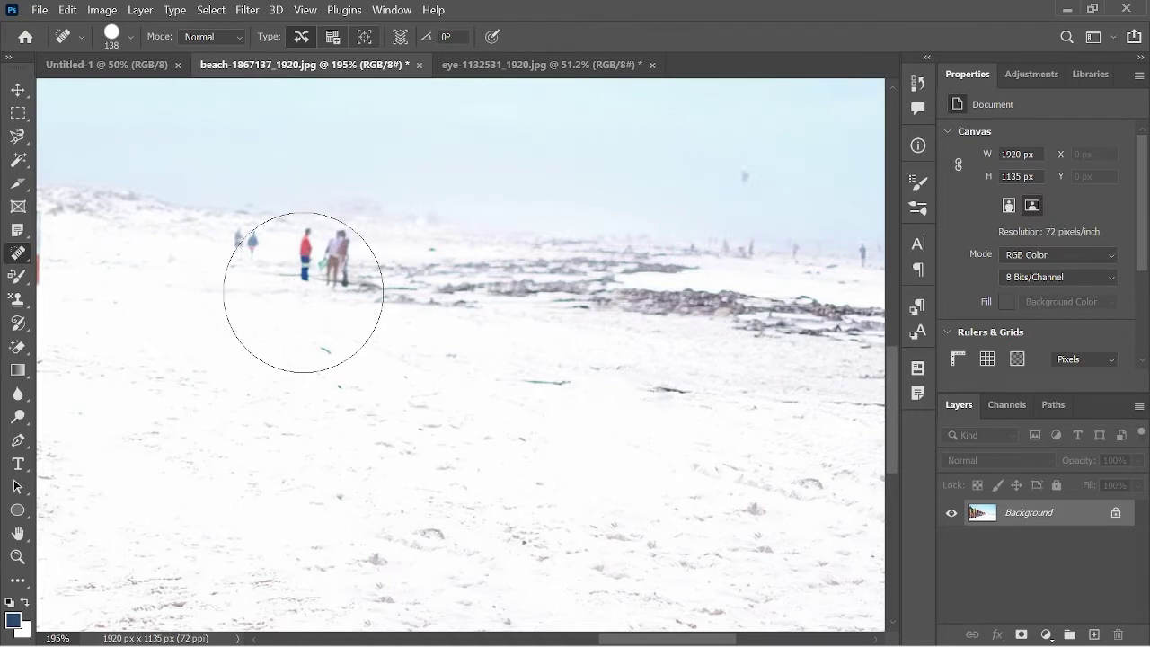
pyautogui.click(294, 287)
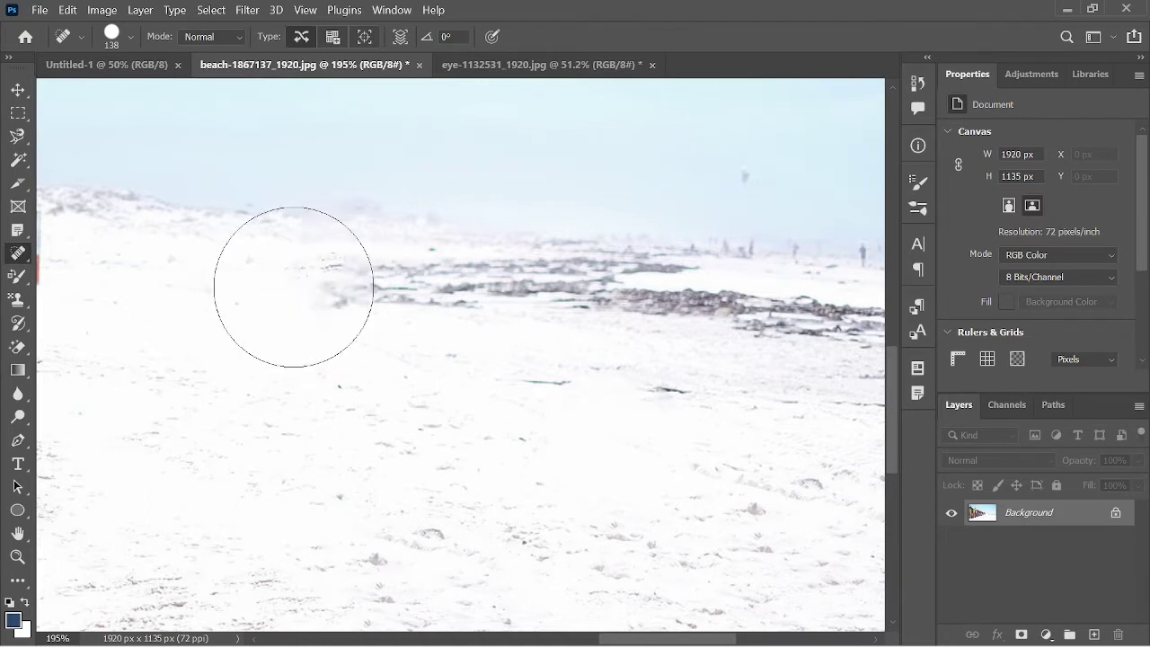
pyautogui.scroll(-1, 288, 301)
pyautogui.scroll(-1, 270, 326)
pyautogui.scroll(-2, 263, 333)
pyautogui.scroll(-2, 249, 349)
pyautogui.scroll(-2, 243, 359)
pyautogui.scroll(-2, 207, 382)
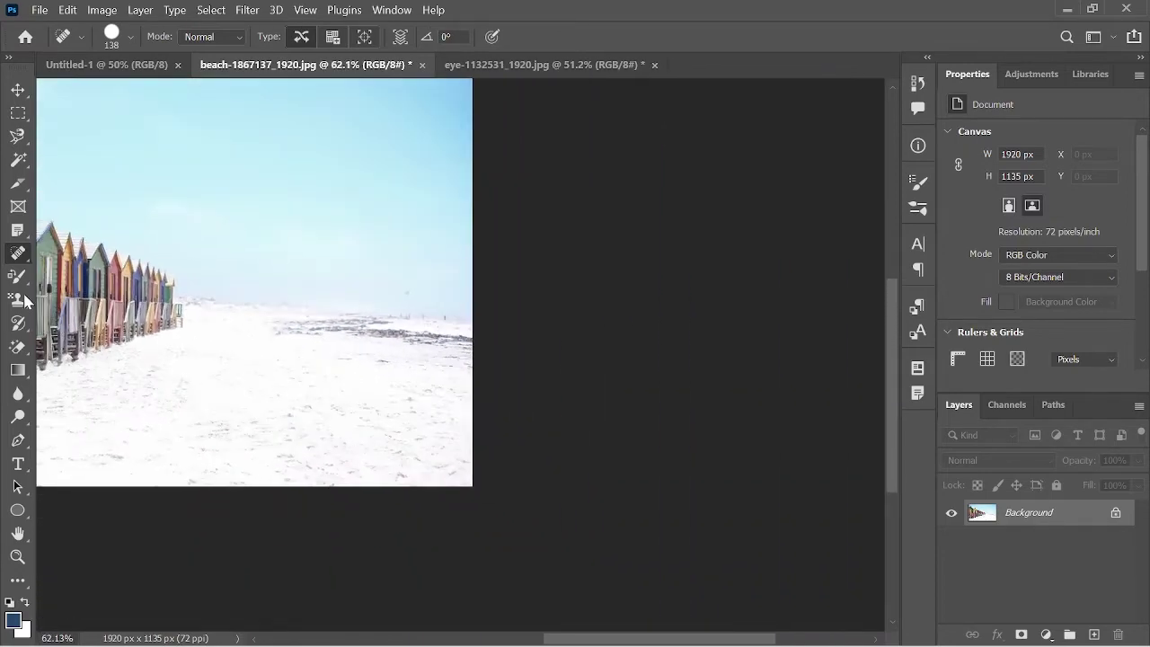
pyautogui.scroll(2, 80, 305)
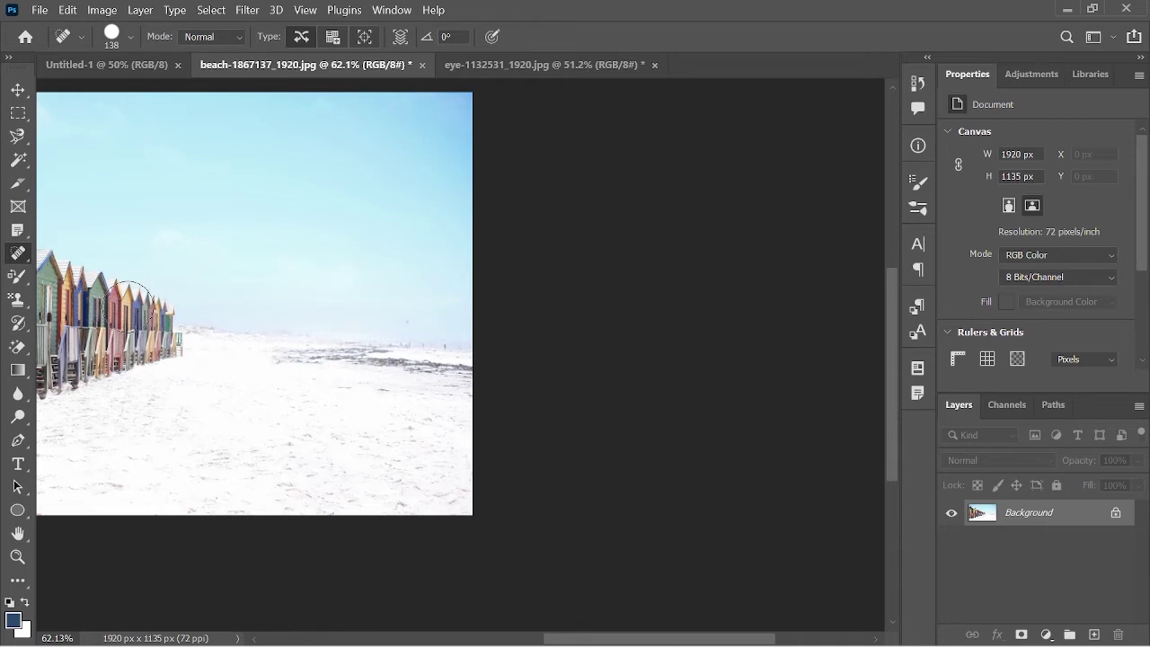
pyautogui.scroll(-1, 148, 296)
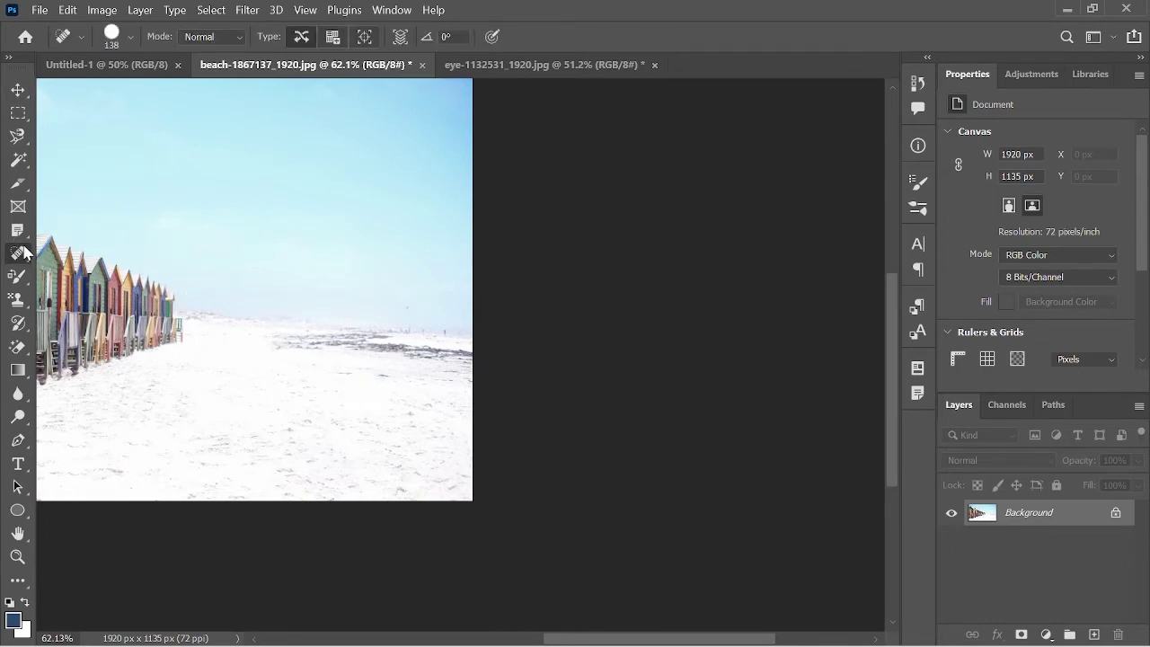
pyautogui.moveTo(18, 253)
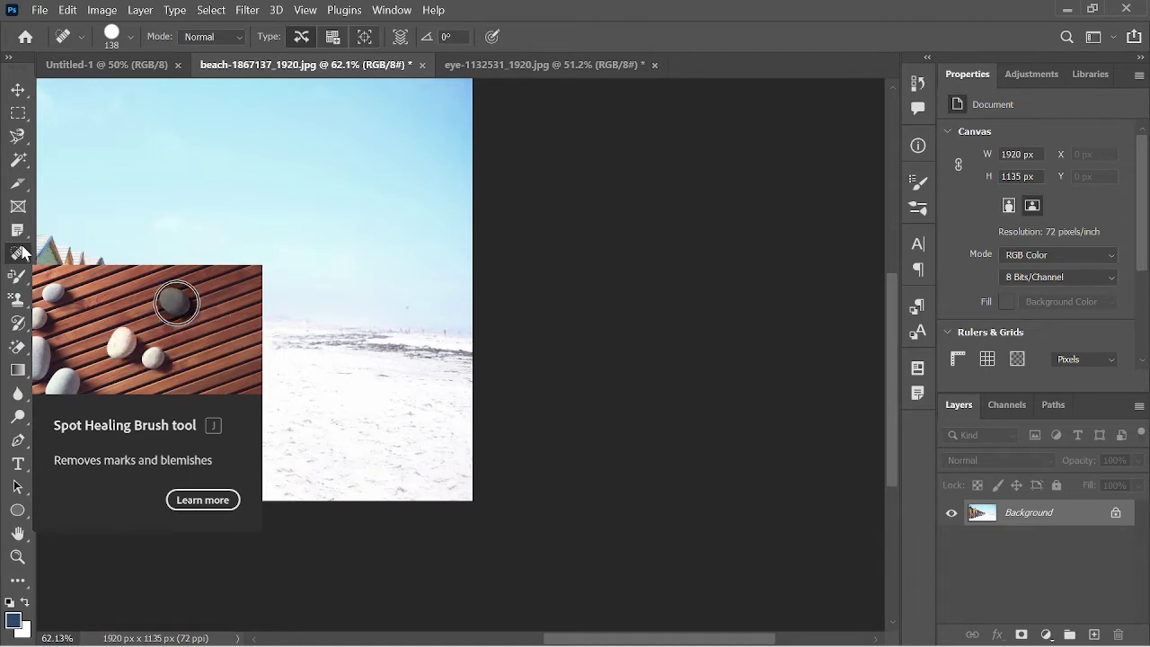
pyautogui.click(23, 253)
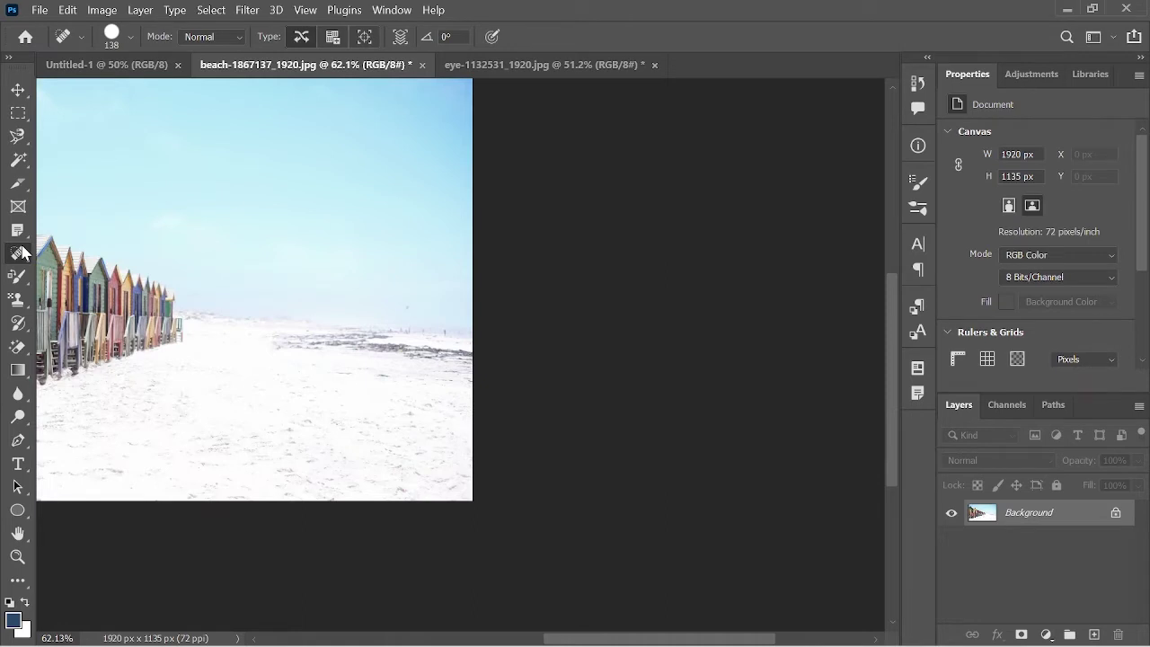
# - Switch to the Healing Brush Tool and set an initial healing source point
pyautogui.rightClick(22, 253)
pyautogui.click(78, 269)
pyautogui.scroll(1, 243, 189)
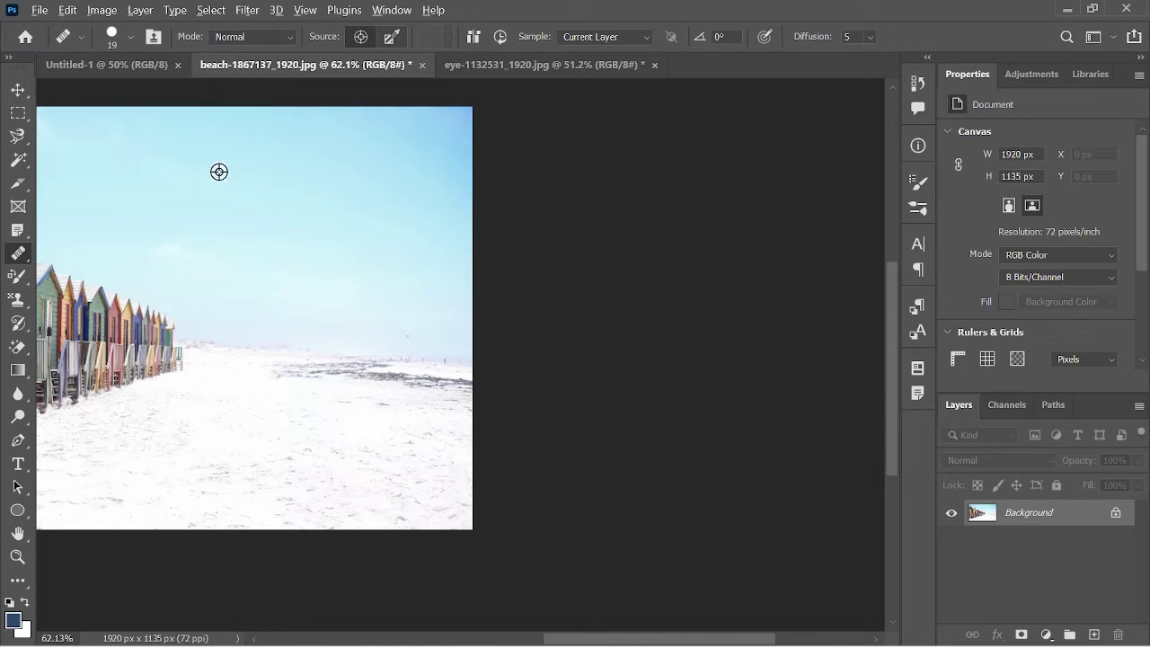
pyautogui.keyDown('alt'); pyautogui.click(220, 172); pyautogui.keyUp('alt')
# - Zoom in, sample clean sand as the source, and paint over the sand marks
pyautogui.scroll(-3, 209, 440)
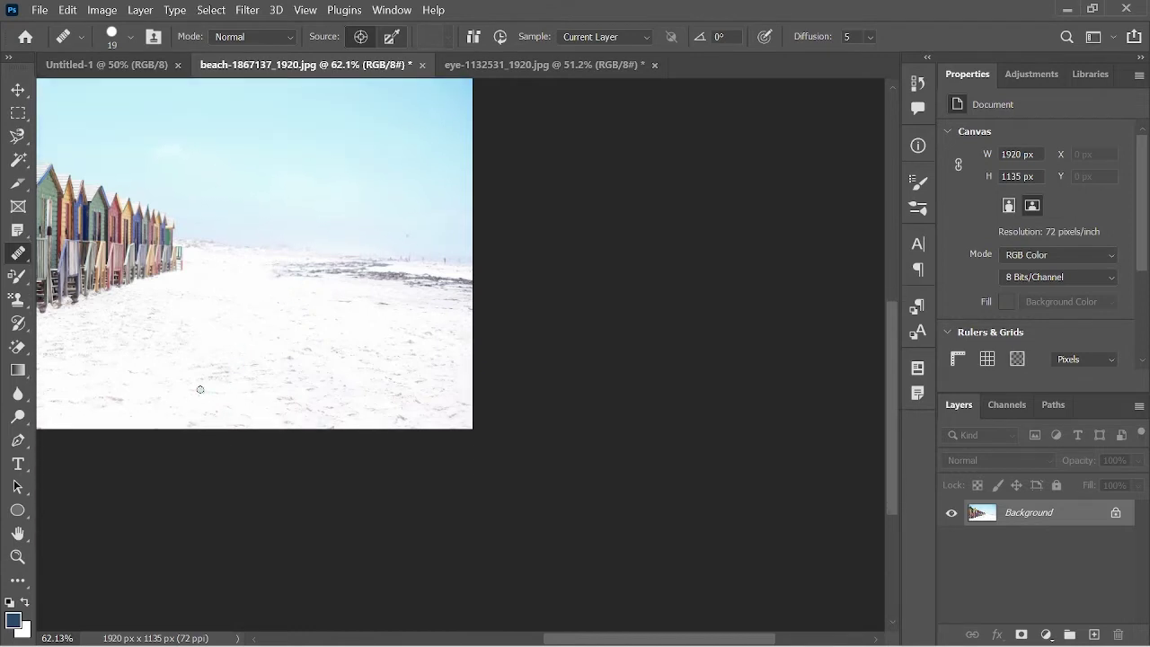
pyautogui.scroll(1, 200, 389)
pyautogui.scroll(2, 205, 389)
pyautogui.scroll(2, 211, 390)
pyautogui.scroll(3, 212, 414)
pyautogui.scroll(1, 211, 436)
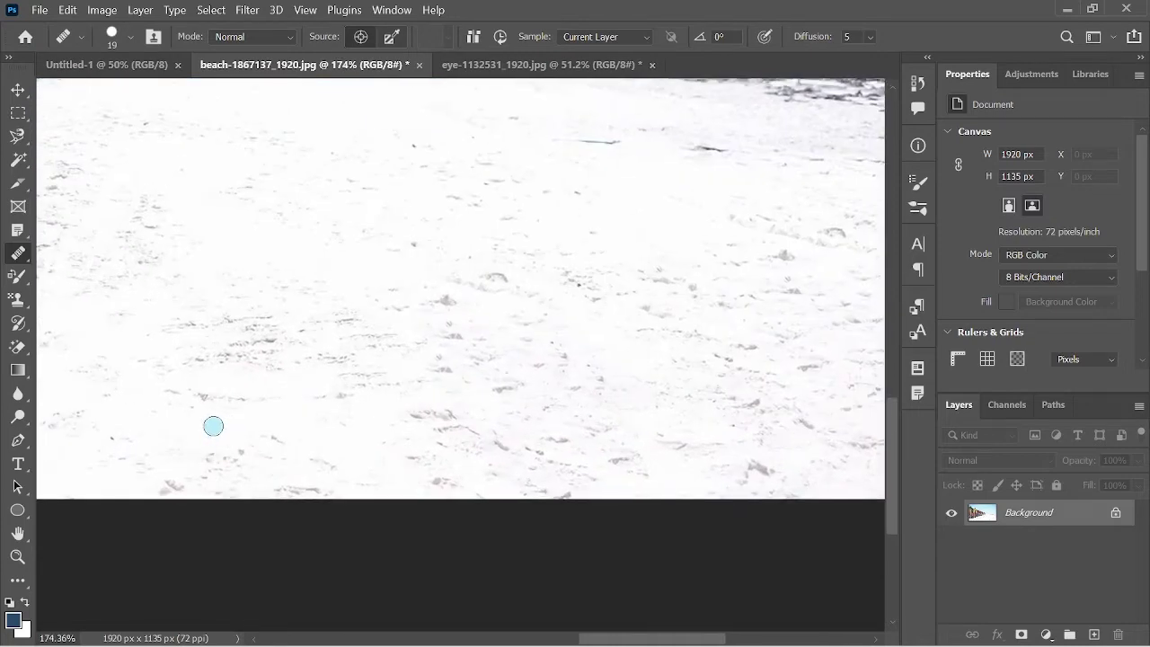
pyautogui.keyDown('alt'); pyautogui.click(212, 426); pyautogui.keyUp('alt')
pyautogui.moveTo(262, 432)
pyautogui.mouseDown()
pyautogui.moveTo(276, 437)
pyautogui.moveTo(256, 445)
pyautogui.mouseUp()
pyautogui.moveTo(256, 445); pyautogui.dragTo(255, 439)
pyautogui.rightClick(12, 255)
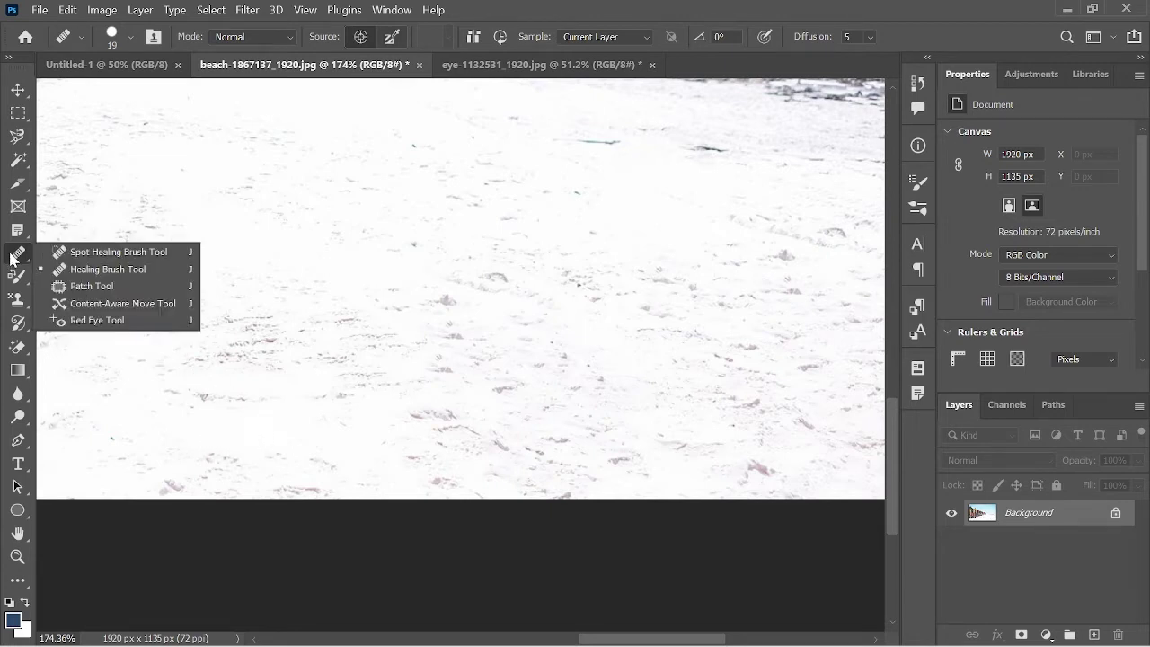
# - Switch to the Patch Tool and zoom in on the sky above the beach huts
pyautogui.click(90, 286)
pyautogui.scroll(-3, 275, 294)
pyautogui.scroll(-1, 274, 294)
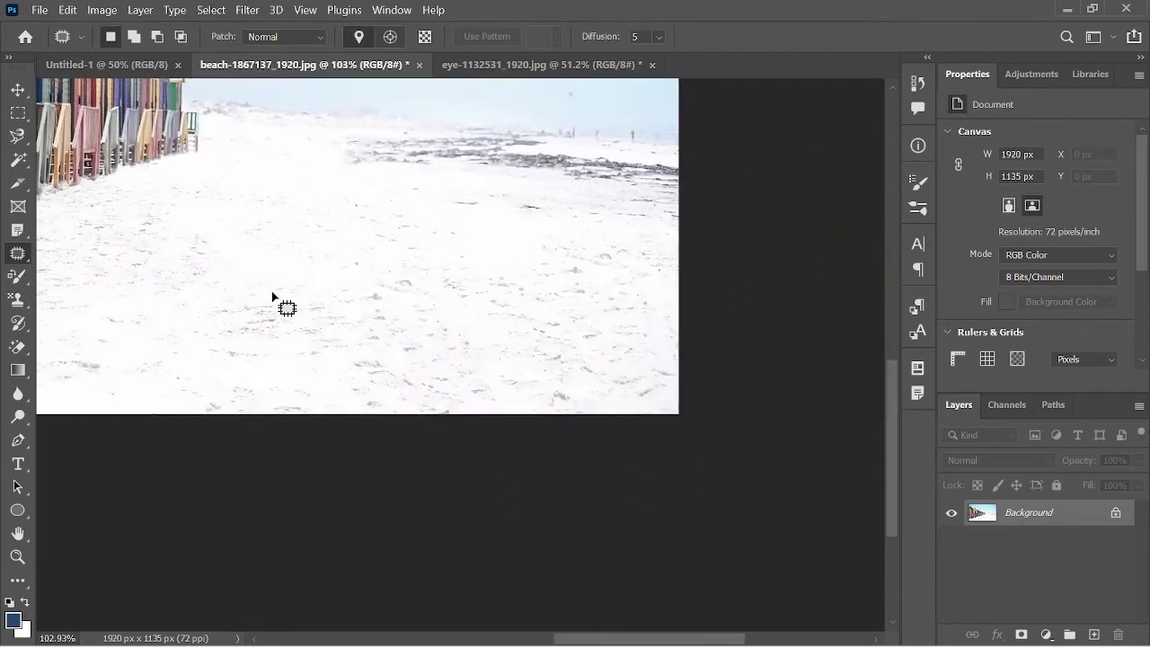
pyautogui.scroll(1, 273, 297)
pyautogui.scroll(1, 272, 297)
pyautogui.scroll(2, 273, 293)
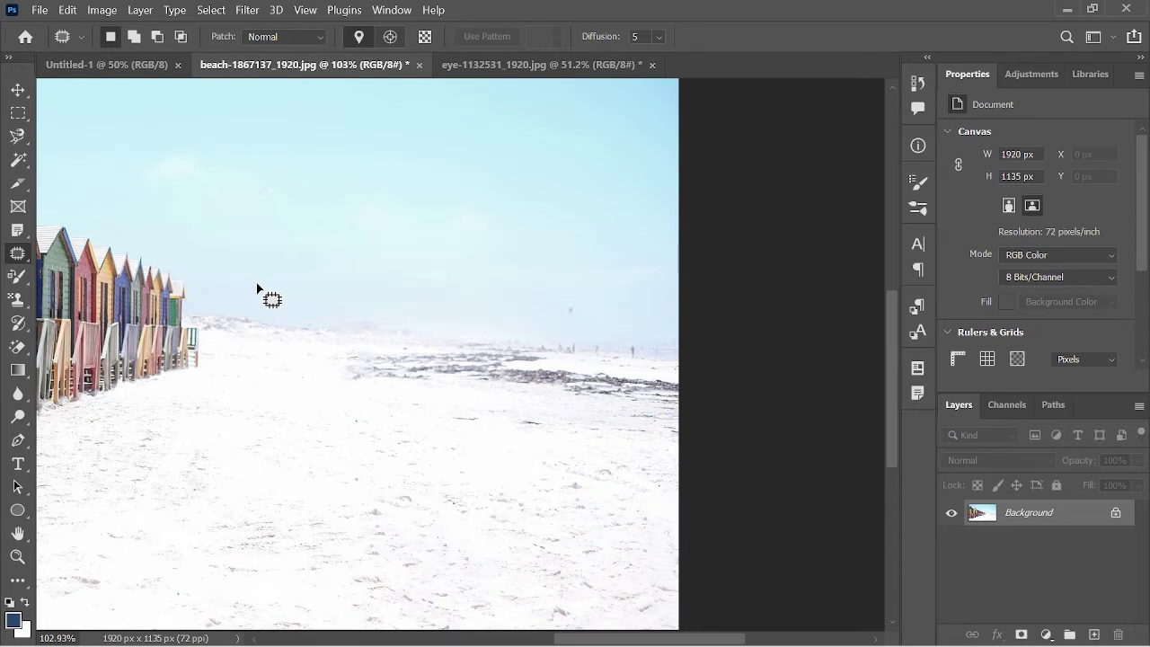
pyautogui.scroll(1, 269, 296)
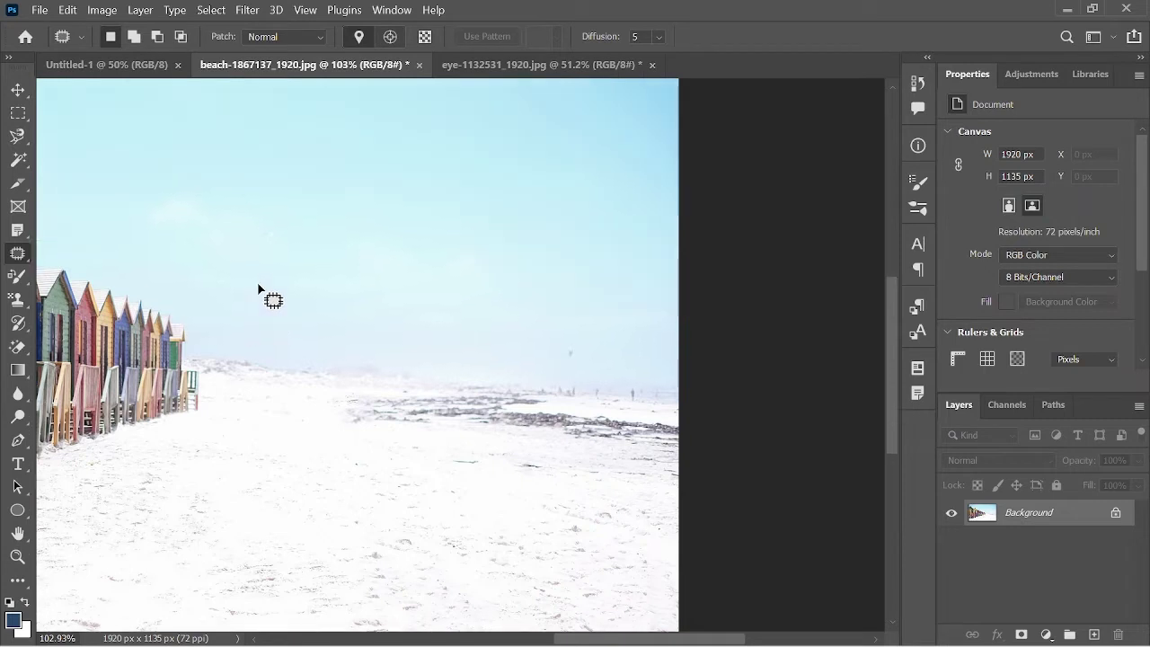
pyautogui.scroll(1, 188, 301)
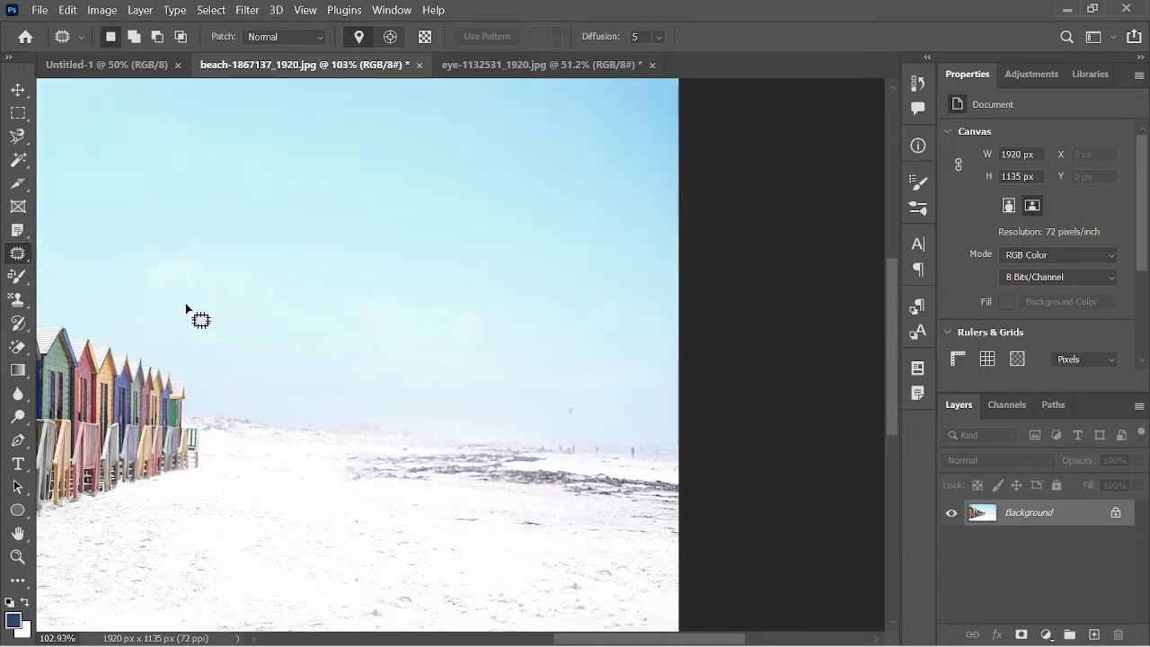
# - Outline a sky region above the huts and shift it toward source sky
pyautogui.moveTo(126, 268)
pyautogui.mouseDown()
pyautogui.moveTo(331, 277)
pyautogui.moveTo(195, 244)
pyautogui.mouseUp()
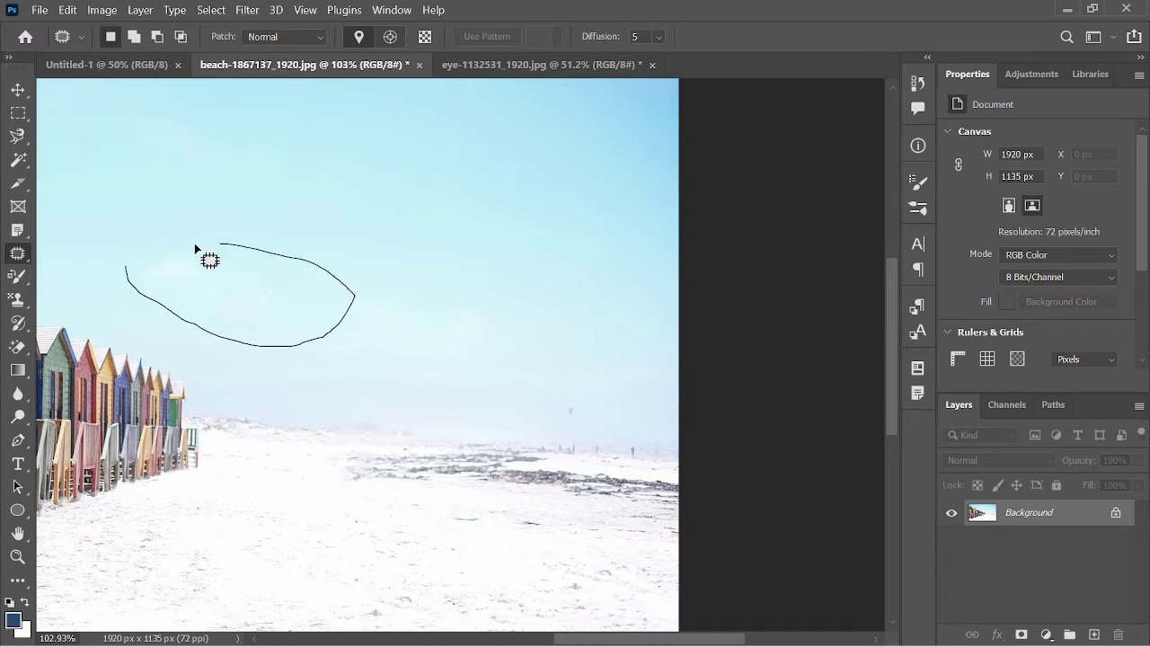
pyautogui.moveTo(110, 267); pyautogui.dragTo(128, 267)
pyautogui.moveTo(259, 313)
pyautogui.mouseDown()
pyautogui.moveTo(285, 261)
pyautogui.moveTo(381, 209)
pyautogui.mouseUp()
pyautogui.scroll(1, 324, 231)
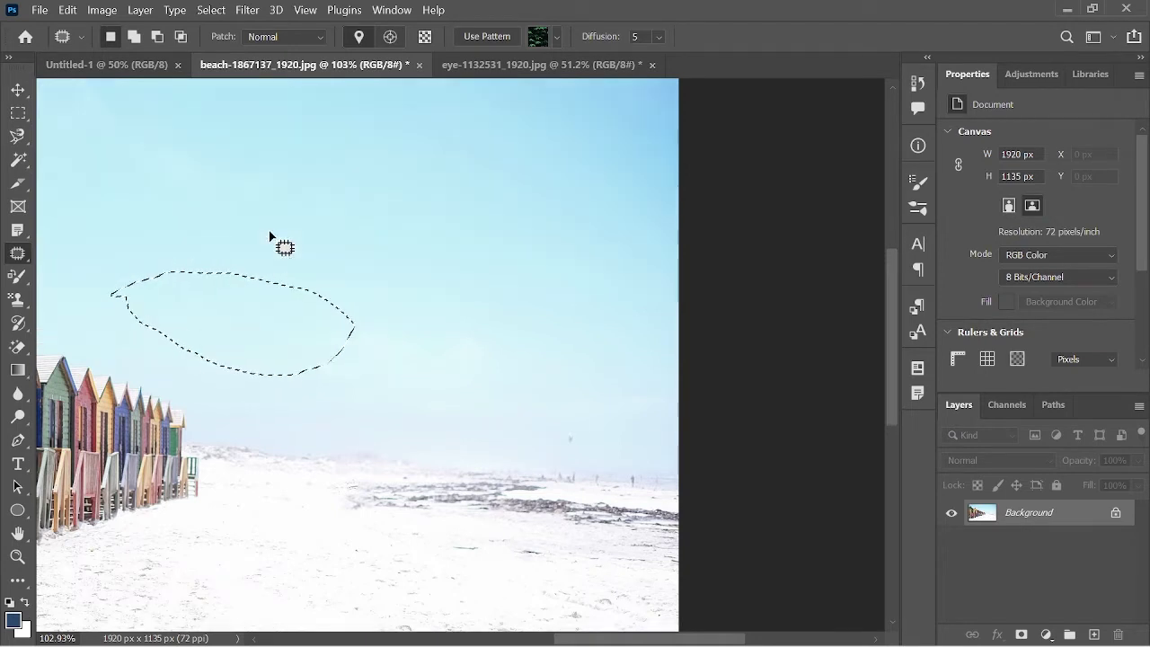
pyautogui.scroll(-1, 252, 269)
pyautogui.scroll(-2, 180, 305)
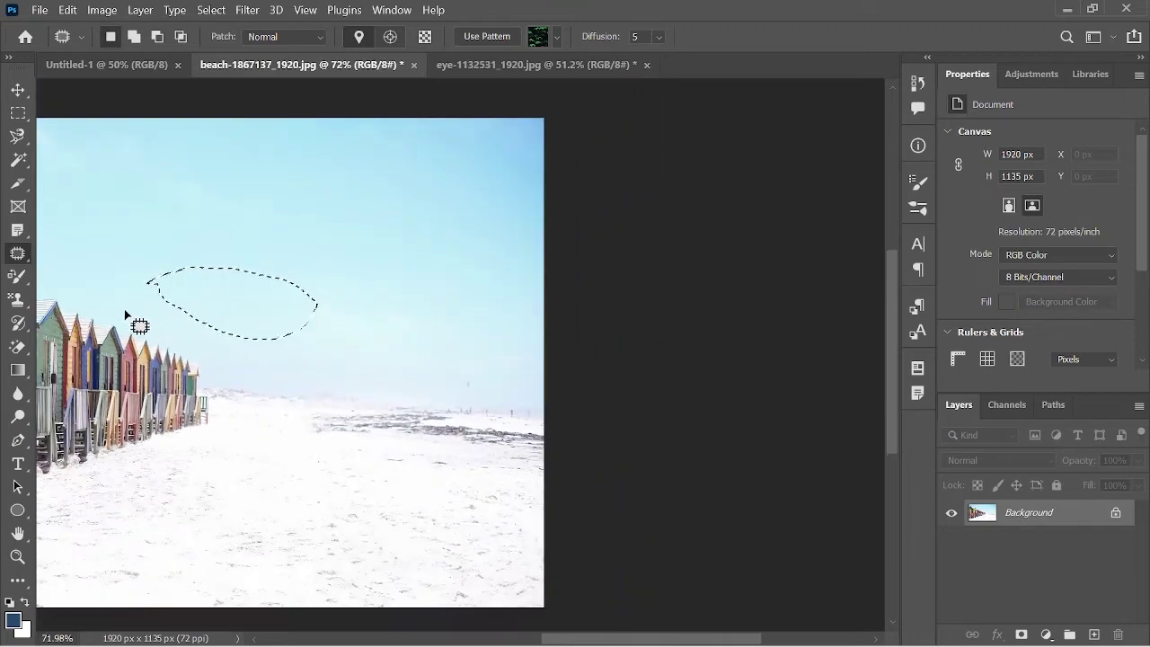
pyautogui.scroll(1, 115, 321)
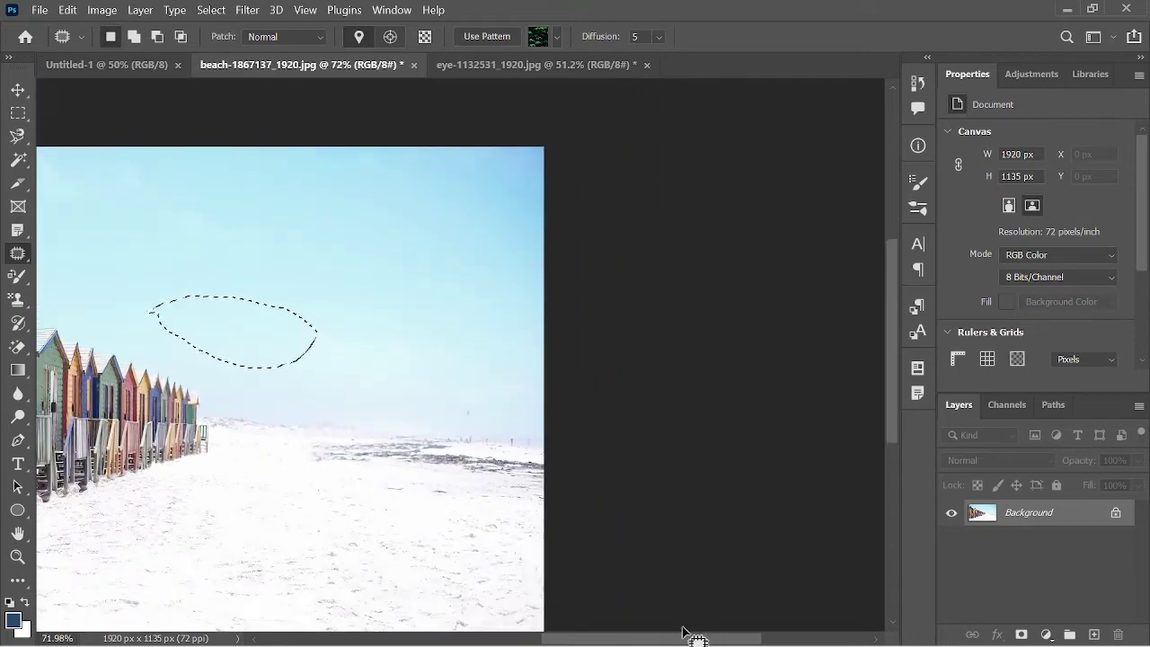
pyautogui.moveTo(683, 639); pyautogui.dragTo(596, 634)
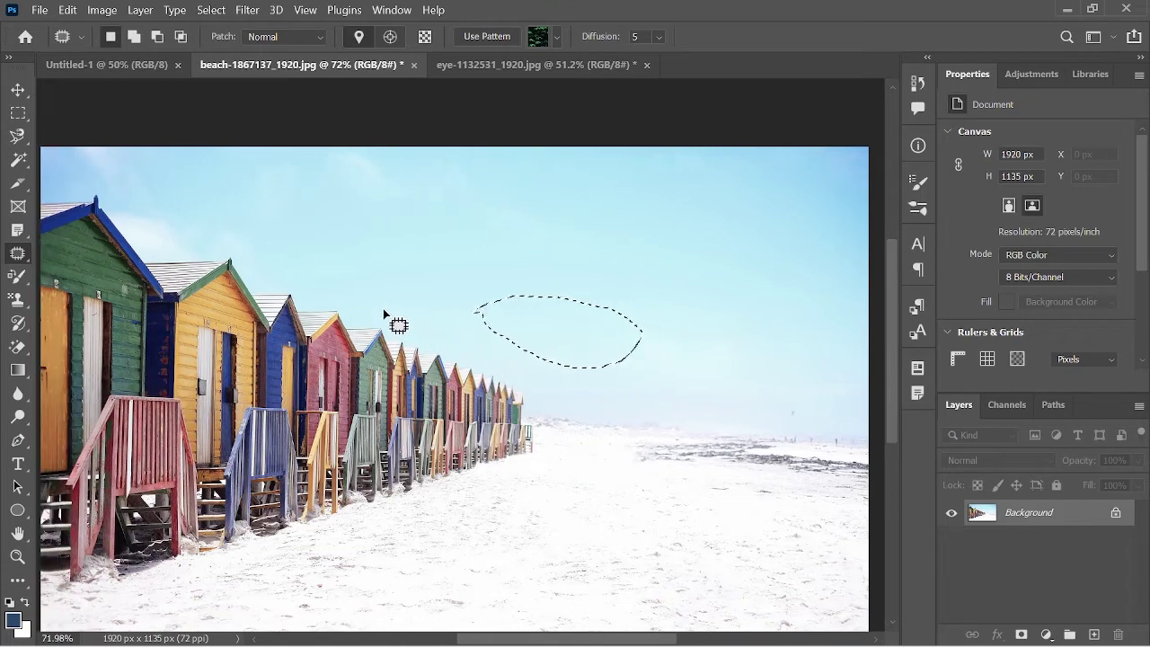
# - Lasso a new sky area and patch it with clean sky from the right
pyautogui.moveTo(329, 159)
pyautogui.mouseDown()
pyautogui.moveTo(385, 206)
pyautogui.moveTo(531, 219)
pyautogui.moveTo(440, 162)
pyautogui.moveTo(327, 156)
pyautogui.mouseUp()
pyautogui.moveTo(438, 226); pyautogui.dragTo(690, 242)
pyautogui.press('v')
pyautogui.scroll(1, 557, 170)
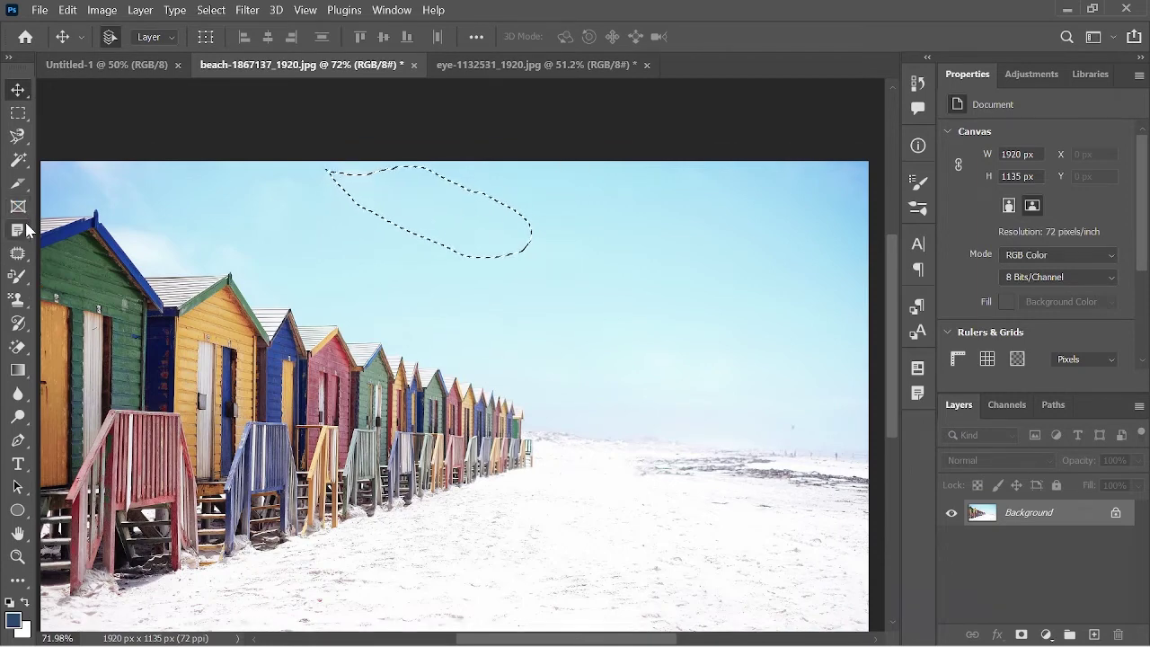
pyautogui.click(17, 253)
pyautogui.rightClick(17, 253)
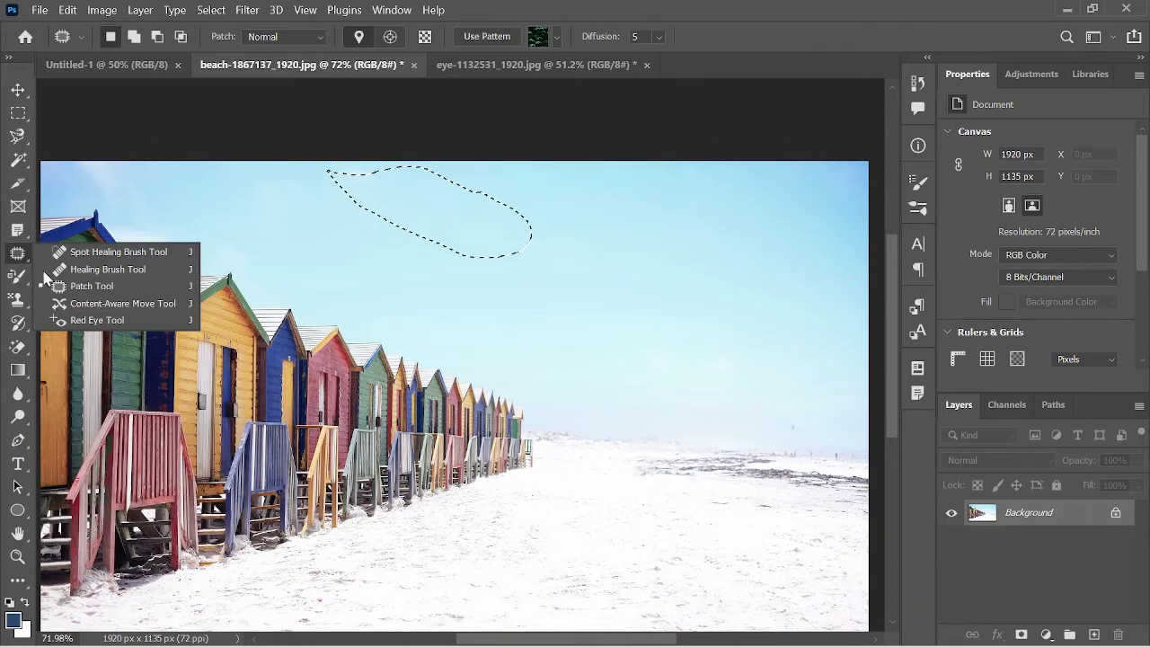
# - Select the Red Eye Tool, at 50% pupil size and 50% darken amount
pyautogui.click(97, 320)
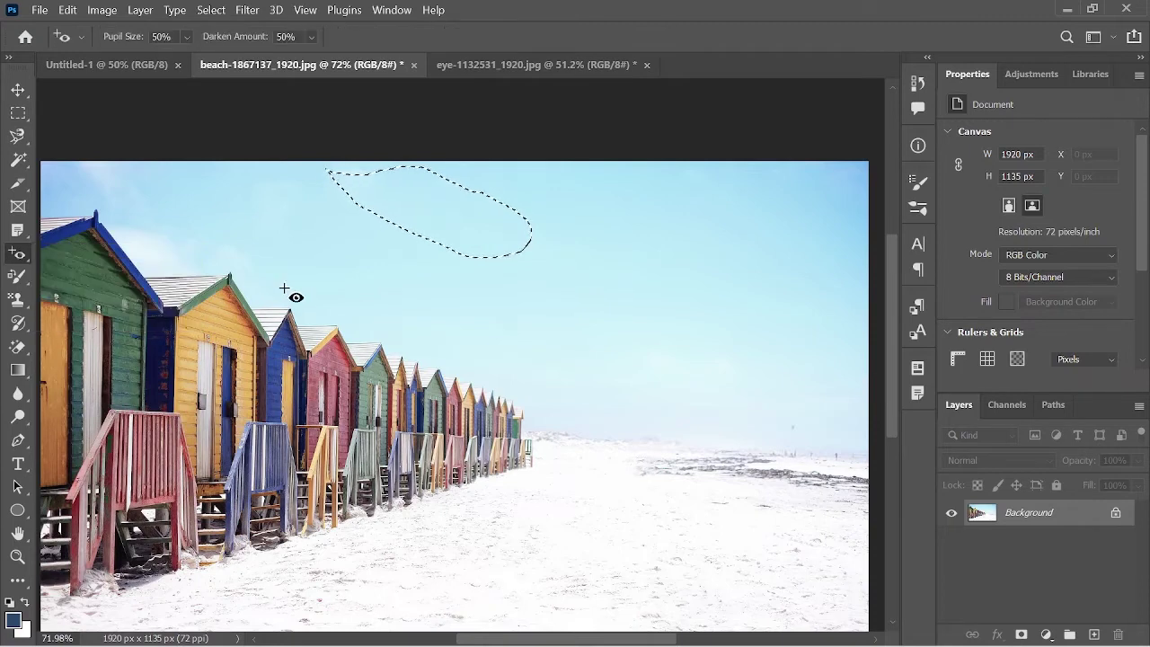
pyautogui.scroll(-1, 296, 291)
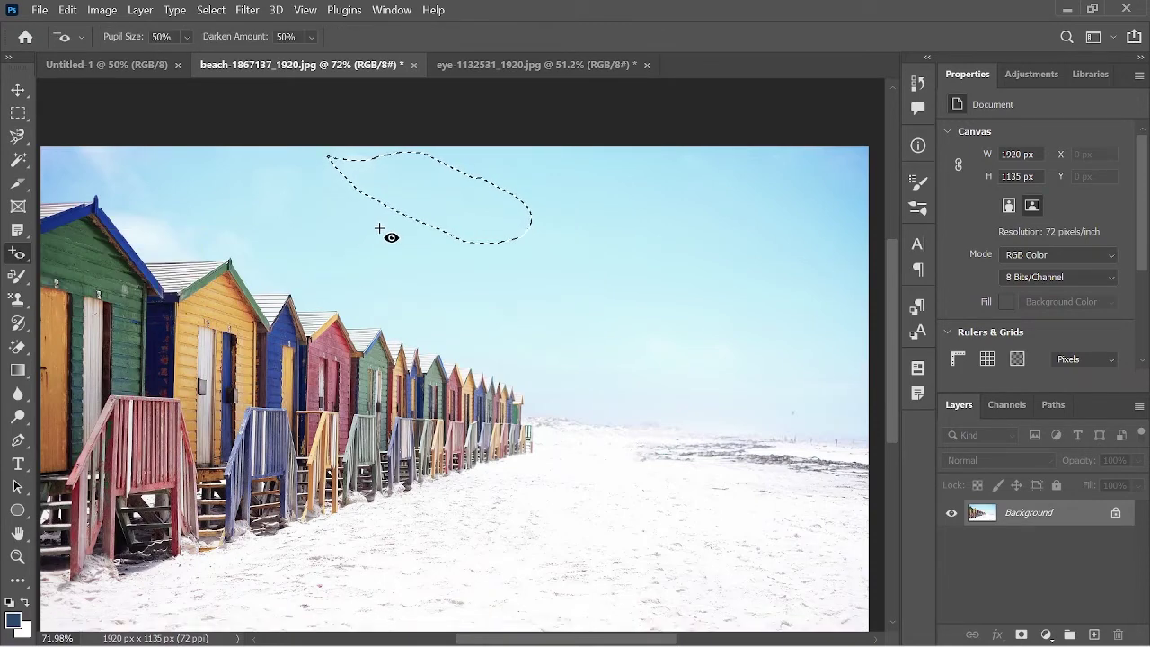
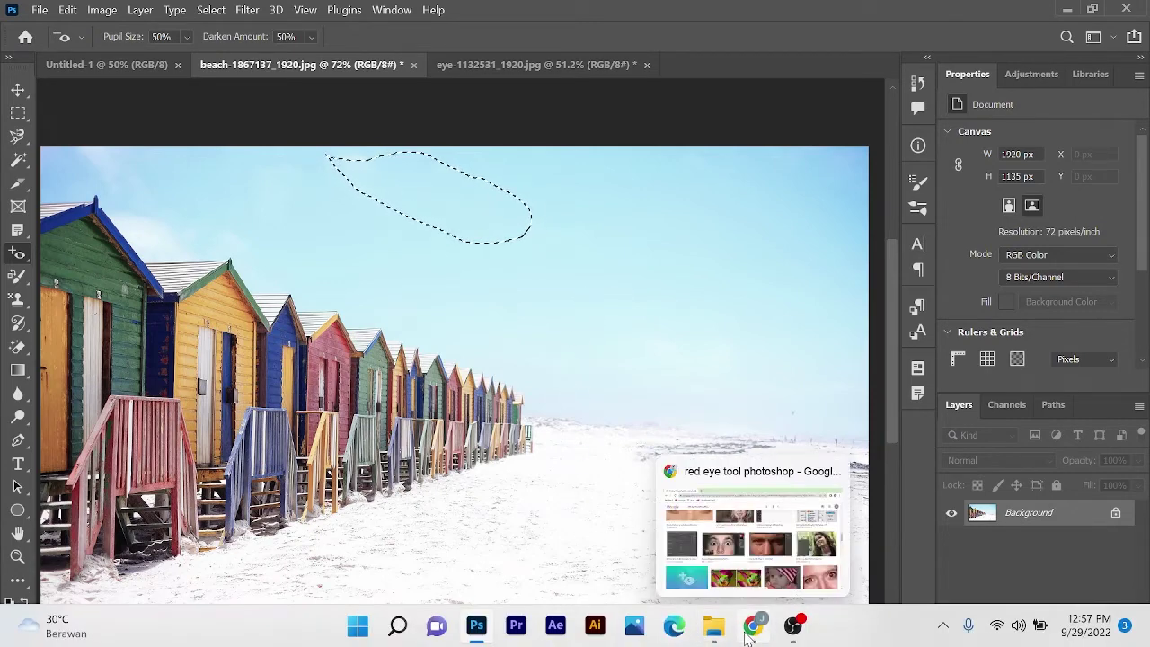
# - Browse the 'red eye tool photoshop' Google Images results in Chrome, then minimize Chrome
pyautogui.click(552, 68)
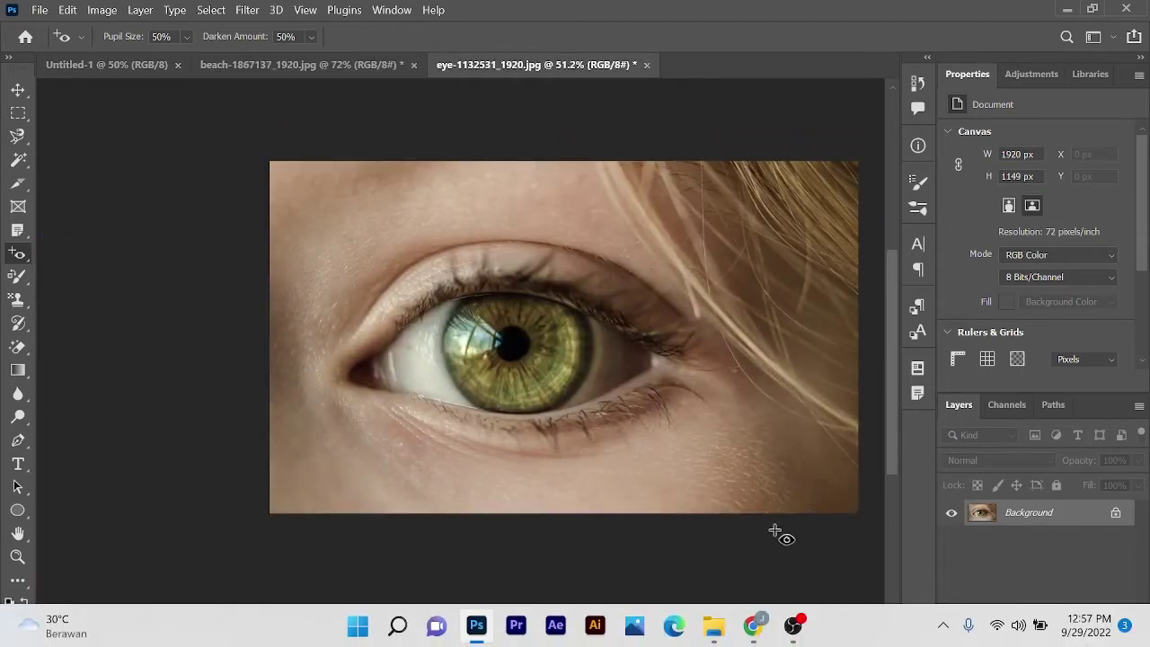
pyautogui.moveTo(752, 625)
pyautogui.click(779, 561)
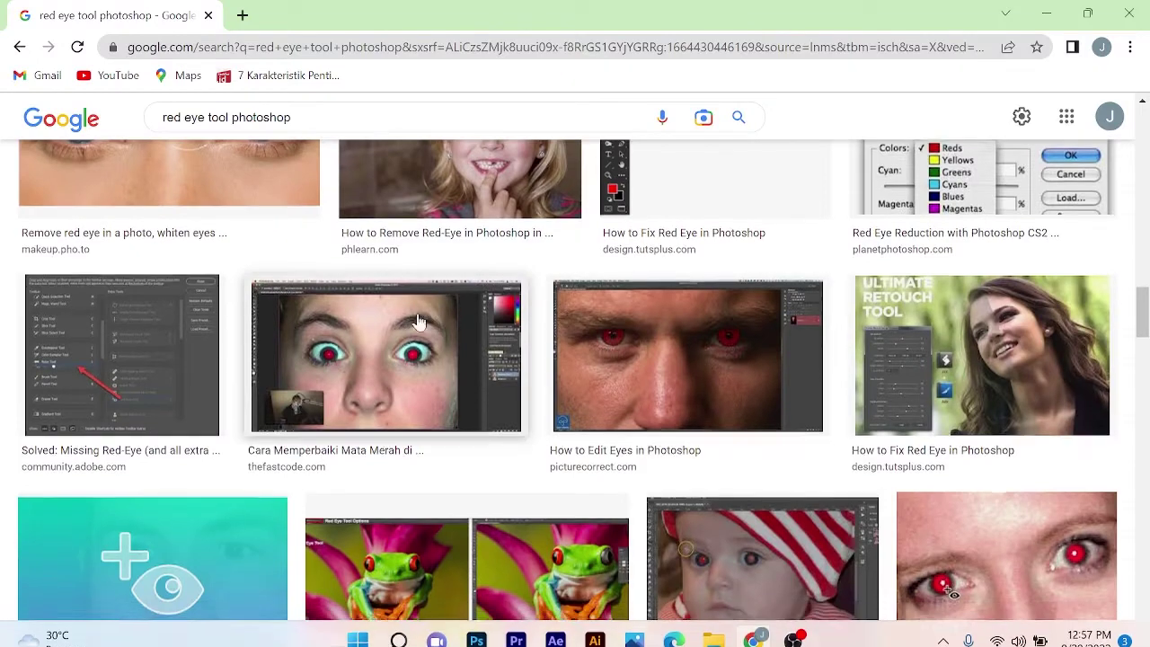
pyautogui.scroll(-1, 437, 321)
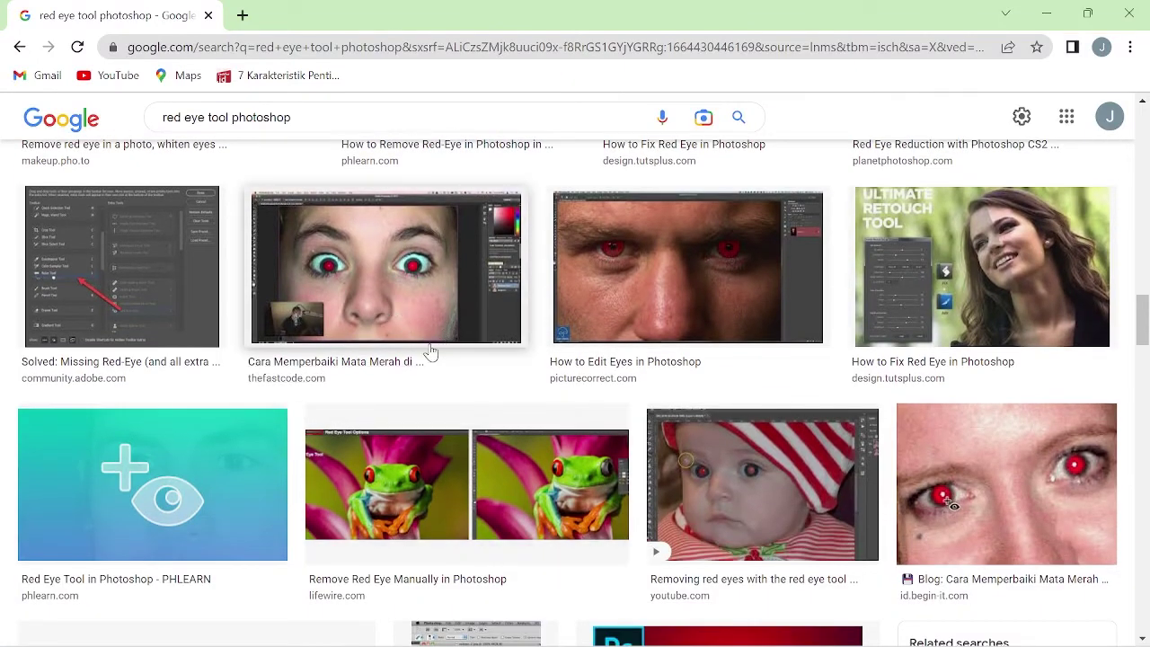
pyautogui.scroll(1, 407, 319)
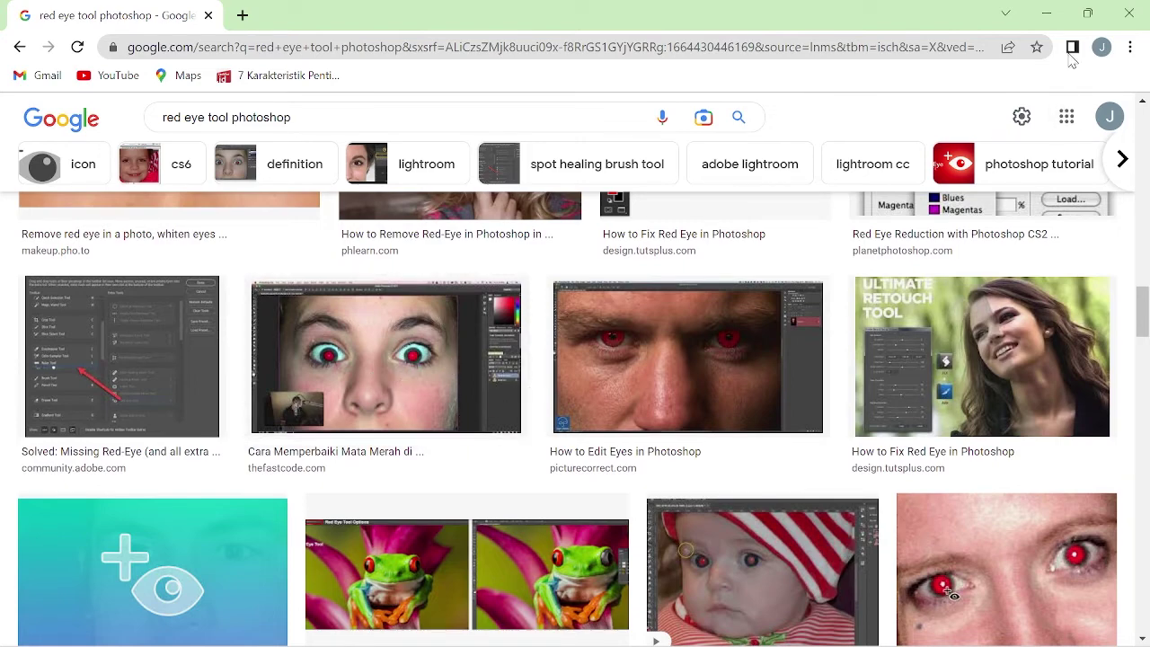
pyautogui.click(1047, 14)
pyautogui.scroll(-1, 458, 269)
# - Zoom into the green iris and apply a first Red Eye Tool marquee on it
pyautogui.scroll(1, 530, 328)
pyautogui.scroll(2, 512, 346)
pyautogui.scroll(2, 498, 363)
pyautogui.scroll(2, 494, 359)
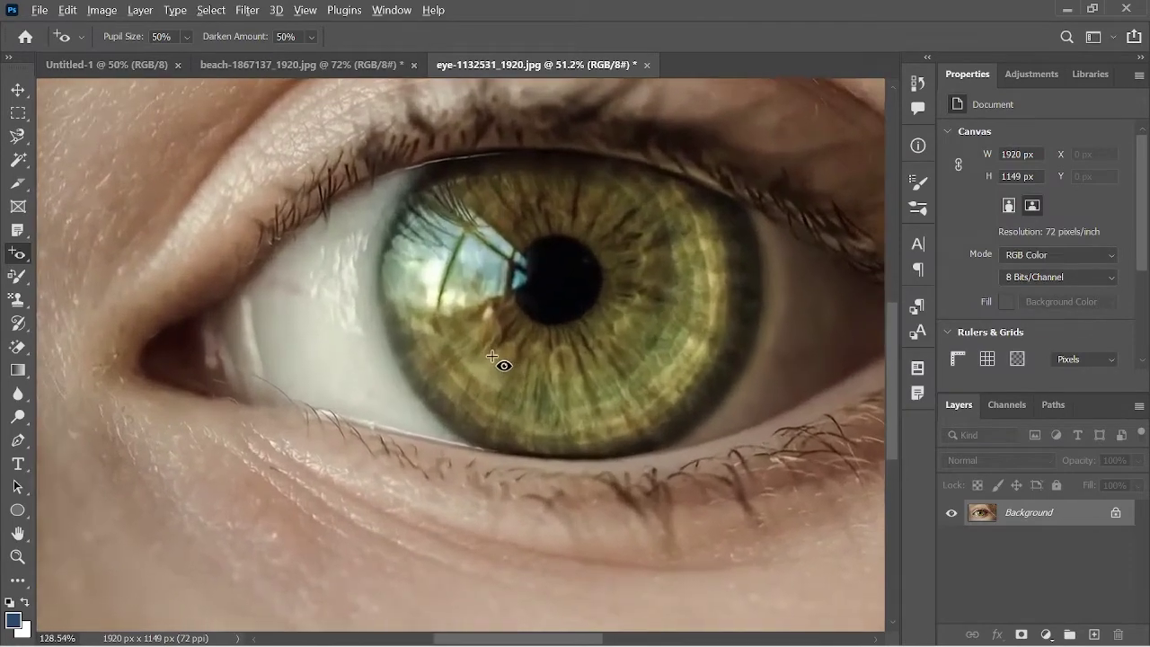
pyautogui.scroll(2, 498, 359)
pyautogui.scroll(1, 489, 337)
pyautogui.scroll(1, 530, 384)
pyautogui.scroll(2, 530, 395)
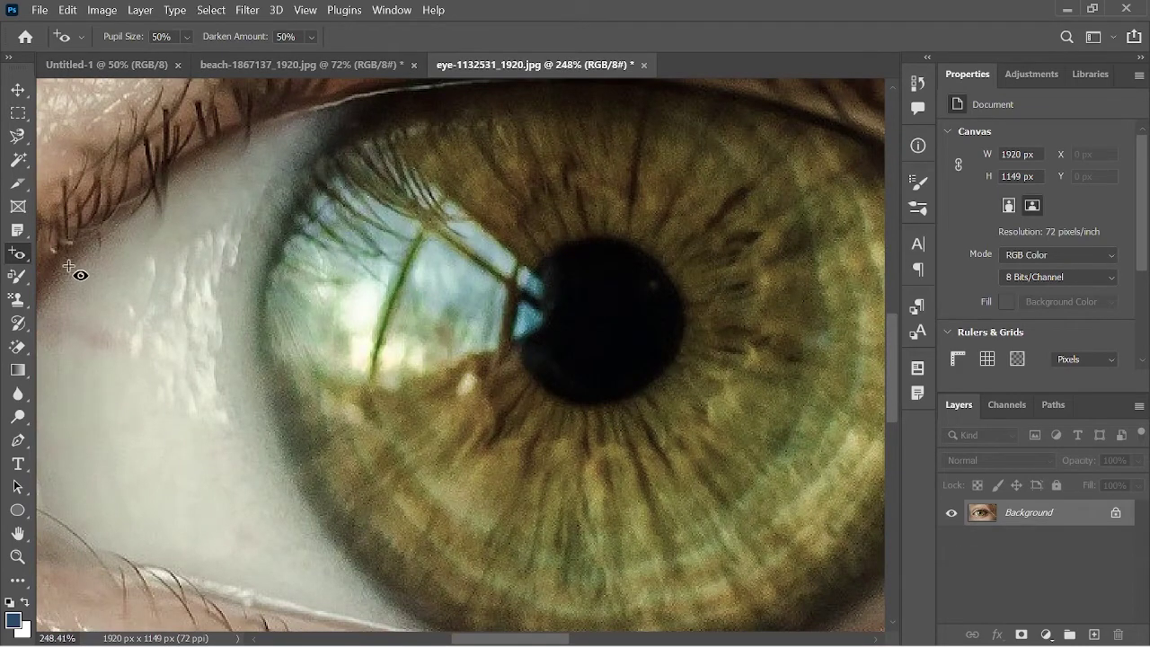
pyautogui.moveTo(384, 158)
pyautogui.mouseDown()
pyautogui.moveTo(832, 538)
pyautogui.moveTo(485, 261)
pyautogui.moveTo(359, 139)
pyautogui.mouseUp()
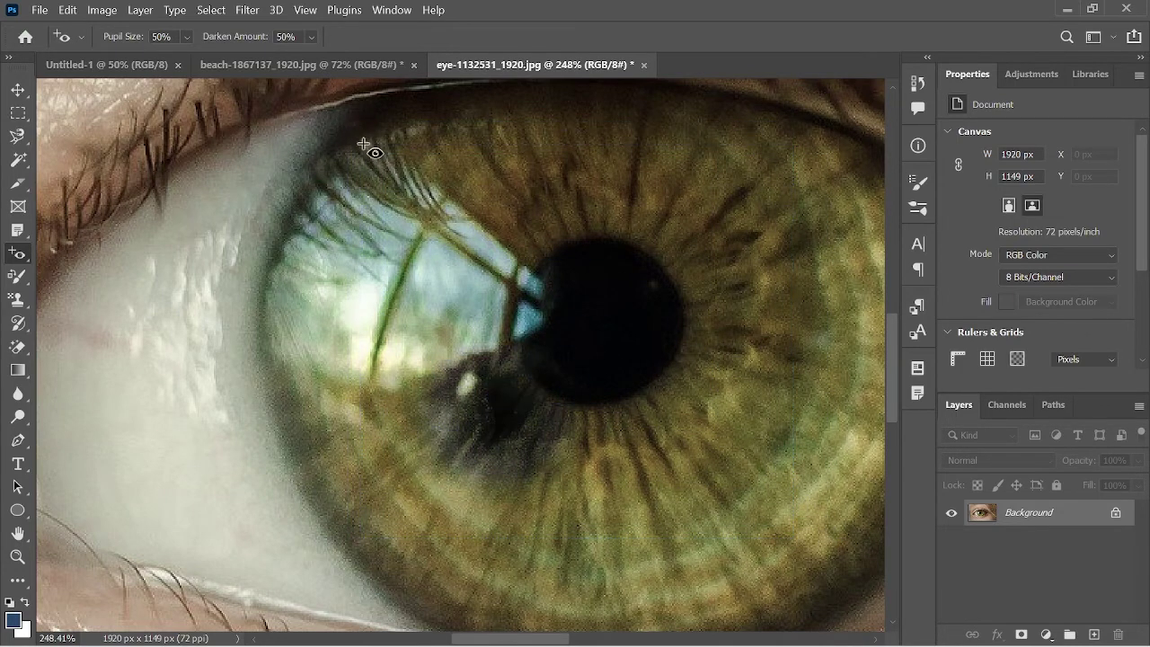
# - Apply red-eye correction over the iris above and upper-left of the pupil
pyautogui.scroll(2, 538, 375)
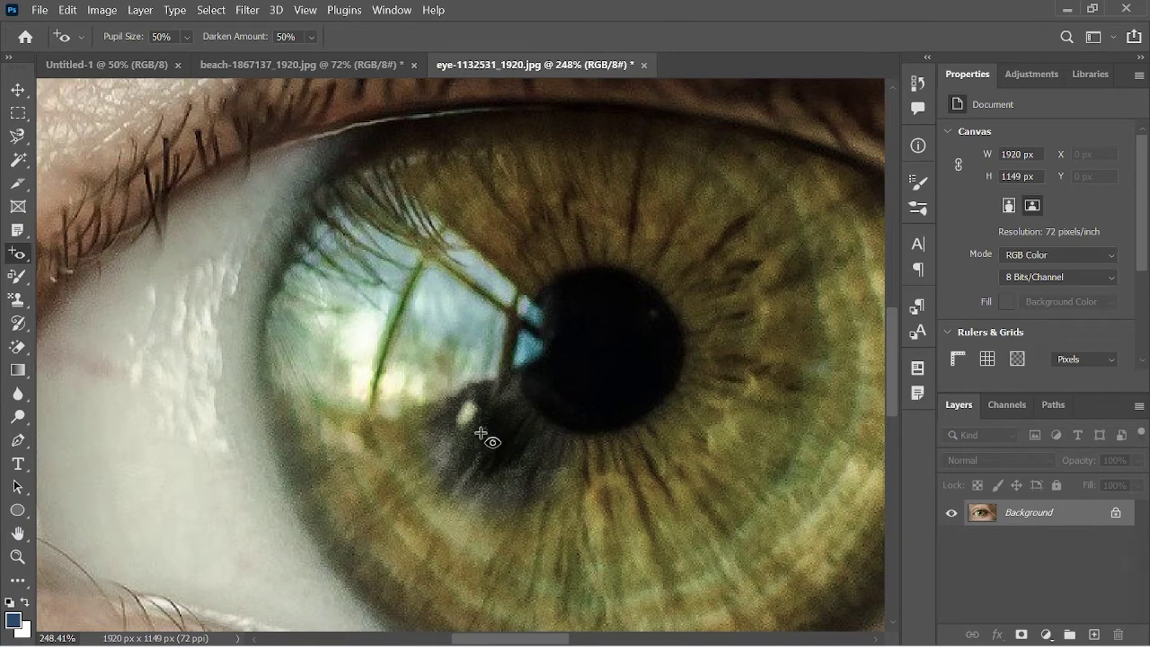
pyautogui.moveTo(789, 314); pyautogui.dragTo(408, 155)
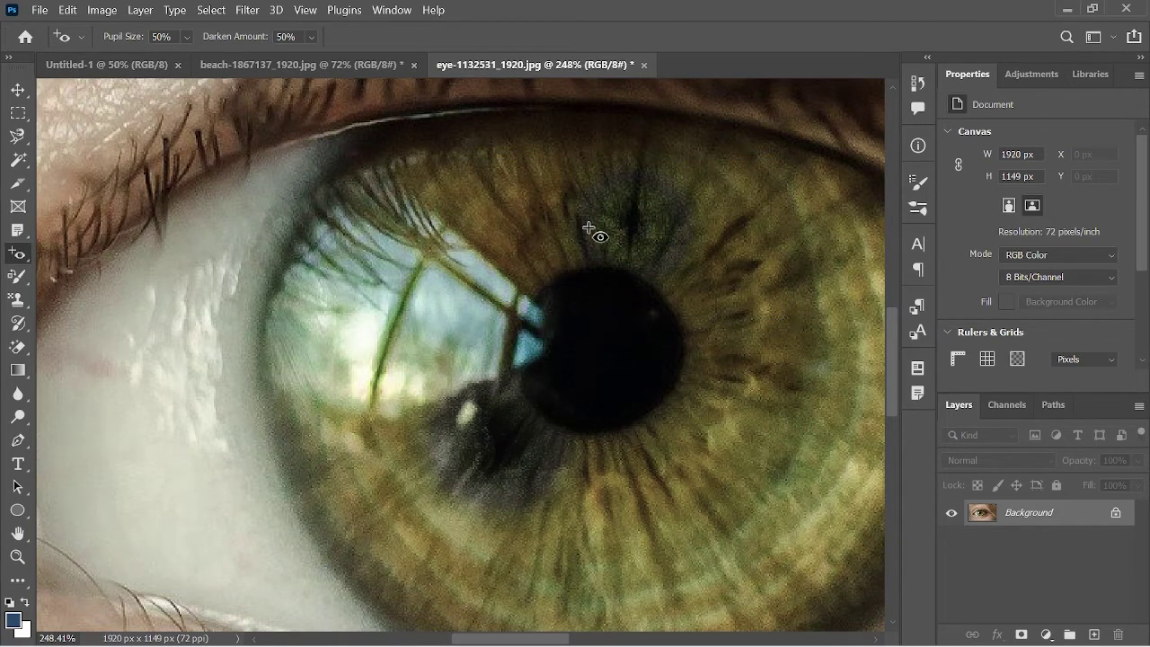
pyautogui.moveTo(636, 272); pyautogui.dragTo(386, 149)
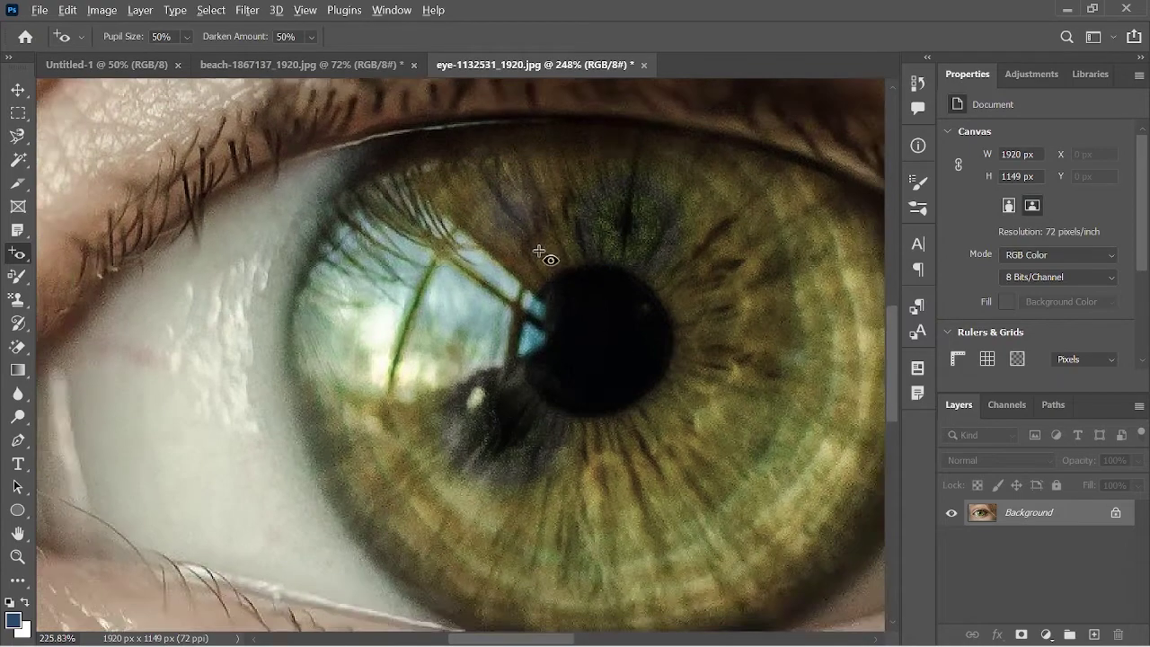
pyautogui.scroll(-2, 539, 261)
pyautogui.scroll(-2, 530, 265)
pyautogui.scroll(-2, 480, 308)
pyautogui.scroll(-1, 660, 299)
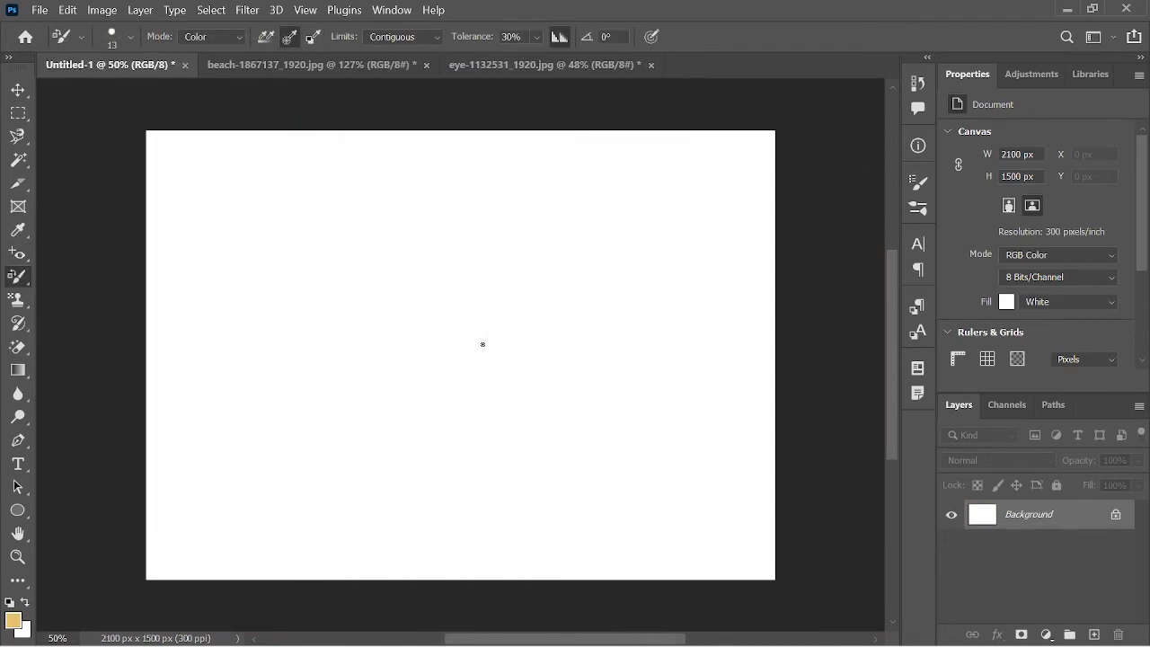
# - With the Brush Tool, paint a wide soft yellow stroke across the canvas top
pyautogui.rightClick(18, 276)
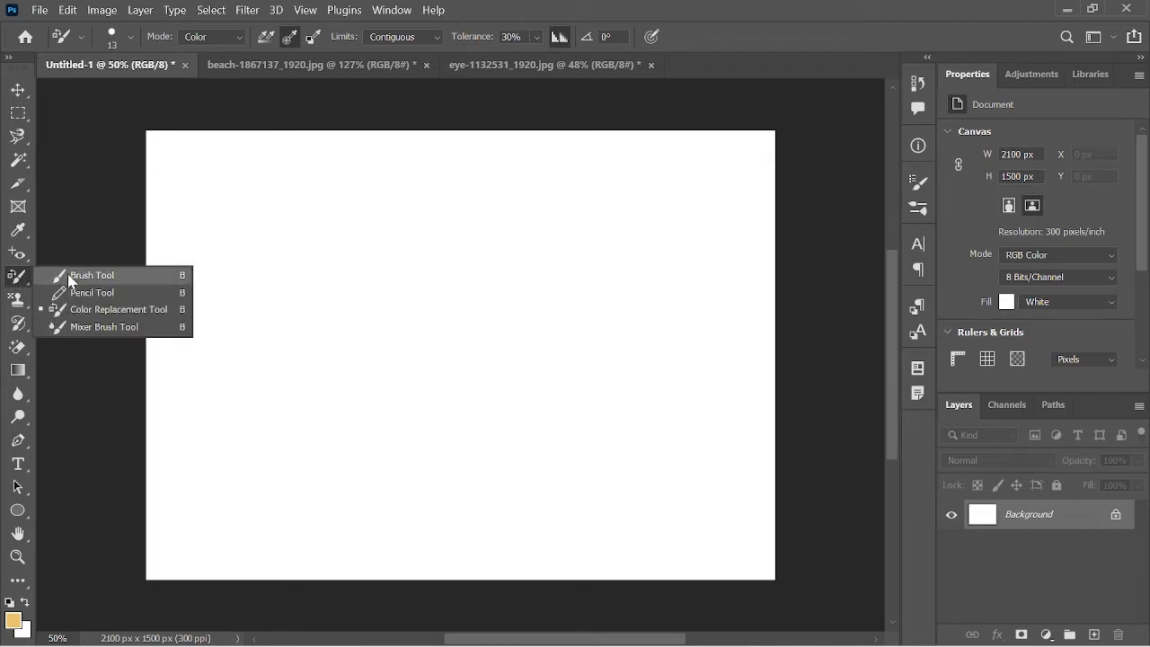
pyautogui.click(73, 277)
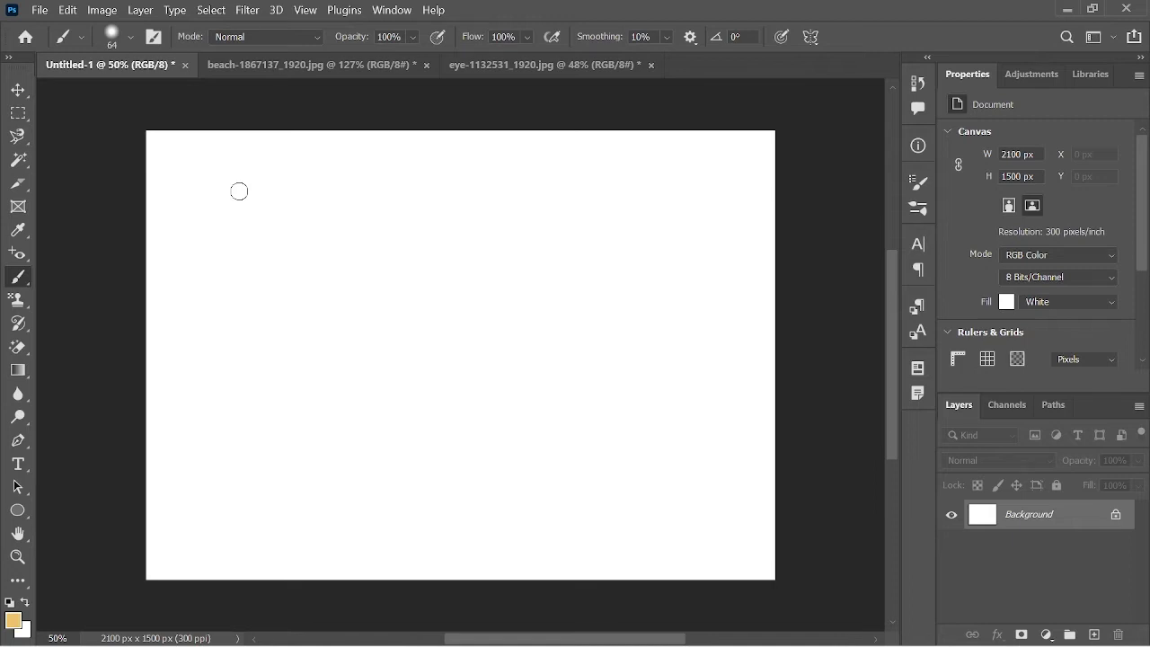
pyautogui.press('v')
pyautogui.press('b')
pyautogui.moveTo(192, 192); pyautogui.dragTo(689, 180)
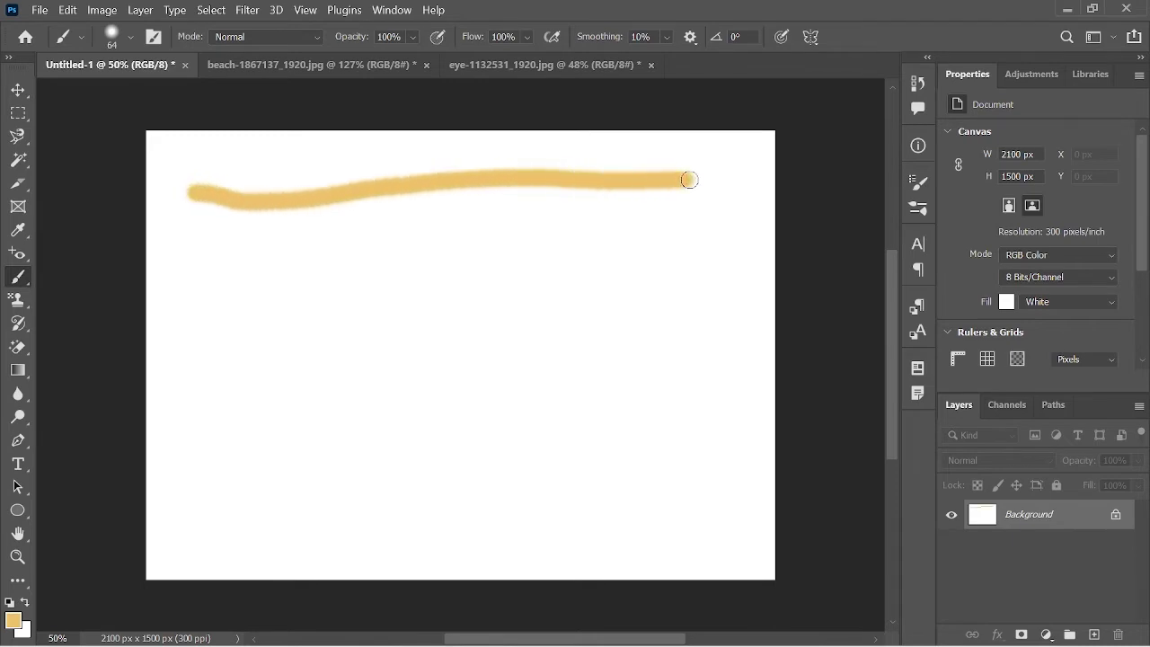
pyautogui.rightClick(28, 276)
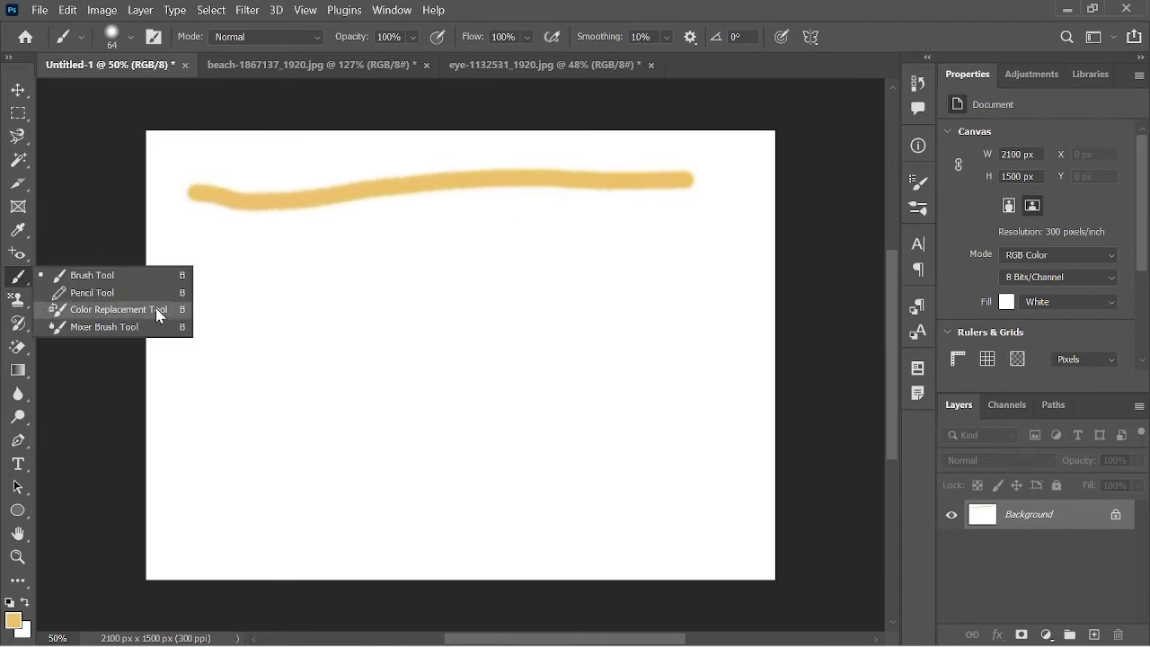
# - Draw a thin yellow Pencil Tool line and set the pencil tip to 10 px
pyautogui.click(149, 294)
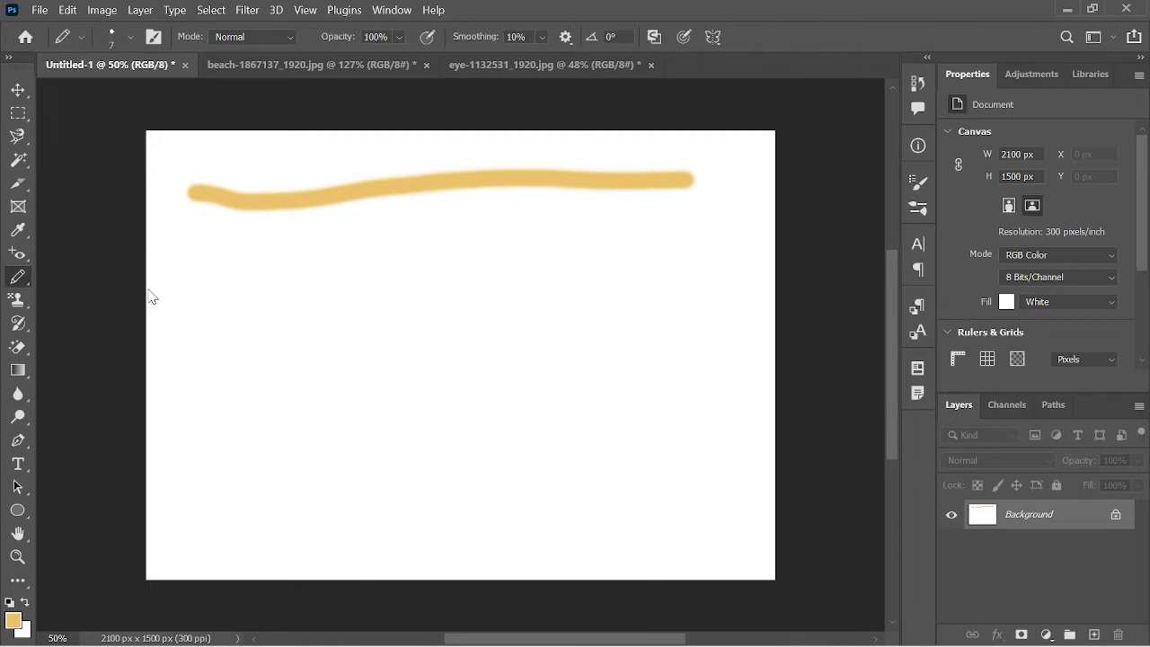
pyautogui.moveTo(187, 245); pyautogui.dragTo(634, 198)
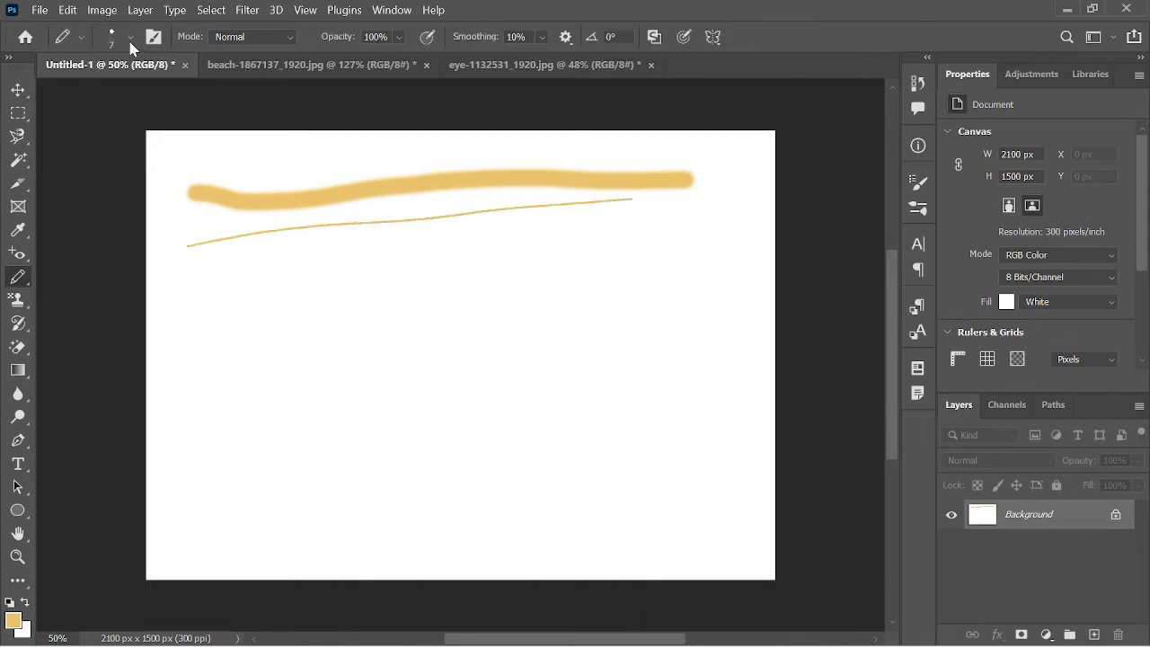
pyautogui.click(130, 38)
pyautogui.moveTo(104, 94); pyautogui.dragTo(107, 93)
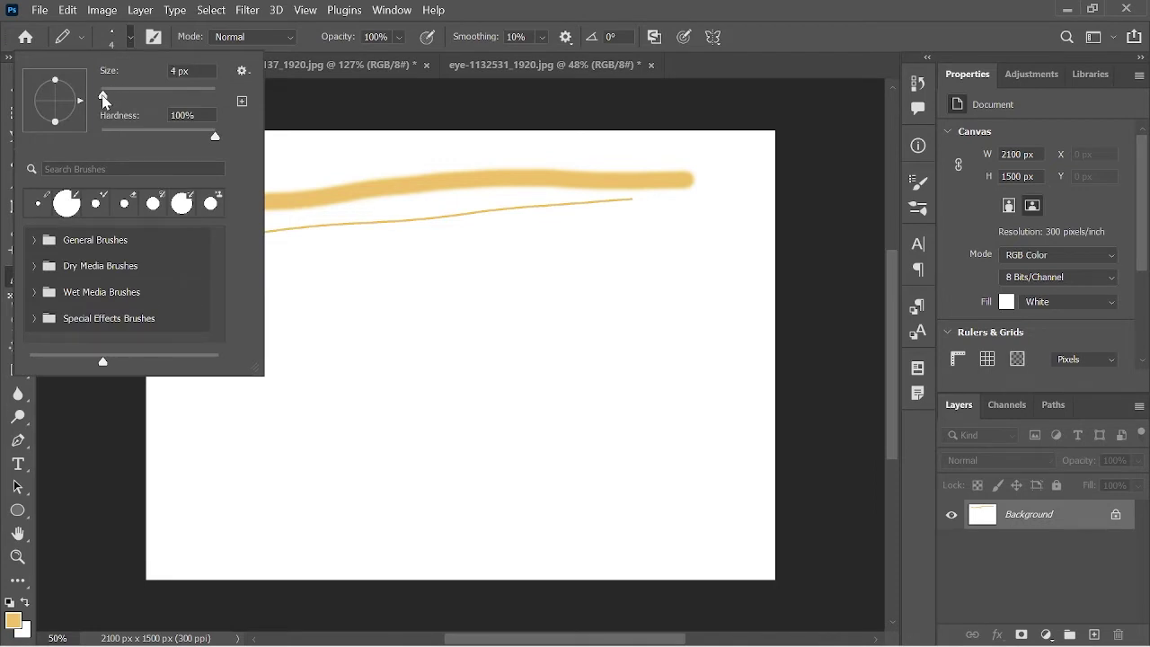
pyautogui.press('Return')
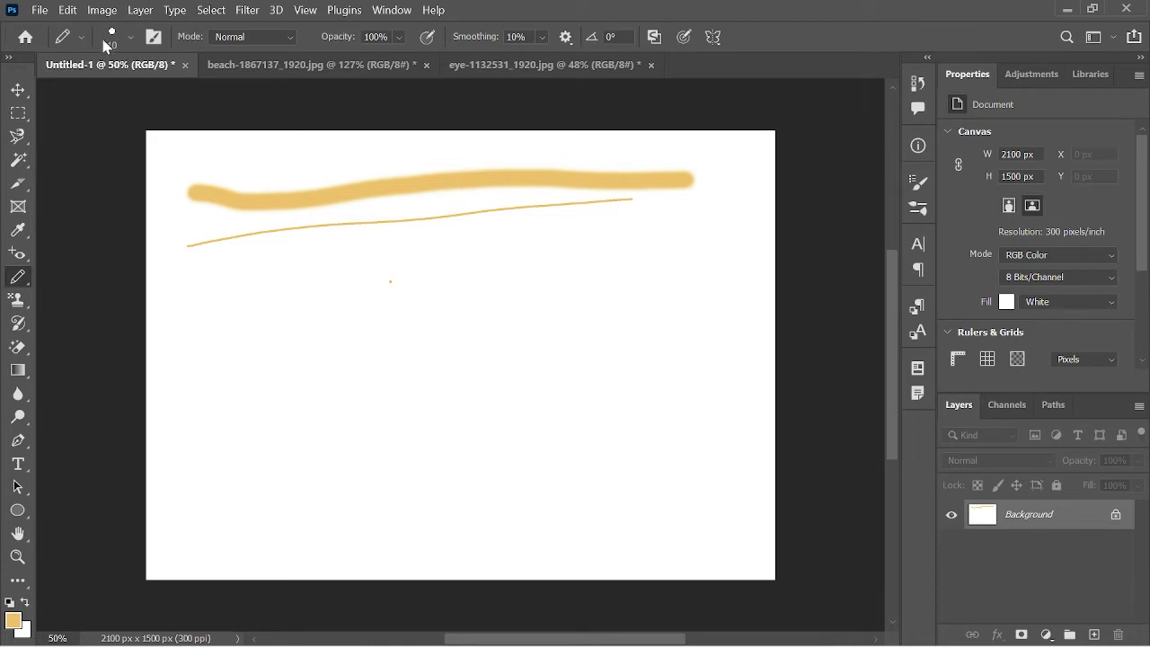
# - Draw two zigzag pencil strokes across the middle, lowering tip hardness between them
pyautogui.moveTo(183, 271)
pyautogui.mouseDown()
pyautogui.moveTo(426, 282)
pyautogui.moveTo(579, 369)
pyautogui.mouseUp()
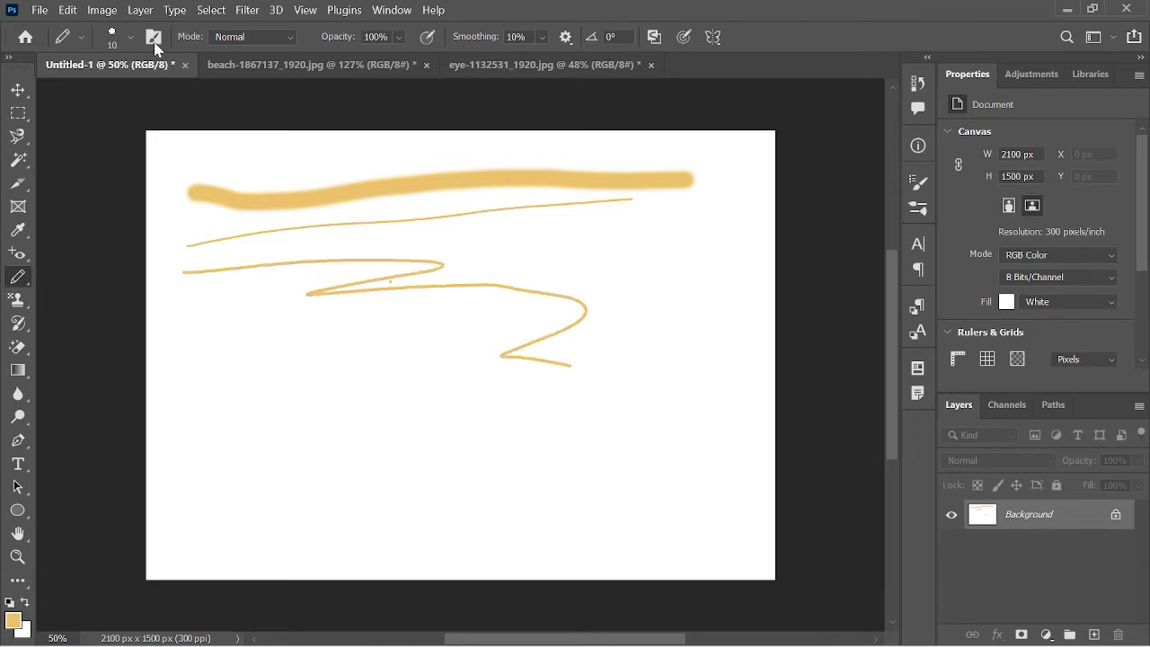
pyautogui.click(131, 36)
pyautogui.moveTo(214, 139); pyautogui.dragTo(144, 143)
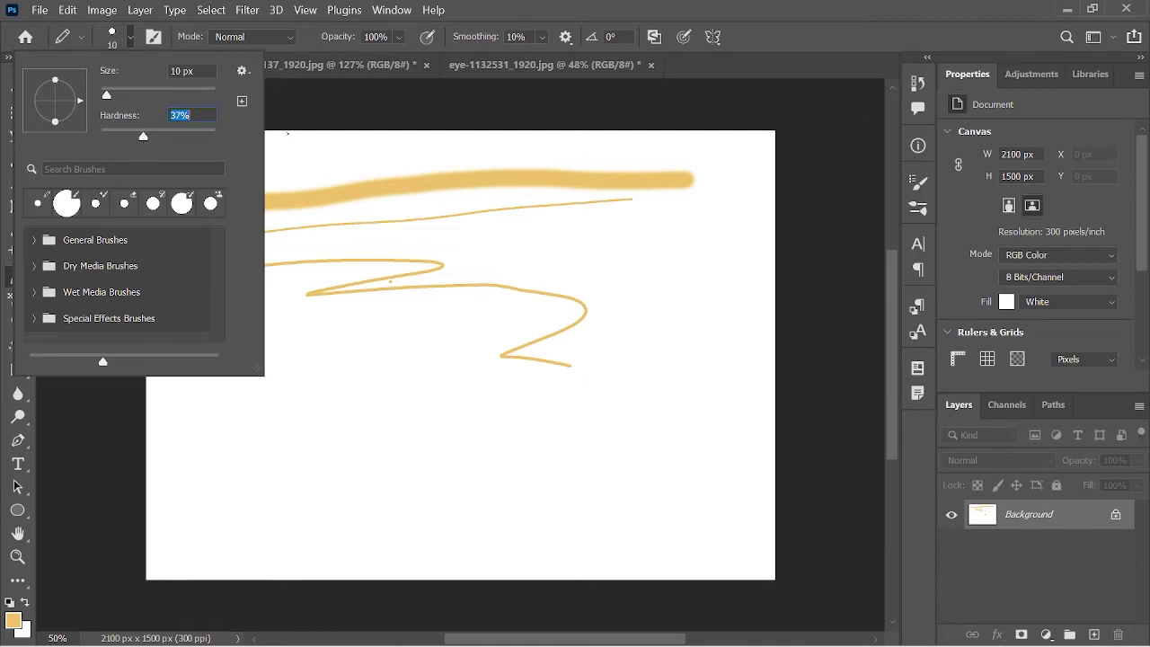
pyautogui.click(325, 116)
pyautogui.moveTo(197, 316)
pyautogui.mouseDown()
pyautogui.moveTo(395, 341)
pyautogui.moveTo(503, 405)
pyautogui.mouseUp()
pyautogui.click(129, 41)
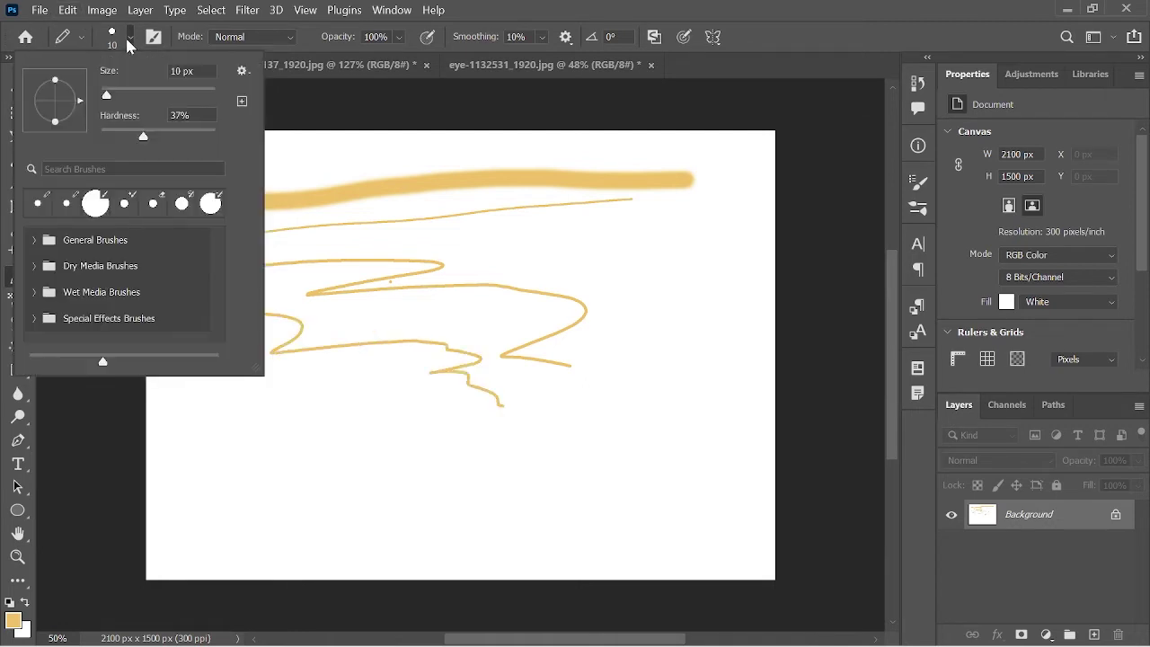
pyautogui.click(128, 42)
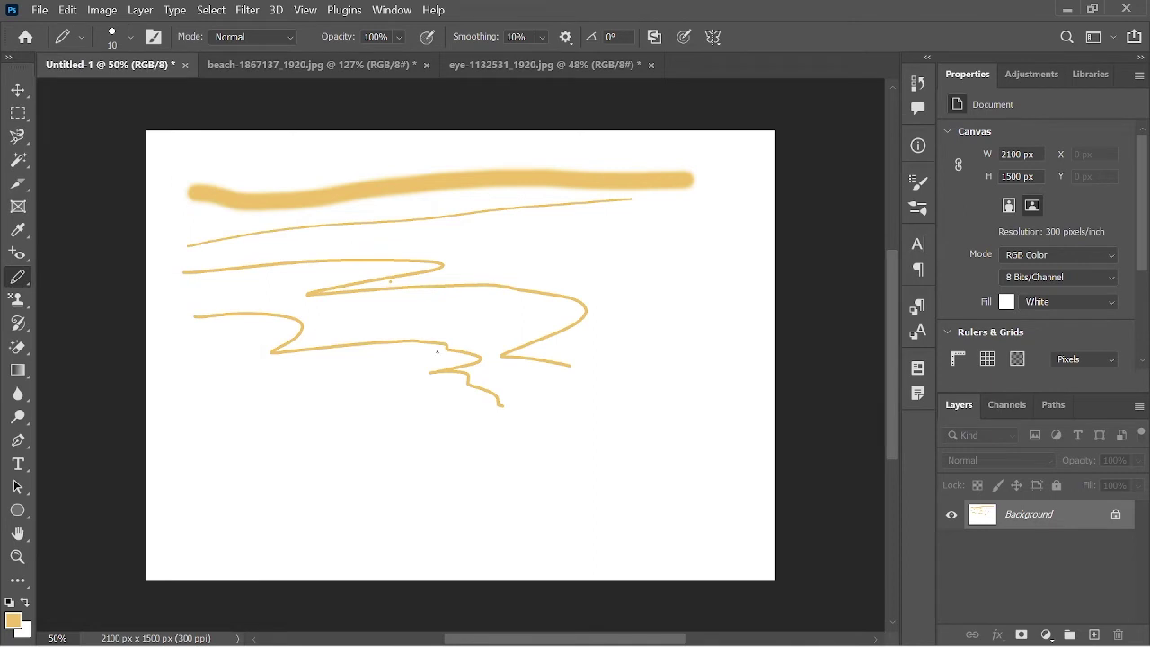
pyautogui.rightClick(26, 282)
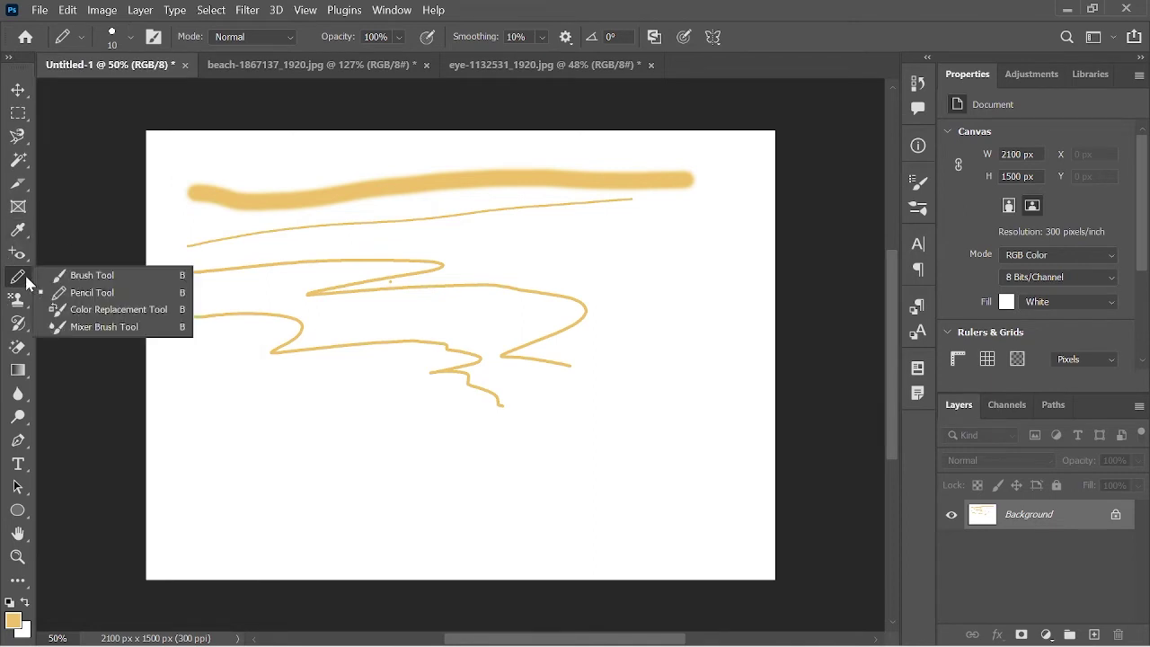
# - Use the Color Replacement Tool with a blue foreground colour on the yellow beach hut
pyautogui.click(67, 309)
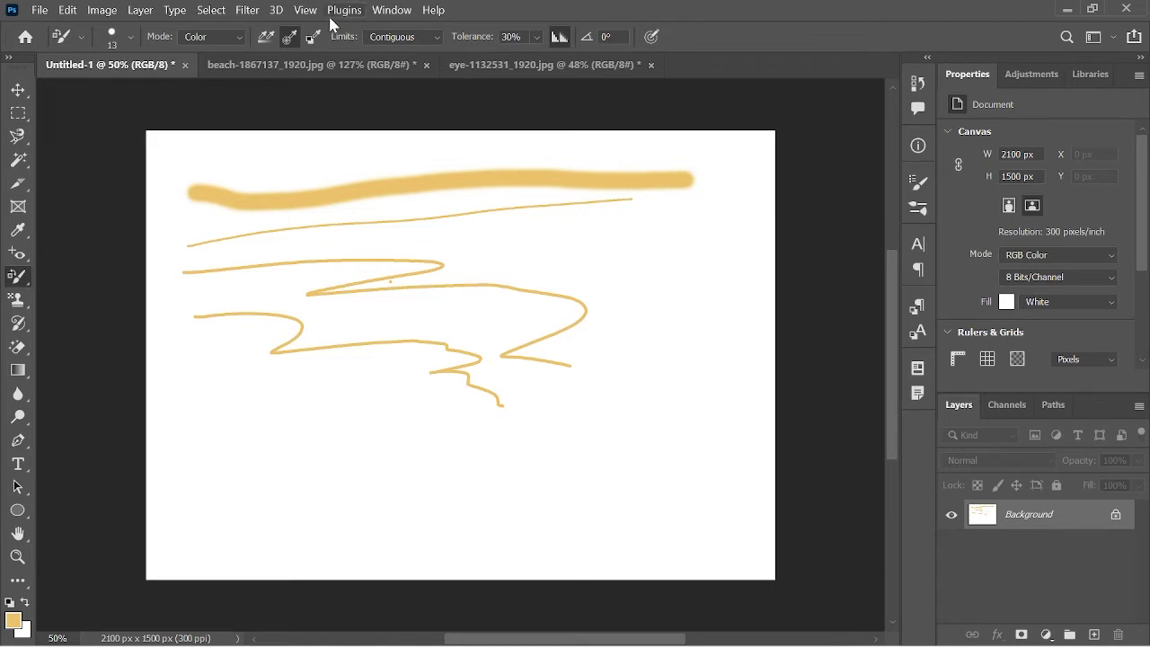
pyautogui.click(317, 65)
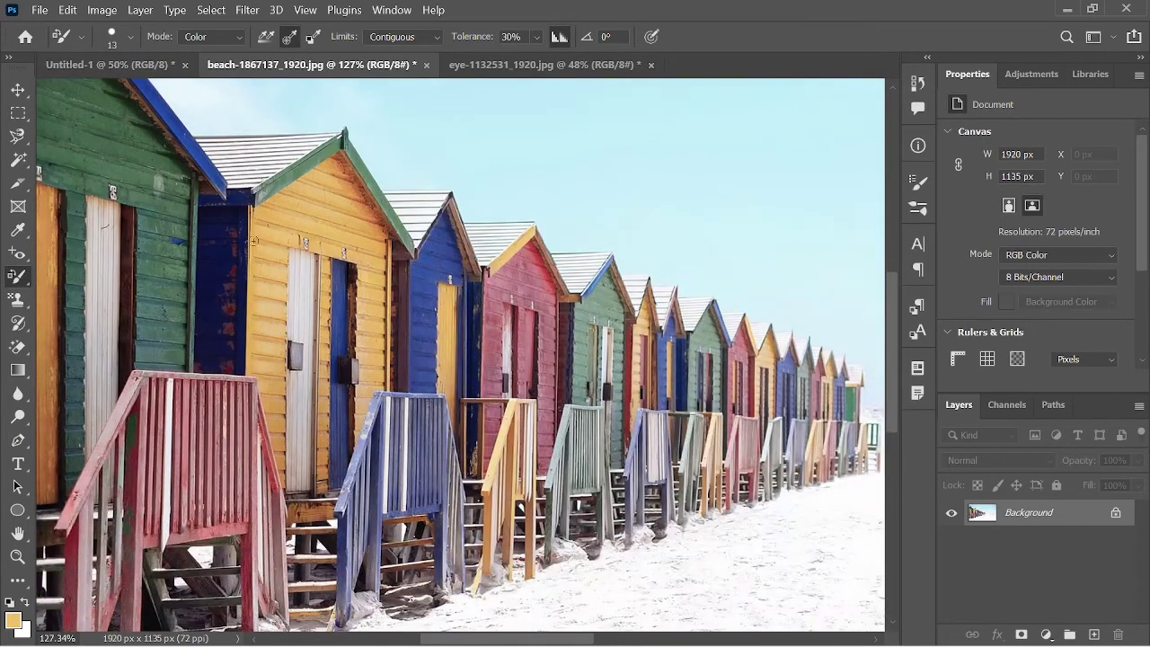
pyautogui.scroll(1, 325, 241)
pyautogui.scroll(1, 297, 228)
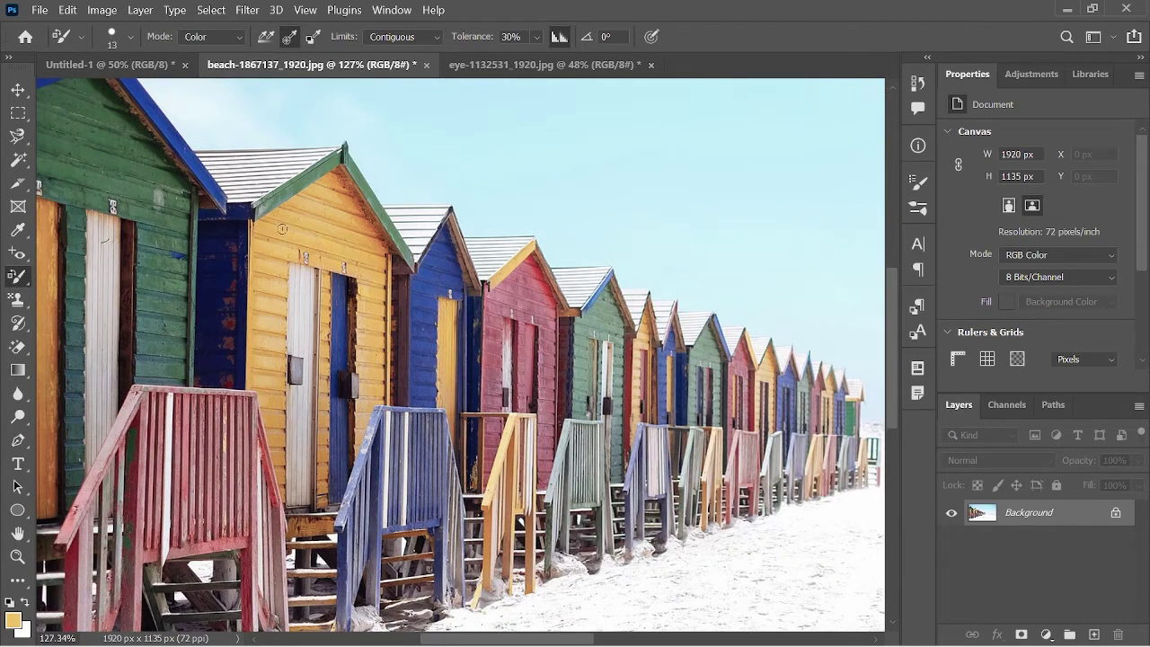
pyautogui.click(13, 619)
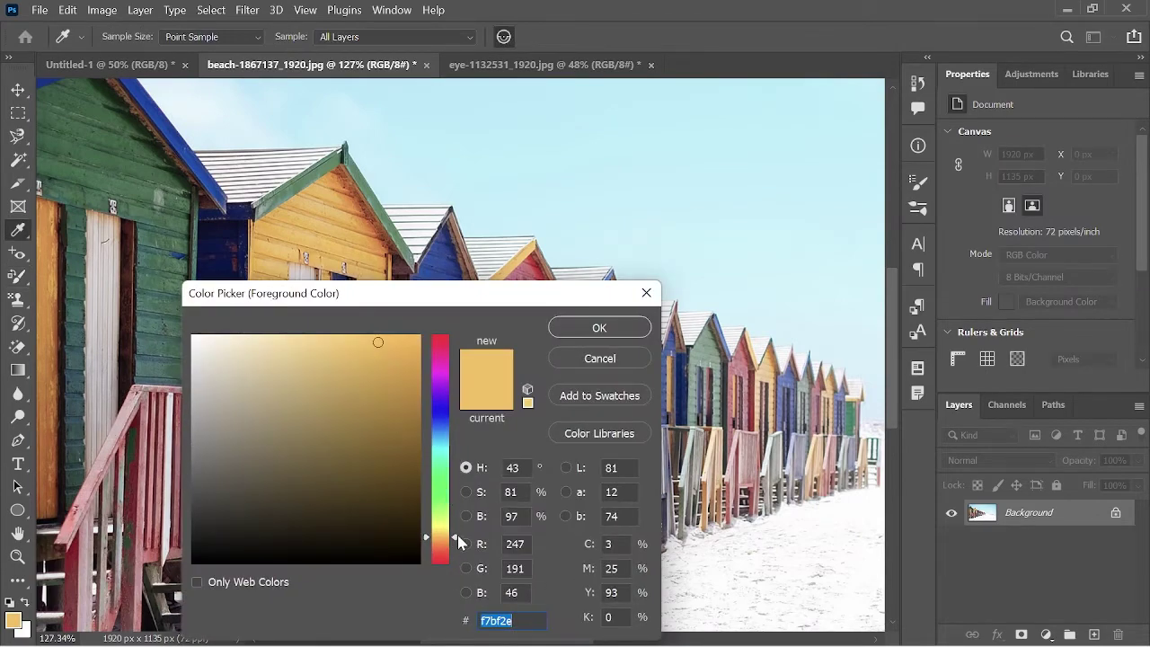
pyautogui.moveTo(458, 536); pyautogui.dragTo(453, 435)
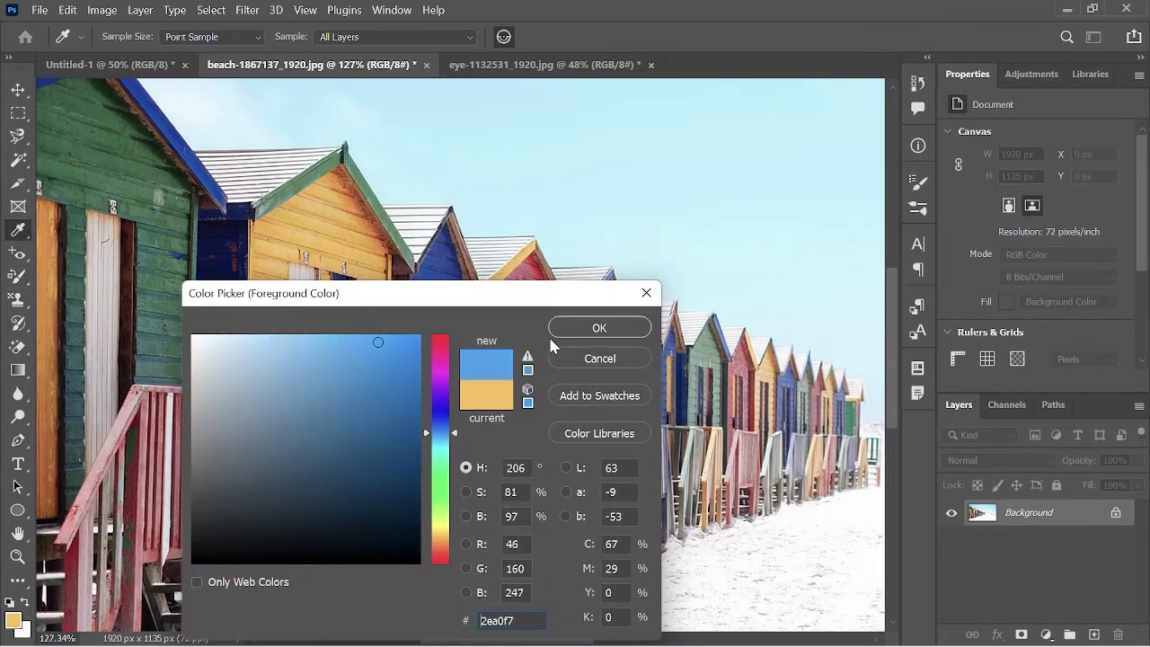
pyautogui.click(599, 328)
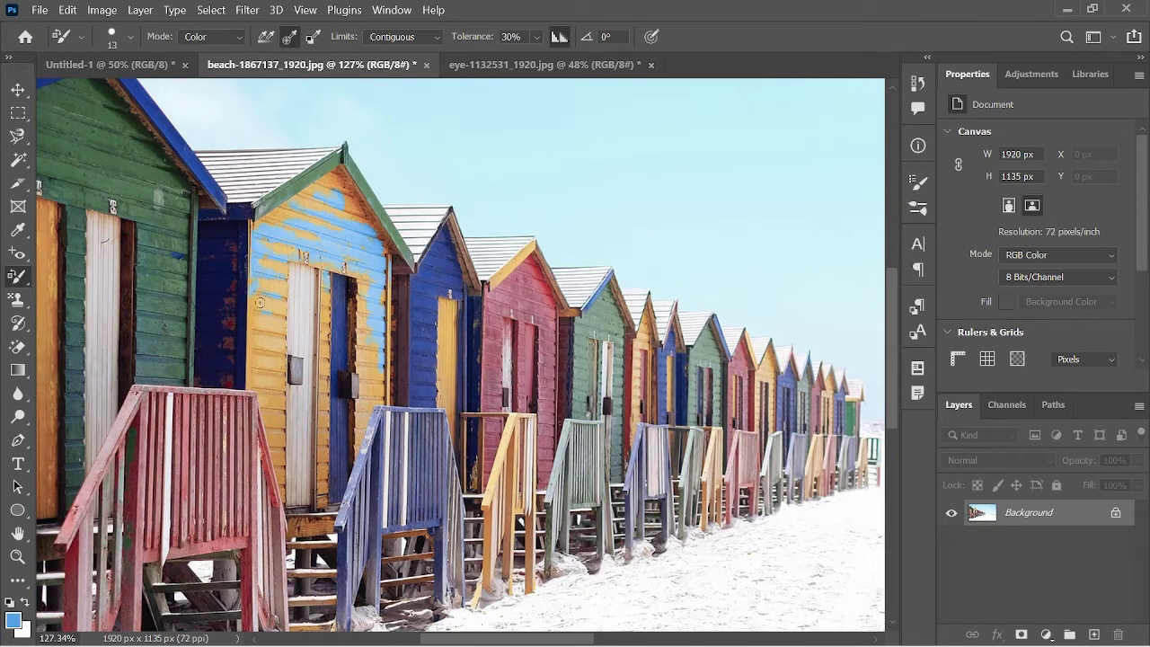
pyautogui.rightClick(22, 279)
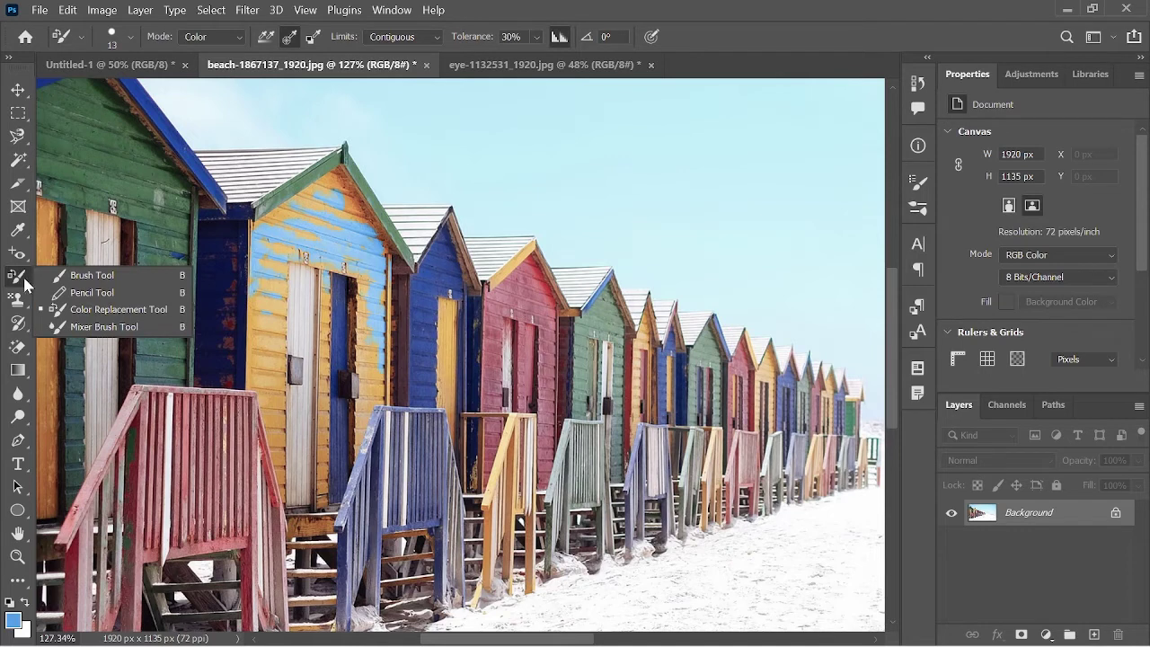
# - Smear swirling Mixer Brush strokes over the beach huts and the green and navy hut roofs
pyautogui.click(95, 329)
pyautogui.scroll(2, 342, 264)
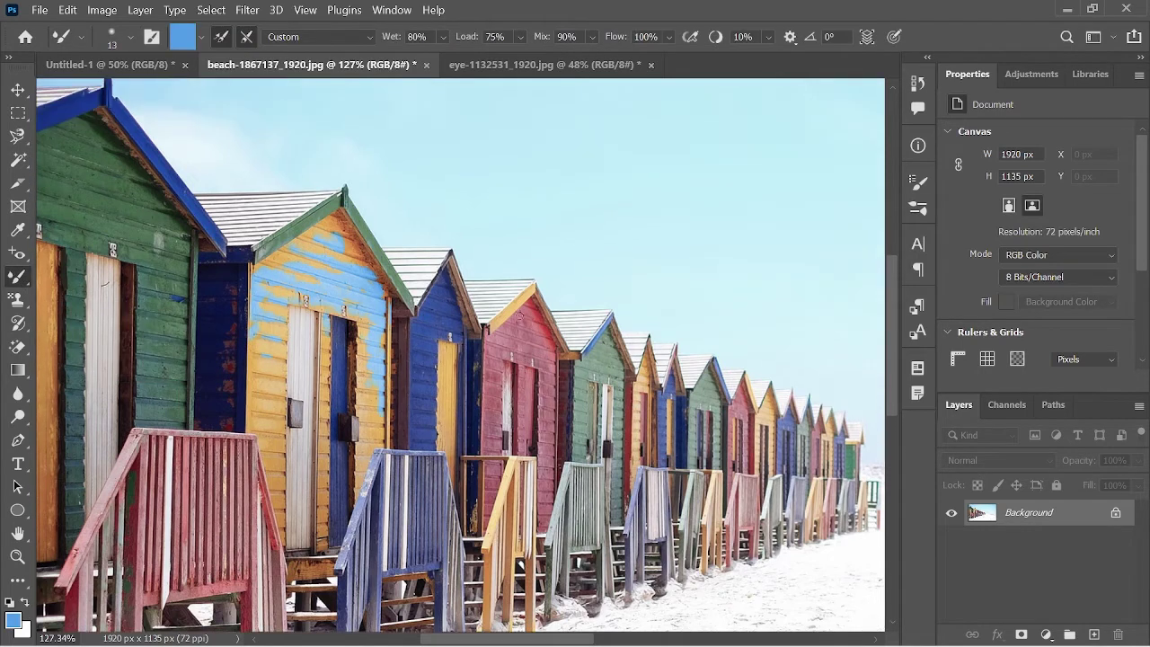
pyautogui.scroll(2, 343, 264)
pyautogui.scroll(2, 342, 263)
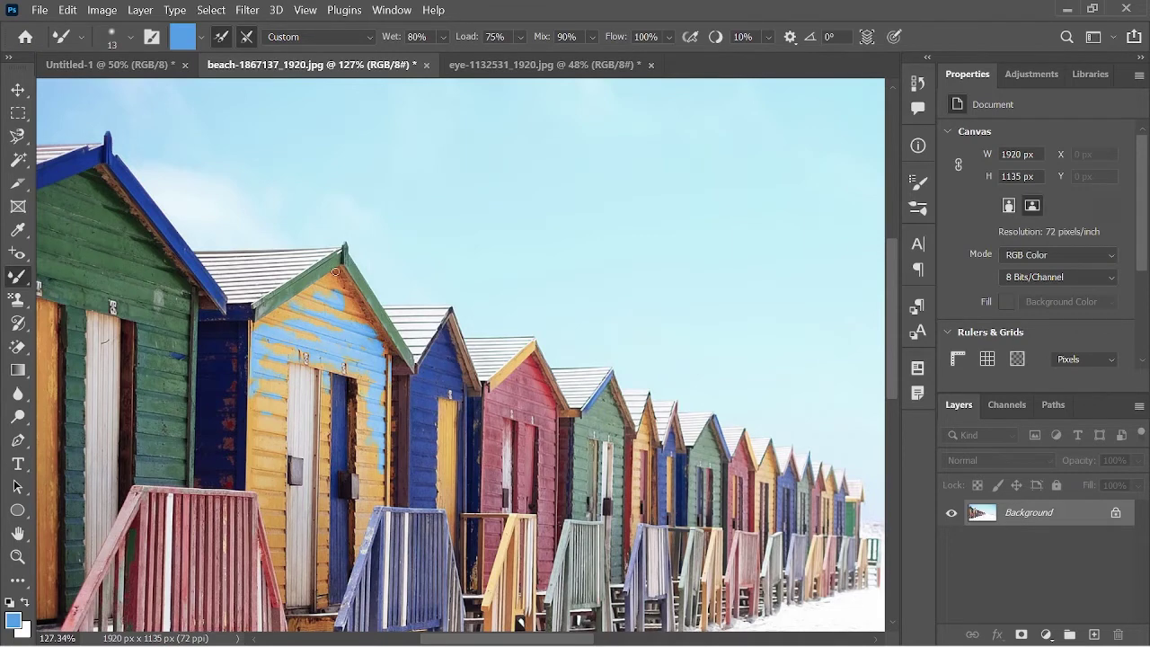
pyautogui.moveTo(332, 279)
pyautogui.mouseDown()
pyautogui.moveTo(420, 401)
pyautogui.moveTo(732, 431)
pyautogui.moveTo(615, 507)
pyautogui.moveTo(639, 505)
pyautogui.mouseUp()
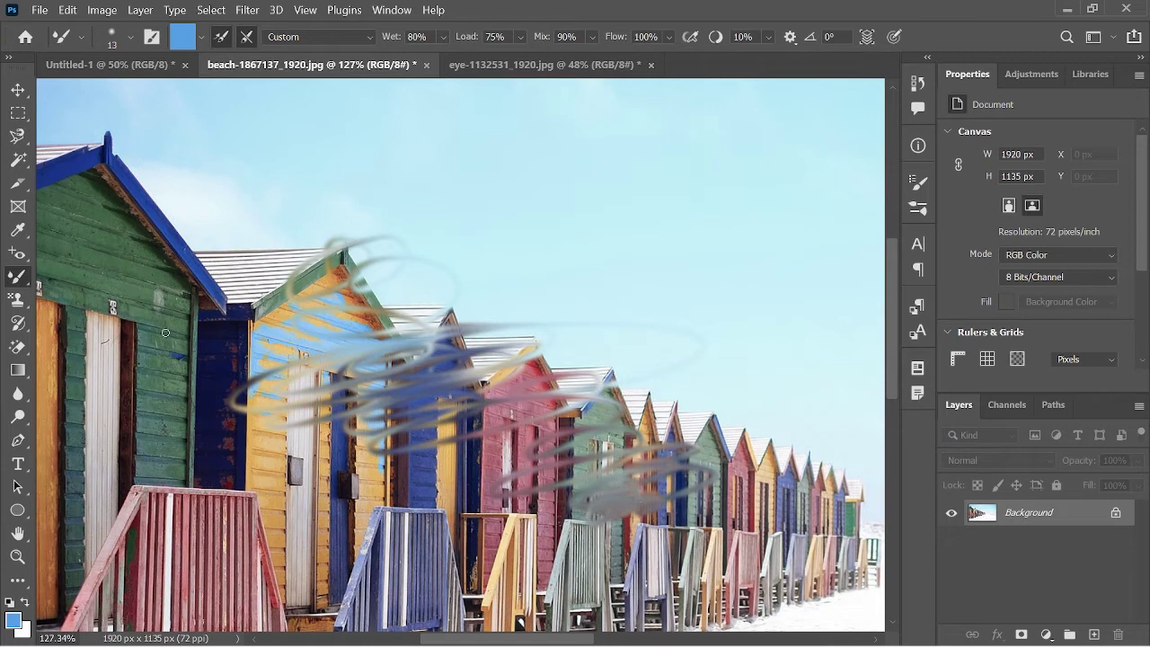
pyautogui.scroll(1, 151, 340)
pyautogui.moveTo(201, 296); pyautogui.dragTo(182, 333)
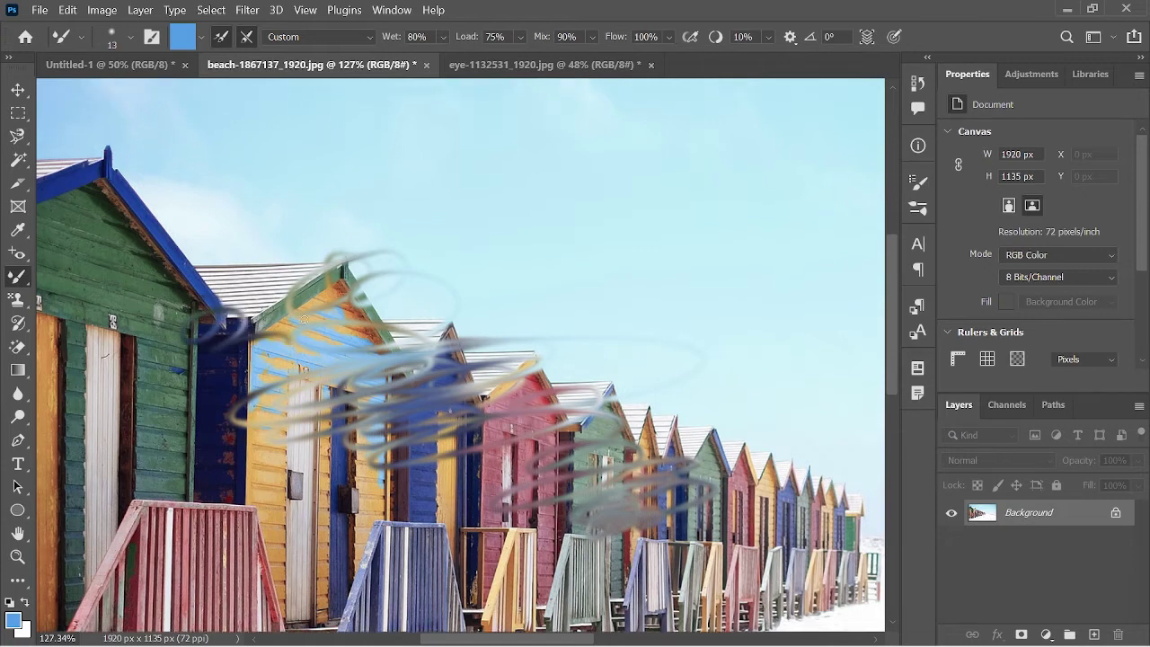
pyautogui.moveTo(191, 288); pyautogui.dragTo(208, 310)
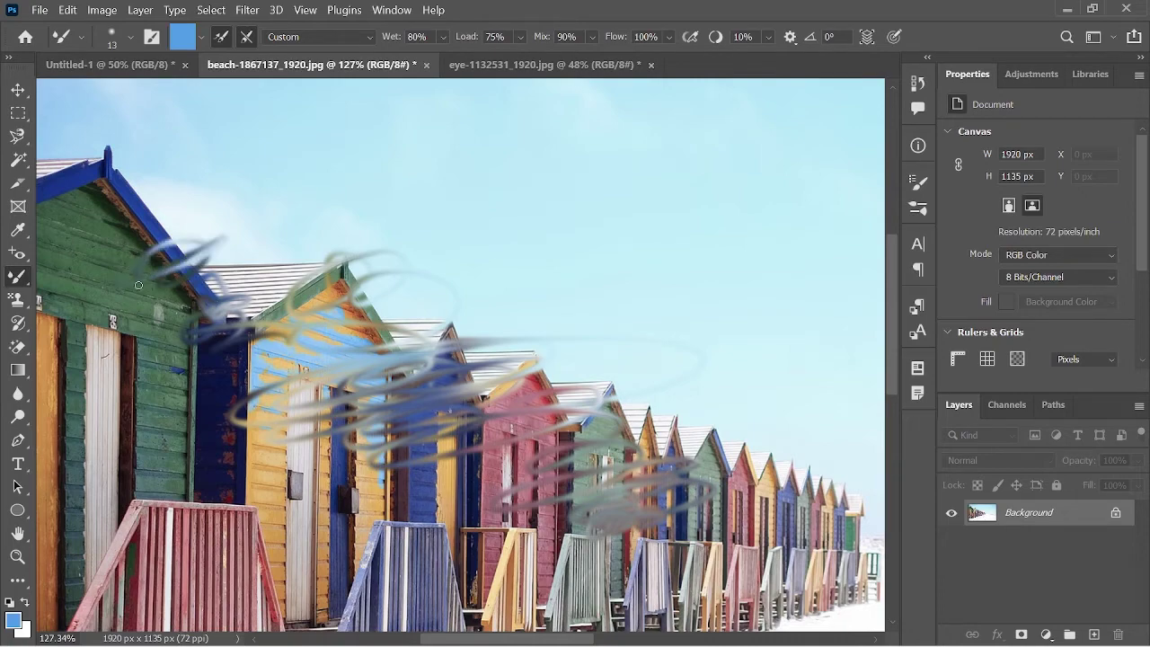
pyautogui.moveTo(166, 263)
pyautogui.mouseDown()
pyautogui.moveTo(104, 258)
pyautogui.moveTo(193, 215)
pyautogui.mouseUp()
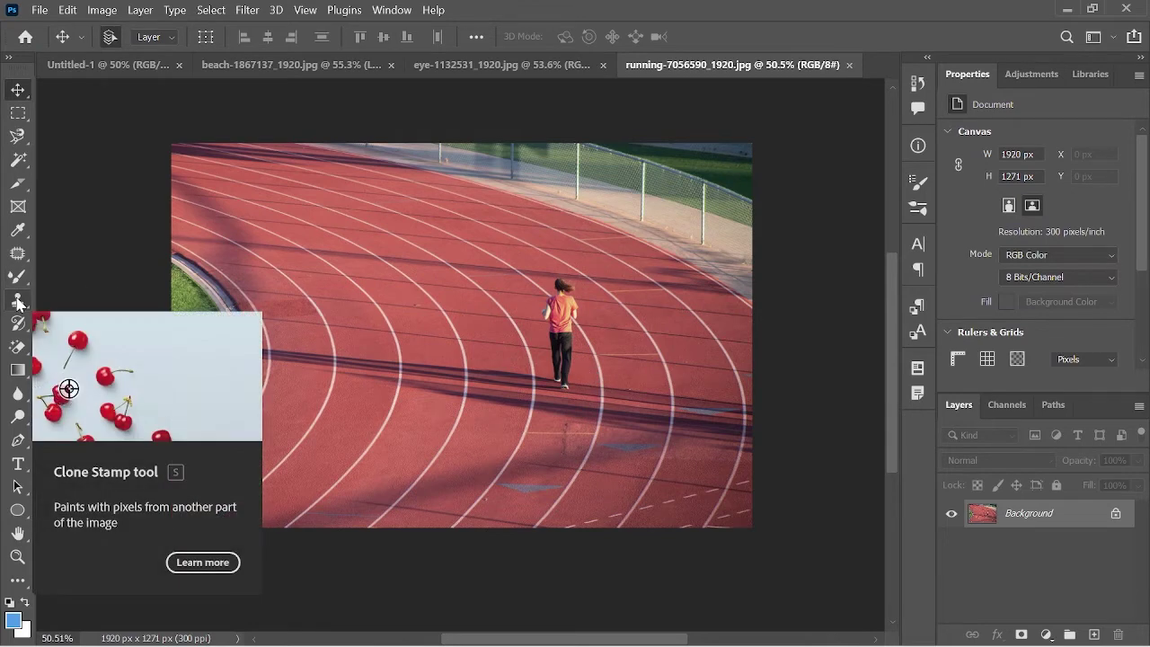
pyautogui.press('s')
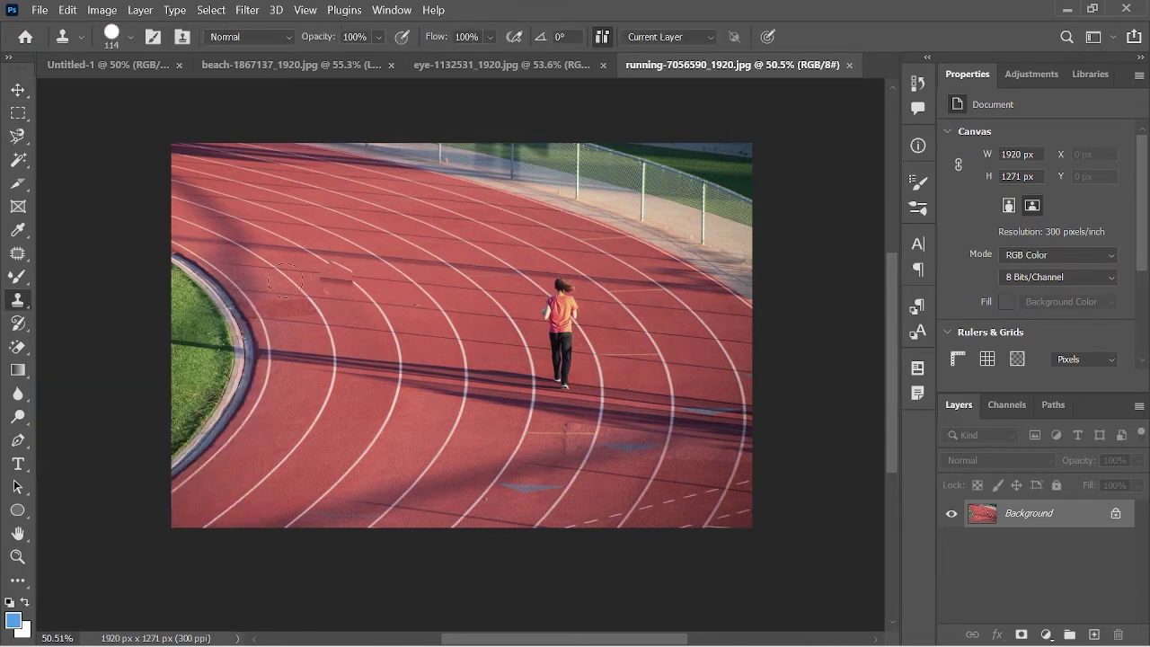
pyautogui.rightClick(26, 309)
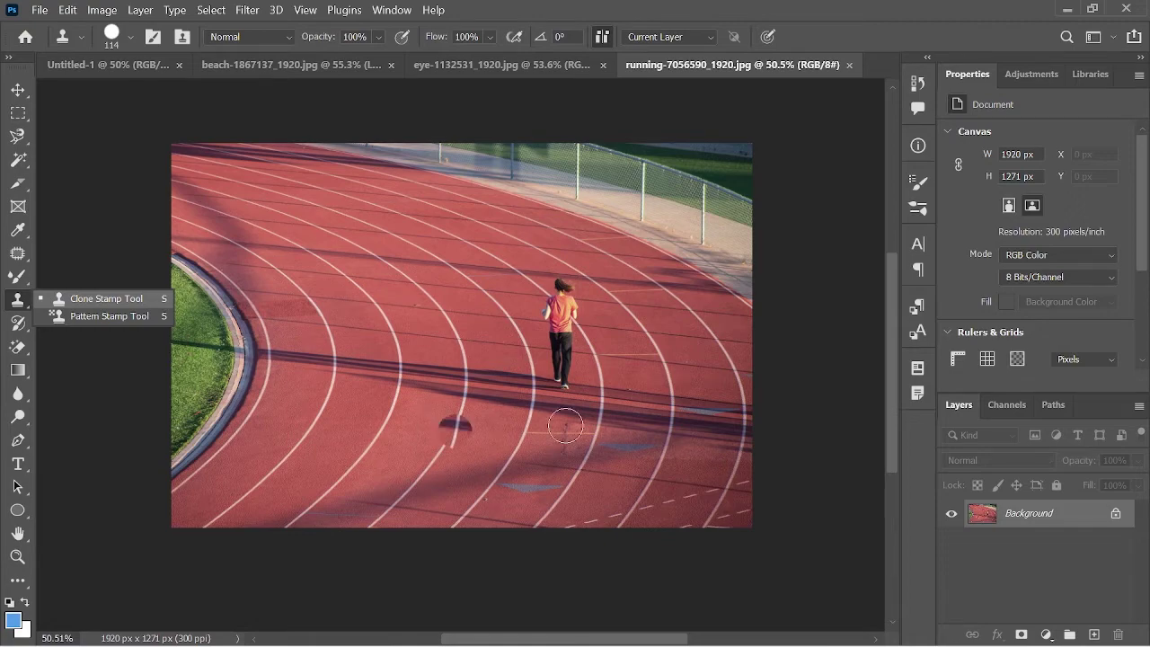
pyautogui.scroll(1, 622, 382)
pyautogui.scroll(1, 622, 383)
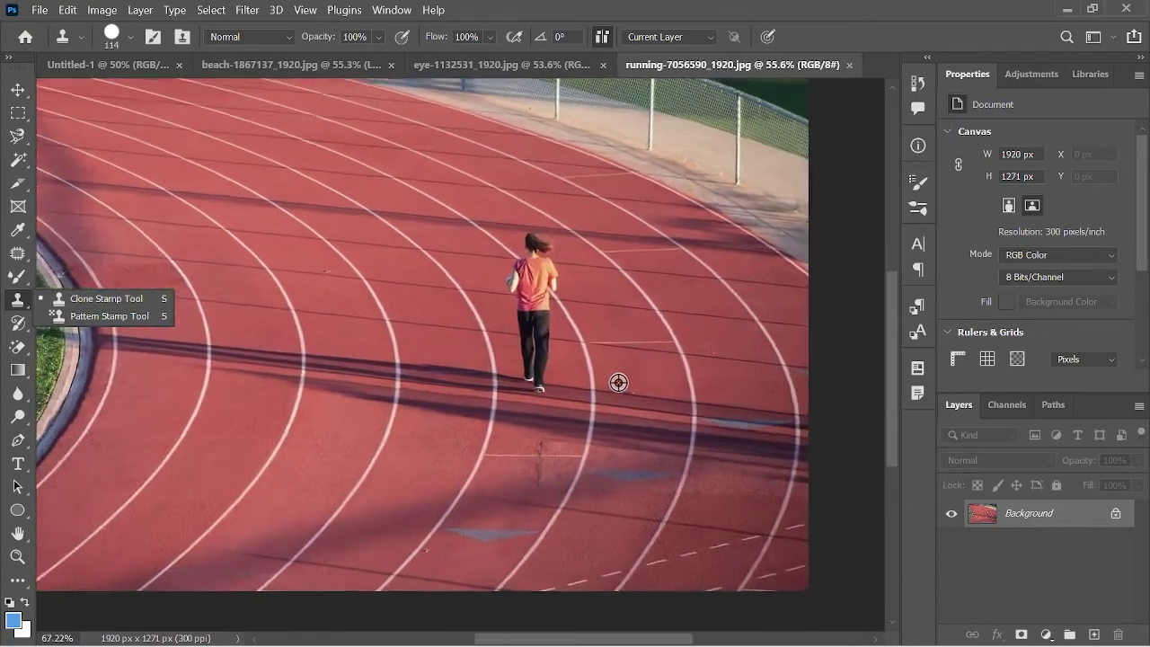
pyautogui.scroll(1, 622, 382)
pyautogui.scroll(1, 621, 382)
pyautogui.keyDown('alt'); pyautogui.click(528, 368); pyautogui.keyUp('alt')
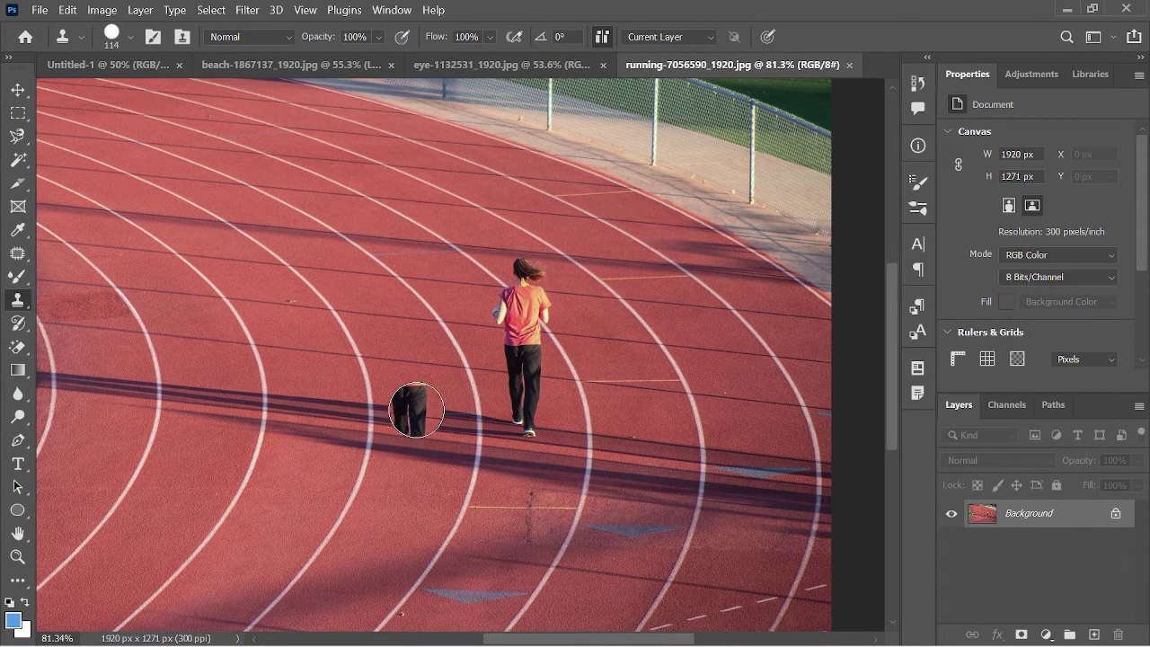
pyautogui.moveTo(416, 410)
pyautogui.mouseDown()
pyautogui.moveTo(402, 330)
pyautogui.moveTo(406, 462)
pyautogui.moveTo(420, 382)
pyautogui.moveTo(392, 330)
pyautogui.moveTo(413, 360)
pyautogui.moveTo(406, 370)
pyautogui.mouseUp()
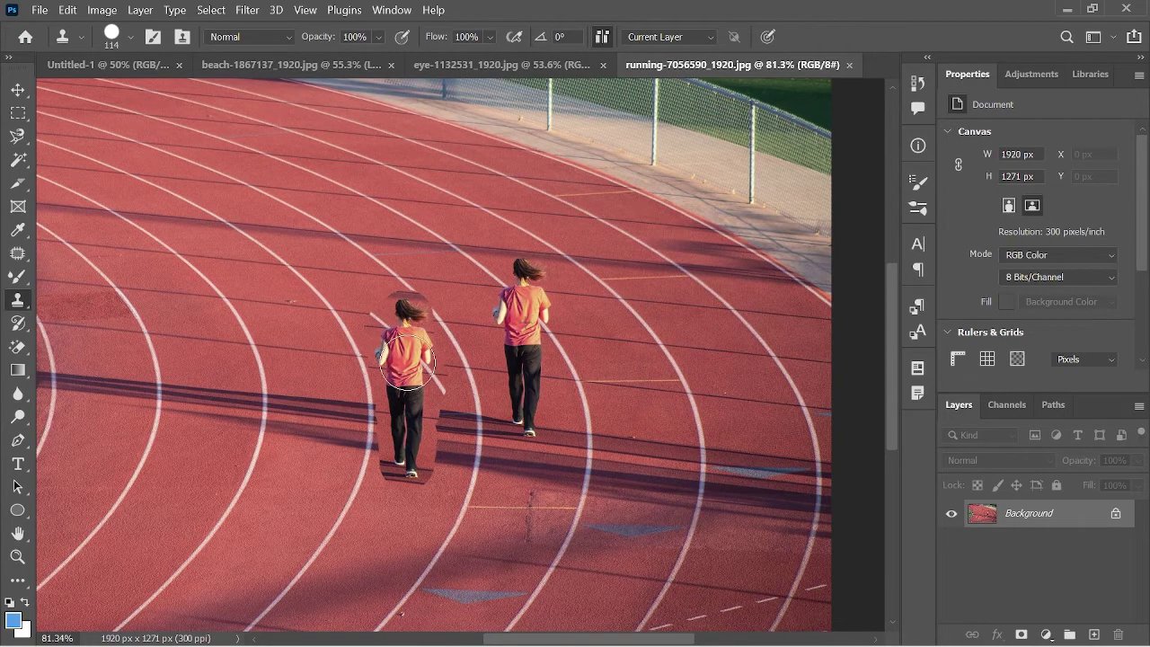
pyautogui.moveTo(381, 294); pyautogui.dragTo(422, 288)
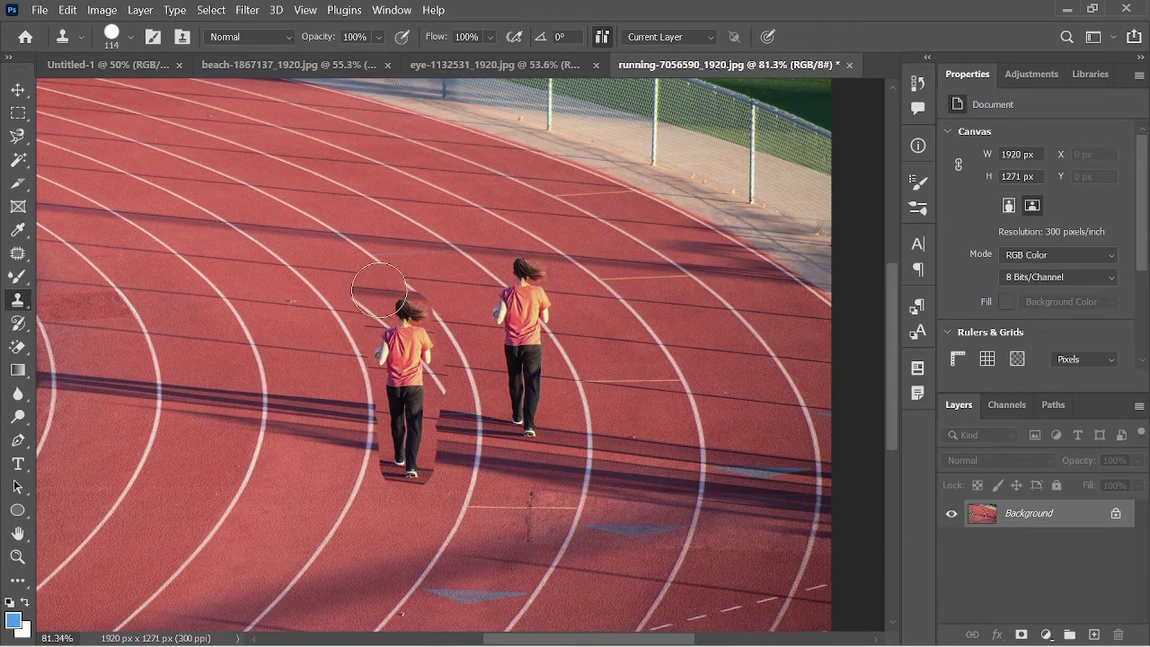
pyautogui.press('v')
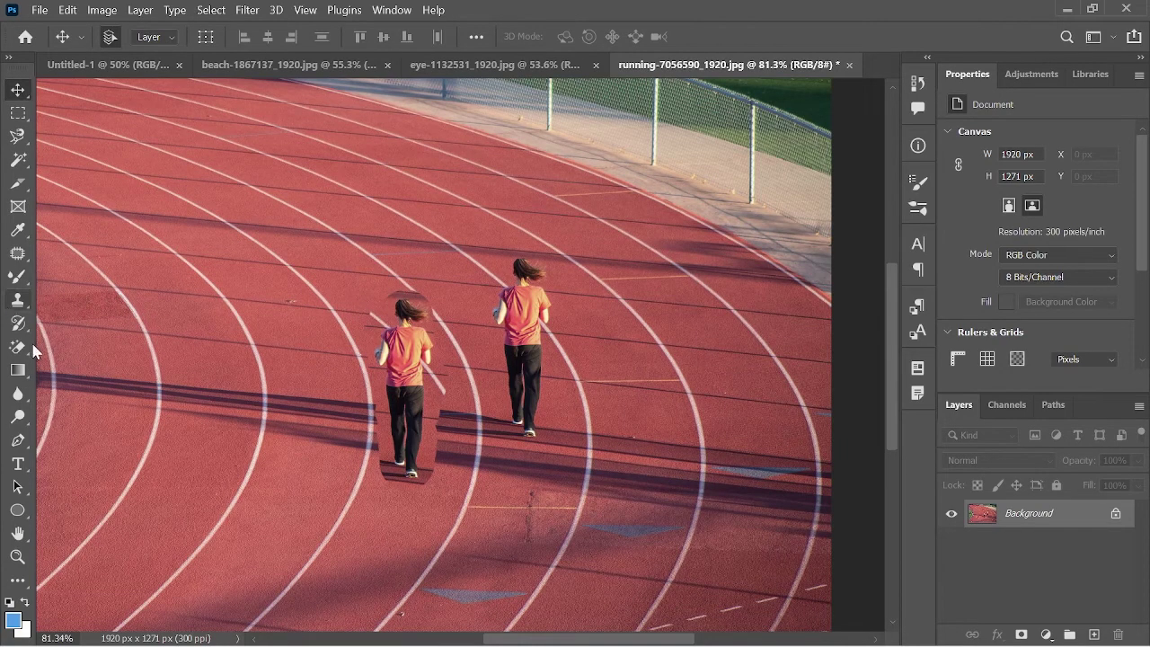
pyautogui.click(16, 299)
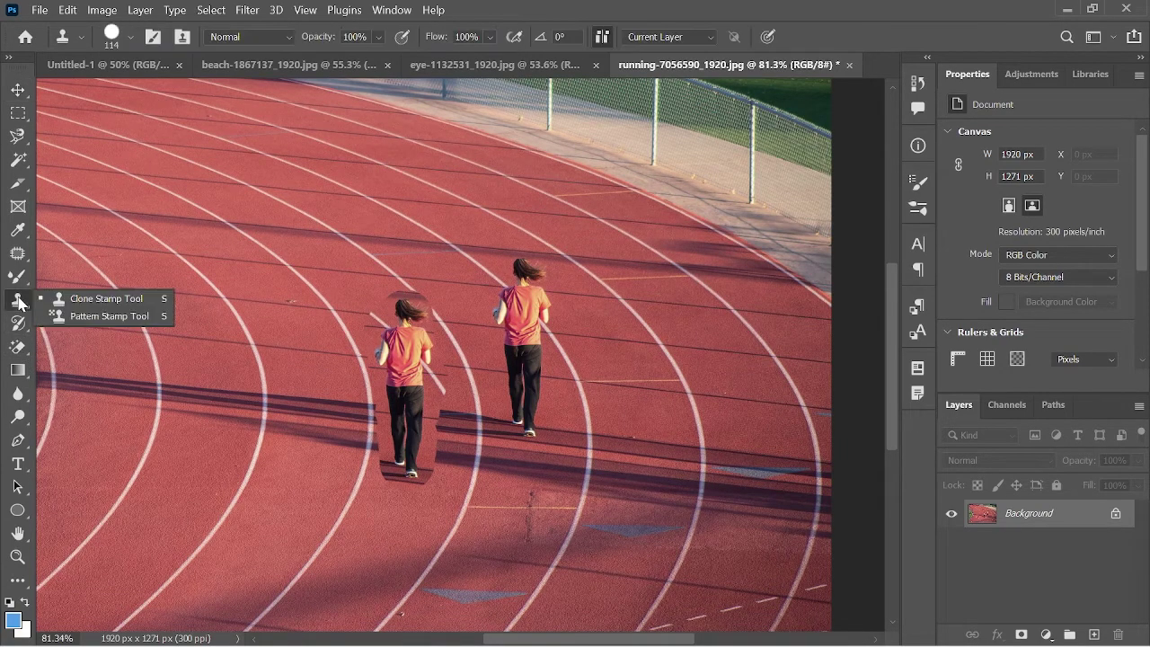
pyautogui.click(110, 317)
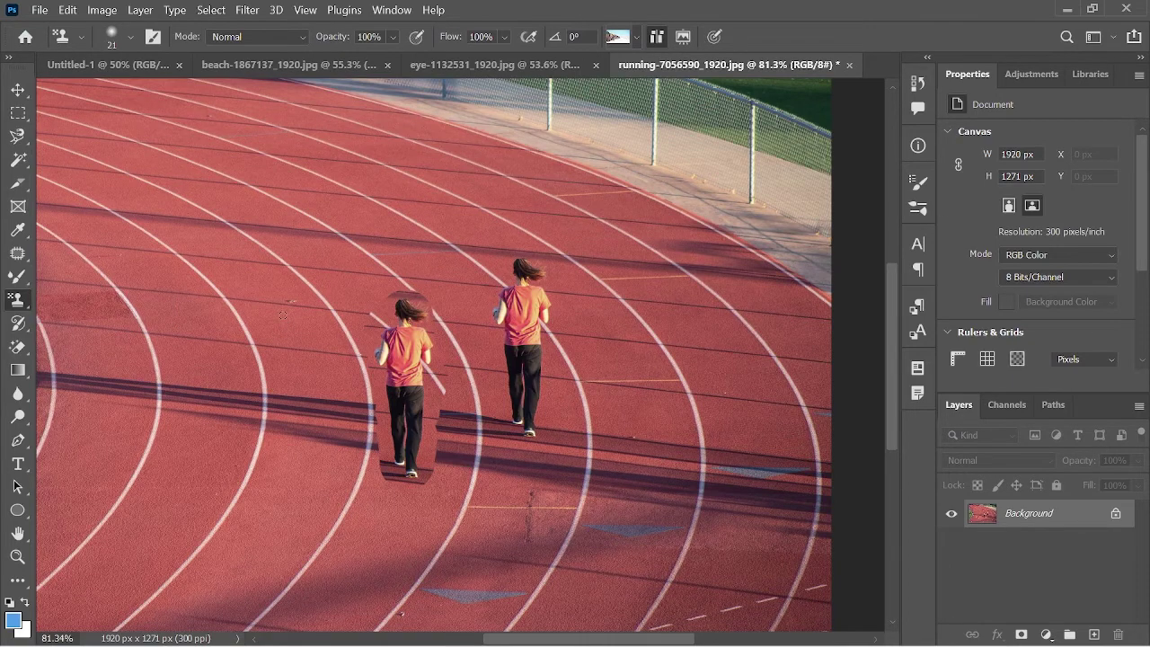
pyautogui.scroll(-2, 283, 315)
pyautogui.scroll(-2, 181, 344)
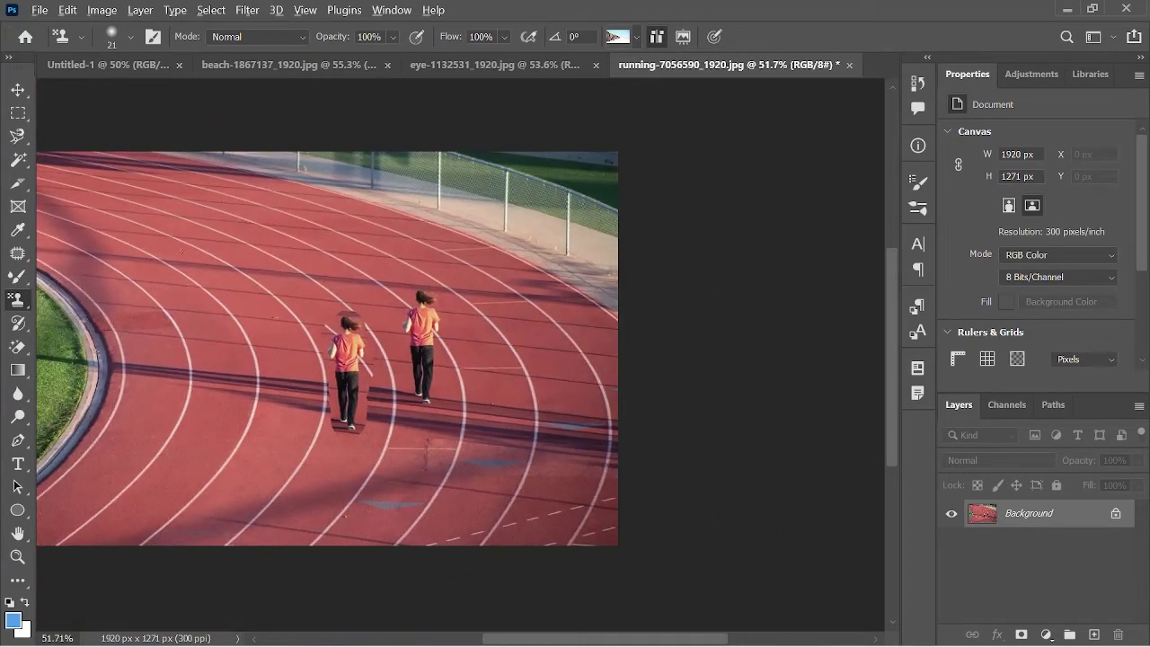
pyautogui.scroll(-1, 181, 251)
pyautogui.scroll(-1, 135, 269)
pyautogui.scroll(-2, 93, 294)
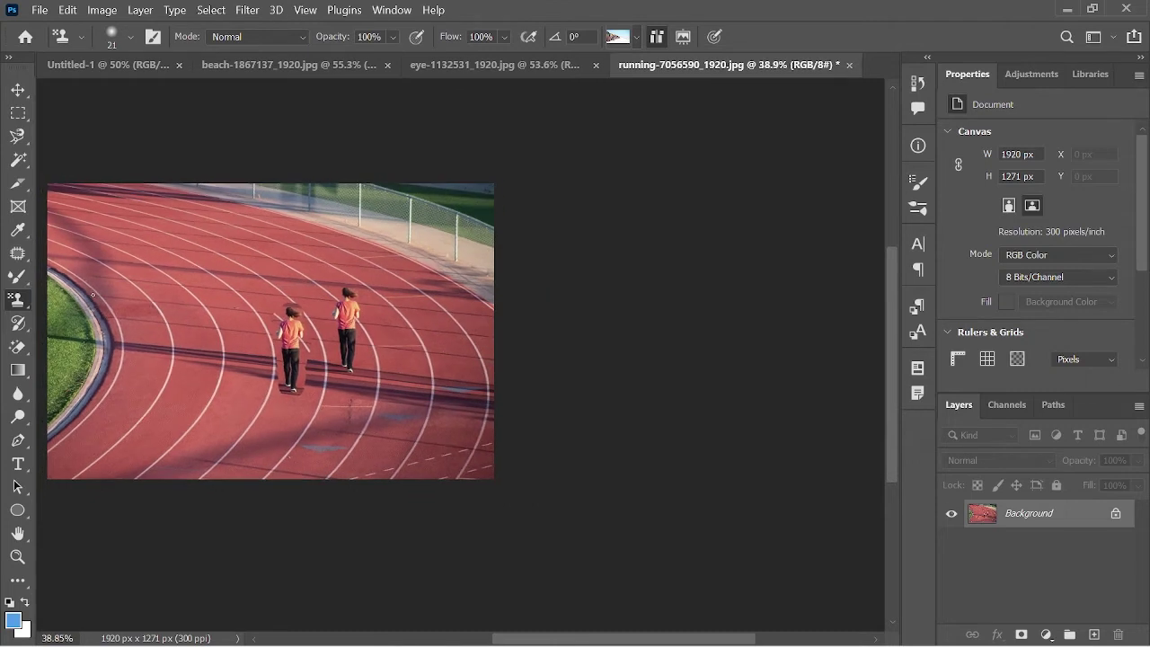
pyautogui.scroll(3, 90, 297)
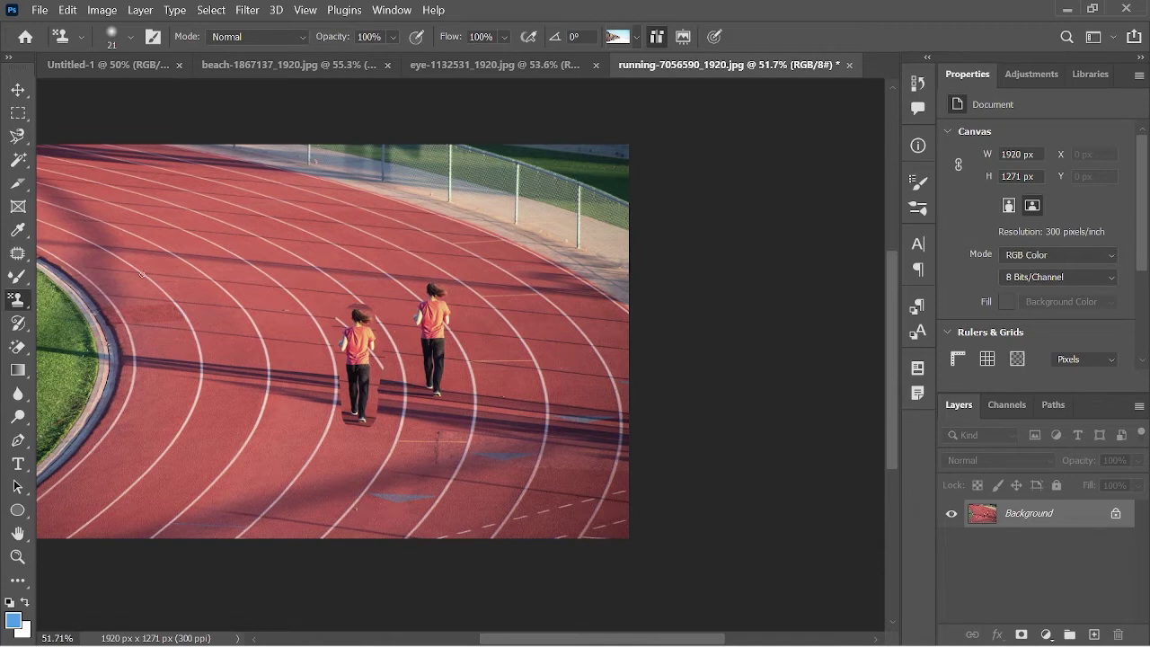
pyautogui.press('v')
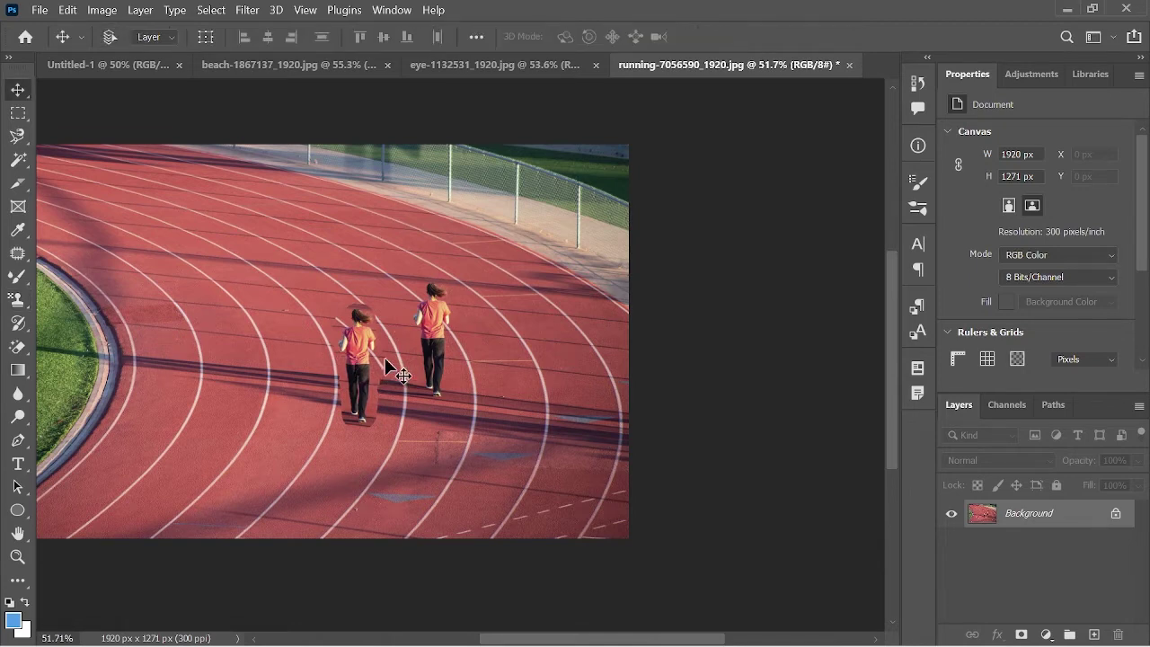
pyautogui.hotkey('ctrl', 'z')
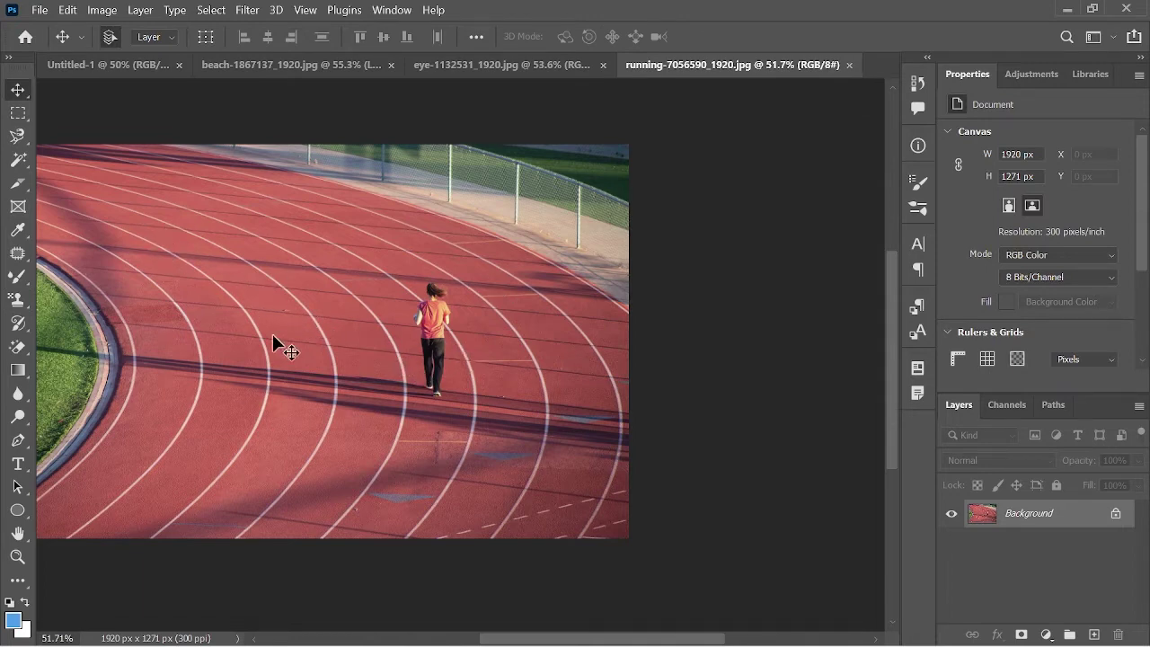
pyautogui.click(105, 11)
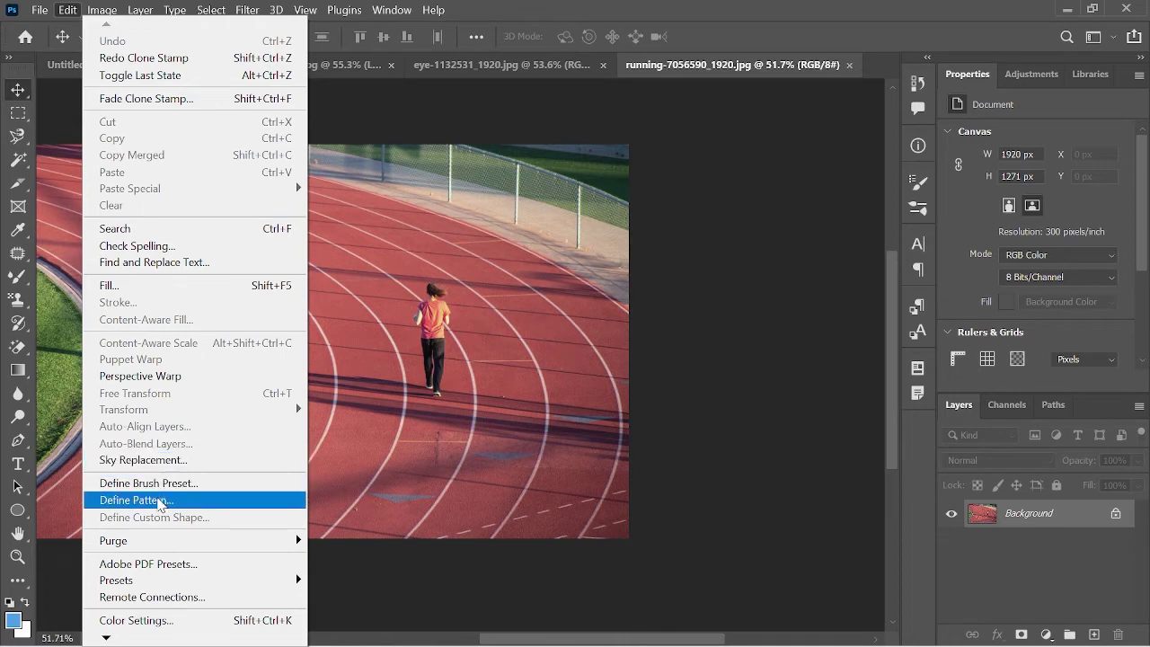
# - Define the track photo as a pattern named running-7056590_1920.jpg
pyautogui.click(159, 508)
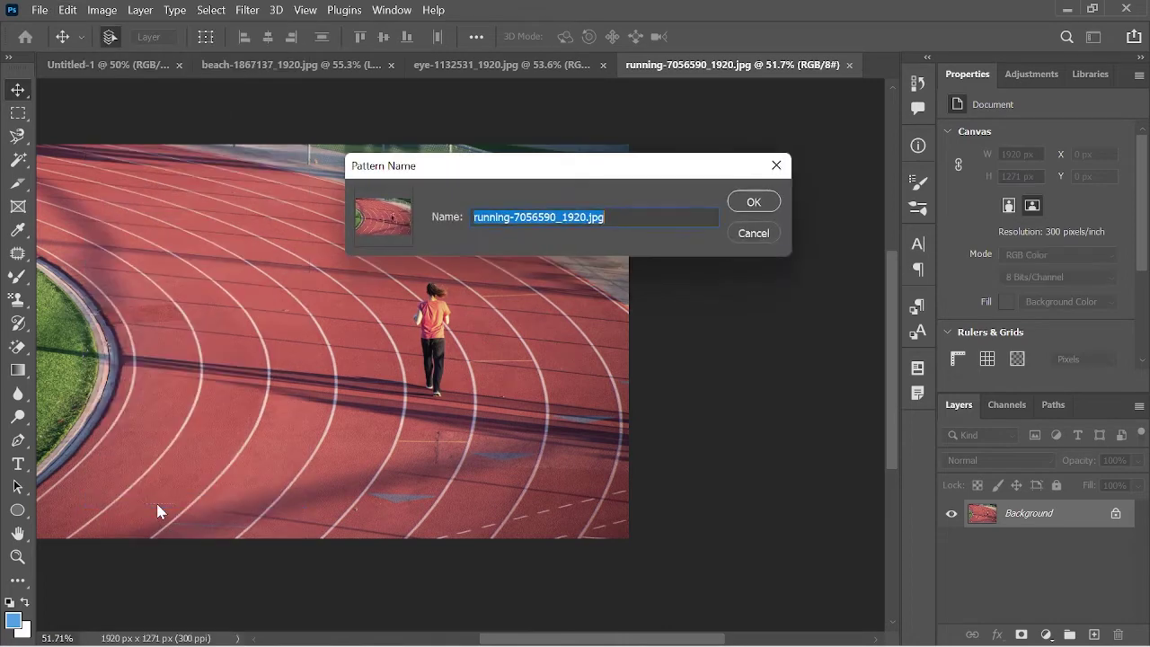
pyautogui.moveTo(449, 183); pyautogui.dragTo(317, 220)
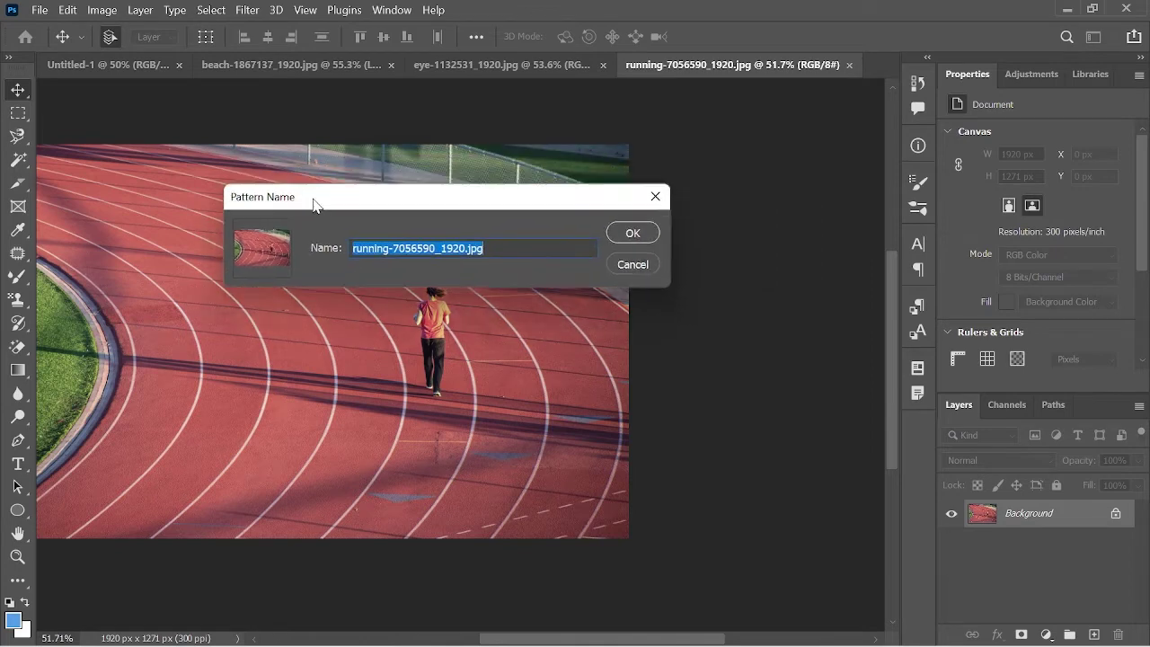
pyautogui.click(619, 241)
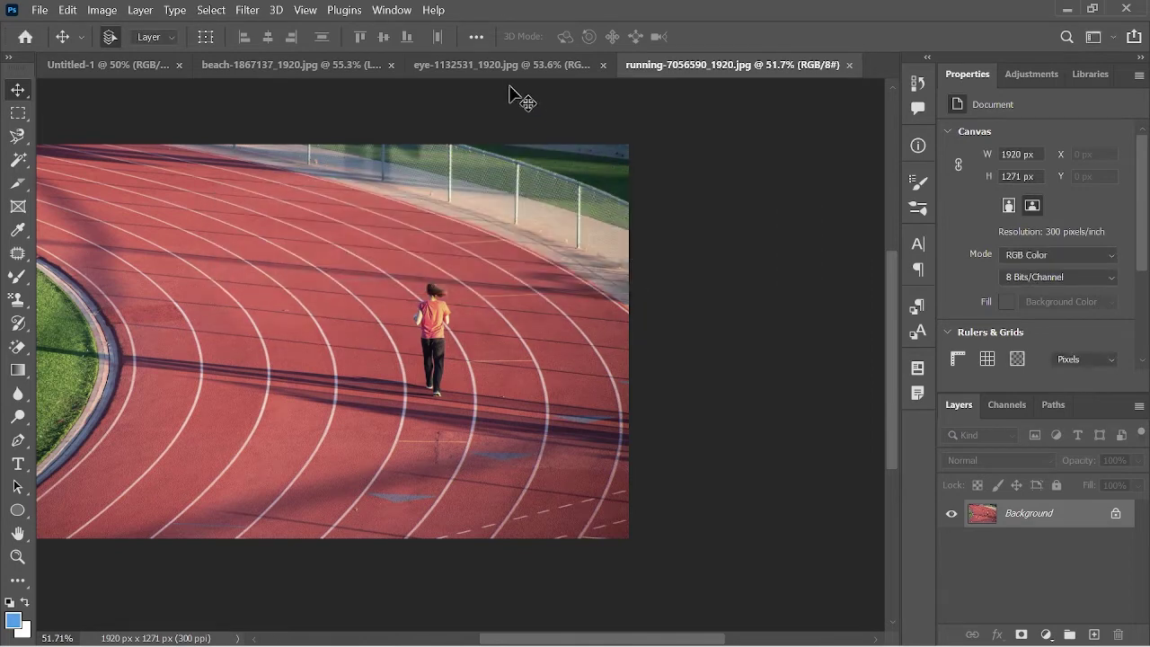
pyautogui.click(503, 69)
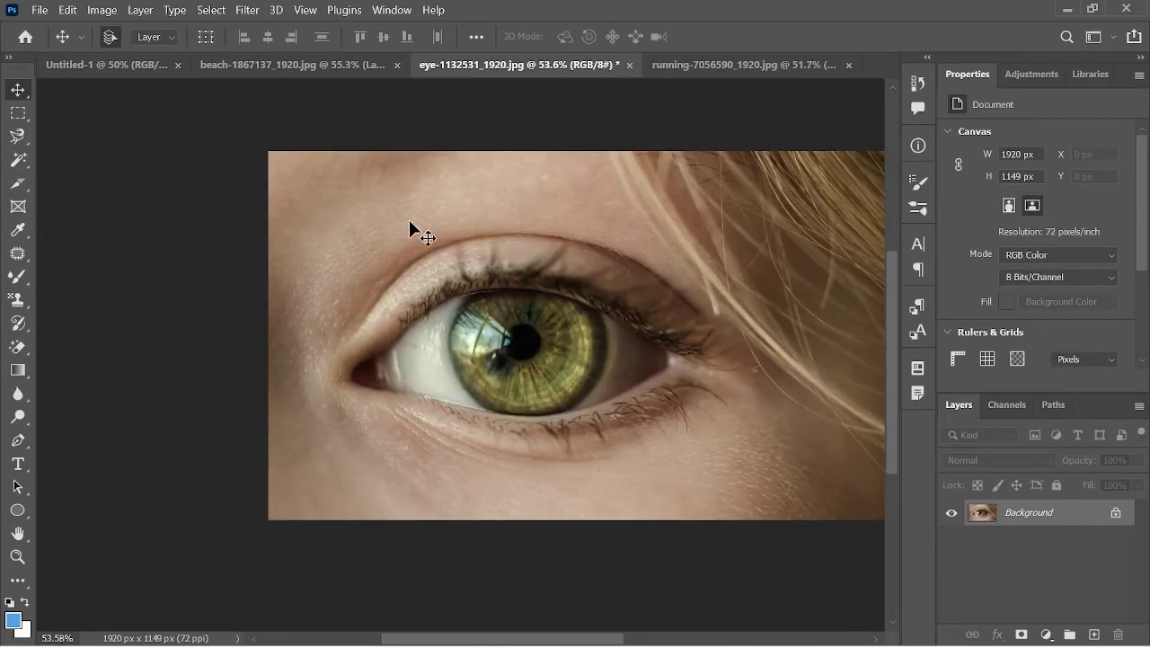
# - Select the Pattern Stamp tool with the new running-track pattern
pyautogui.click(17, 299)
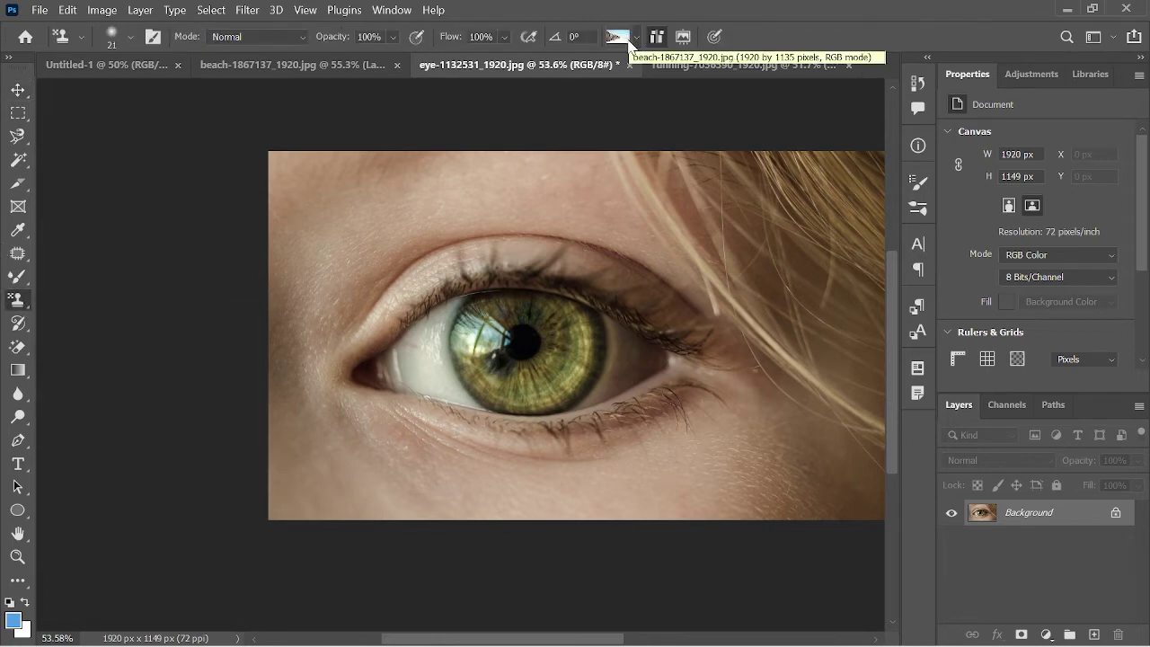
pyautogui.click(634, 40)
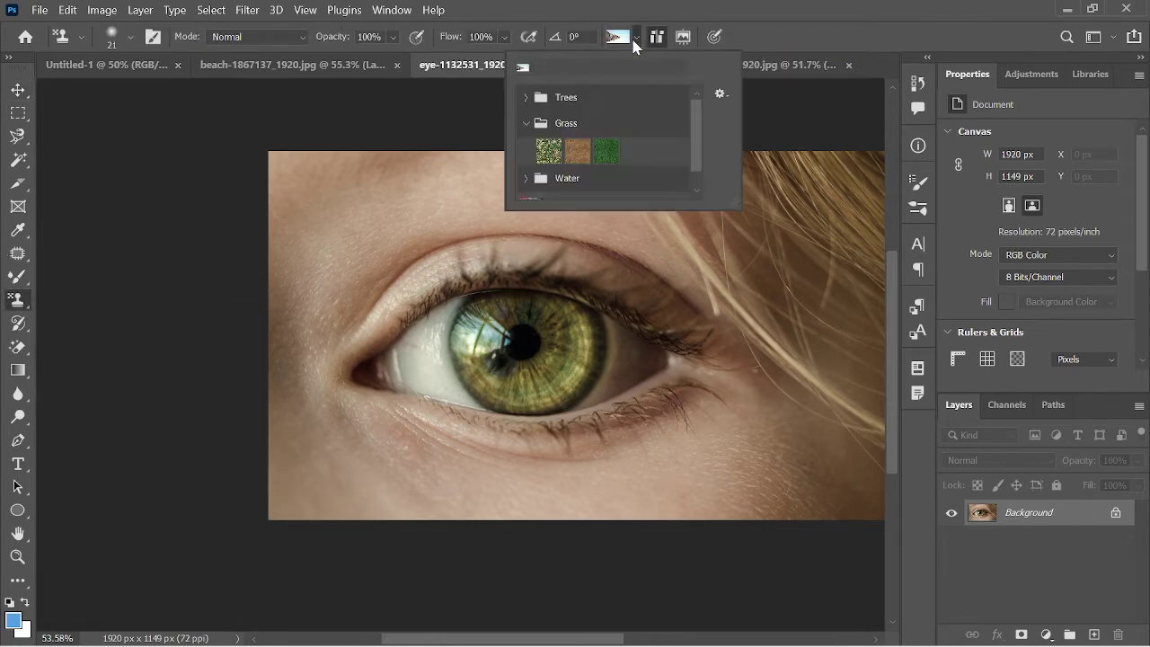
pyautogui.scroll(-1, 607, 136)
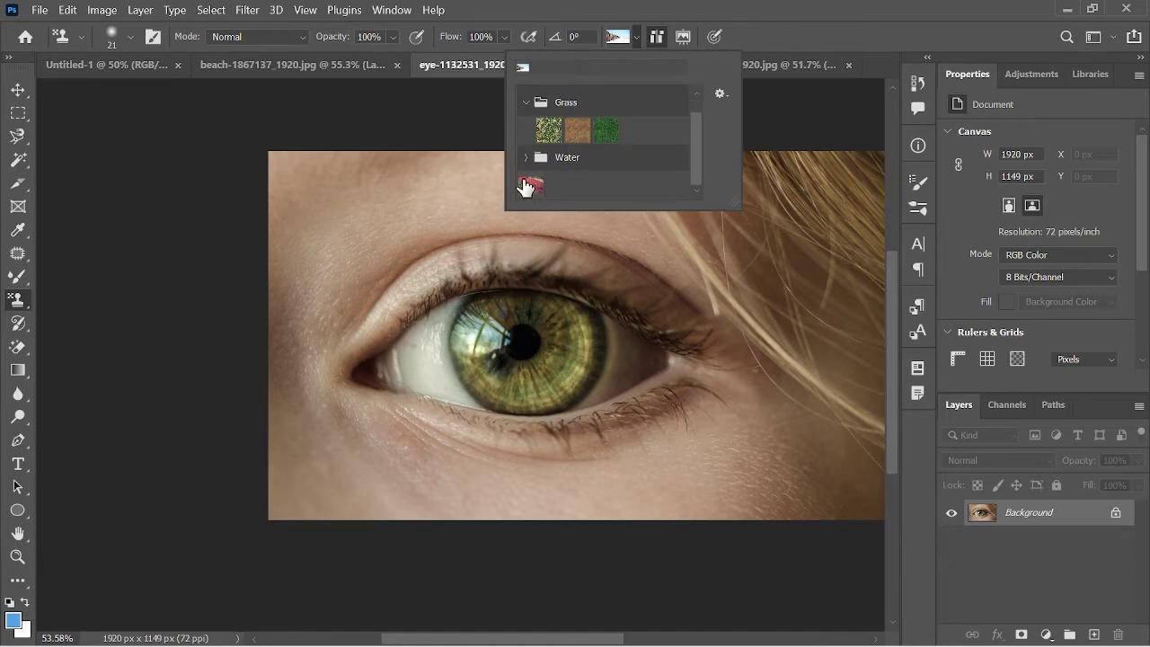
pyautogui.click(529, 184)
pyautogui.click(783, 116)
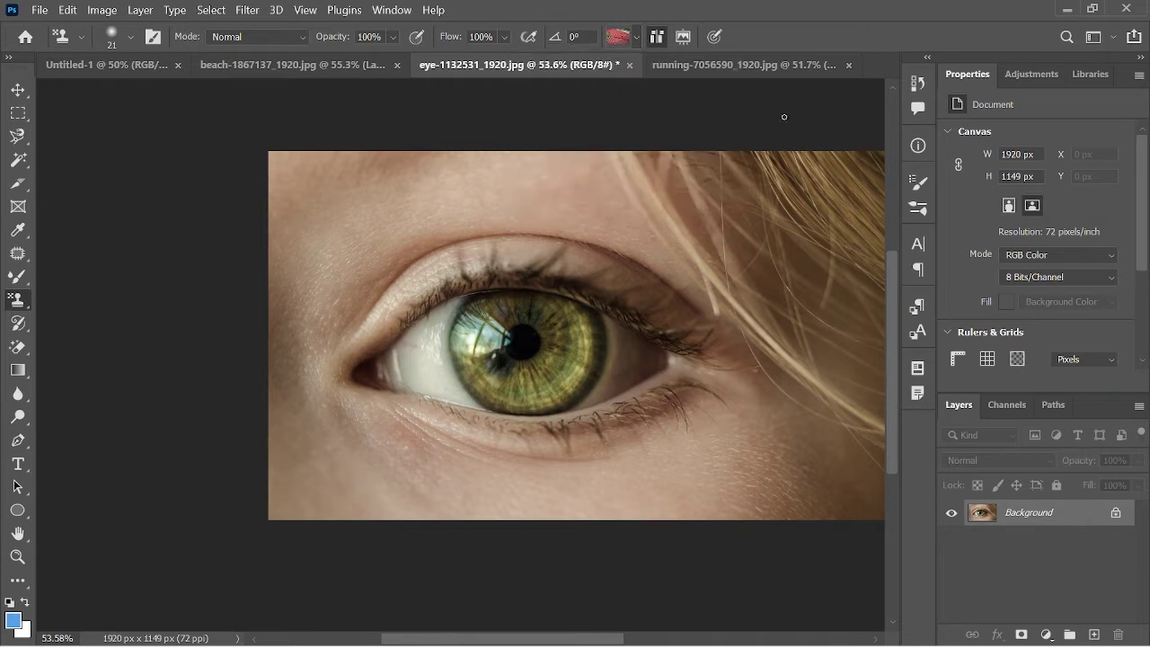
# - Set the brush to 174 px and 98% hardness, then stamp the pattern over the eye
pyautogui.click(128, 37)
pyautogui.moveTo(116, 99); pyautogui.dragTo(179, 101)
pyautogui.moveTo(105, 139)
pyautogui.mouseDown()
pyautogui.moveTo(216, 139)
pyautogui.moveTo(288, 193)
pyautogui.moveTo(339, 211)
pyautogui.moveTo(509, 141)
pyautogui.moveTo(369, 194)
pyautogui.moveTo(629, 189)
pyautogui.mouseUp()
pyautogui.click(360, 108)
pyautogui.moveTo(346, 235)
pyautogui.mouseDown()
pyautogui.moveTo(685, 147)
pyautogui.moveTo(539, 359)
pyautogui.moveTo(768, 146)
pyautogui.moveTo(257, 458)
pyautogui.moveTo(303, 494)
pyautogui.moveTo(401, 502)
pyautogui.moveTo(359, 505)
pyautogui.moveTo(530, 463)
pyautogui.moveTo(628, 408)
pyautogui.moveTo(568, 418)
pyautogui.moveTo(763, 377)
pyautogui.moveTo(531, 520)
pyautogui.mouseUp()
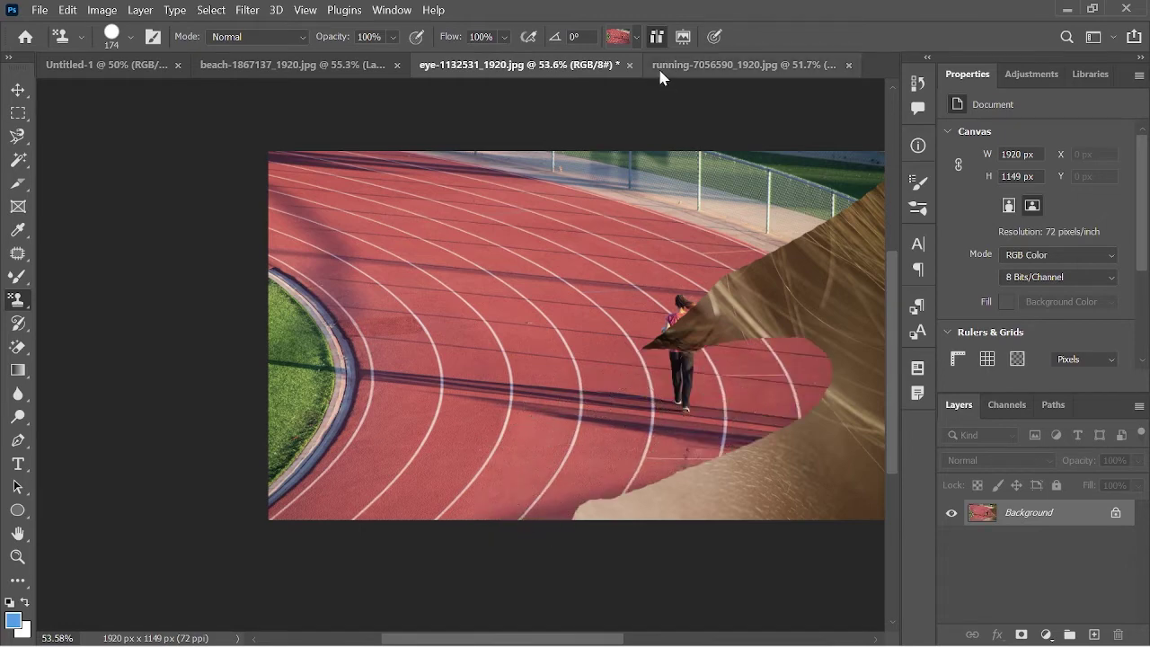
pyautogui.click(634, 38)
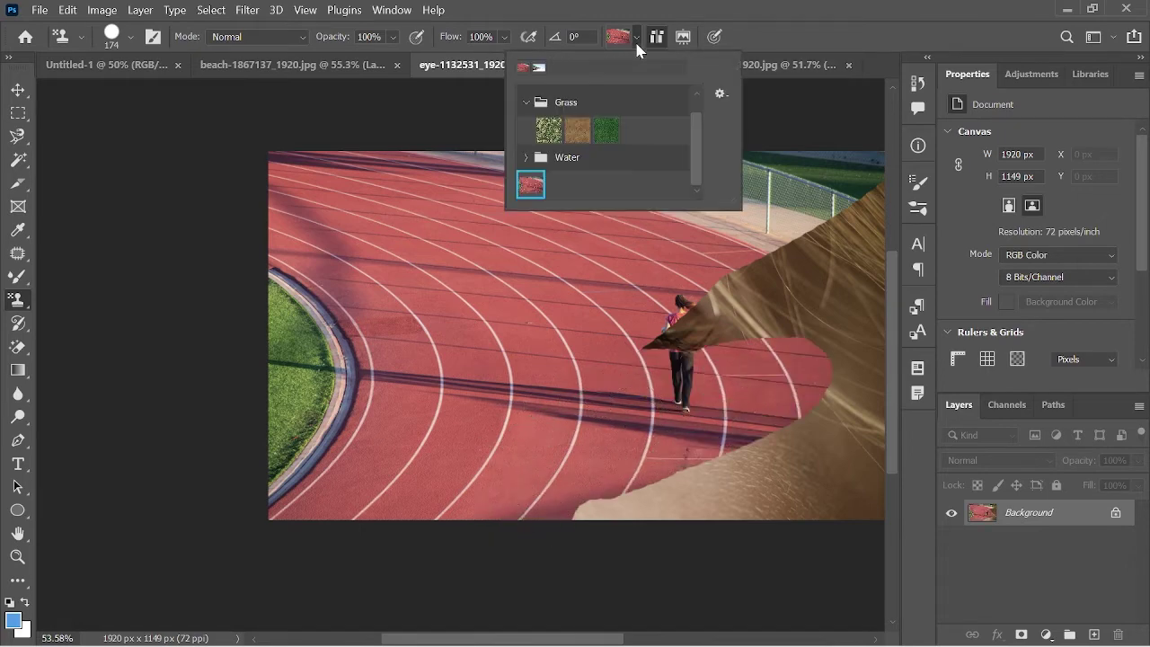
# - Pick the dark-green Grass pattern and stamp it across most of the image
pyautogui.click(606, 130)
pyautogui.click(411, 126)
pyautogui.moveTo(365, 171); pyautogui.dragTo(220, 175)
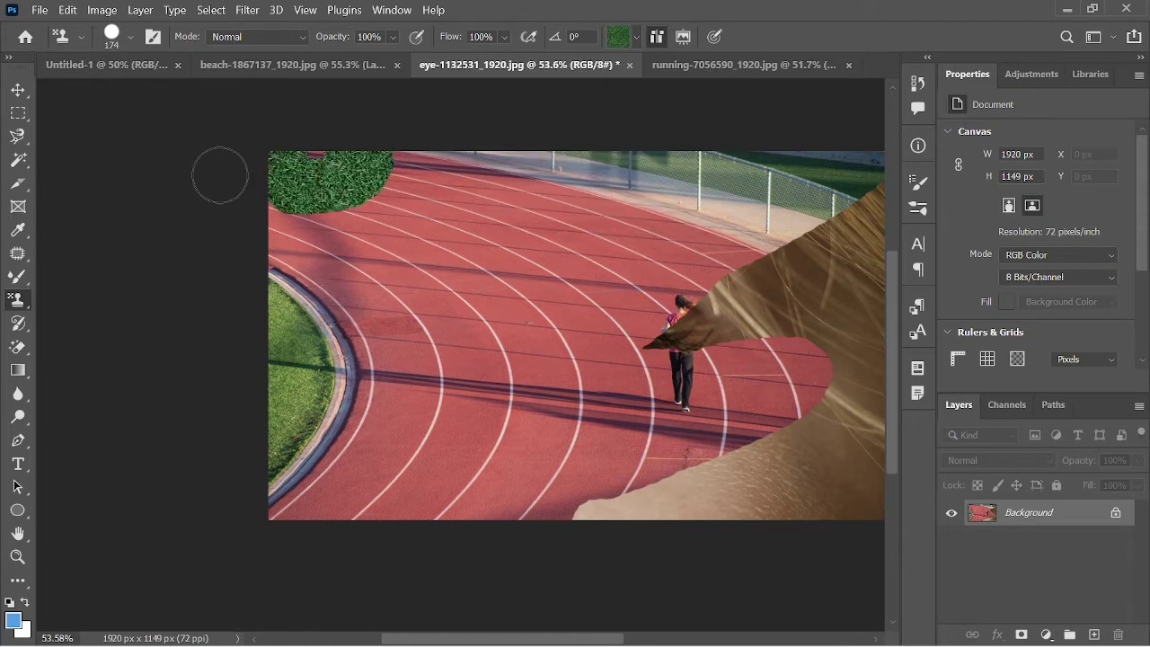
pyautogui.moveTo(225, 264)
pyautogui.mouseDown()
pyautogui.moveTo(385, 120)
pyautogui.moveTo(278, 347)
pyautogui.moveTo(418, 122)
pyautogui.moveTo(210, 470)
pyautogui.moveTo(723, 115)
pyautogui.moveTo(628, 260)
pyautogui.moveTo(862, 198)
pyautogui.moveTo(898, 224)
pyautogui.moveTo(875, 242)
pyautogui.moveTo(763, 270)
pyautogui.moveTo(844, 284)
pyautogui.moveTo(705, 284)
pyautogui.moveTo(685, 409)
pyautogui.moveTo(745, 431)
pyautogui.moveTo(620, 489)
pyautogui.moveTo(611, 445)
pyautogui.moveTo(458, 443)
pyautogui.mouseUp()
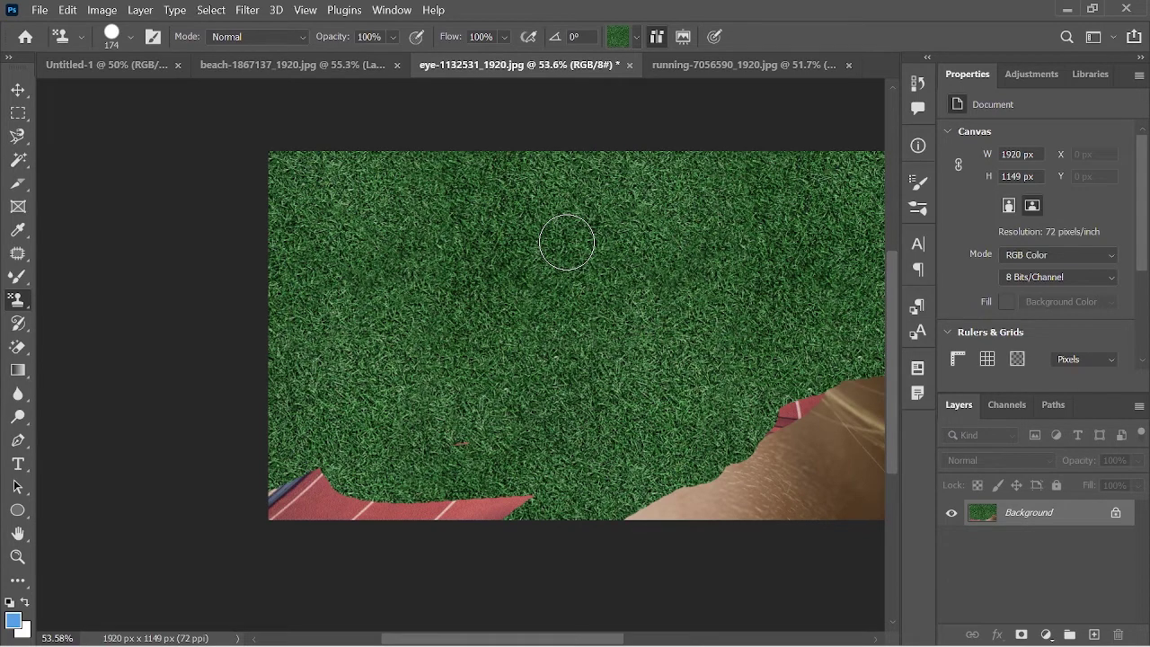
# - Paint with the Art History Brush, enlarging it to 495 px to blur most of the image
pyautogui.press('y')
pyautogui.moveTo(566, 242)
pyautogui.mouseDown()
pyautogui.moveTo(594, 246)
pyautogui.moveTo(614, 464)
pyautogui.moveTo(617, 151)
pyautogui.moveTo(287, 206)
pyautogui.mouseUp()
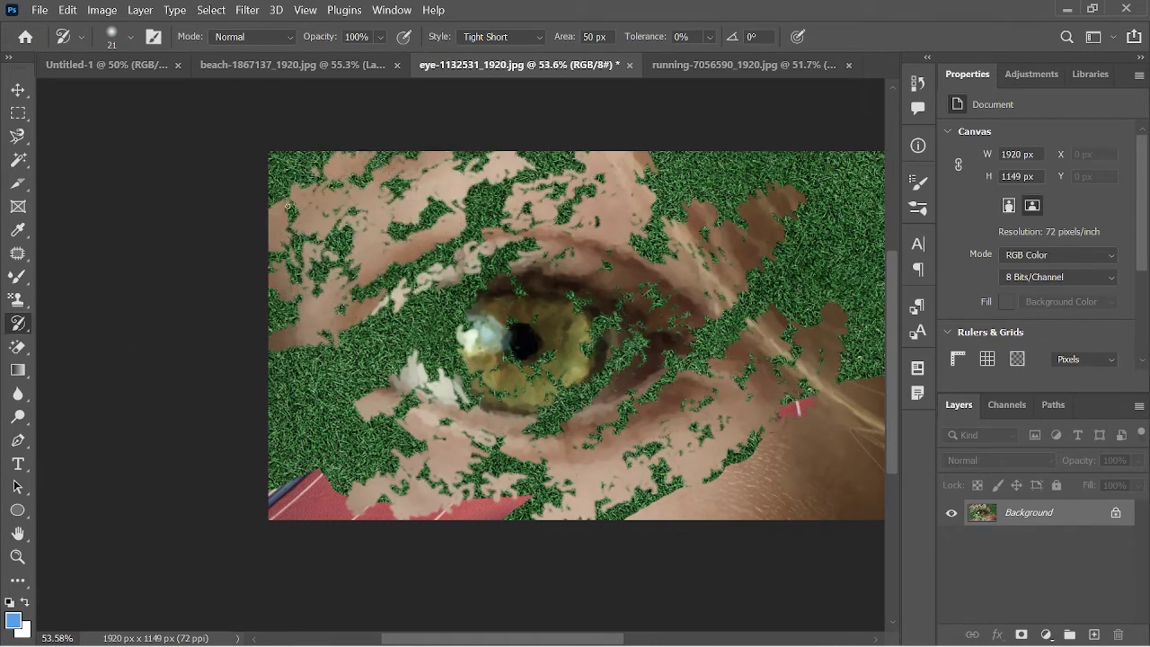
pyautogui.click(128, 38)
pyautogui.moveTo(115, 94); pyautogui.dragTo(208, 95)
pyautogui.click(314, 179)
pyautogui.moveTo(296, 225)
pyautogui.mouseDown()
pyautogui.moveTo(844, 191)
pyautogui.moveTo(688, 431)
pyautogui.moveTo(390, 431)
pyautogui.moveTo(623, 308)
pyautogui.moveTo(653, 267)
pyautogui.mouseUp()
# - Shrink the brush to 58 px and add smaller painterly strokes across the eye
pyautogui.click(130, 38)
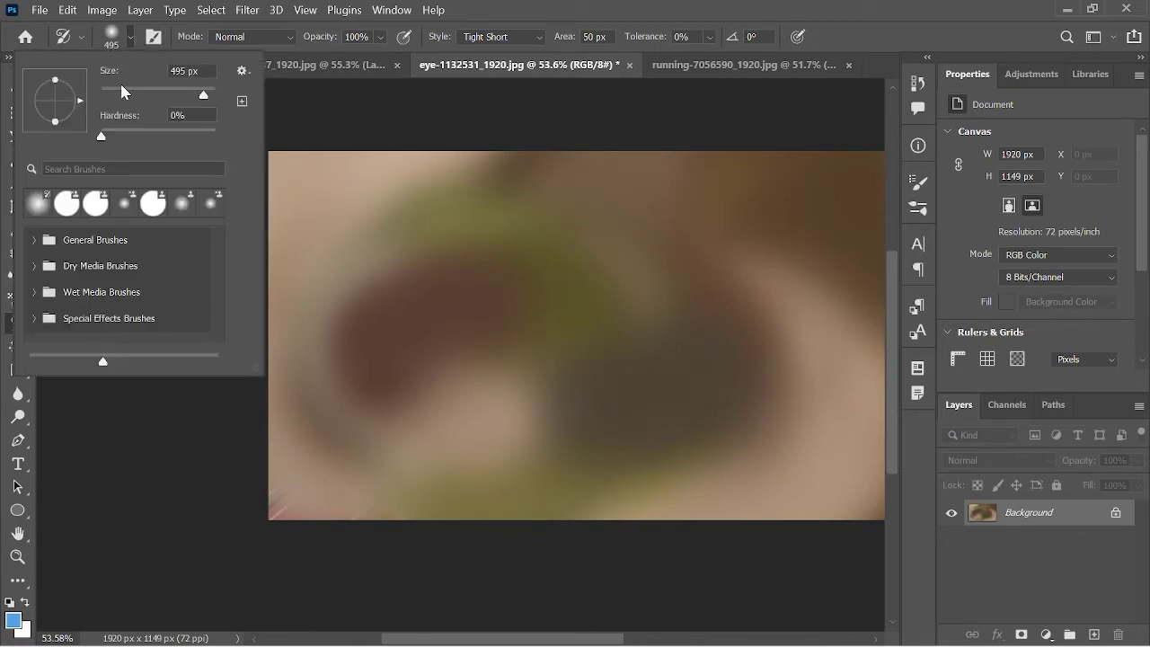
pyautogui.moveTo(192, 90); pyautogui.dragTo(139, 89)
pyautogui.click(382, 123)
pyautogui.moveTo(297, 154)
pyautogui.mouseDown()
pyautogui.moveTo(305, 211)
pyautogui.moveTo(274, 275)
pyautogui.moveTo(359, 377)
pyautogui.moveTo(534, 328)
pyautogui.moveTo(521, 326)
pyautogui.moveTo(568, 452)
pyautogui.moveTo(405, 546)
pyautogui.moveTo(243, 380)
pyautogui.moveTo(534, 205)
pyautogui.mouseUp()
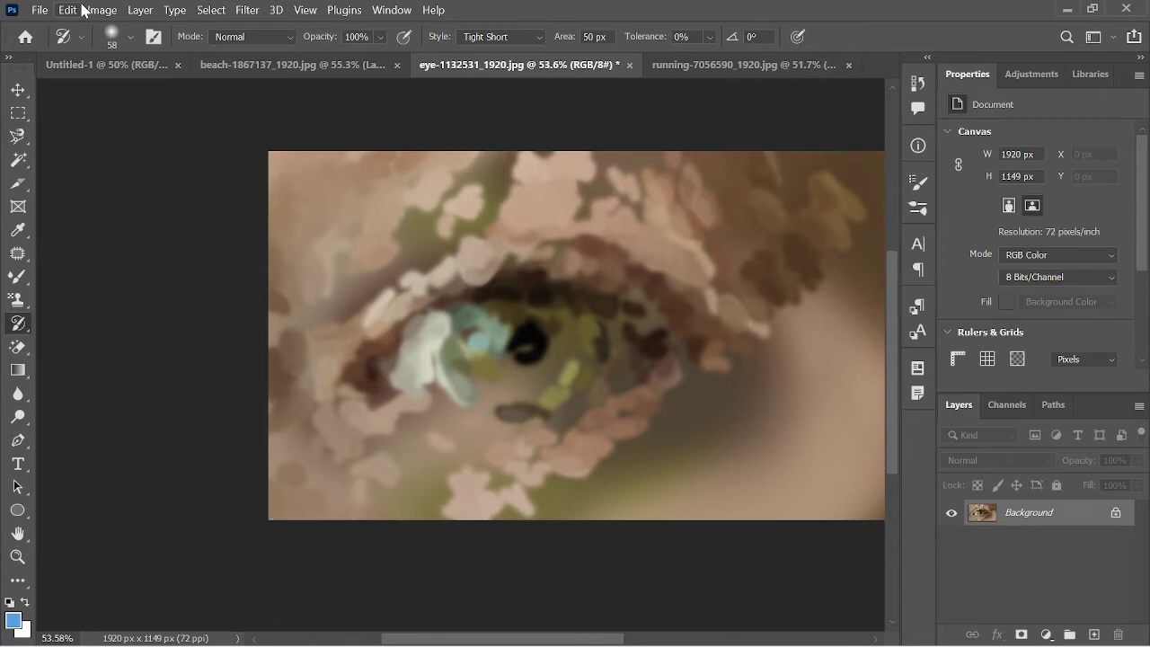
pyautogui.rightClick(18, 322)
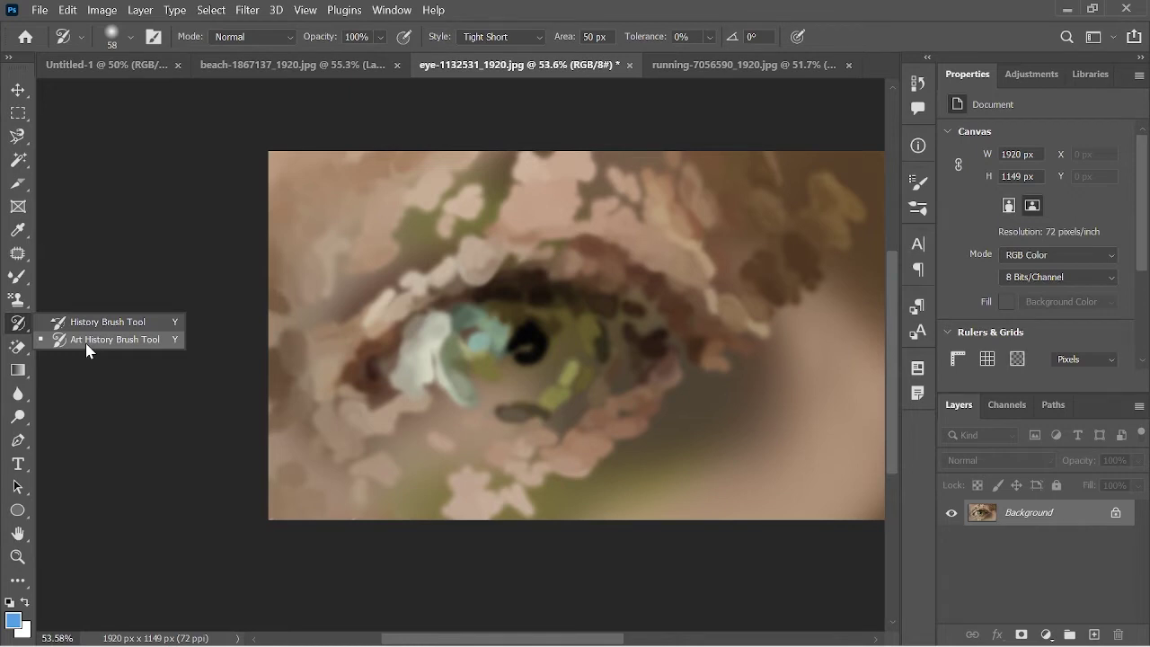
pyautogui.click(87, 342)
pyautogui.moveTo(302, 157)
pyautogui.mouseDown()
pyautogui.moveTo(749, 357)
pyautogui.moveTo(494, 360)
pyautogui.moveTo(512, 359)
pyautogui.moveTo(378, 288)
pyautogui.moveTo(799, 512)
pyautogui.moveTo(856, 503)
pyautogui.mouseUp()
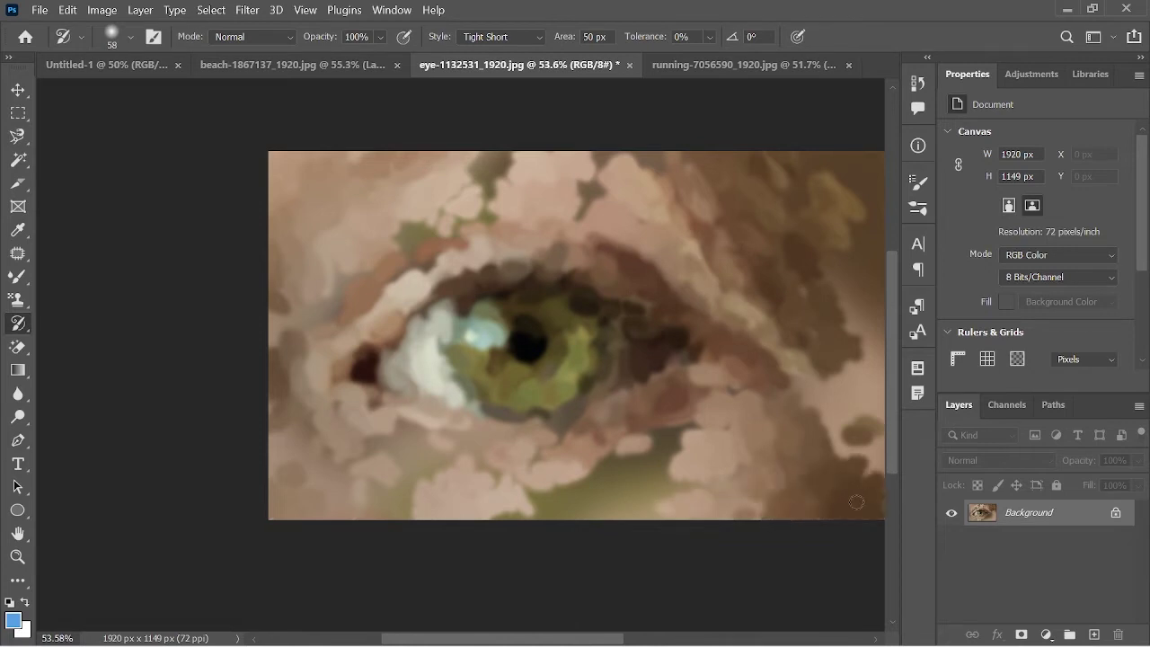
# - Raise hardness for crisper eye strokes, then dab painterly strokes onto the beach huts photo
pyautogui.scroll(-2, 813, 414)
pyautogui.scroll(-1, 827, 395)
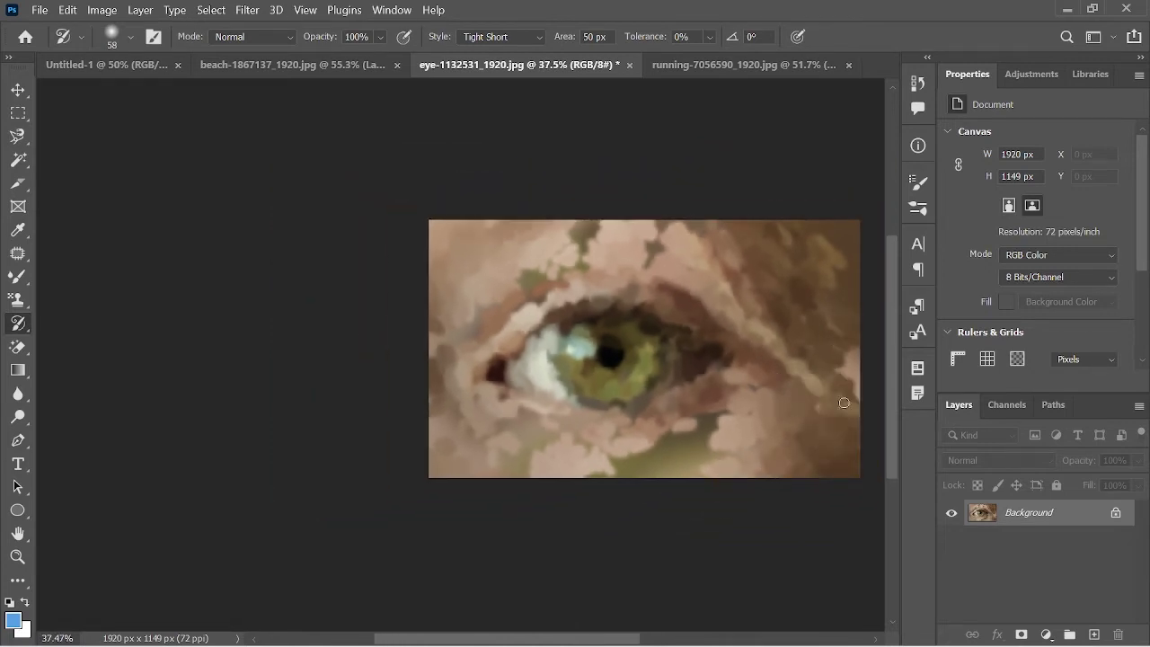
pyautogui.click(130, 37)
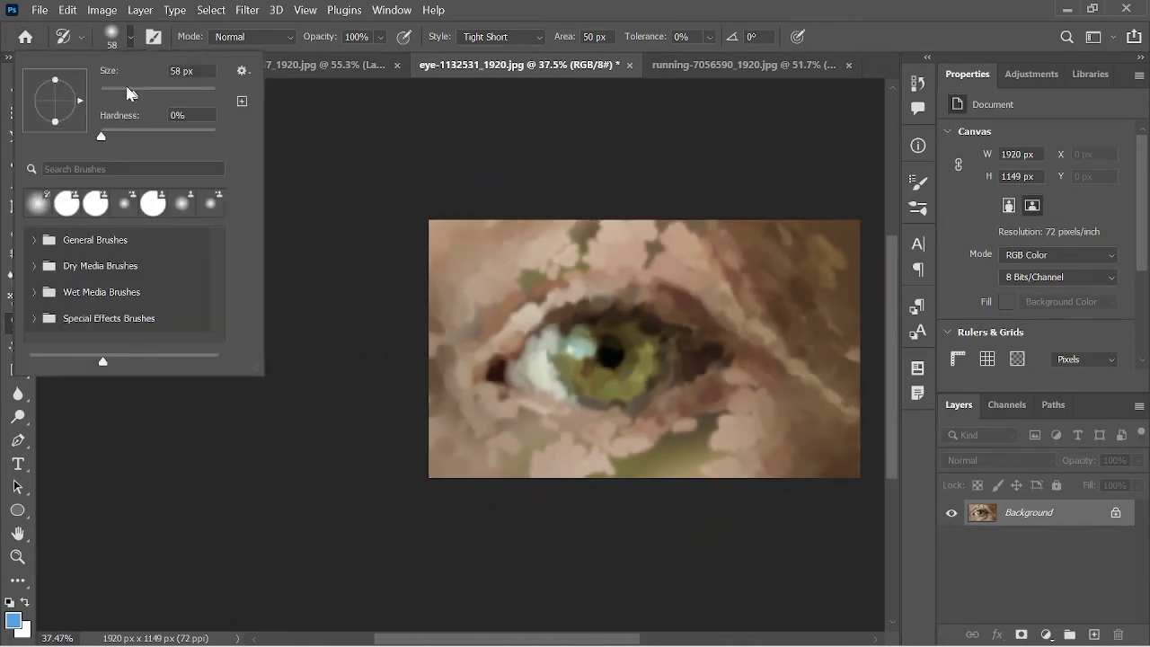
pyautogui.moveTo(101, 137); pyautogui.dragTo(157, 137)
pyautogui.moveTo(539, 224)
pyautogui.mouseDown()
pyautogui.moveTo(741, 391)
pyautogui.moveTo(662, 254)
pyautogui.mouseUp()
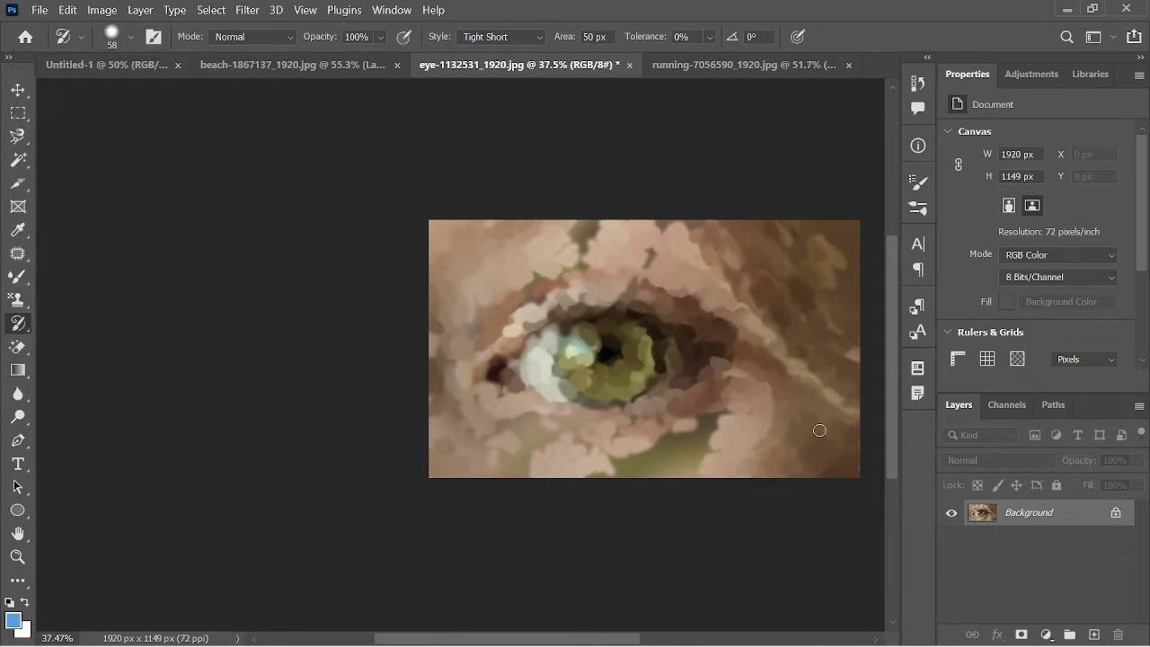
pyautogui.click(296, 65)
pyautogui.moveTo(310, 310)
pyautogui.mouseDown()
pyautogui.moveTo(395, 415)
pyautogui.moveTo(585, 433)
pyautogui.mouseUp()
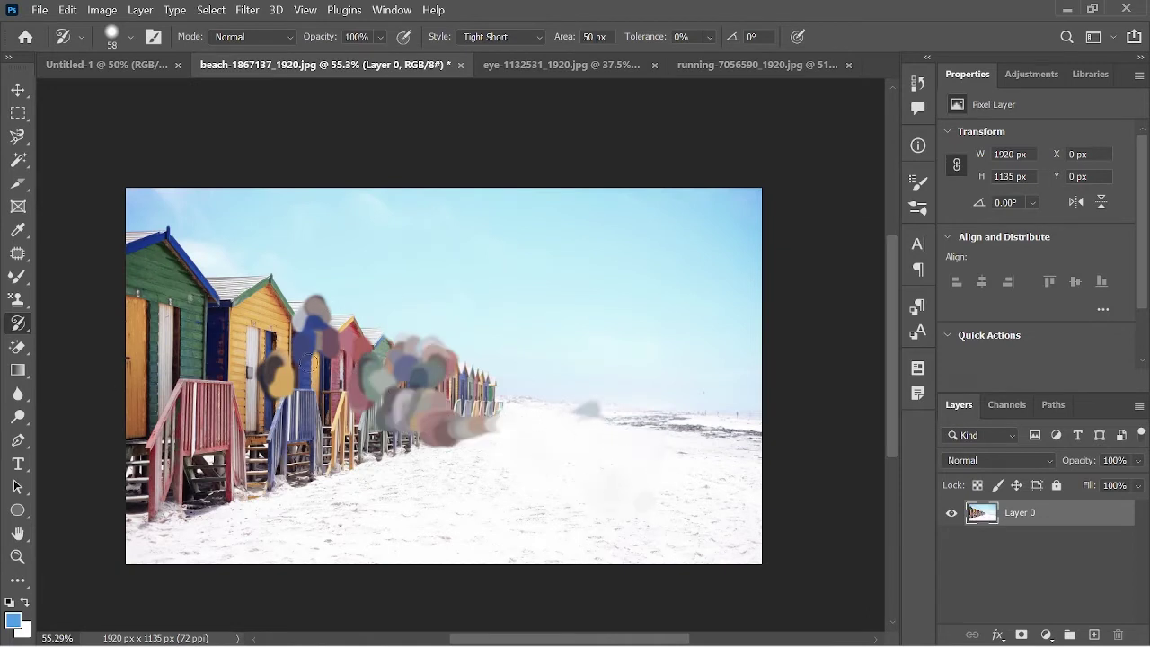
# - Paint the huts, sky and sand back to the original photo with the History Brush
pyautogui.moveTo(279, 377); pyautogui.dragTo(243, 413)
pyautogui.rightClick(18, 323)
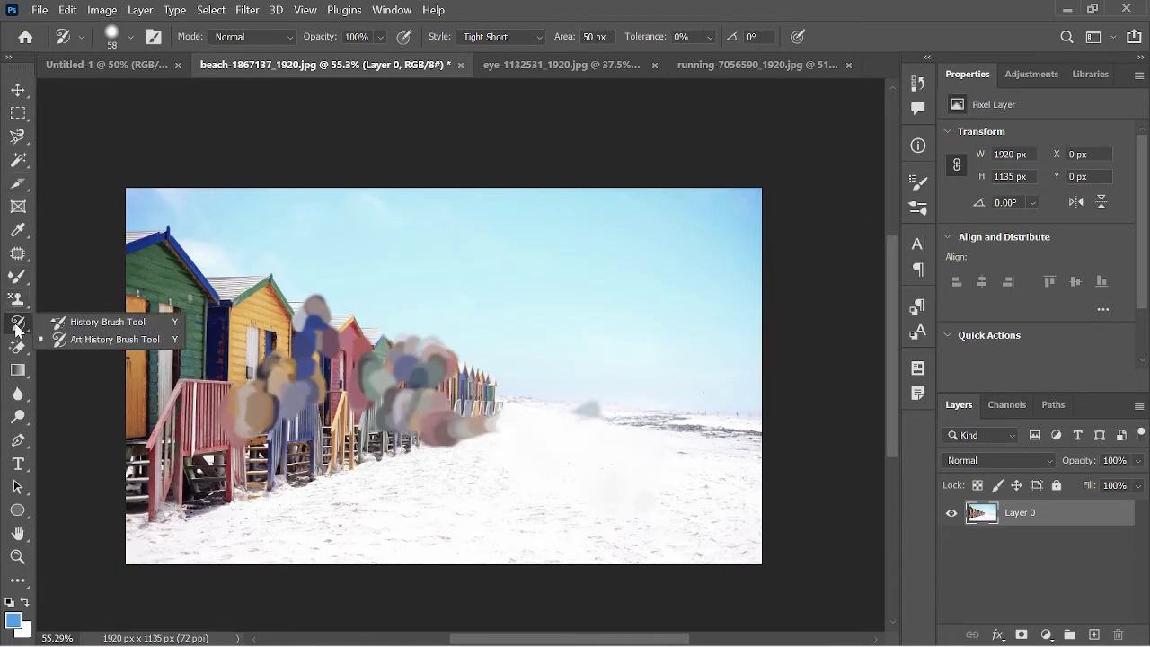
pyautogui.click(80, 318)
pyautogui.moveTo(251, 402)
pyautogui.mouseDown()
pyautogui.moveTo(198, 412)
pyautogui.moveTo(258, 431)
pyautogui.moveTo(227, 388)
pyautogui.mouseUp()
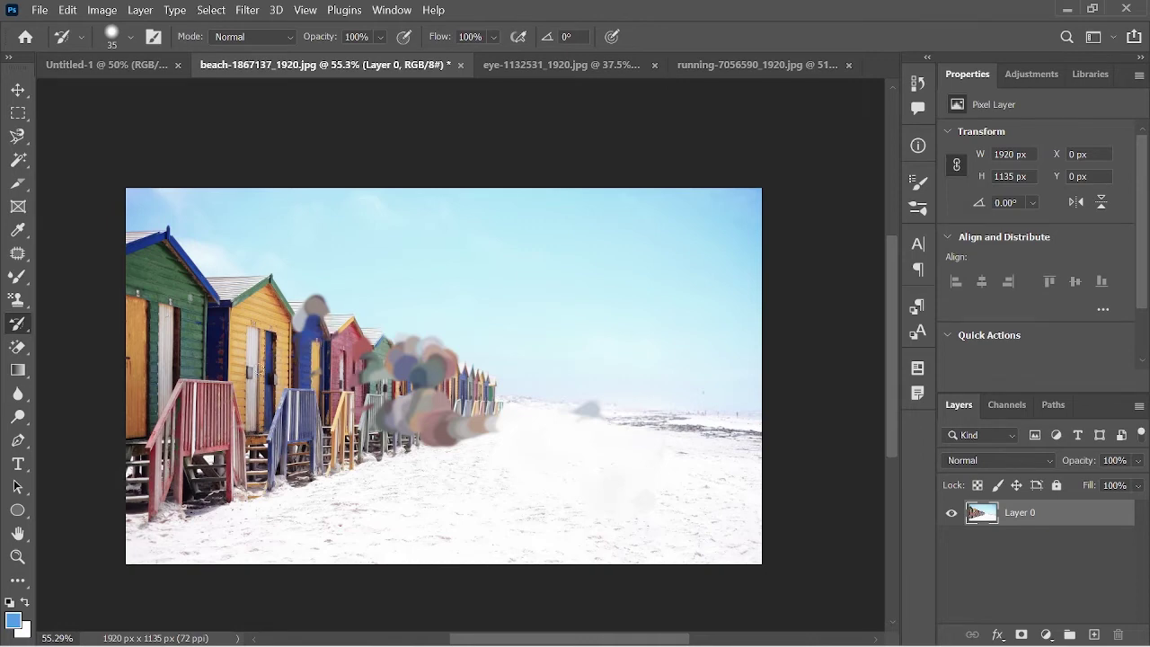
pyautogui.moveTo(360, 277); pyautogui.dragTo(464, 253)
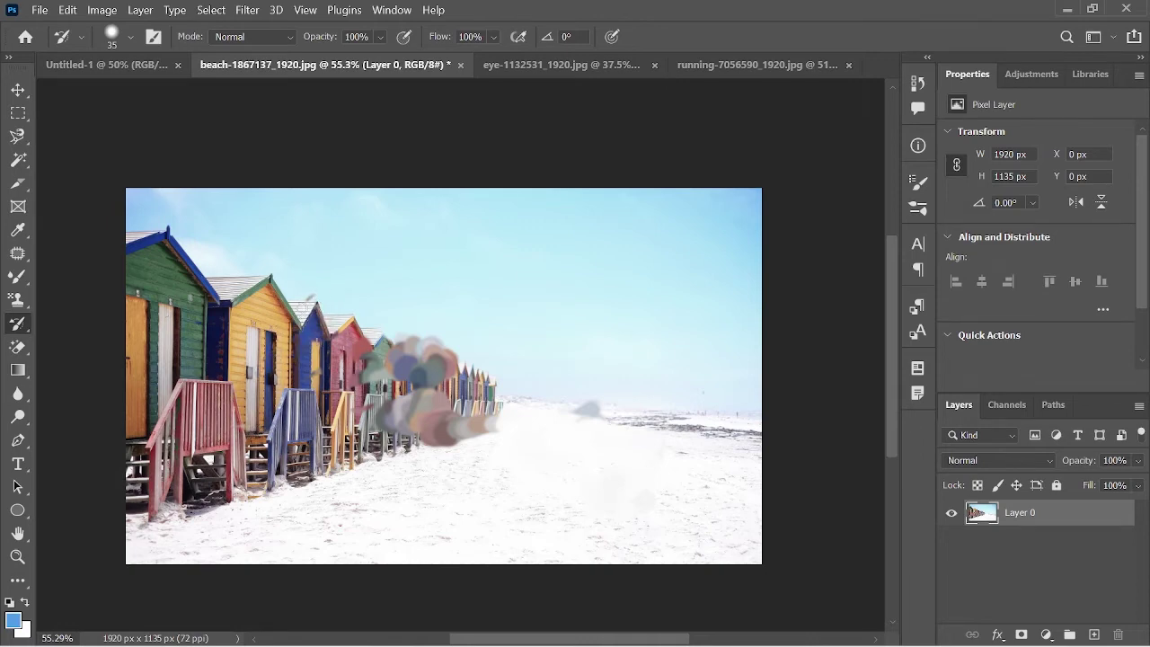
pyautogui.moveTo(317, 341)
pyautogui.mouseDown()
pyautogui.moveTo(395, 431)
pyautogui.moveTo(616, 398)
pyautogui.moveTo(388, 441)
pyautogui.mouseUp()
pyautogui.moveTo(444, 348)
pyautogui.mouseDown()
pyautogui.moveTo(400, 346)
pyautogui.moveTo(373, 364)
pyautogui.mouseUp()
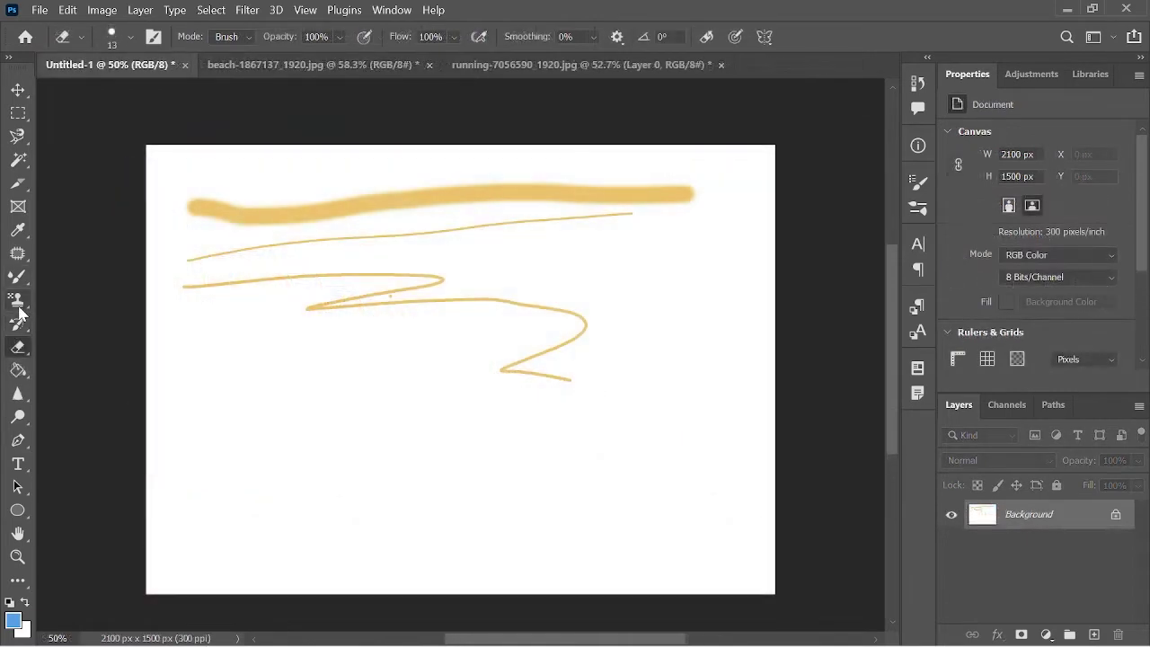
# - Erase the thick yellow stroke with a 61 px, 100% hardness Eraser
pyautogui.rightClick(18, 353)
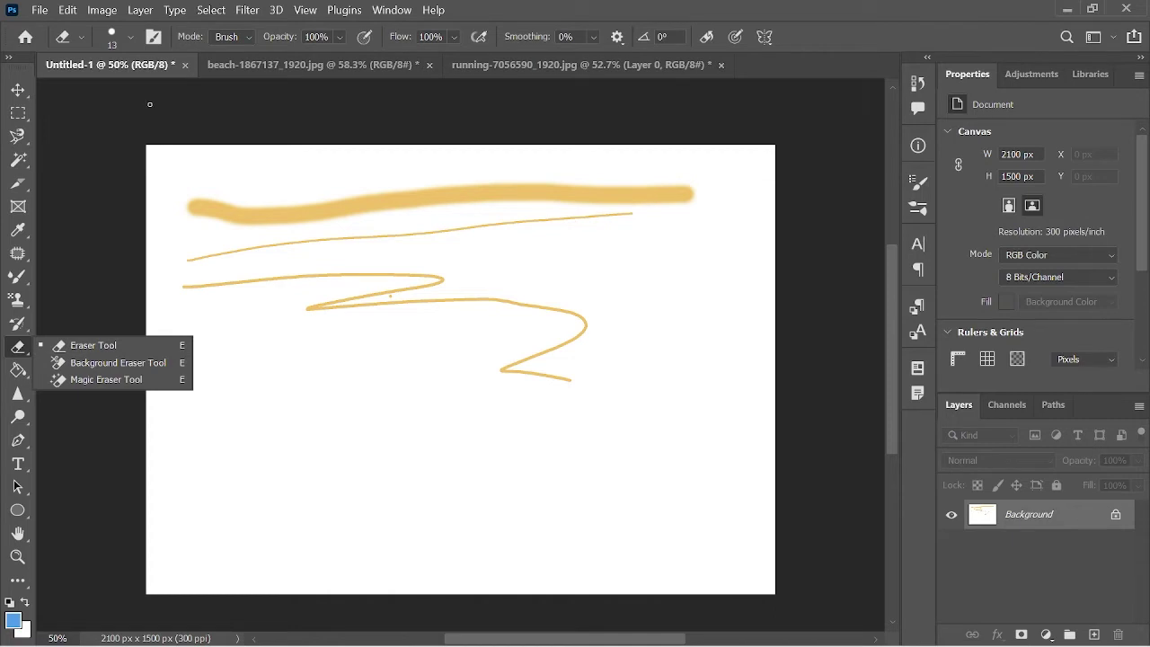
pyautogui.click(130, 36)
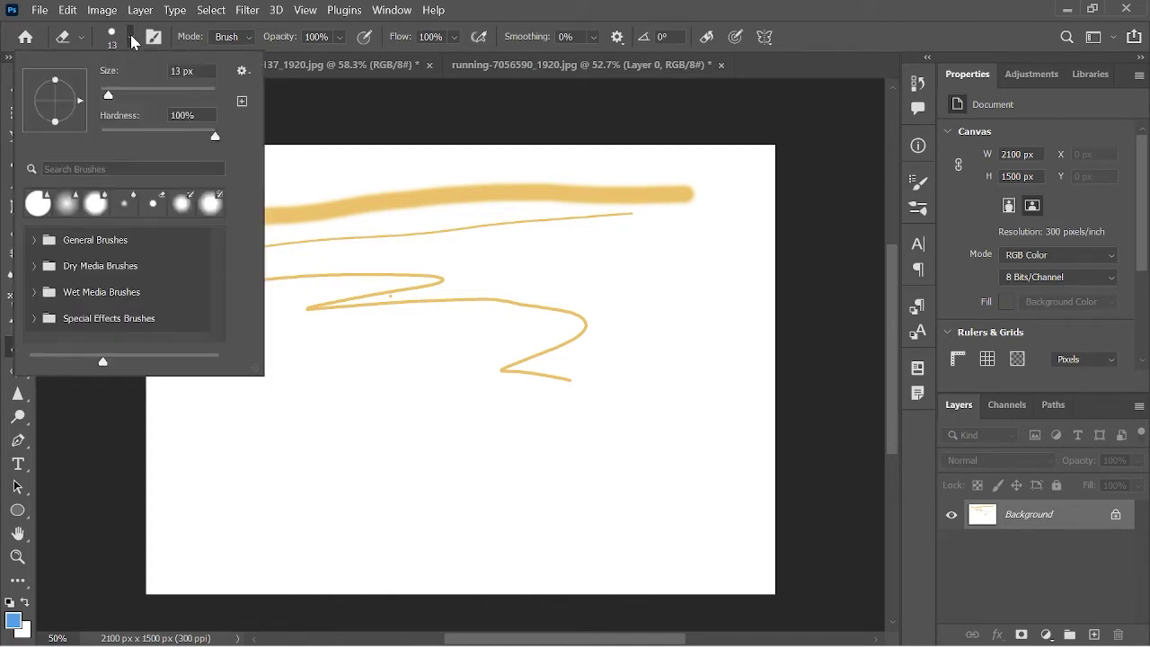
pyautogui.click(109, 97)
pyautogui.moveTo(108, 95); pyautogui.dragTo(134, 95)
pyautogui.moveTo(212, 137); pyautogui.dragTo(233, 144)
pyautogui.click(476, 126)
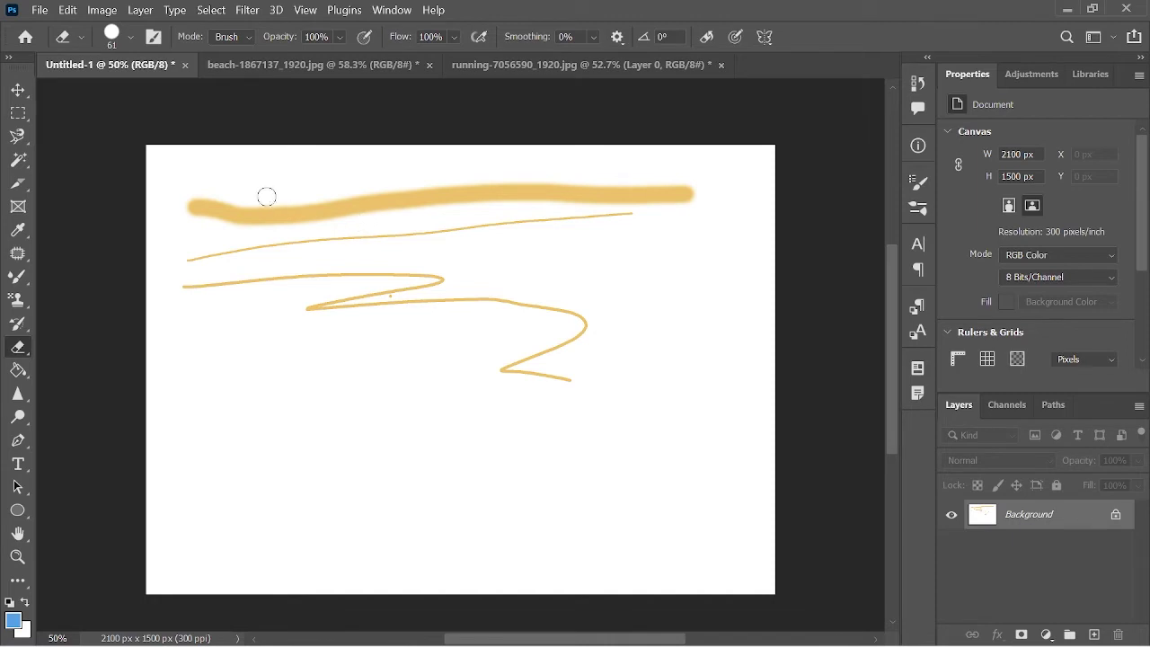
pyautogui.moveTo(185, 198)
pyautogui.mouseDown()
pyautogui.moveTo(218, 188)
pyautogui.moveTo(257, 218)
pyautogui.moveTo(392, 193)
pyautogui.moveTo(667, 195)
pyautogui.mouseUp()
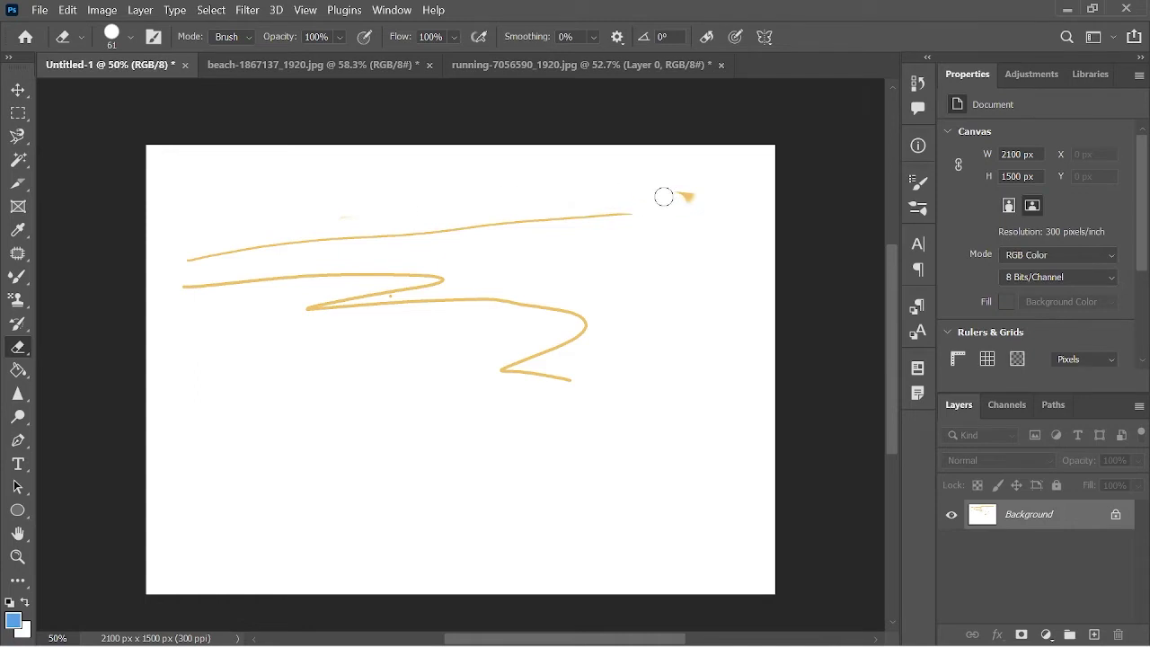
pyautogui.rightClick(20, 358)
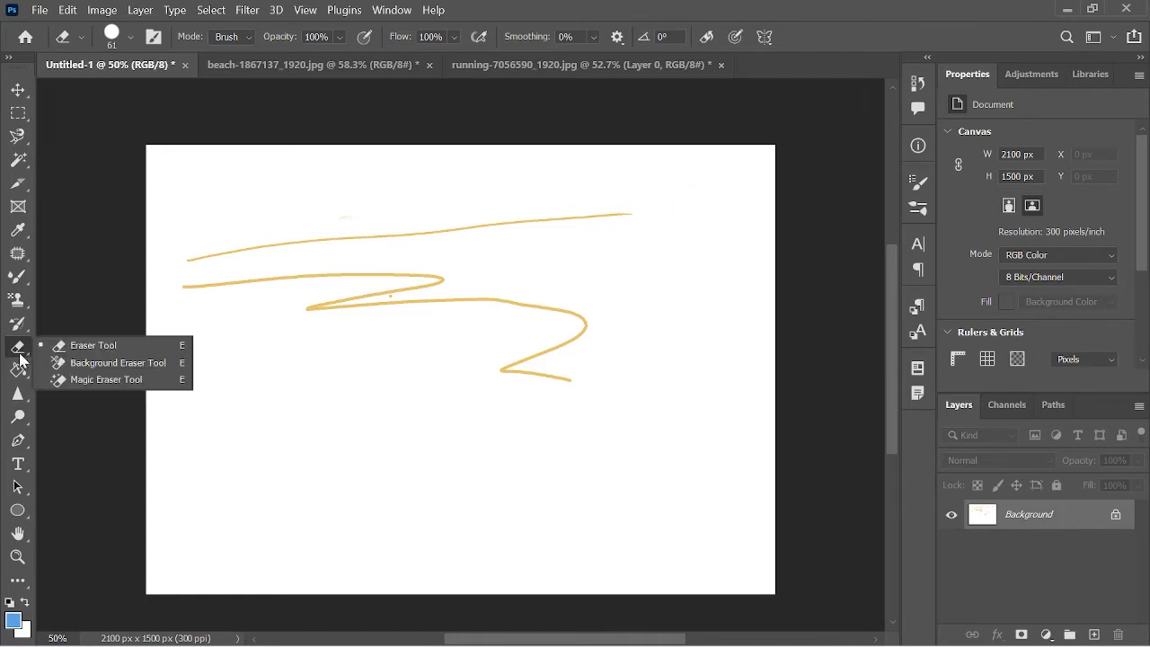
# - Erase the white band along the canvas top to transparency with the Background Eraser
pyautogui.click(87, 363)
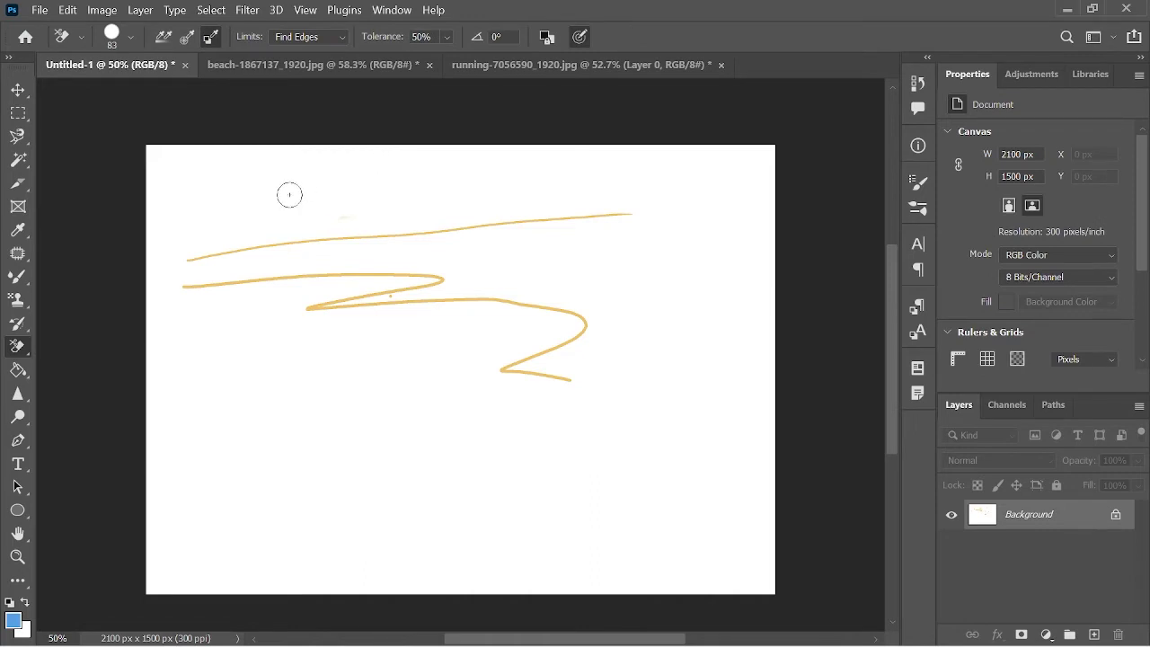
pyautogui.moveTo(289, 195); pyautogui.dragTo(109, 199)
pyautogui.moveTo(179, 188); pyautogui.dragTo(230, 187)
pyautogui.moveTo(352, 139)
pyautogui.mouseDown()
pyautogui.moveTo(692, 155)
pyautogui.moveTo(356, 129)
pyautogui.moveTo(497, 141)
pyautogui.moveTo(566, 162)
pyautogui.moveTo(566, 185)
pyautogui.mouseUp()
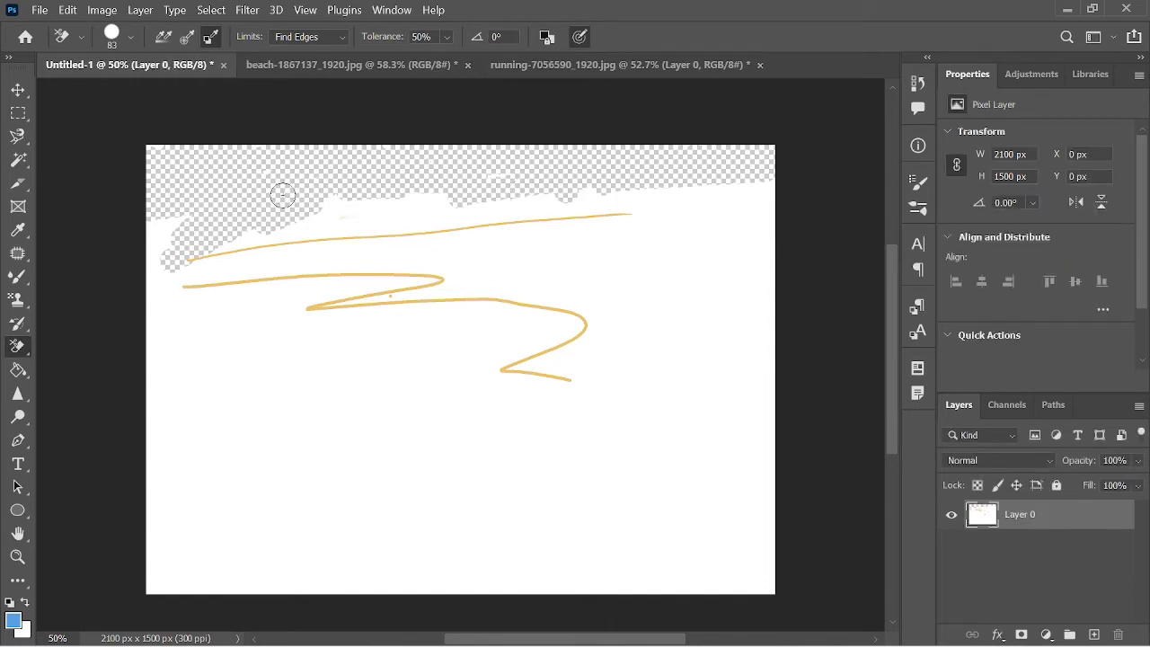
pyautogui.rightClick(20, 348)
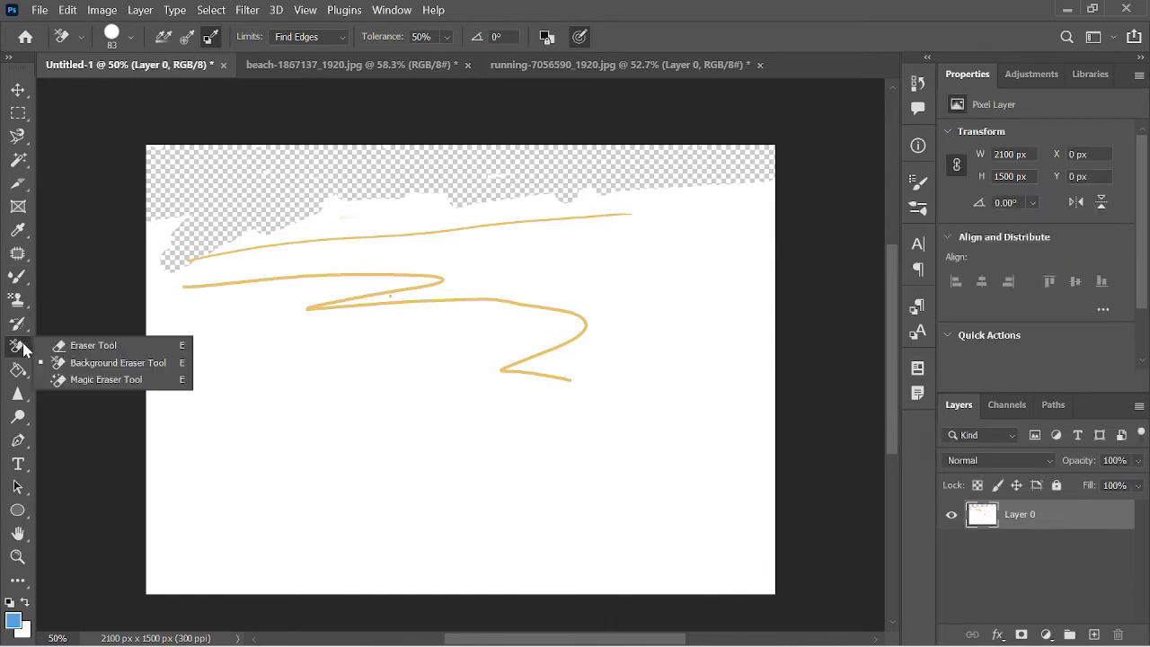
# - Remove all remaining white around the Untitled-1 strokes with the Magic Eraser
pyautogui.click(75, 381)
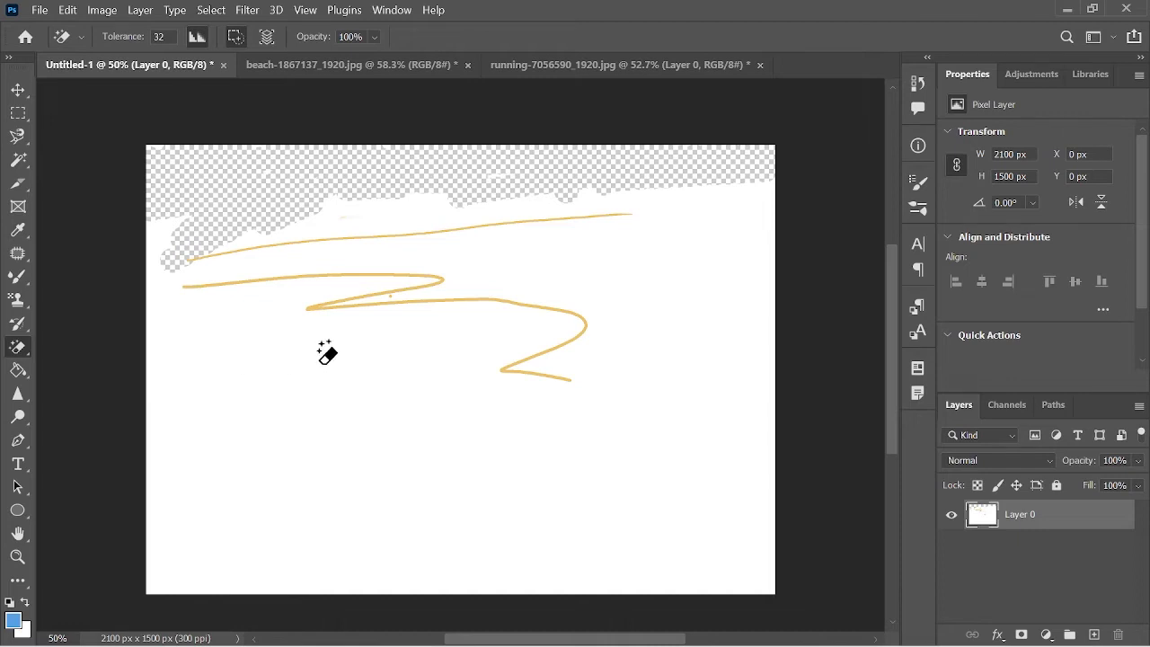
pyautogui.scroll(-1, 380, 343)
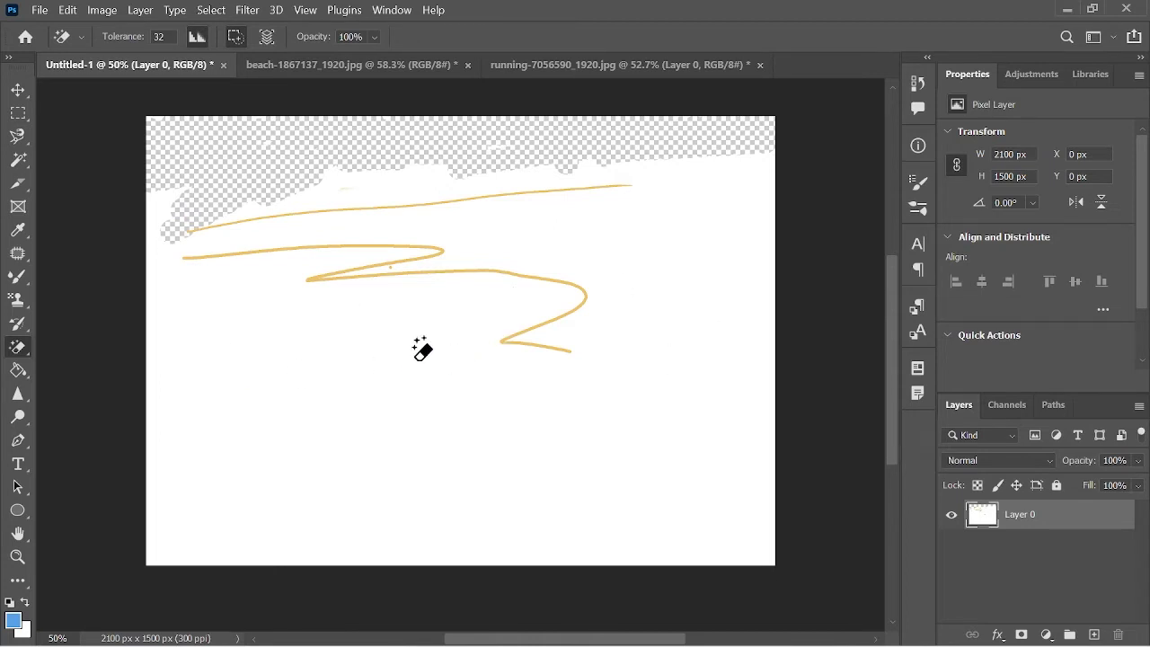
pyautogui.click(403, 357)
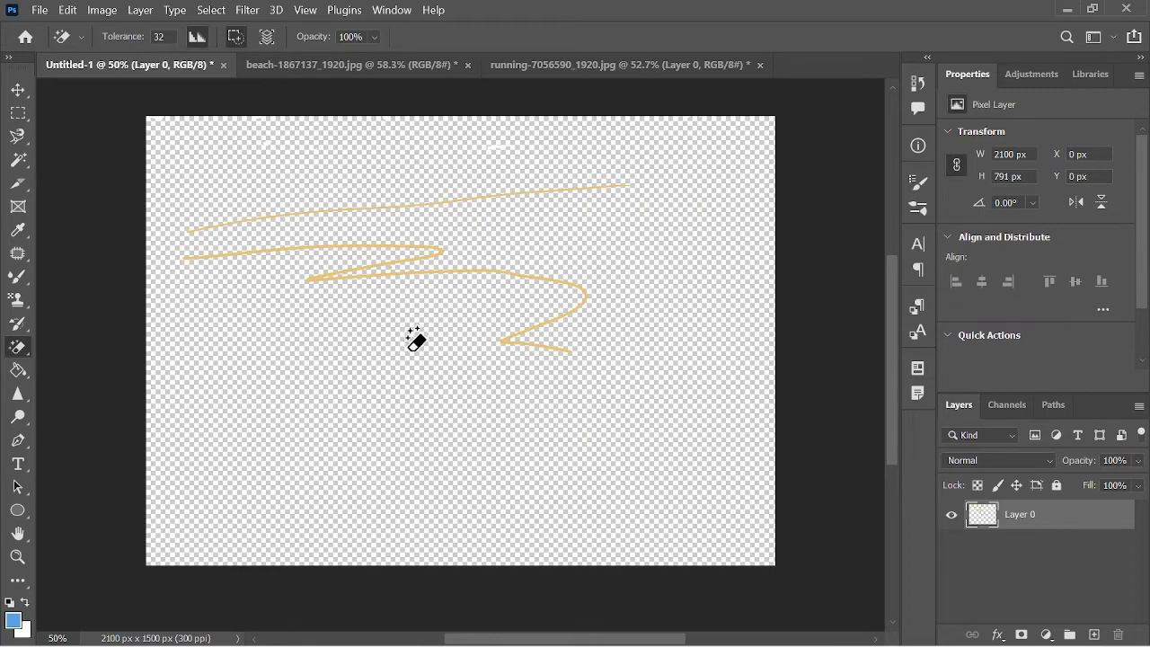
pyautogui.scroll(1, 410, 314)
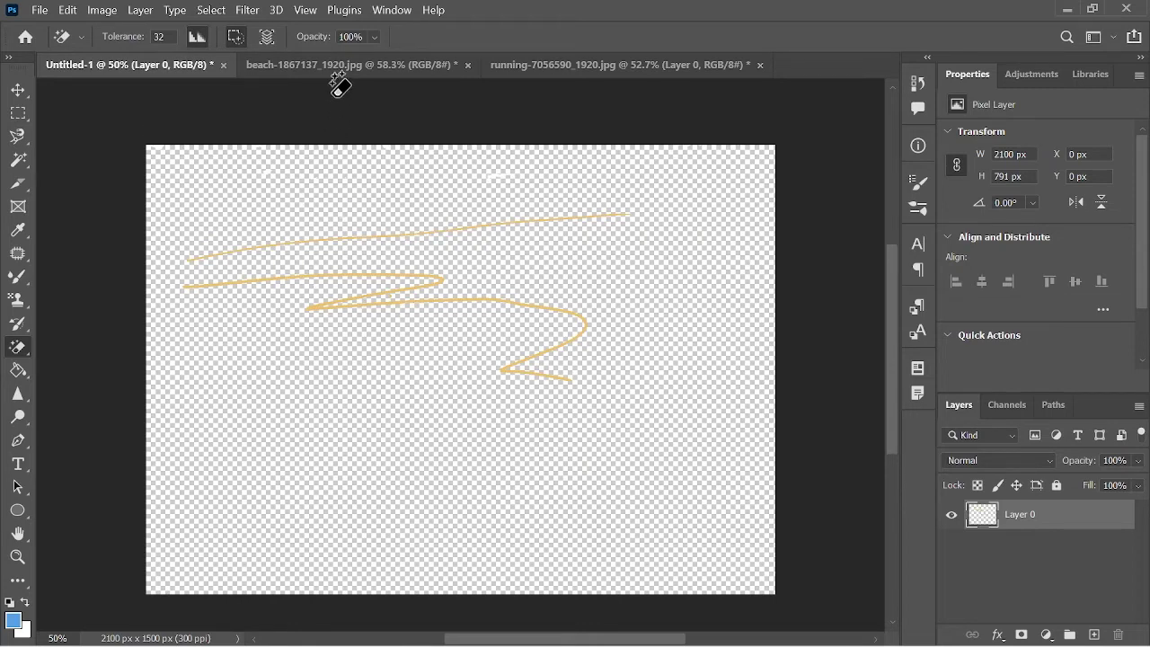
# - Magic-erase the beach photo's sky, then undo the erasing
pyautogui.press('v')
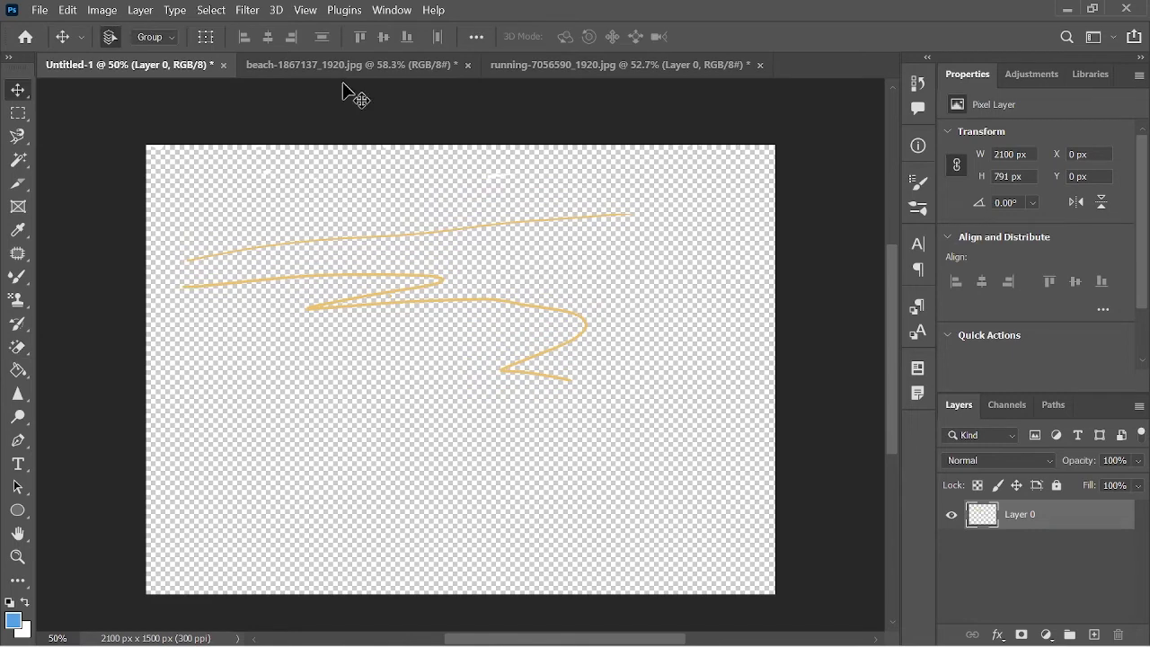
pyautogui.click(350, 69)
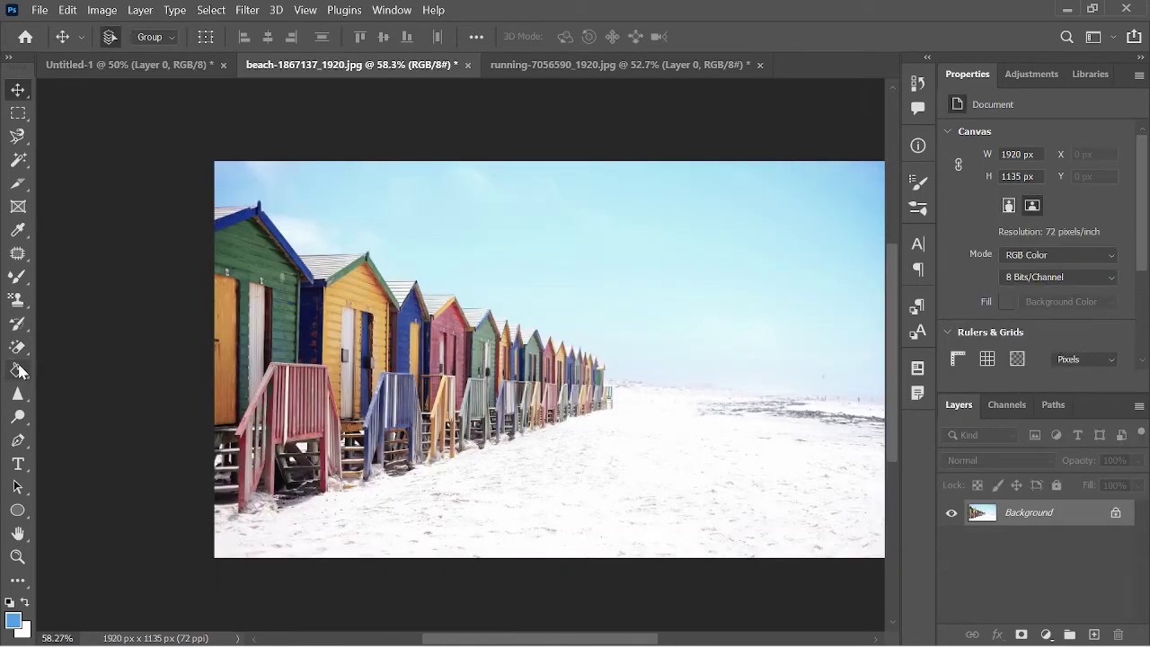
pyautogui.click(18, 347)
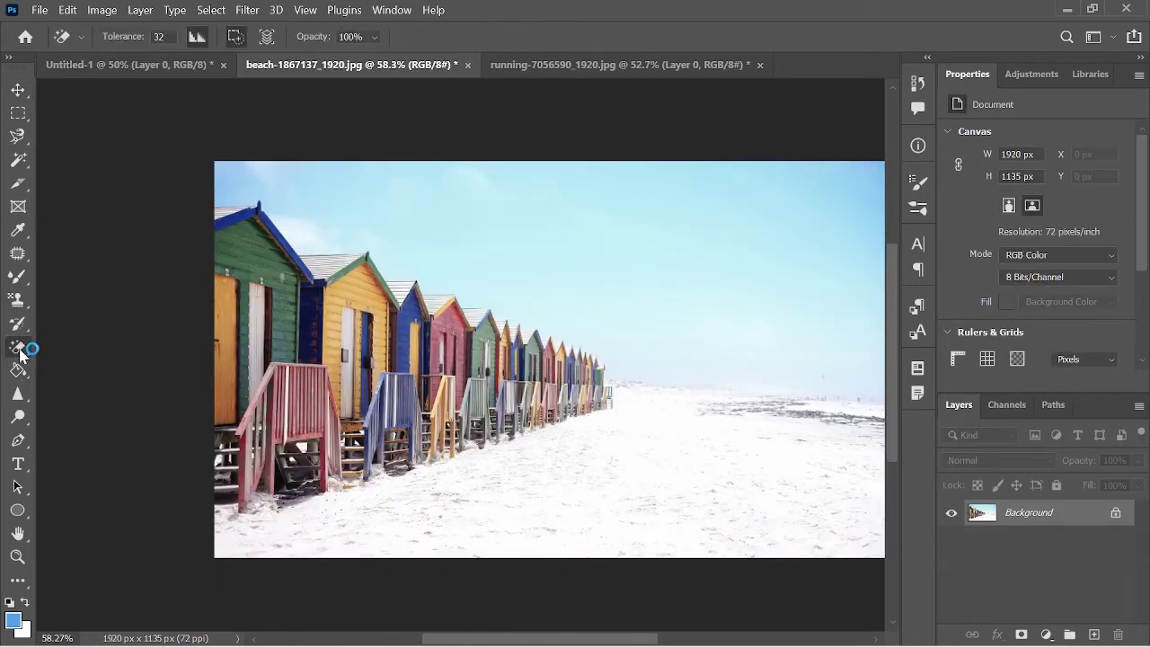
pyautogui.click(605, 244)
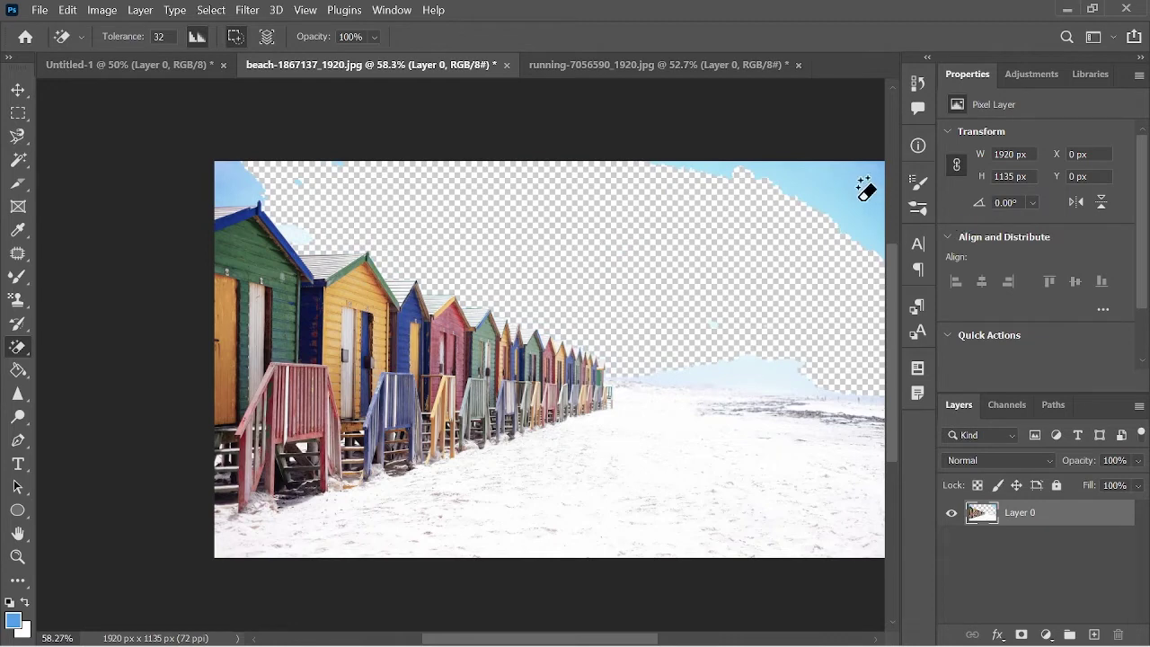
pyautogui.click(865, 188)
pyautogui.click(248, 181)
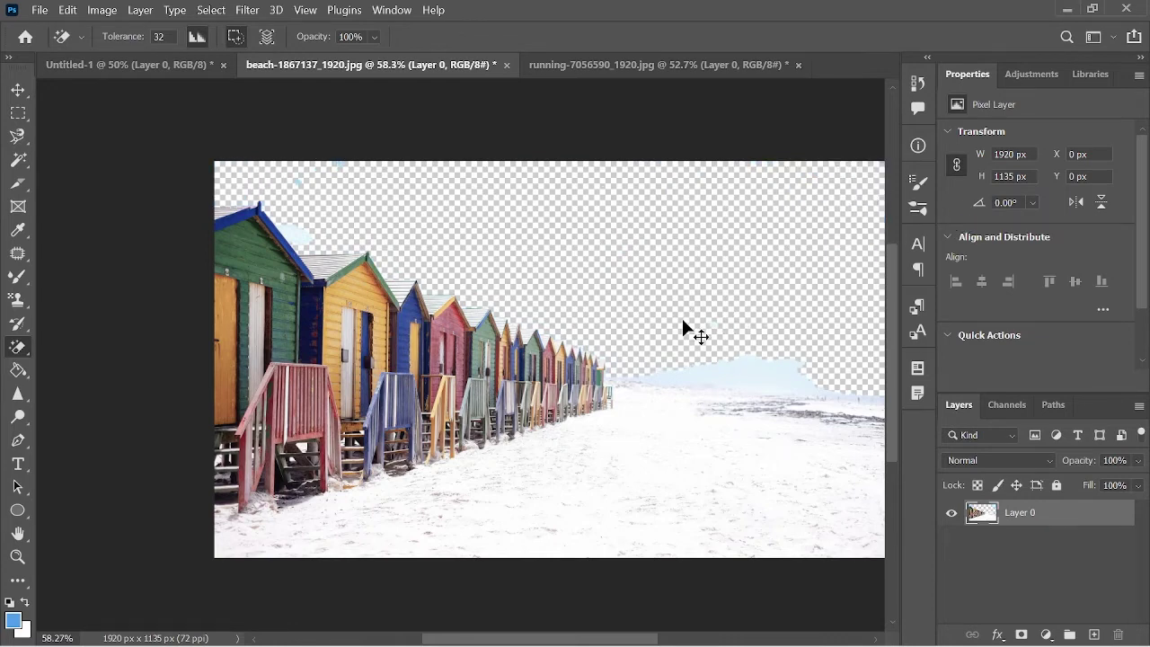
pyautogui.hotkey('ctrl', 'z')
pyautogui.hotkey('ctrl', 'z')
pyautogui.hotkey('ctrl', 'z')
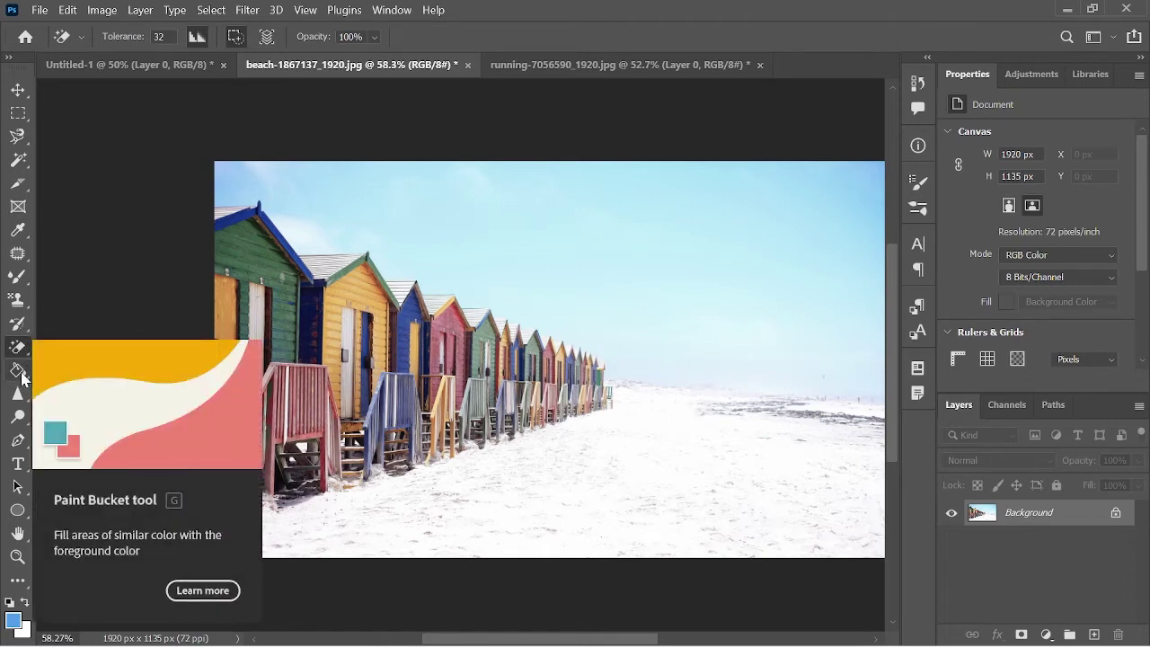
# - Fill the beach photo with blue-to-white gradients at several angles
pyautogui.click(18, 369)
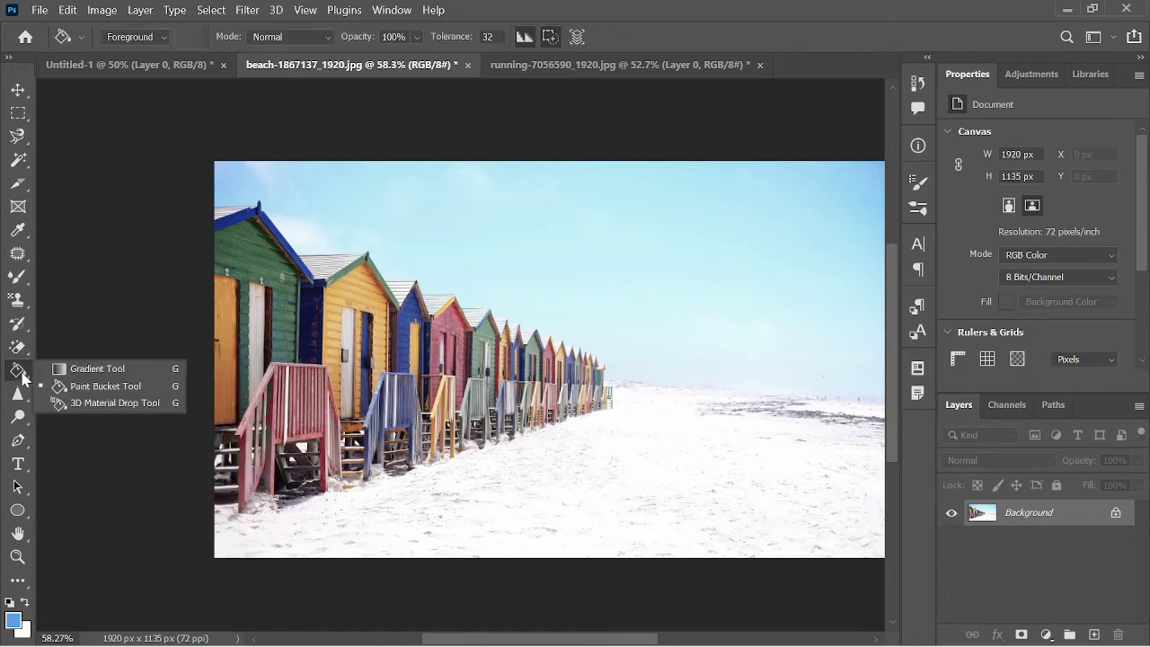
pyautogui.click(86, 372)
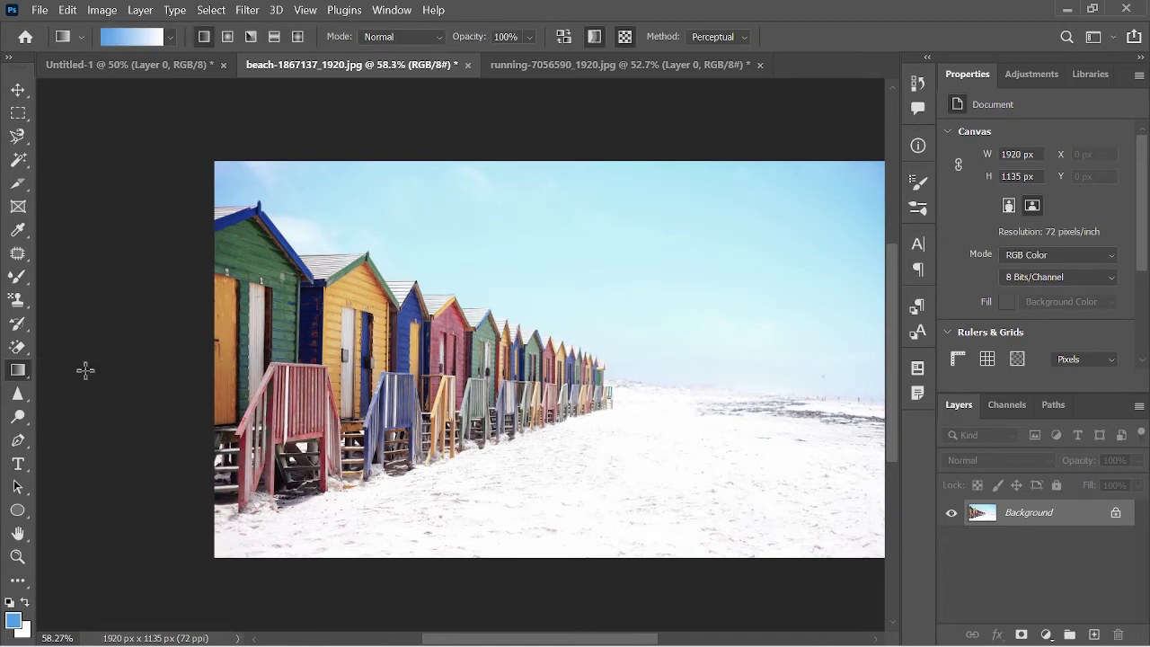
pyautogui.moveTo(288, 220)
pyautogui.mouseDown()
pyautogui.moveTo(742, 382)
pyautogui.moveTo(804, 440)
pyautogui.mouseUp()
pyautogui.moveTo(768, 478)
pyautogui.mouseDown()
pyautogui.moveTo(372, 326)
pyautogui.moveTo(355, 278)
pyautogui.mouseUp()
pyautogui.moveTo(669, 199); pyautogui.dragTo(354, 475)
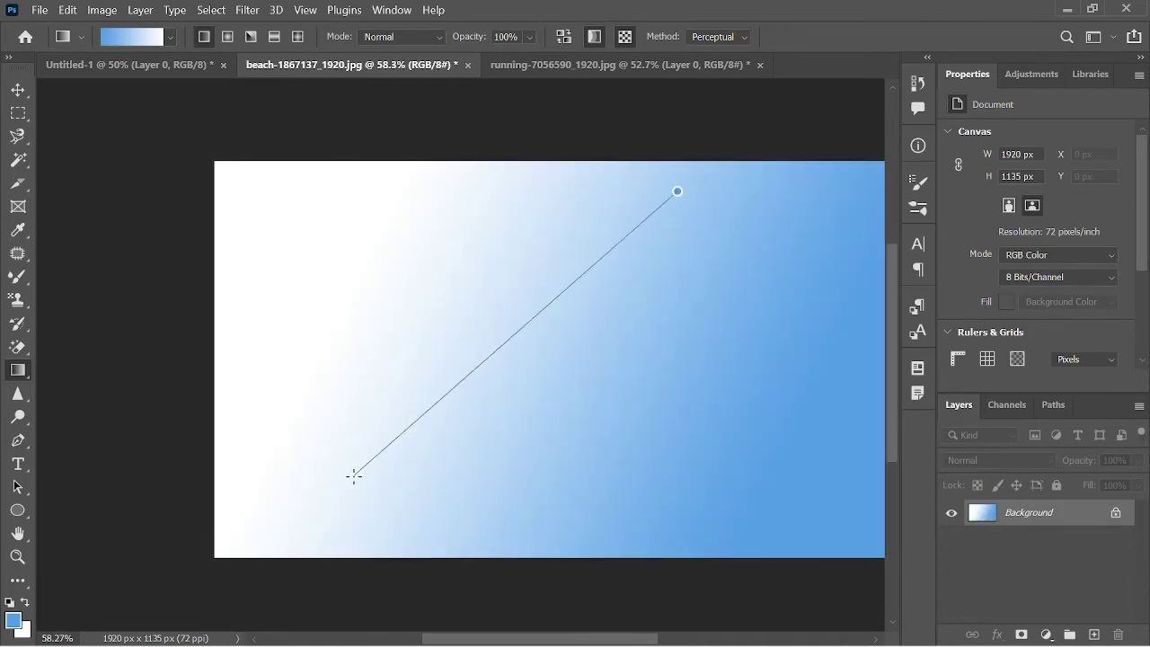
pyautogui.moveTo(303, 308); pyautogui.dragTo(593, 521)
pyautogui.moveTo(712, 256)
pyautogui.mouseDown()
pyautogui.moveTo(548, 423)
pyautogui.moveTo(326, 468)
pyautogui.mouseUp()
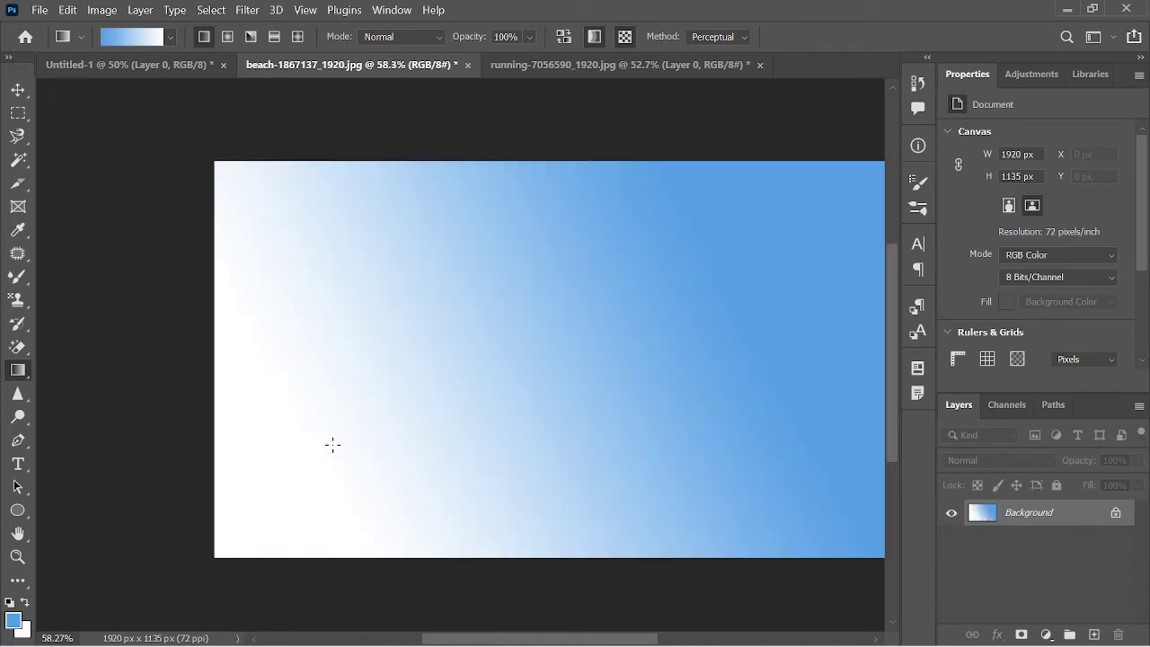
# - Set a light blue foreground and redraw the gradient light blue to white
pyautogui.click(15, 620)
pyautogui.click(282, 351)
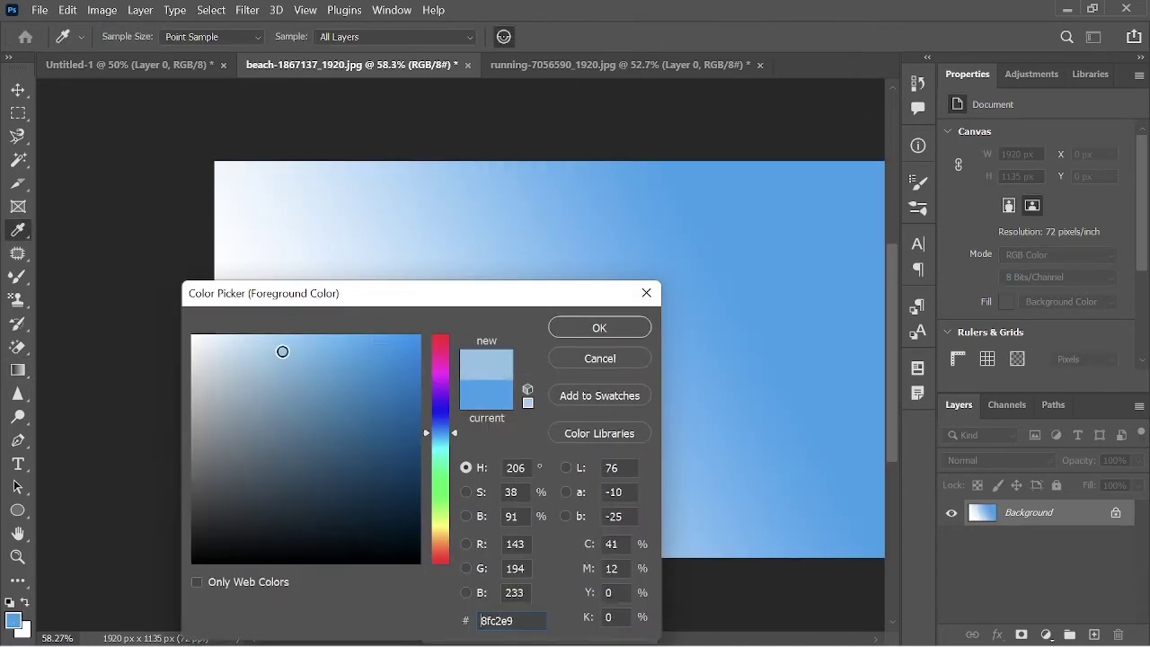
pyautogui.click(585, 332)
pyautogui.moveTo(380, 210); pyautogui.dragTo(580, 473)
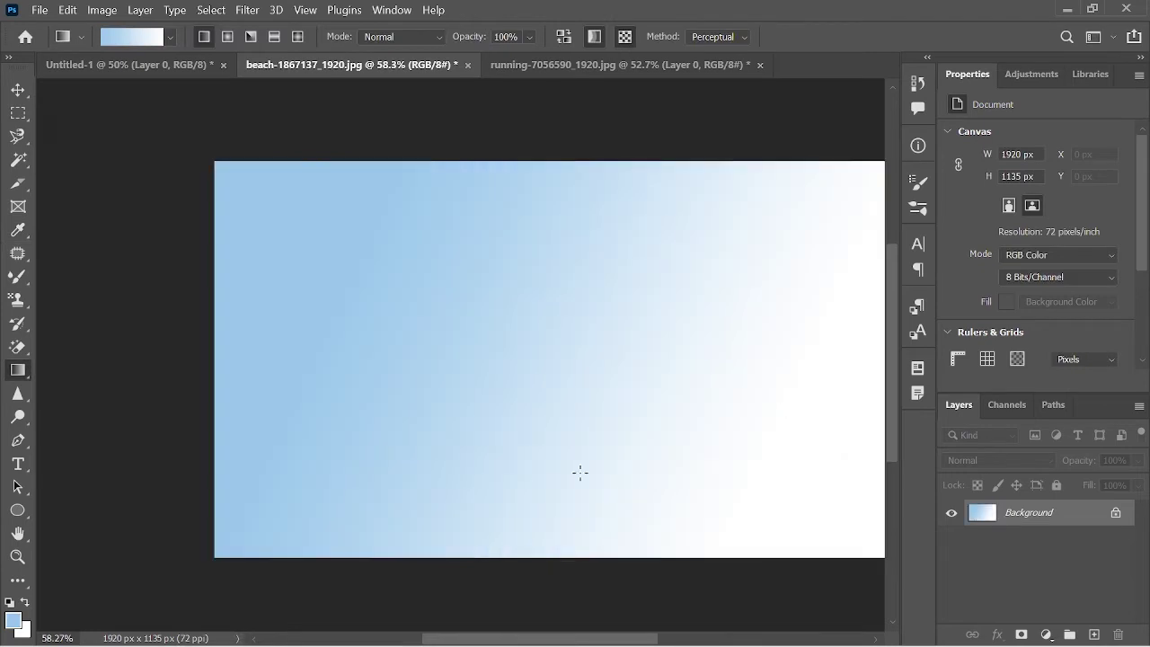
# - Set the foreground to purple b700cd and draw purple-to-white gradients
pyautogui.click(13, 620)
pyautogui.moveTo(297, 464)
pyautogui.mouseDown()
pyautogui.moveTo(380, 503)
pyautogui.moveTo(404, 383)
pyautogui.moveTo(418, 380)
pyautogui.mouseUp()
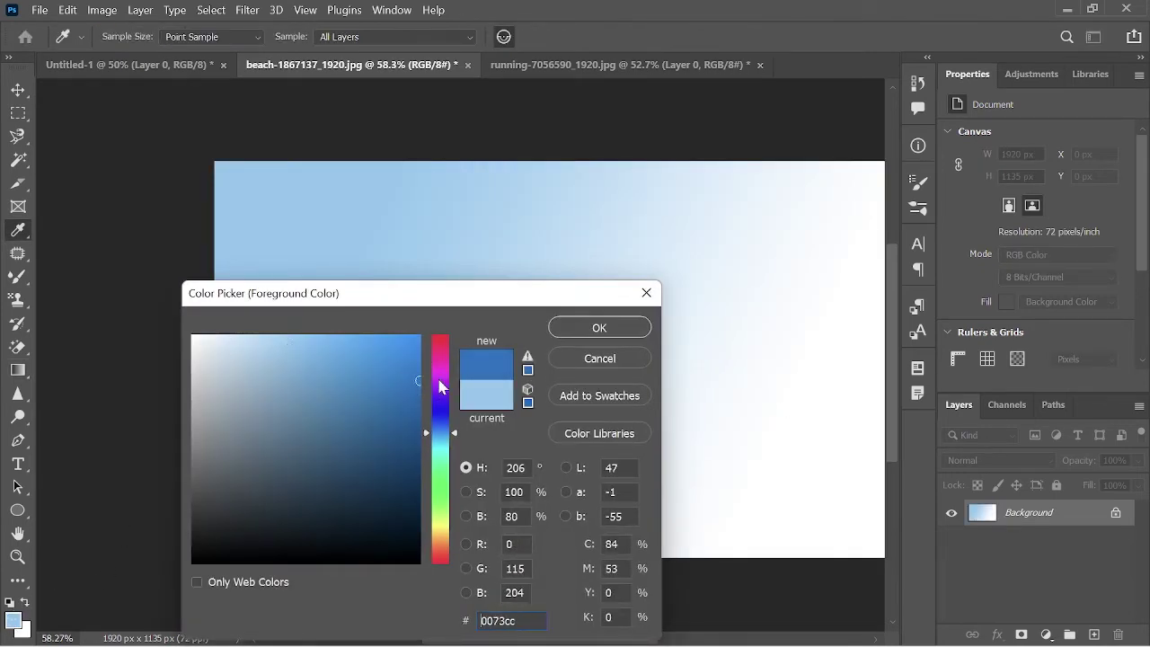
pyautogui.click(454, 434)
pyautogui.moveTo(455, 438); pyautogui.dragTo(453, 378)
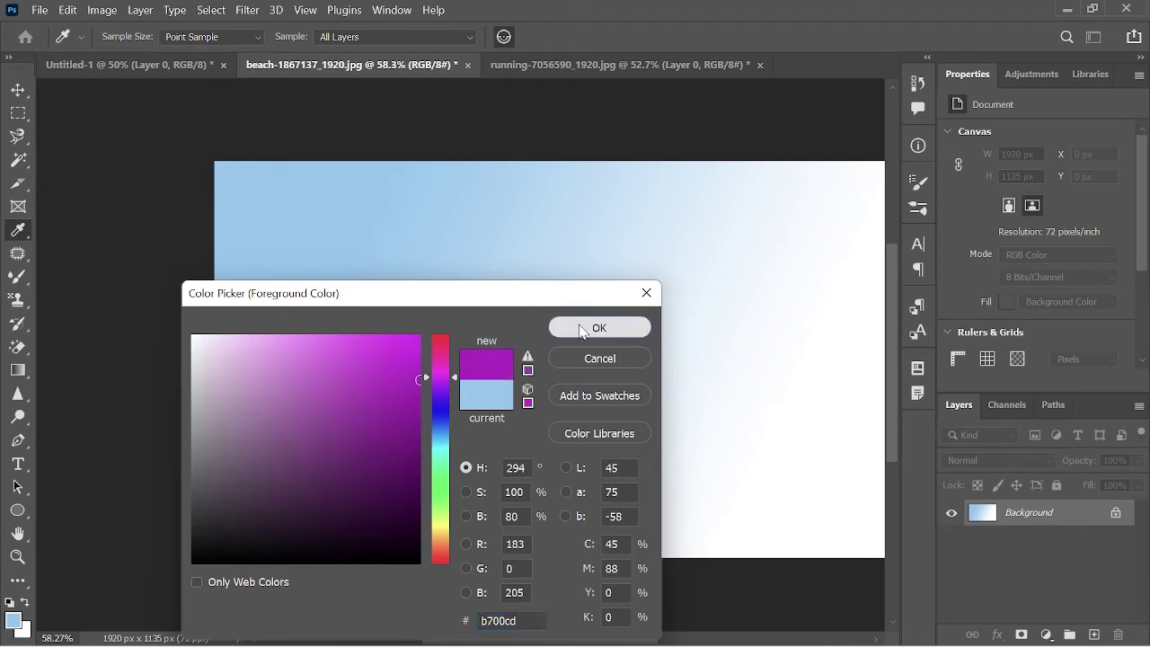
pyautogui.click(599, 327)
pyautogui.moveTo(407, 247); pyautogui.dragTo(739, 413)
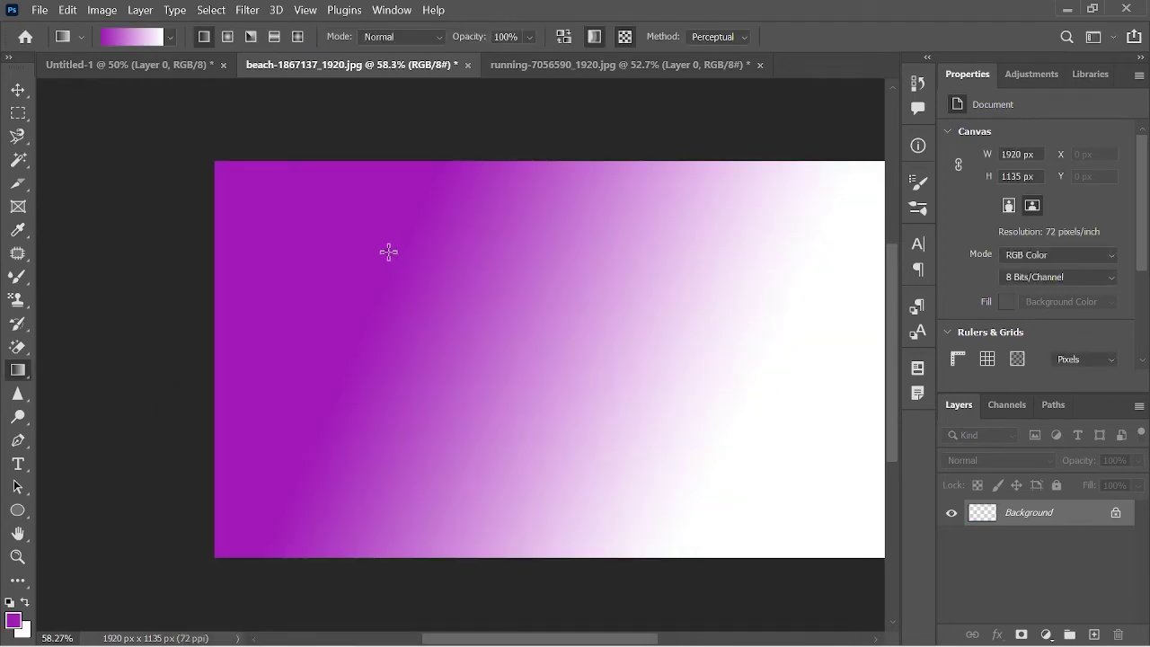
pyautogui.moveTo(390, 252); pyautogui.dragTo(306, 333)
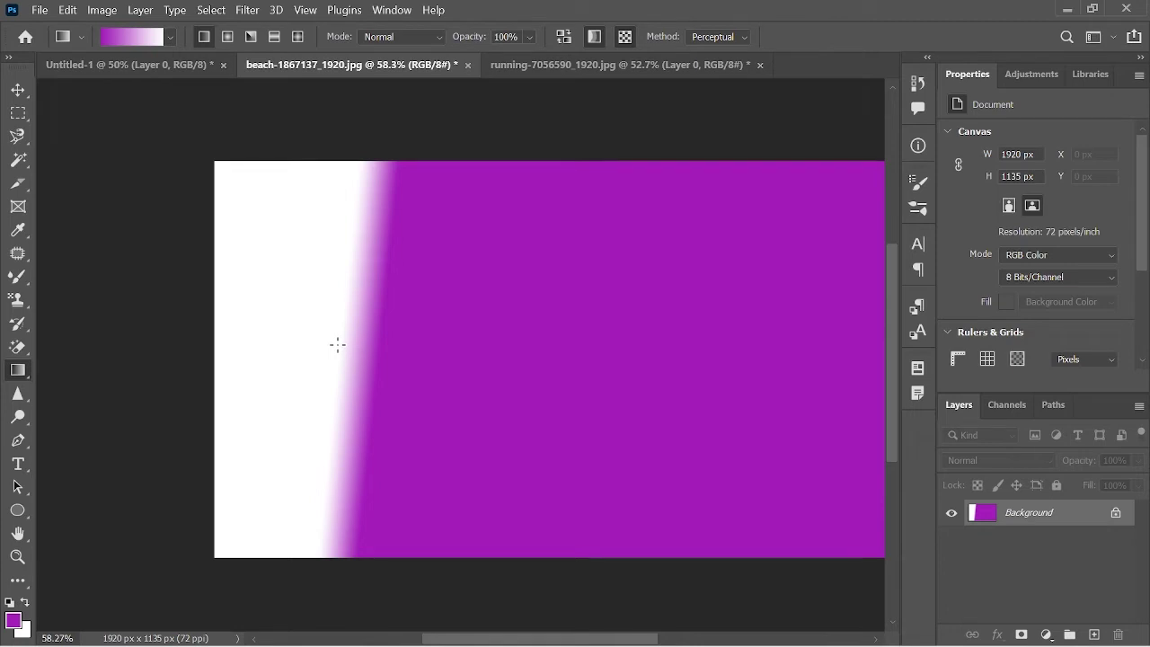
# - Undo the gradients back to the original beach photo
pyautogui.hotkey('ctrl', 'z')
pyautogui.hotkey('ctrl', 'z')
pyautogui.hotkey('ctrl', 'z')
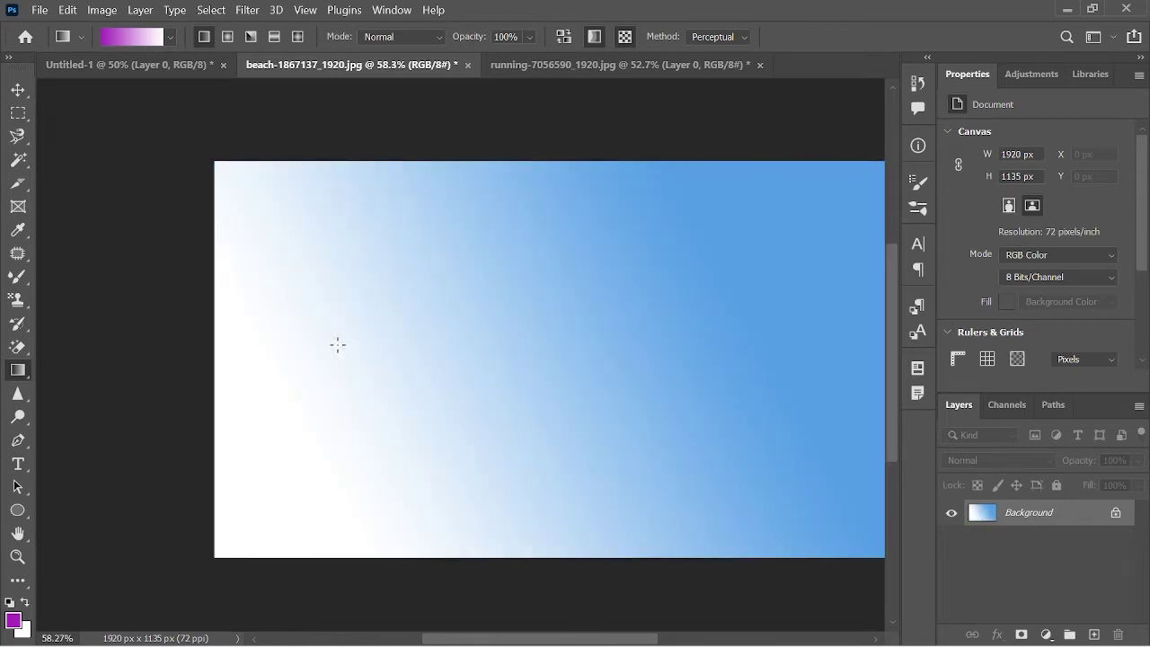
pyautogui.hotkey('ctrl', 'z')
pyautogui.hotkey('ctrl', 'z')
pyautogui.hotkey('ctrl', 'z')
pyautogui.hotkey('ctrl', 'z')
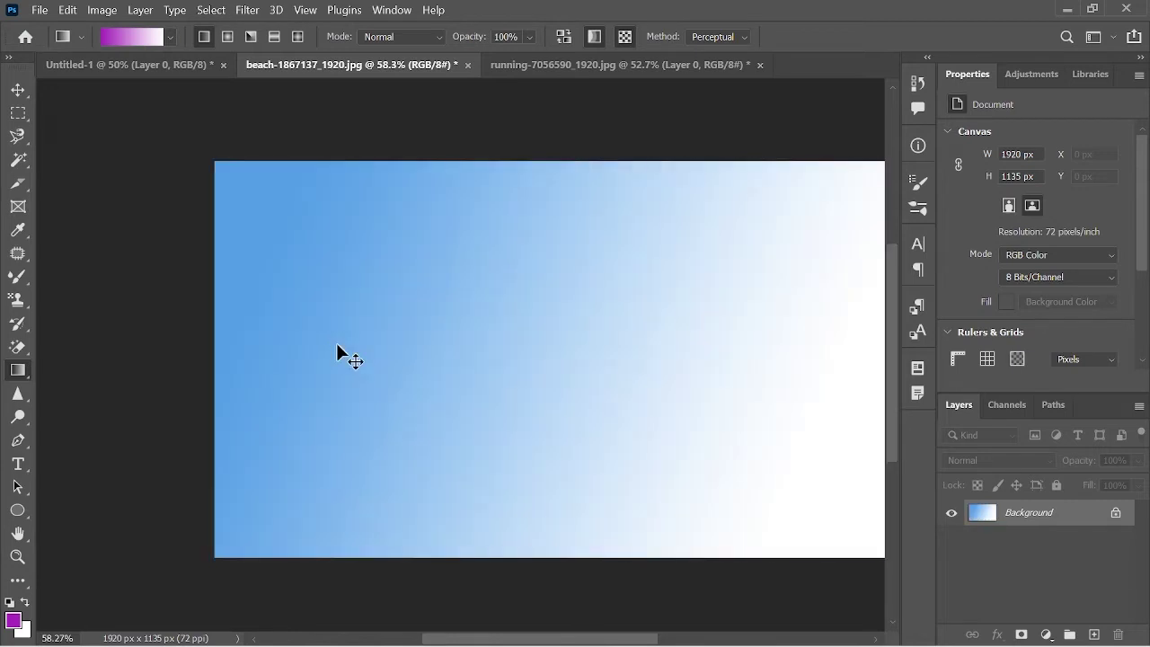
pyautogui.hotkey('ctrl', 'z')
pyautogui.hotkey('ctrl', 'z')
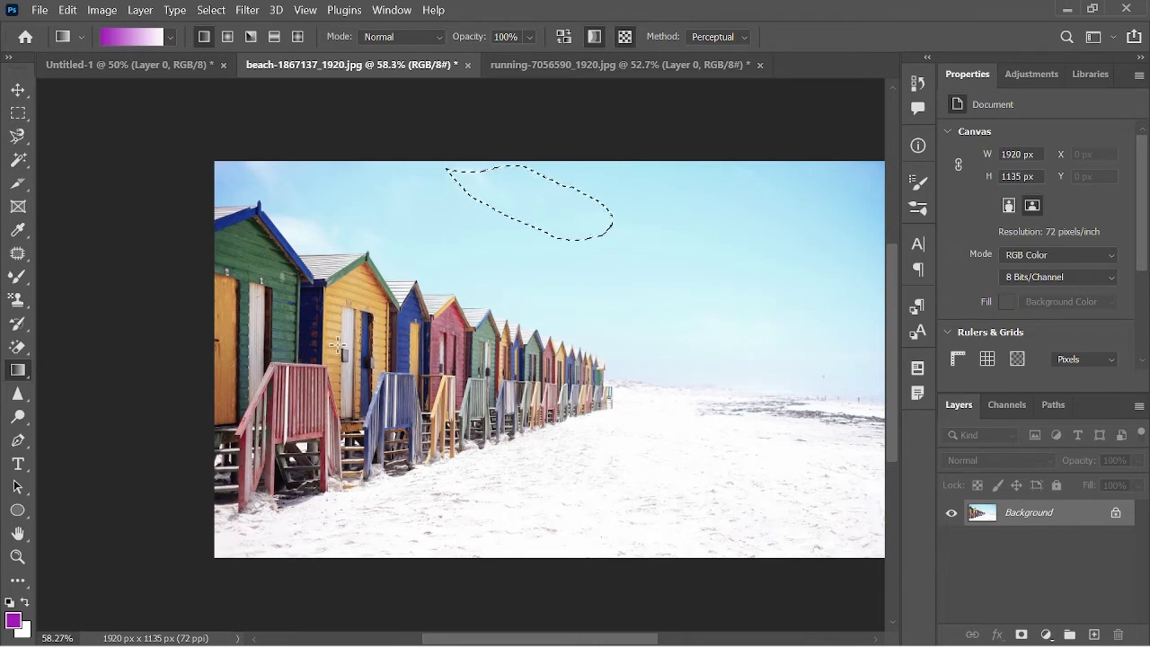
# - Undo Untitled-1 to a white background and fill it purple with the Paint Bucket
pyautogui.click(158, 67)
pyautogui.hotkey('ctrl', 'z')
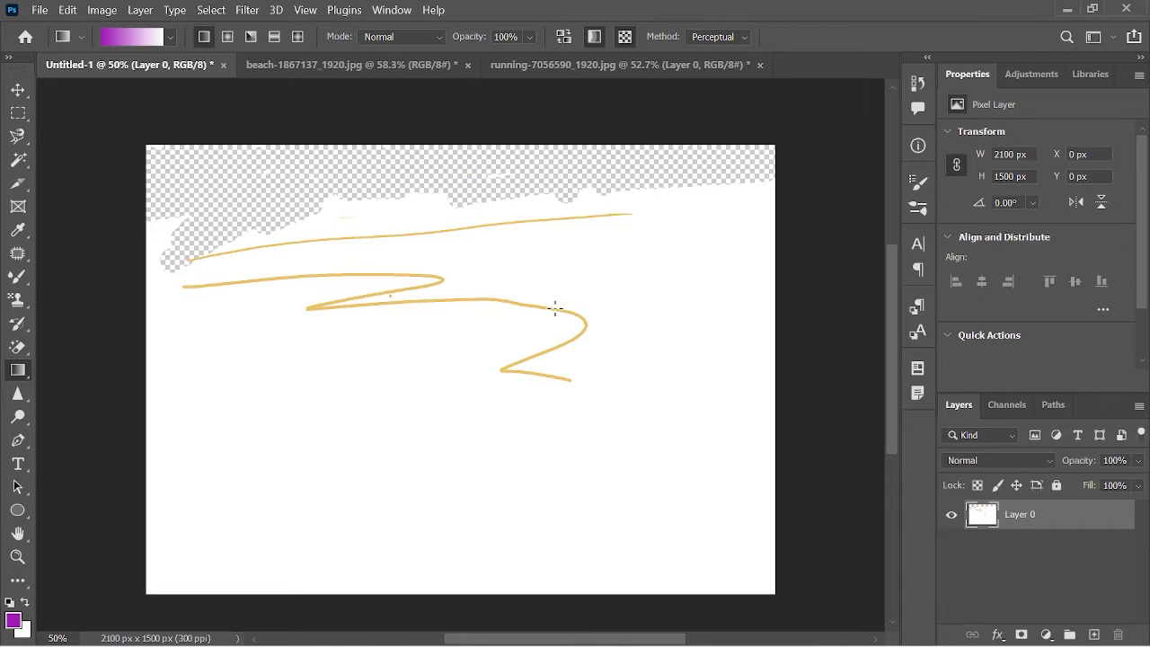
pyautogui.hotkey('ctrl', 'z')
pyautogui.rightClick(18, 370)
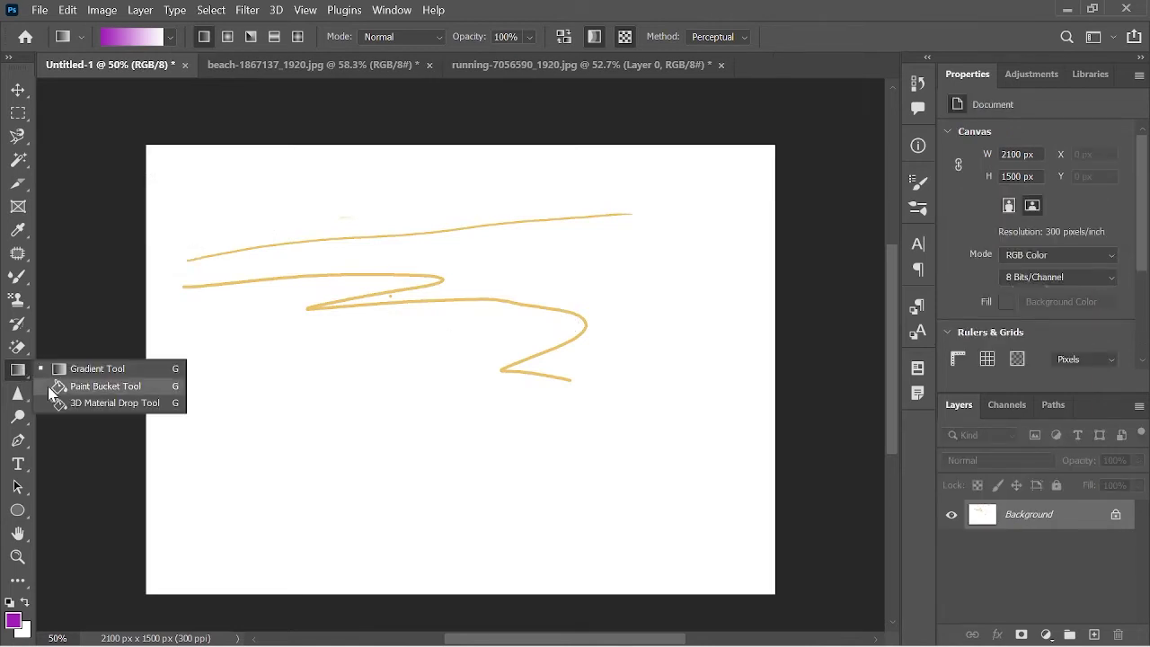
pyautogui.click(99, 386)
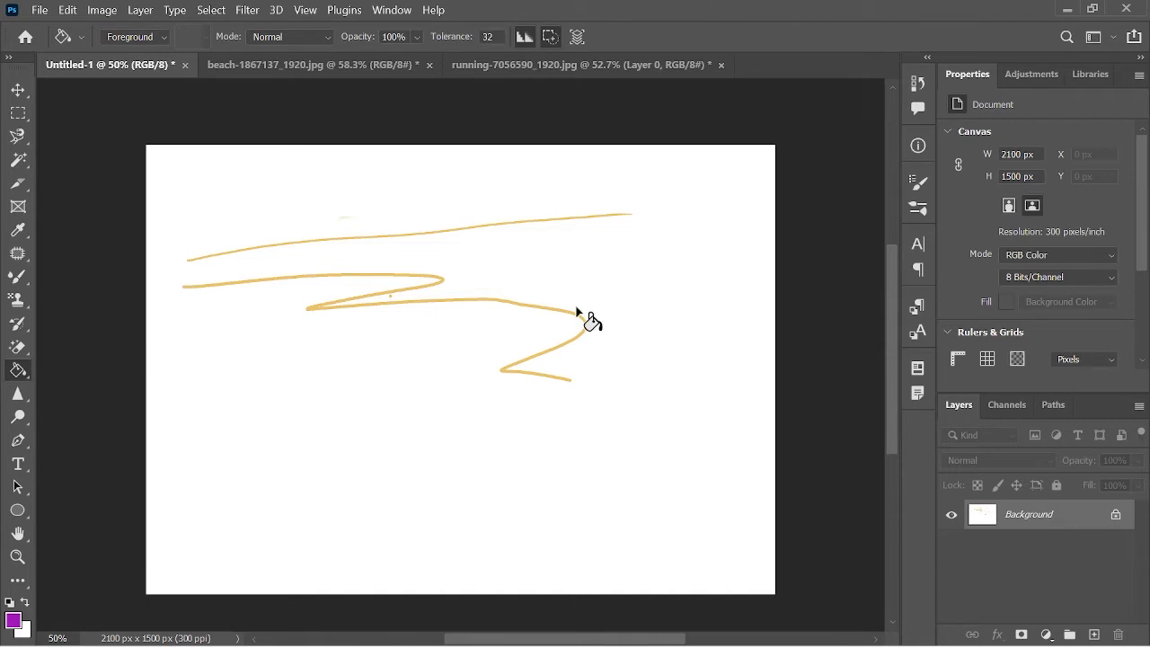
pyautogui.click(361, 367)
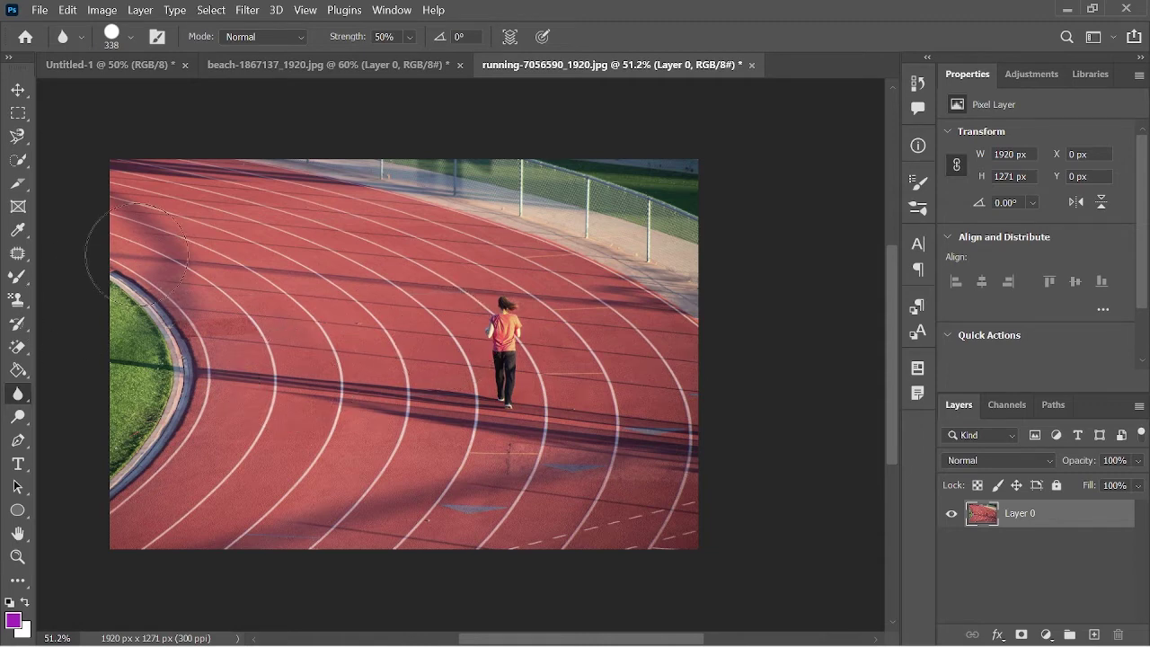
# - Blur the area around the runner, then select the Sharpen tool
pyautogui.rightClick(18, 396)
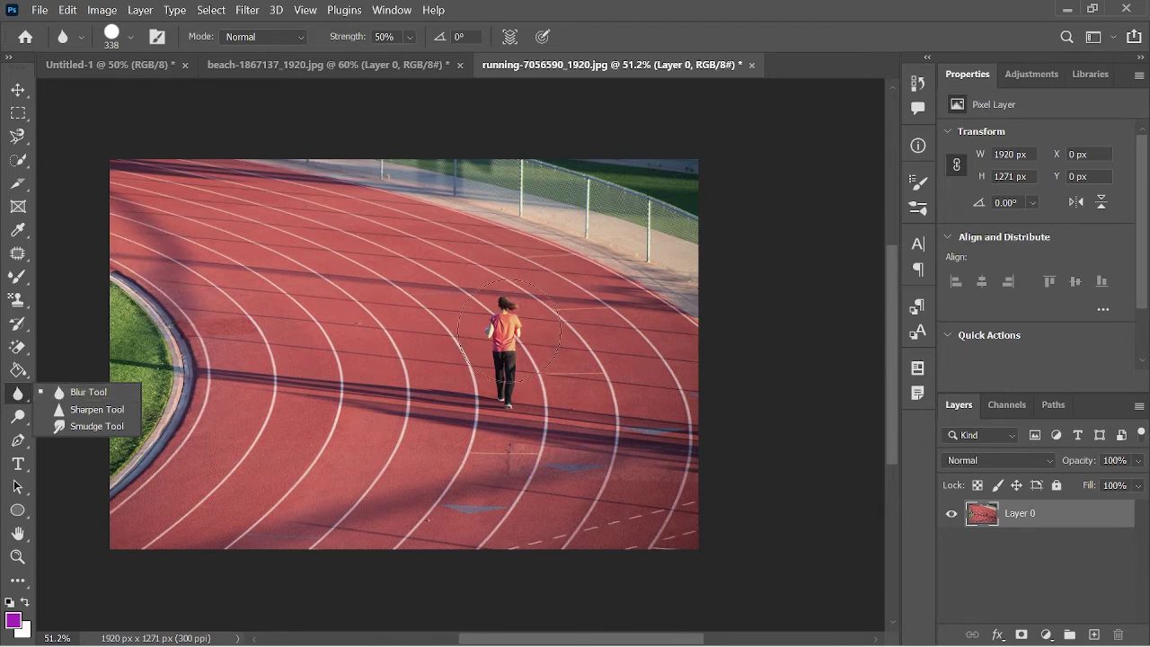
pyautogui.scroll(5, 508, 335)
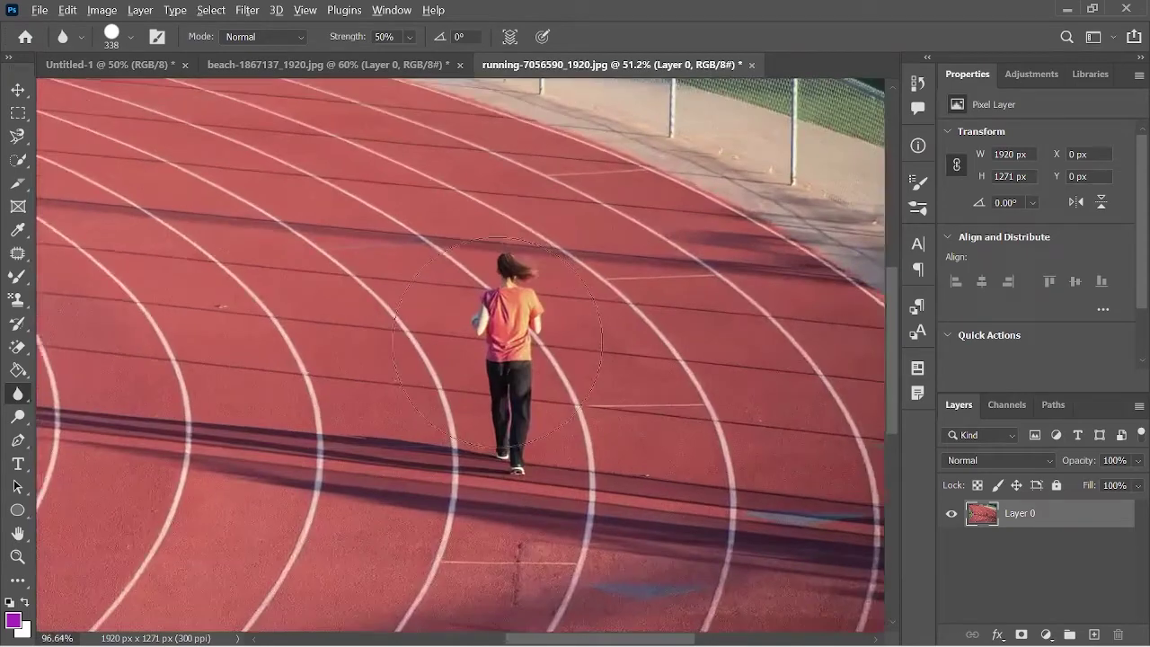
pyautogui.scroll(2, 497, 342)
pyautogui.scroll(2, 497, 342)
pyautogui.scroll(1, 503, 350)
pyautogui.scroll(1, 508, 361)
pyautogui.moveTo(507, 362); pyautogui.dragTo(534, 455)
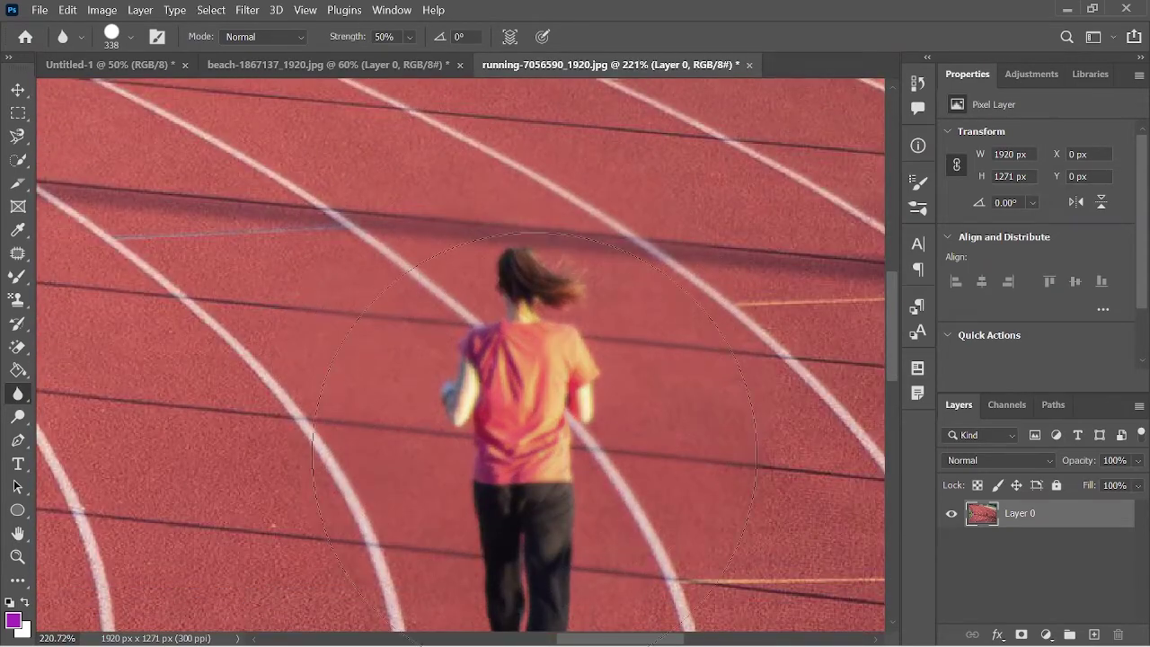
pyautogui.scroll(-2, 539, 431)
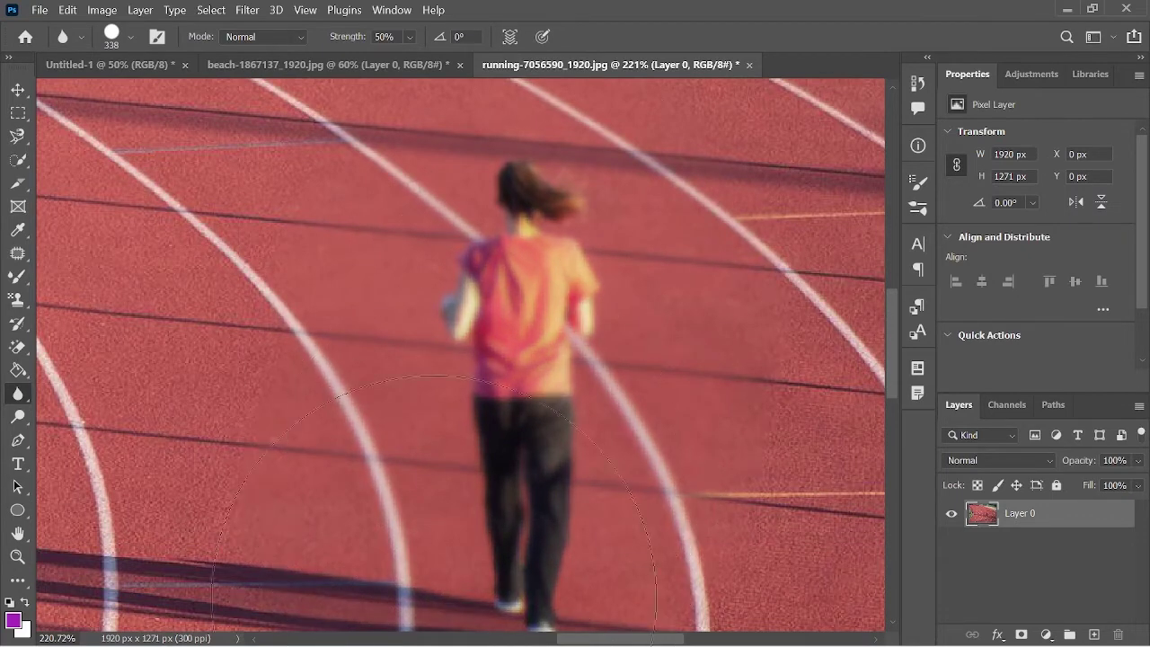
pyautogui.scroll(-3, 530, 404)
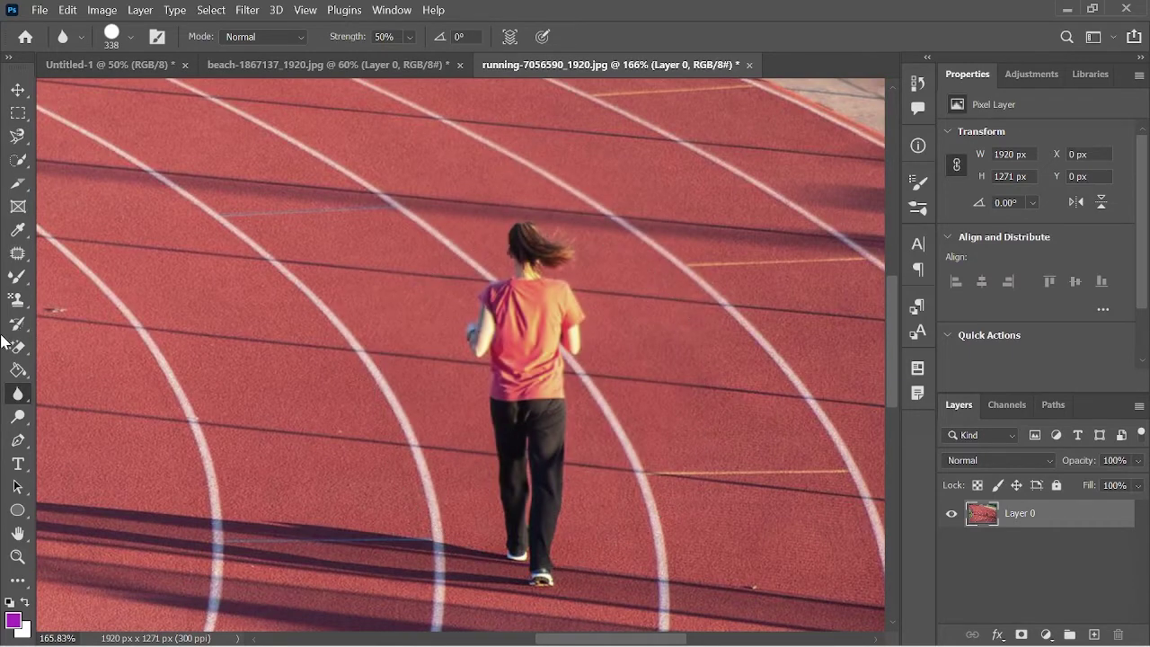
pyautogui.rightClick(15, 395)
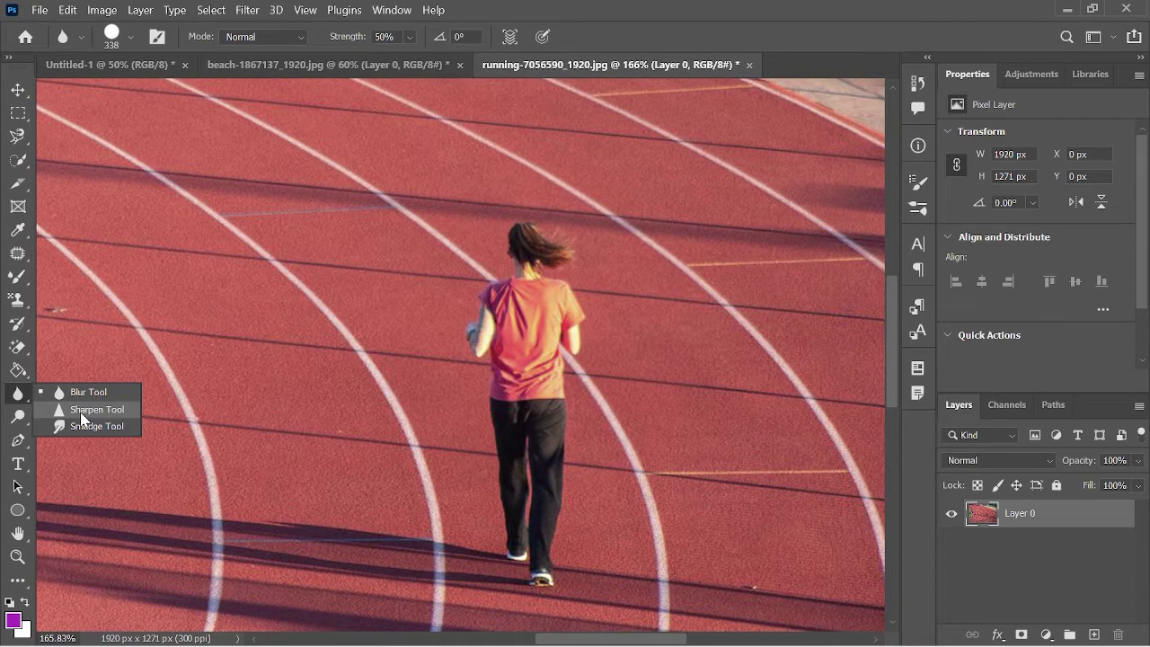
pyautogui.click(83, 412)
# - Sharpen the runner's hair, shirt and arm and the track below
pyautogui.scroll(3, 508, 274)
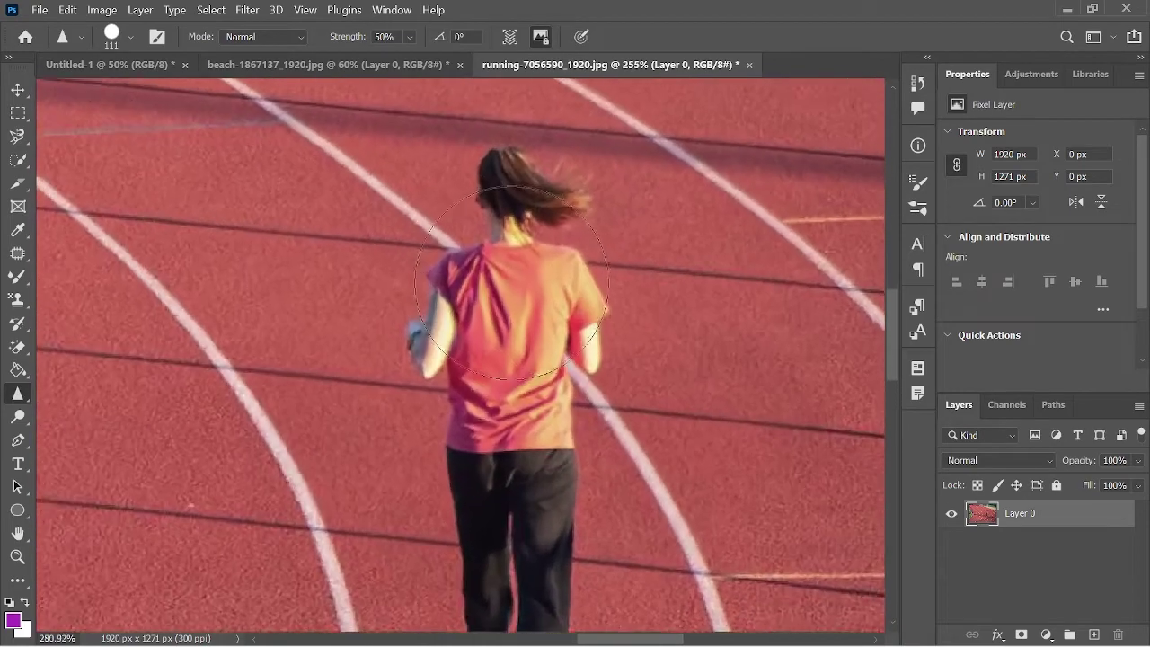
pyautogui.scroll(2, 507, 274)
pyautogui.moveTo(506, 272); pyautogui.dragTo(474, 401)
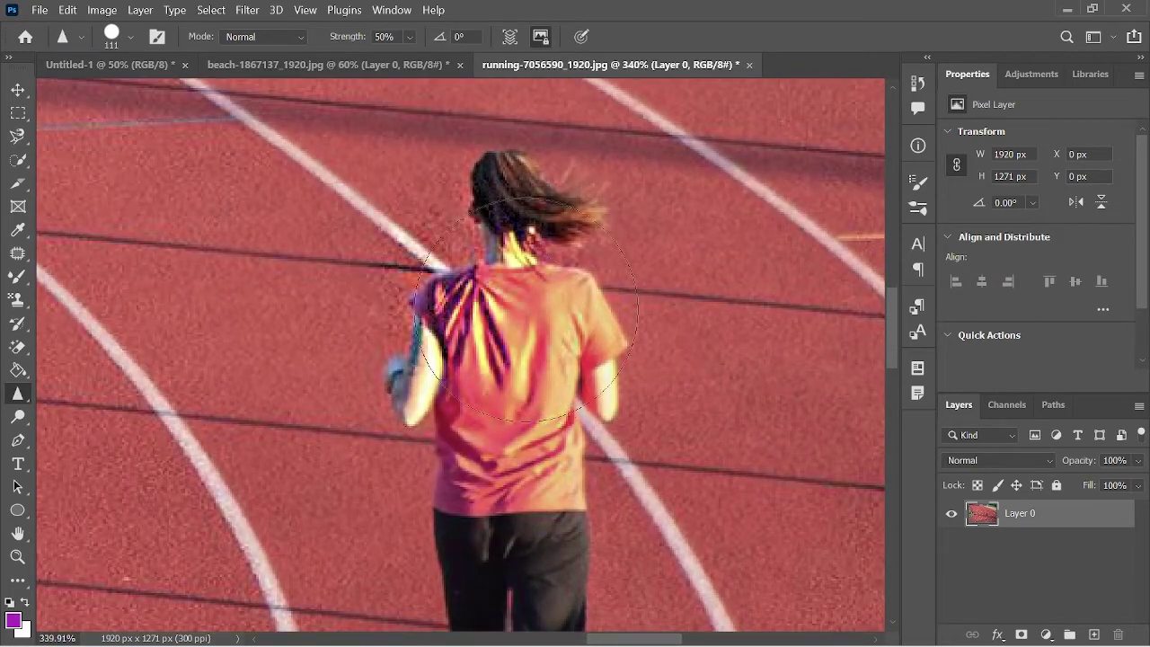
pyautogui.scroll(-1, 474, 401)
pyautogui.scroll(-2, 487, 411)
pyautogui.moveTo(487, 410); pyautogui.dragTo(449, 575)
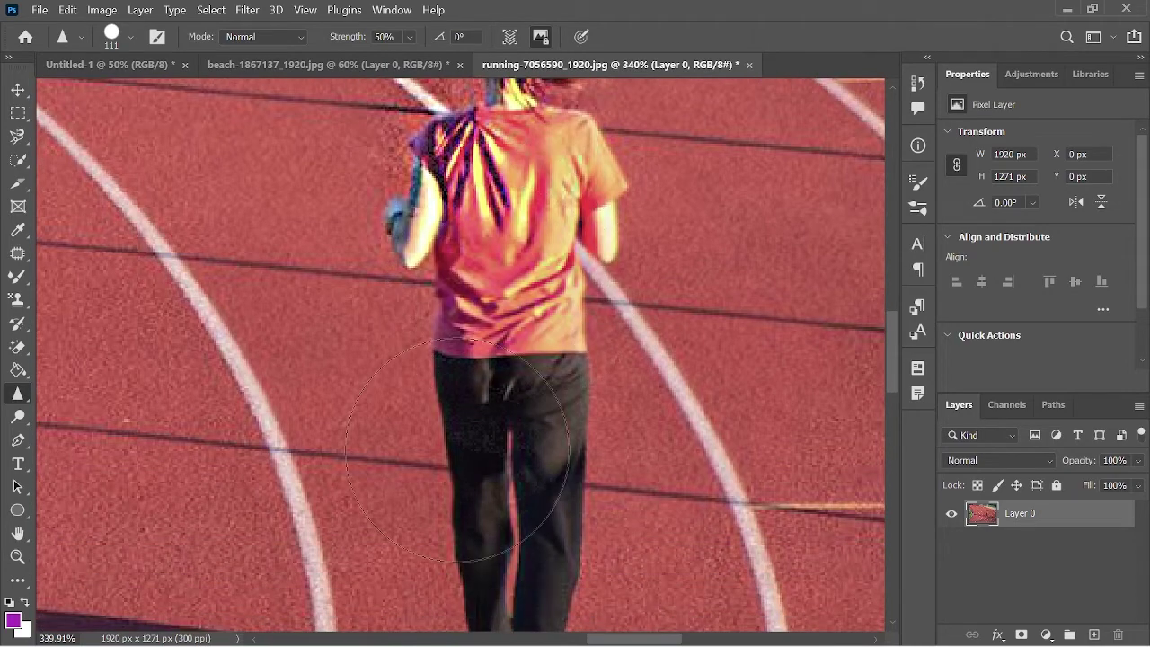
# - Sharpen a long stroke down the track and runner, then pick the Smudge tool
pyautogui.scroll(-1, 458, 539)
pyautogui.scroll(-1, 485, 476)
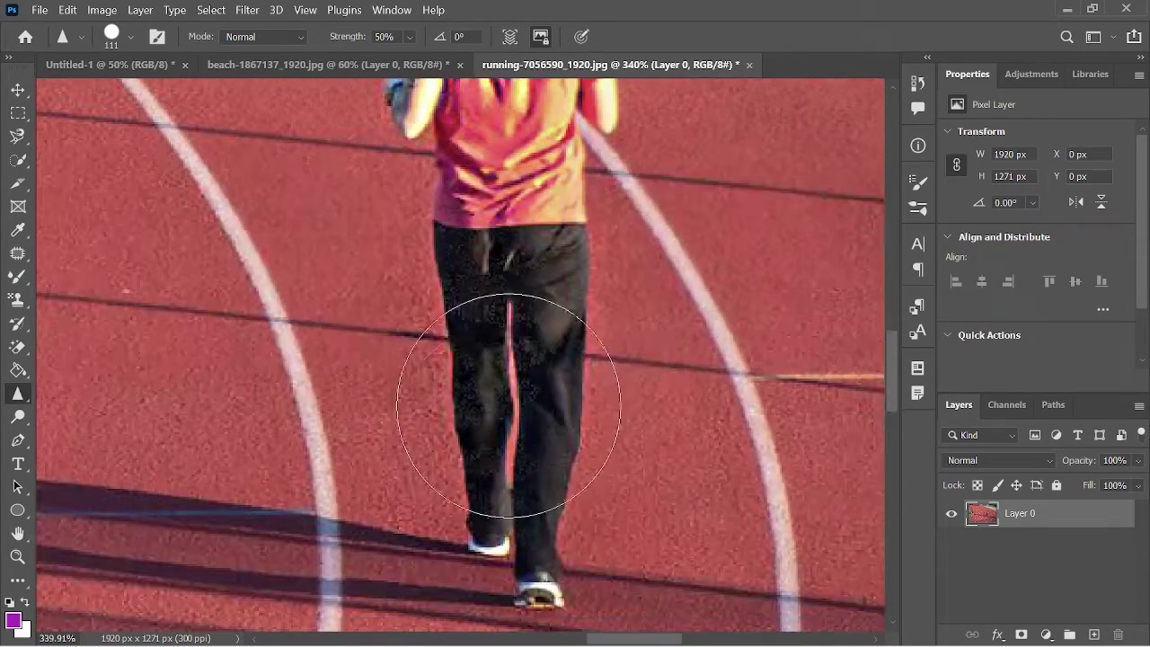
pyautogui.scroll(-1, 508, 411)
pyautogui.scroll(-4, 465, 368)
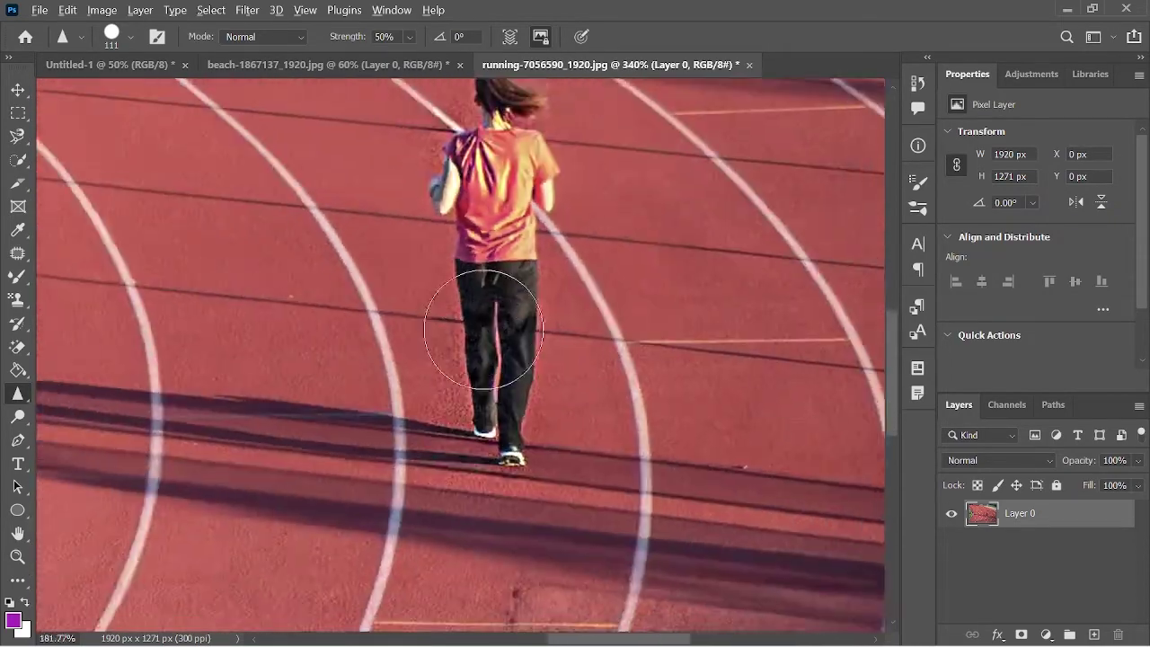
pyautogui.scroll(-1, 472, 334)
pyautogui.scroll(-1, 470, 339)
pyautogui.scroll(-1, 476, 324)
pyautogui.scroll(-1, 483, 305)
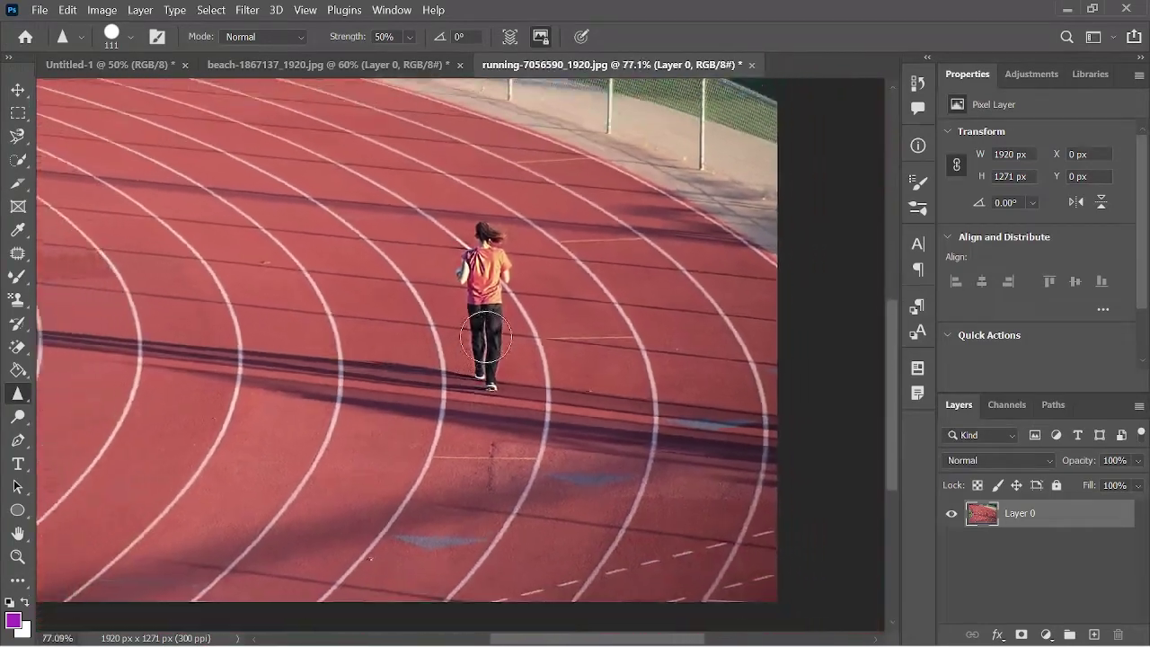
pyautogui.scroll(-1, 492, 289)
pyautogui.moveTo(494, 285)
pyautogui.mouseDown()
pyautogui.moveTo(658, 239)
pyautogui.moveTo(531, 288)
pyautogui.moveTo(674, 337)
pyautogui.moveTo(490, 552)
pyautogui.mouseUp()
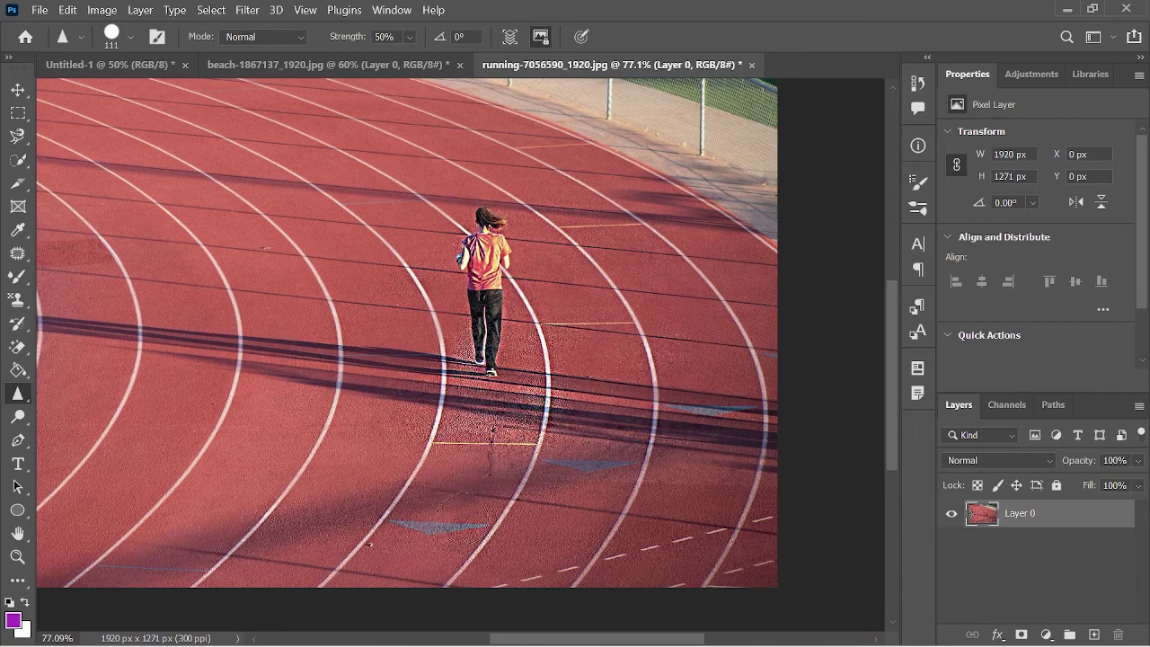
pyautogui.scroll(1, 558, 346)
pyautogui.scroll(1, 558, 345)
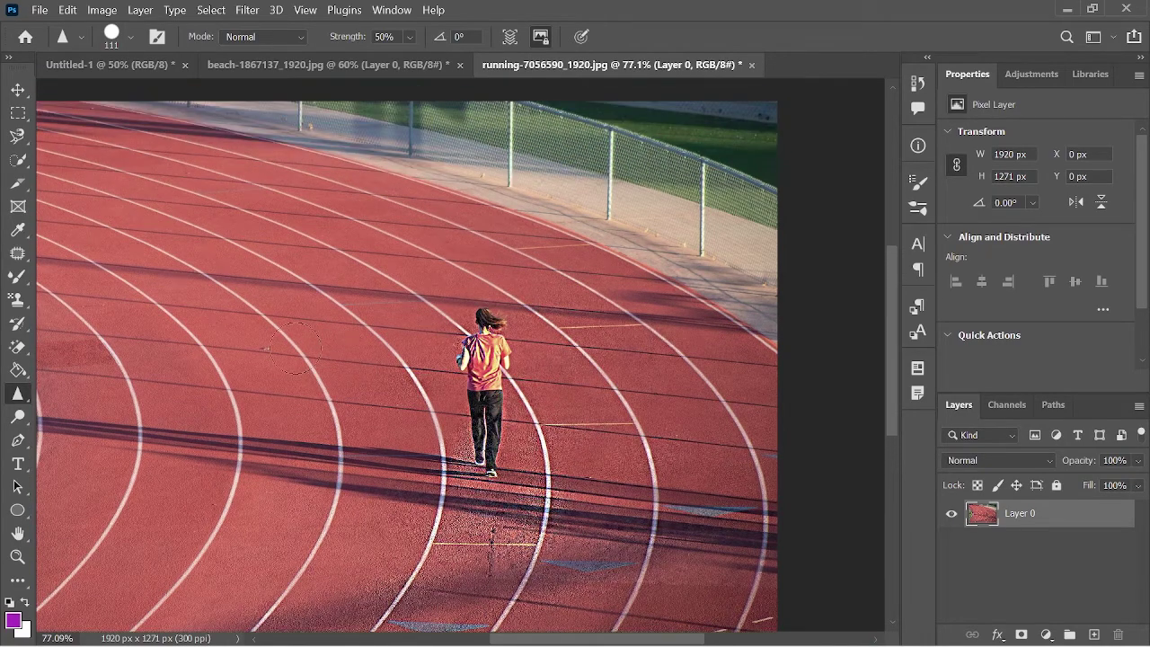
pyautogui.rightClick(17, 395)
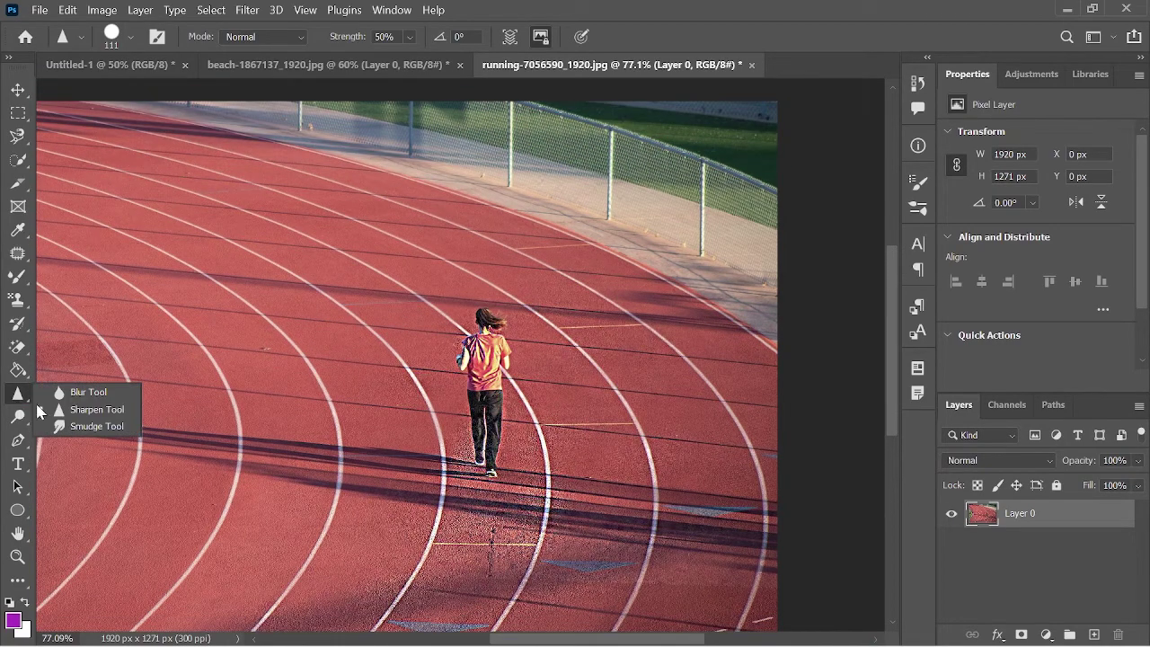
pyautogui.click(88, 427)
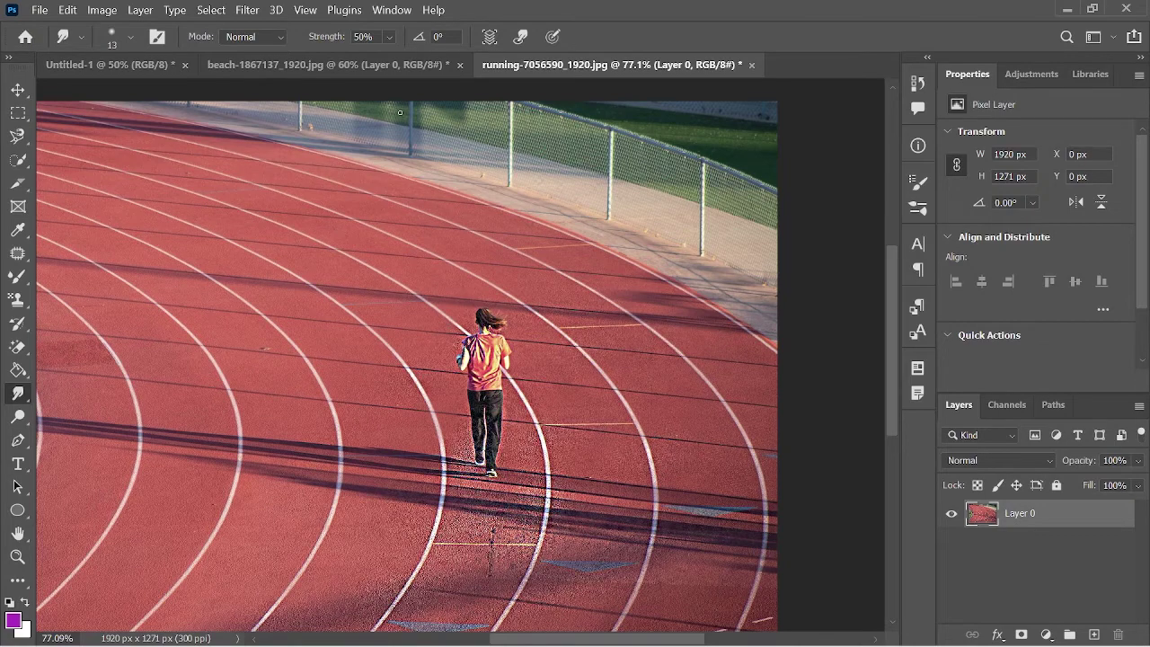
# - On the beach huts photo, set the Smudge brush to 139 px, 67% hardness
pyautogui.click(377, 65)
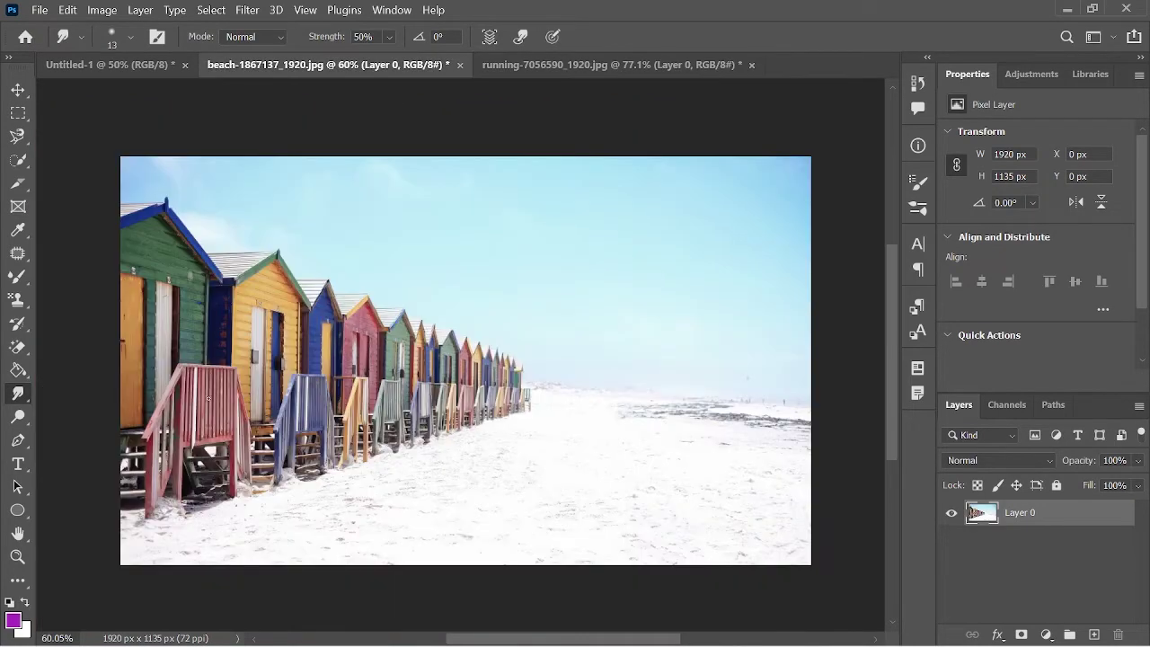
pyautogui.rightClick(16, 401)
pyautogui.click(97, 426)
pyautogui.click(130, 37)
pyautogui.moveTo(108, 95); pyautogui.dragTo(169, 95)
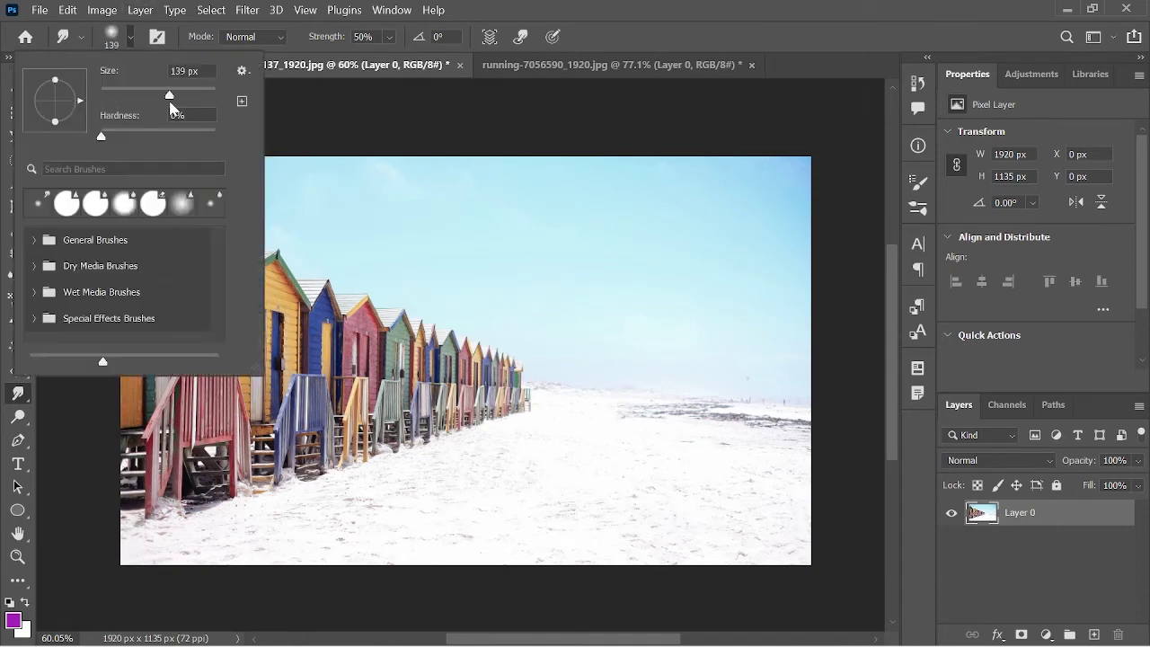
pyautogui.moveTo(101, 135); pyautogui.dragTo(179, 136)
pyautogui.press('Return')
# - Smear the beach huts across the image and down into the snow
pyautogui.moveTo(225, 231)
pyautogui.mouseDown()
pyautogui.moveTo(268, 376)
pyautogui.moveTo(411, 344)
pyautogui.moveTo(213, 274)
pyautogui.moveTo(447, 348)
pyautogui.moveTo(469, 293)
pyautogui.mouseUp()
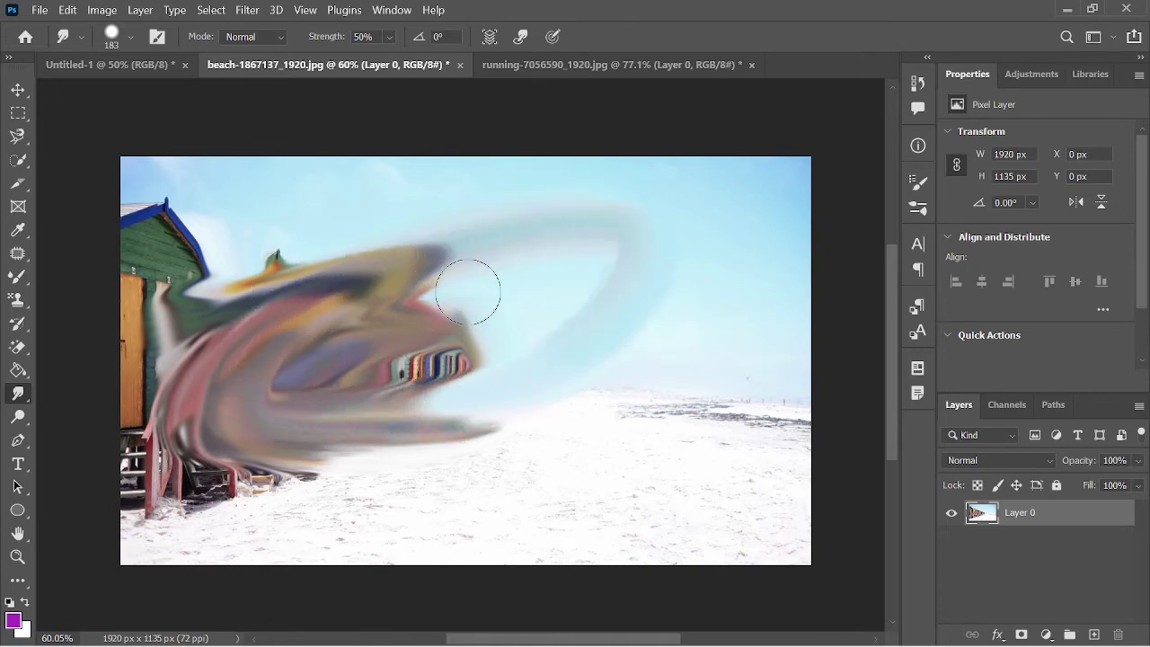
pyautogui.moveTo(469, 293); pyautogui.dragTo(296, 396)
pyautogui.scroll(-1, 488, 310)
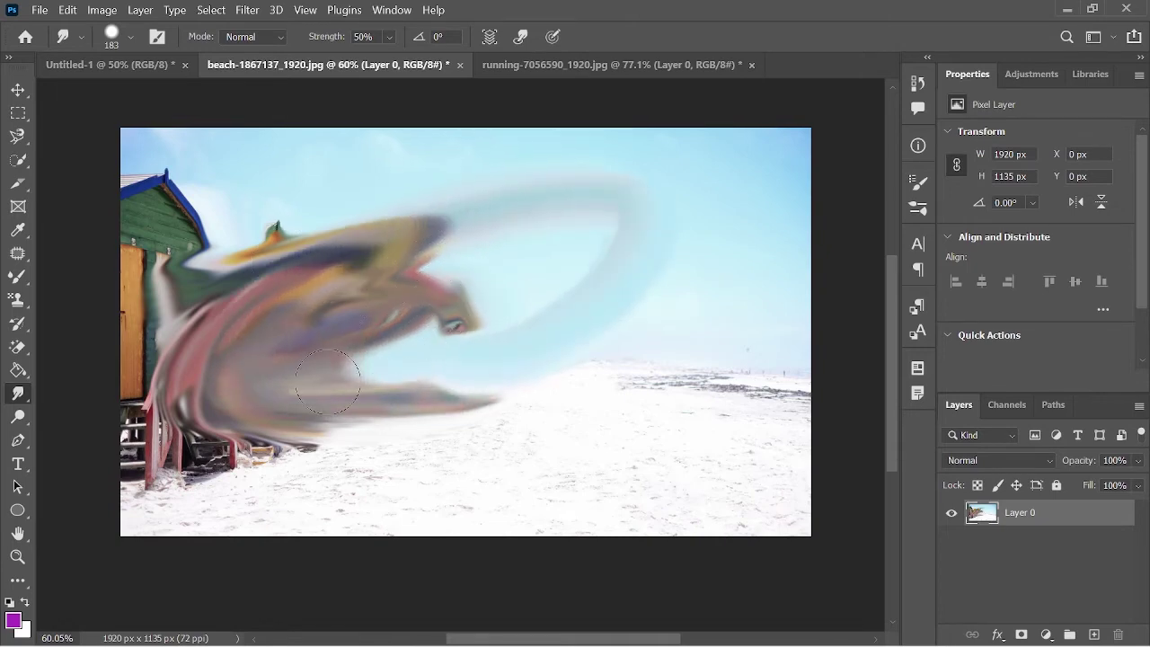
pyautogui.moveTo(488, 310); pyautogui.dragTo(564, 410)
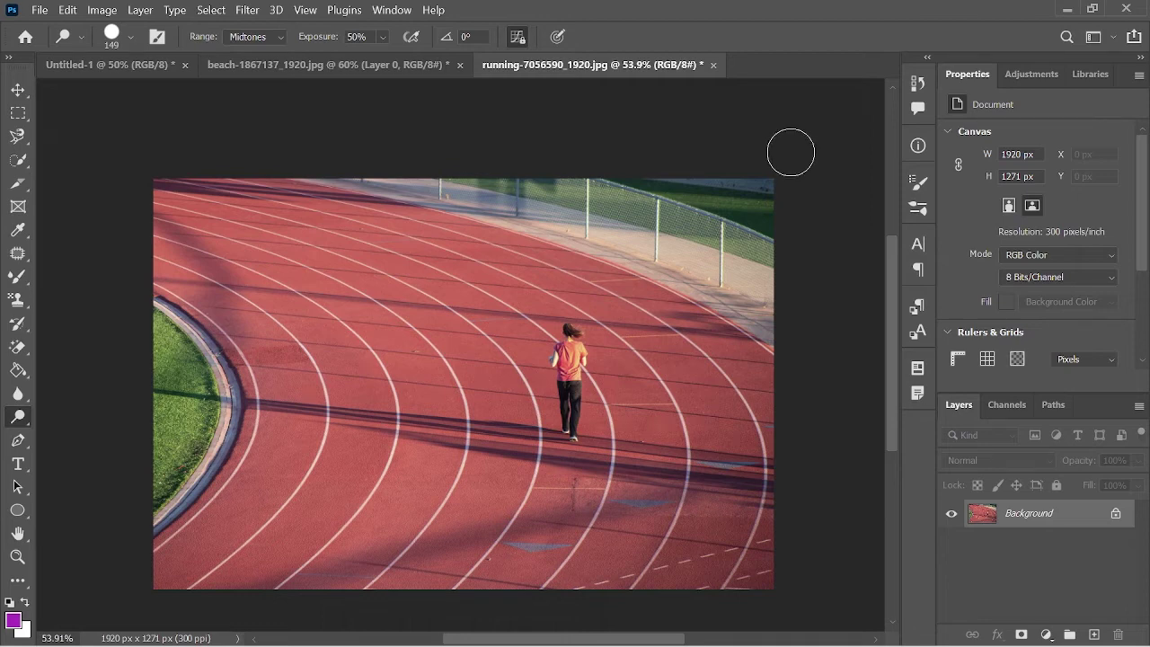
pyautogui.click(18, 418)
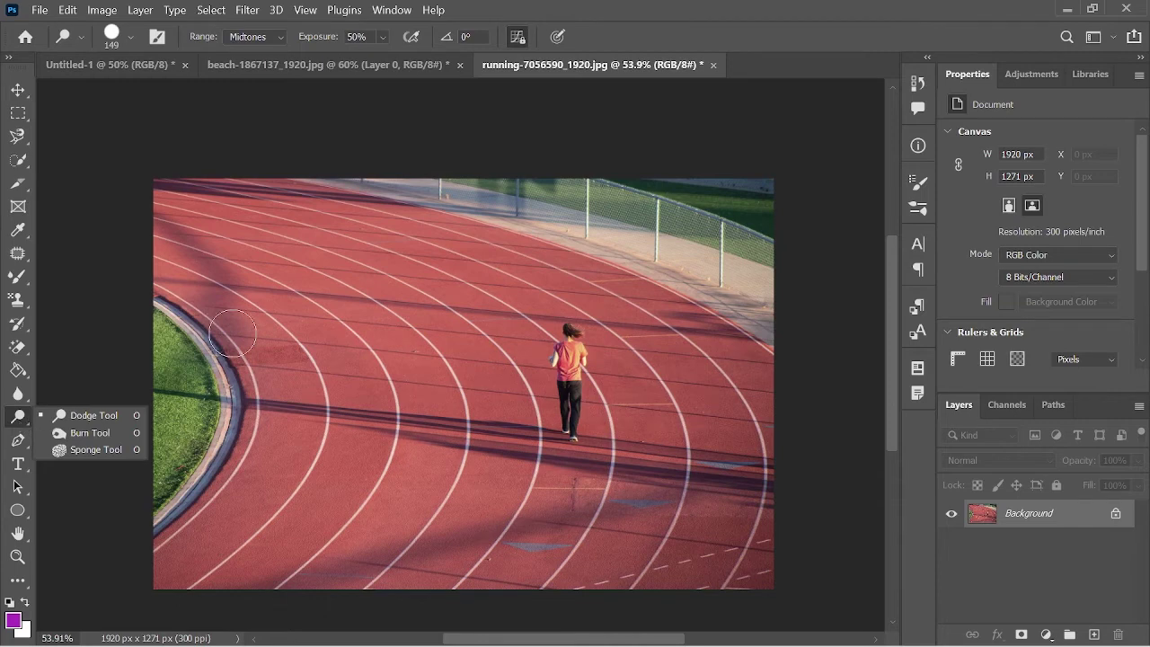
pyautogui.press('v')
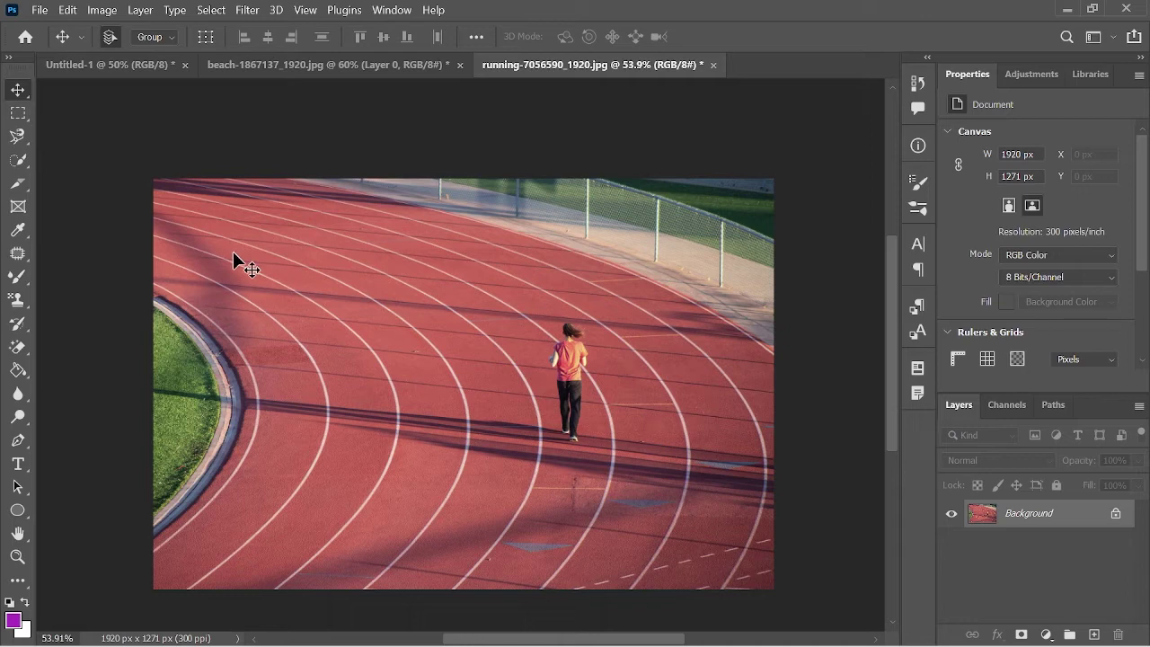
pyautogui.press('o')
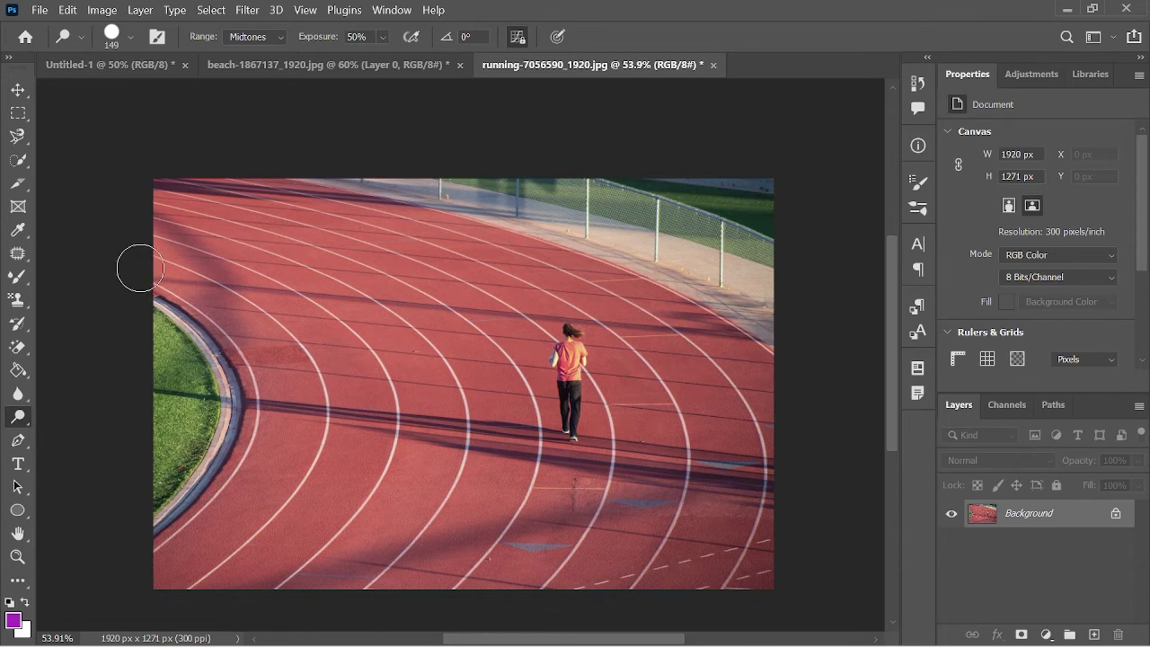
pyautogui.moveTo(202, 179)
pyautogui.mouseDown()
pyautogui.moveTo(130, 328)
pyautogui.moveTo(354, 174)
pyautogui.moveTo(100, 295)
pyautogui.moveTo(69, 351)
pyautogui.moveTo(586, 167)
pyautogui.moveTo(421, 521)
pyautogui.moveTo(113, 521)
pyautogui.moveTo(56, 372)
pyautogui.mouseUp()
pyautogui.moveTo(333, 449)
pyautogui.mouseDown()
pyautogui.moveTo(307, 526)
pyautogui.moveTo(721, 506)
pyautogui.moveTo(705, 467)
pyautogui.mouseUp()
pyautogui.moveTo(722, 404); pyautogui.dragTo(564, 557)
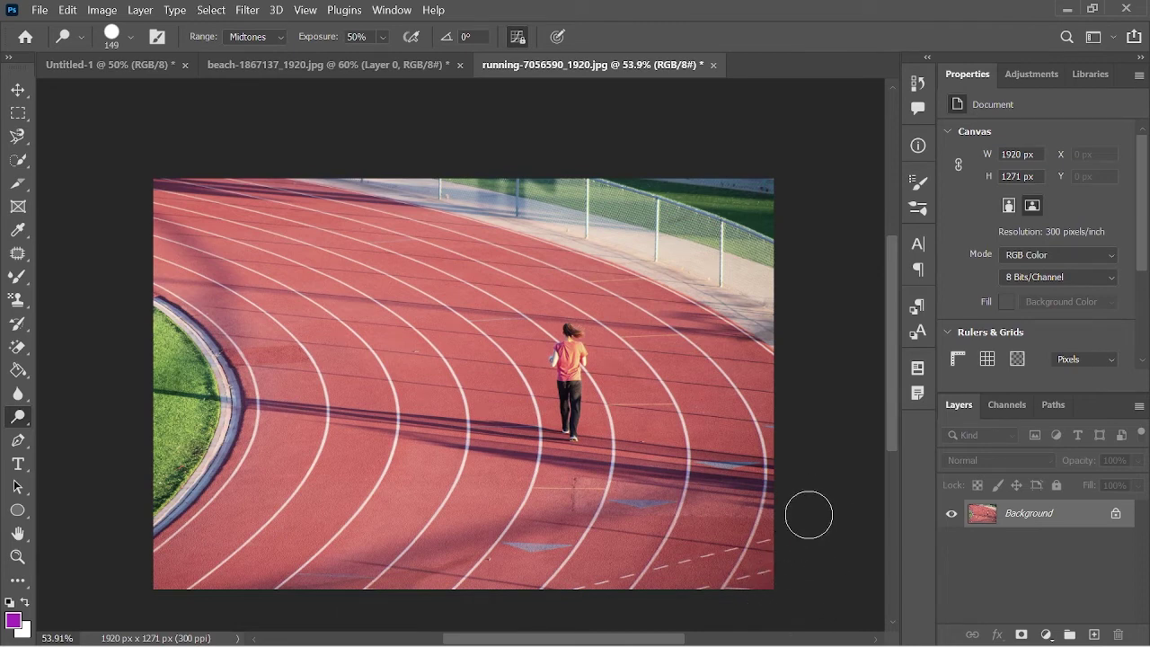
pyautogui.moveTo(807, 517)
pyautogui.mouseDown()
pyautogui.moveTo(558, 441)
pyautogui.moveTo(180, 503)
pyautogui.moveTo(175, 485)
pyautogui.moveTo(179, 569)
pyautogui.moveTo(627, 455)
pyautogui.mouseUp()
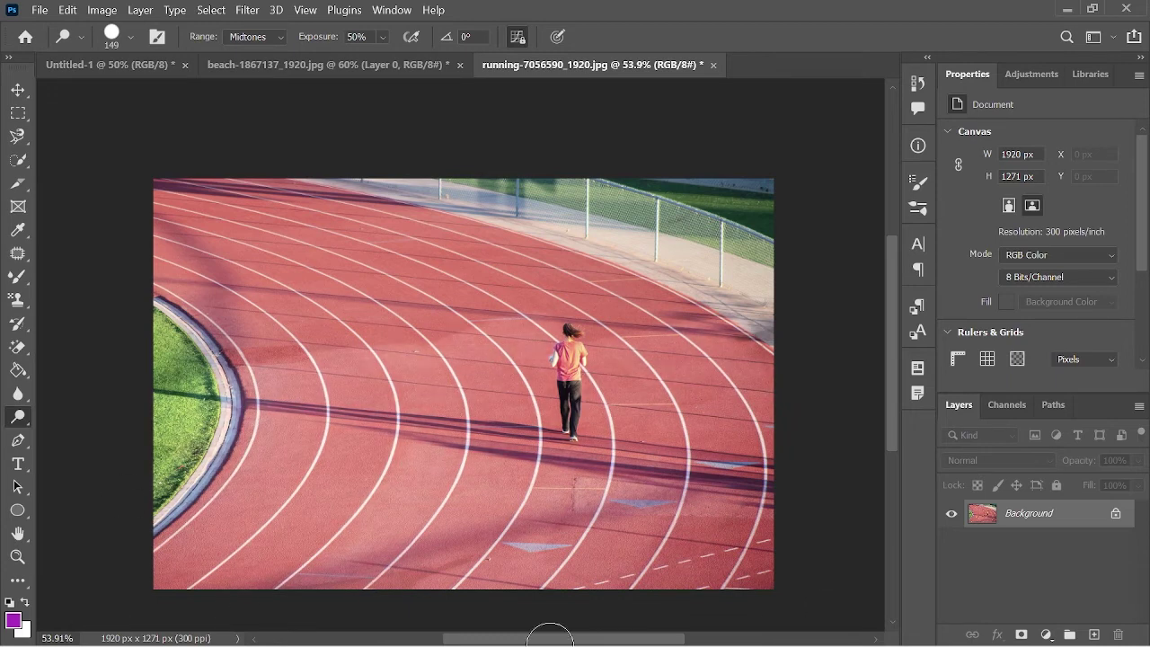
pyautogui.moveTo(176, 392)
pyautogui.mouseDown()
pyautogui.moveTo(700, 288)
pyautogui.moveTo(116, 263)
pyautogui.mouseUp()
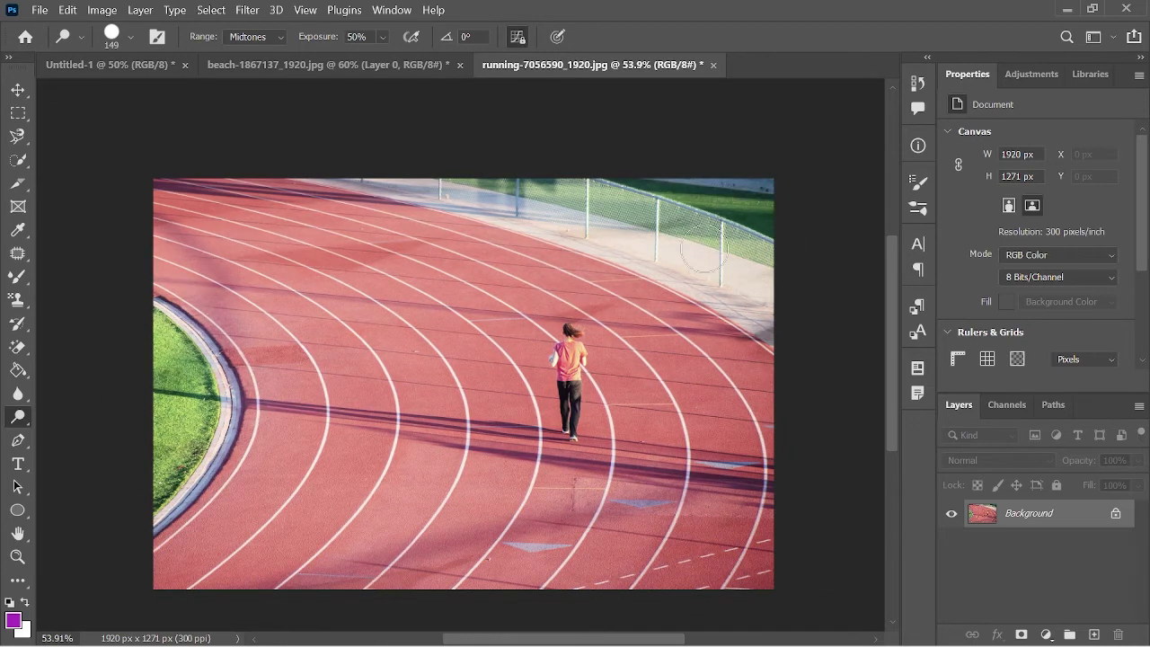
pyautogui.moveTo(223, 174)
pyautogui.mouseDown()
pyautogui.moveTo(156, 180)
pyautogui.moveTo(134, 287)
pyautogui.moveTo(298, 208)
pyautogui.moveTo(387, 261)
pyautogui.moveTo(718, 198)
pyautogui.moveTo(224, 377)
pyautogui.moveTo(732, 256)
pyautogui.moveTo(683, 287)
pyautogui.moveTo(728, 274)
pyautogui.moveTo(359, 413)
pyautogui.moveTo(701, 359)
pyautogui.moveTo(224, 512)
pyautogui.moveTo(312, 326)
pyautogui.moveTo(732, 440)
pyautogui.moveTo(575, 597)
pyautogui.moveTo(790, 347)
pyautogui.mouseUp()
pyautogui.hotkey('ctrl', 'z')
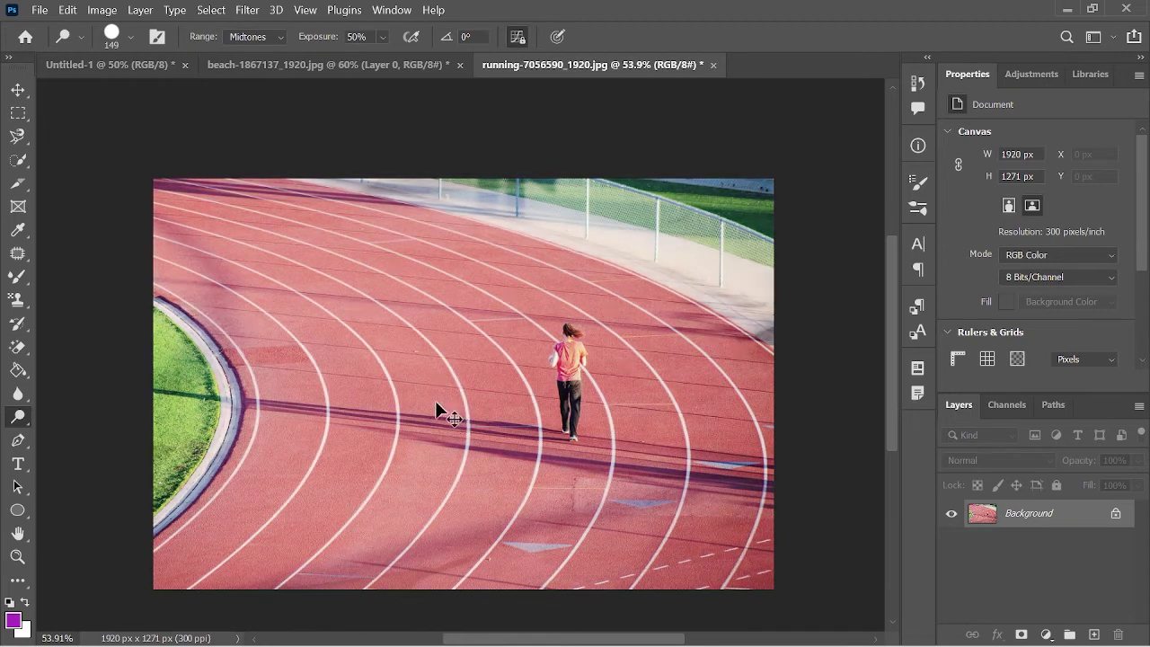
pyautogui.hotkey('ctrl', 'z')
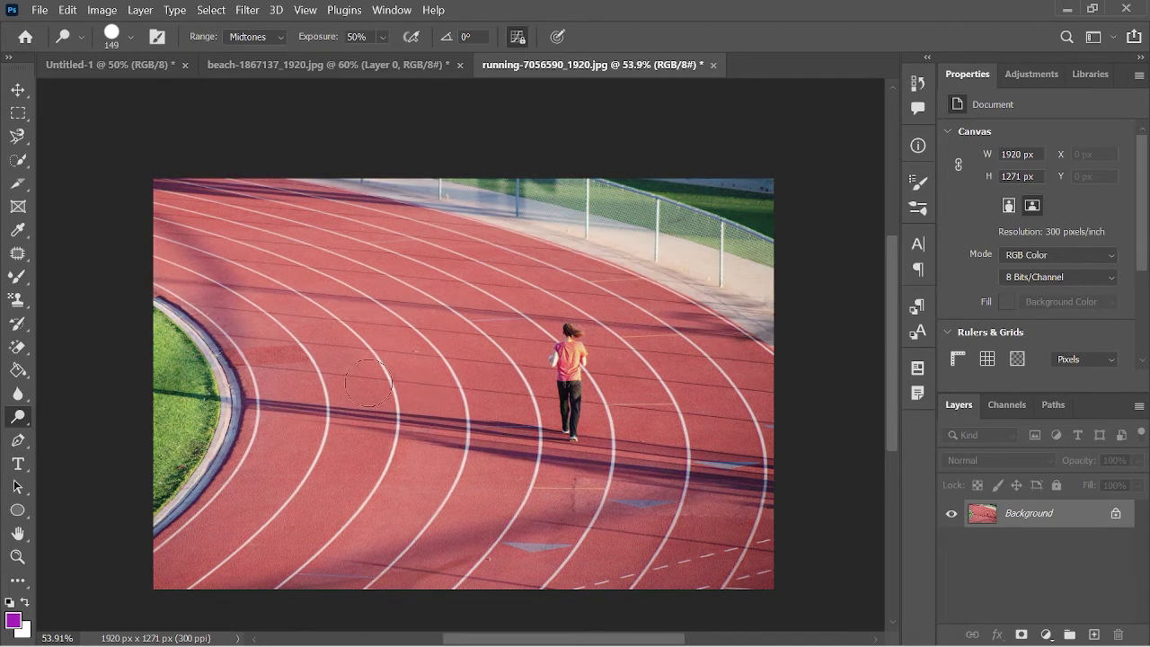
pyautogui.rightClick(21, 416)
pyautogui.click(63, 432)
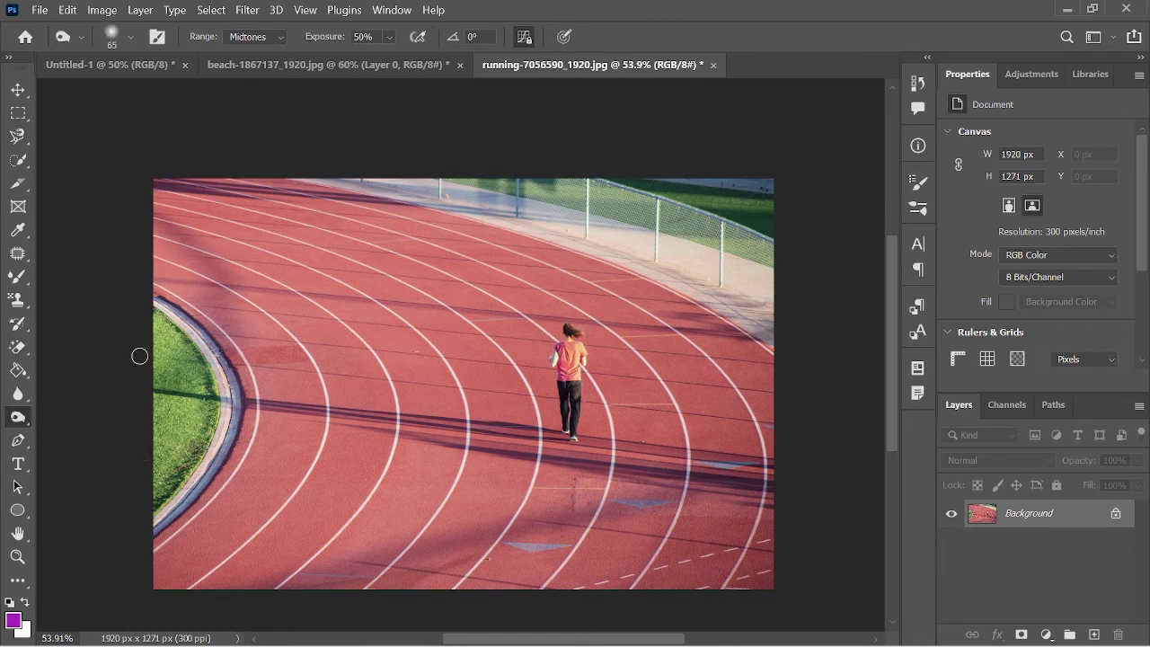
# - Burn the upper-left track and the middle and lower track bands darker
pyautogui.moveTo(183, 183)
pyautogui.mouseDown()
pyautogui.moveTo(195, 241)
pyautogui.moveTo(695, 183)
pyautogui.moveTo(452, 401)
pyautogui.moveTo(917, 205)
pyautogui.mouseUp()
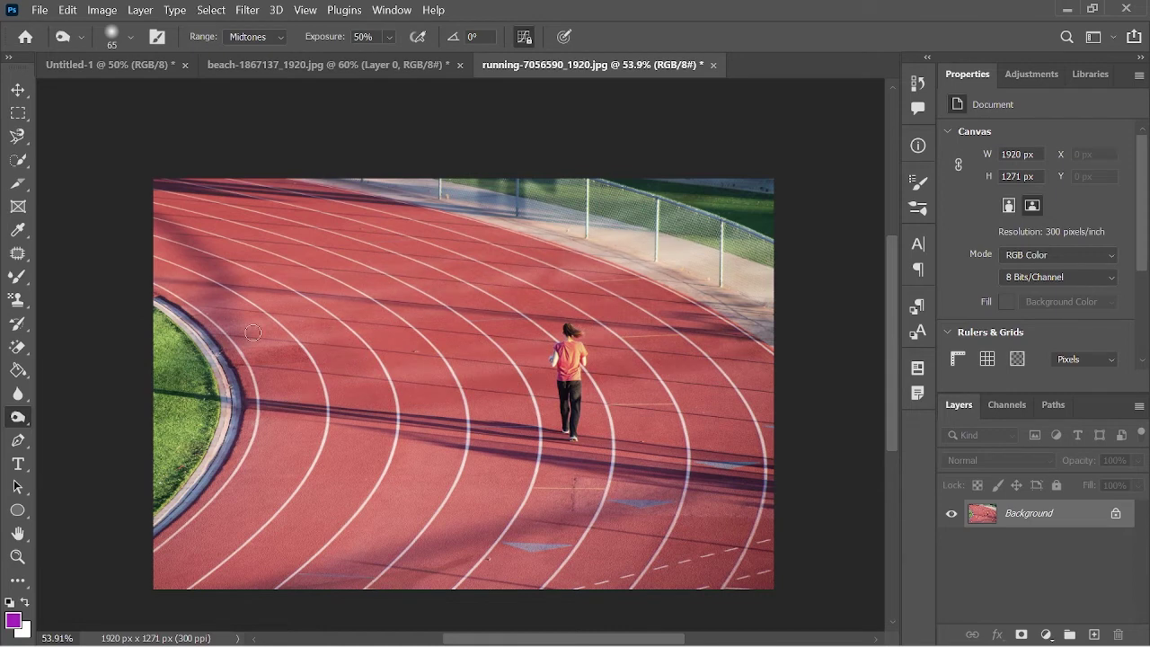
pyautogui.moveTo(605, 276)
pyautogui.mouseDown()
pyautogui.moveTo(54, 495)
pyautogui.moveTo(782, 411)
pyautogui.moveTo(435, 544)
pyautogui.moveTo(680, 514)
pyautogui.moveTo(737, 582)
pyautogui.moveTo(745, 574)
pyautogui.mouseUp()
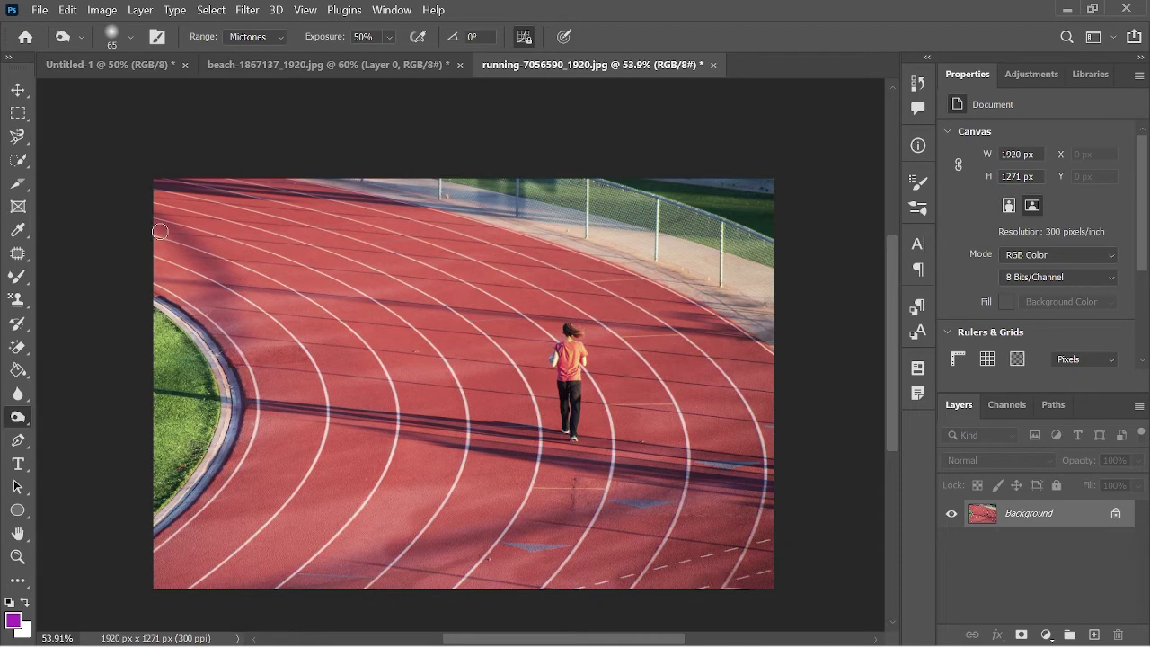
pyautogui.scroll(-1, 297, 265)
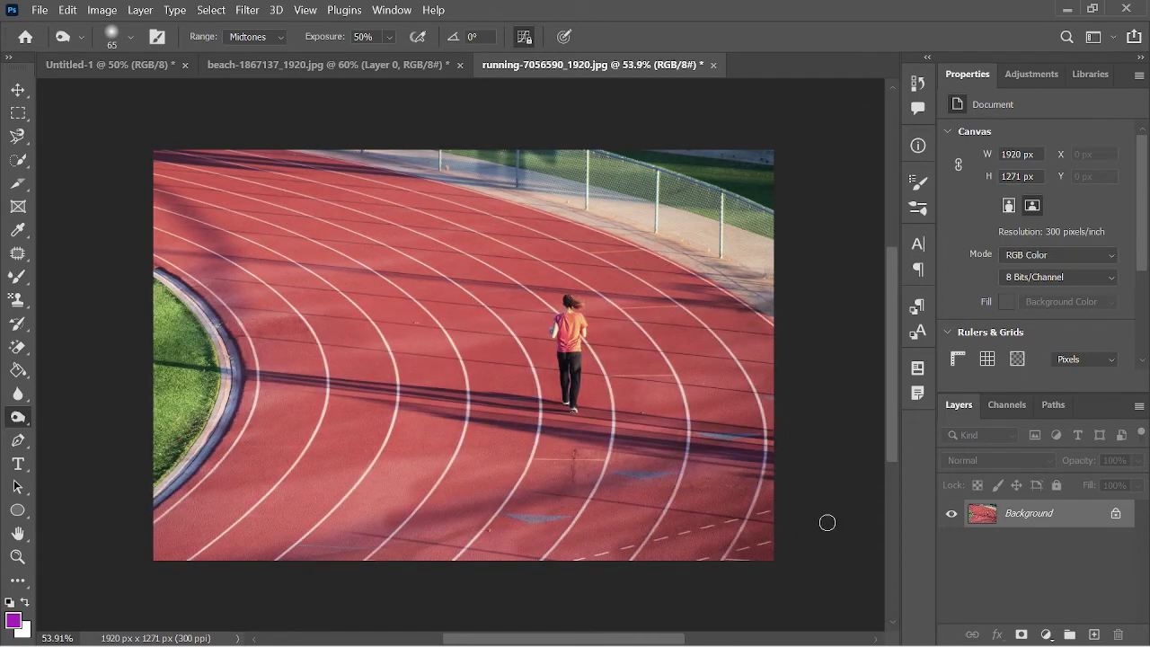
pyautogui.moveTo(847, 526)
pyautogui.mouseDown()
pyautogui.moveTo(500, 466)
pyautogui.moveTo(629, 377)
pyautogui.moveTo(359, 341)
pyautogui.moveTo(557, 287)
pyautogui.moveTo(450, 263)
pyautogui.moveTo(647, 180)
pyautogui.moveTo(198, 171)
pyautogui.moveTo(431, 154)
pyautogui.moveTo(198, 324)
pyautogui.moveTo(232, 275)
pyautogui.moveTo(449, 341)
pyautogui.moveTo(476, 404)
pyautogui.moveTo(604, 472)
pyautogui.mouseUp()
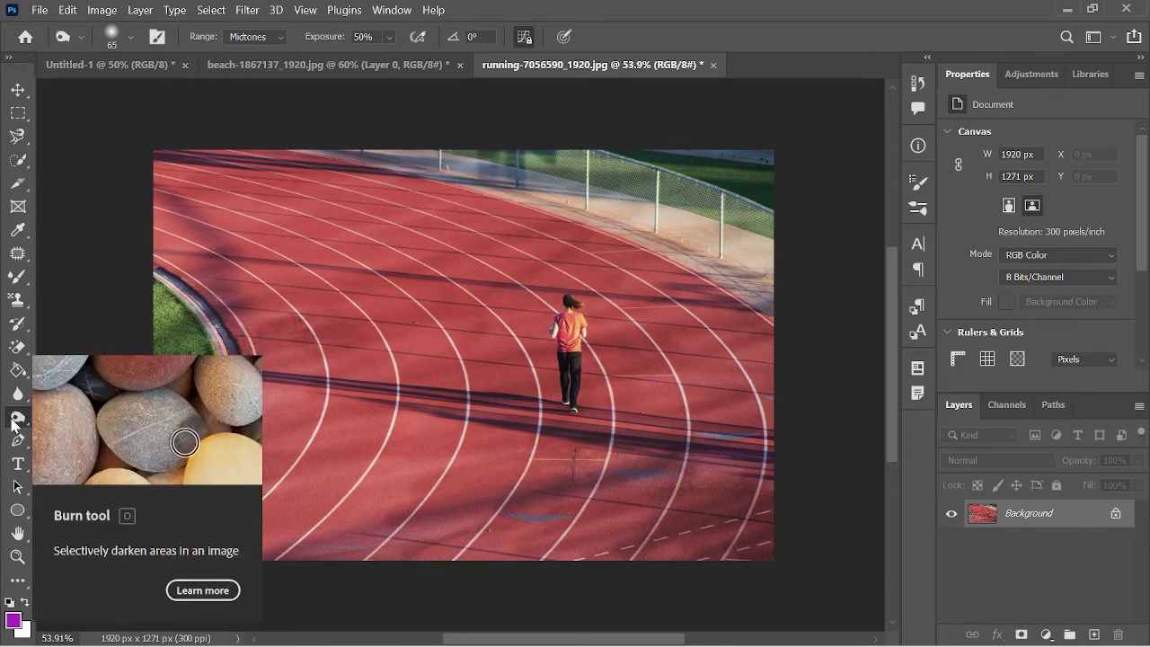
# - Choose the Sponge Tool from the Dodge/Burn group to desaturate areas of the photo
pyautogui.rightClick(12, 420)
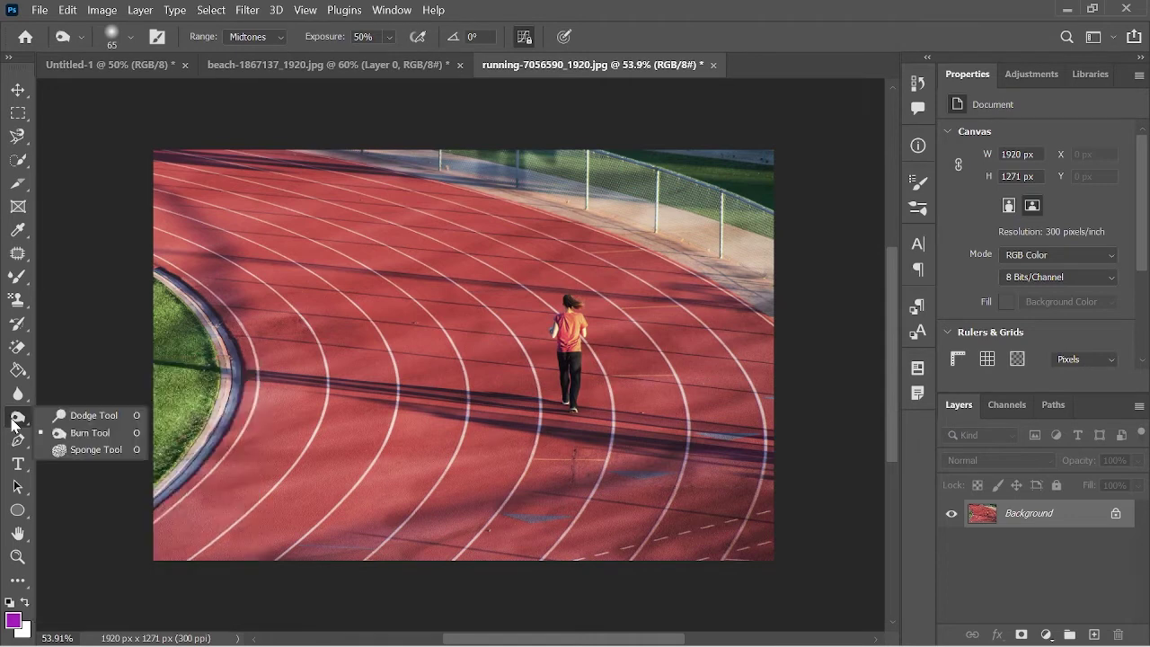
pyautogui.click(73, 451)
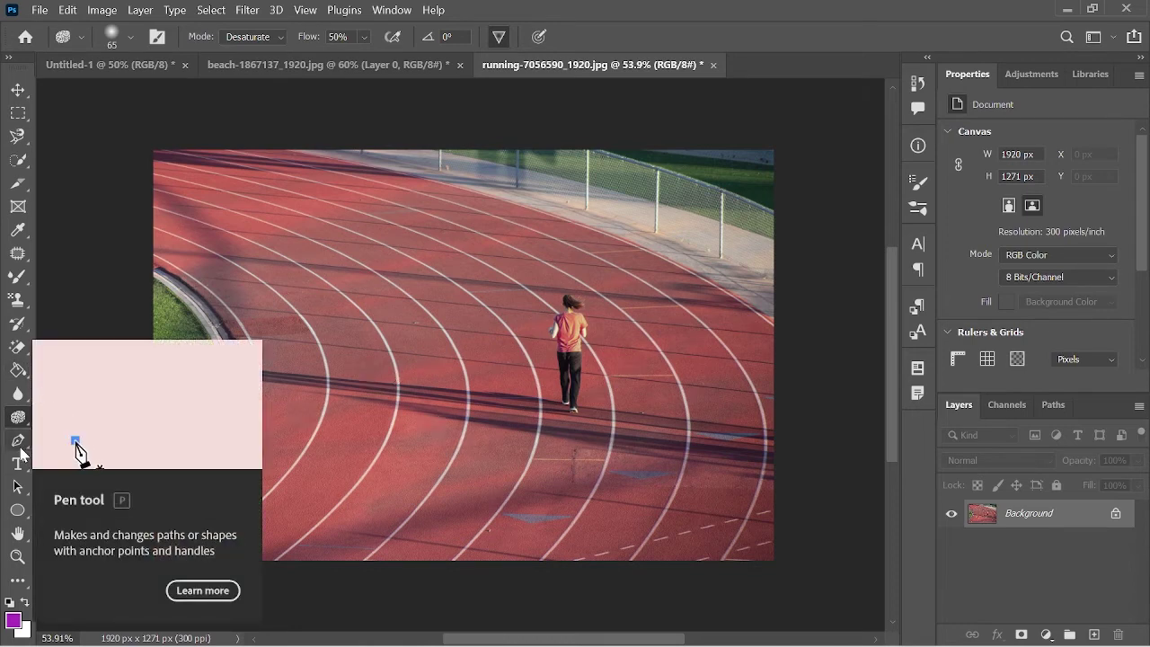
pyautogui.click(21, 452)
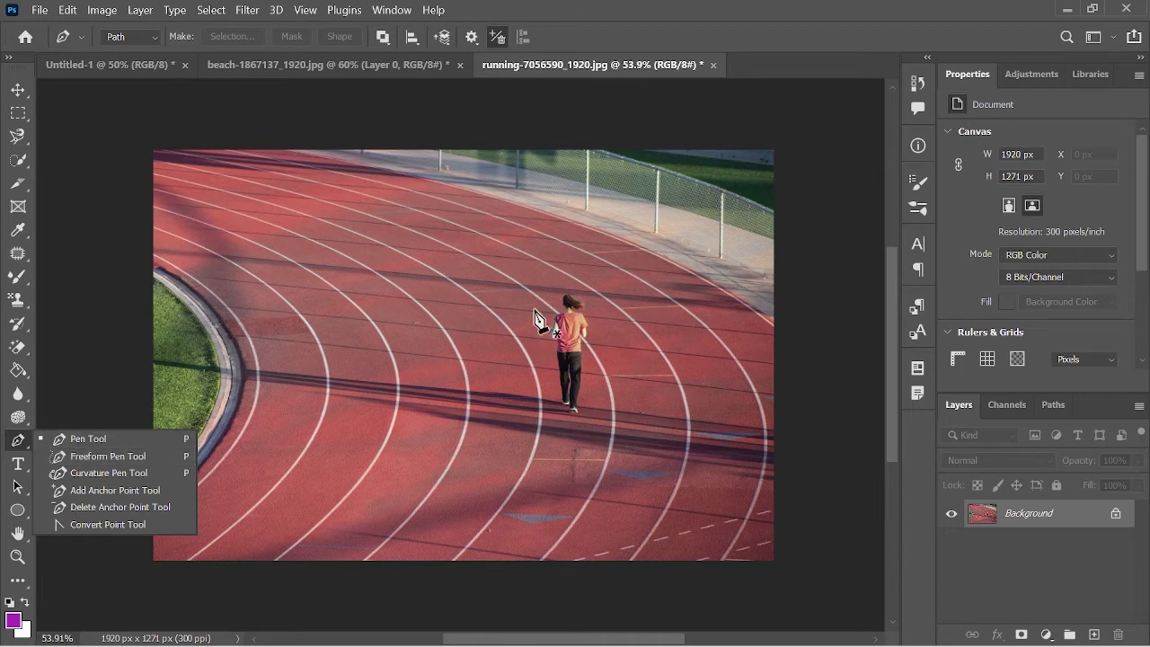
# - Try a curved anchor path across the track, then undo its later anchors
pyautogui.scroll(1, 373, 395)
pyautogui.scroll(-1, 385, 389)
pyautogui.click(357, 306)
pyautogui.moveTo(413, 240); pyautogui.dragTo(507, 240)
pyautogui.hotkey('ctrl', 'z')
pyautogui.moveTo(401, 247)
pyautogui.mouseDown()
pyautogui.moveTo(406, 234)
pyautogui.moveTo(351, 378)
pyautogui.mouseUp()
pyautogui.moveTo(568, 319); pyautogui.dragTo(451, 540)
pyautogui.moveTo(397, 420)
pyautogui.mouseDown()
pyautogui.moveTo(268, 443)
pyautogui.moveTo(285, 452)
pyautogui.mouseUp()
pyautogui.hotkey('ctrl', 'z')
pyautogui.hotkey('ctrl', 'z')
pyautogui.hotkey('ctrl', 'z')
pyautogui.hotkey('ctrl', 'z')
pyautogui.hotkey('ctrl', 'z')
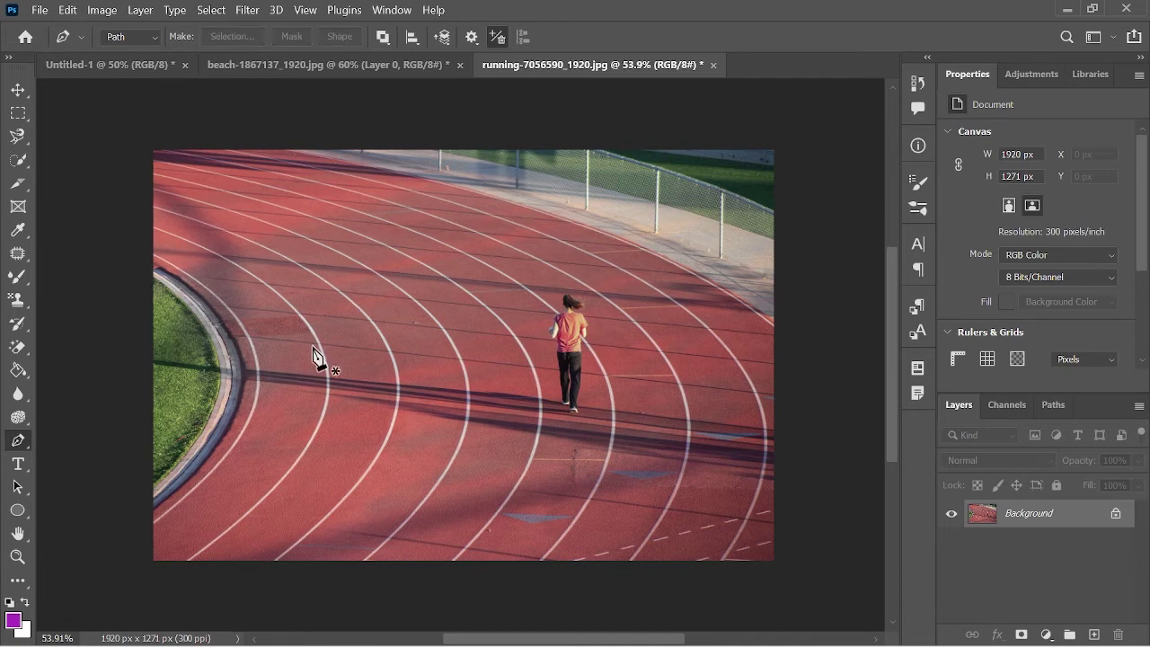
# - Outline a closed curved path from the left lanes to just left of the runner
pyautogui.click(274, 369)
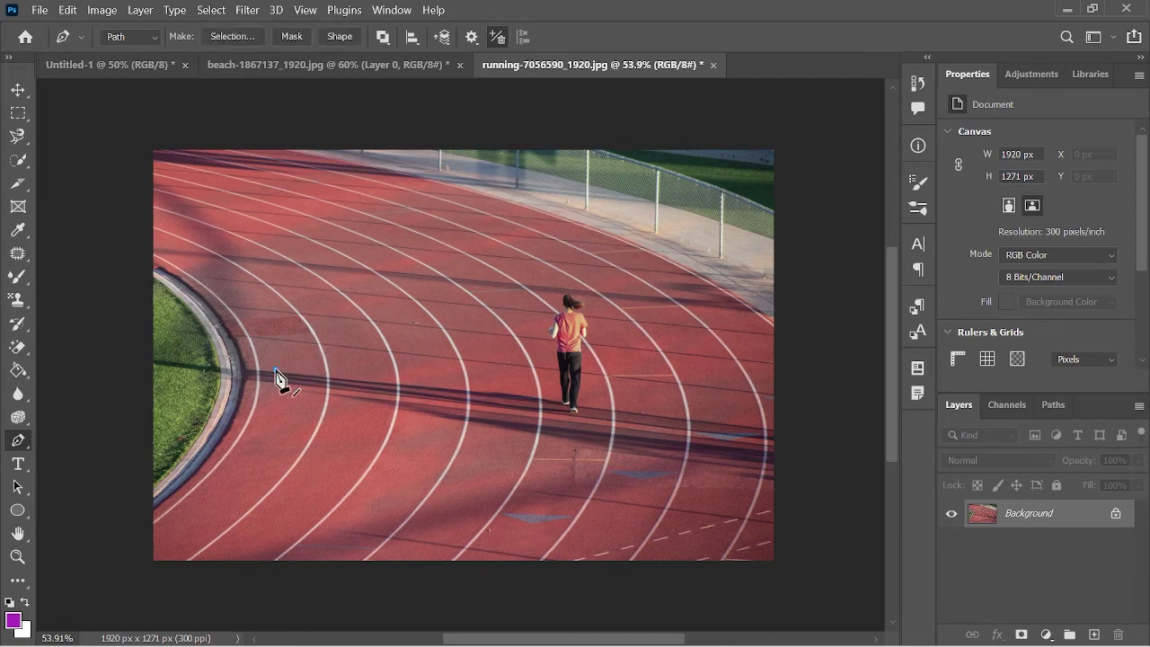
pyautogui.click(468, 272)
pyautogui.moveTo(494, 276)
pyautogui.mouseDown()
pyautogui.moveTo(535, 321)
pyautogui.moveTo(531, 341)
pyautogui.mouseUp()
pyautogui.click(276, 370)
# - Add a white layer mask to the photo and try moving the layer
pyautogui.click(1021, 635)
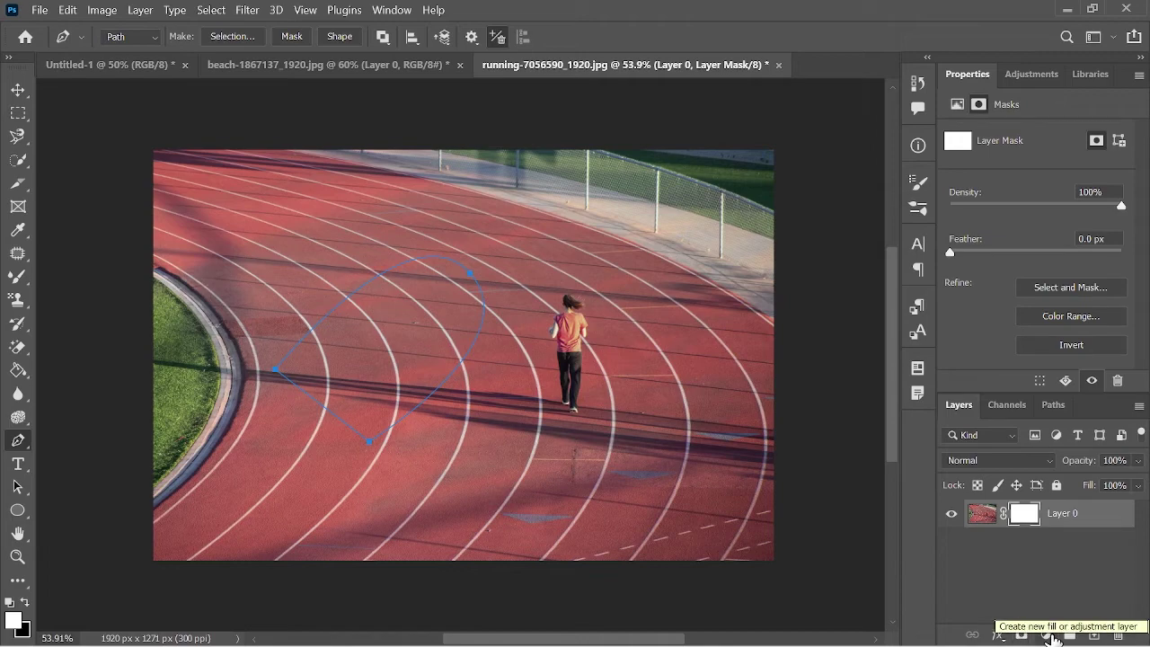
pyautogui.click(1047, 635)
pyautogui.press('Escape')
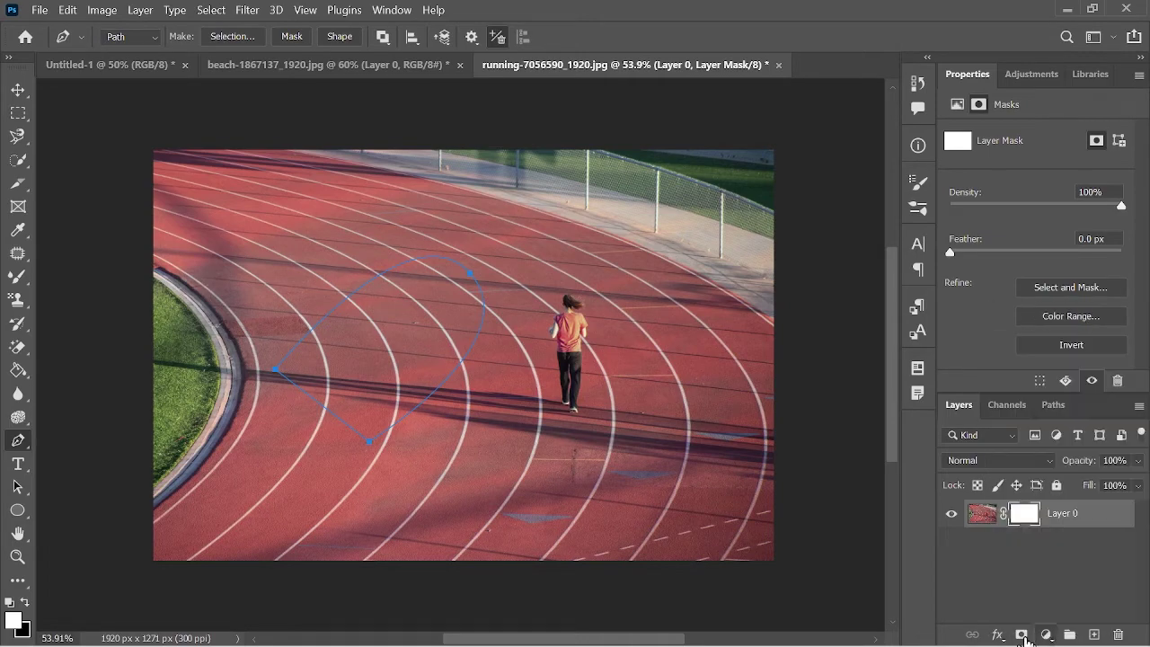
pyautogui.press('v')
pyautogui.moveTo(392, 355); pyautogui.dragTo(392, 354)
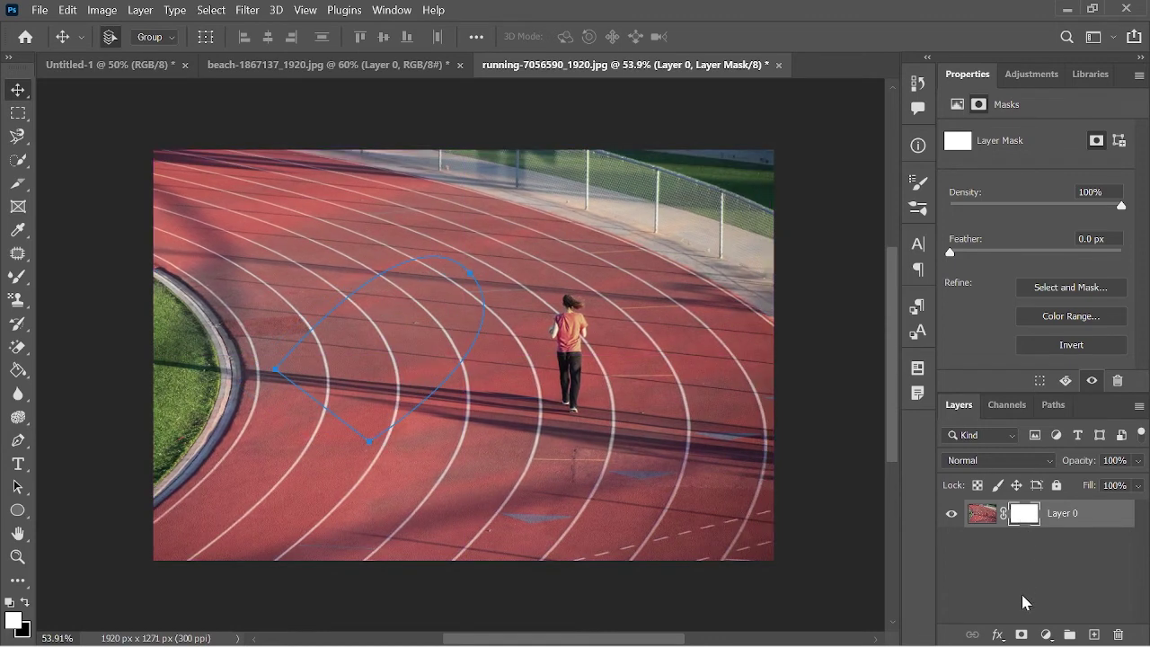
# - Mask the photo to the pen path, move it, then undo both to restore the photo
pyautogui.click(1021, 634)
pyautogui.moveTo(390, 323)
pyautogui.mouseDown()
pyautogui.moveTo(521, 301)
pyautogui.moveTo(402, 302)
pyautogui.mouseUp()
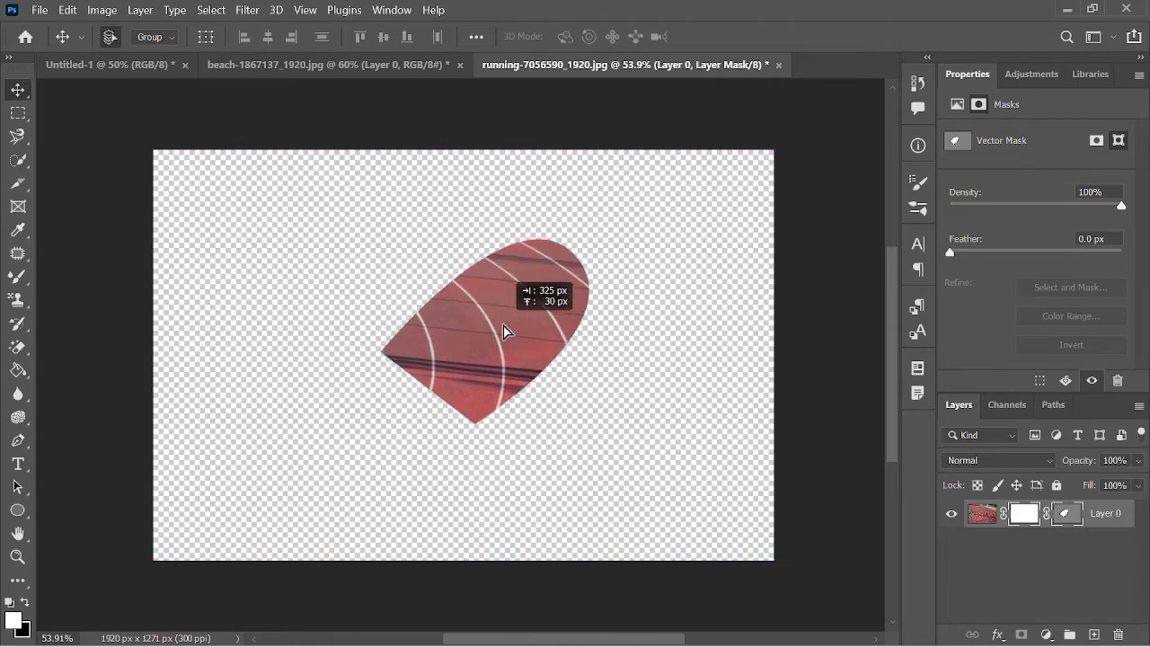
pyautogui.hotkey('ctrl', 'z')
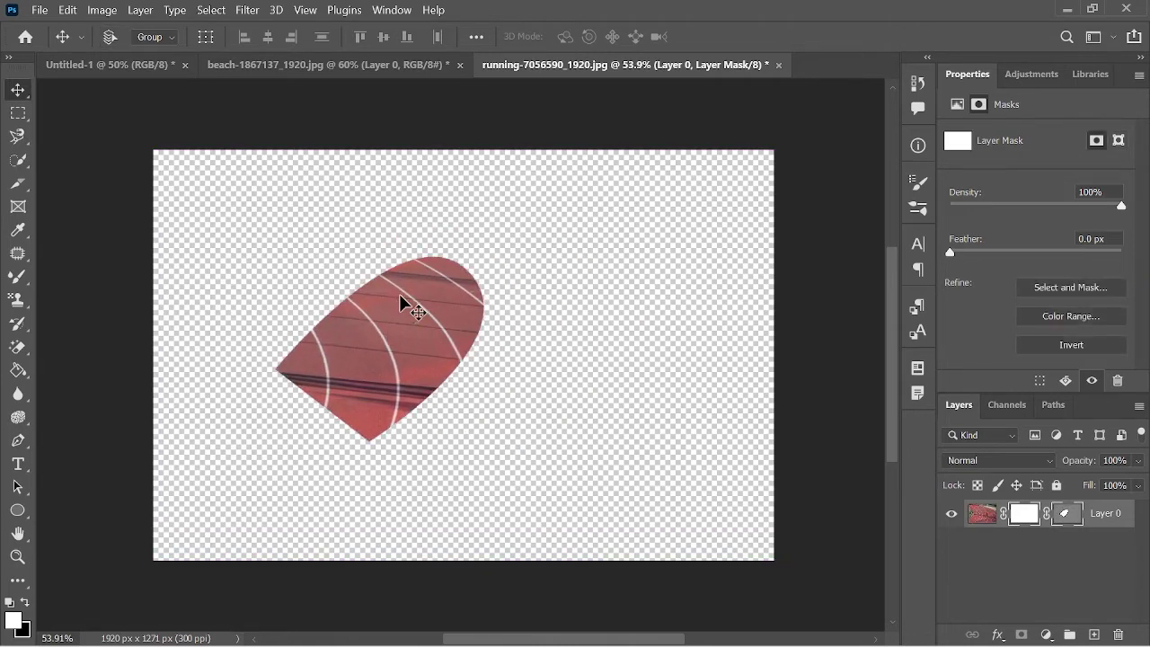
pyautogui.hotkey('ctrl', 'z')
pyautogui.hotkey('ctrl', 'z')
pyautogui.hotkey('ctrl', 'z')
pyautogui.hotkey('ctrl', 'z')
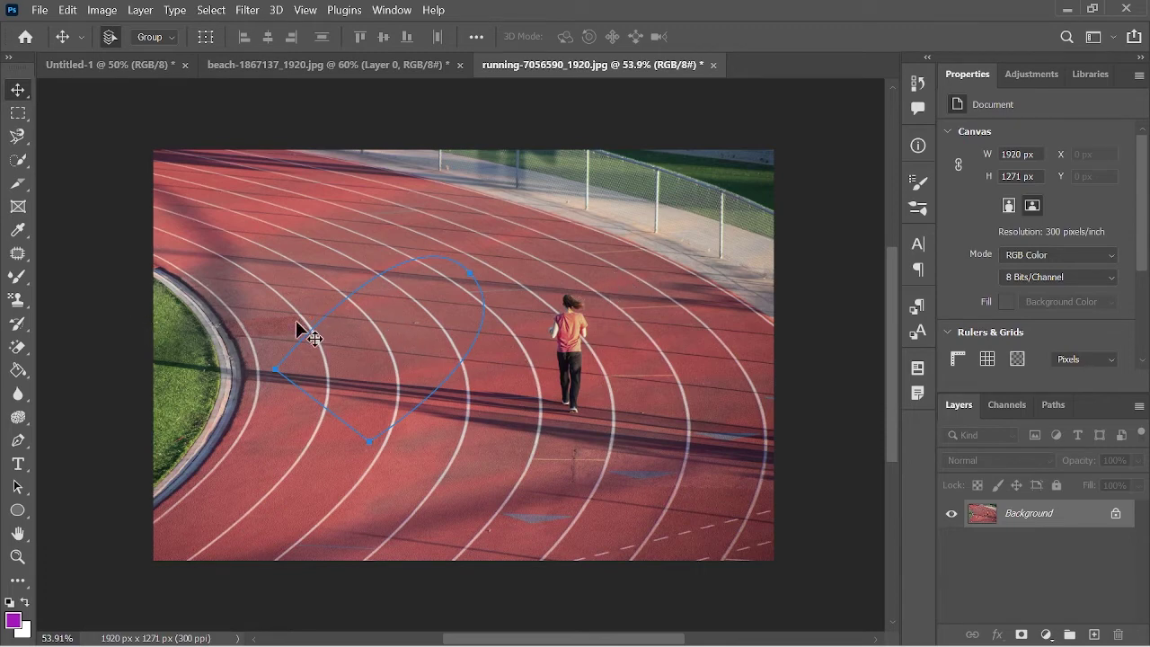
# - Sketch a freehand path across the track with the Freeform Pen Tool, then undo it
pyautogui.moveTo(17, 441); pyautogui.dragTo(76, 456)
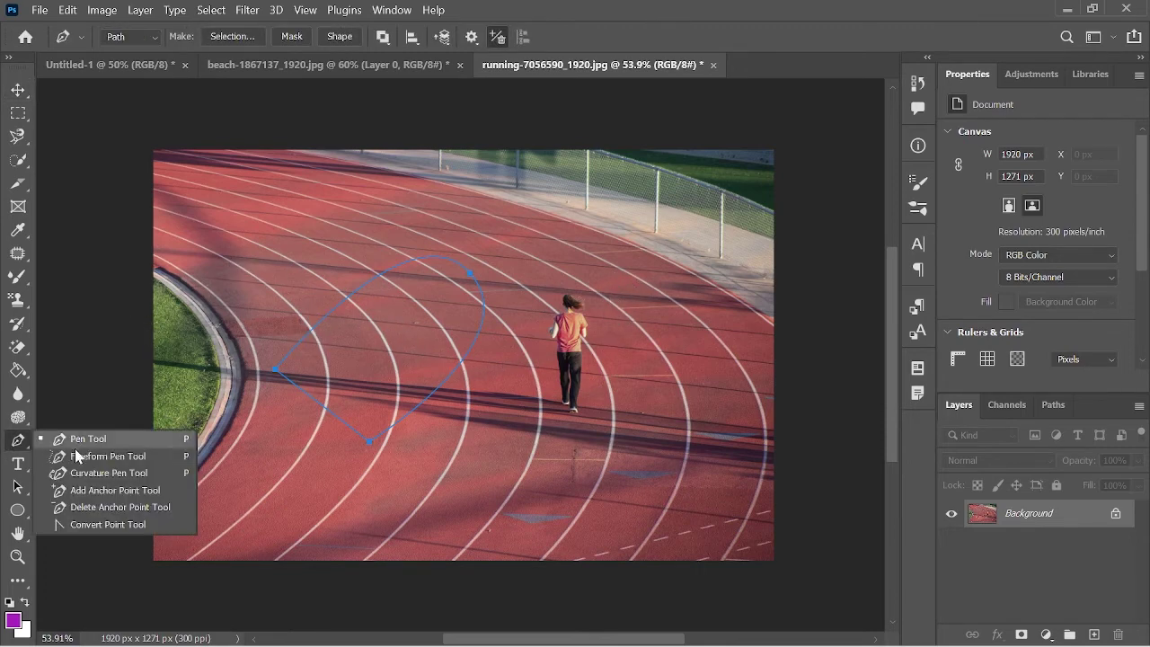
pyautogui.click(94, 458)
pyautogui.moveTo(265, 260)
pyautogui.mouseDown()
pyautogui.moveTo(544, 351)
pyautogui.moveTo(260, 256)
pyautogui.moveTo(384, 306)
pyautogui.mouseUp()
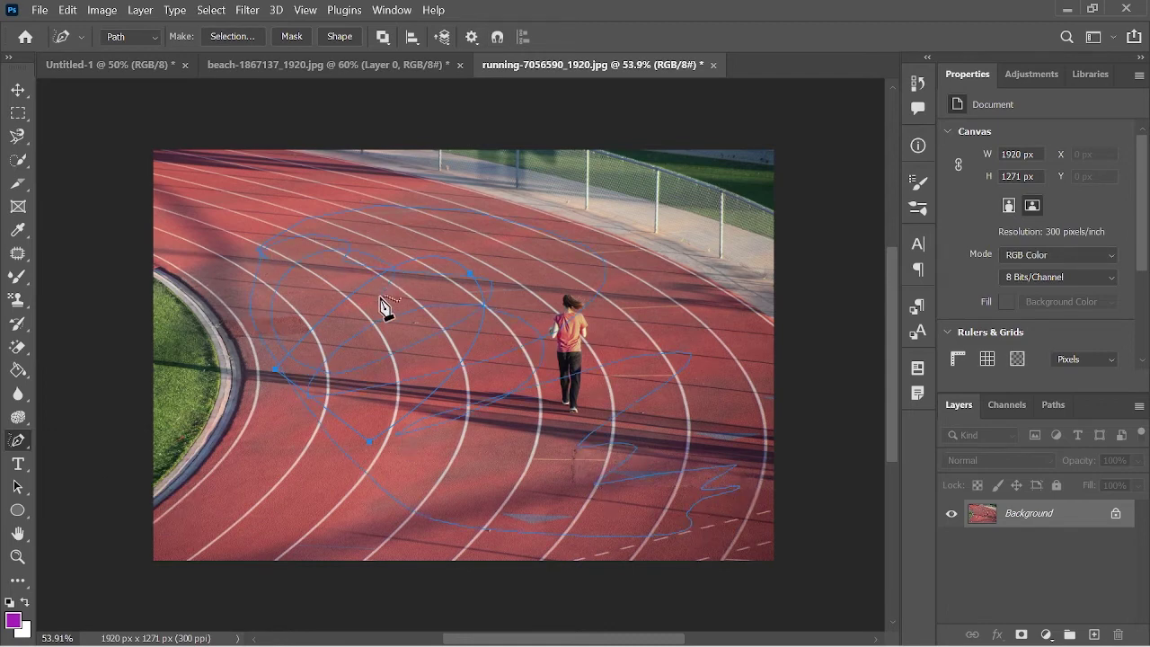
pyautogui.hotkey('ctrl', 'z')
pyautogui.hotkey('ctrl', 'z')
# - Draw a closed four-anchor straight-edged path over the lanes left of the runner
pyautogui.rightClick(13, 442)
pyautogui.click(61, 440)
pyautogui.click(214, 409)
pyautogui.click(407, 307)
pyautogui.click(499, 429)
pyautogui.click(360, 502)
pyautogui.click(214, 410)
pyautogui.rightClick(18, 442)
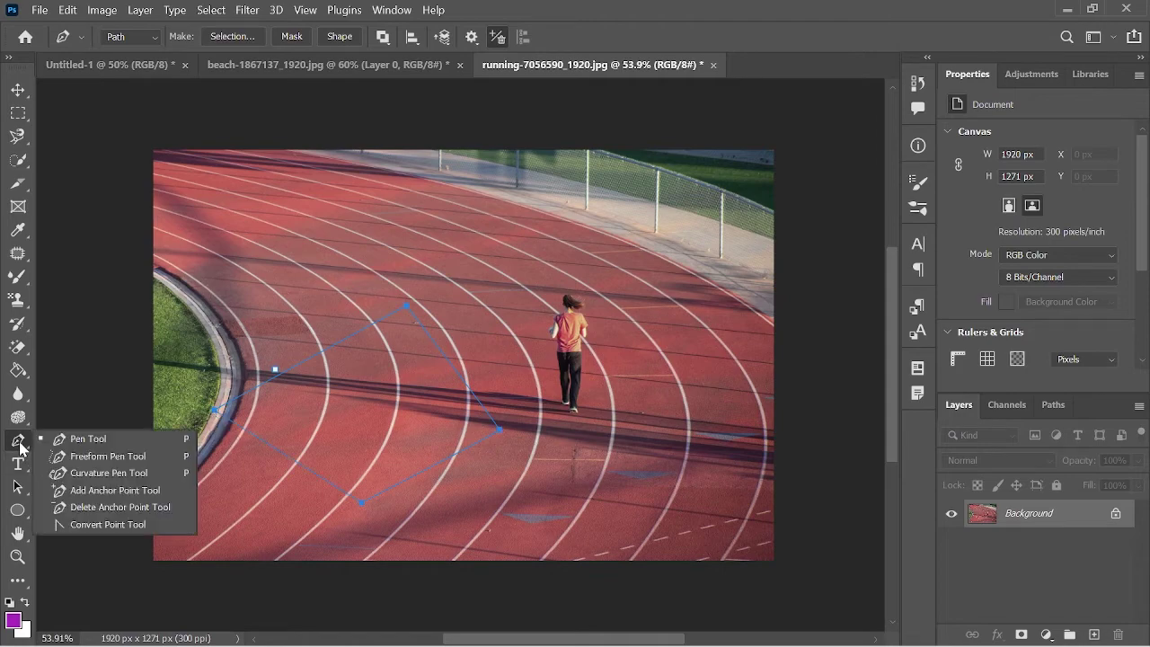
# - Try bending path segments with Add Anchor Point and Pen tools, undoing the curves
pyautogui.click(74, 485)
pyautogui.scroll(3, 333, 416)
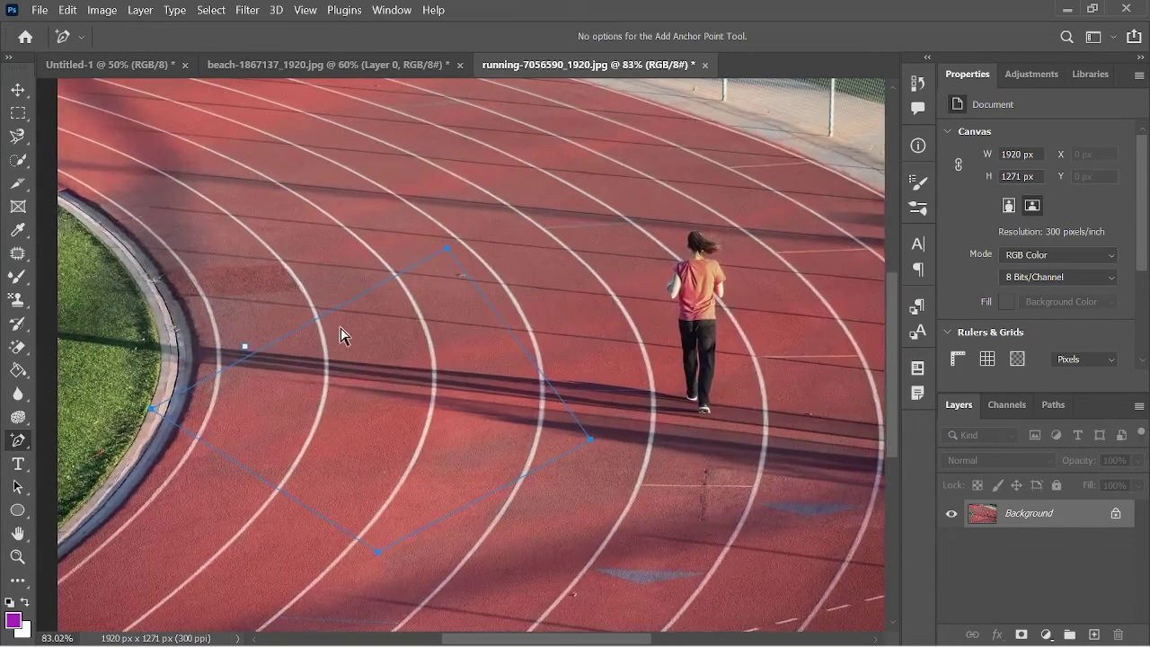
pyautogui.moveTo(330, 323); pyautogui.dragTo(270, 235)
pyautogui.moveTo(489, 495); pyautogui.dragTo(513, 515)
pyautogui.hotkey('ctrl', 'z')
pyautogui.hotkey('ctrl', 'z')
pyautogui.rightClick(23, 441)
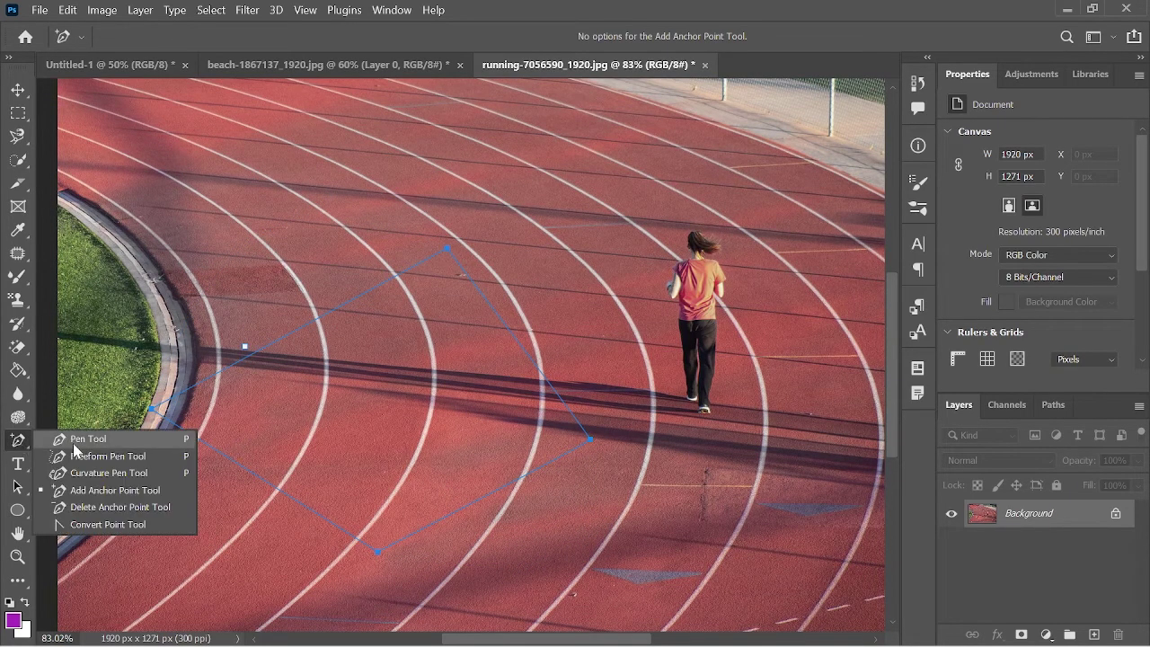
pyautogui.click(90, 436)
pyautogui.moveTo(304, 325); pyautogui.dragTo(285, 285)
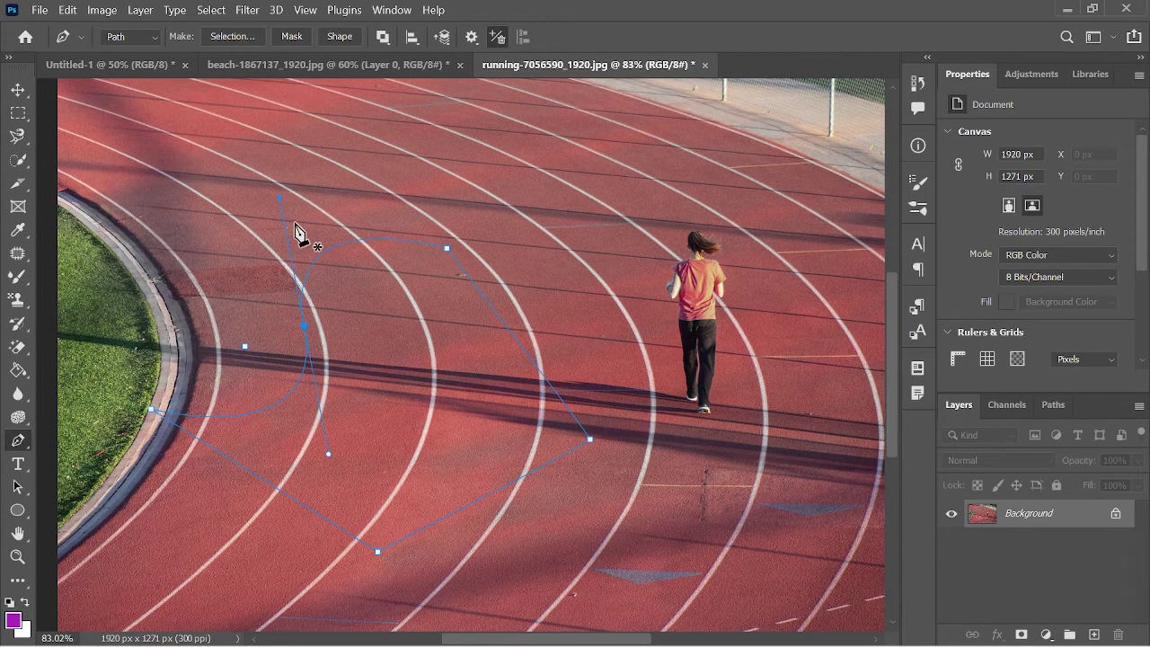
pyautogui.hotkey('ctrl', 'z')
# - Remove anchor points from the path with the Delete Anchor Point Tool
pyautogui.rightClick(22, 445)
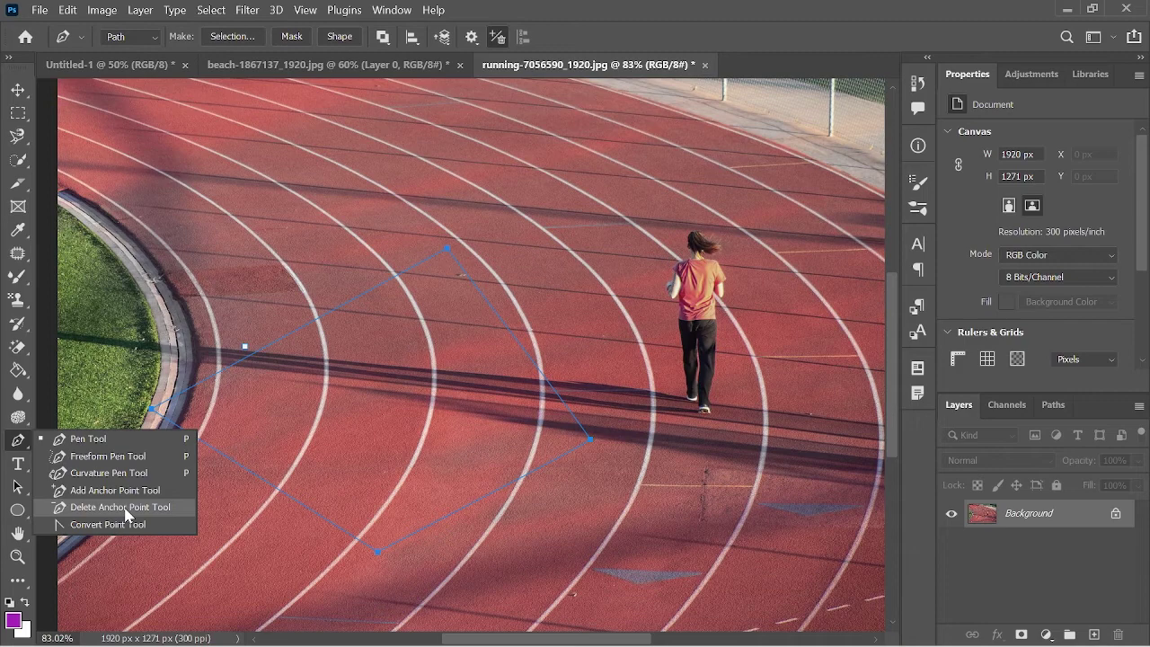
pyautogui.click(125, 508)
pyautogui.scroll(-1, 214, 465)
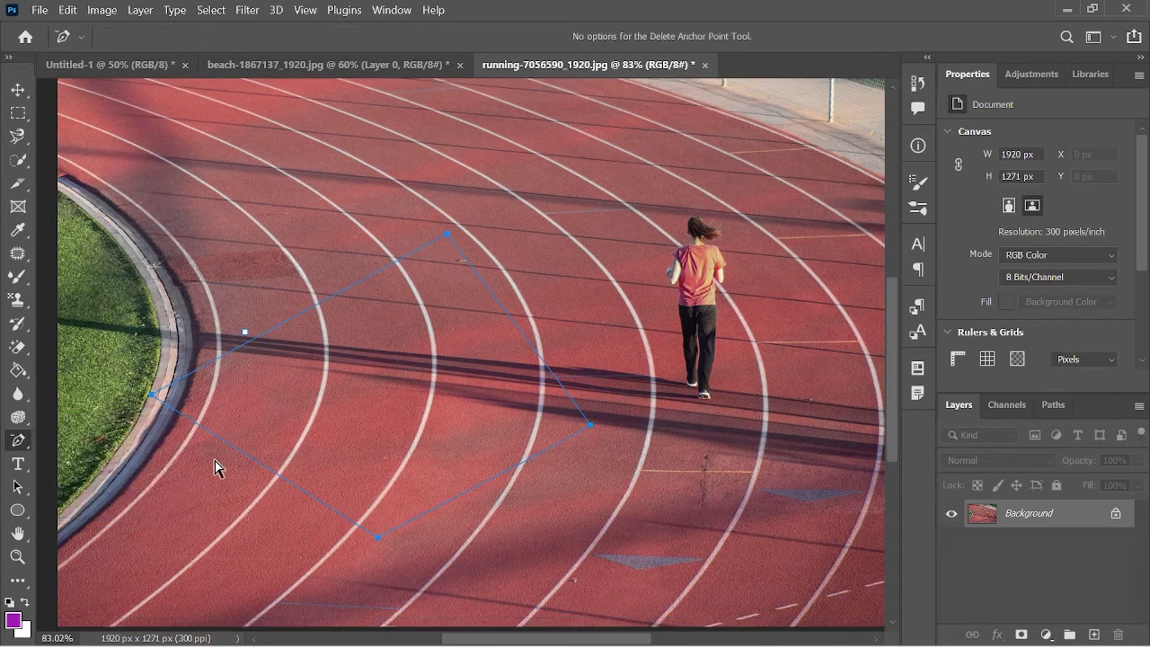
pyautogui.scroll(-1, 219, 467)
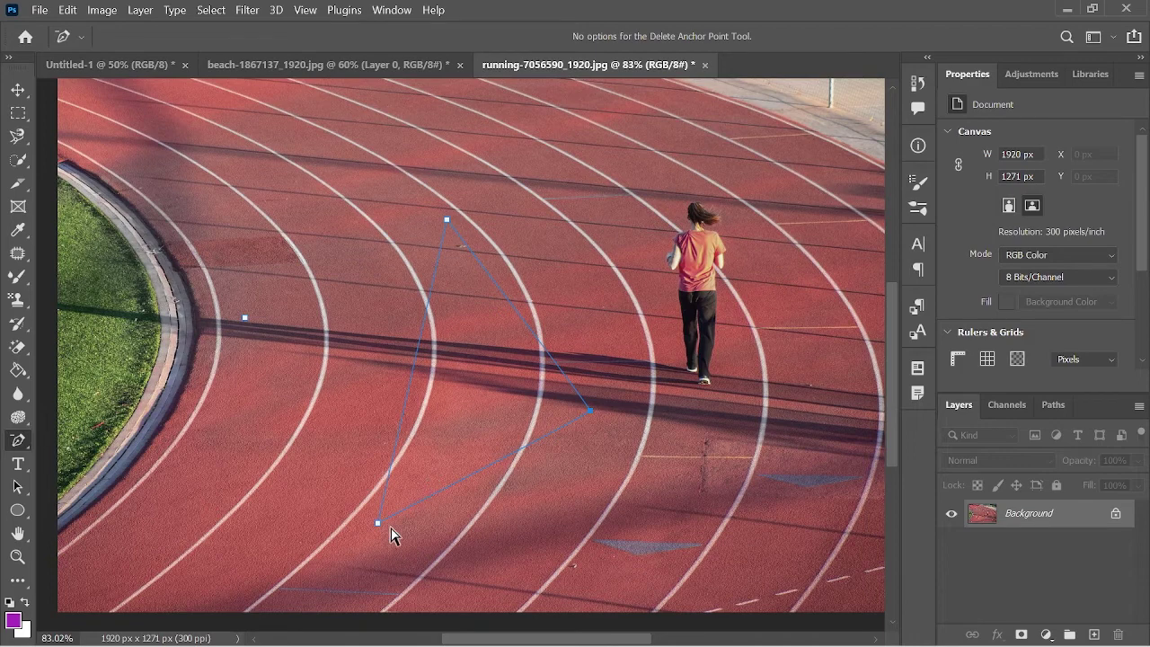
pyautogui.click(589, 413)
pyautogui.click(446, 220)
pyautogui.scroll(-3, 225, 362)
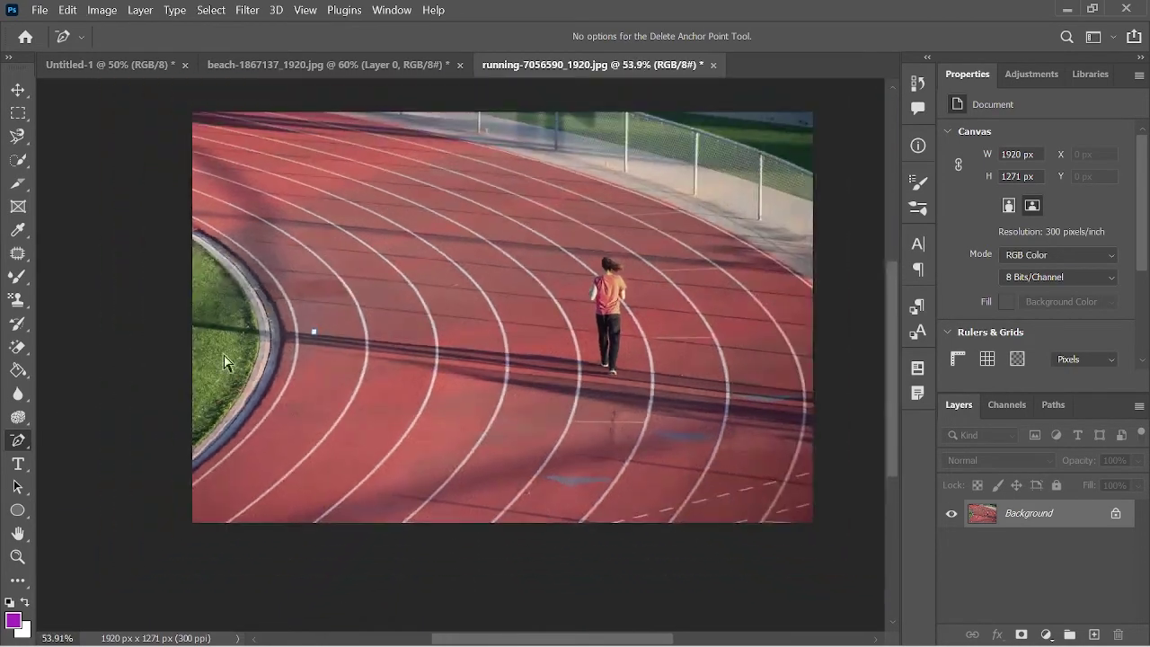
# - Draw a new five-anchor path across the track with the Pen Tool
pyautogui.rightClick(18, 449)
pyautogui.click(121, 527)
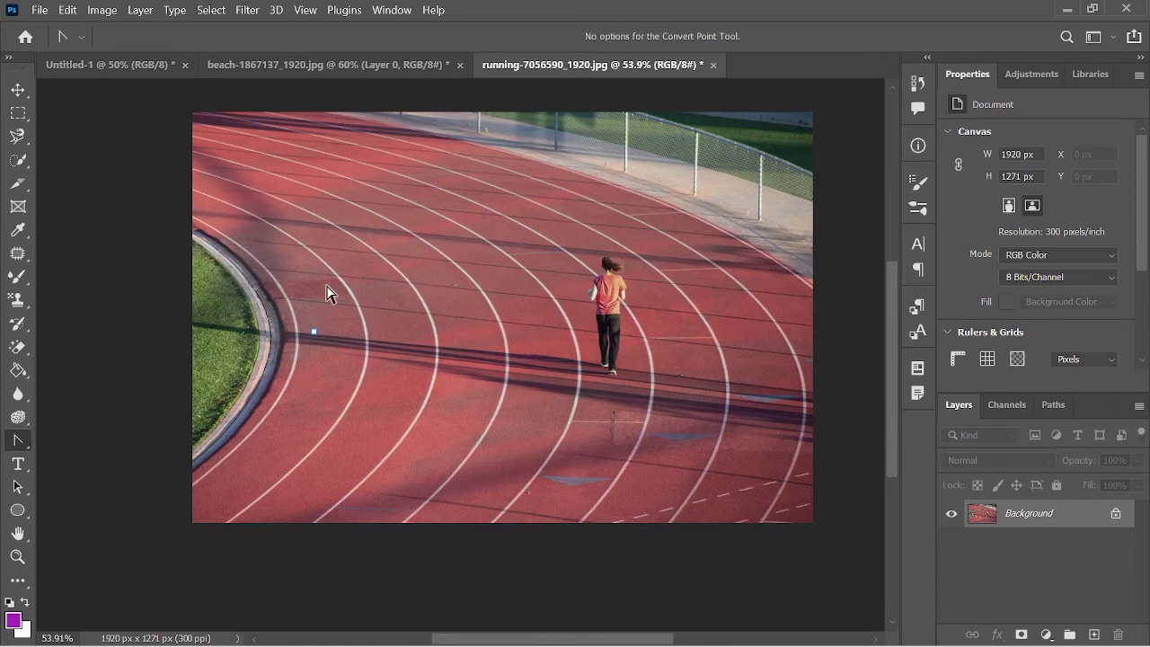
pyautogui.rightClick(19, 445)
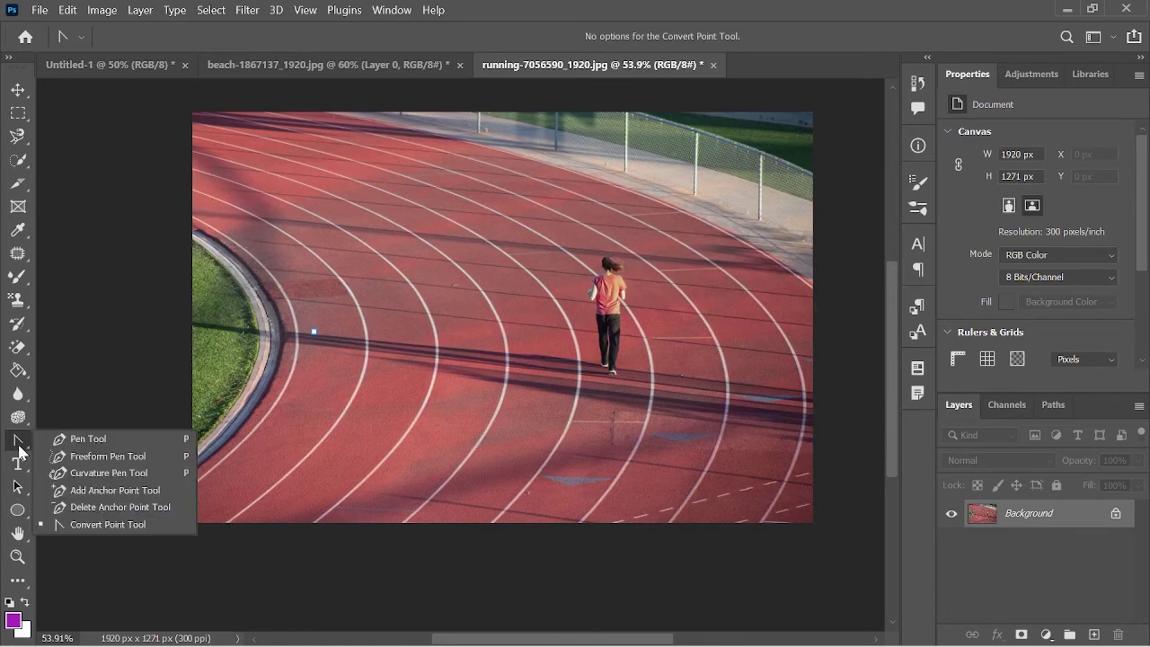
pyautogui.click(413, 291)
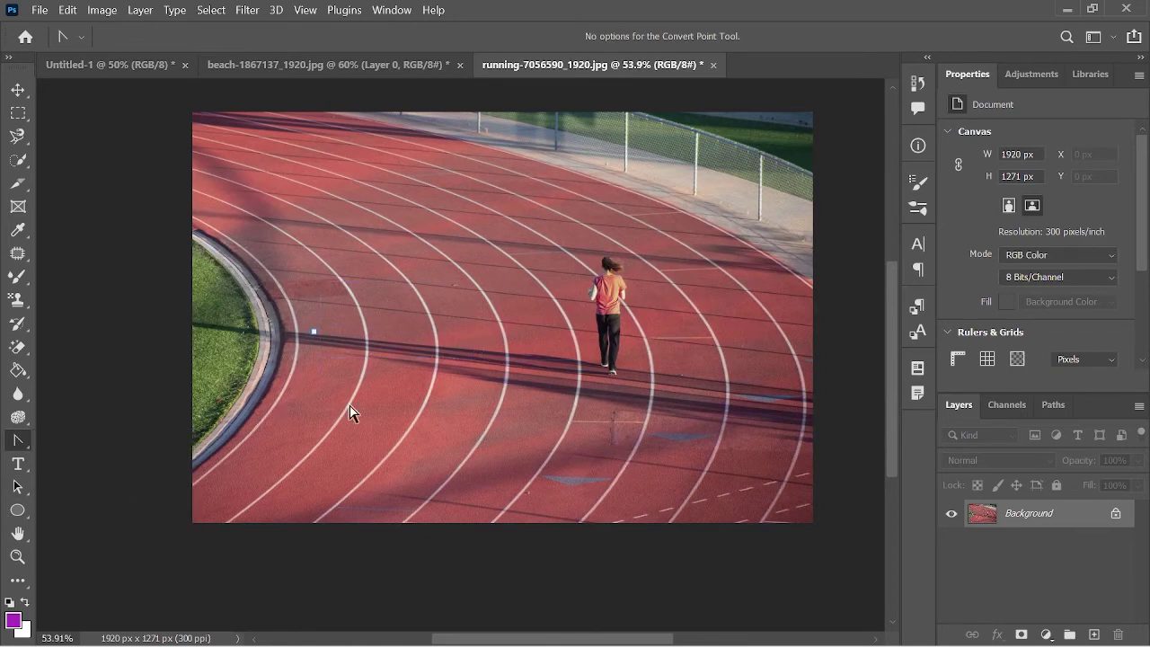
pyautogui.rightClick(17, 440)
pyautogui.click(99, 437)
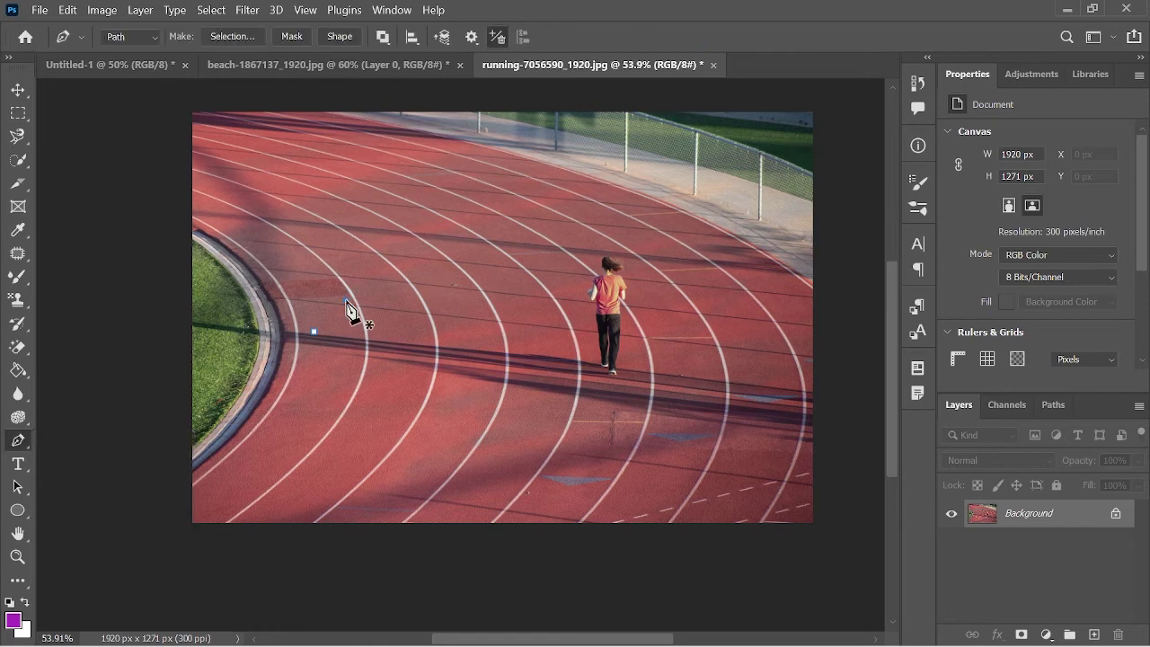
pyautogui.click(346, 300)
pyautogui.click(547, 349)
pyautogui.click(447, 458)
pyautogui.click(312, 480)
pyautogui.click(396, 345)
# - Convert the middle, lower-left and right anchors into smooth curves with Convert Point Tool
pyautogui.rightClick(18, 444)
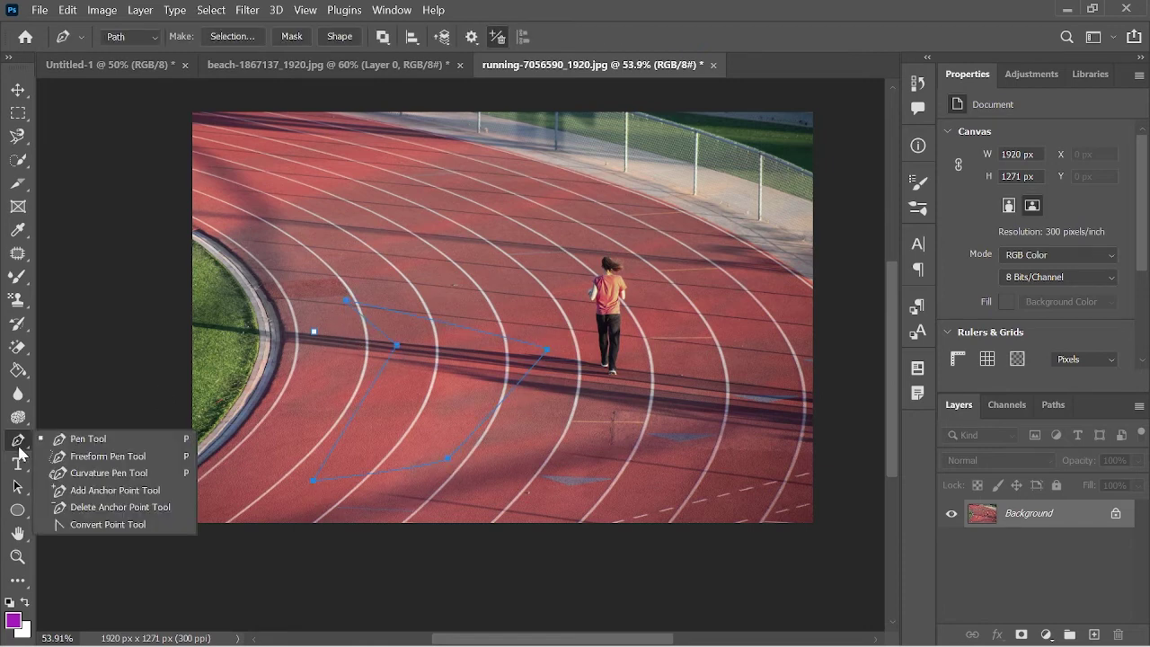
pyautogui.click(121, 525)
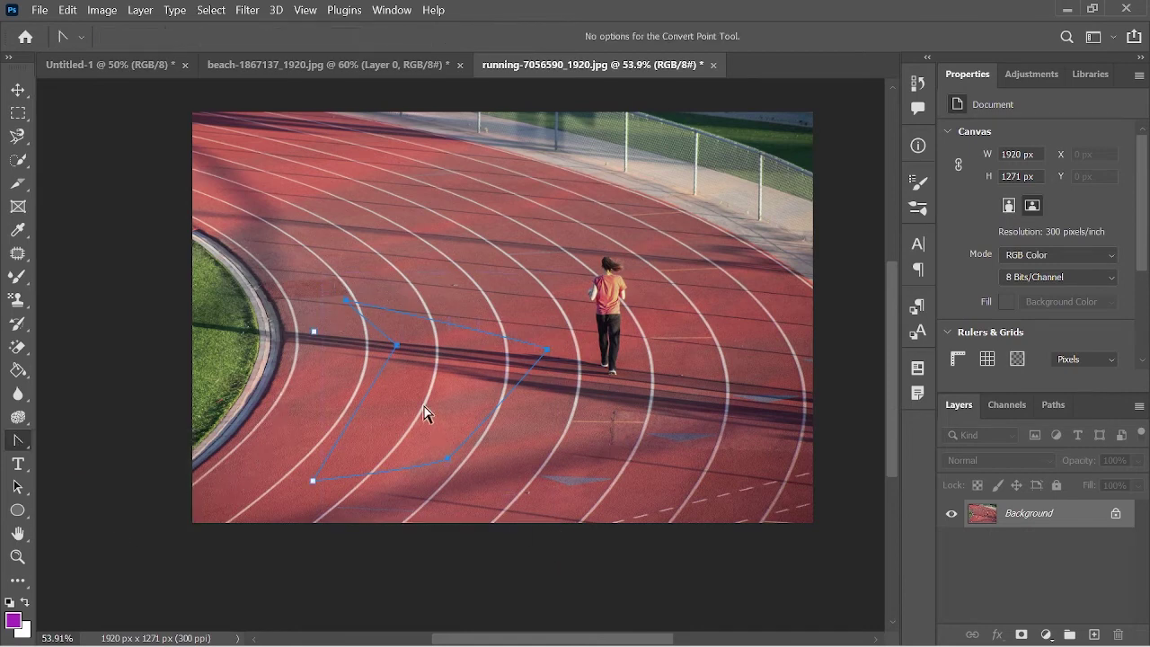
pyautogui.moveTo(396, 344)
pyautogui.mouseDown()
pyautogui.moveTo(348, 372)
pyautogui.moveTo(400, 315)
pyautogui.moveTo(401, 327)
pyautogui.mouseUp()
pyautogui.moveTo(313, 479); pyautogui.dragTo(403, 529)
pyautogui.click(547, 352)
pyautogui.moveTo(547, 350); pyautogui.dragTo(384, 413)
pyautogui.moveTo(588, 439); pyautogui.dragTo(599, 444)
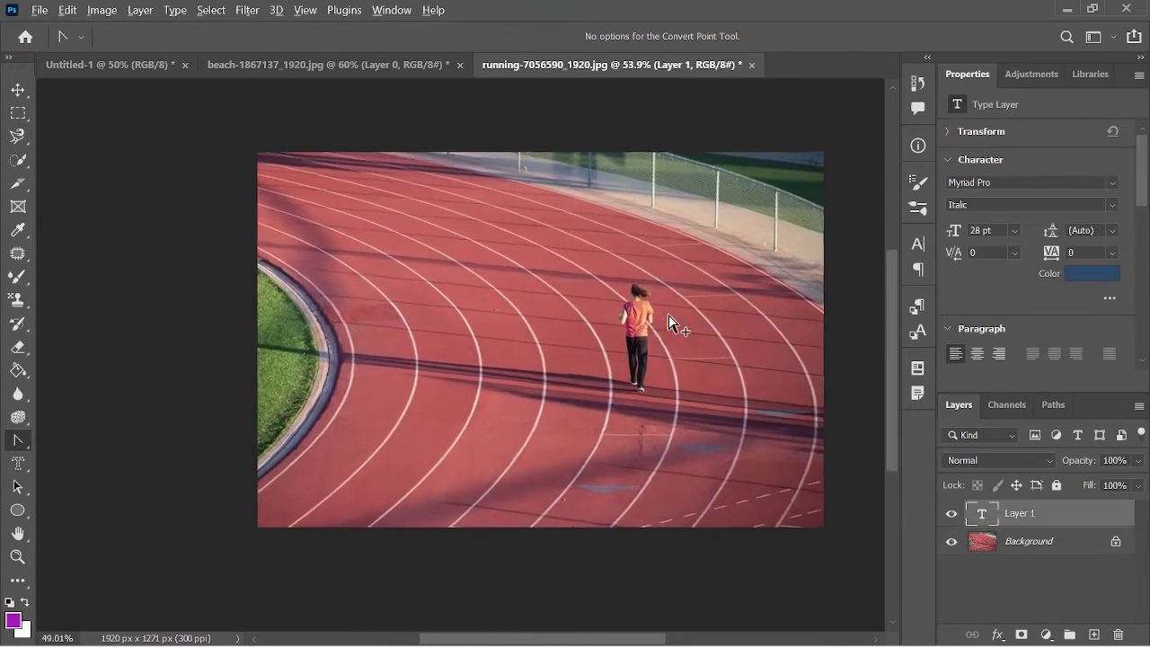
# - Place horizontal 'Lorem Ipsum' placeholder text above the runner
pyautogui.scroll(1, 669, 321)
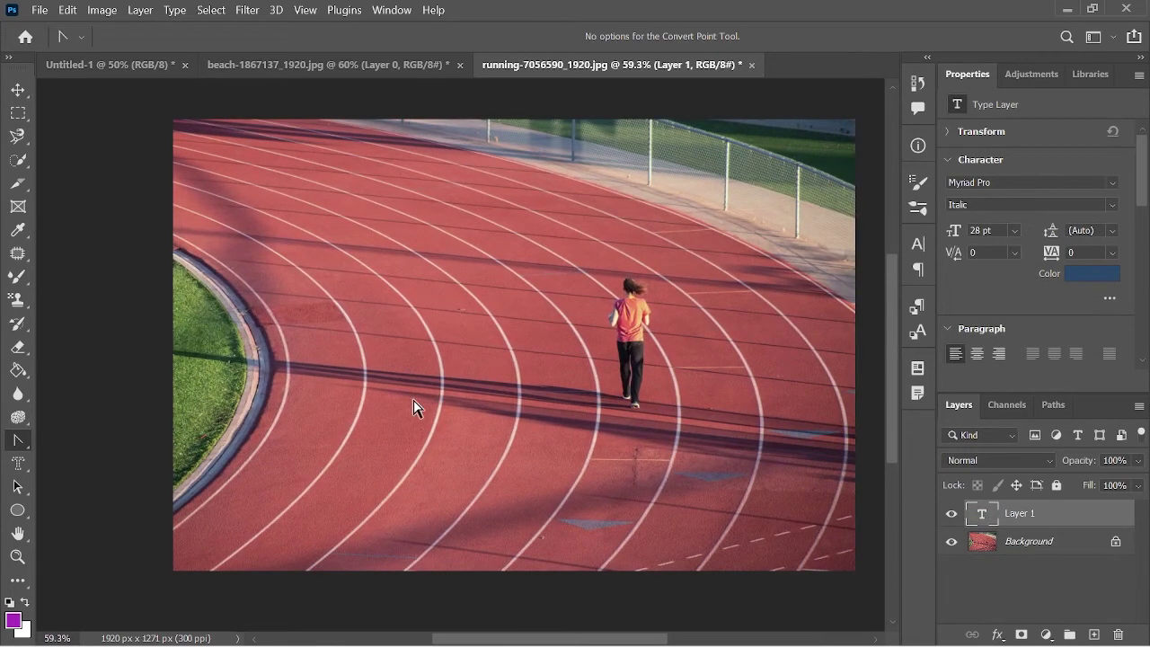
pyautogui.press('t')
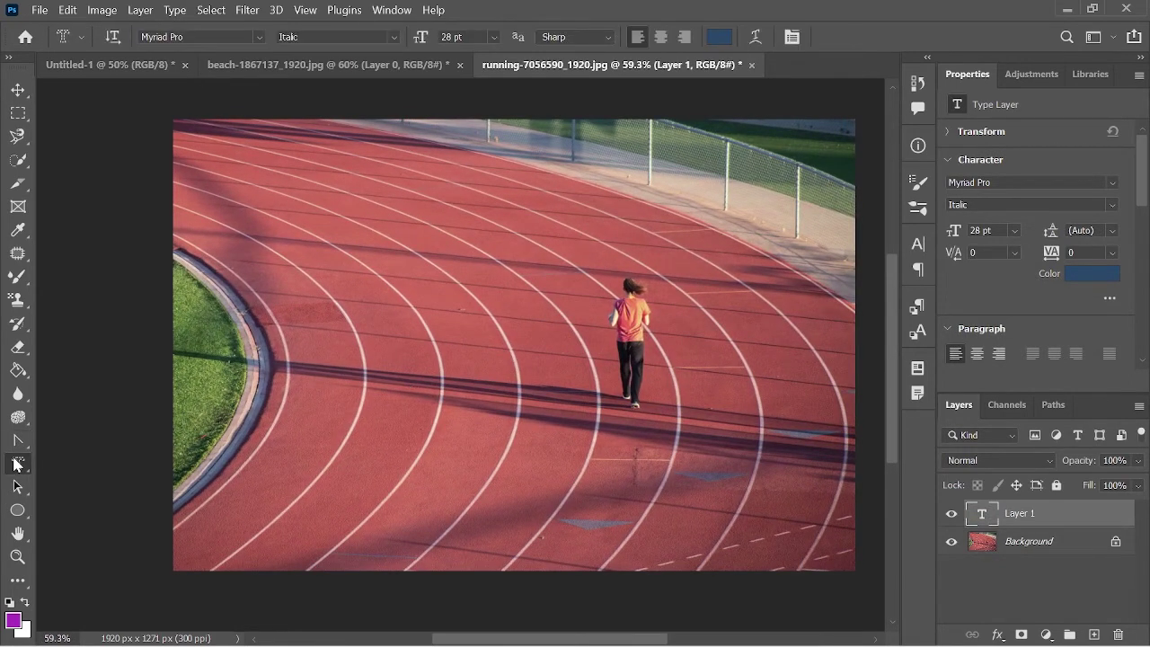
pyautogui.rightClick(17, 463)
pyautogui.rightClick(18, 465)
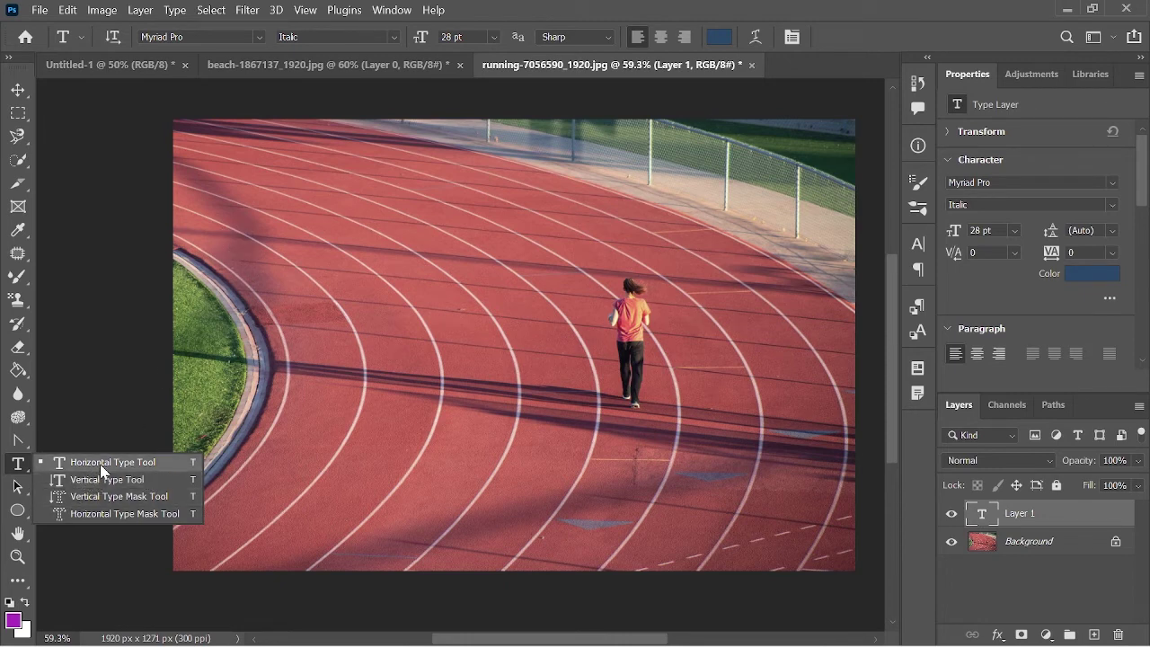
pyautogui.click(309, 254)
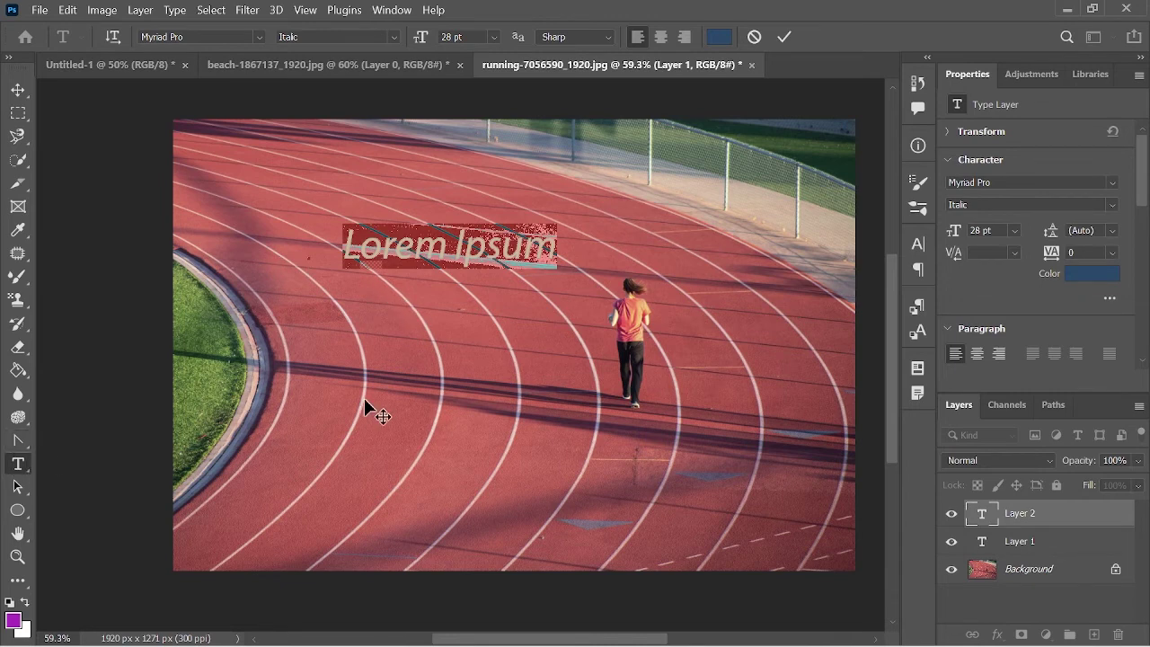
pyautogui.click(18, 464)
# - Add vertical 'Lorem' text by the left grass and a vertical 'v' type layer
pyautogui.rightClick(17, 463)
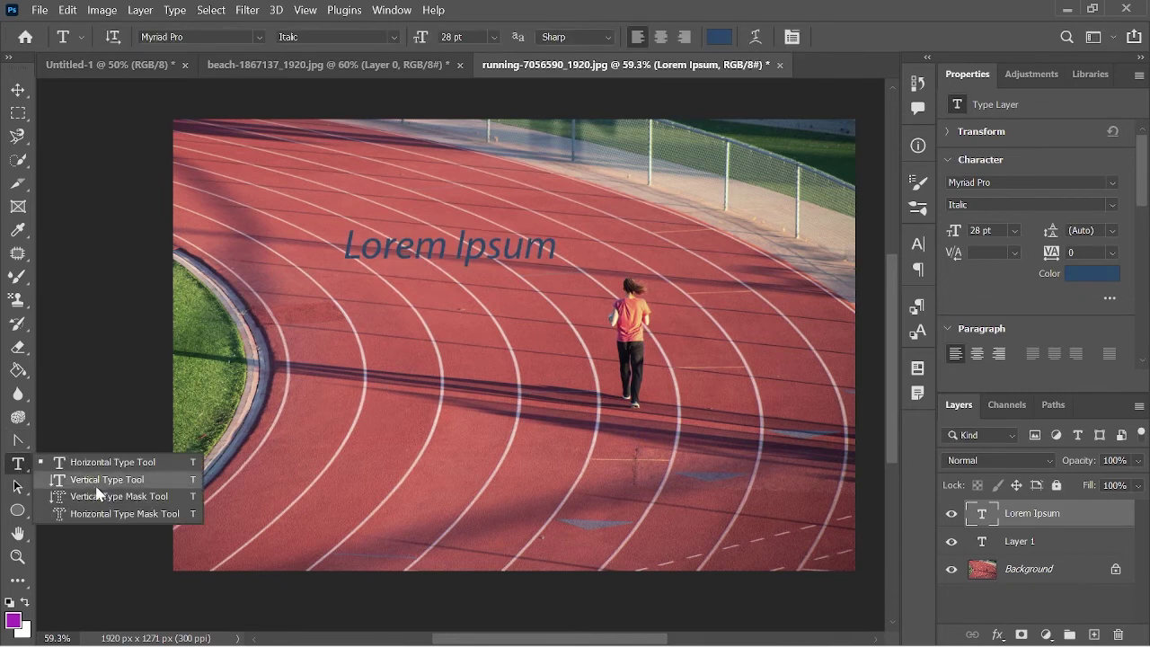
pyautogui.click(97, 485)
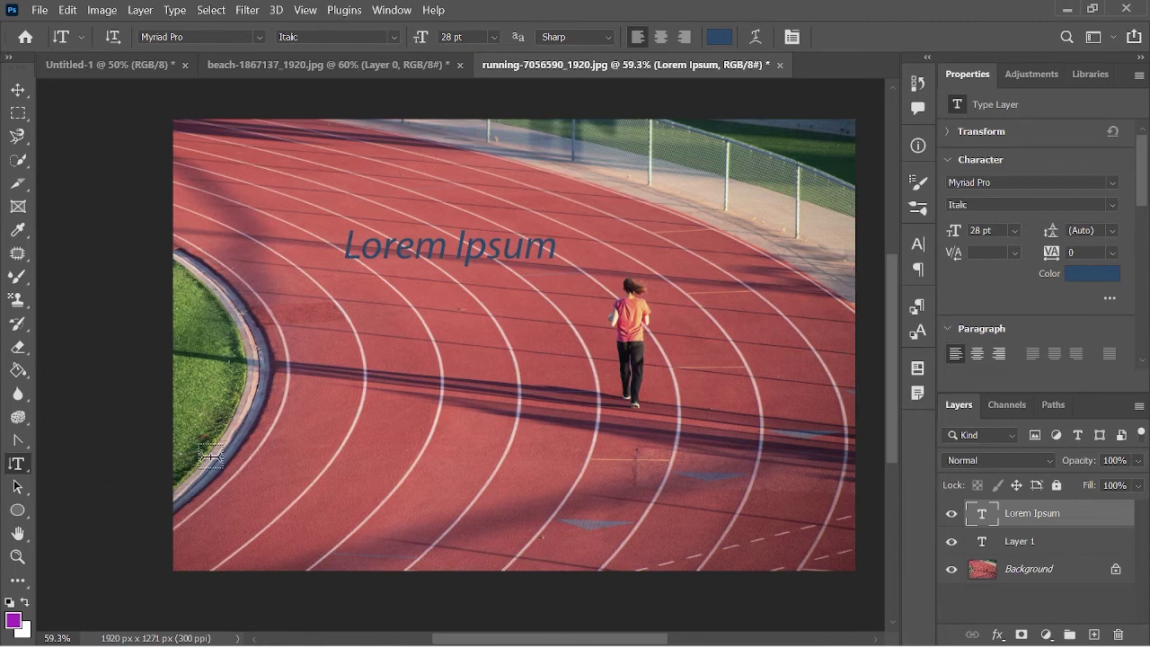
pyautogui.click(282, 357)
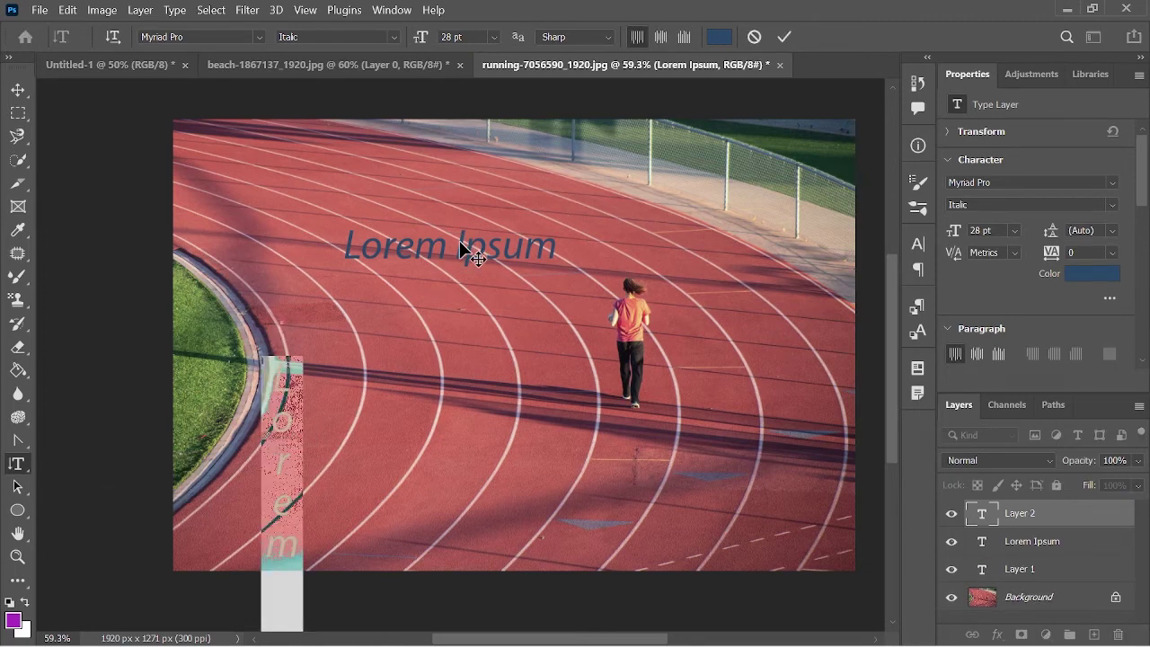
pyautogui.click(488, 270)
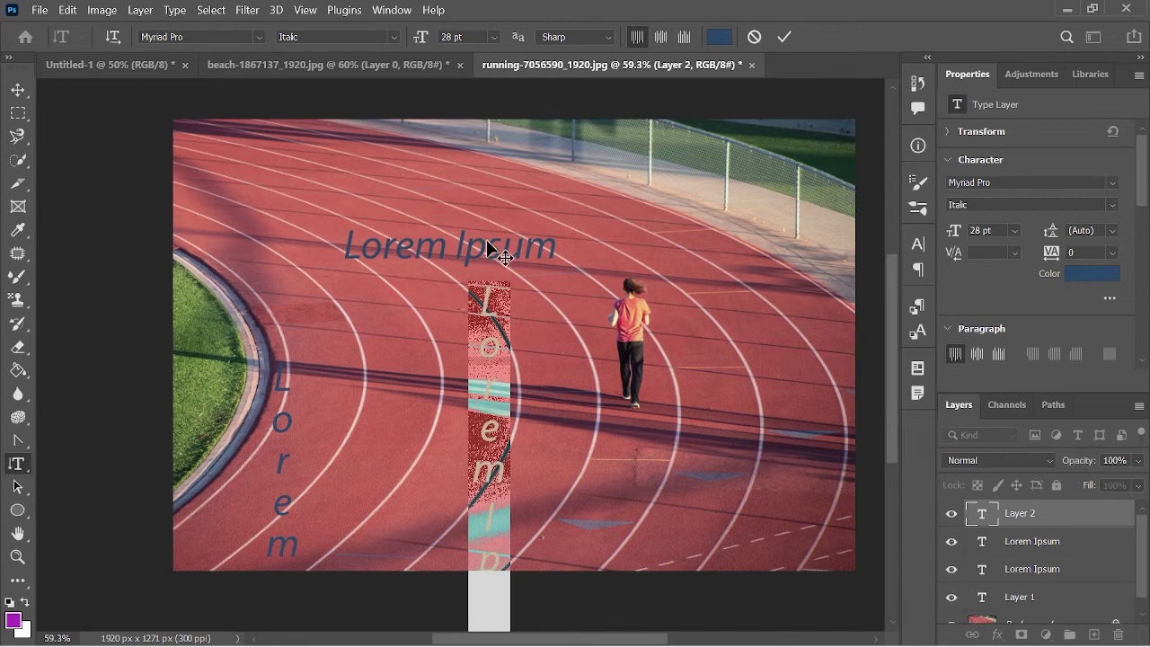
pyautogui.press('BackSpace')
pyautogui.write('v')
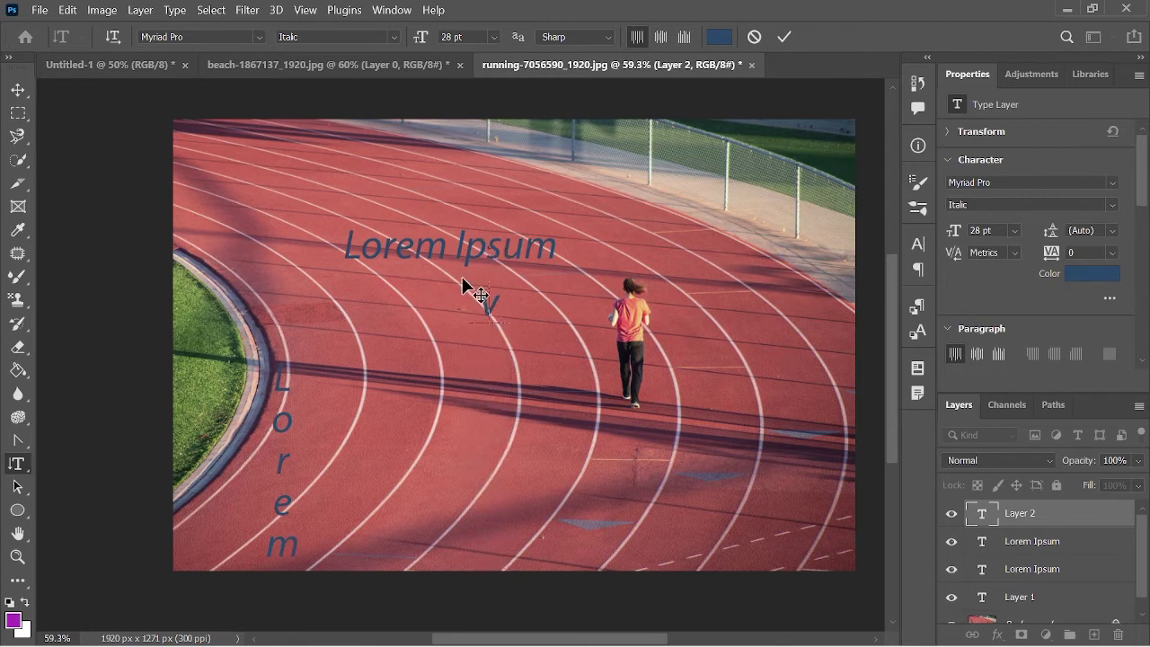
pyautogui.click(19, 93)
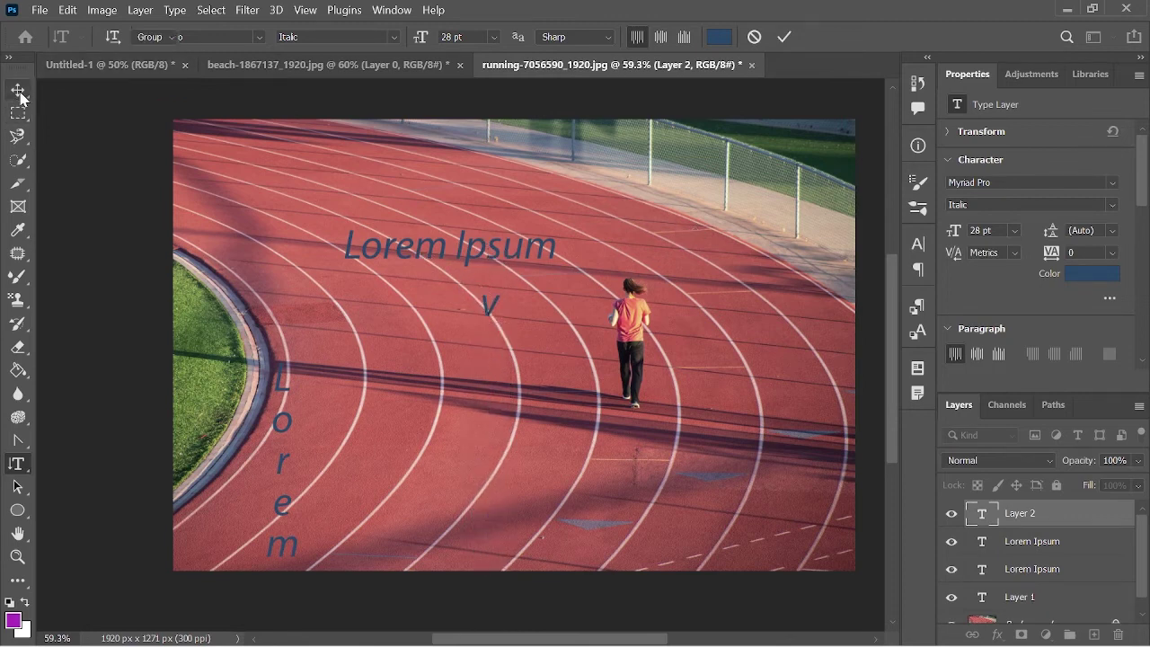
# - Reduce the Lorem Ipsum letter tracking to 380 in the Character panel
pyautogui.click(505, 250)
pyautogui.doubleClick(504, 247)
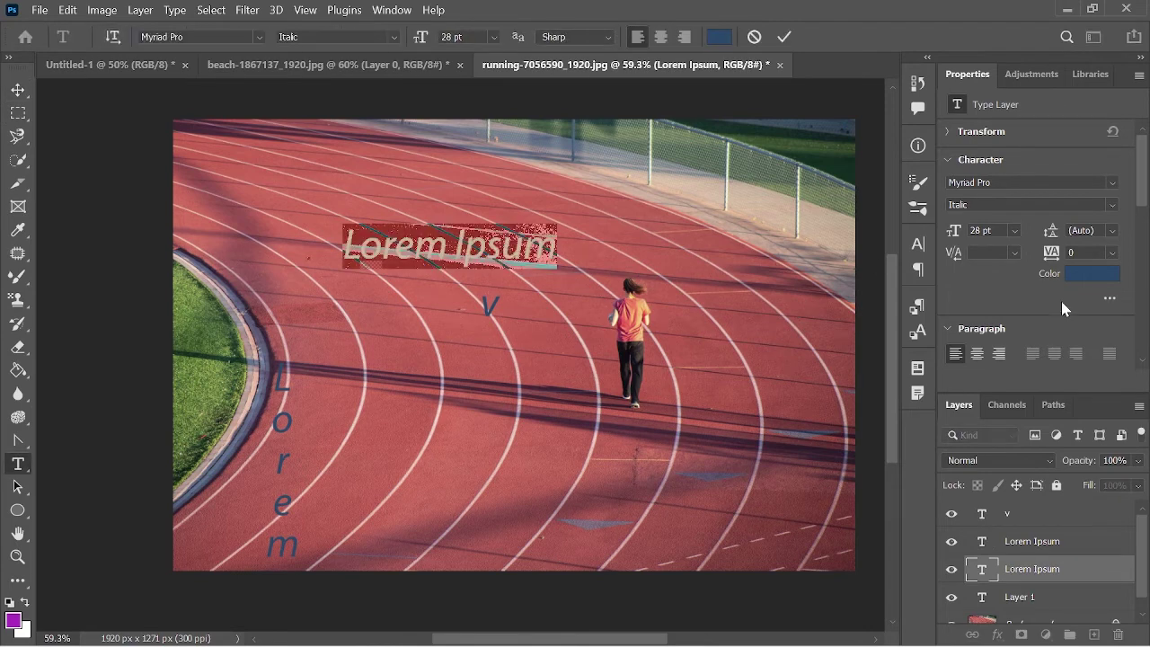
pyautogui.moveTo(1051, 251); pyautogui.dragTo(1137, 261)
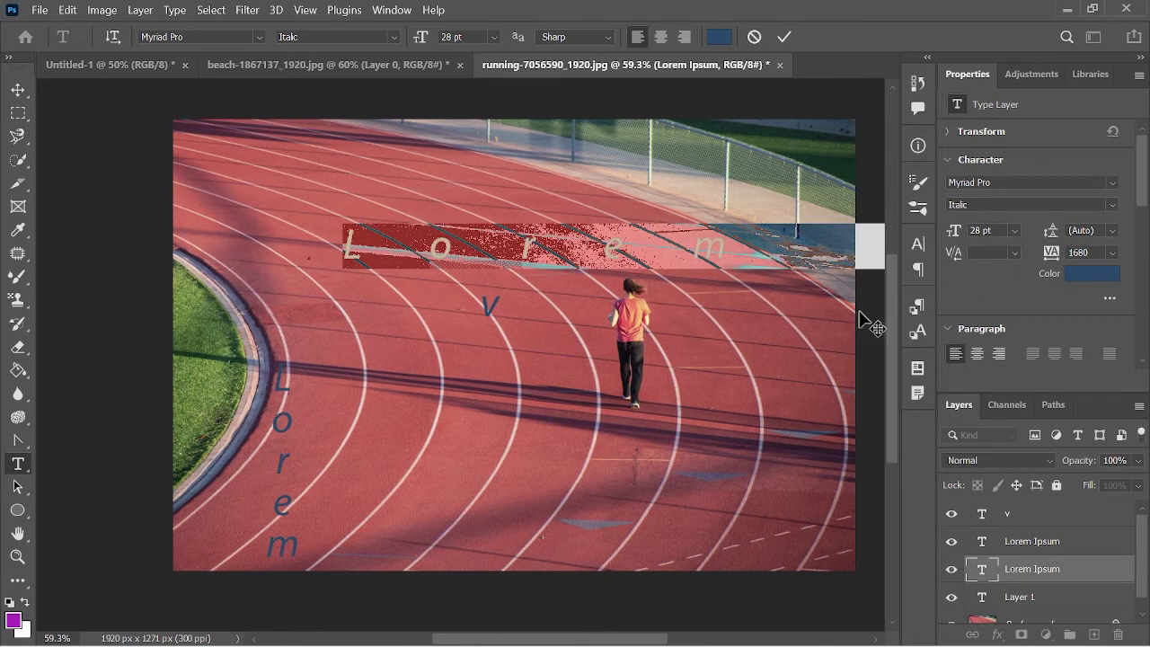
pyautogui.moveTo(1050, 255); pyautogui.dragTo(1004, 255)
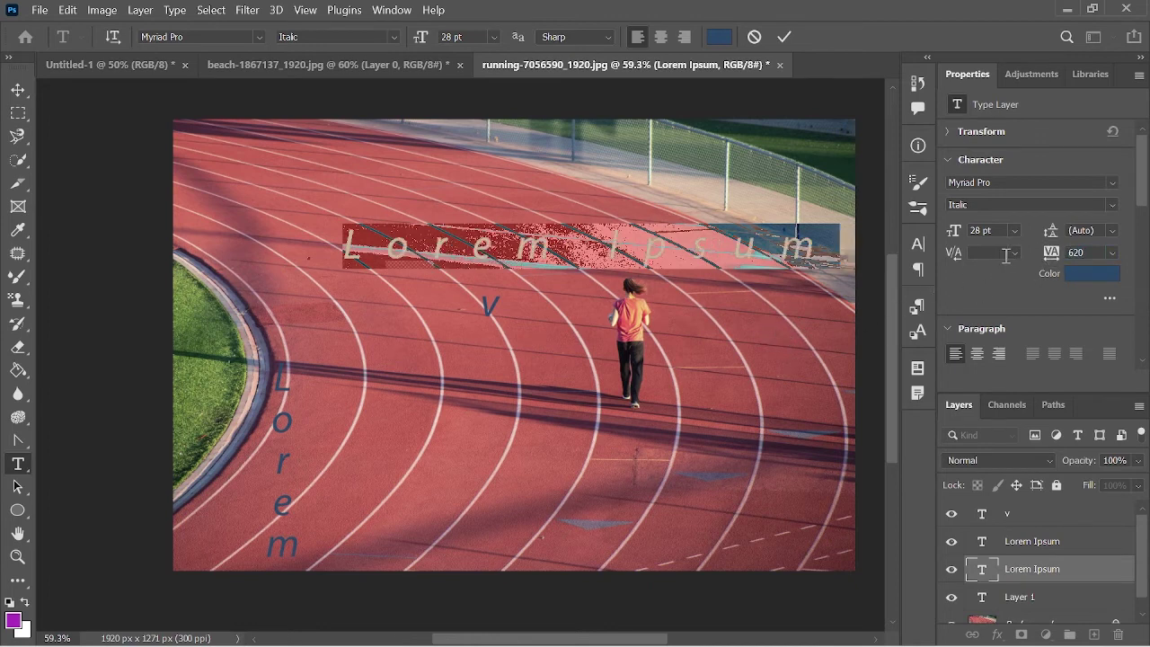
pyautogui.moveTo(1047, 257); pyautogui.dragTo(1018, 244)
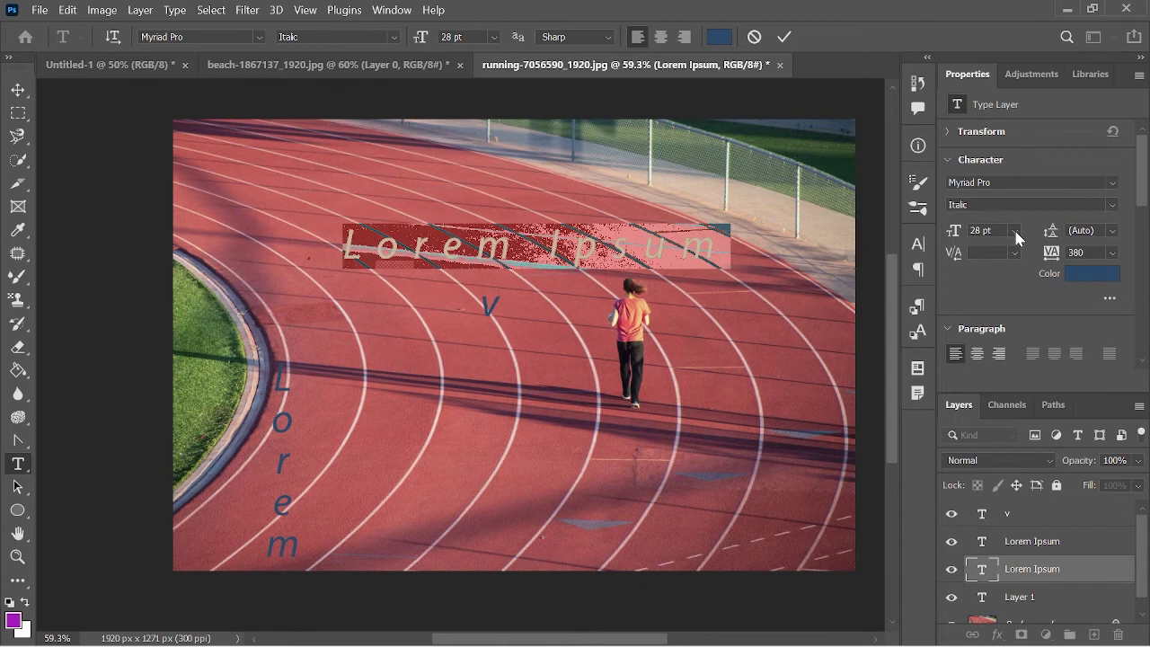
# - Set the Lorem Ipsum font size to 18 pt and preview light blue 99c9f3
pyautogui.click(1014, 230)
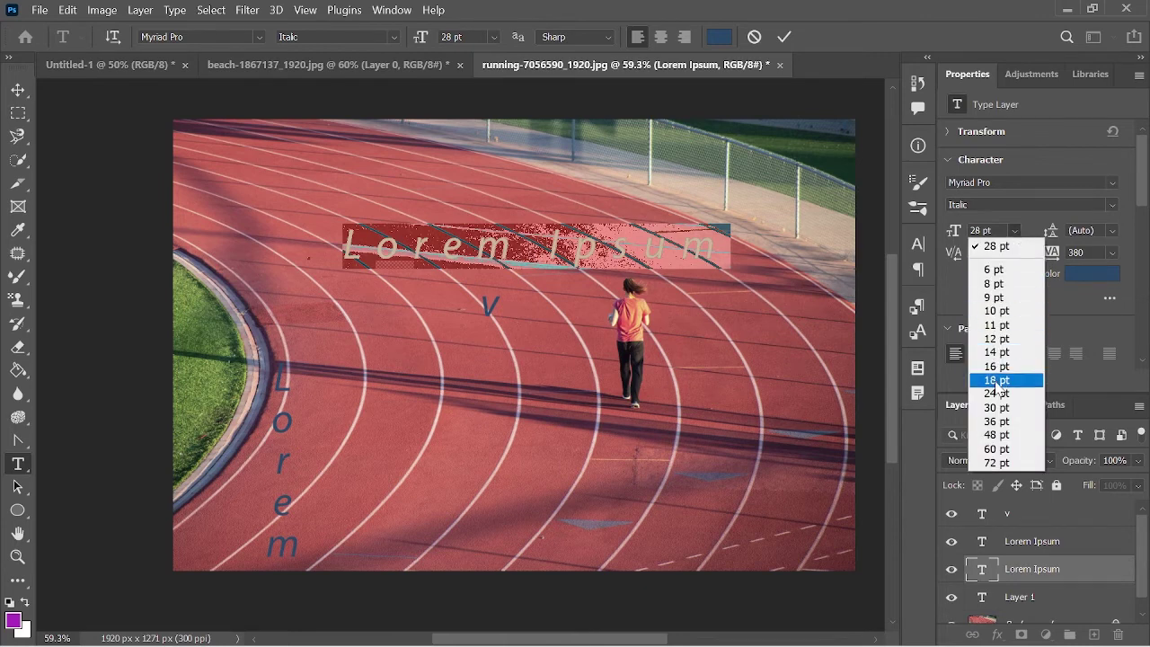
pyautogui.click(999, 449)
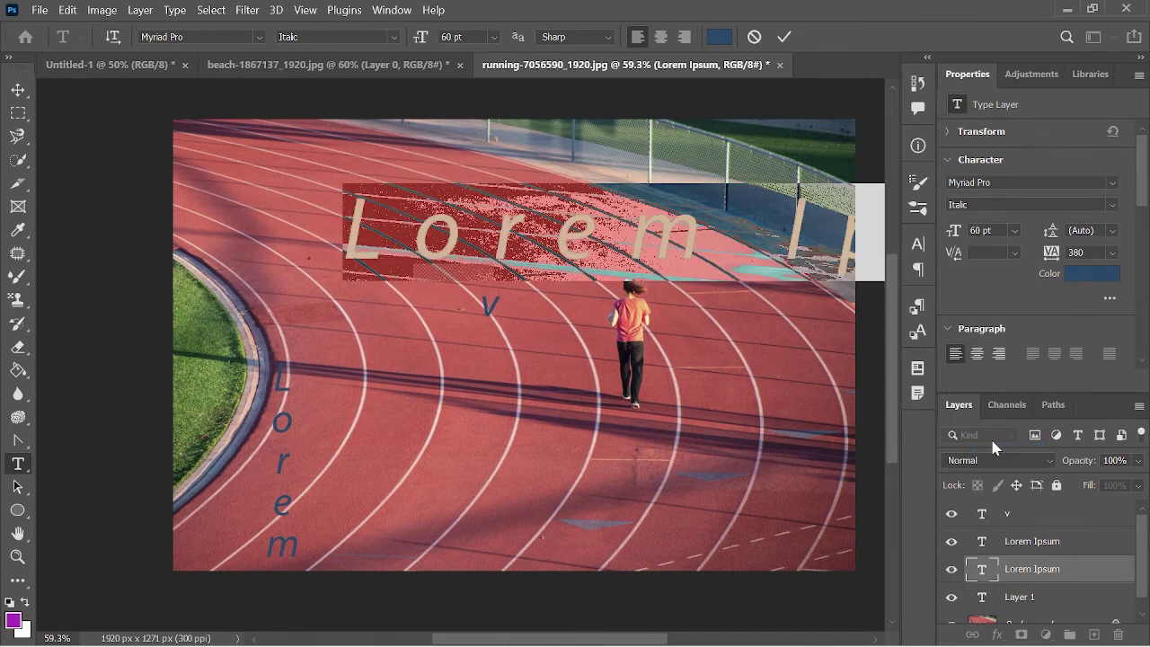
pyautogui.click(1013, 230)
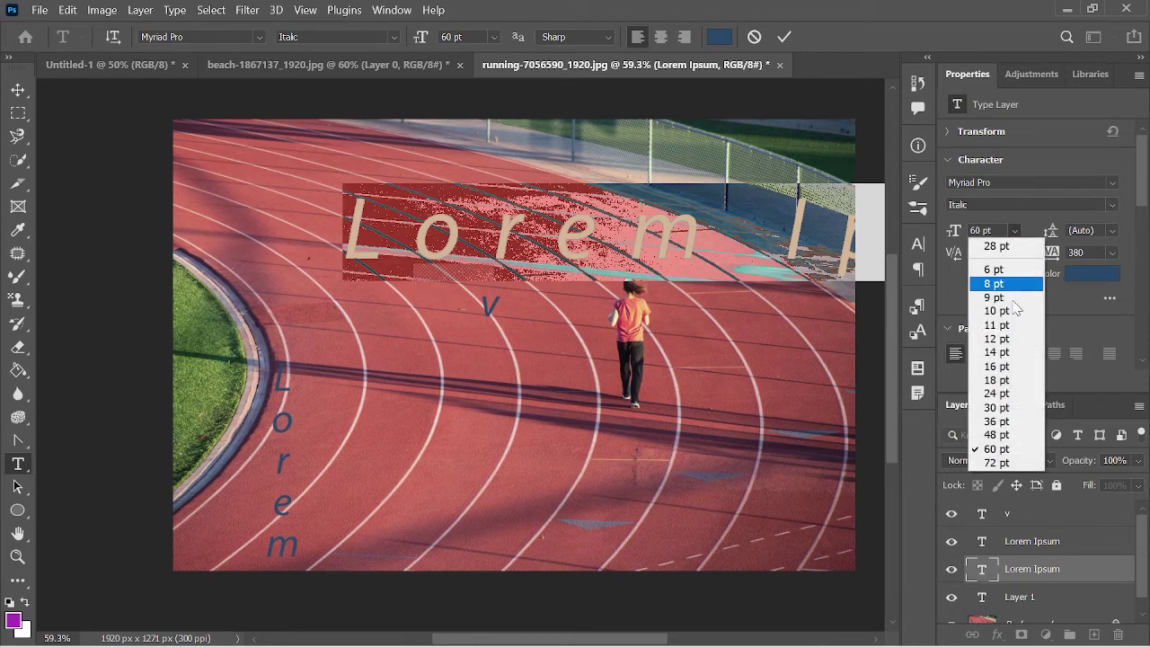
pyautogui.click(1005, 376)
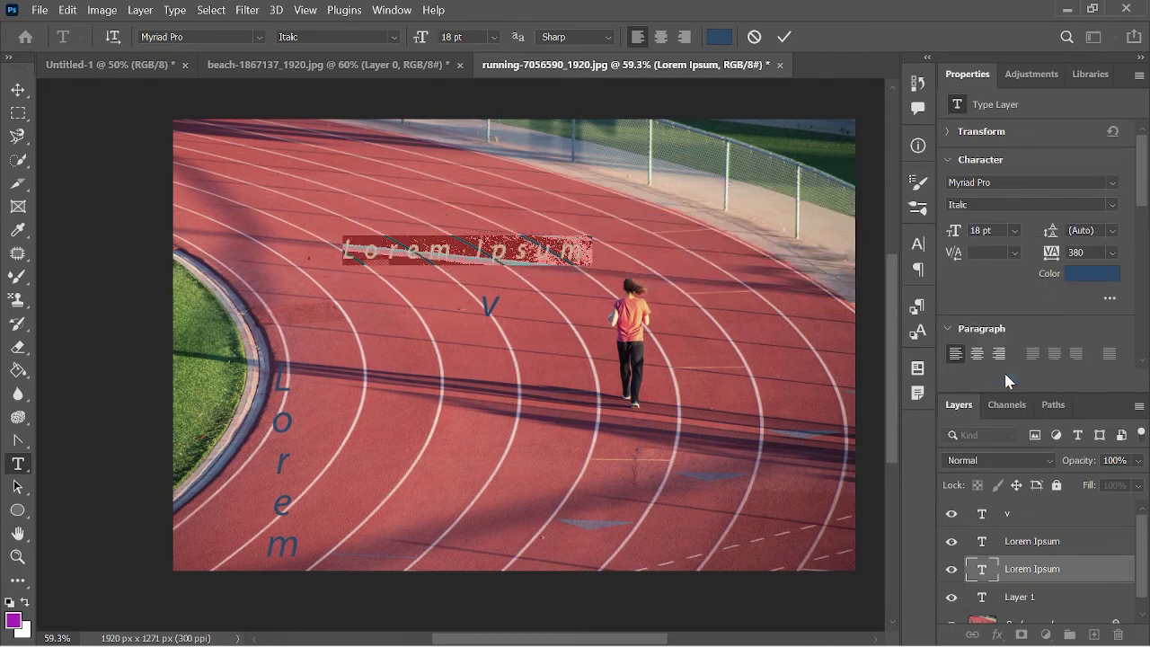
pyautogui.click(1107, 284)
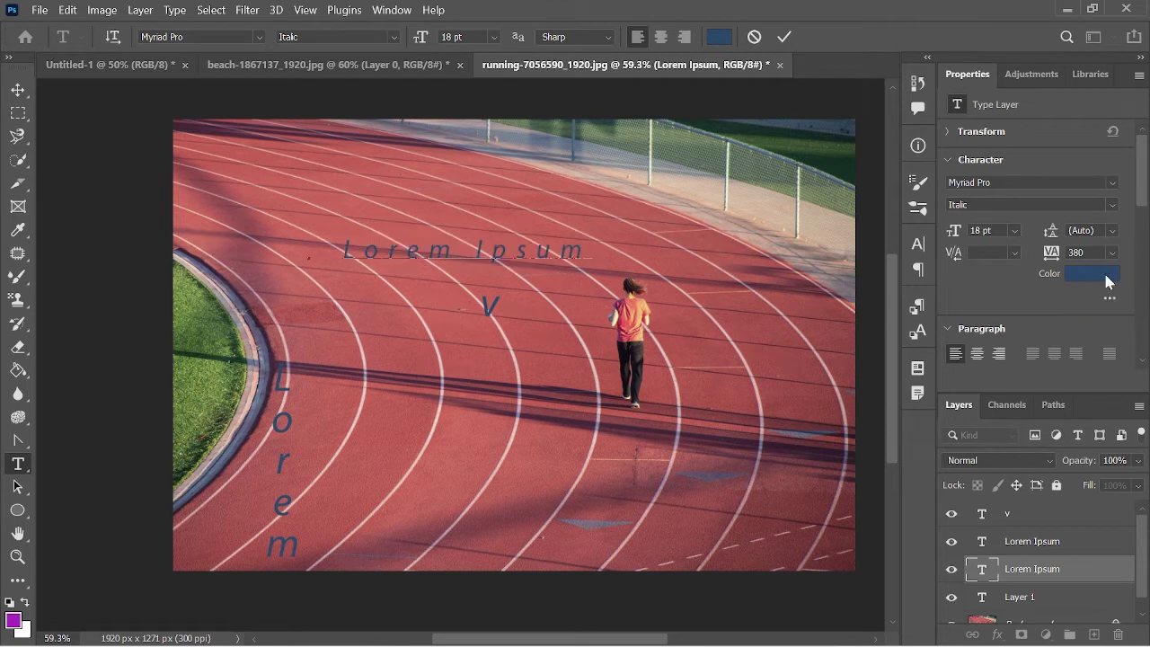
pyautogui.moveTo(359, 465)
pyautogui.mouseDown()
pyautogui.moveTo(298, 334)
pyautogui.moveTo(276, 346)
pyautogui.mouseUp()
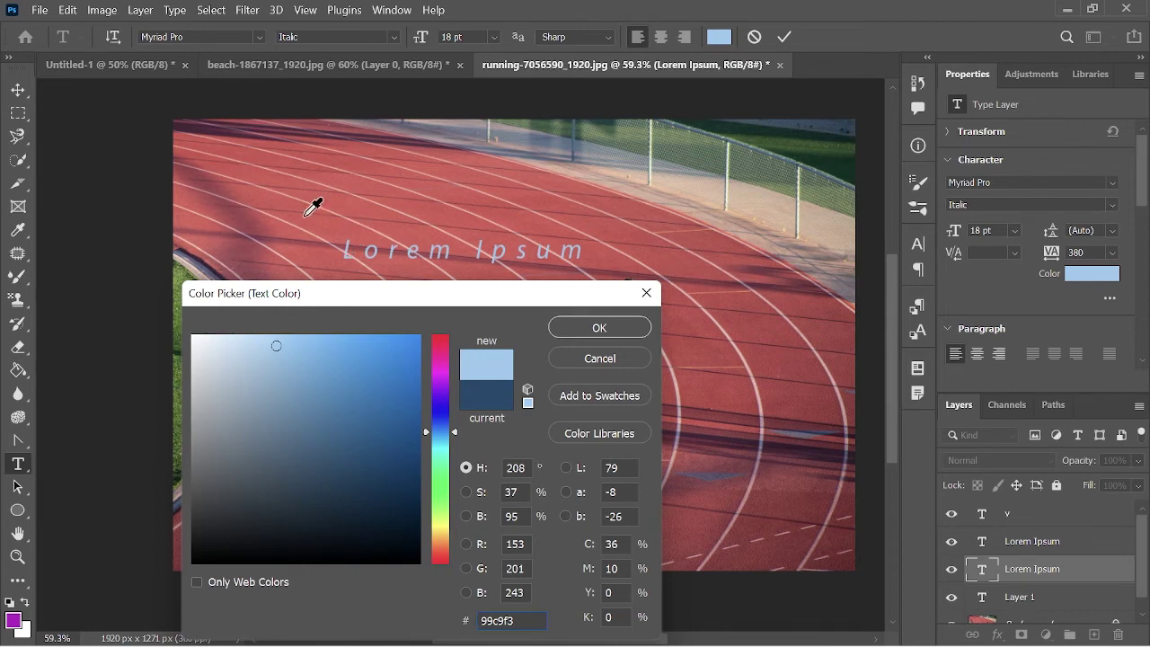
# - Change the Lorem Ipsum text colour to black 000000 and commit the edit
pyautogui.click(313, 212)
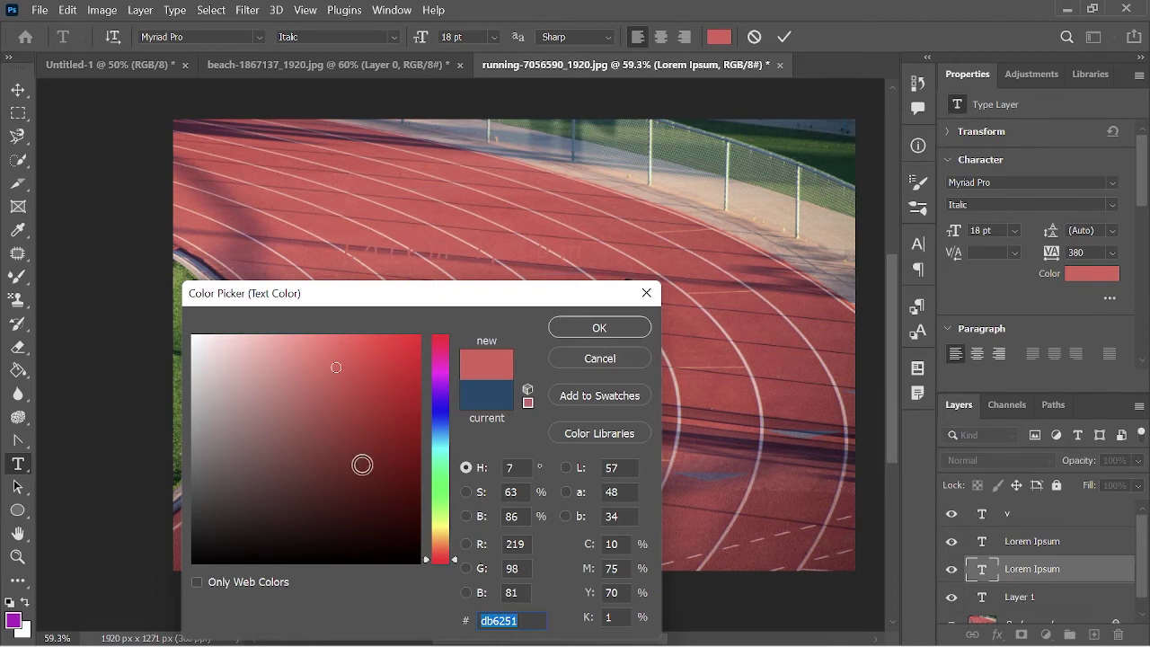
pyautogui.moveTo(354, 391); pyautogui.dragTo(176, 566)
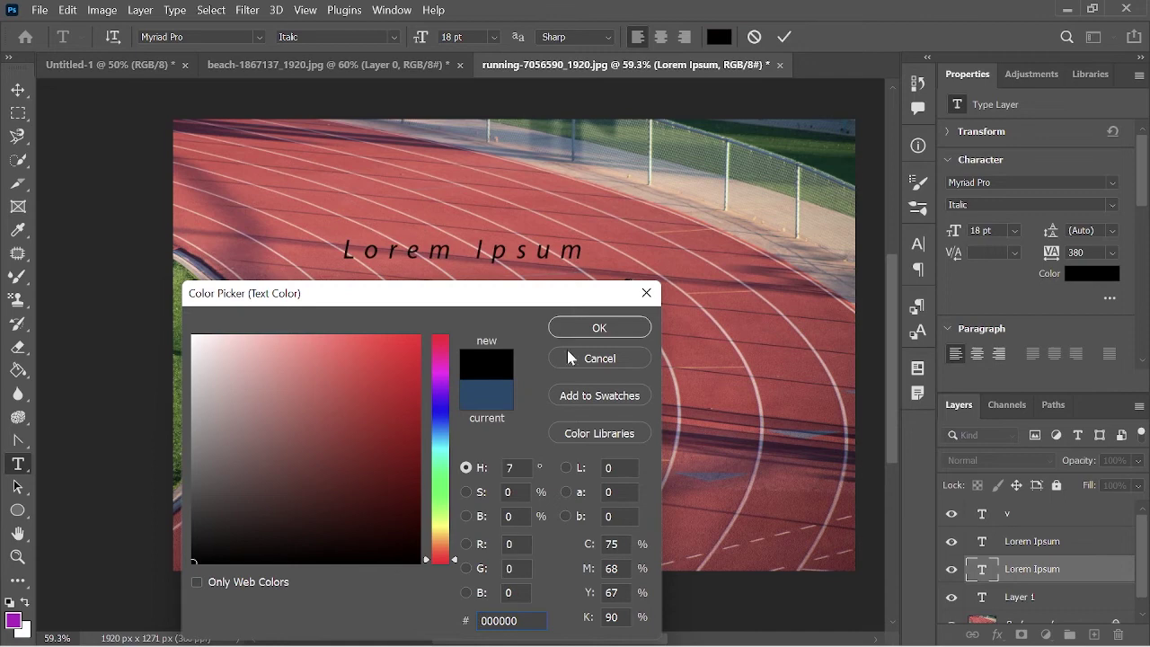
pyautogui.click(593, 327)
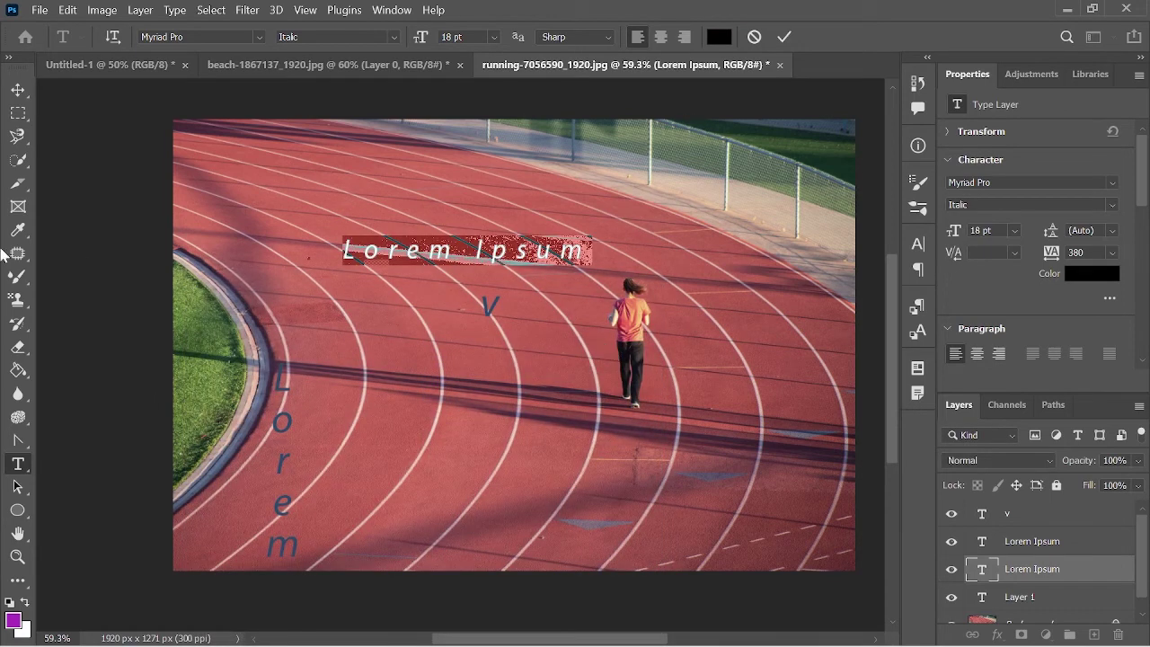
pyautogui.click(18, 90)
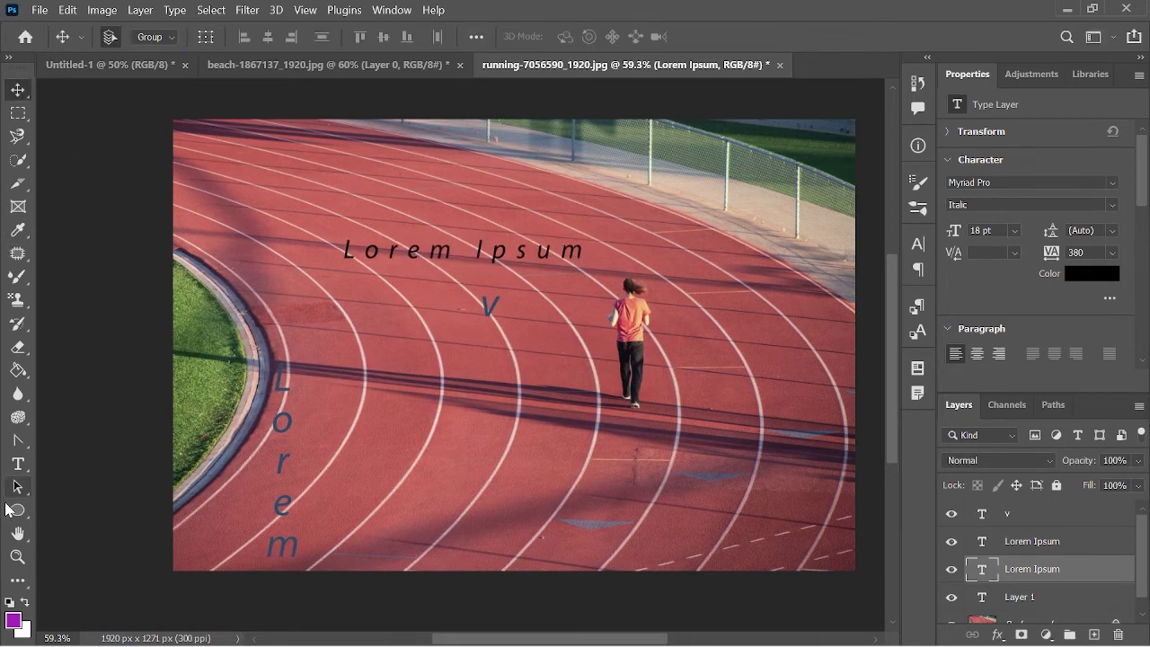
pyautogui.click(17, 487)
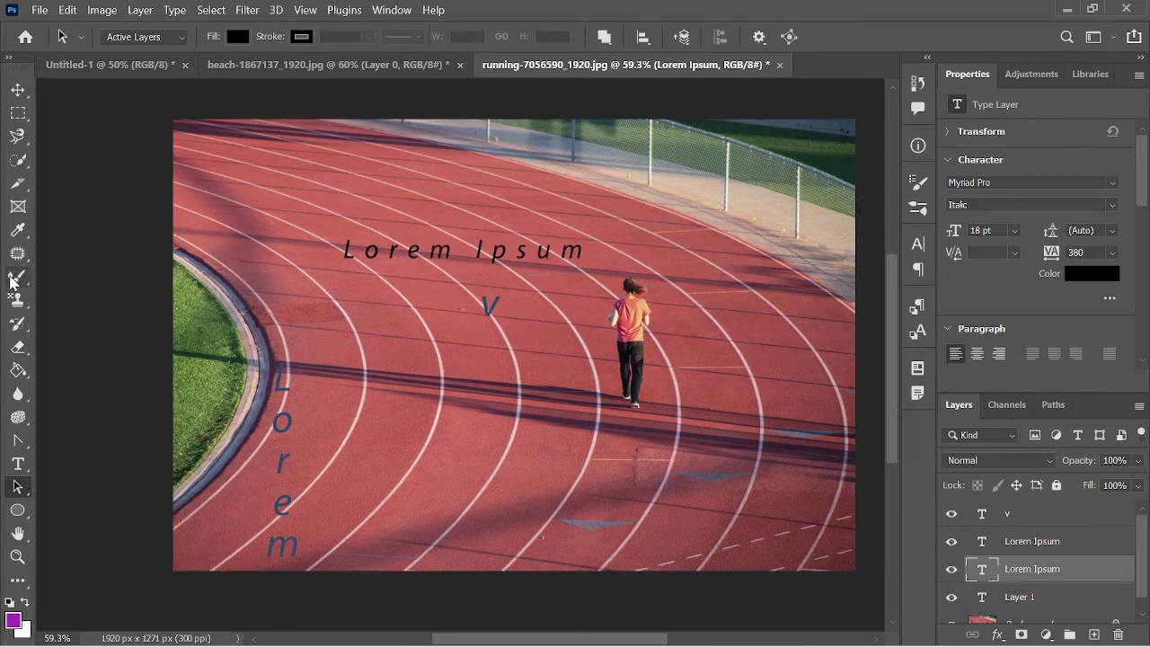
# - Draw a purple 509 px square over the vertical Lorem text on the left
pyautogui.click(27, 114)
pyautogui.click(27, 113)
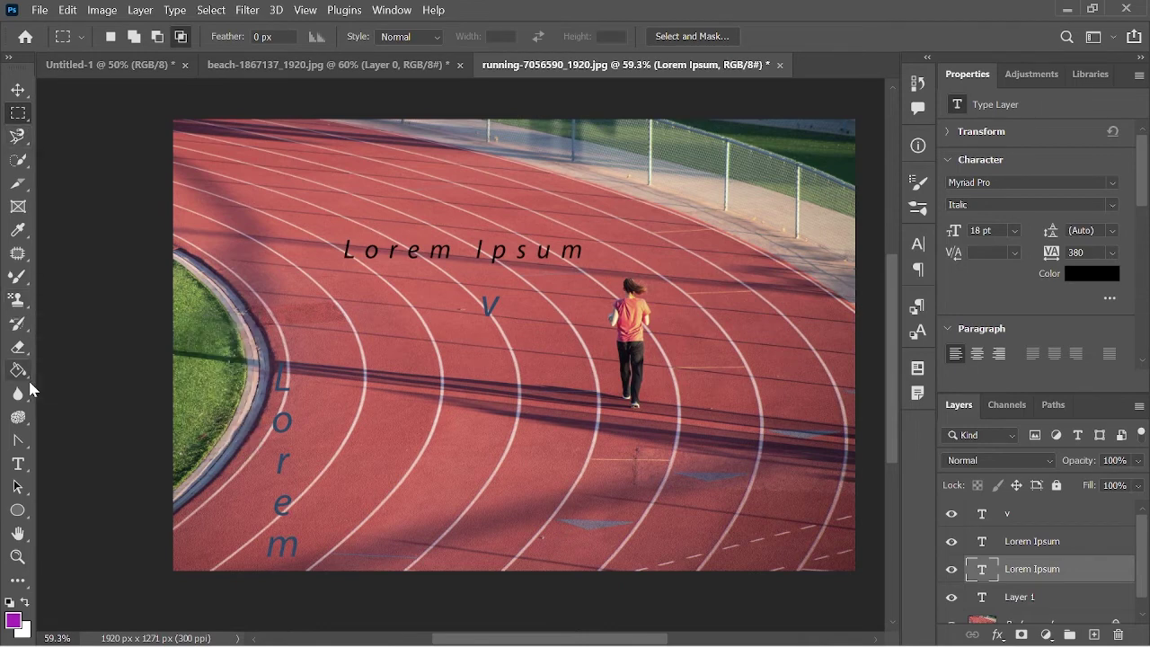
pyautogui.rightClick(17, 518)
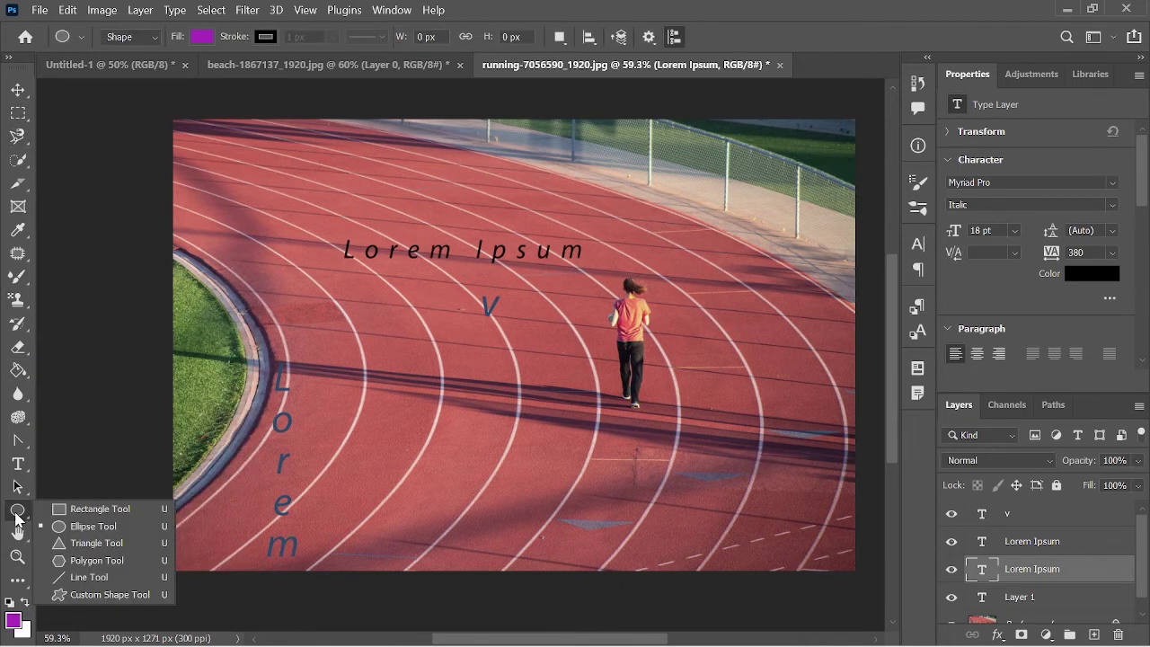
pyautogui.click(90, 511)
pyautogui.moveTo(284, 311); pyautogui.dragTo(476, 492)
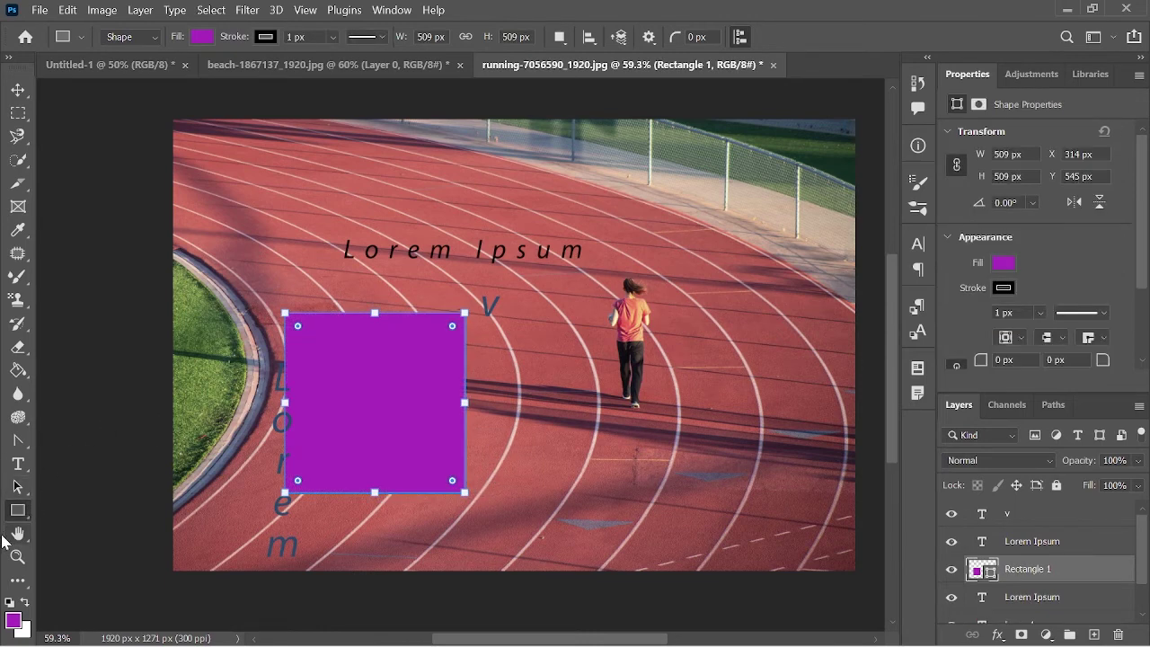
# - Draw a purple 512 px circle over the runner on the right
pyautogui.rightClick(17, 512)
pyautogui.click(93, 526)
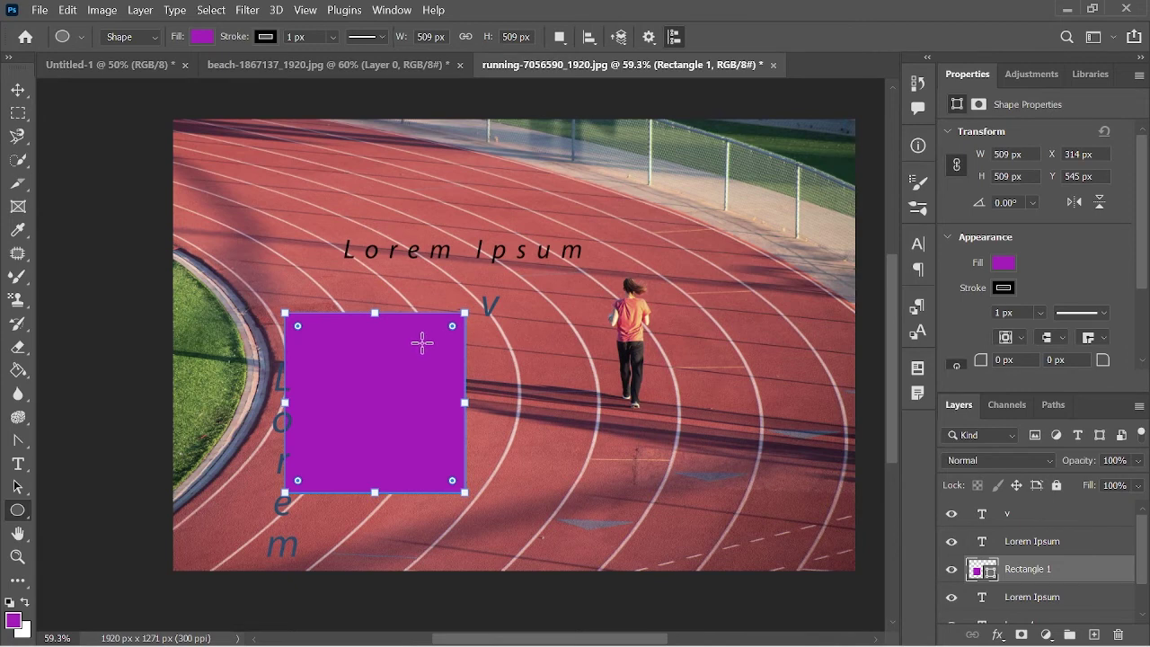
pyautogui.moveTo(573, 325); pyautogui.dragTo(782, 506)
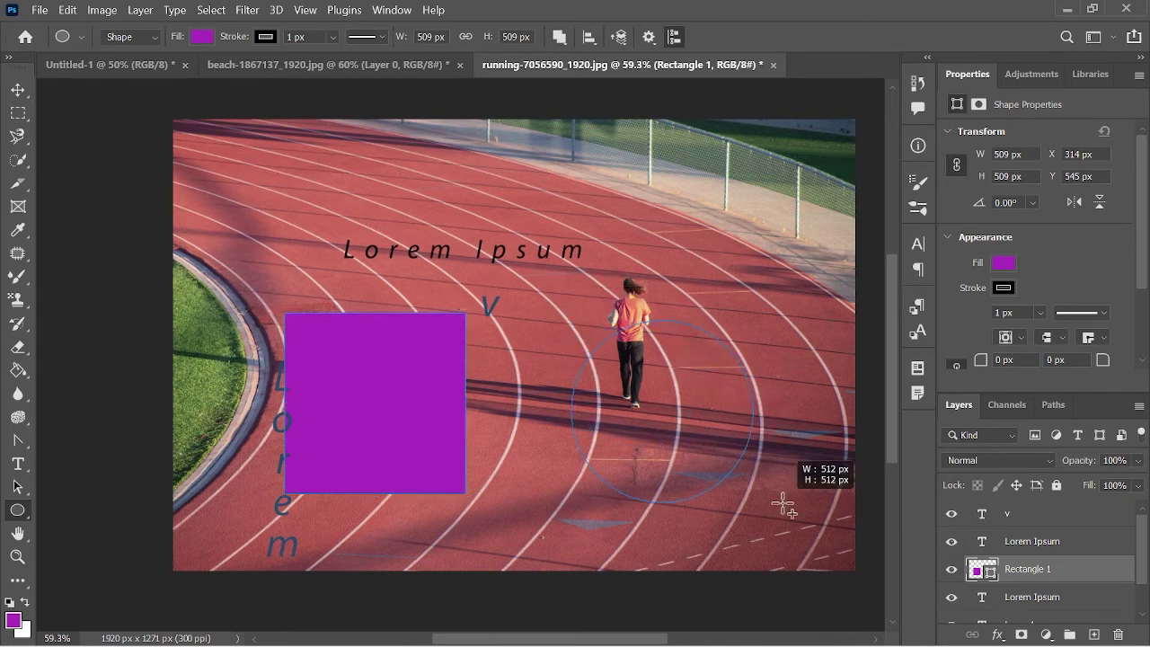
pyautogui.moveTo(782, 505); pyautogui.dragTo(783, 504)
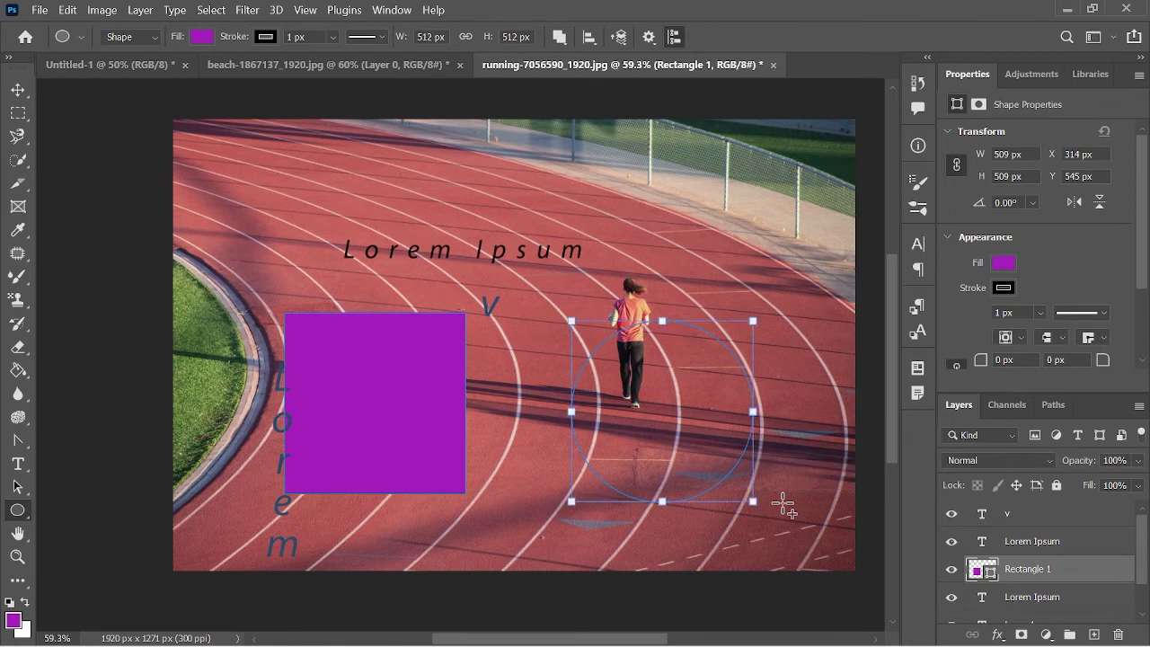
pyautogui.click(17, 488)
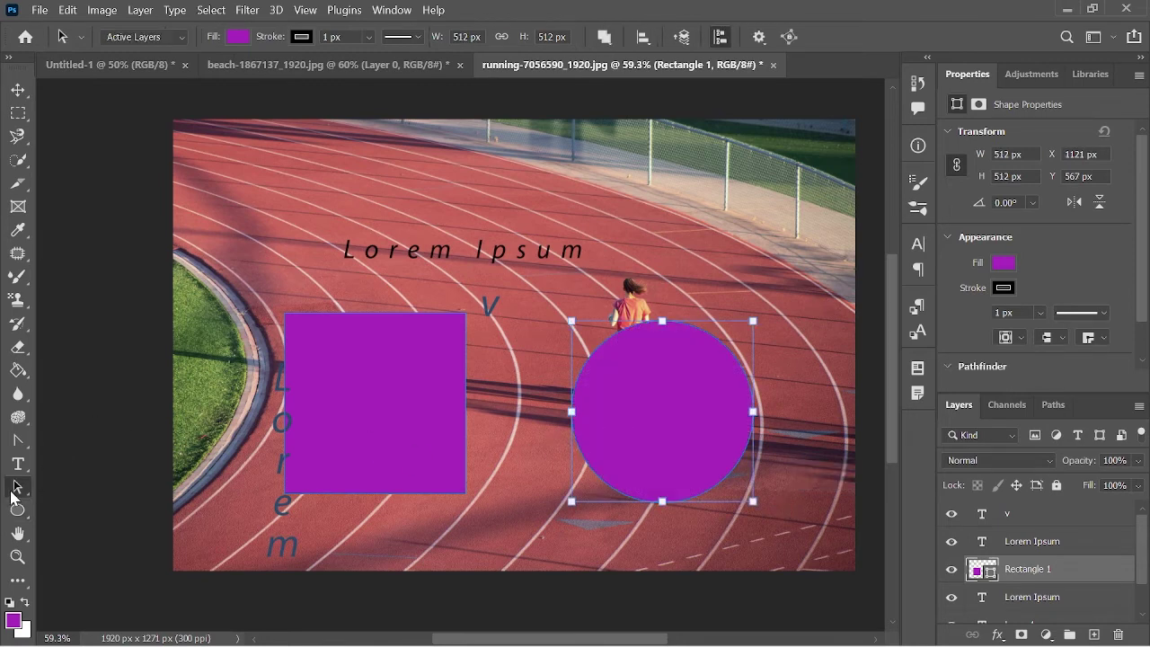
# - Move the purple square and circle so the circle overlaps the square's lower-right corner
pyautogui.moveTo(427, 368); pyautogui.dragTo(605, 321)
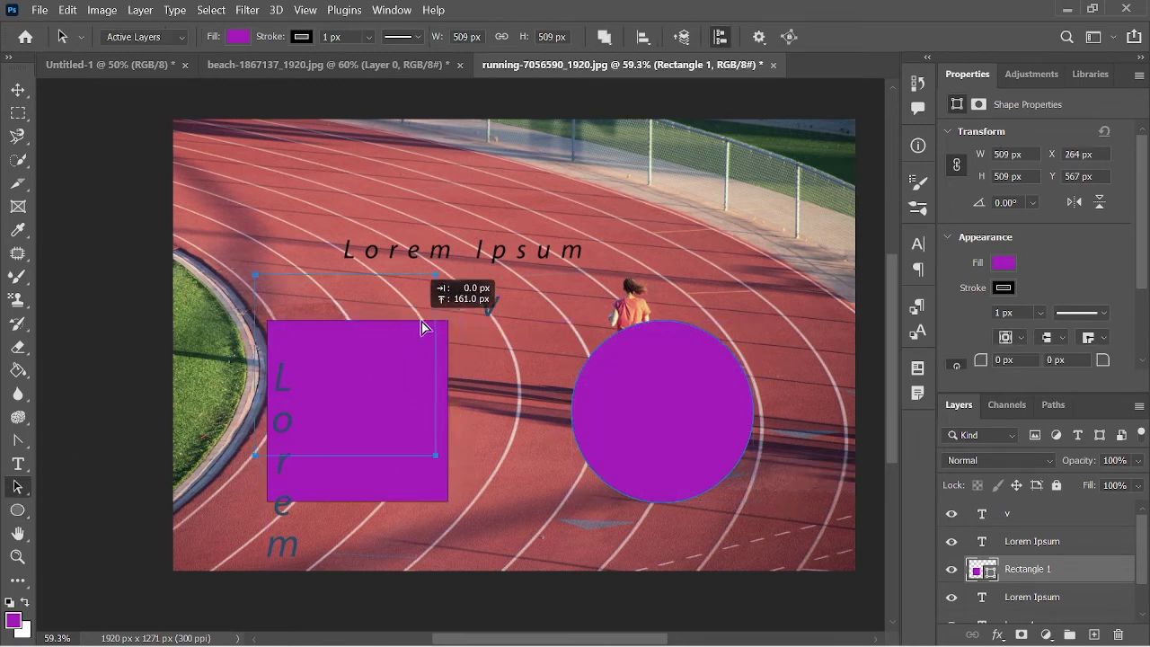
pyautogui.moveTo(674, 386); pyautogui.dragTo(395, 382)
pyautogui.moveTo(481, 394)
pyautogui.mouseDown()
pyautogui.moveTo(531, 384)
pyautogui.moveTo(732, 451)
pyautogui.mouseUp()
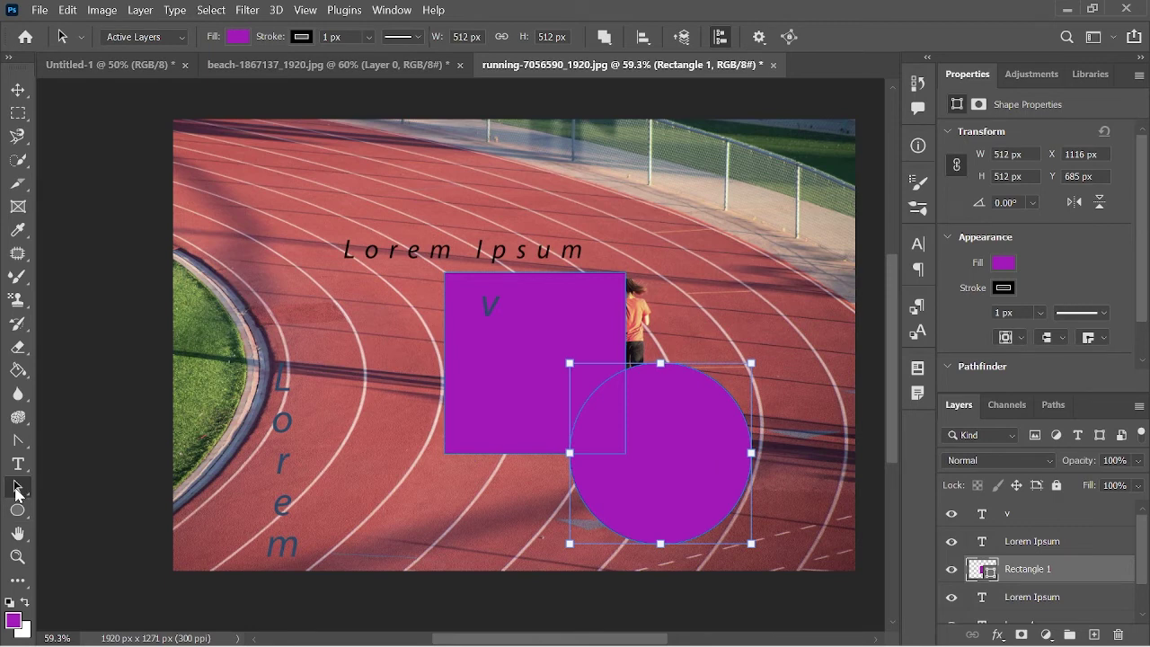
# - Pull the square's bottom-left anchor inward with the Direct Selection Tool
pyautogui.rightClick(17, 486)
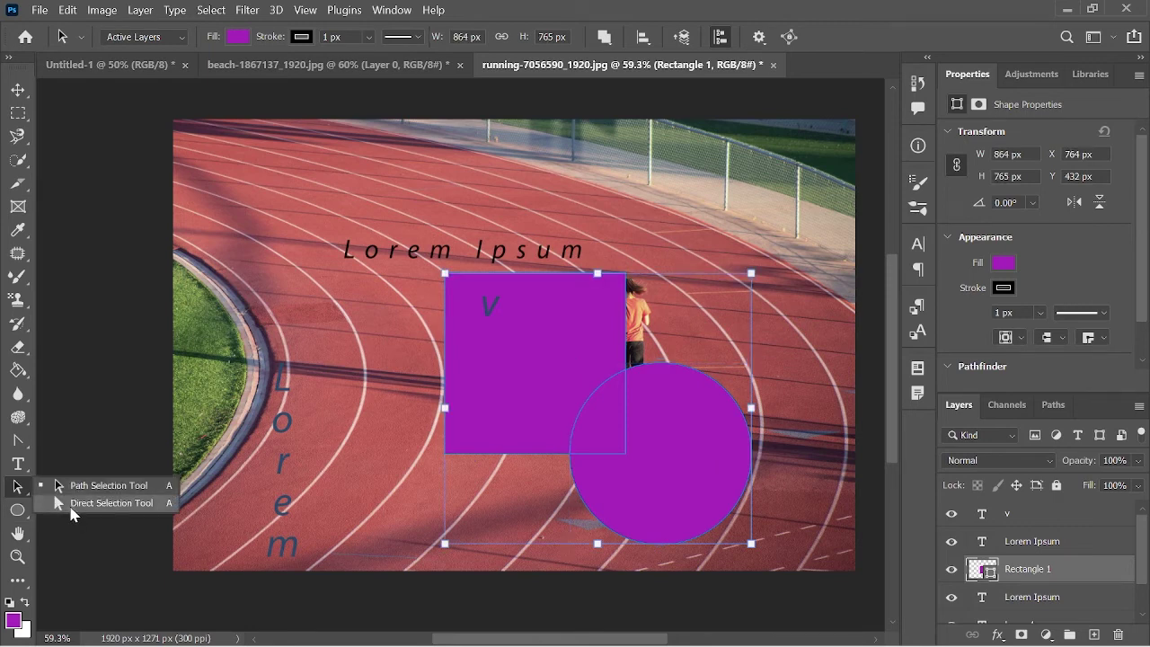
pyautogui.click(71, 507)
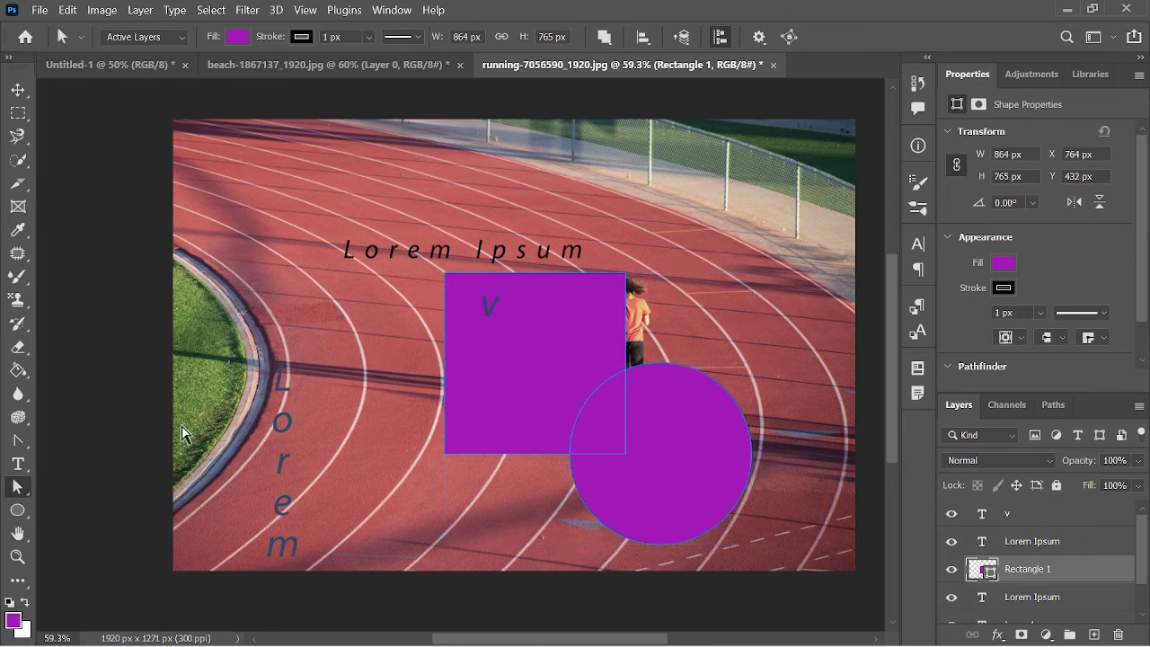
pyautogui.moveTo(445, 452)
pyautogui.mouseDown()
pyautogui.moveTo(517, 415)
pyautogui.moveTo(524, 351)
pyautogui.moveTo(473, 370)
pyautogui.moveTo(530, 397)
pyautogui.moveTo(549, 369)
pyautogui.moveTo(536, 361)
pyautogui.moveTo(449, 428)
pyautogui.moveTo(483, 395)
pyautogui.mouseUp()
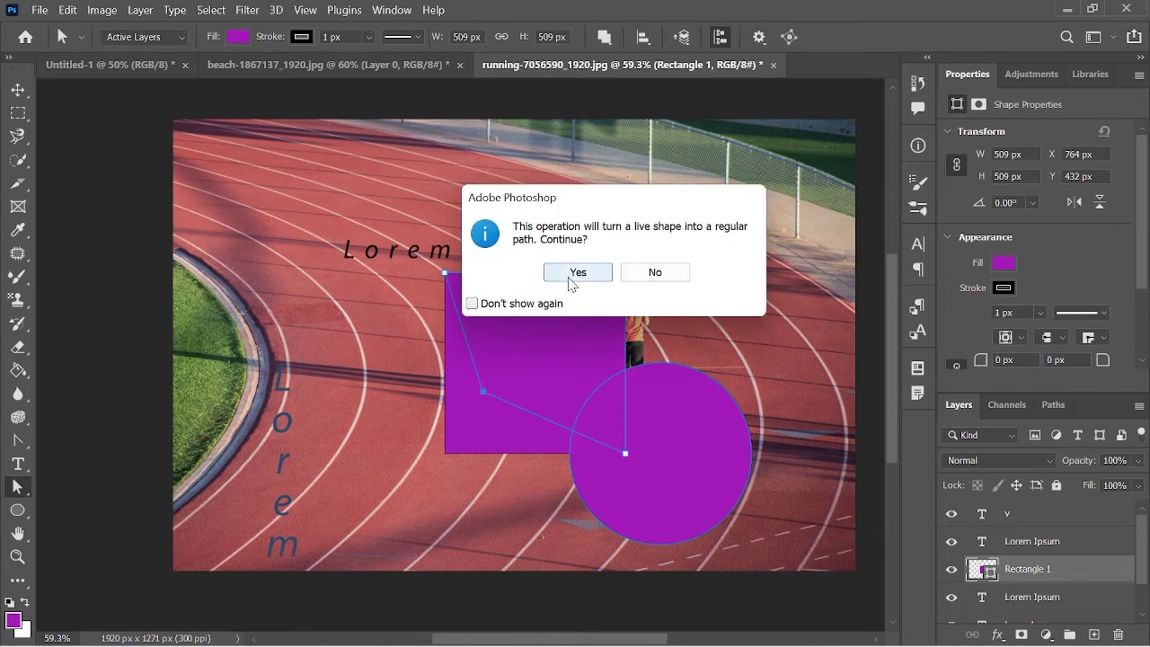
# - Convert the square to a path, drag its right-side corners toward the circle, and shift it down
pyautogui.click(571, 274)
pyautogui.moveTo(625, 272); pyautogui.dragTo(537, 361)
pyautogui.moveTo(626, 455); pyautogui.dragTo(532, 413)
pyautogui.rightClick(17, 485)
pyautogui.click(55, 485)
pyautogui.moveTo(505, 393)
pyautogui.mouseDown()
pyautogui.moveTo(513, 436)
pyautogui.moveTo(463, 467)
pyautogui.moveTo(552, 456)
pyautogui.mouseUp()
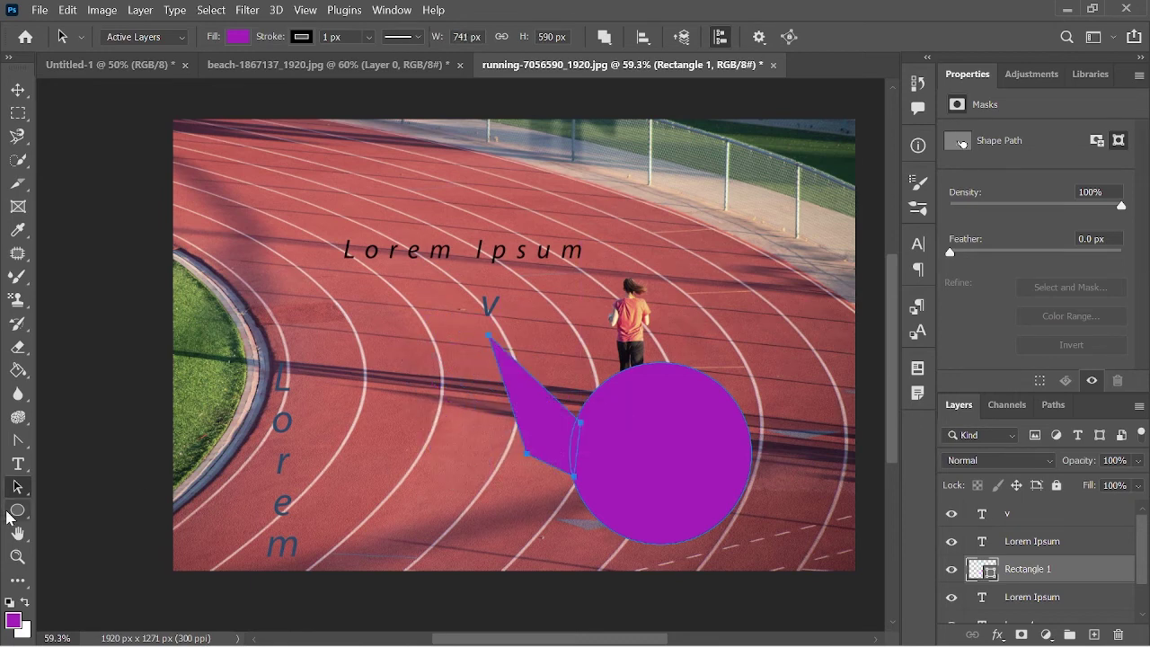
# - Move the purple shape right onto the vertical Lorem text
pyautogui.click(7, 510)
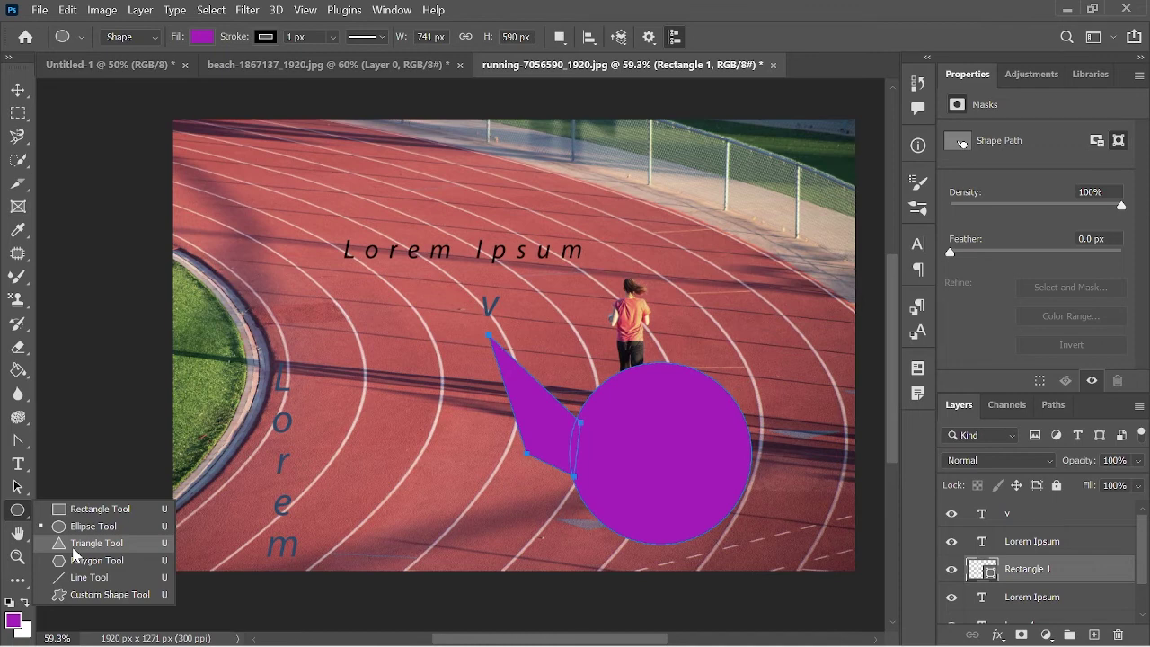
pyautogui.click(18, 488)
pyautogui.rightClick(18, 492)
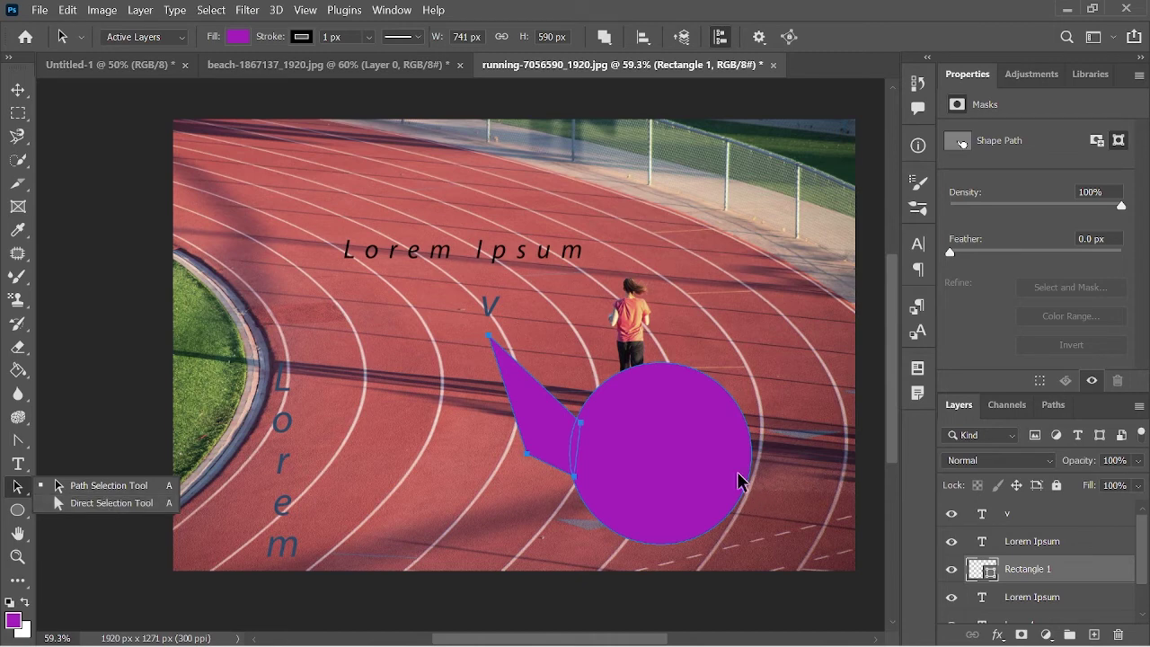
pyautogui.moveTo(555, 438)
pyautogui.mouseDown()
pyautogui.moveTo(310, 438)
pyautogui.moveTo(596, 439)
pyautogui.mouseUp()
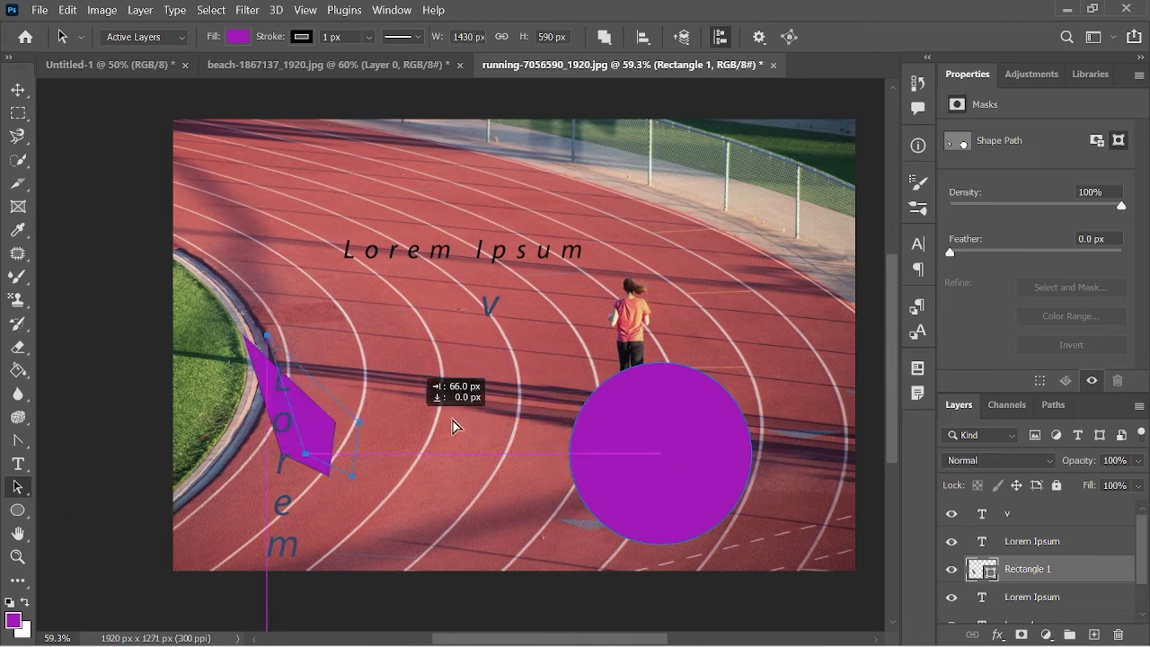
# - Drag the shape's anchors up-left and right into a large triangle away from the circle
pyautogui.rightClick(17, 485)
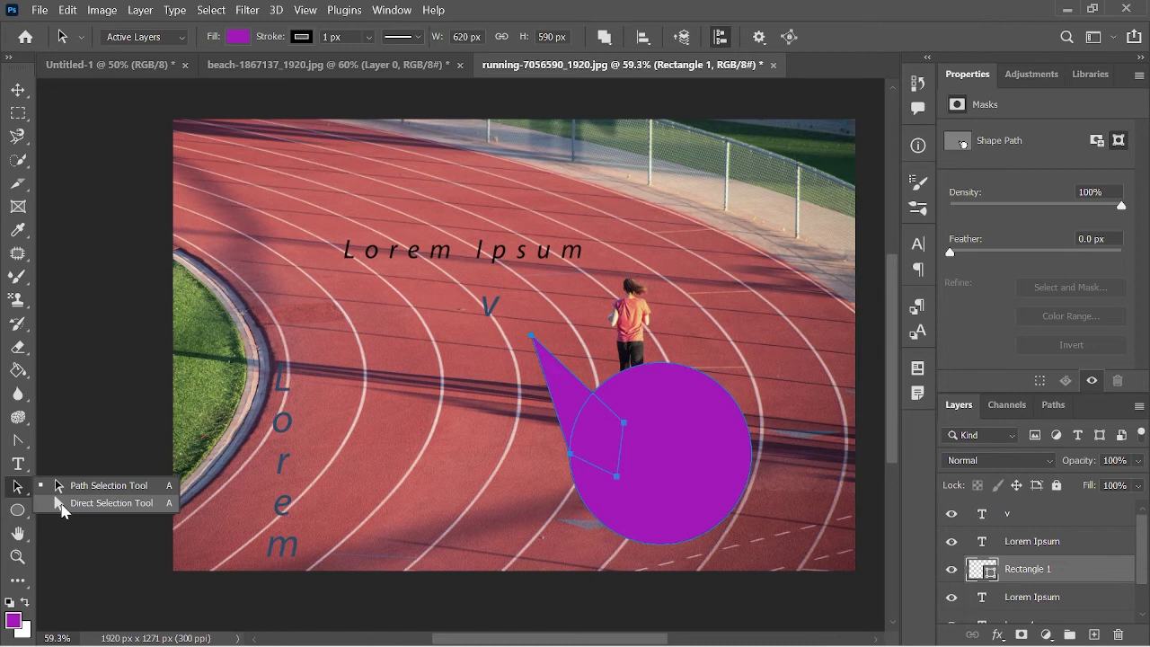
pyautogui.click(62, 505)
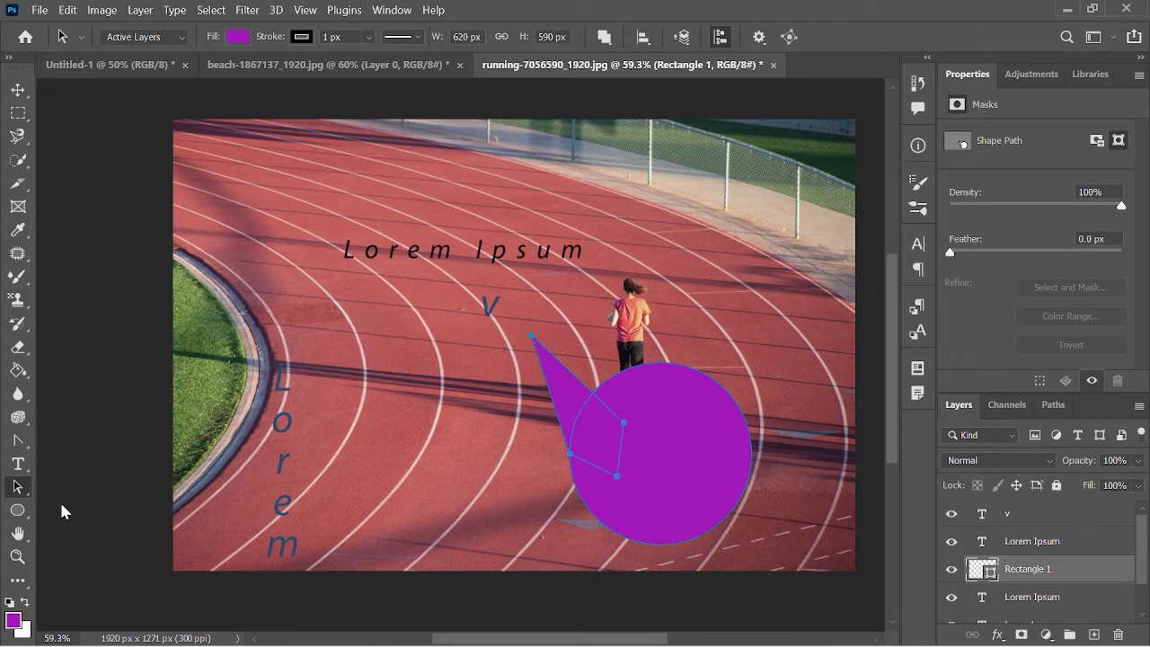
pyautogui.moveTo(534, 346); pyautogui.dragTo(374, 344)
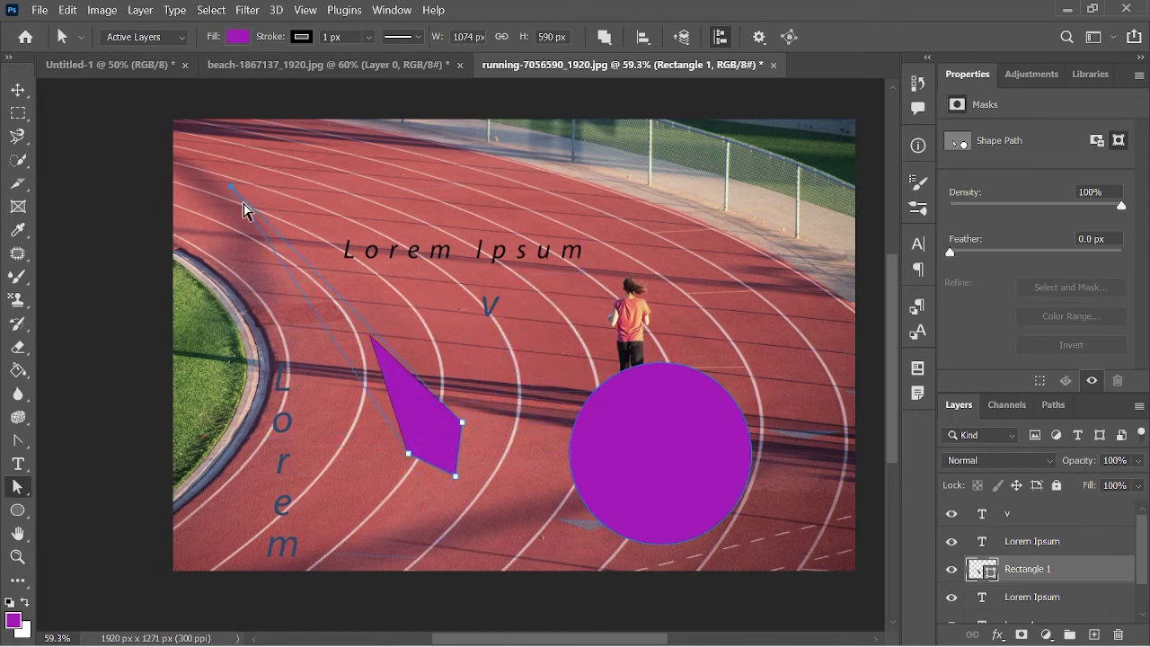
pyautogui.moveTo(301, 274); pyautogui.dragTo(232, 187)
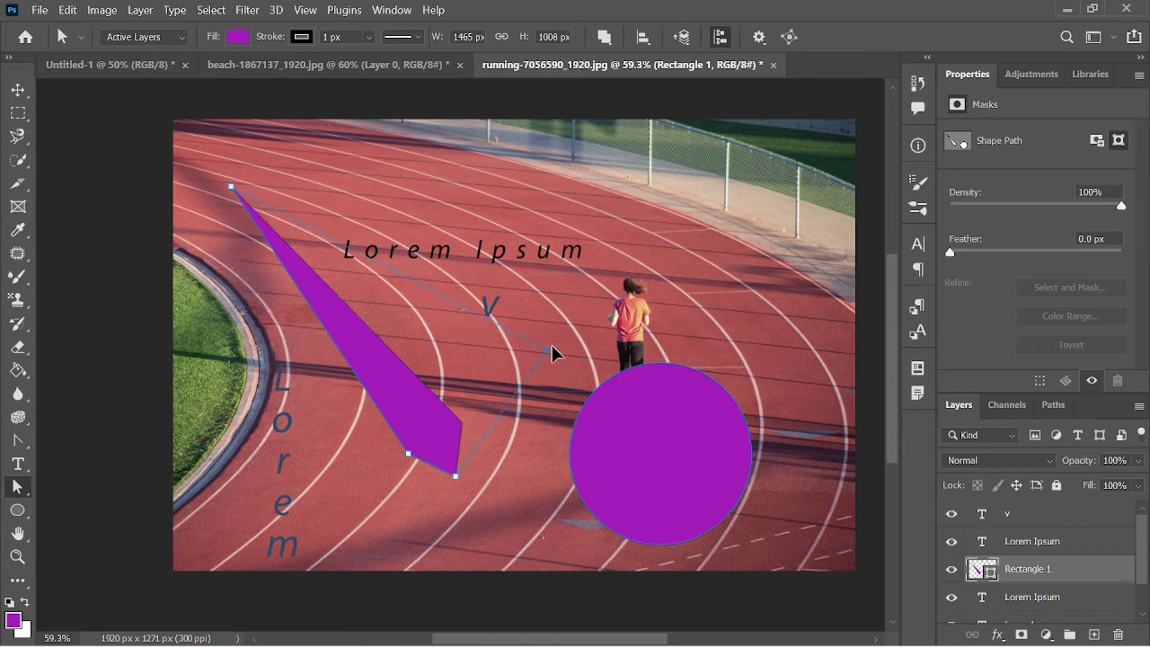
pyautogui.moveTo(460, 424); pyautogui.dragTo(569, 295)
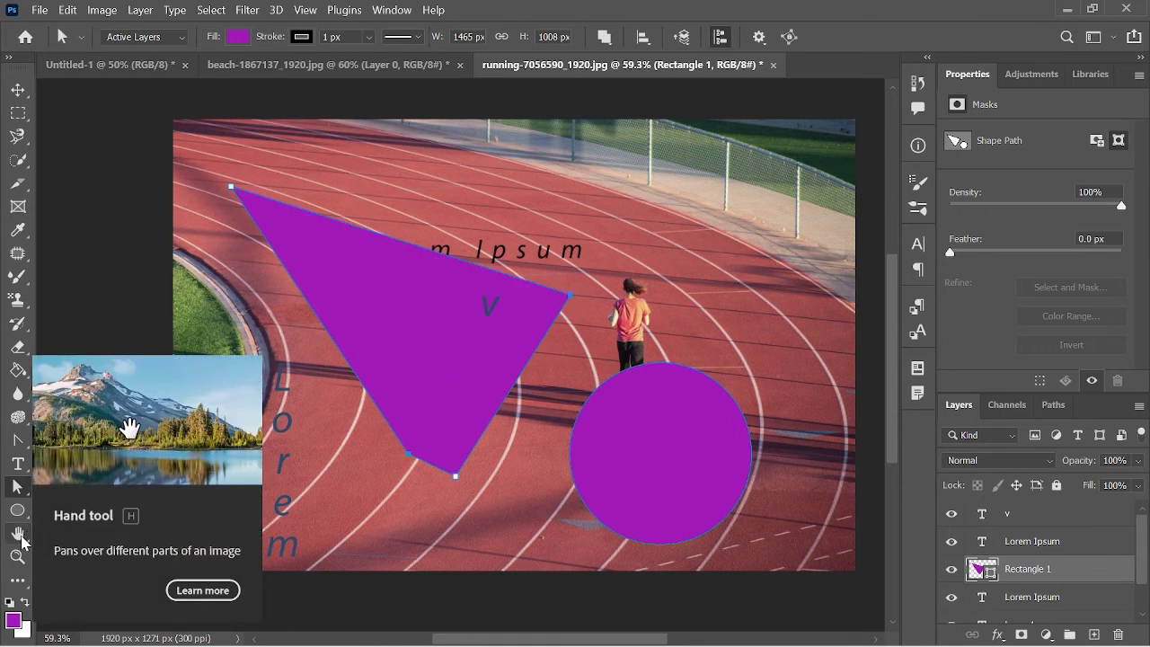
# - Pan around the track photo and rotate its canvas view
pyautogui.click(20, 536)
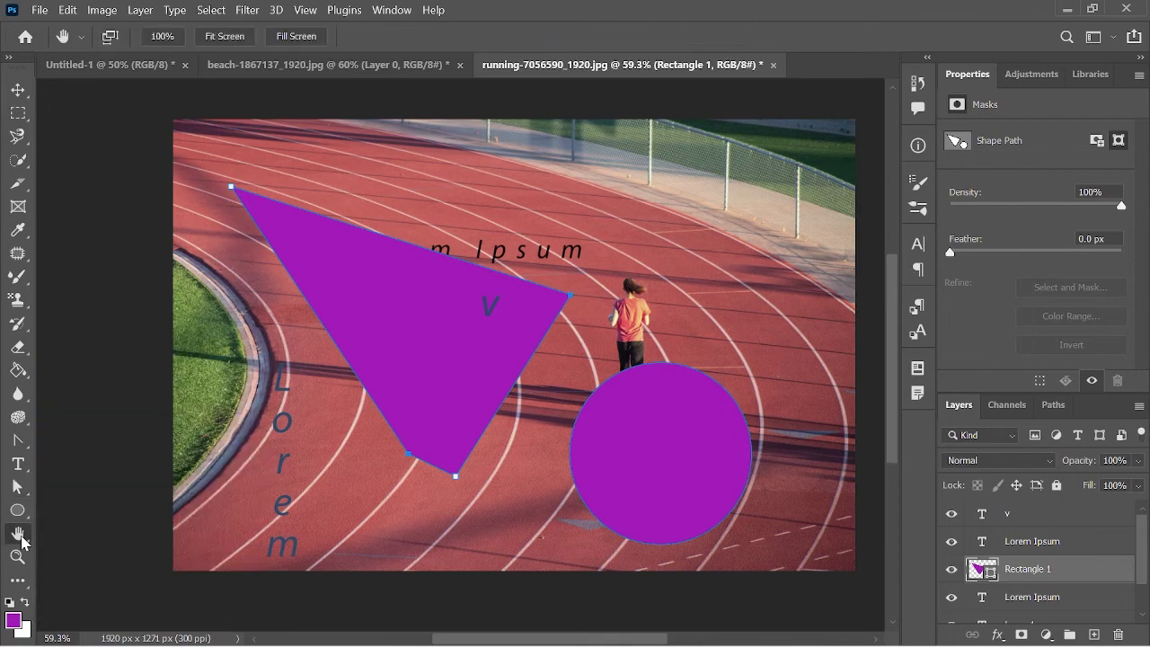
pyautogui.moveTo(604, 326)
pyautogui.mouseDown()
pyautogui.moveTo(500, 396)
pyautogui.moveTo(462, 372)
pyautogui.moveTo(375, 385)
pyautogui.moveTo(696, 398)
pyautogui.moveTo(624, 315)
pyautogui.moveTo(470, 316)
pyautogui.mouseUp()
pyautogui.rightClick(19, 538)
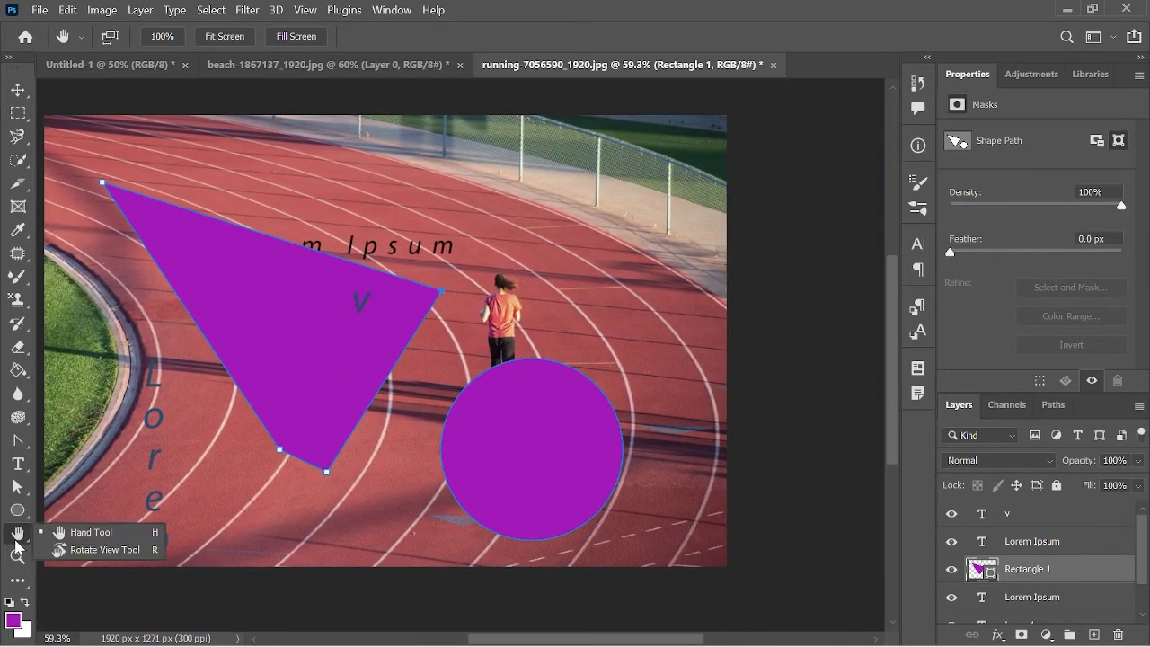
pyautogui.moveTo(216, 403)
pyautogui.mouseDown()
pyautogui.moveTo(636, 320)
pyautogui.moveTo(475, 333)
pyautogui.moveTo(508, 395)
pyautogui.moveTo(684, 481)
pyautogui.mouseUp()
pyautogui.moveTo(497, 392)
pyautogui.mouseDown()
pyautogui.moveTo(425, 308)
pyautogui.moveTo(379, 290)
pyautogui.mouseUp()
pyautogui.rightClick(20, 536)
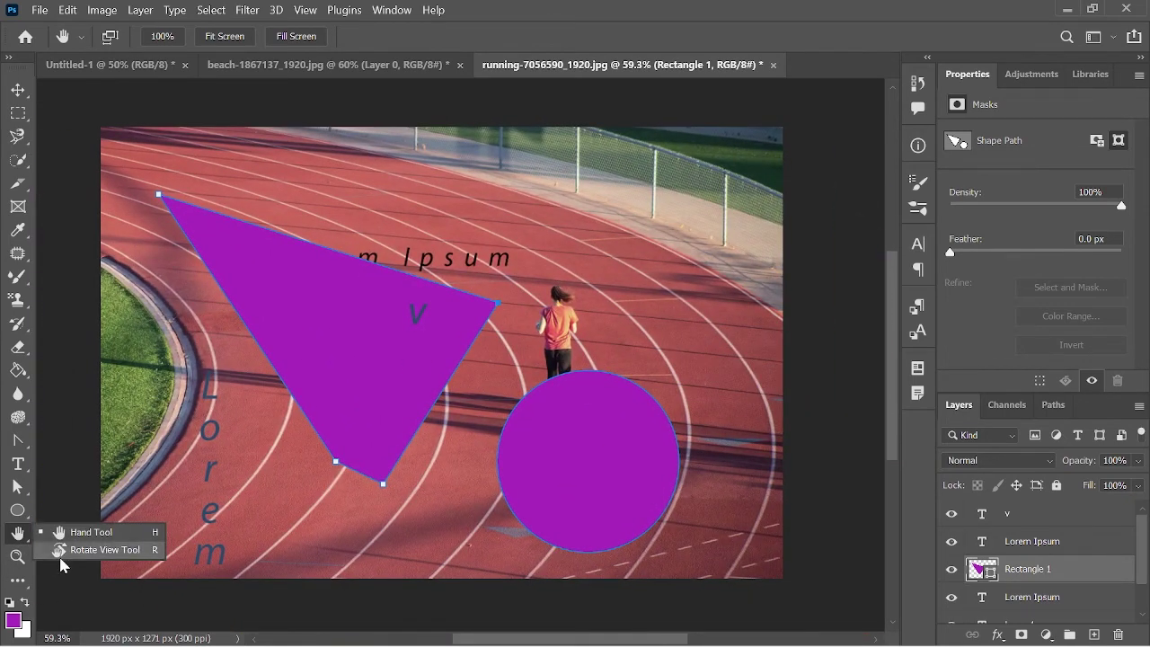
pyautogui.click(61, 555)
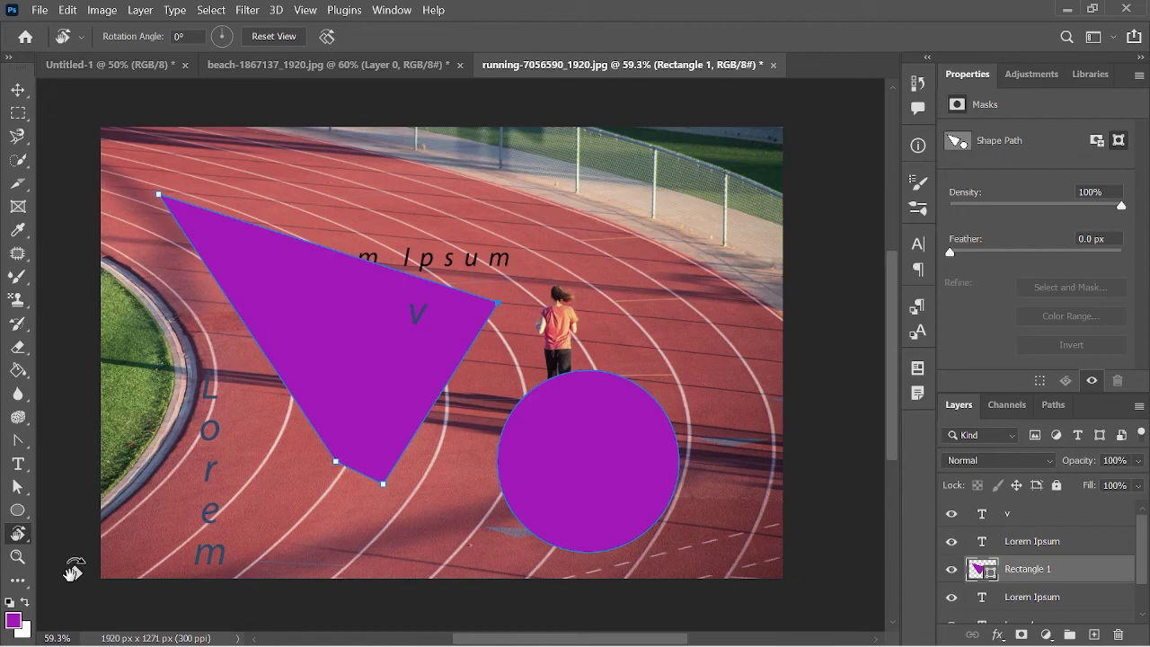
pyautogui.moveTo(211, 518)
pyautogui.mouseDown()
pyautogui.moveTo(529, 524)
pyautogui.moveTo(393, 450)
pyautogui.moveTo(418, 480)
pyautogui.moveTo(326, 441)
pyautogui.moveTo(596, 410)
pyautogui.moveTo(350, 428)
pyautogui.mouseUp()
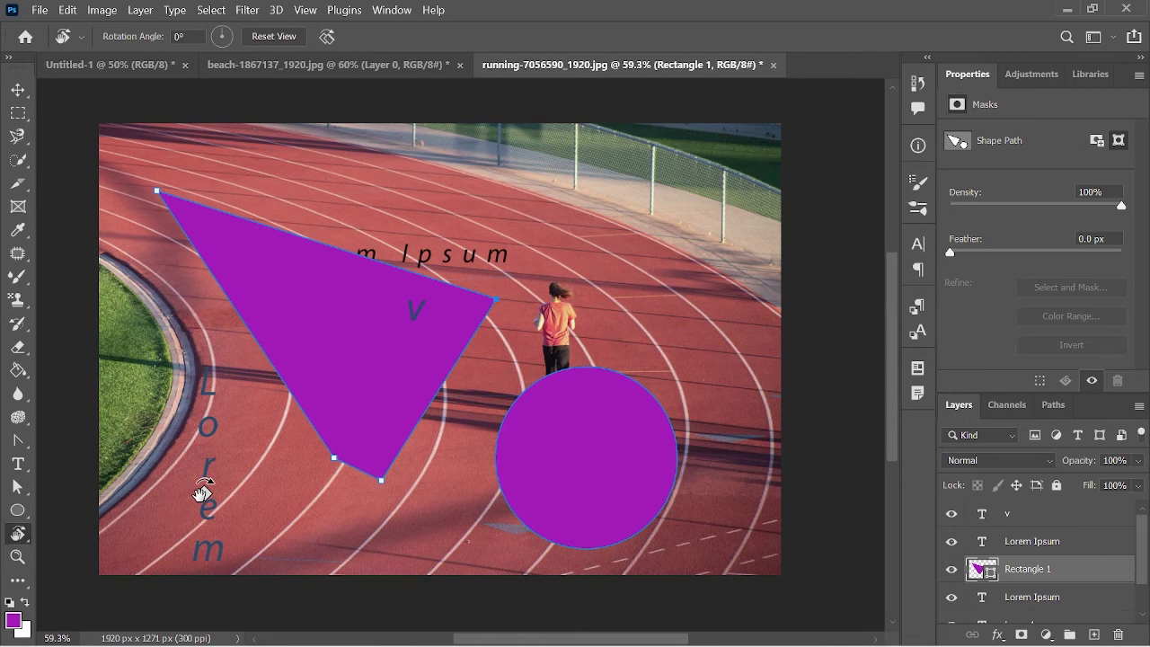
# - Zoom in on the purple triangle to 200%, then fit the whole image on screen
pyautogui.rightClick(22, 537)
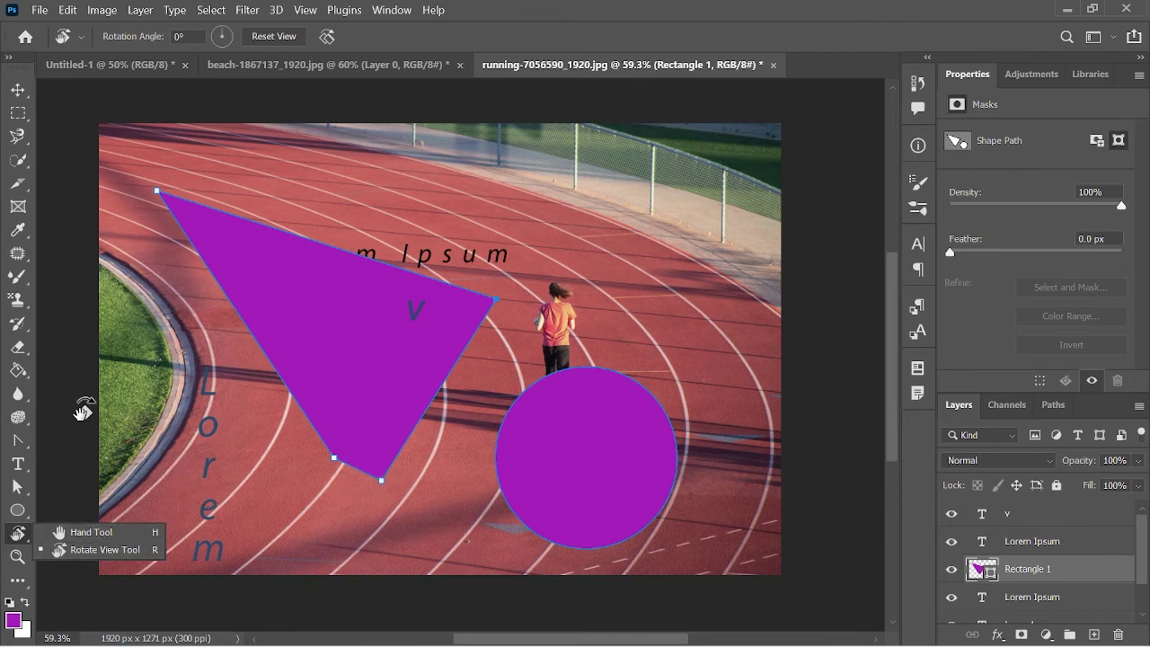
pyautogui.press('v')
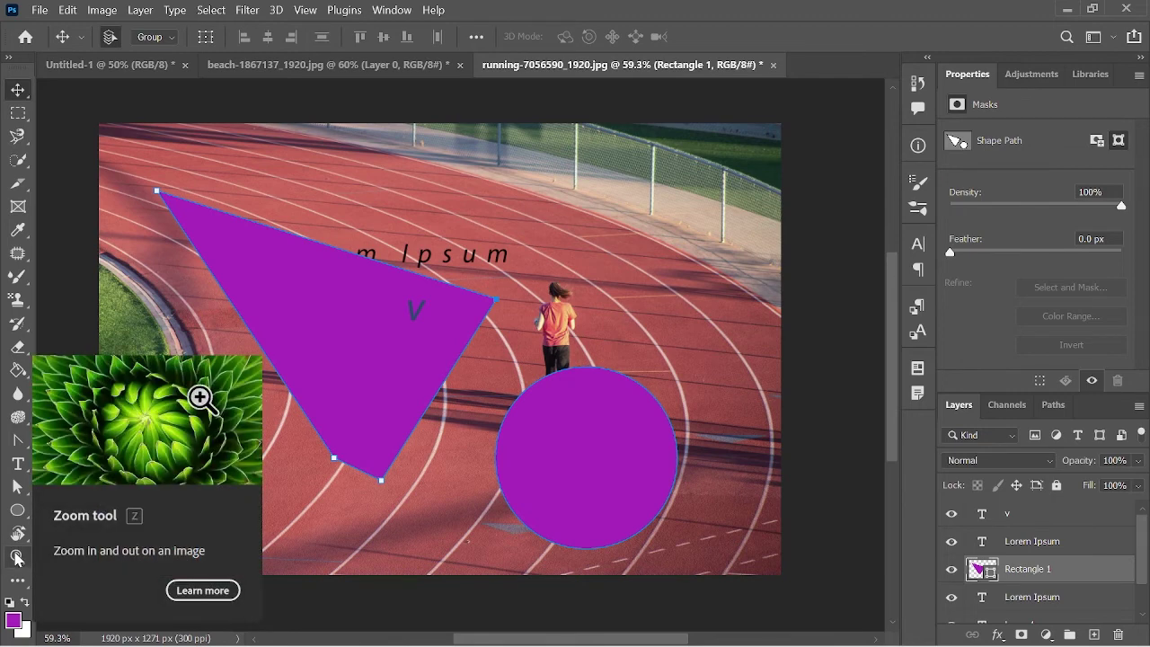
pyautogui.press('z')
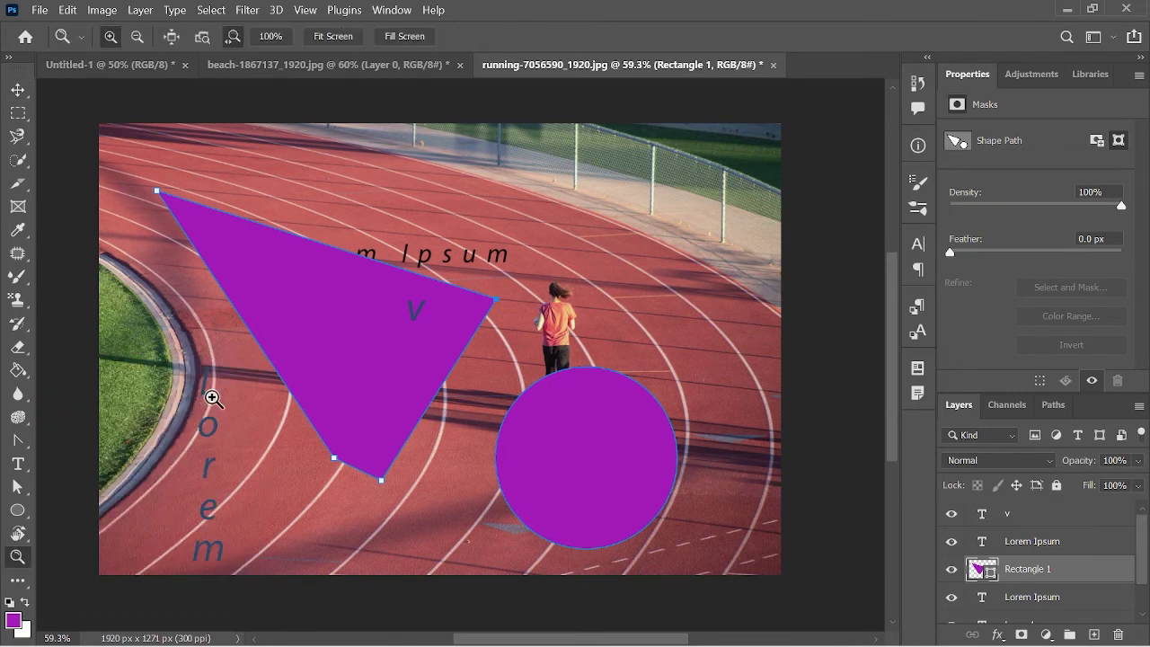
pyautogui.click(334, 302)
pyautogui.click(334, 302)
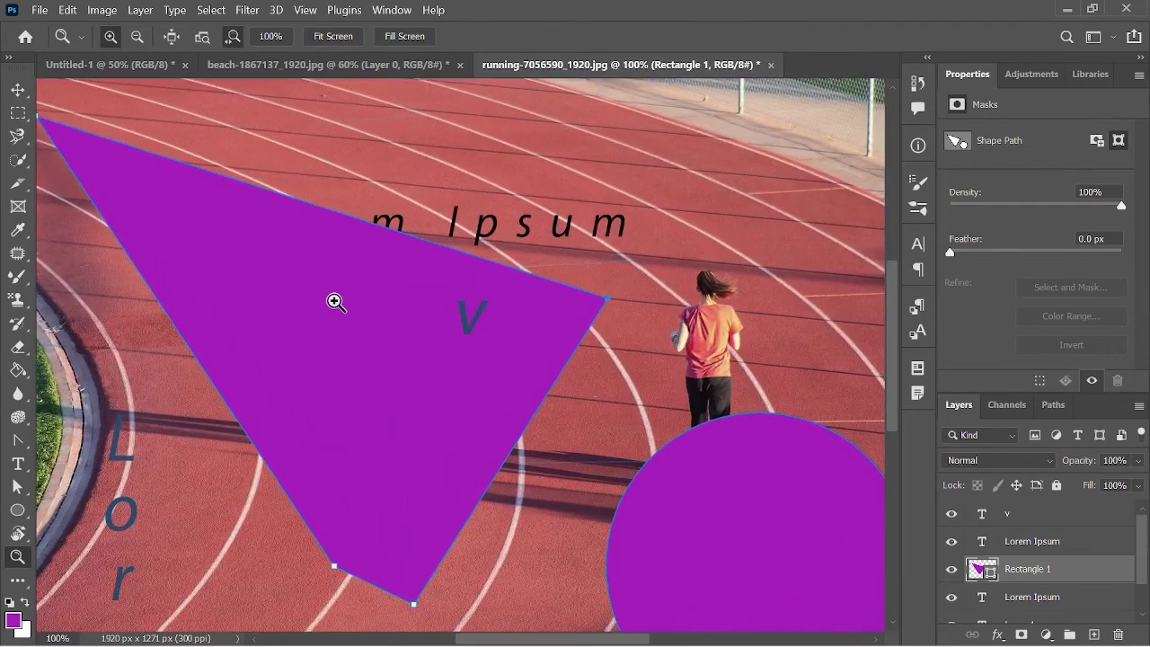
pyautogui.click(334, 302)
pyautogui.rightClick(334, 302)
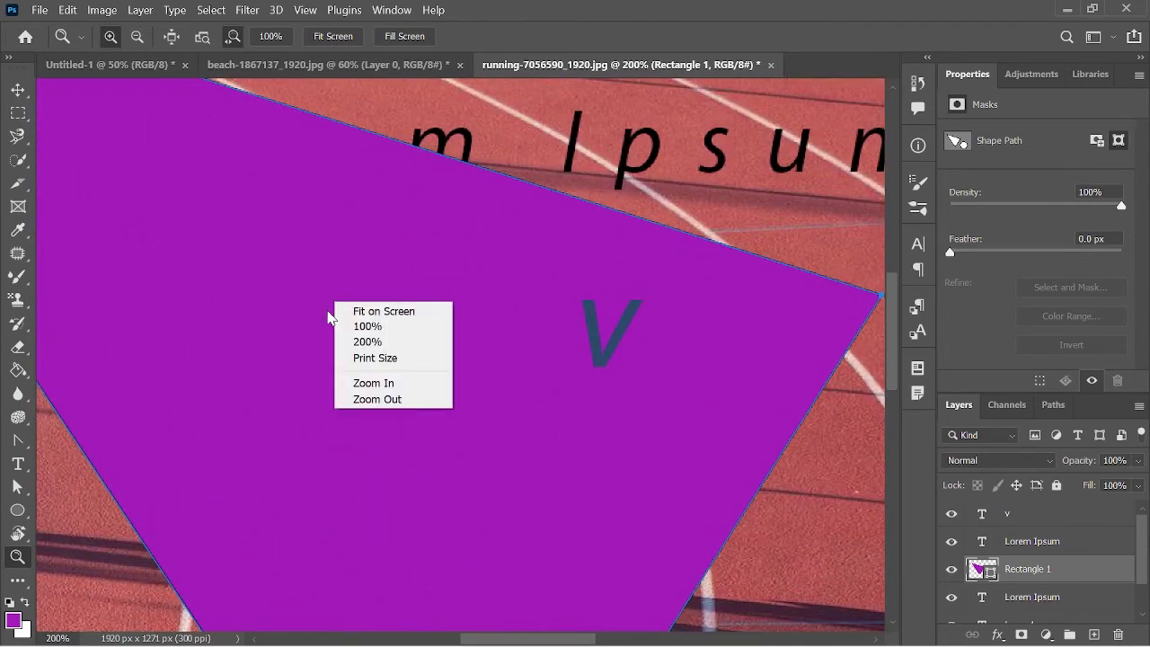
pyautogui.click(328, 314)
pyautogui.rightClick(358, 320)
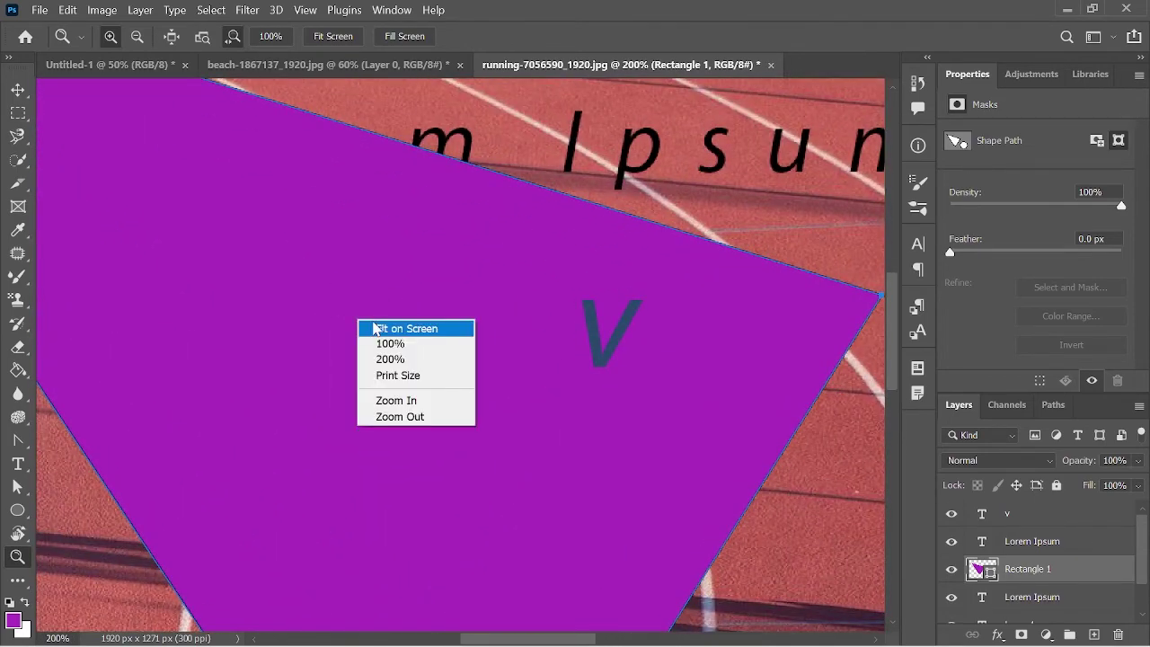
pyautogui.click(395, 332)
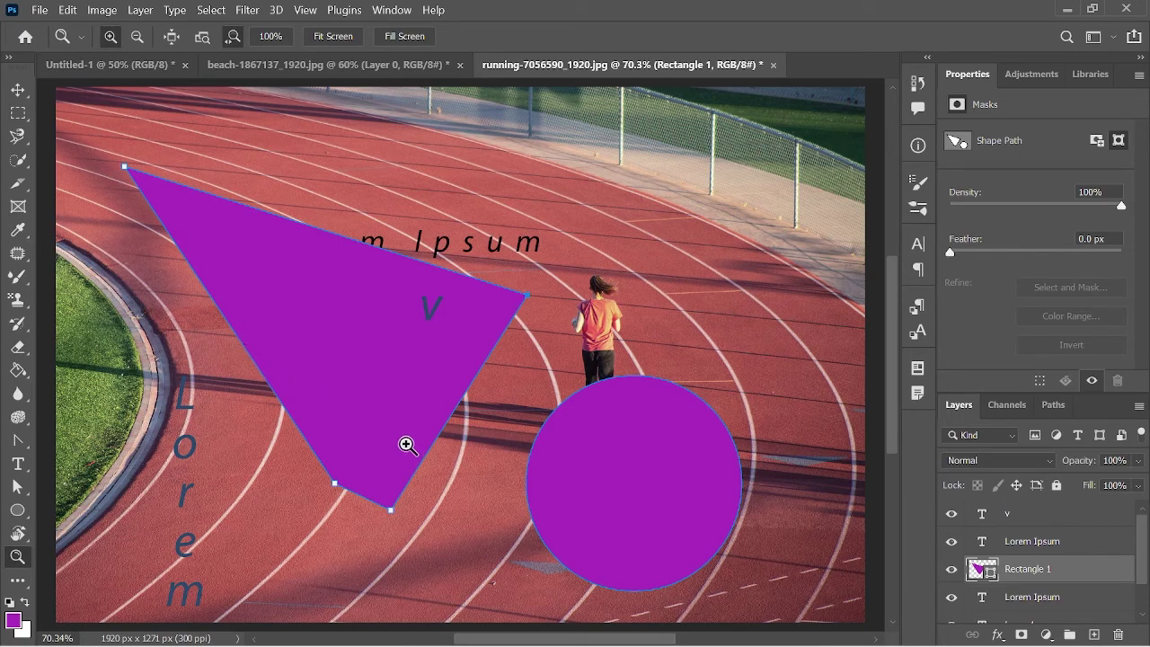
# - Zoom out and scroll around, ending with the blank Untitled-1 canvas active
pyautogui.keyDown('alt'); pyautogui.click(418, 388); pyautogui.keyUp('alt')
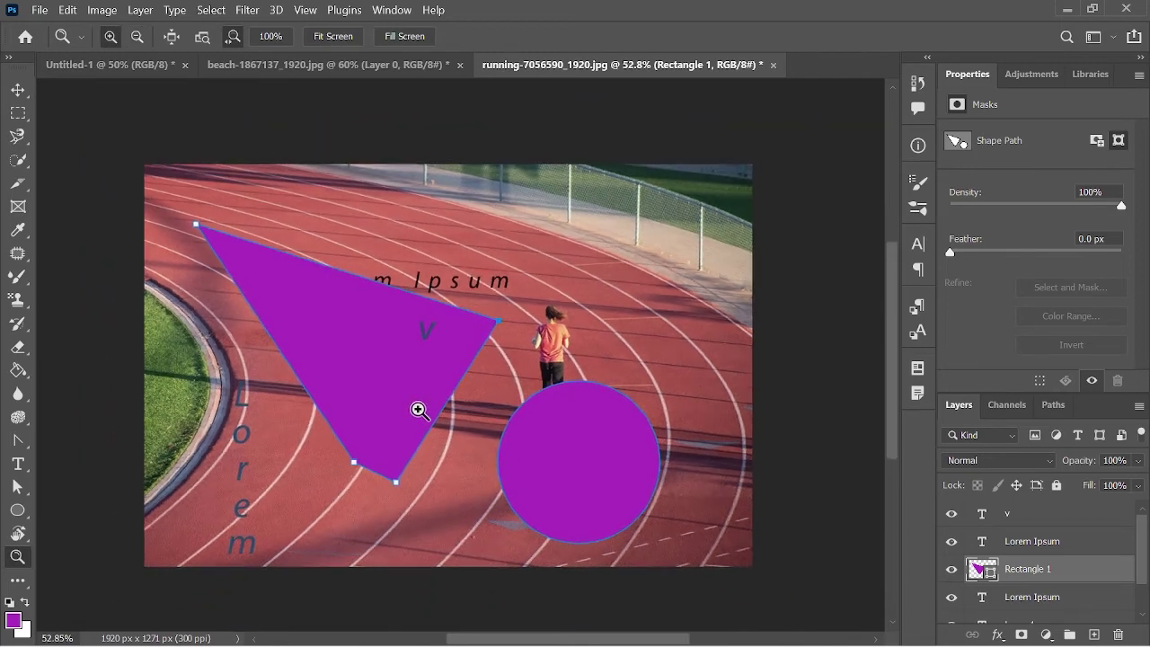
pyautogui.scroll(-2, 404, 440)
pyautogui.scroll(2, 401, 451)
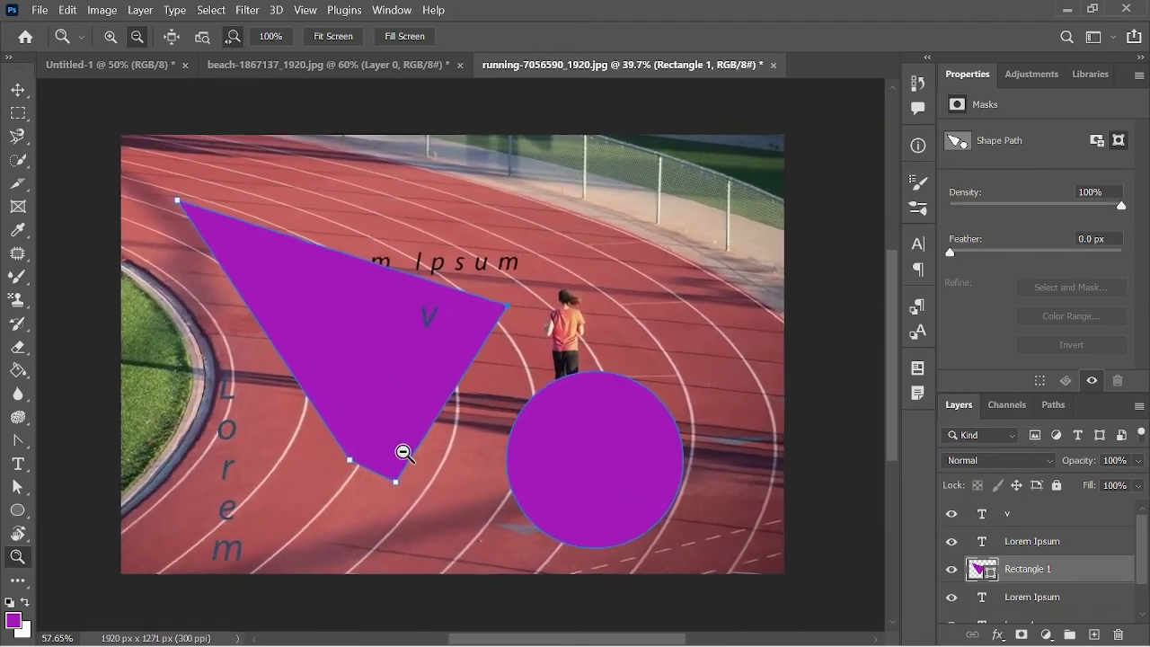
pyautogui.scroll(2, 400, 458)
pyautogui.scroll(-1, 401, 458)
pyautogui.scroll(-1, 400, 458)
pyautogui.scroll(-1, 400, 458)
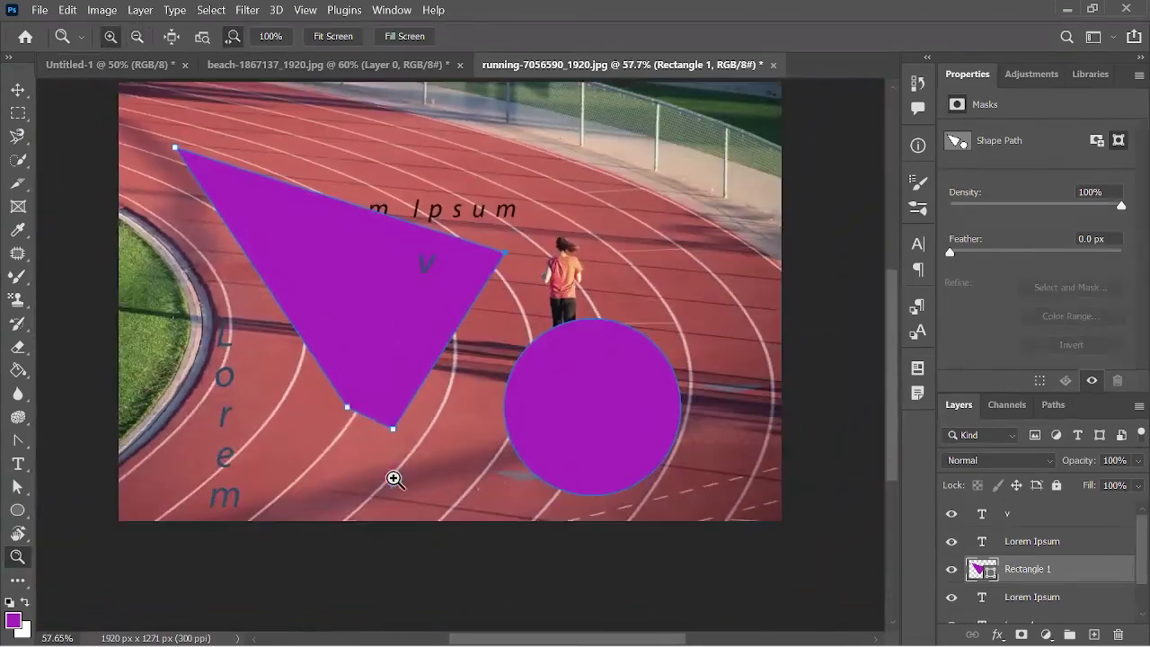
pyautogui.scroll(2, 417, 441)
pyautogui.scroll(4, 410, 457)
pyautogui.scroll(2, 390, 411)
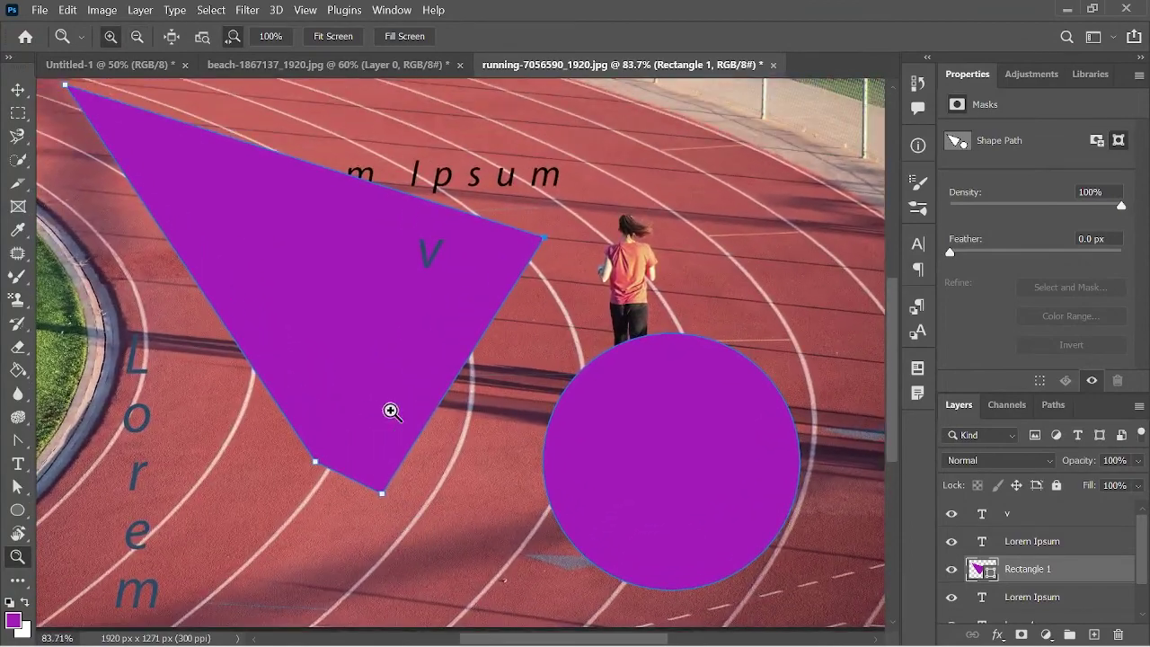
pyautogui.scroll(1, 442, 402)
pyautogui.scroll(1, 422, 422)
pyautogui.scroll(1, 467, 440)
pyautogui.scroll(1, 445, 454)
pyautogui.scroll(-1, 436, 460)
pyautogui.scroll(-1, 431, 462)
pyautogui.scroll(-1, 427, 461)
pyautogui.scroll(1, 425, 462)
pyautogui.scroll(1, 424, 464)
pyautogui.scroll(1, 423, 466)
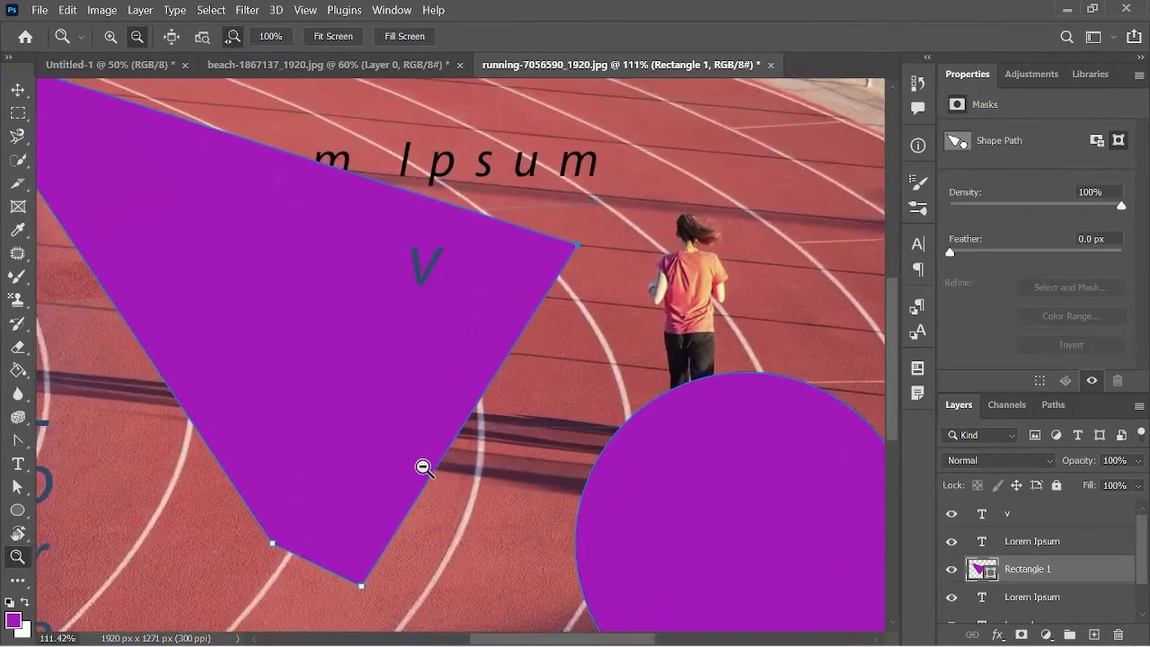
pyautogui.scroll(-1, 423, 468)
pyautogui.scroll(-1, 419, 485)
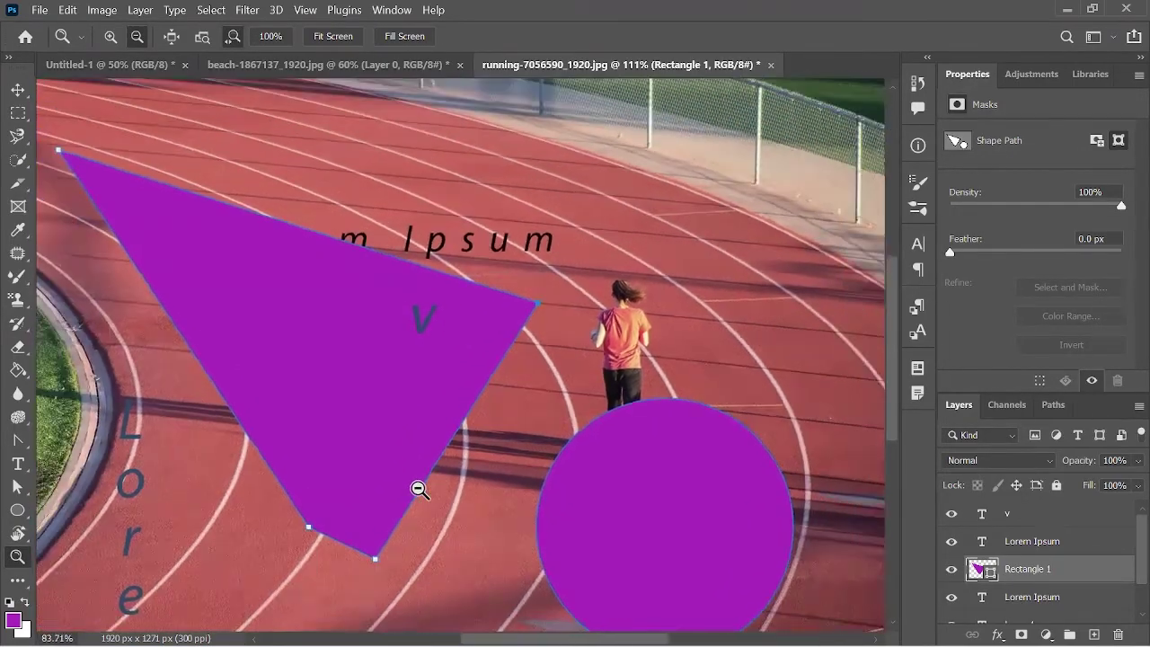
pyautogui.scroll(-1, 418, 485)
pyautogui.scroll(-1, 419, 490)
pyautogui.scroll(-1, 419, 493)
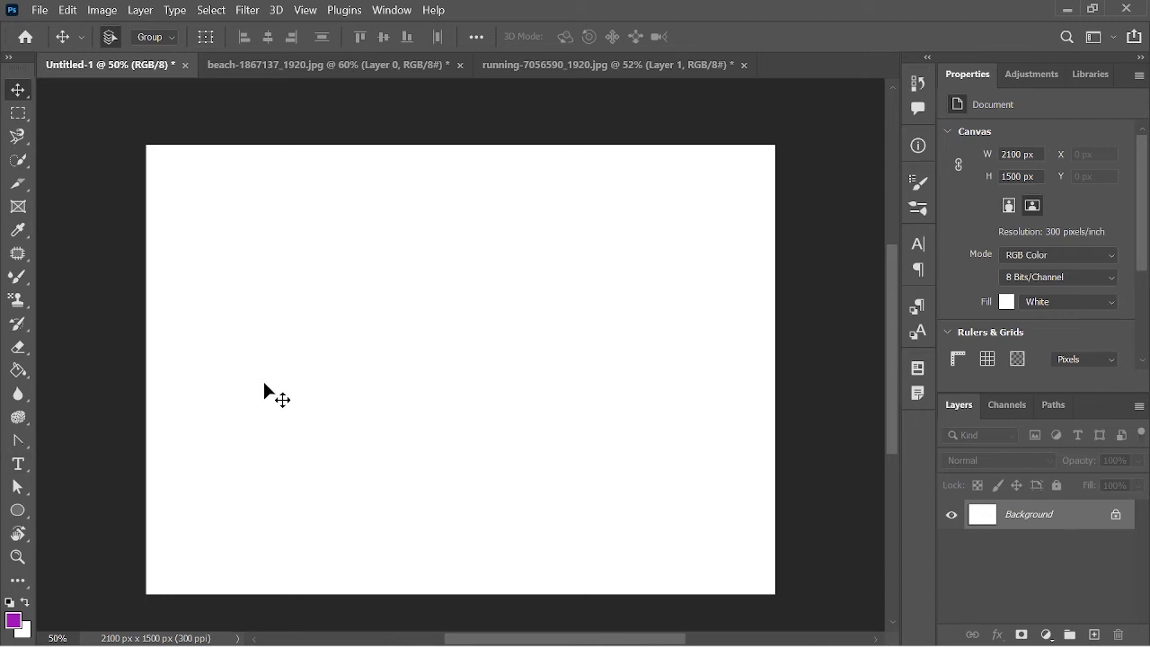
# - Shift-drag a solid purple 518 px circle on a new Ellipse 1 layer at the canvas's top-left
pyautogui.press('u')
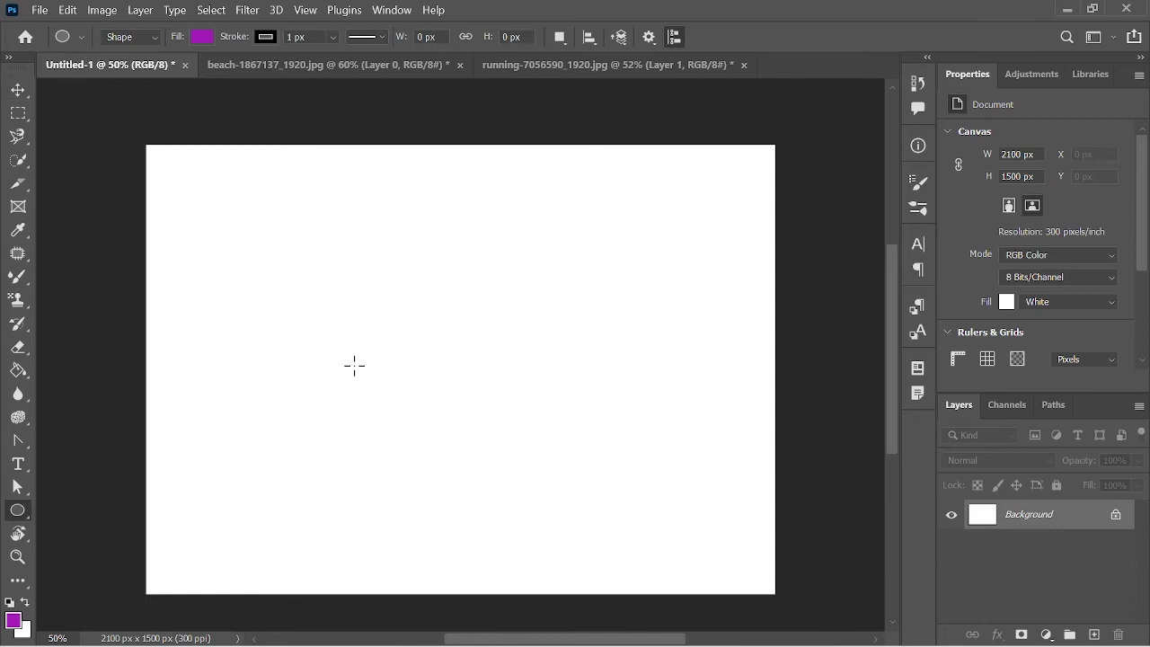
pyautogui.rightClick(18, 510)
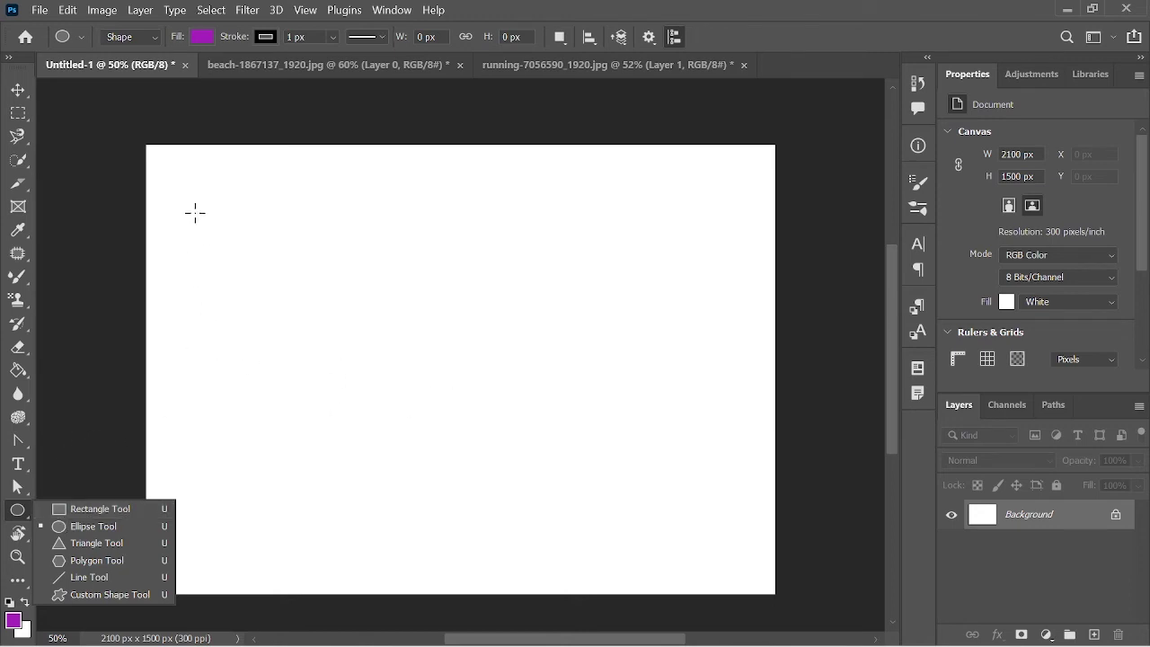
pyautogui.moveTo(195, 213); pyautogui.dragTo(310, 331)
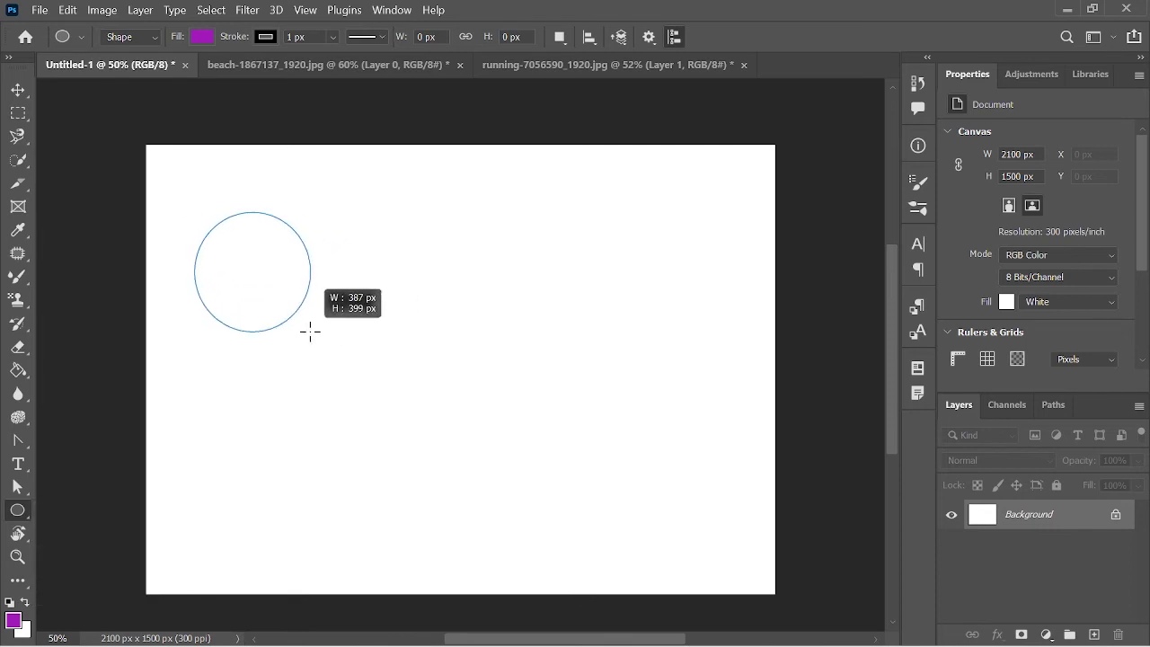
pyautogui.moveTo(310, 331); pyautogui.dragTo(313, 332)
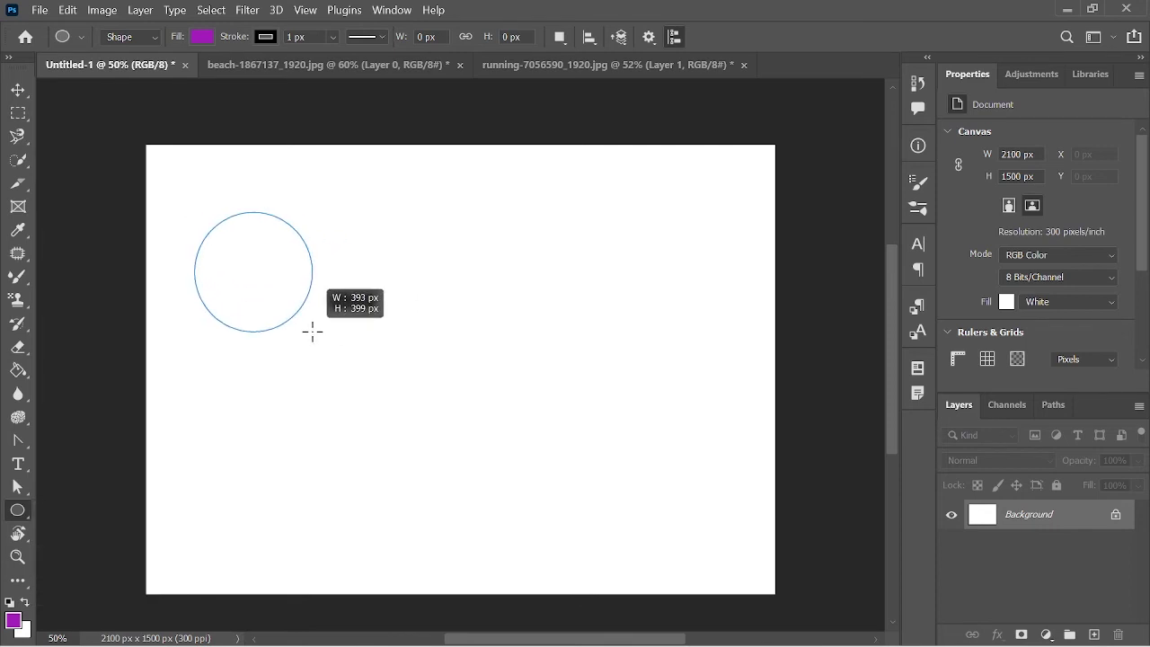
pyautogui.moveTo(313, 332); pyautogui.dragTo(314, 333)
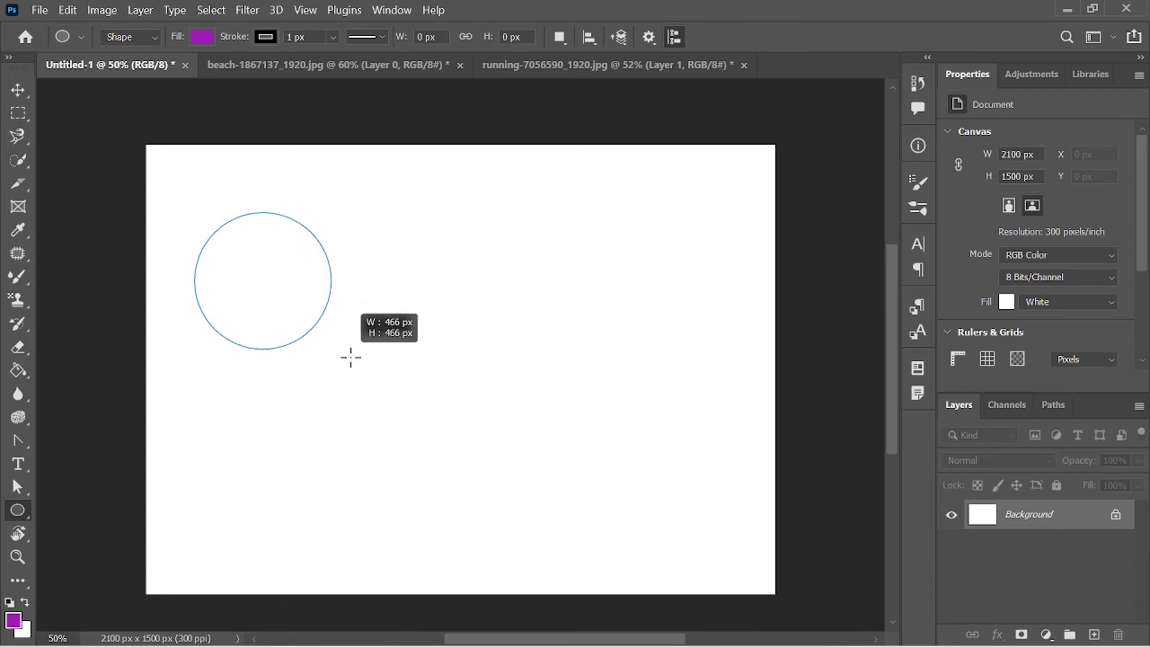
pyautogui.moveTo(315, 333); pyautogui.dragTo(349, 368)
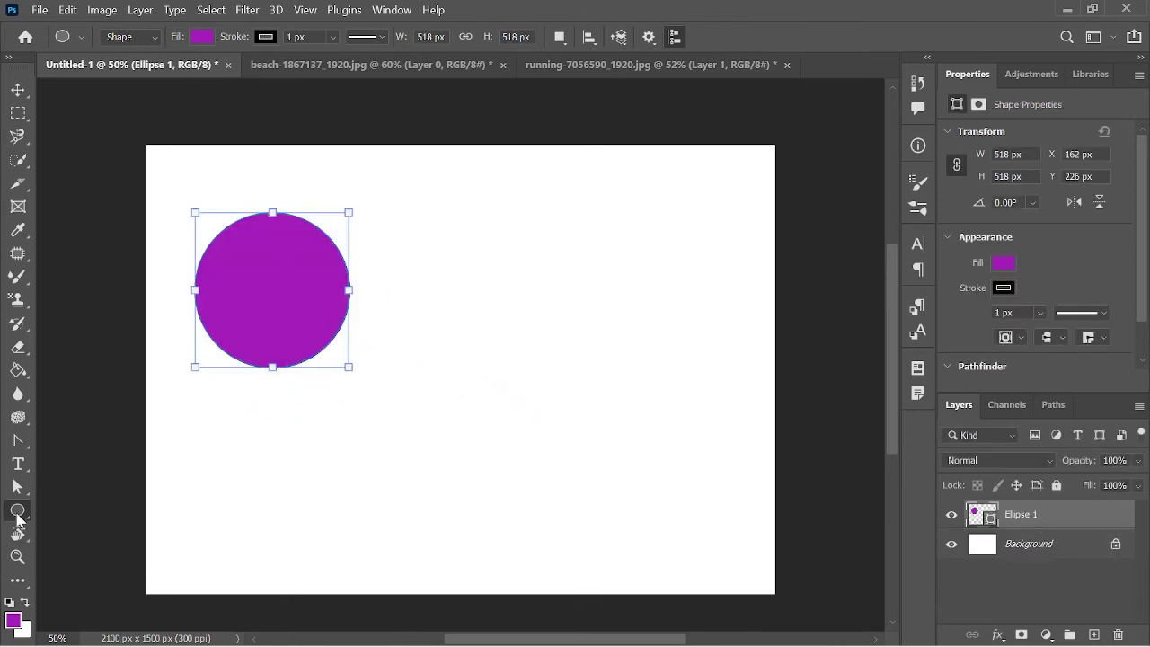
pyautogui.rightClick(17, 509)
pyautogui.click(87, 509)
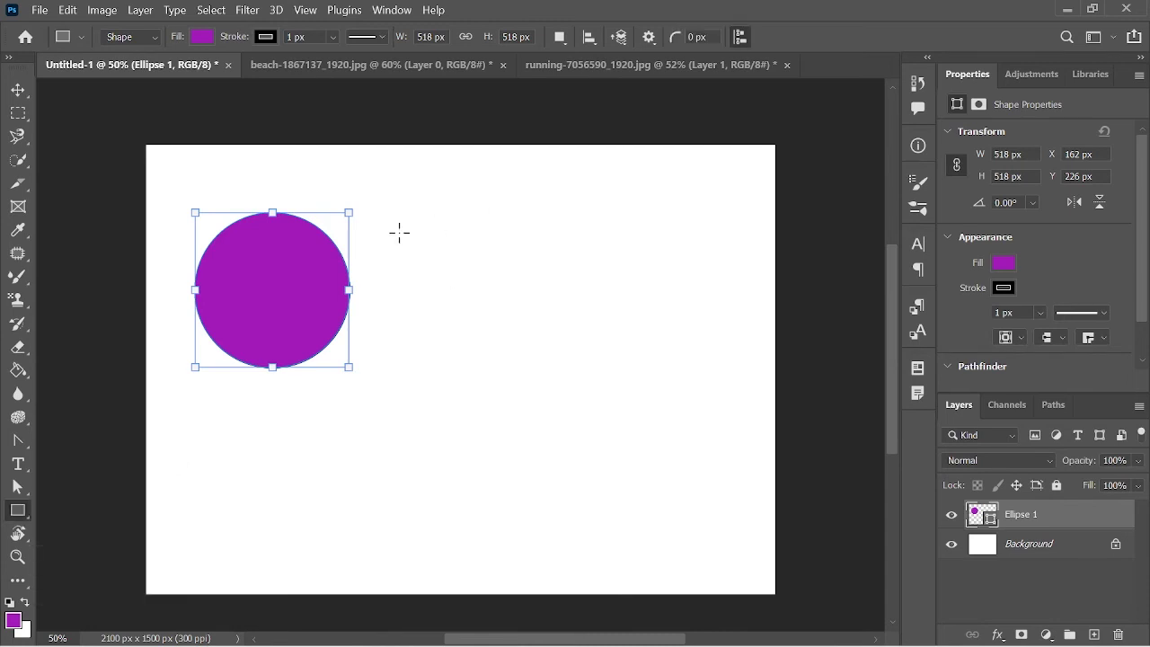
# - Draw a purple square to the right of the circle
pyautogui.moveTo(399, 232); pyautogui.dragTo(557, 394)
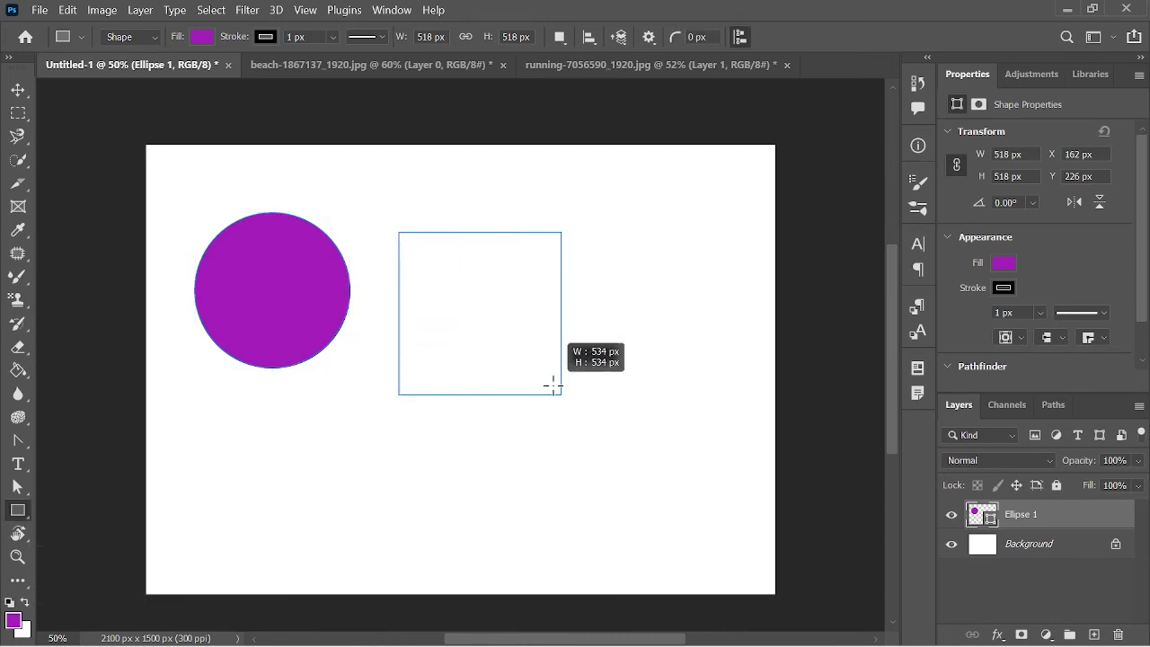
pyautogui.moveTo(558, 393); pyautogui.dragTo(606, 378)
pyautogui.rightClick(20, 519)
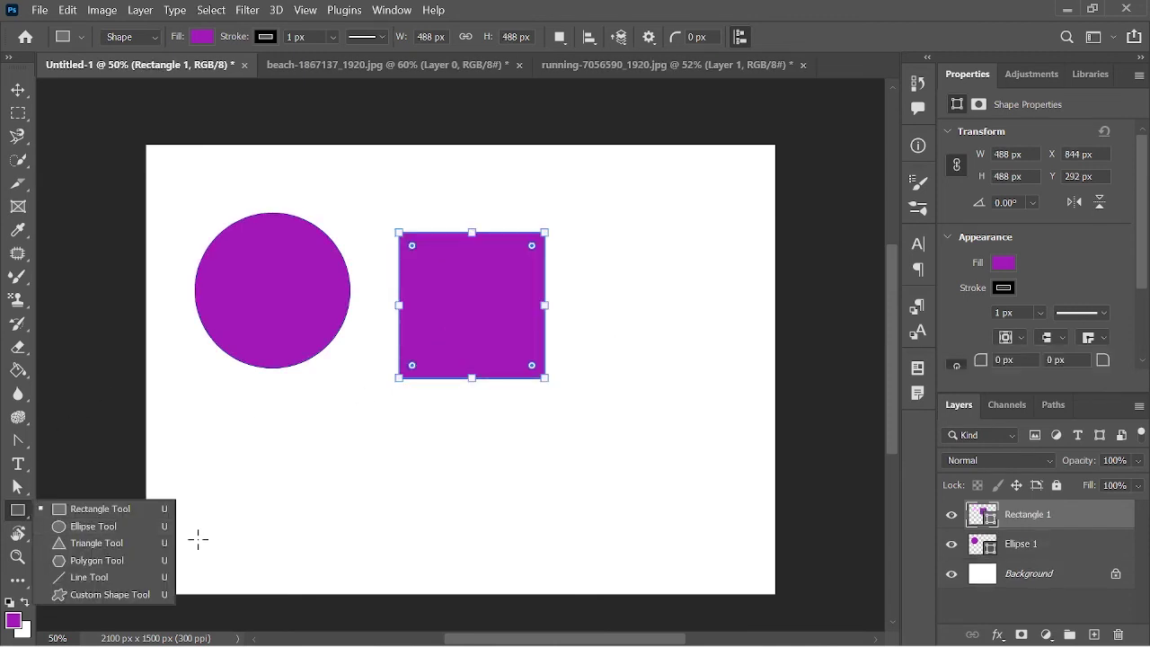
pyautogui.press('Escape')
# - Draw a purple triangle below the circle and square, and a pentagon right of the square
pyautogui.hotkey('shift', 'u')
pyautogui.hotkey('shift', 'u')
pyautogui.moveTo(308, 409); pyautogui.dragTo(481, 546)
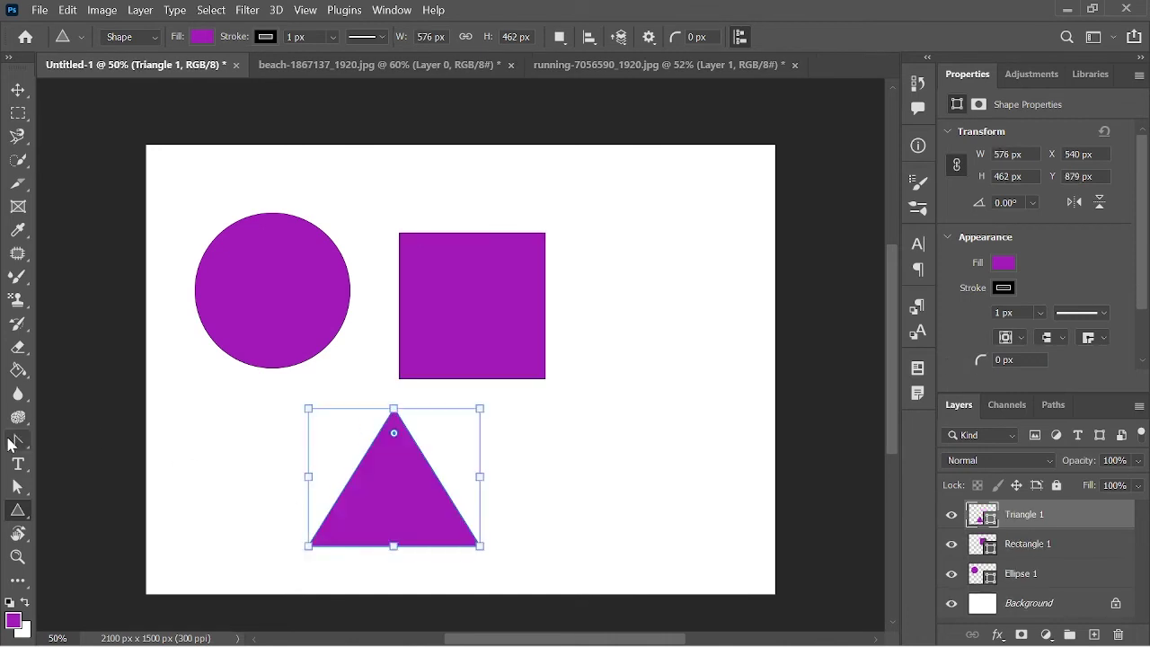
pyautogui.rightClick(18, 509)
pyautogui.click(105, 563)
pyautogui.moveTo(575, 304); pyautogui.dragTo(730, 460)
# - Draw four thin lines: one above the square and three diagonals around the circle and triangle
pyautogui.rightClick(17, 509)
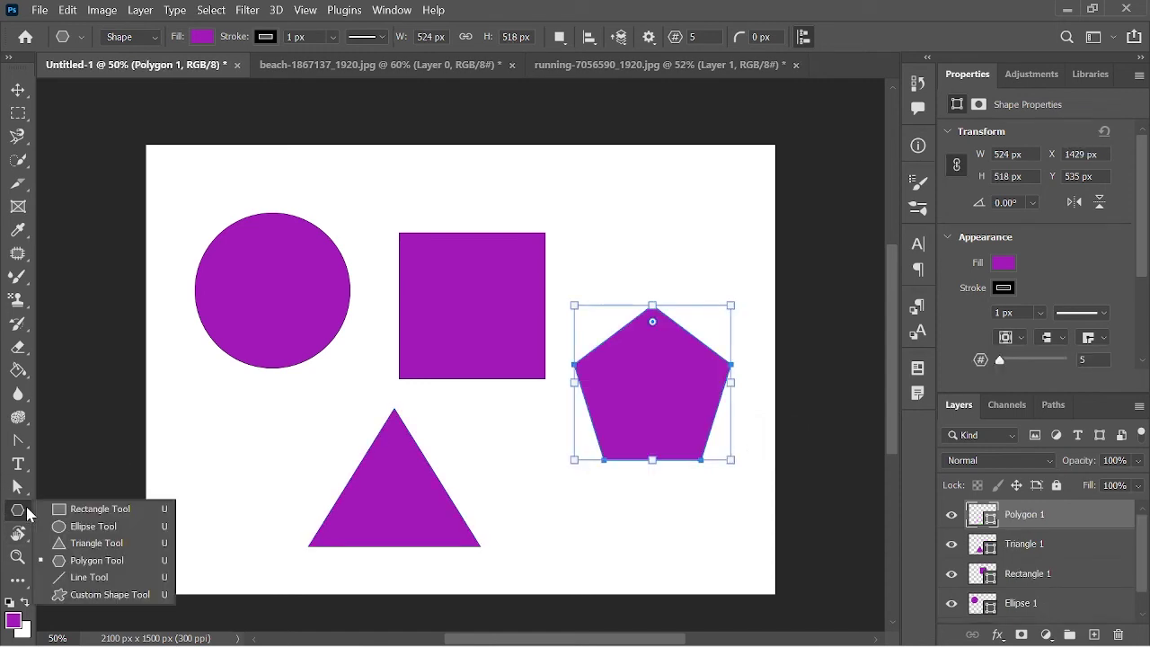
pyautogui.click(87, 577)
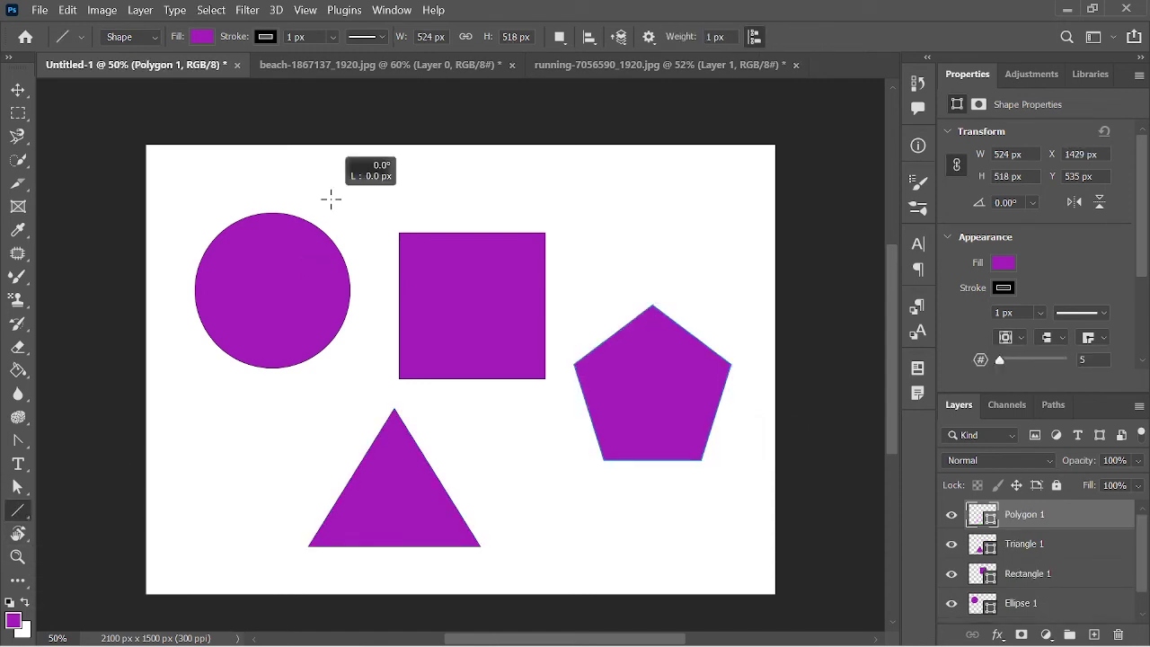
pyautogui.moveTo(626, 203); pyautogui.dragTo(381, 197)
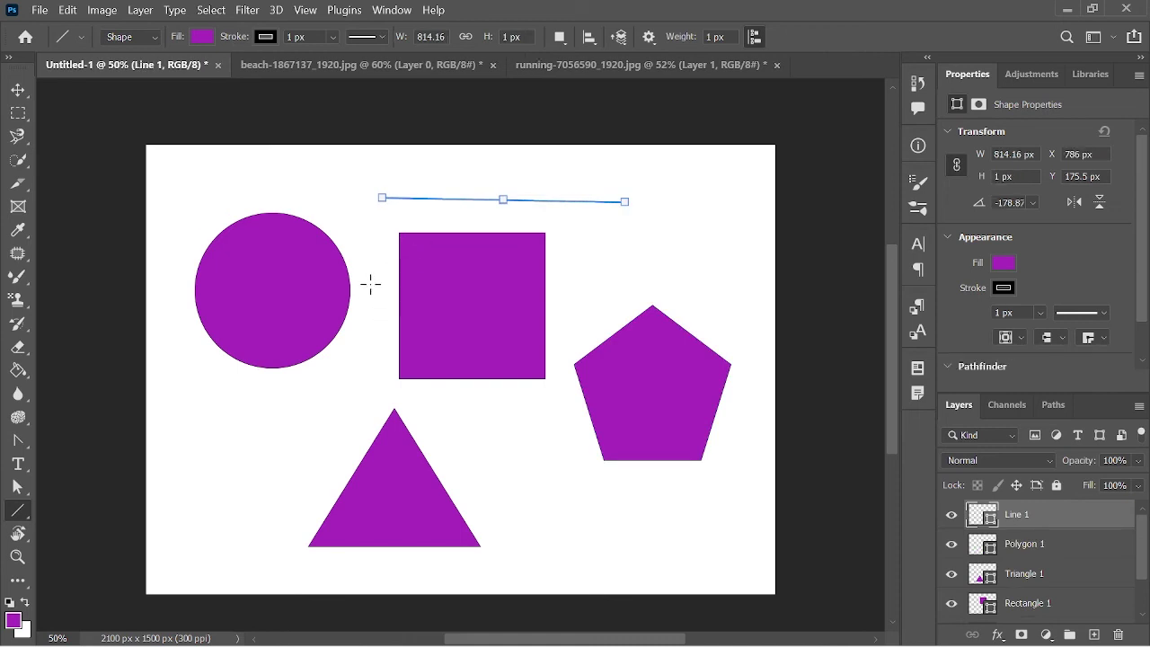
pyautogui.moveTo(373, 257); pyautogui.dragTo(340, 429)
pyautogui.moveTo(188, 422); pyautogui.dragTo(263, 530)
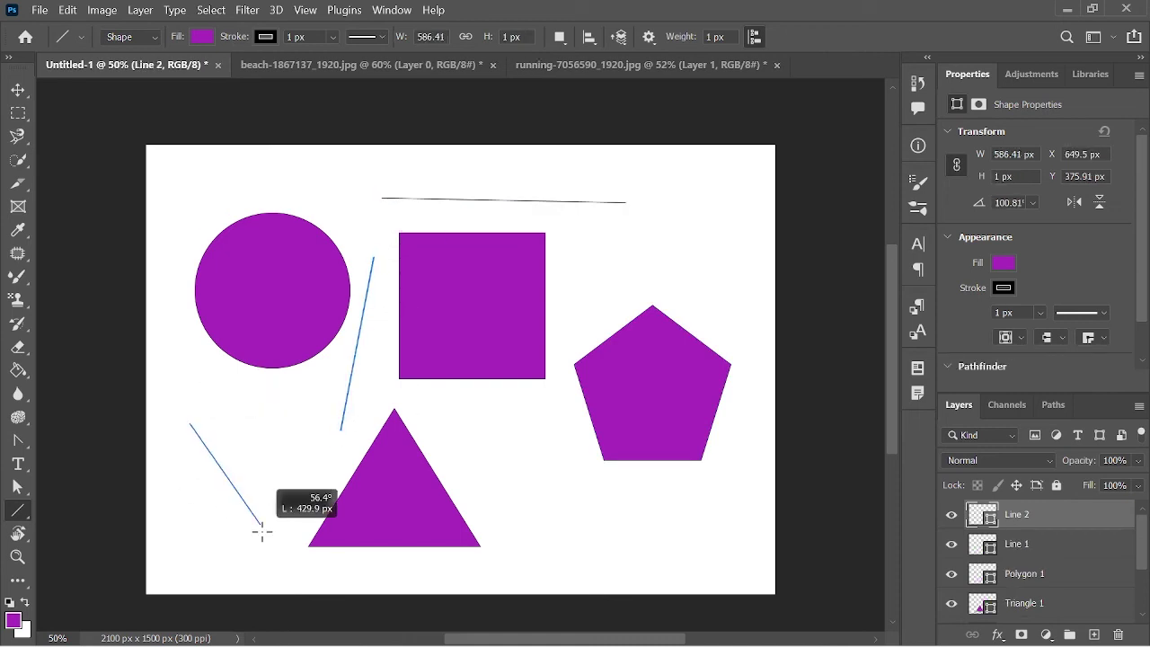
pyautogui.moveTo(242, 389)
pyautogui.mouseDown()
pyautogui.moveTo(297, 424)
pyautogui.moveTo(279, 460)
pyautogui.mouseUp()
pyautogui.rightClick(21, 524)
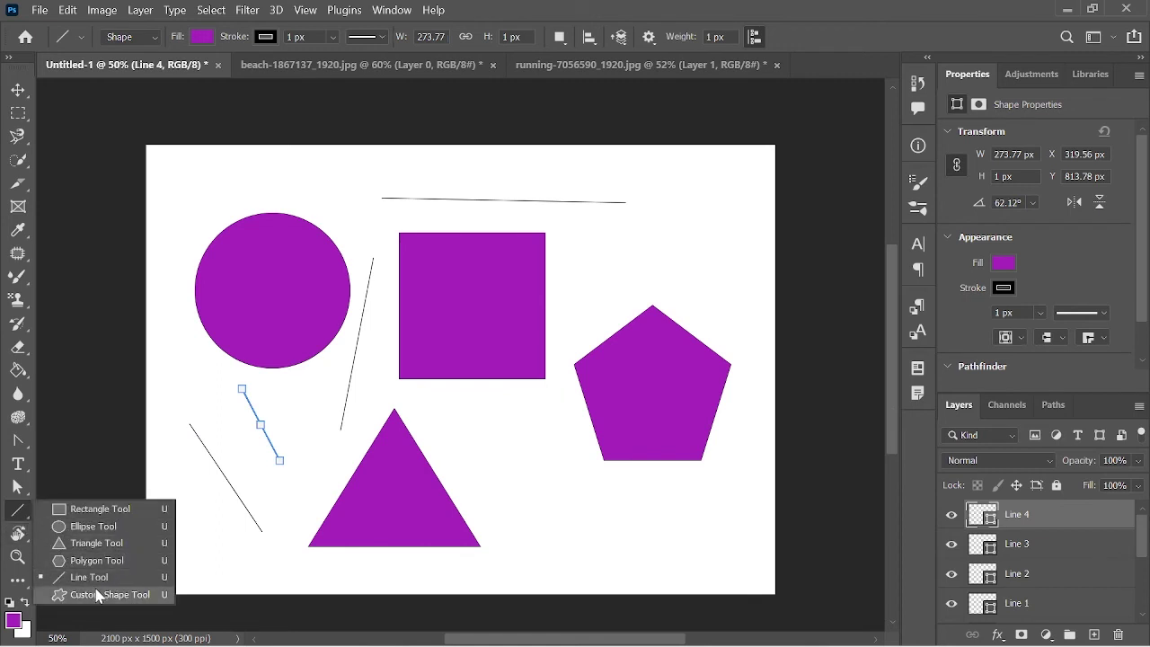
pyautogui.click(94, 619)
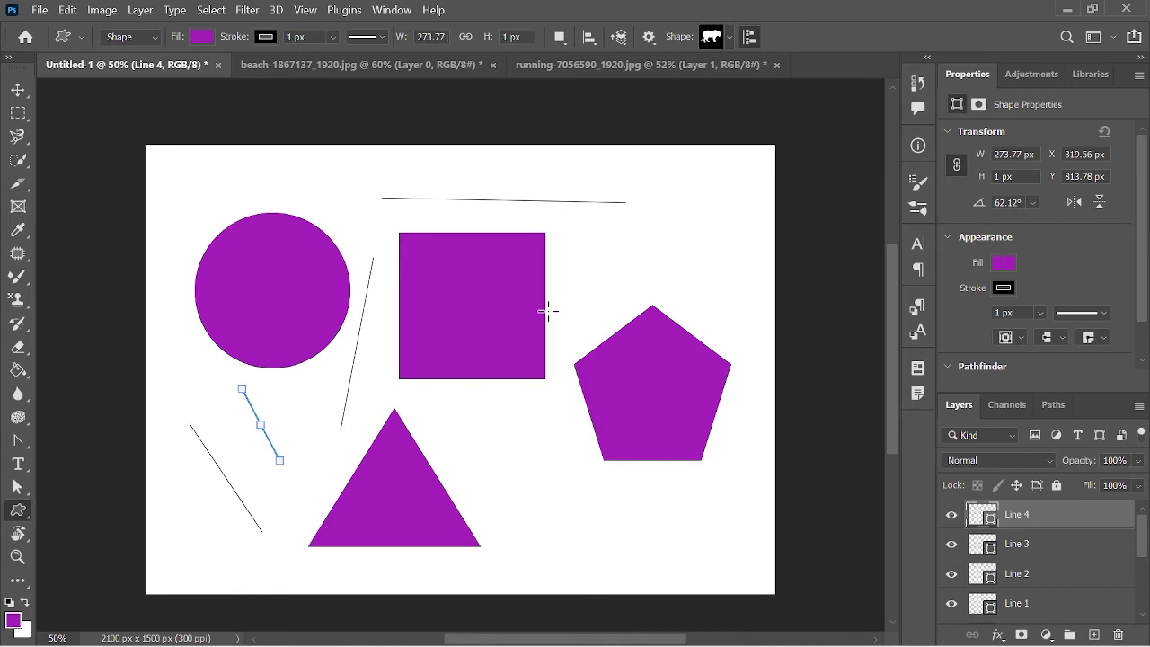
pyautogui.moveTo(630, 243); pyautogui.dragTo(410, 358)
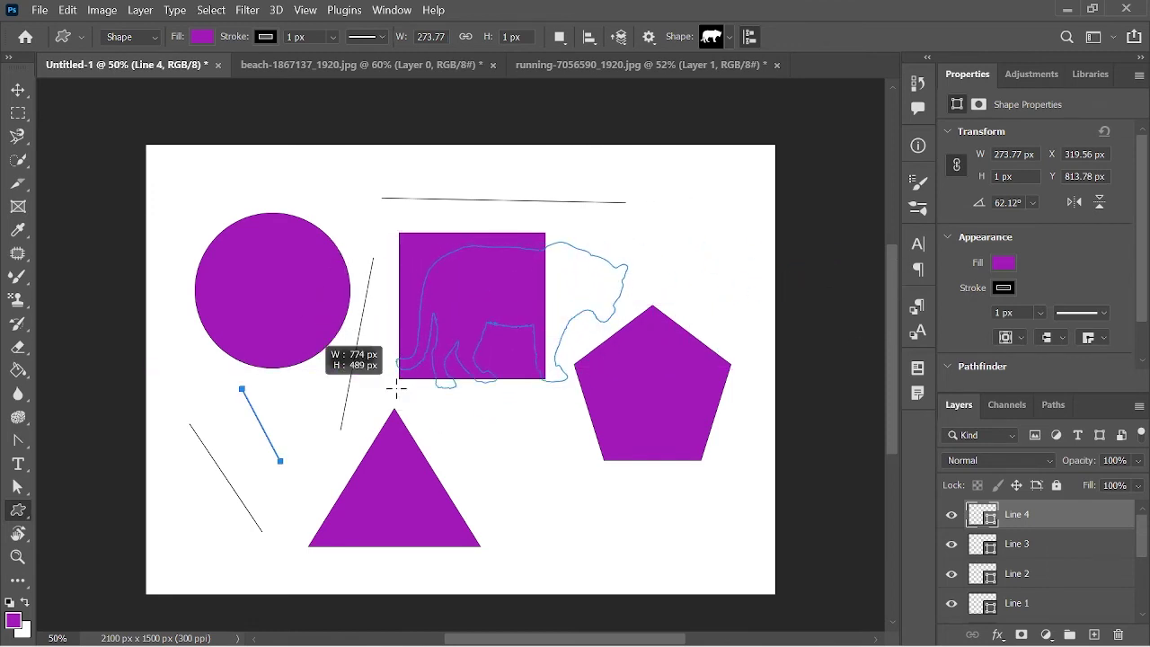
pyautogui.moveTo(411, 358); pyautogui.dragTo(474, 444)
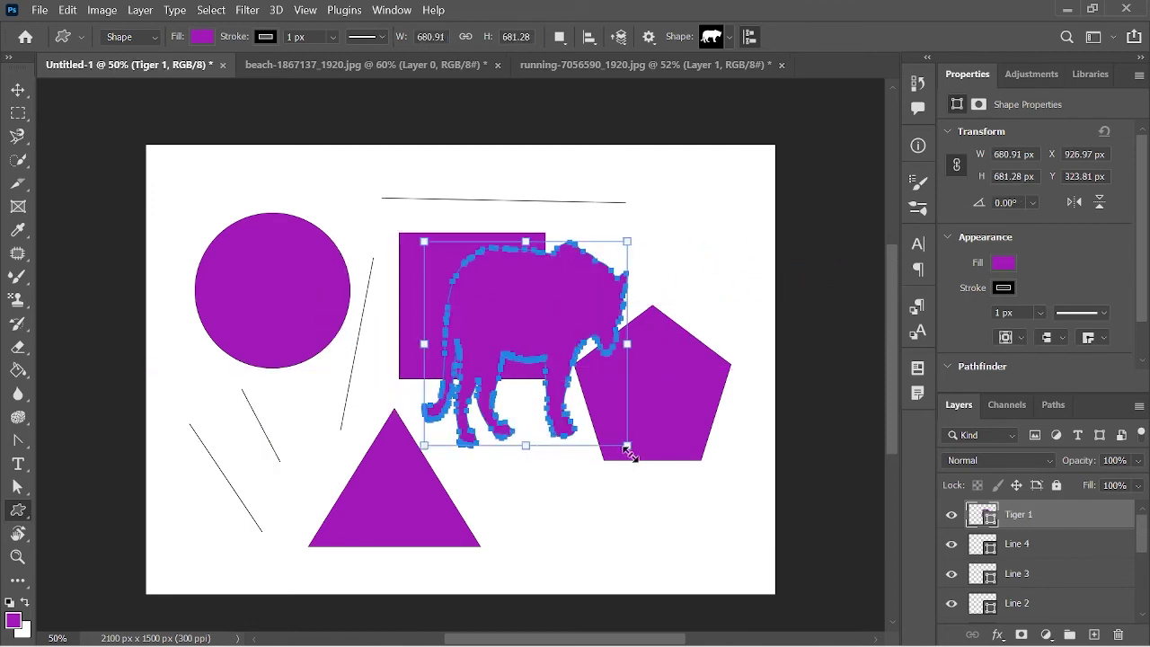
pyautogui.scroll(-1, 629, 454)
pyautogui.click(726, 38)
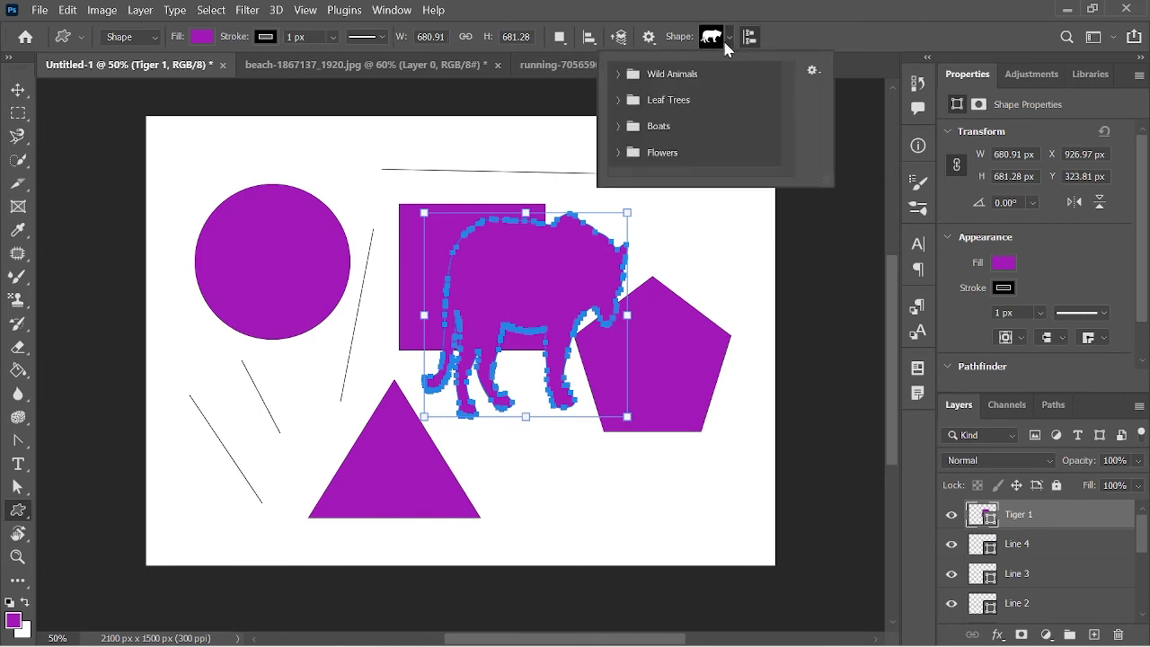
pyautogui.scroll(-1, 691, 139)
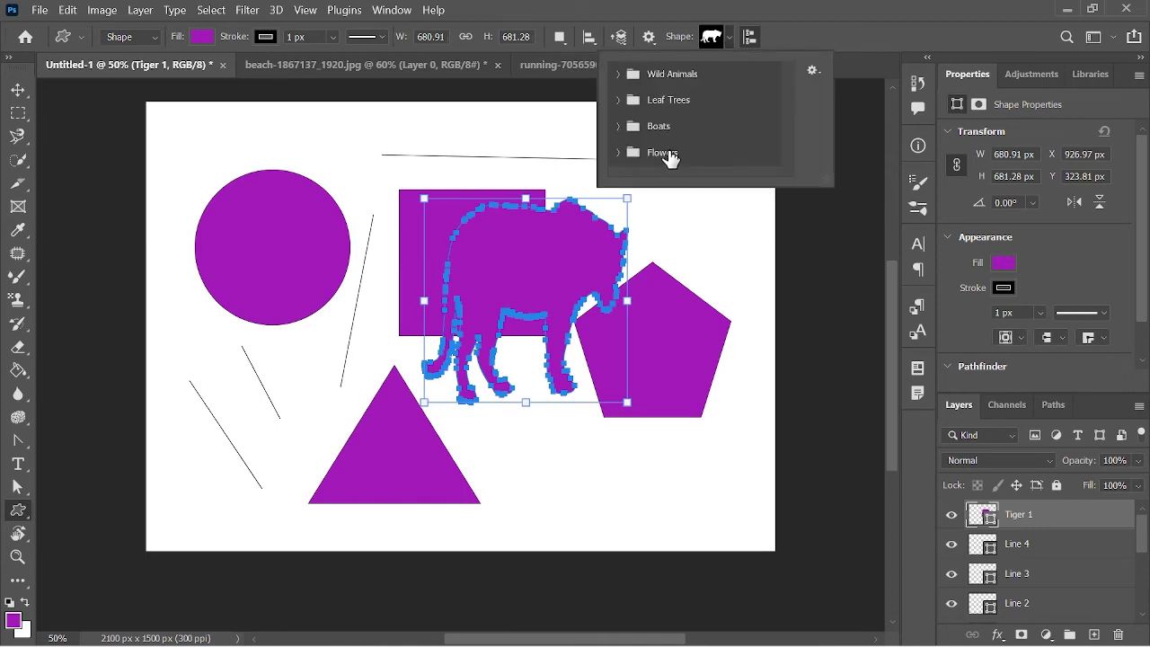
pyautogui.moveTo(314, 156); pyautogui.dragTo(401, 226)
pyautogui.click(728, 38)
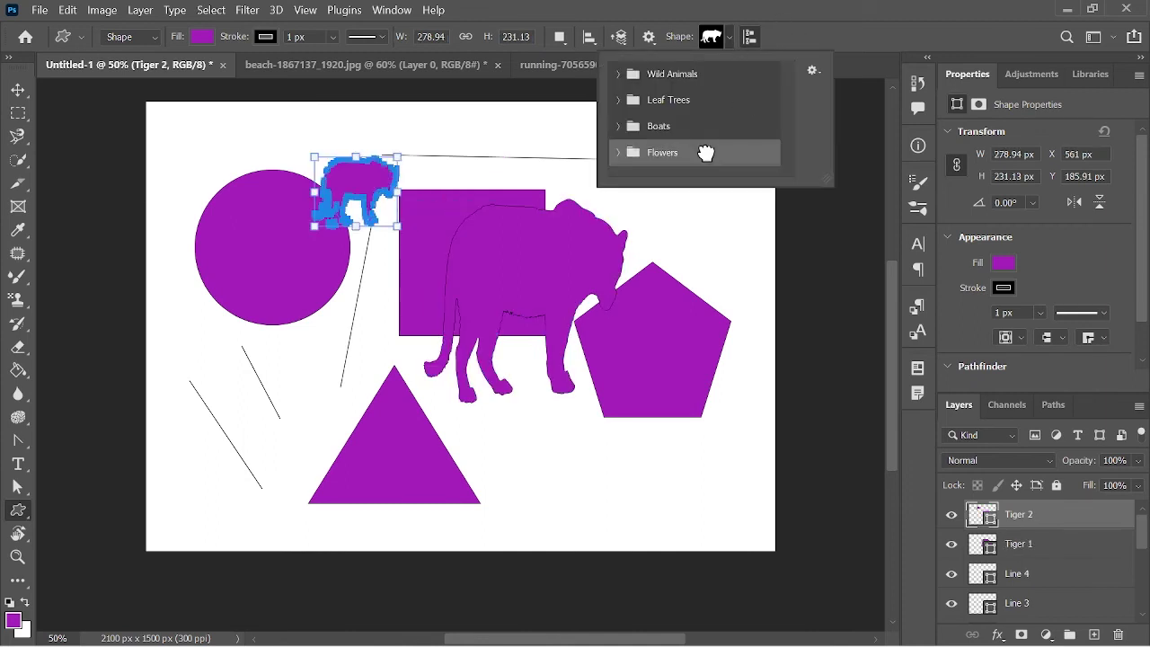
pyautogui.press('Escape')
pyautogui.moveTo(608, 146); pyautogui.dragTo(712, 260)
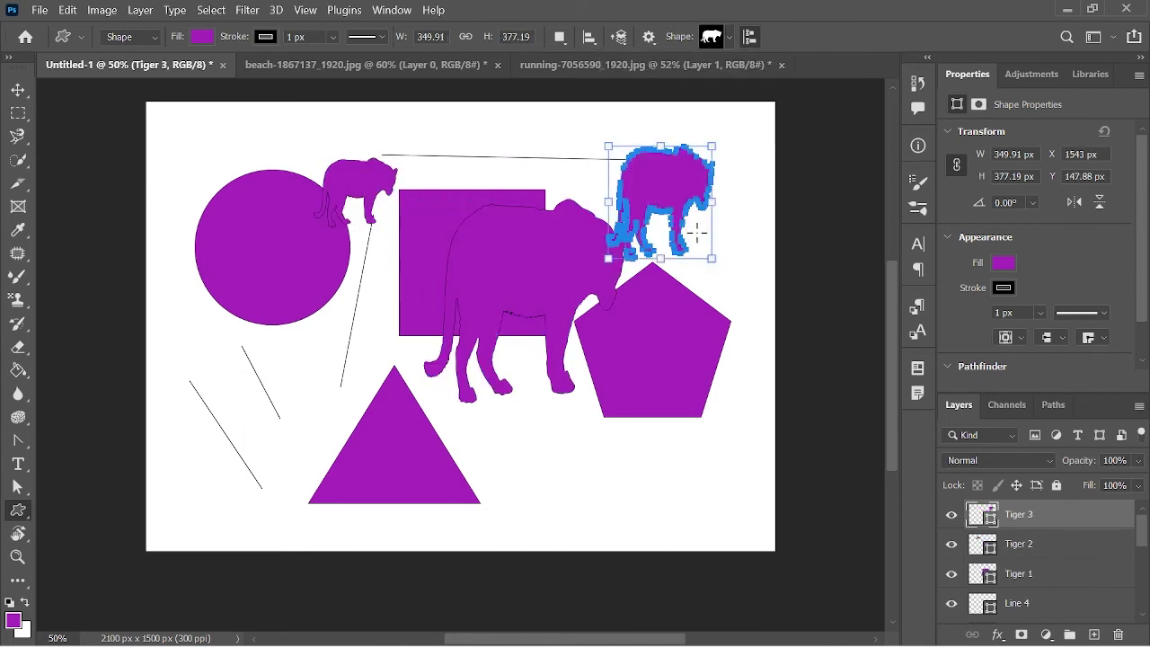
pyautogui.hotkey('ctrl', 'z')
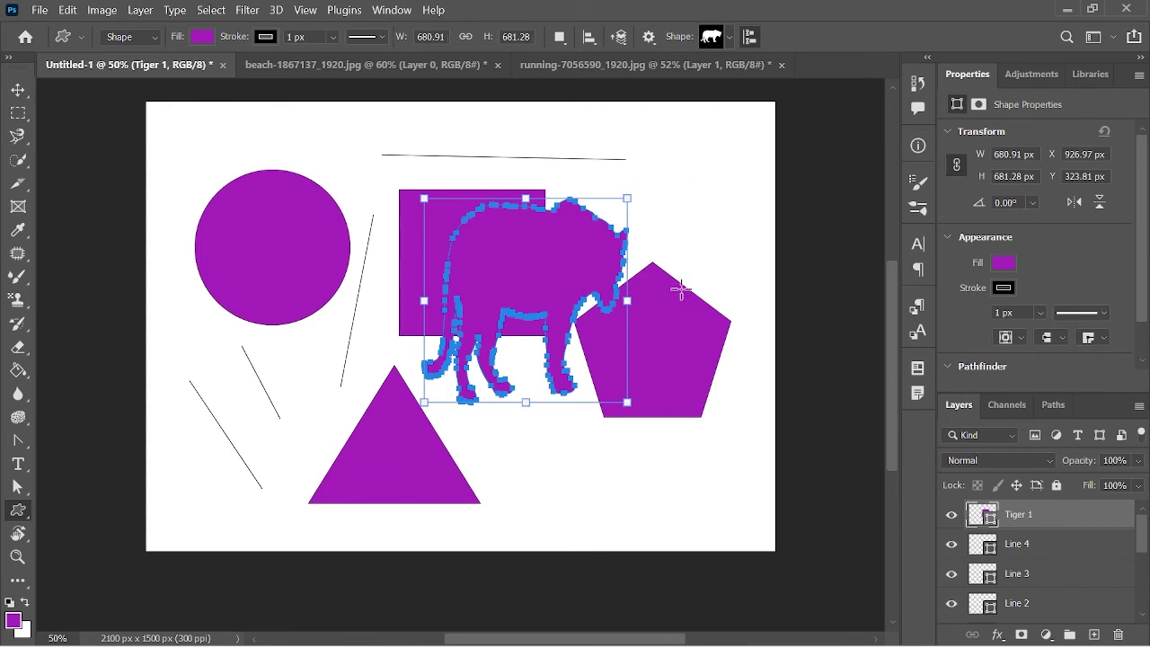
pyautogui.hotkey('ctrl', 'z')
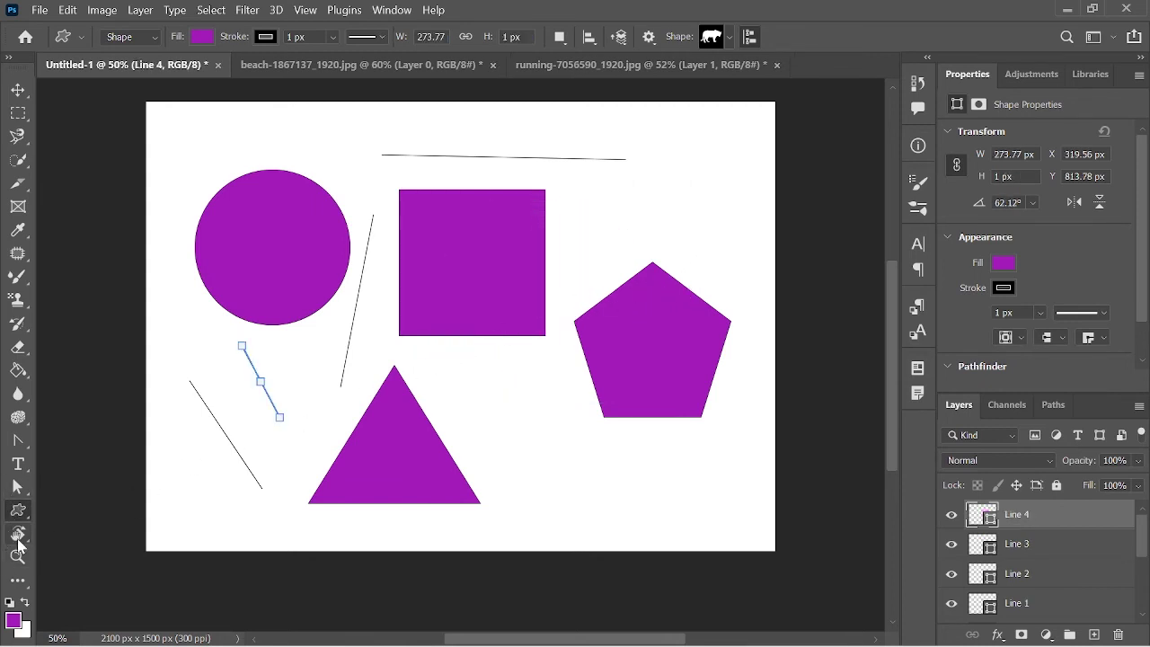
pyautogui.press('r')
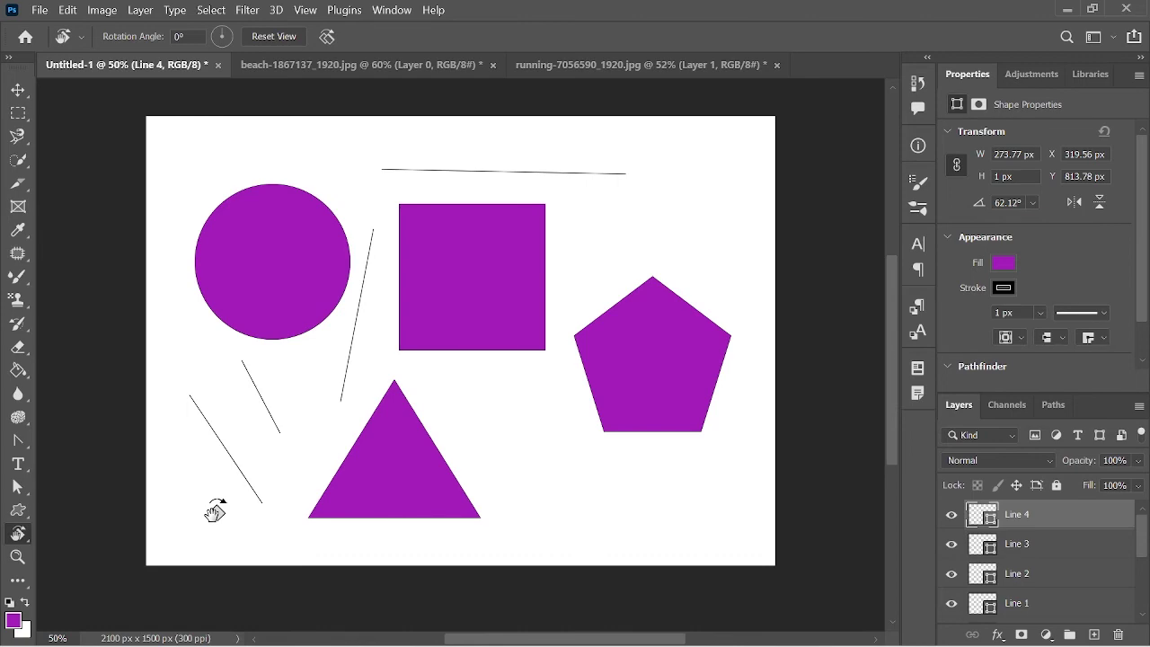
# - Rotate the canvas view about 3°, then pan the canvas slightly within the window
pyautogui.moveTo(175, 503)
pyautogui.mouseDown()
pyautogui.moveTo(405, 569)
pyautogui.moveTo(583, 495)
pyautogui.moveTo(345, 505)
pyautogui.moveTo(515, 275)
pyautogui.moveTo(567, 390)
pyautogui.moveTo(403, 467)
pyautogui.moveTo(376, 349)
pyautogui.moveTo(617, 380)
pyautogui.moveTo(441, 441)
pyautogui.moveTo(436, 333)
pyautogui.moveTo(547, 435)
pyautogui.moveTo(341, 388)
pyautogui.moveTo(560, 462)
pyautogui.moveTo(575, 179)
pyautogui.moveTo(346, 382)
pyautogui.moveTo(521, 418)
pyautogui.moveTo(314, 231)
pyautogui.moveTo(225, 375)
pyautogui.moveTo(206, 516)
pyautogui.moveTo(193, 474)
pyautogui.mouseUp()
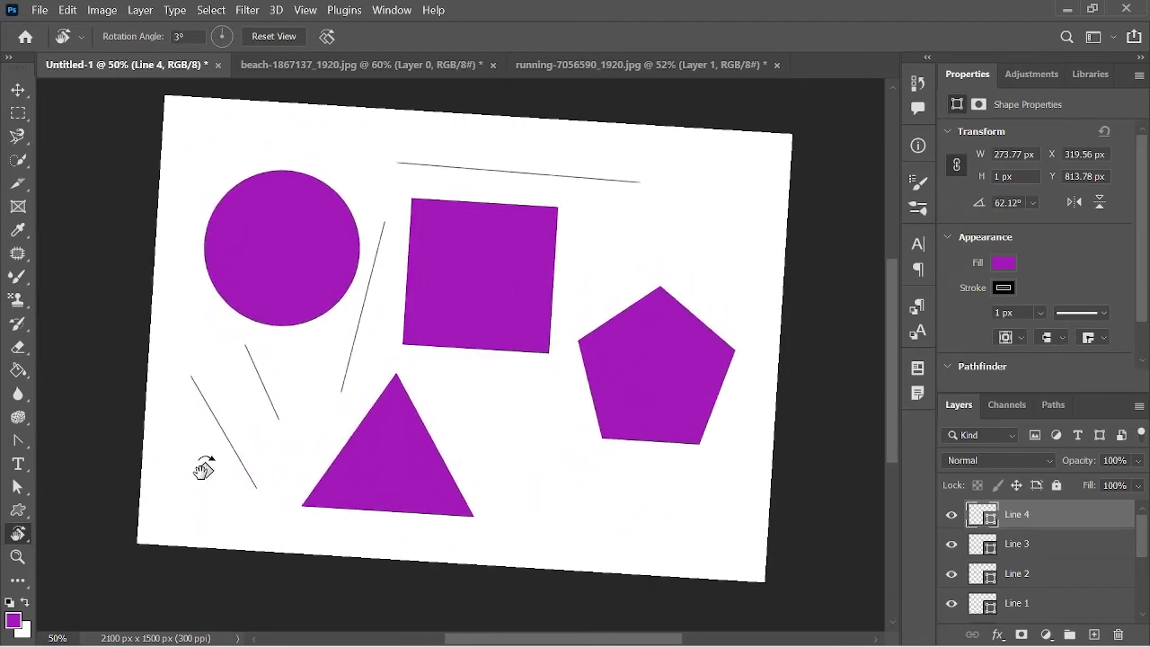
pyautogui.press('h')
pyautogui.moveTo(449, 380); pyautogui.dragTo(528, 375)
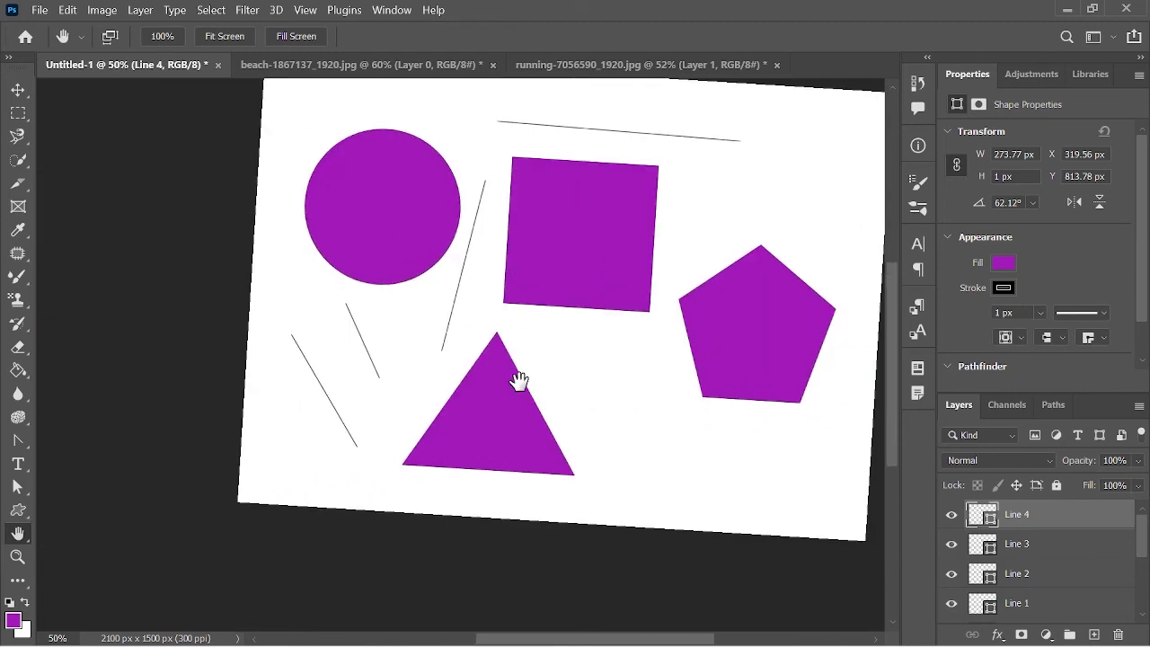
# - Zoom in on the square to 200%, then zoom back out to 70.1%
pyautogui.moveTo(547, 640)
pyautogui.mouseDown()
pyautogui.moveTo(407, 132)
pyautogui.moveTo(239, 329)
pyautogui.moveTo(683, 359)
pyautogui.moveTo(633, 399)
pyautogui.moveTo(595, 390)
pyautogui.moveTo(572, 423)
pyautogui.mouseUp()
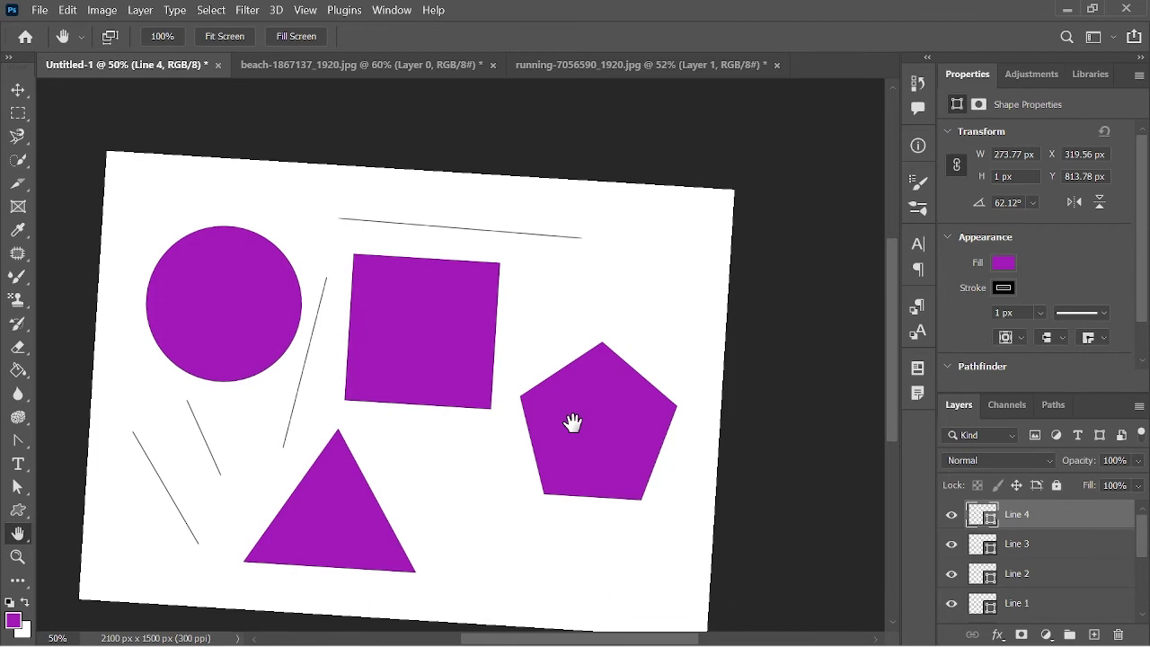
pyautogui.click(17, 556)
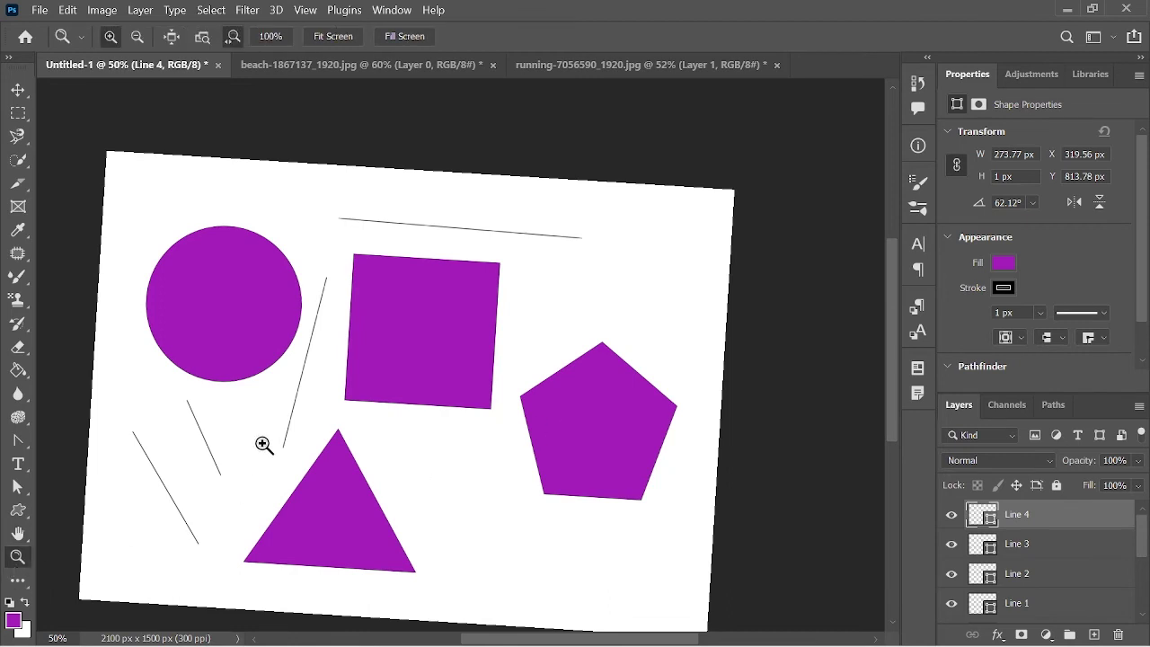
pyautogui.click(407, 404)
pyautogui.click(407, 404)
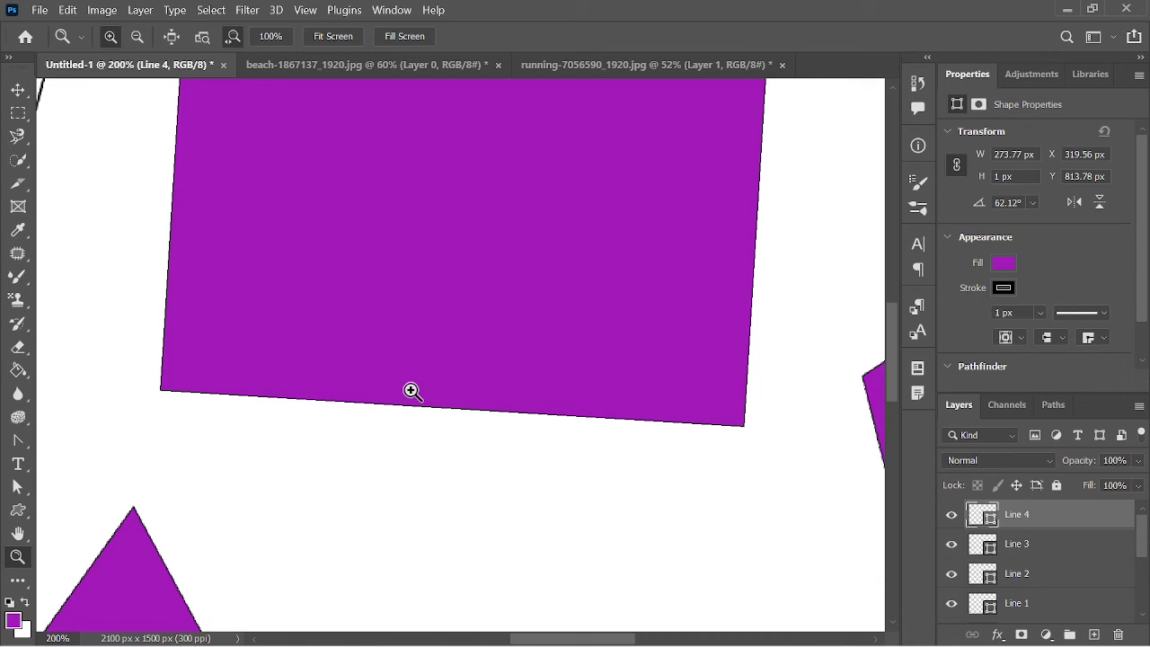
pyautogui.press('alt')
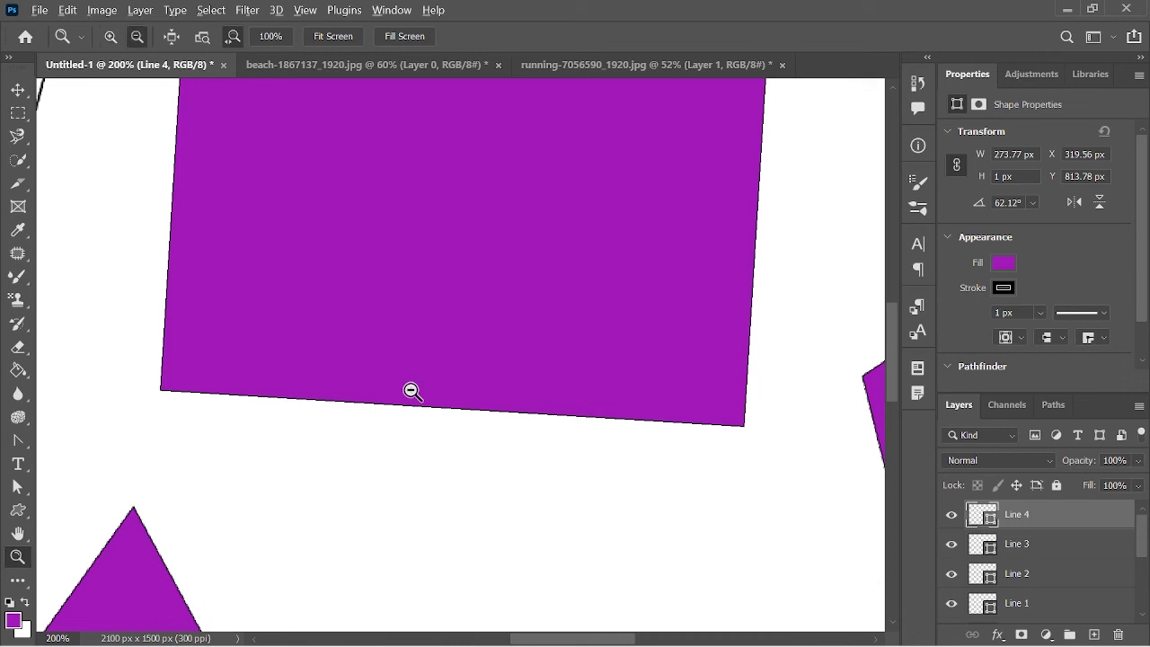
pyautogui.moveTo(412, 391)
pyautogui.mouseDown()
pyautogui.moveTo(406, 425)
pyautogui.moveTo(436, 476)
pyautogui.mouseUp()
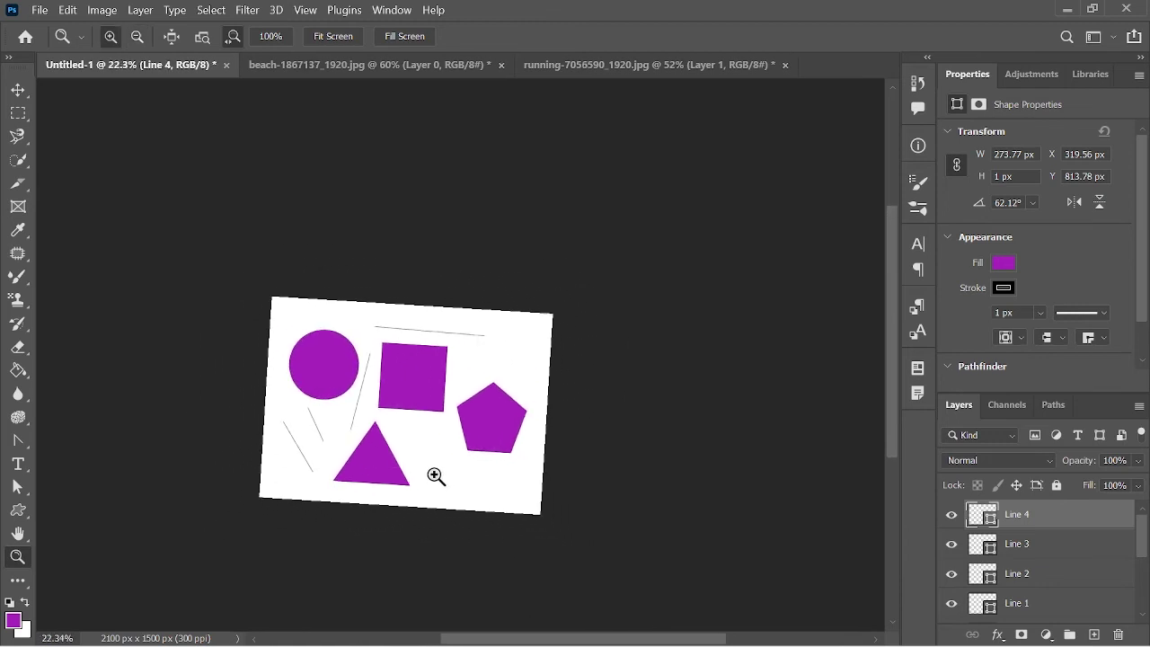
pyautogui.scroll(2, 425, 467)
pyautogui.scroll(1, 426, 466)
pyautogui.scroll(2, 425, 466)
pyautogui.scroll(2, 426, 466)
pyautogui.scroll(3, 426, 466)
pyautogui.scroll(1, 426, 466)
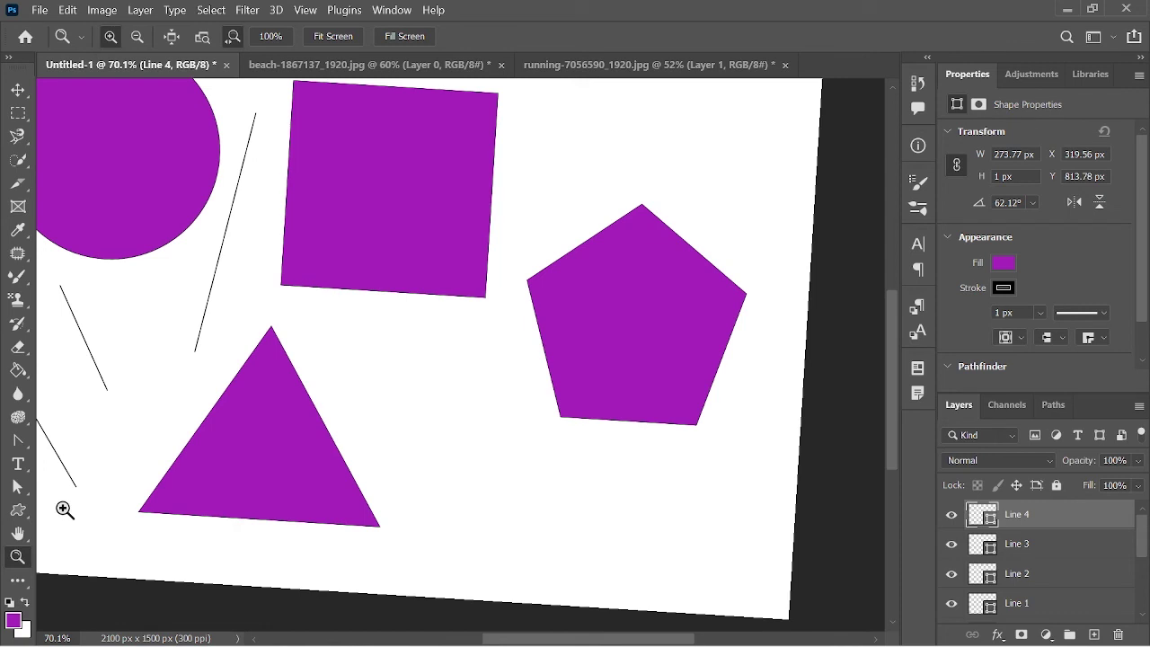
# - Reset foreground and background colours to default black and white
pyautogui.click(23, 604)
pyautogui.click(24, 604)
pyautogui.click(25, 604)
pyautogui.click(25, 604)
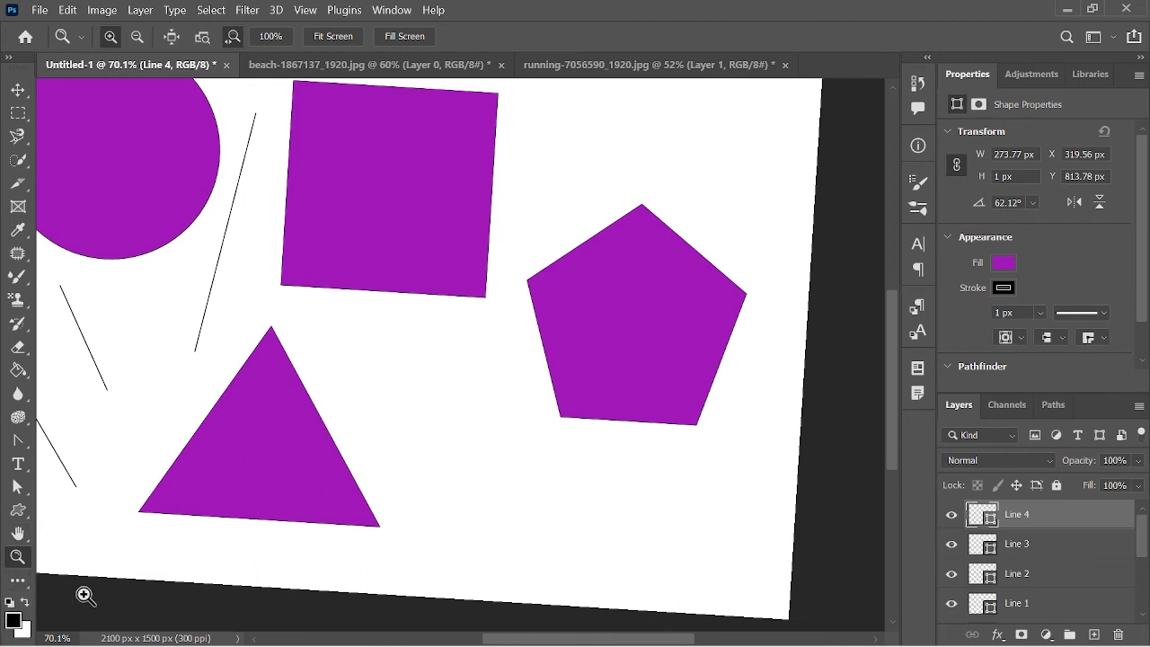
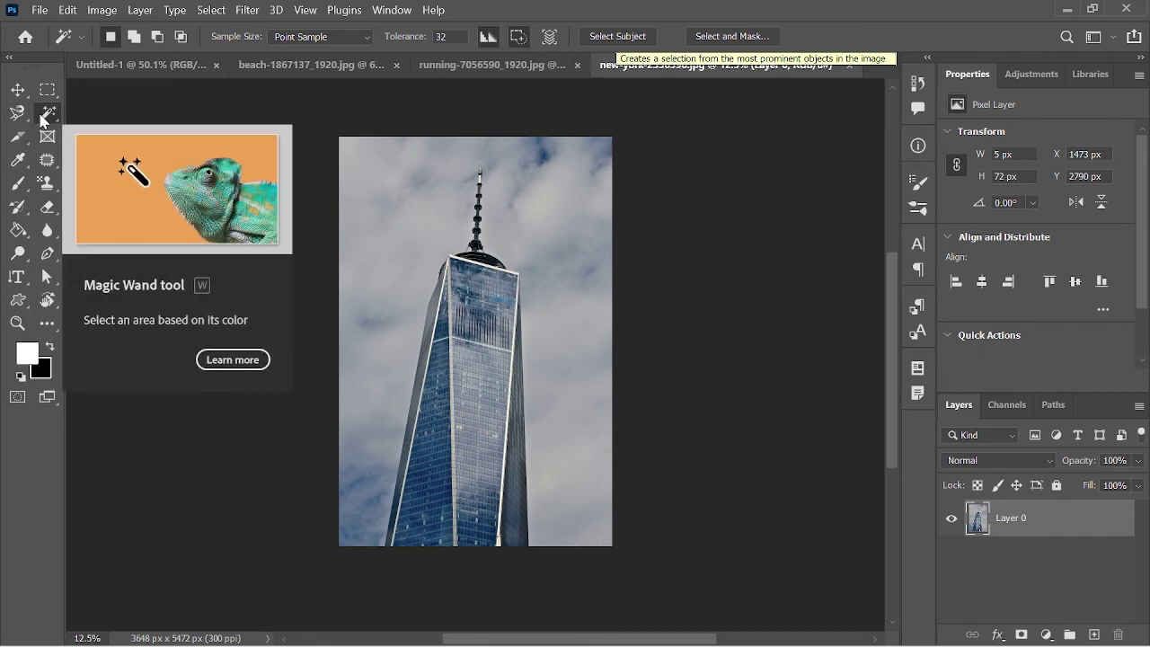
# - Run Select Subject on the skyscraper, discarding the previous selection
pyautogui.click(614, 37)
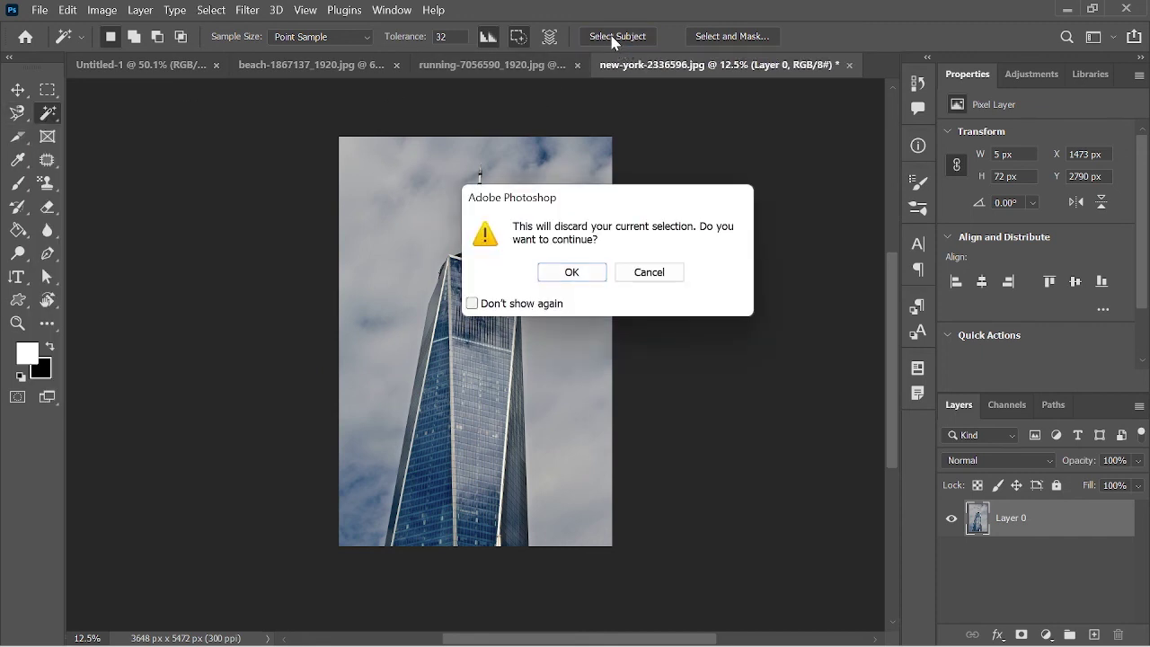
pyautogui.click(585, 271)
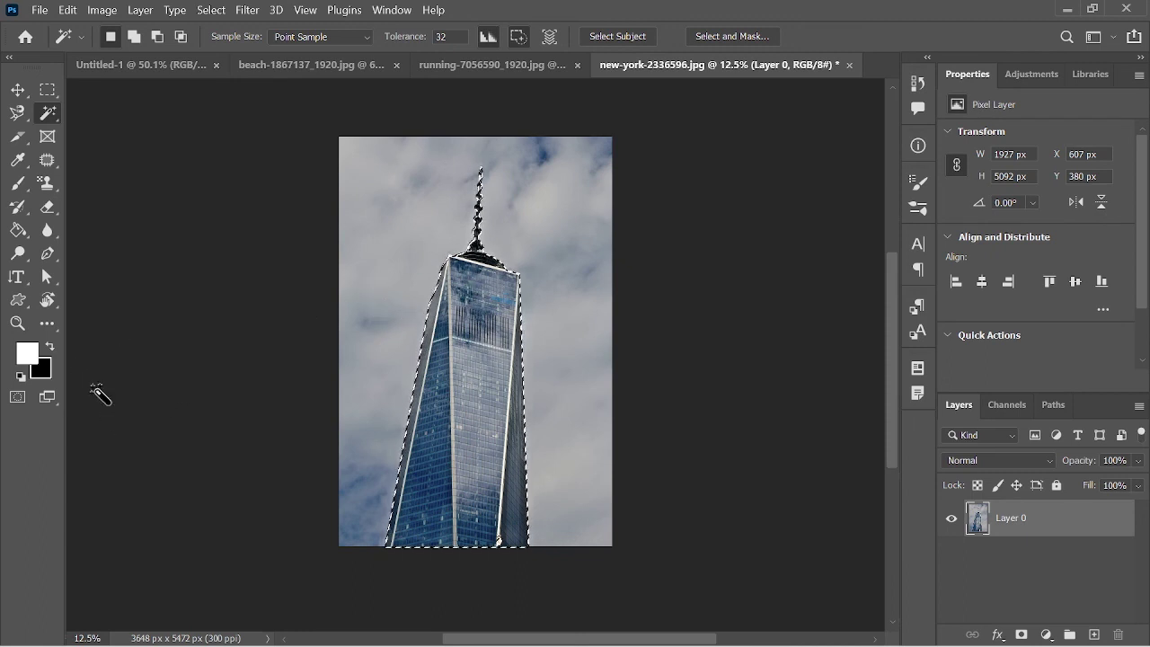
# - Preview the skyscraper in red Quick Mask set to Selected Areas, then duplicate the photo layer
pyautogui.click(13, 405)
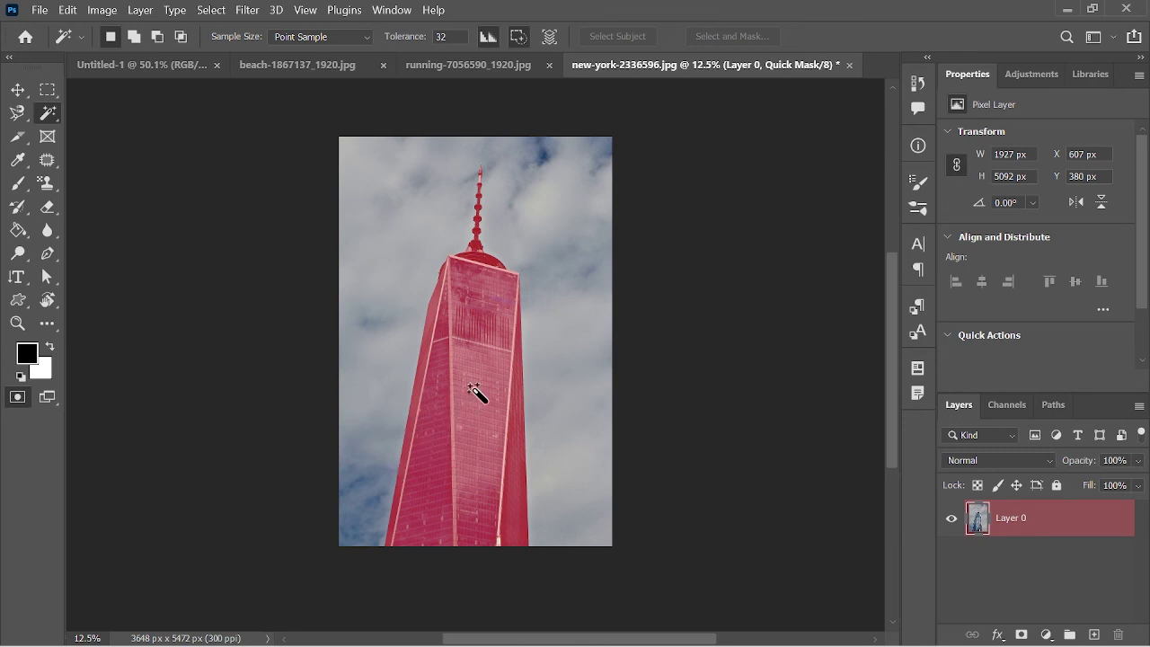
pyautogui.doubleClick(17, 401)
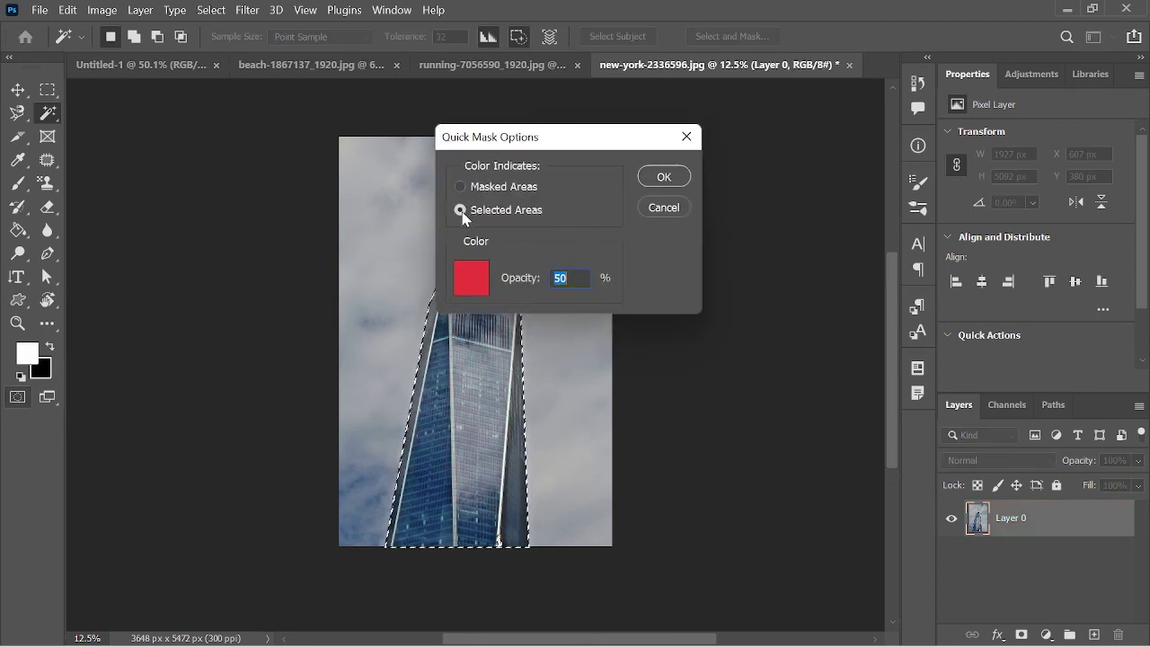
pyautogui.click(661, 177)
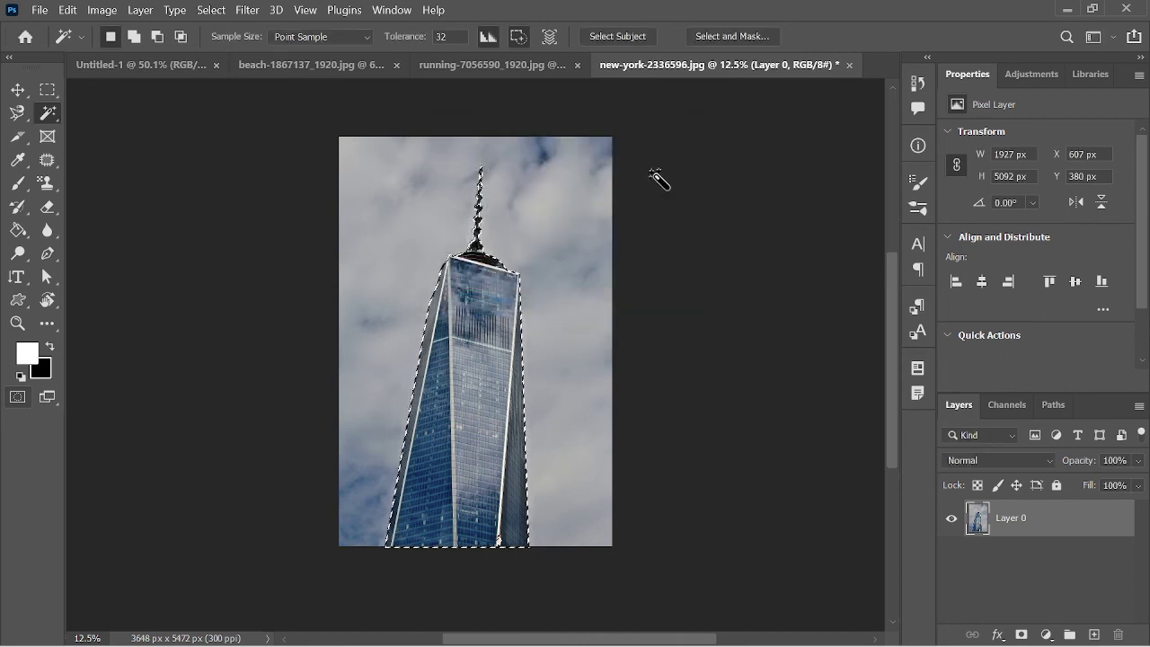
pyautogui.click(18, 397)
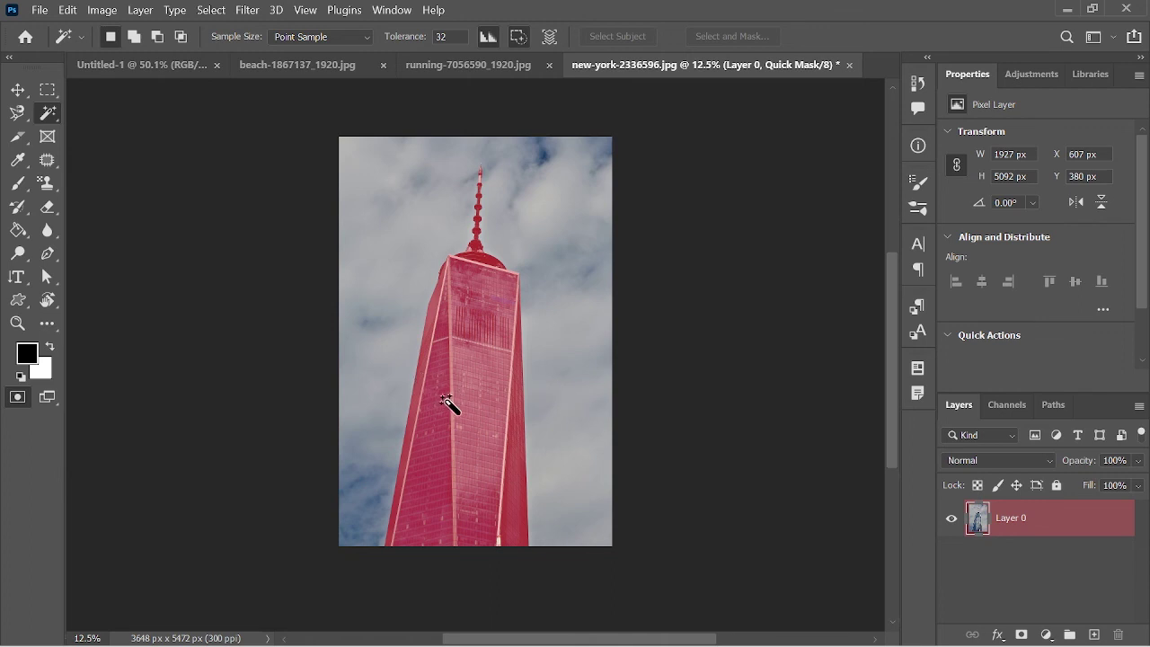
pyautogui.press('q')
pyautogui.hotkey('ctrl', 'j')
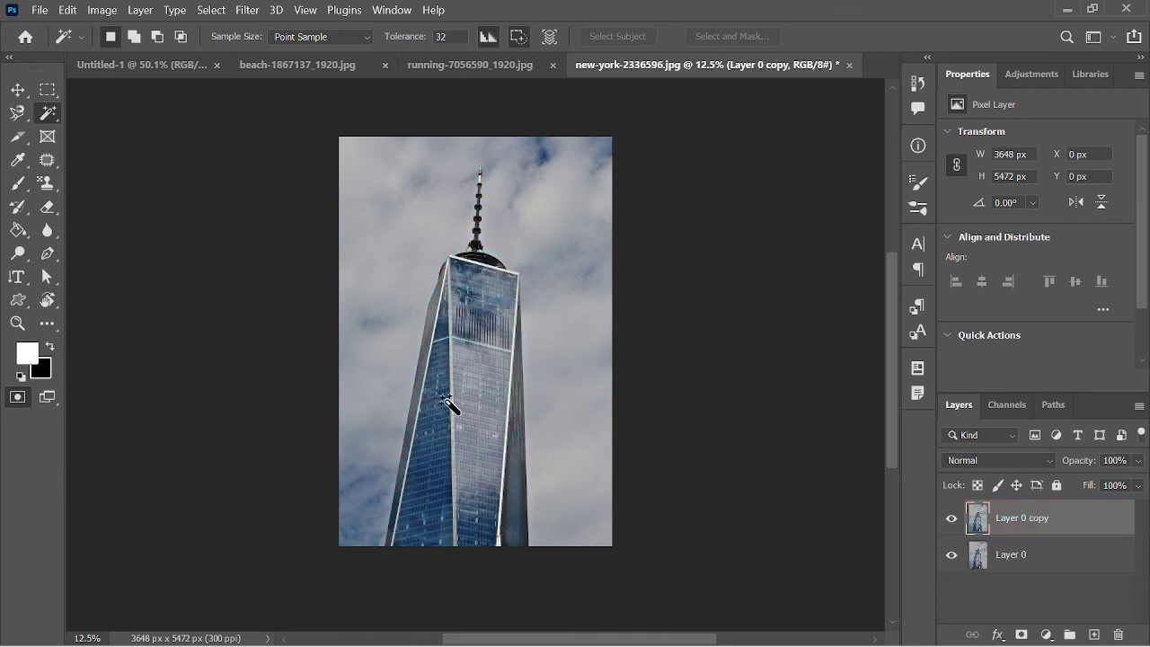
# - Copy the selected skyscraper to Layer 1, hiding Layer 0 and Layer 0 copy
pyautogui.click(18, 397)
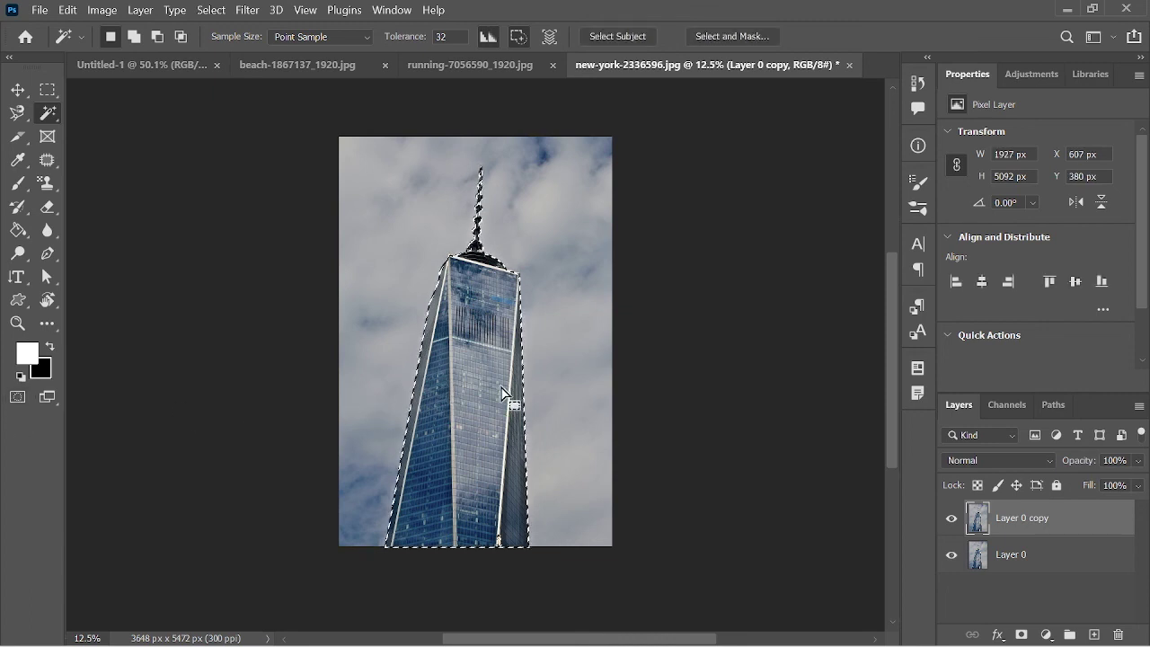
pyautogui.hotkey('ctrl', 'j')
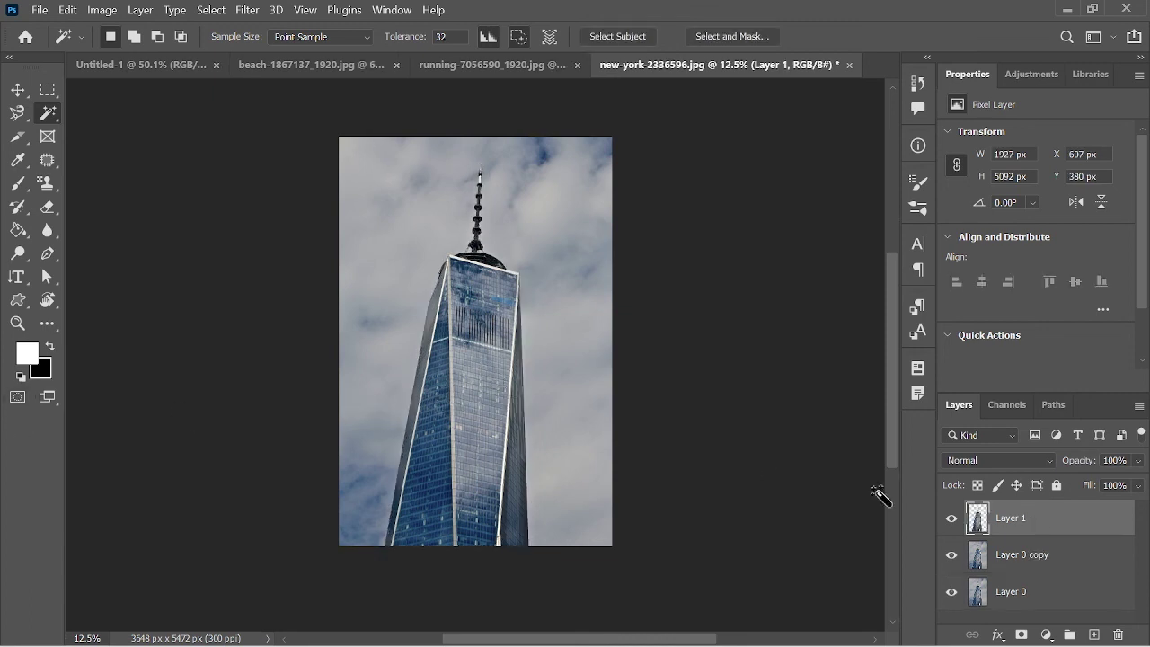
pyautogui.click(951, 591)
pyautogui.click(951, 554)
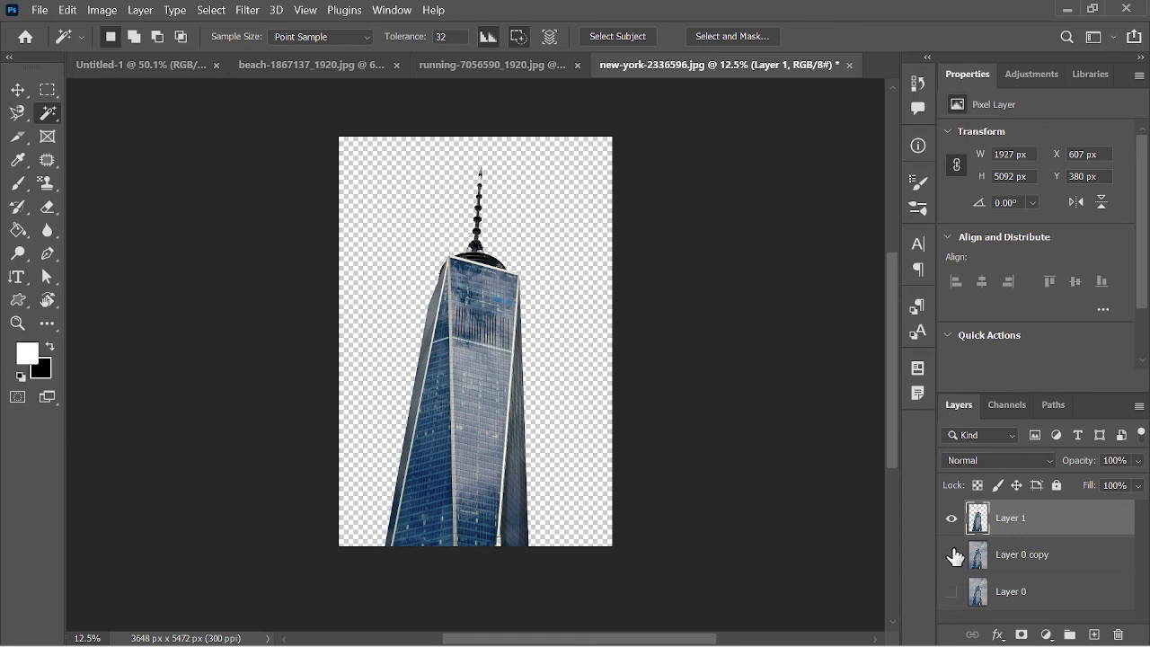
# - Move the cut-out tower slightly left on the canvas with the Move tool
pyautogui.press('v')
pyautogui.moveTo(475, 385)
pyautogui.mouseDown()
pyautogui.moveTo(557, 344)
pyautogui.moveTo(474, 377)
pyautogui.moveTo(501, 399)
pyautogui.mouseUp()
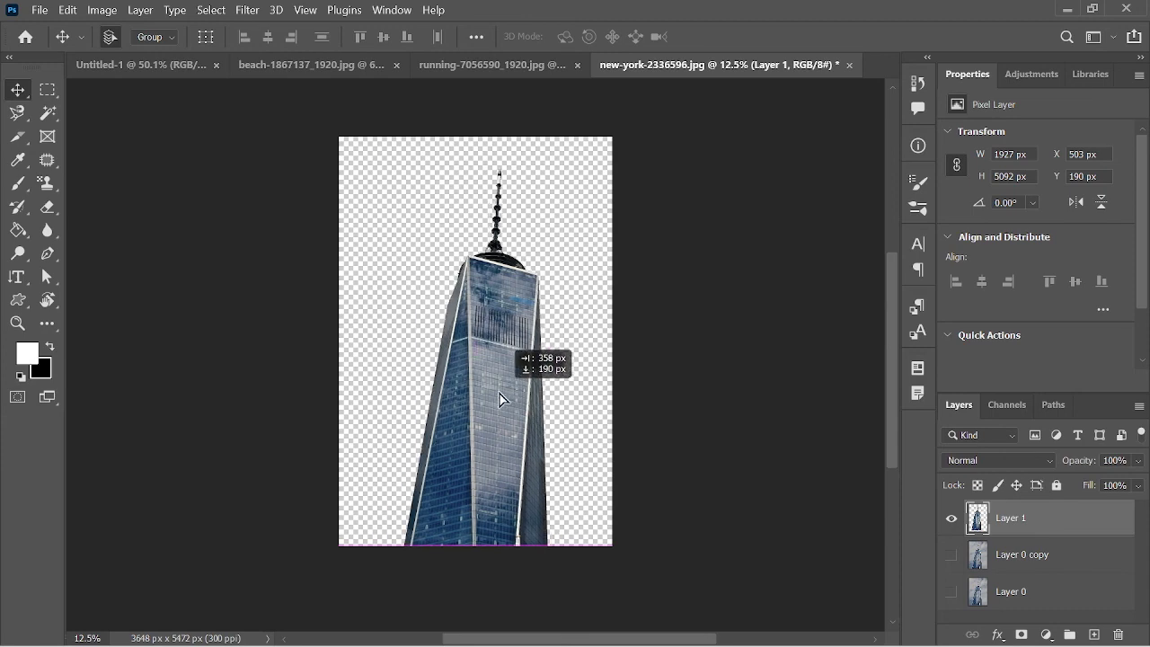
pyautogui.moveTo(501, 398); pyautogui.dragTo(490, 397)
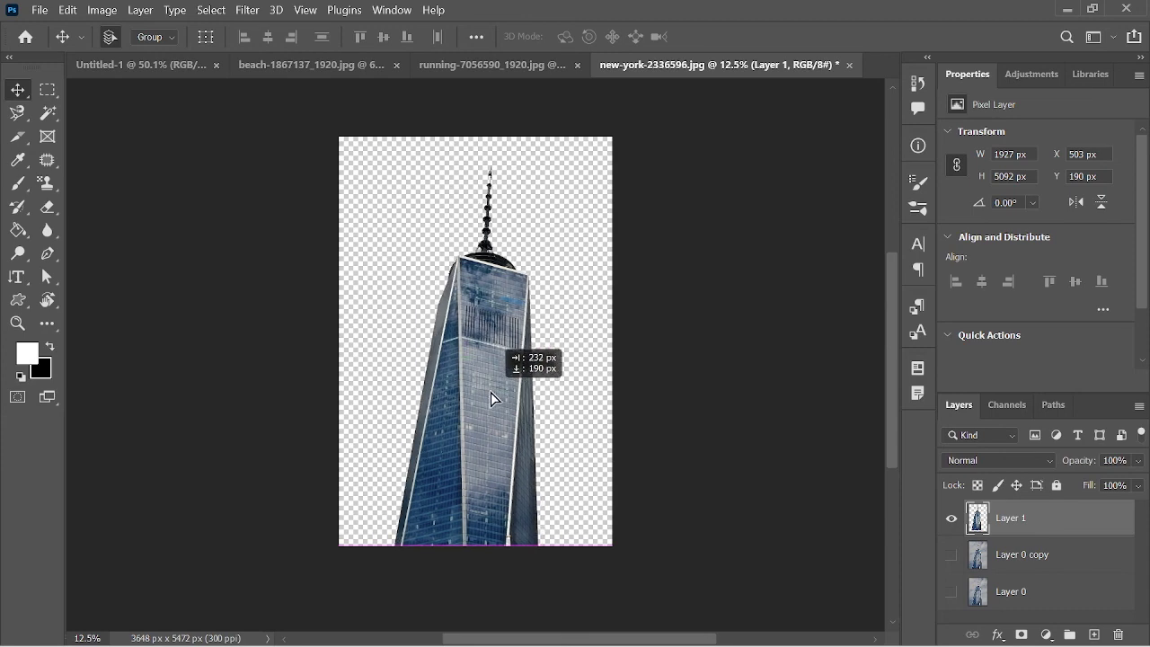
pyautogui.click(674, 359)
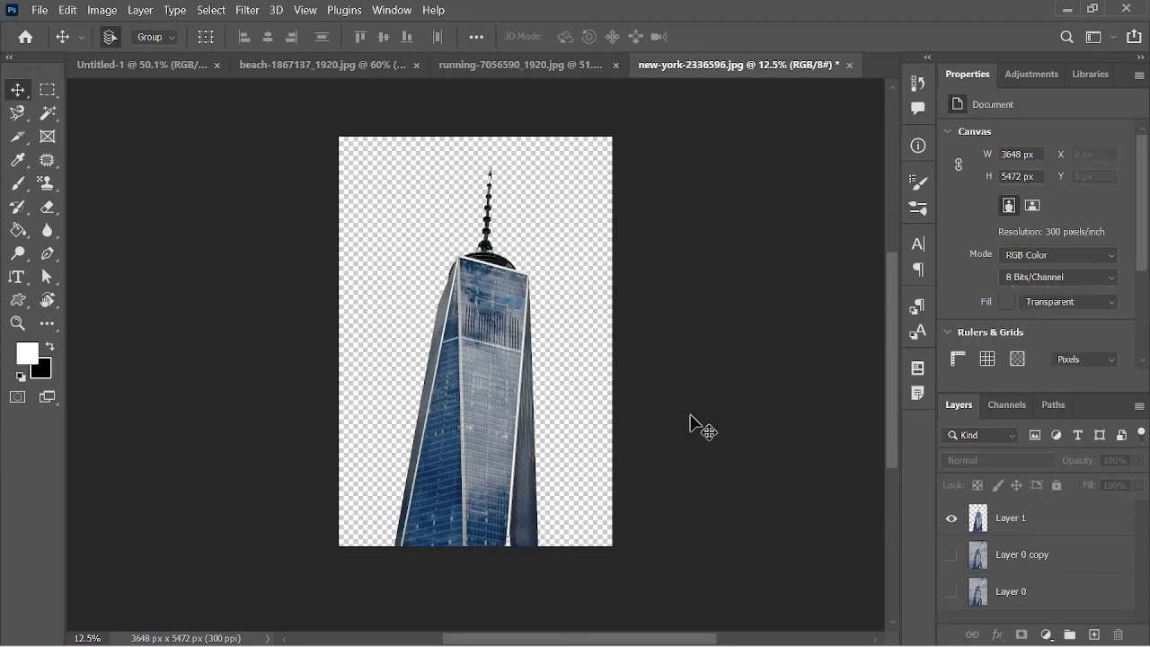
pyautogui.scroll(1, 629, 395)
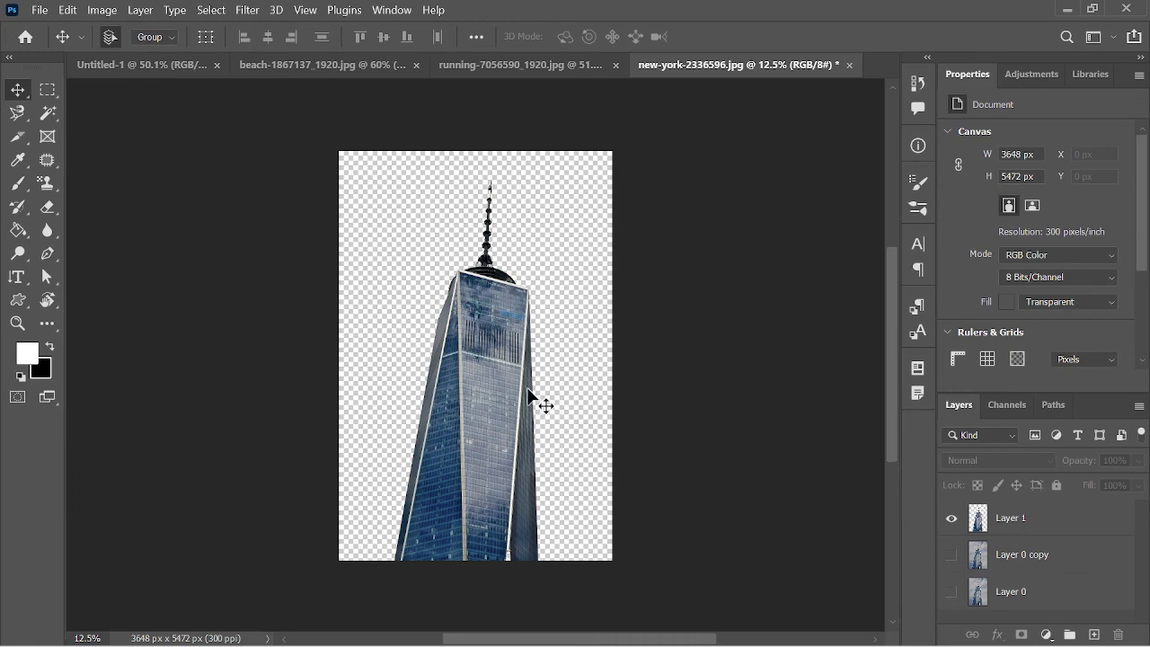